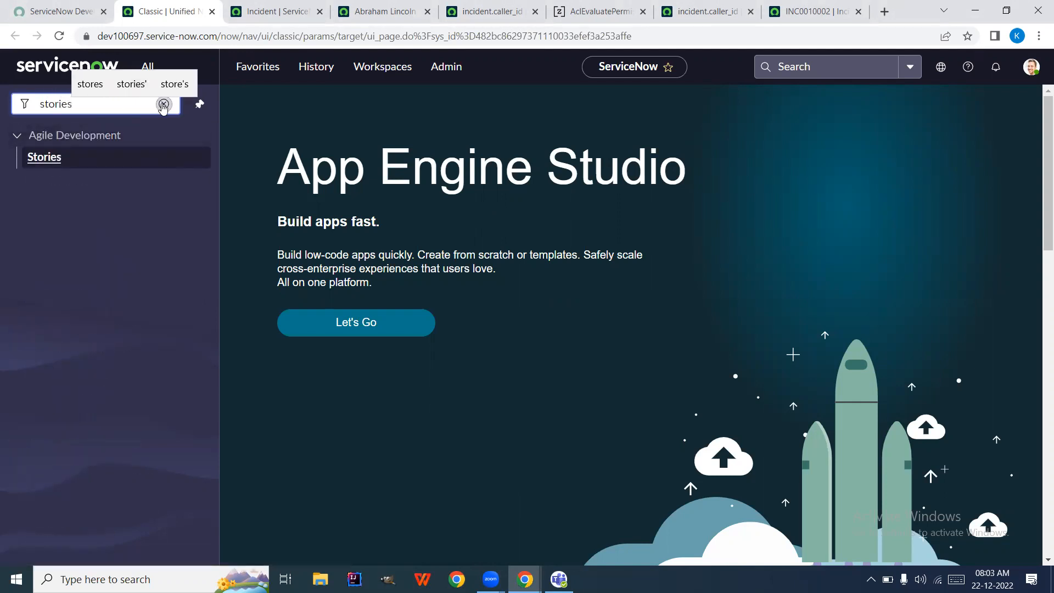
# - Filter the navigator for "applications" and open the All page under All Available Applications
pyautogui.click(163, 104)
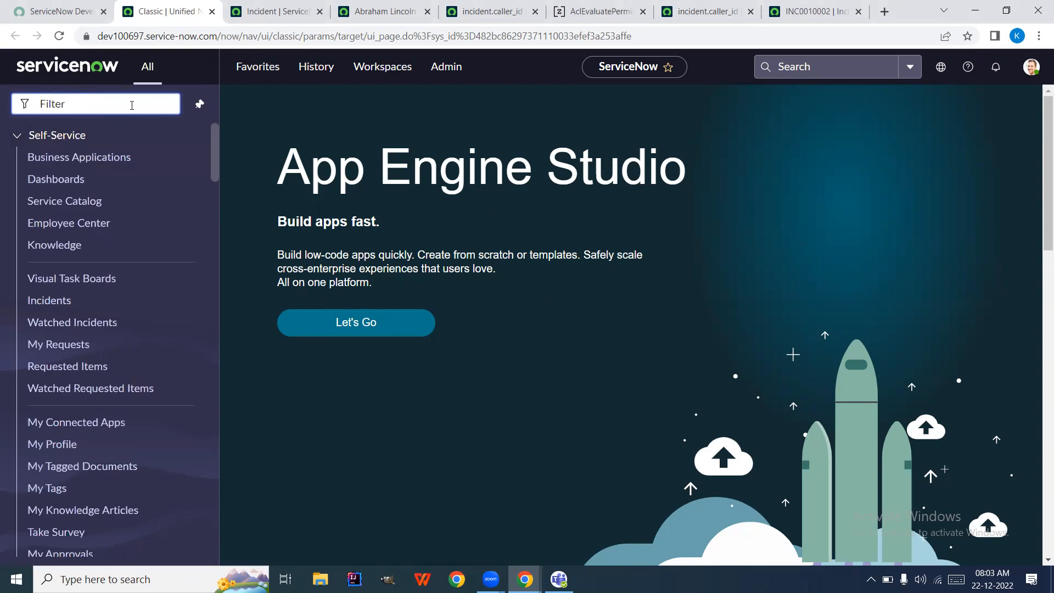
pyautogui.write('applicationm')
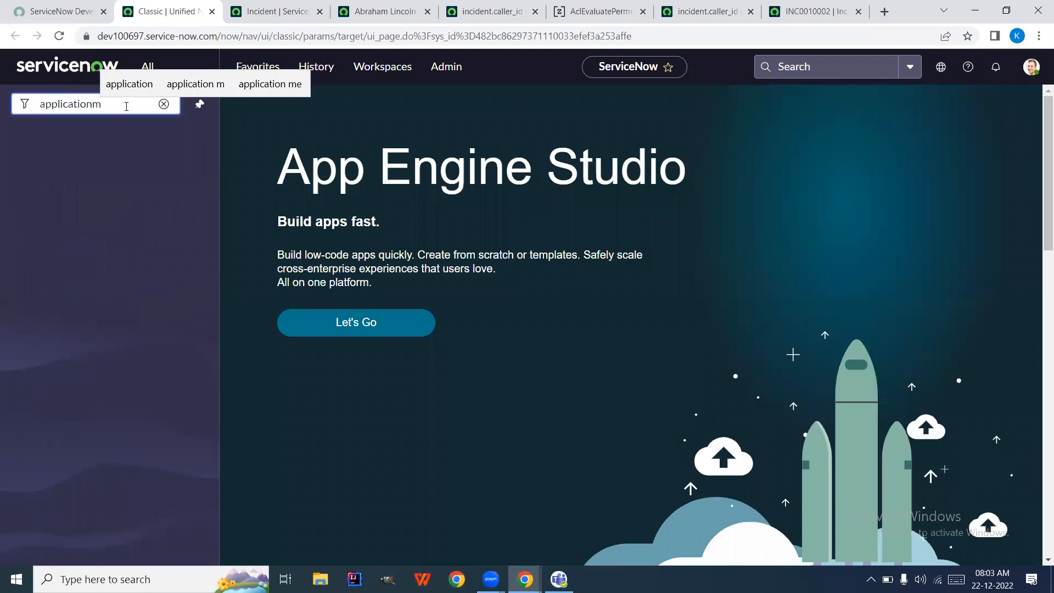
pyautogui.press('BackSpace')
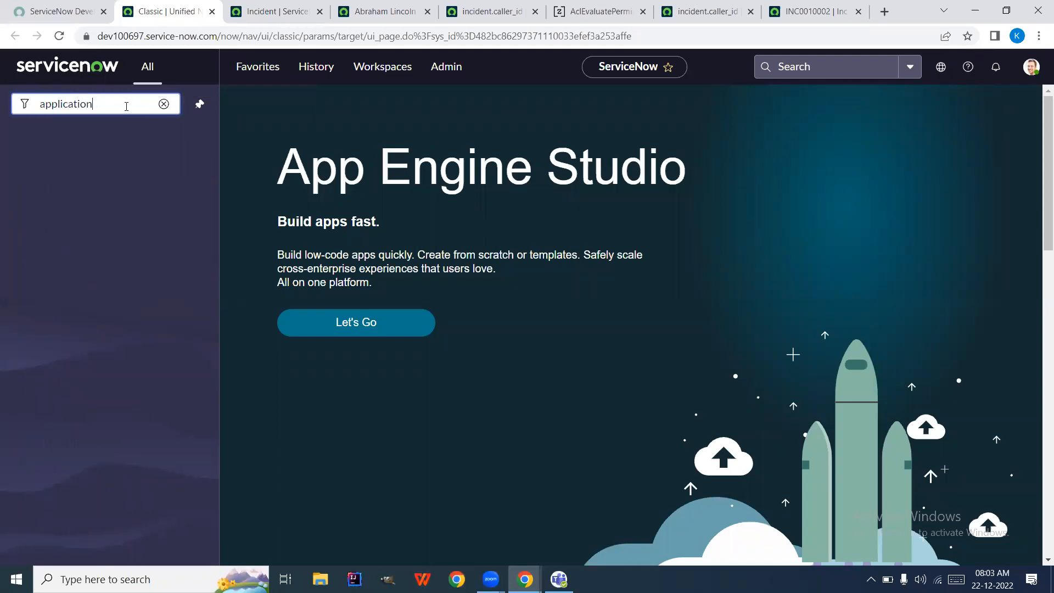
pyautogui.write('s')
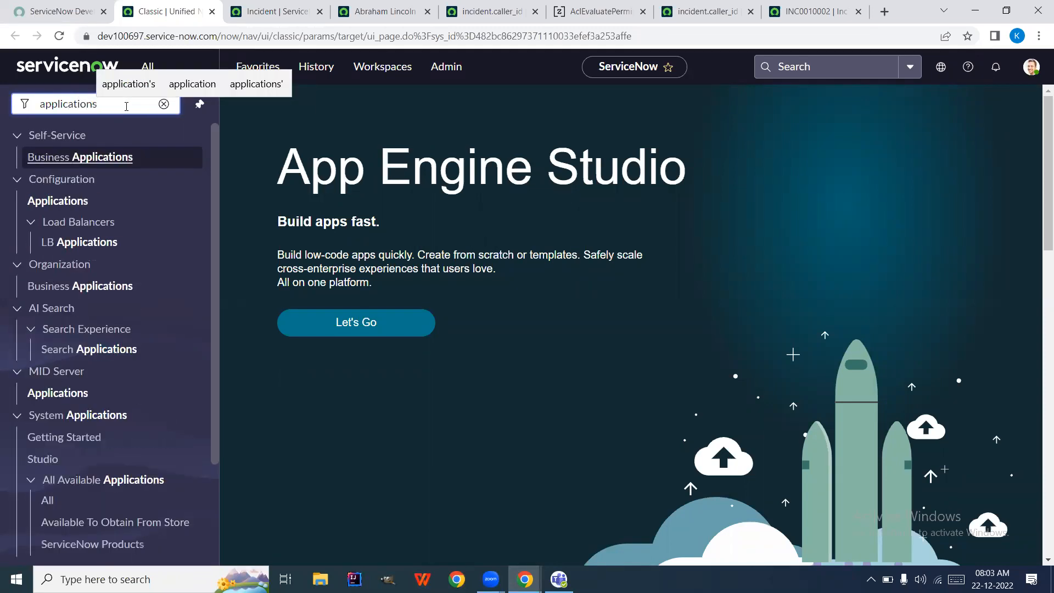
pyautogui.scroll(-2, 107, 420)
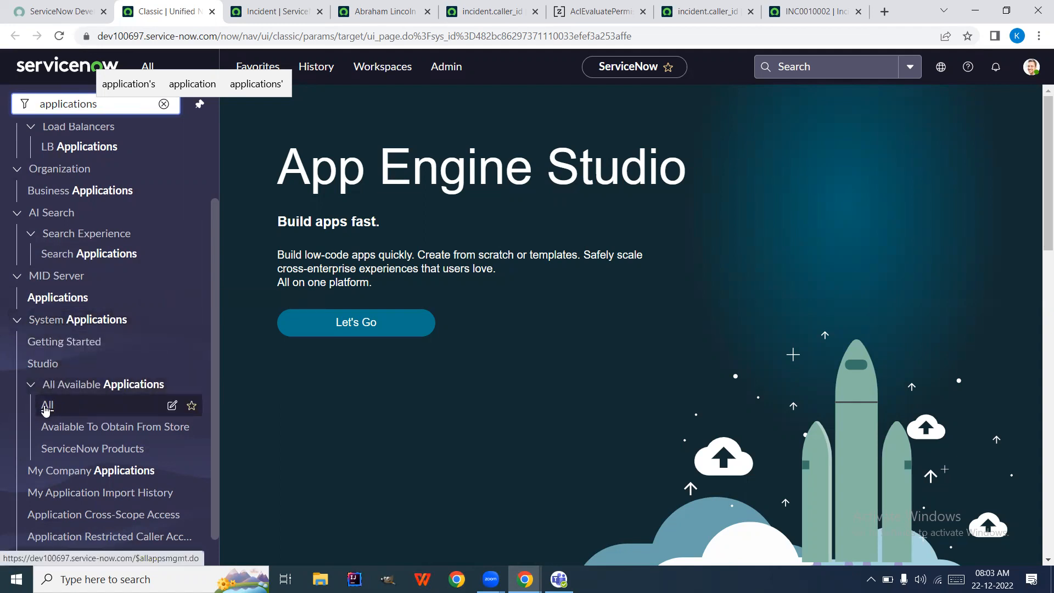
pyautogui.click(49, 410)
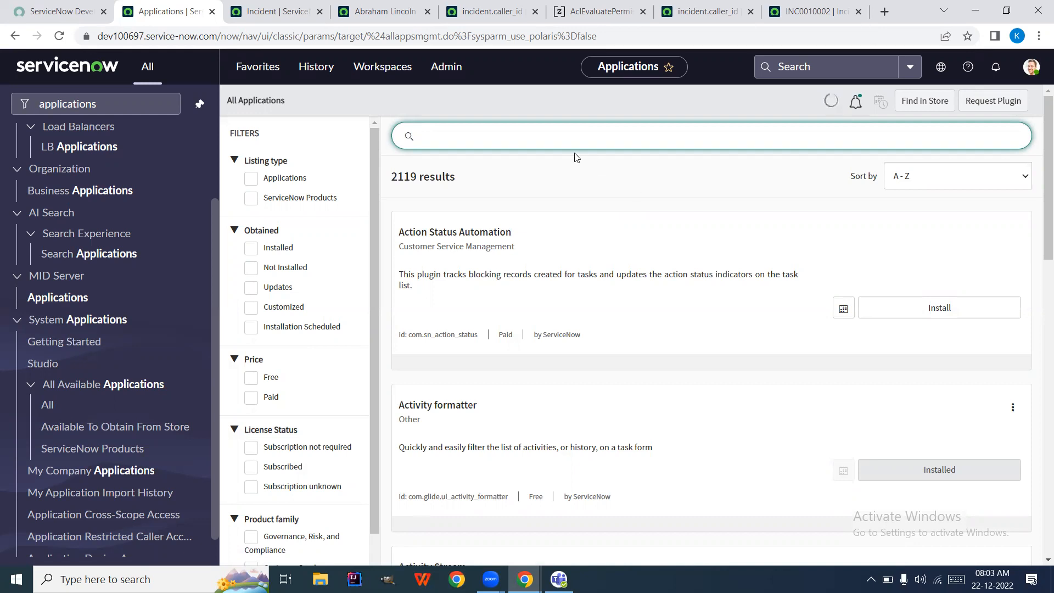
# - Search all applications for "agile deve" and look through the matching entries
pyautogui.write('agile deve')
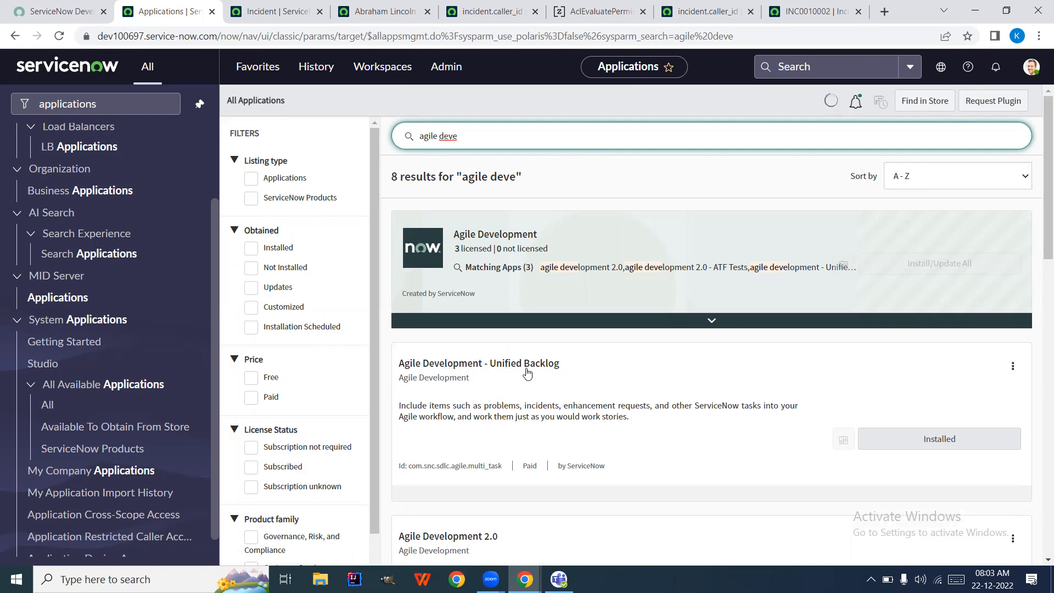
pyautogui.scroll(-4, 584, 392)
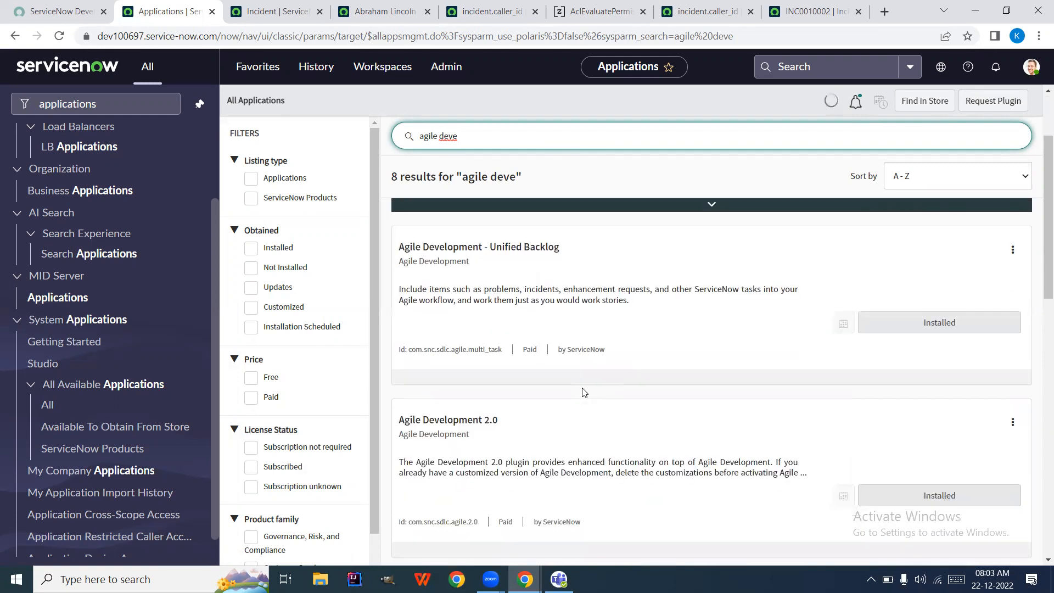
pyautogui.scroll(-8, 585, 392)
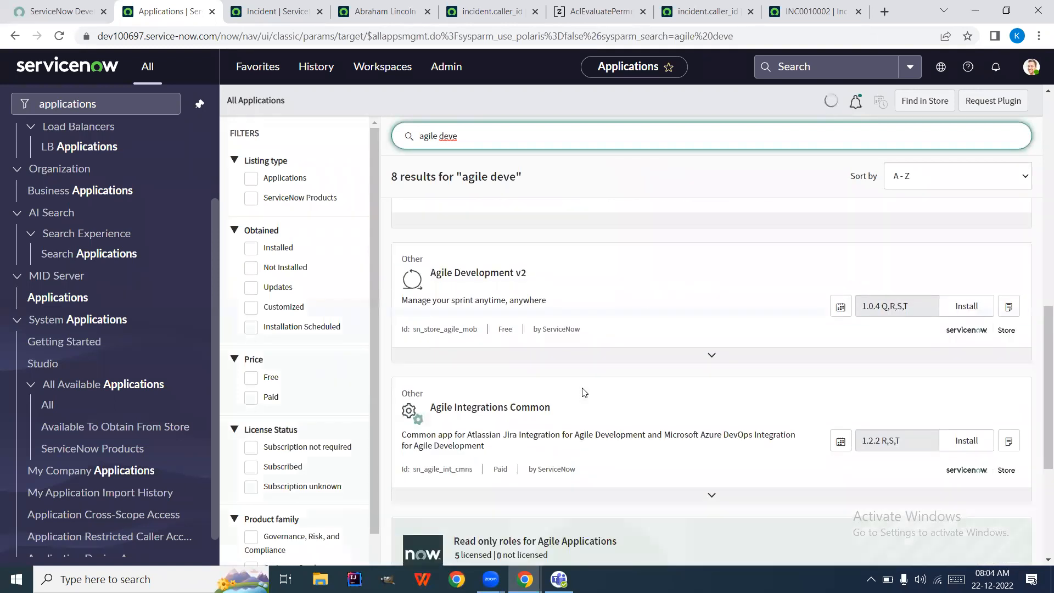
pyautogui.scroll(12, 585, 392)
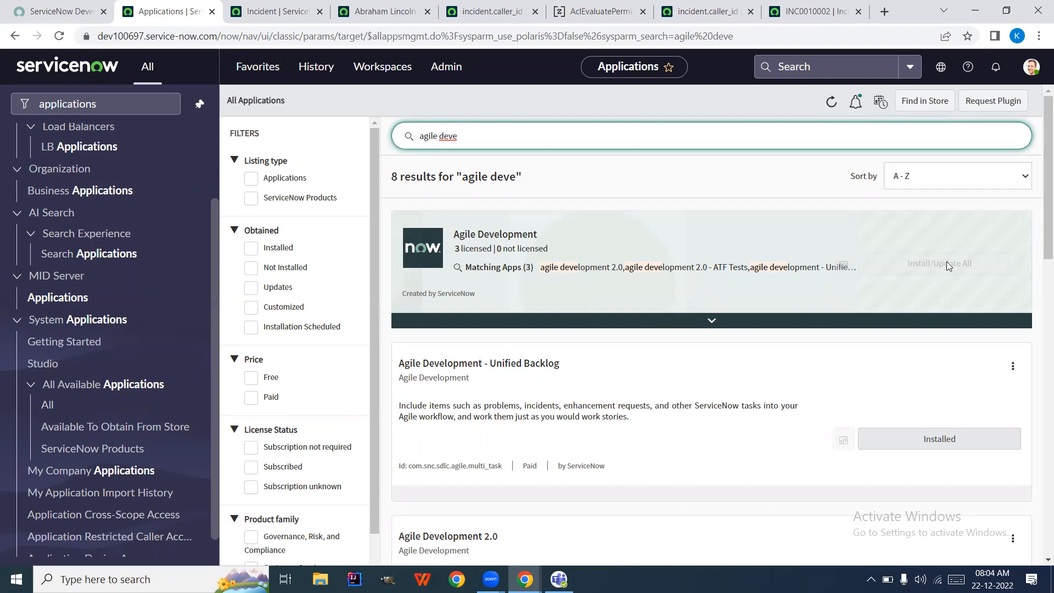
# - Install Agile Development v2 version 1.0.4 and dismiss the installation dialog
pyautogui.scroll(-9, 844, 349)
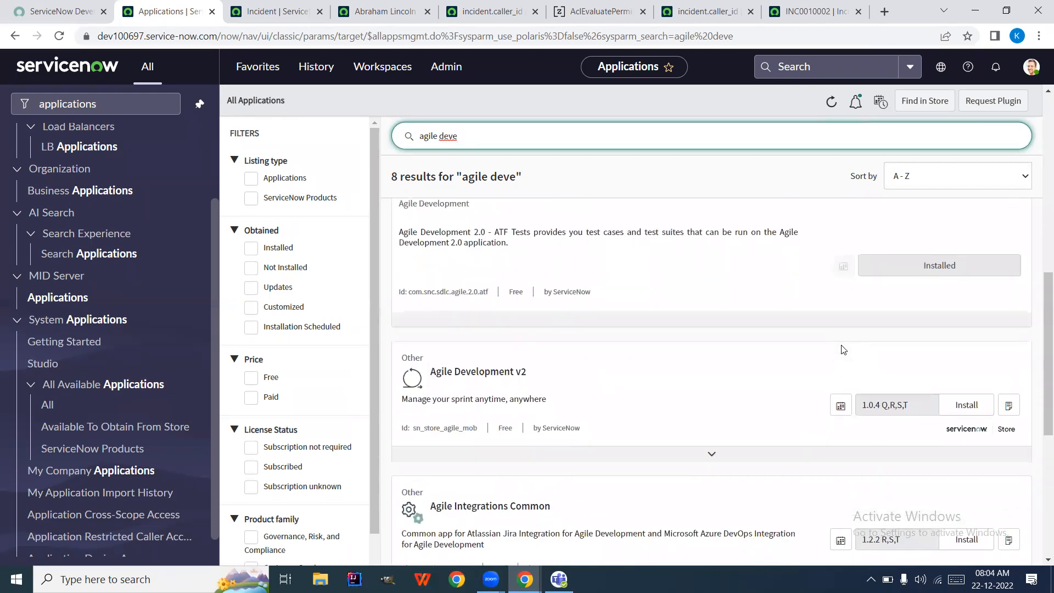
pyautogui.scroll(-1, 842, 348)
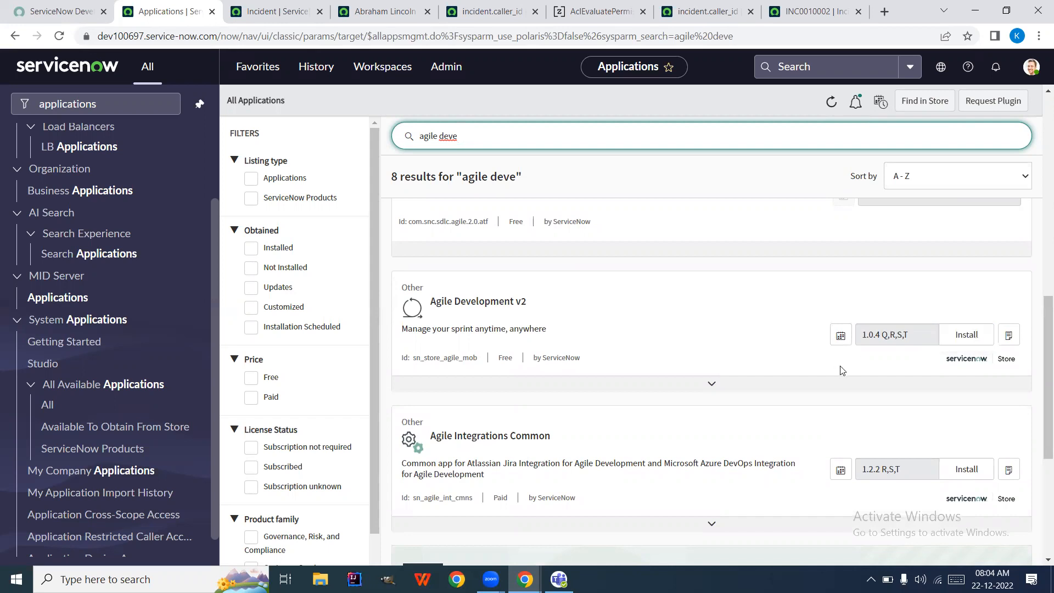
pyautogui.click(969, 336)
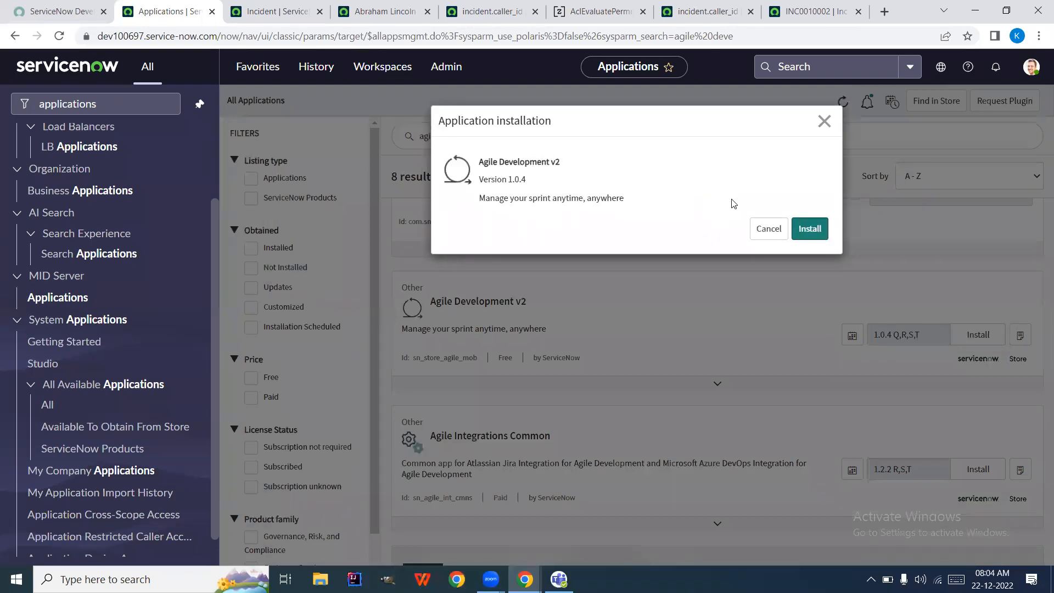
pyautogui.click(810, 229)
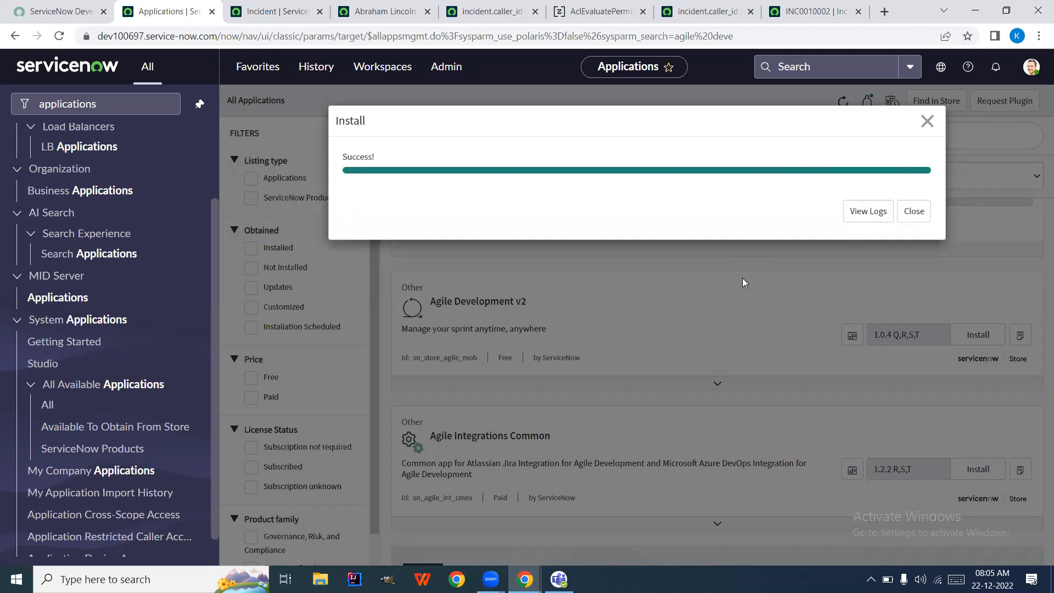
pyautogui.click(926, 121)
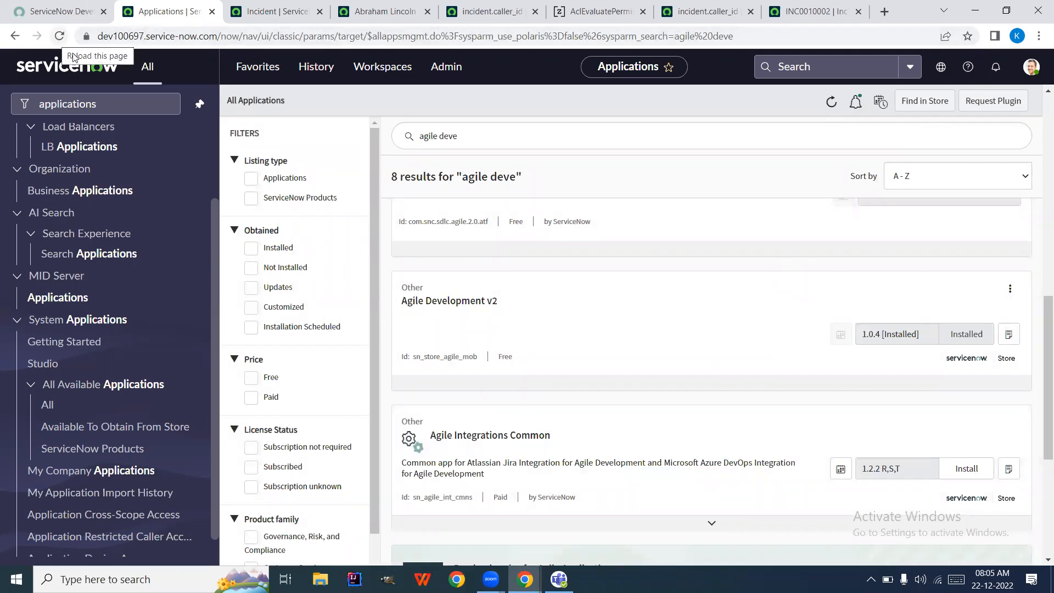
# - Filter the navigator for "agile" and open the Agile Development Stories list in a new browser tab
pyautogui.click(106, 98)
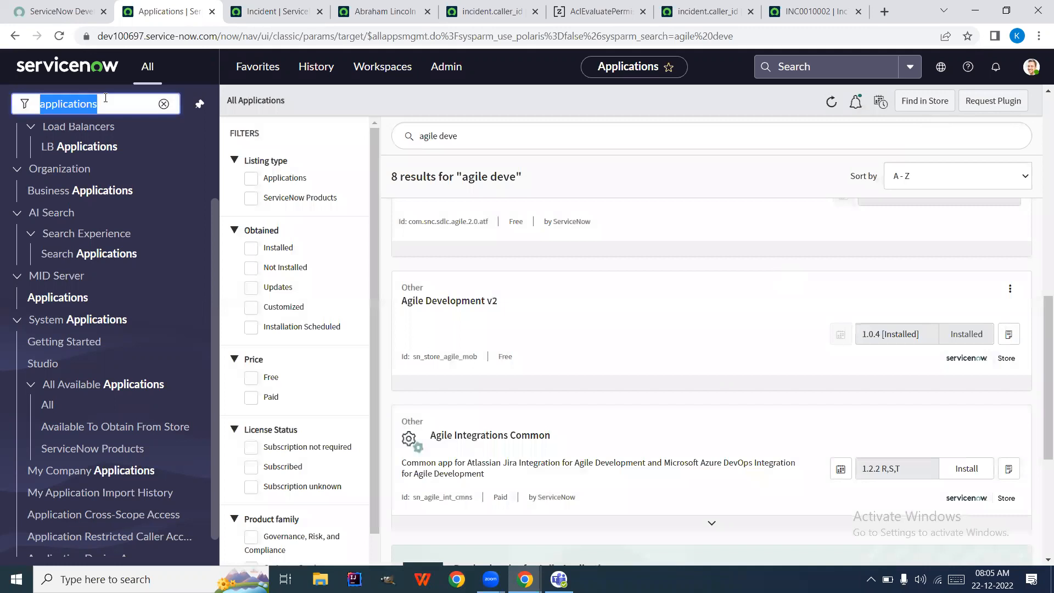
pyautogui.write('agile')
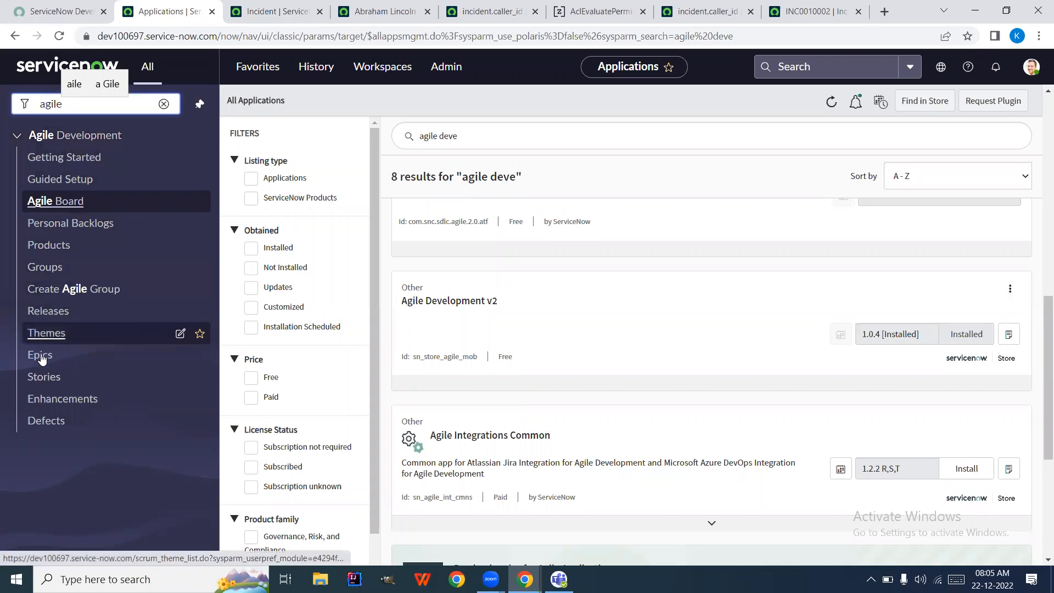
pyautogui.rightClick(43, 383)
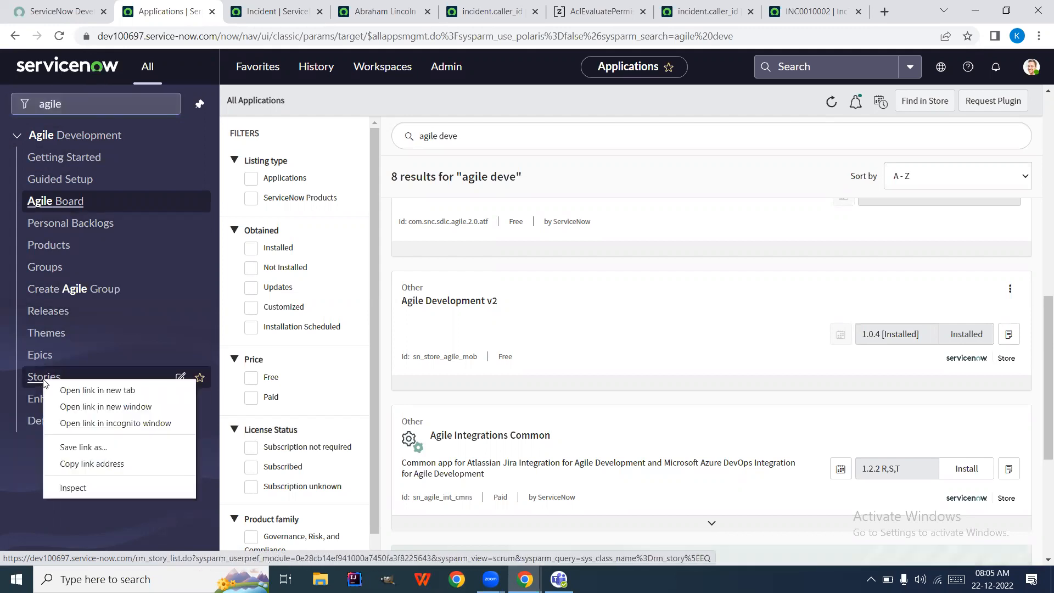
pyautogui.click(86, 390)
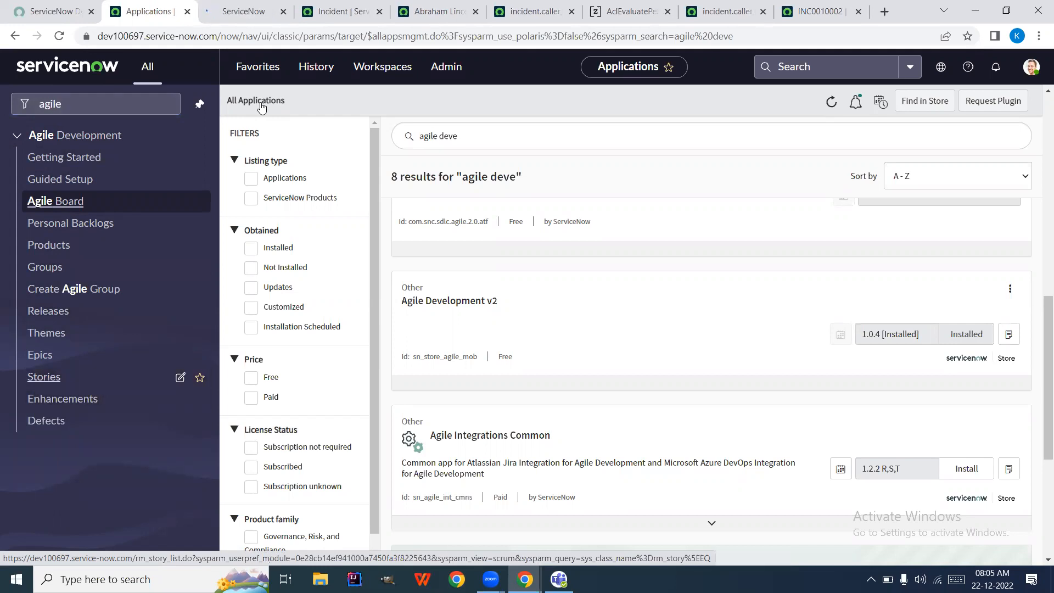
# - Open the project table's list with pm_project.LIST from the navigator filter, and close its browser tab
pyautogui.doubleClick(85, 109)
pyautogui.write('pm_')
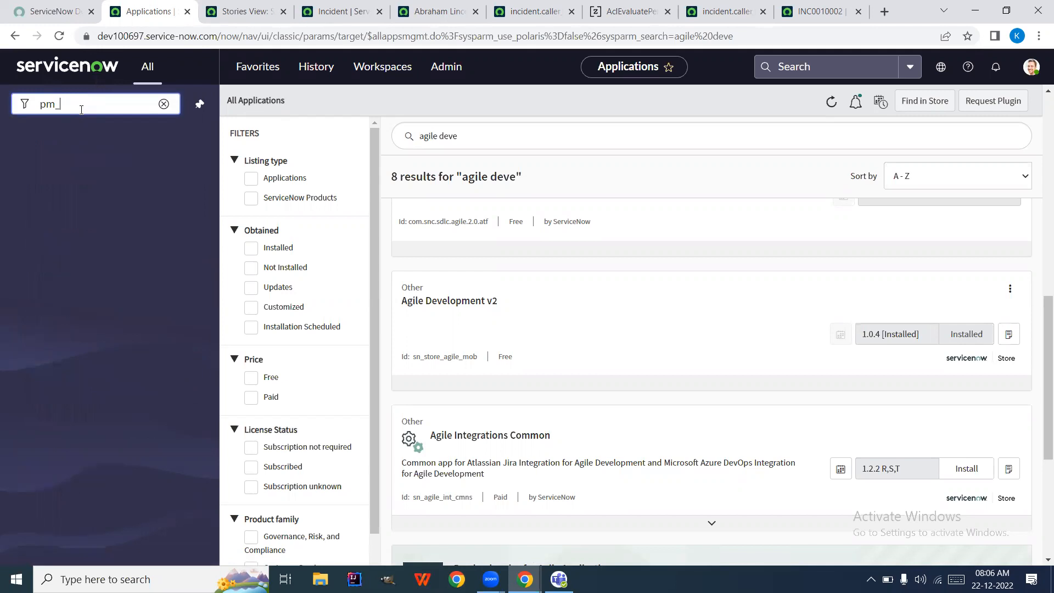
pyautogui.write(' proj')
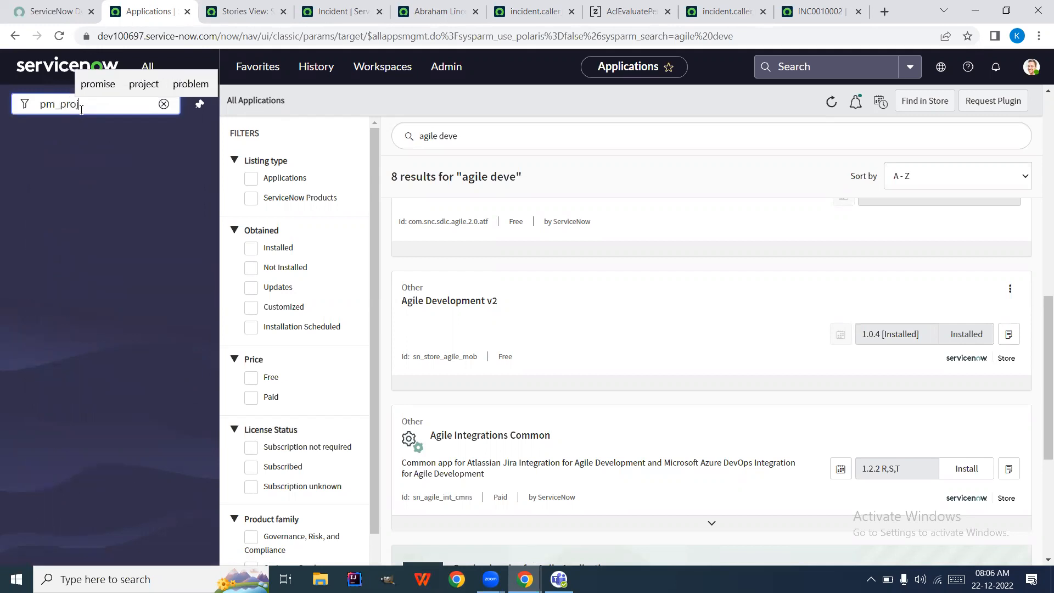
pyautogui.write('ect.LIST')
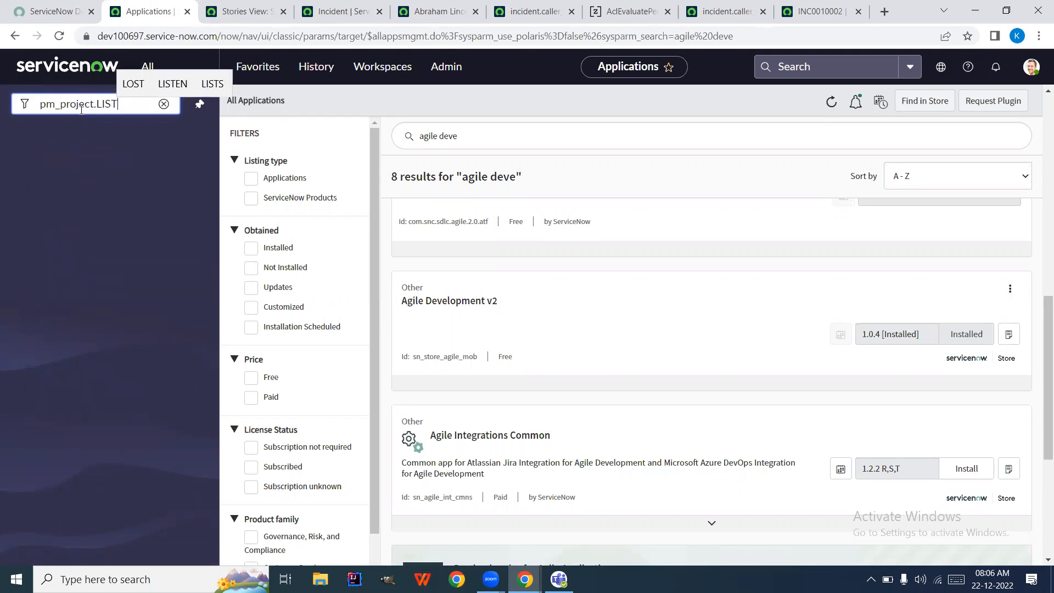
pyautogui.press('Return')
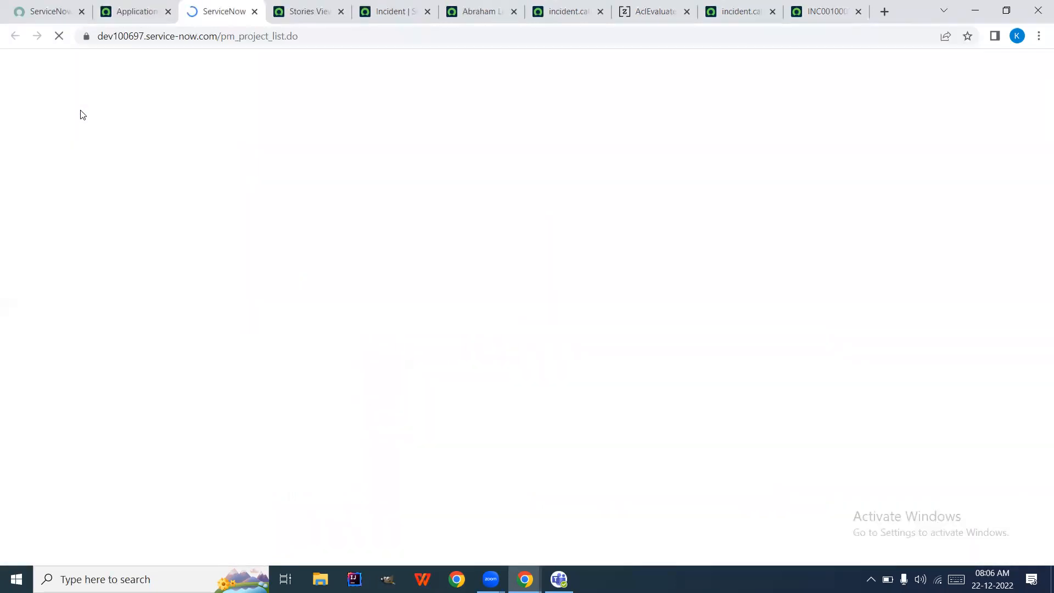
pyautogui.click(254, 11)
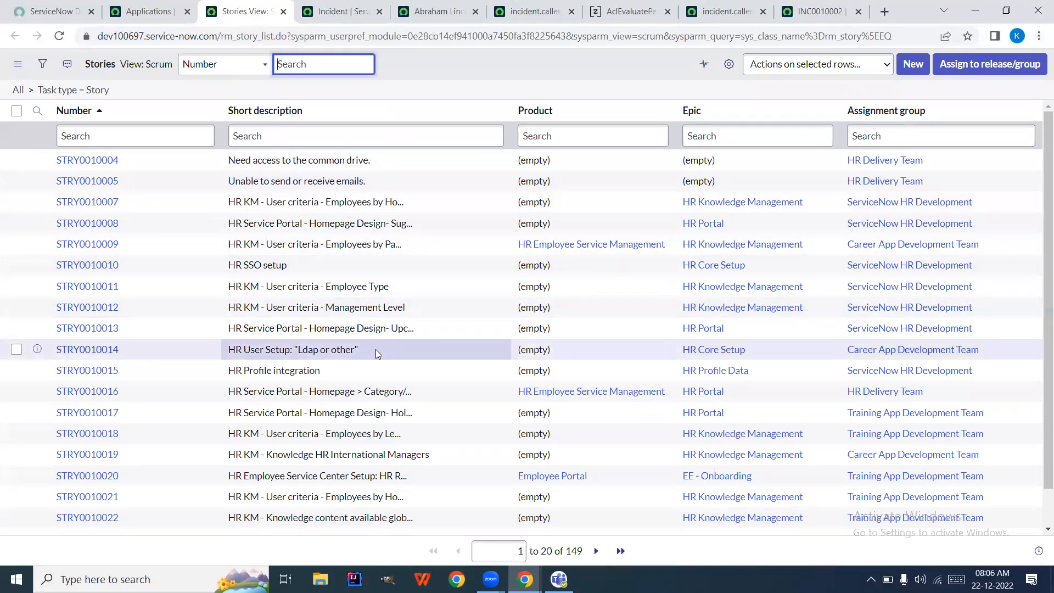
# - Open the stories "HR KM - User criteria - Employee Type" and "HR Service Portal - Homepage Design- Suggested Reading" in separate browser tabs
pyautogui.scroll(-2, 375, 350)
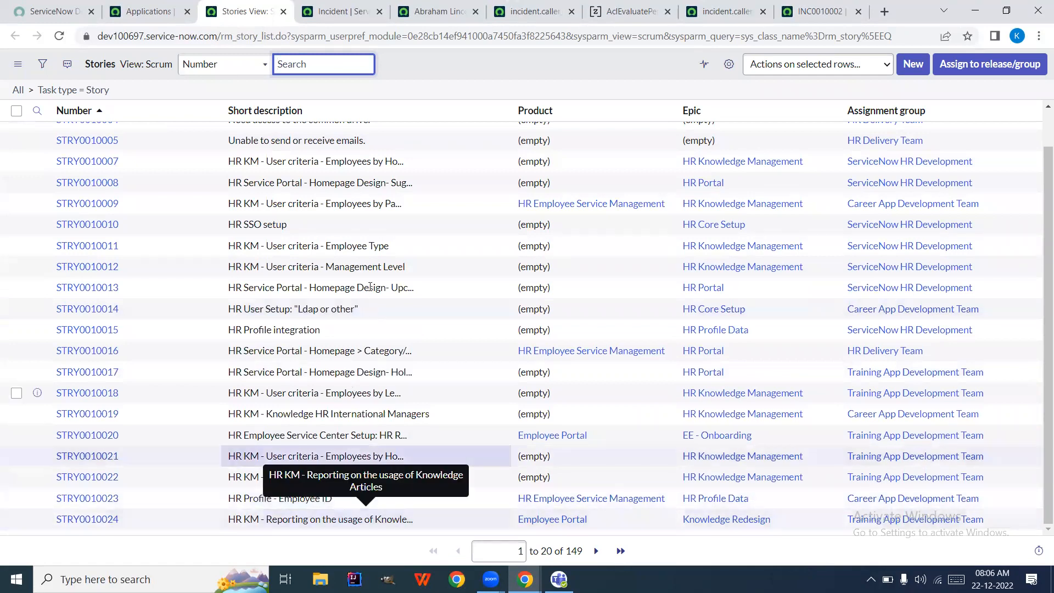
pyautogui.rightClick(39, 248)
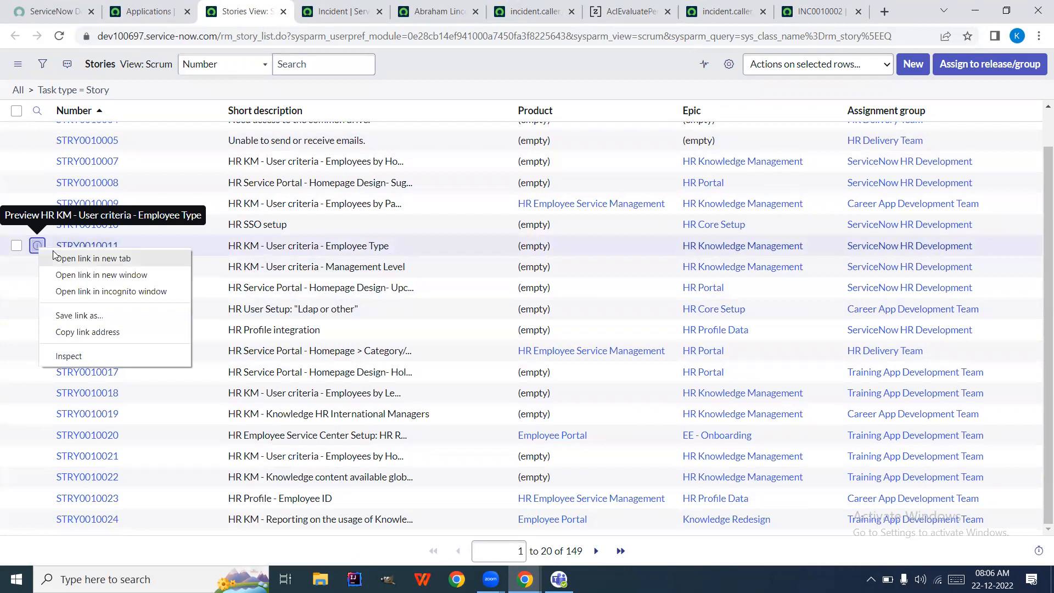
pyautogui.click(83, 258)
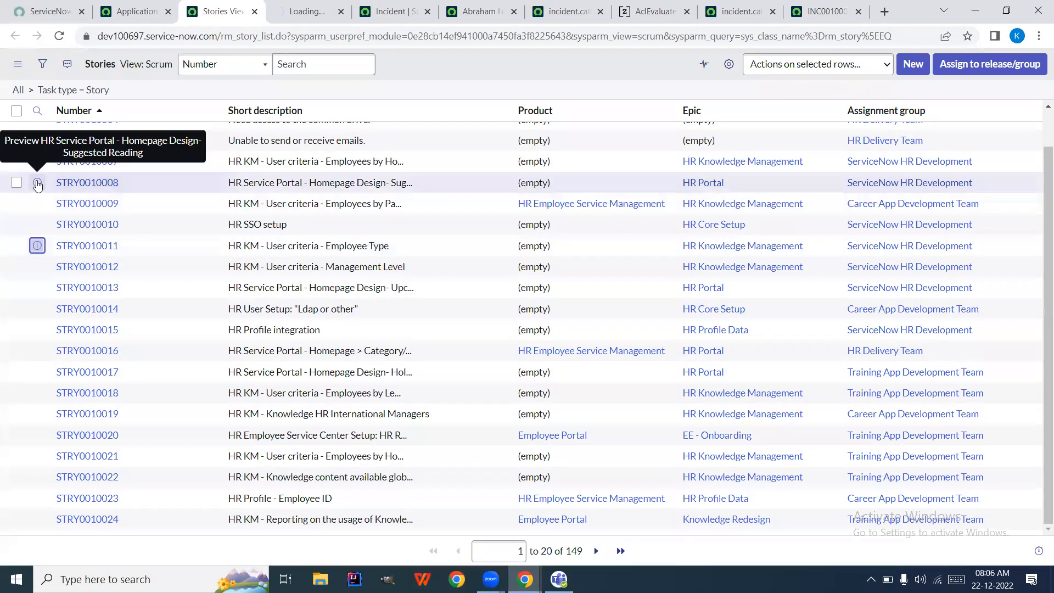
pyautogui.rightClick(37, 183)
pyautogui.click(61, 190)
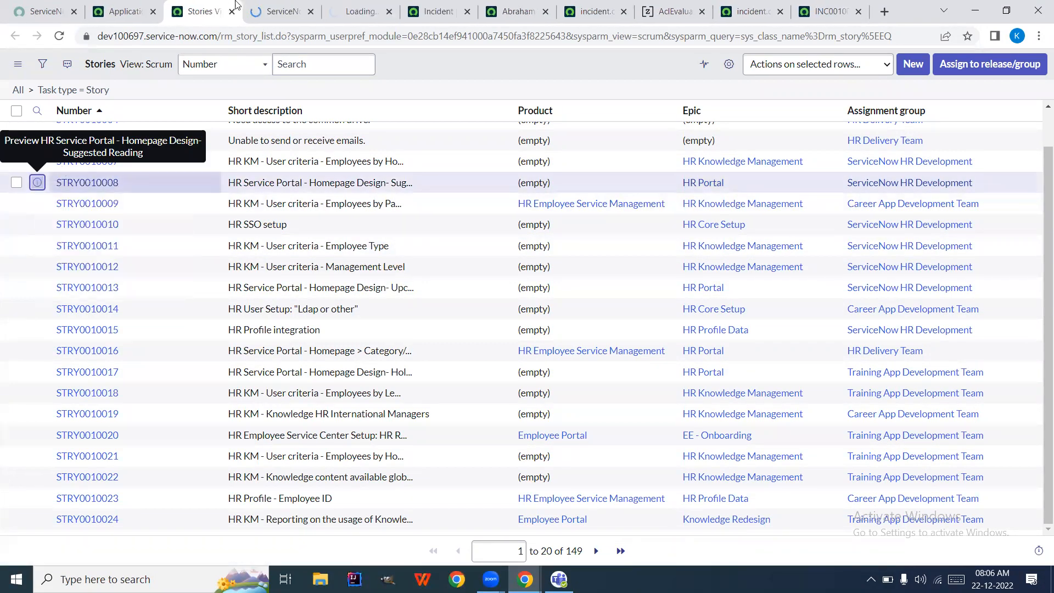
# - Examine the fields and related lists of the two opened story records, closing each record's tab
pyautogui.click(264, 7)
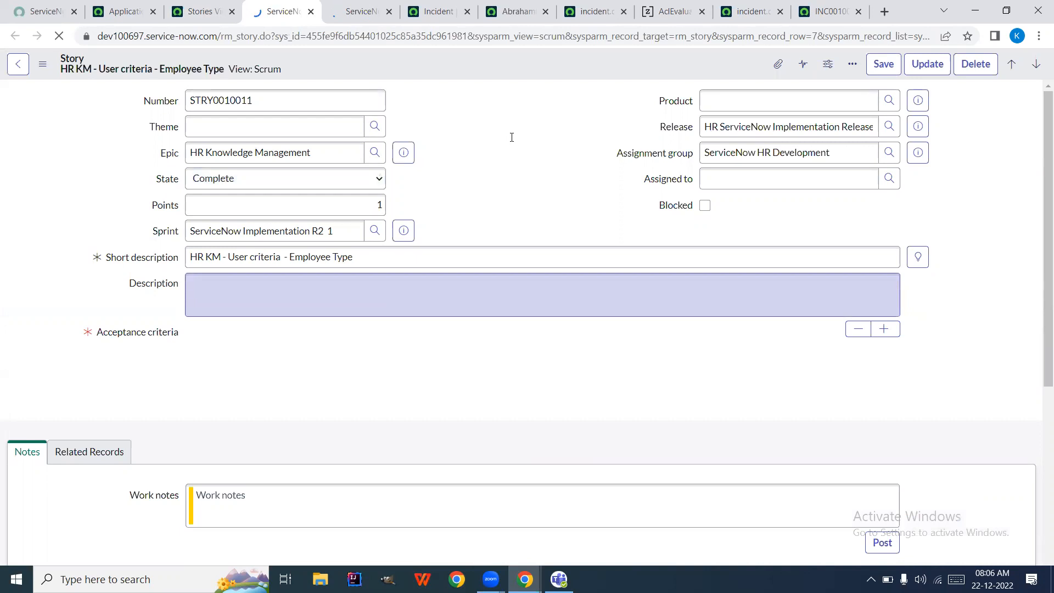
pyautogui.scroll(-5, 512, 137)
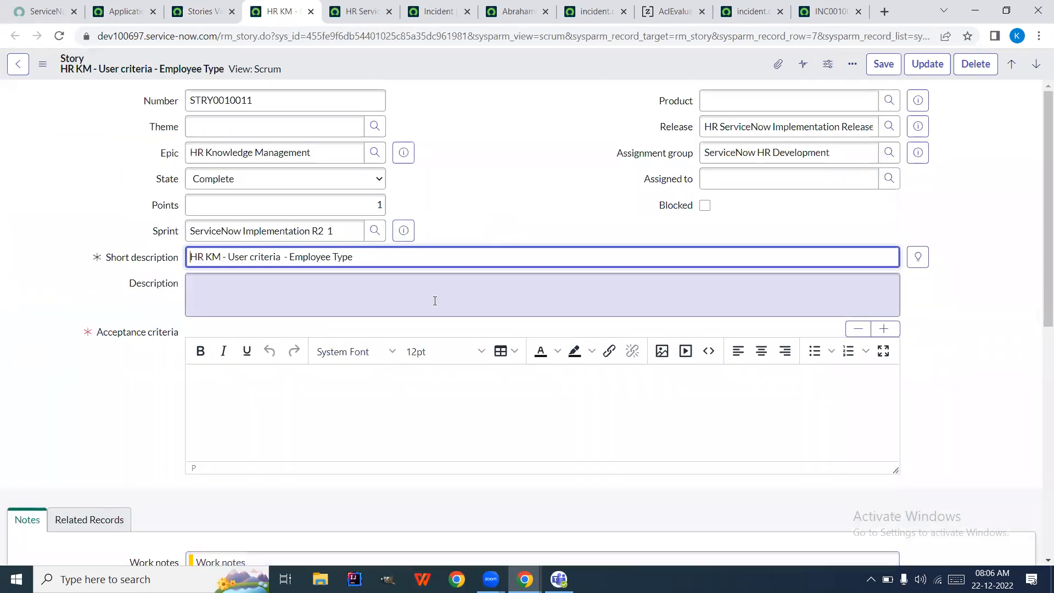
pyautogui.click(310, 12)
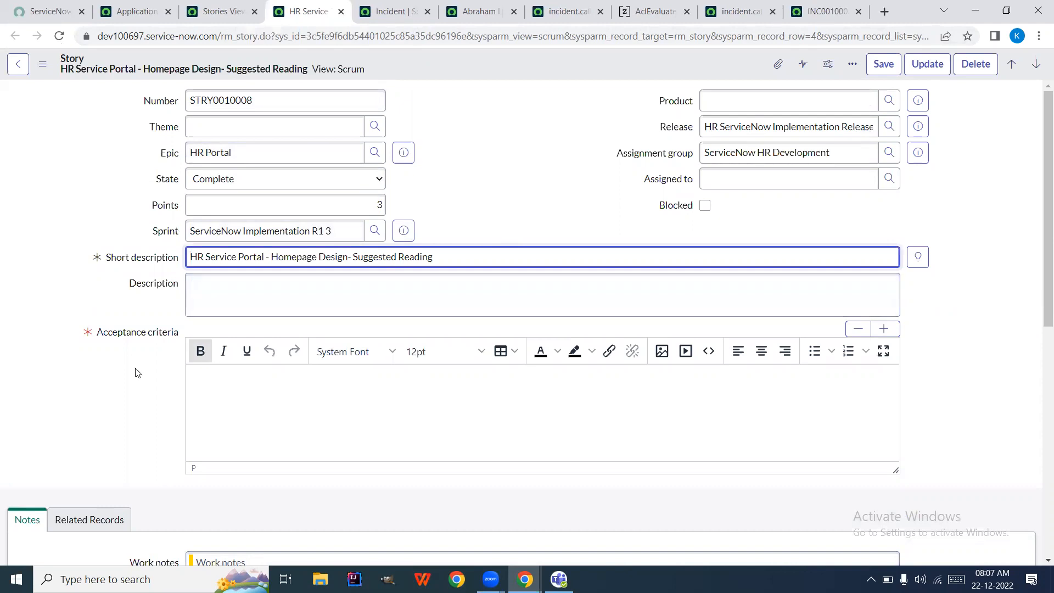
pyautogui.scroll(-9, 112, 407)
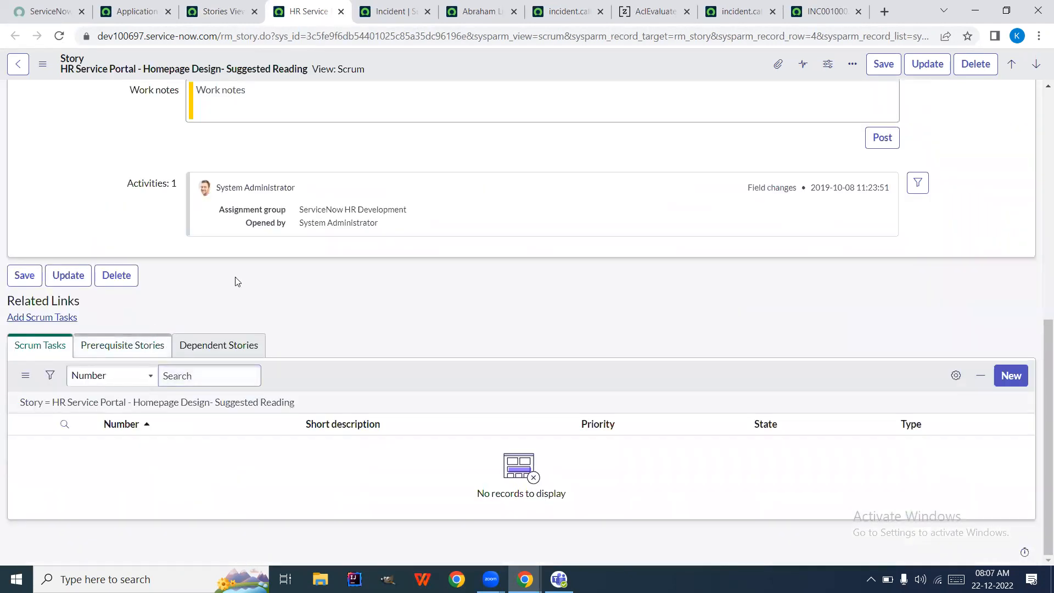
pyautogui.click(341, 10)
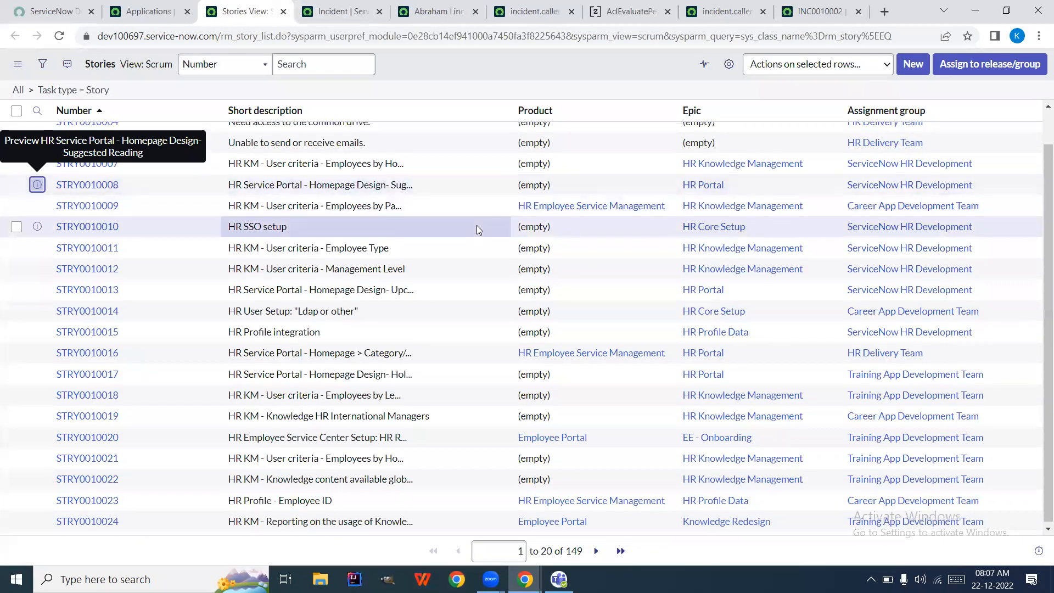
# - Start a new story record from the Stories list
pyautogui.scroll(1, 476, 228)
pyautogui.click(783, 135)
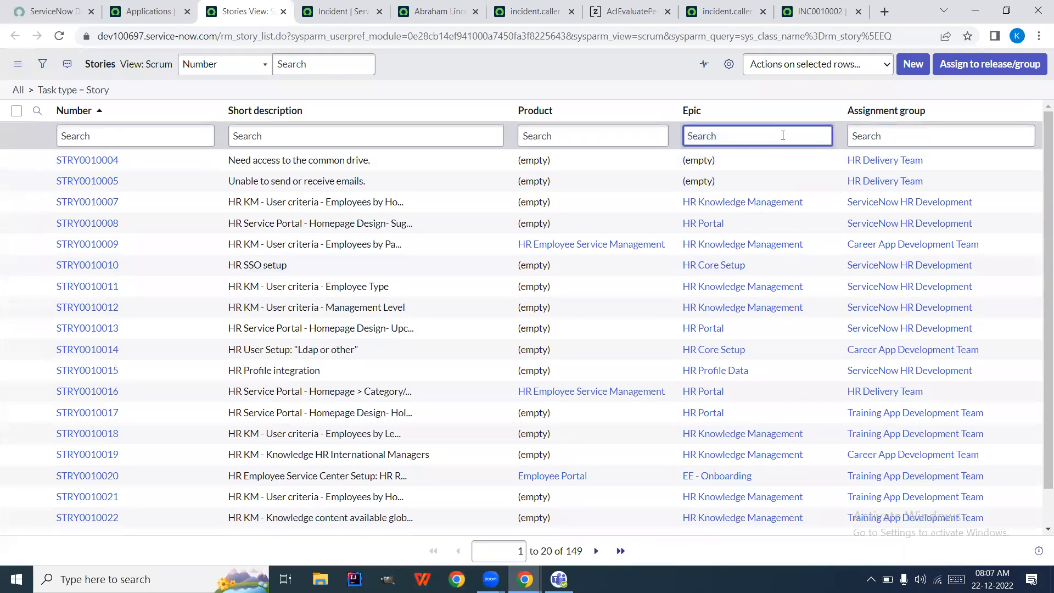
pyautogui.click(914, 67)
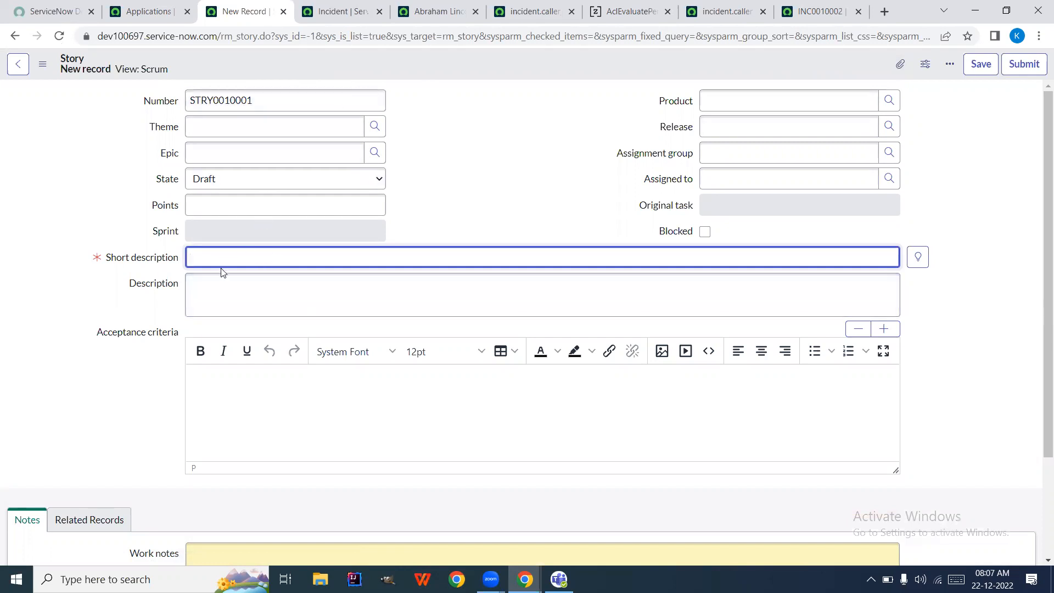
# - Enter "Create a new table called Bedrock Incidents" as the story's short description
pyautogui.write('reate a new table ')
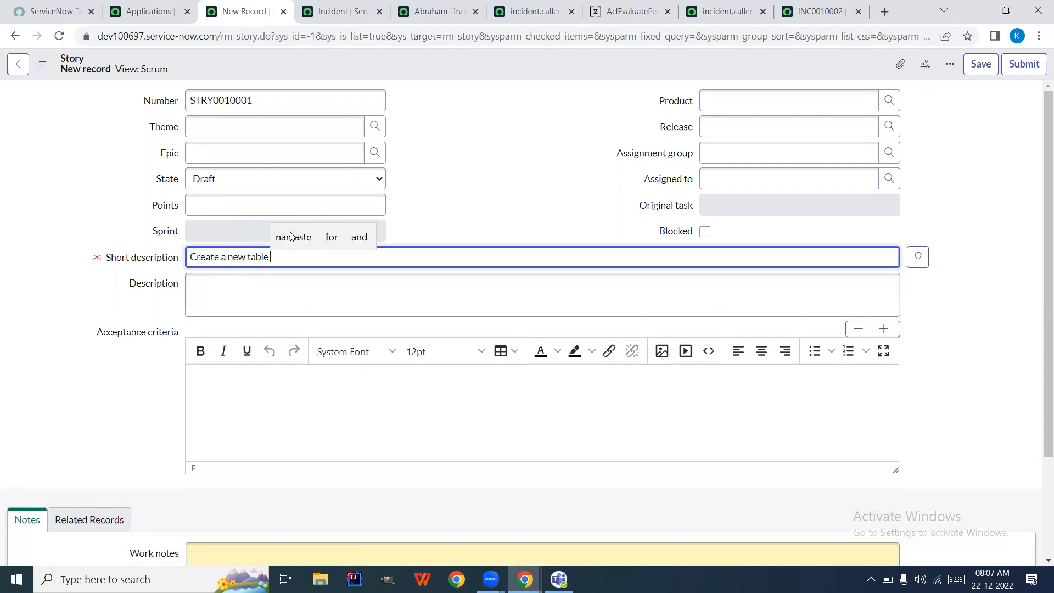
pyautogui.write('called ')
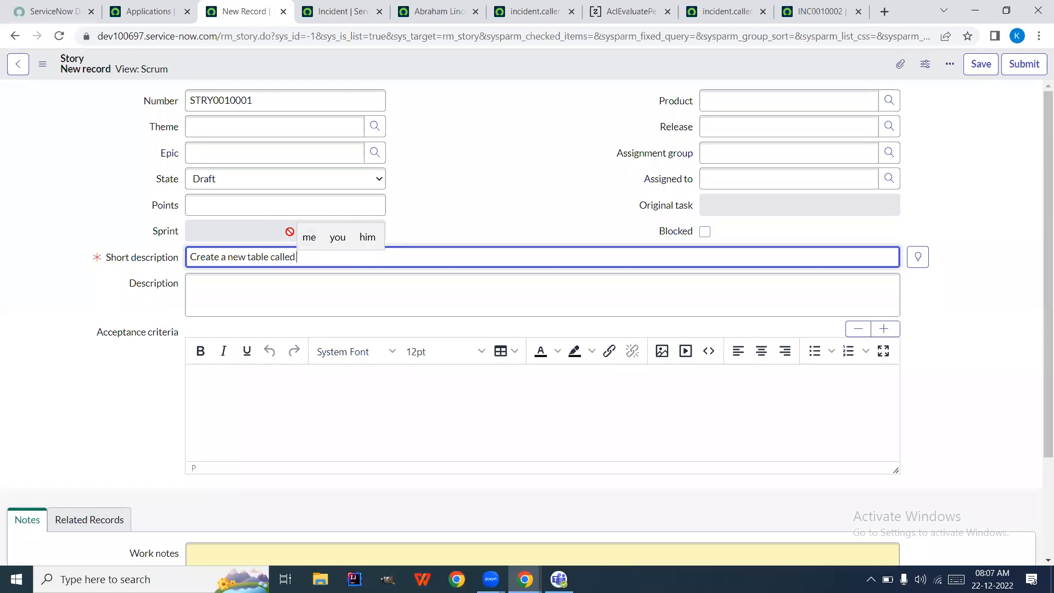
pyautogui.write('Bedroclk')
pyautogui.press('BackSpace')
pyautogui.press('BackSpace')
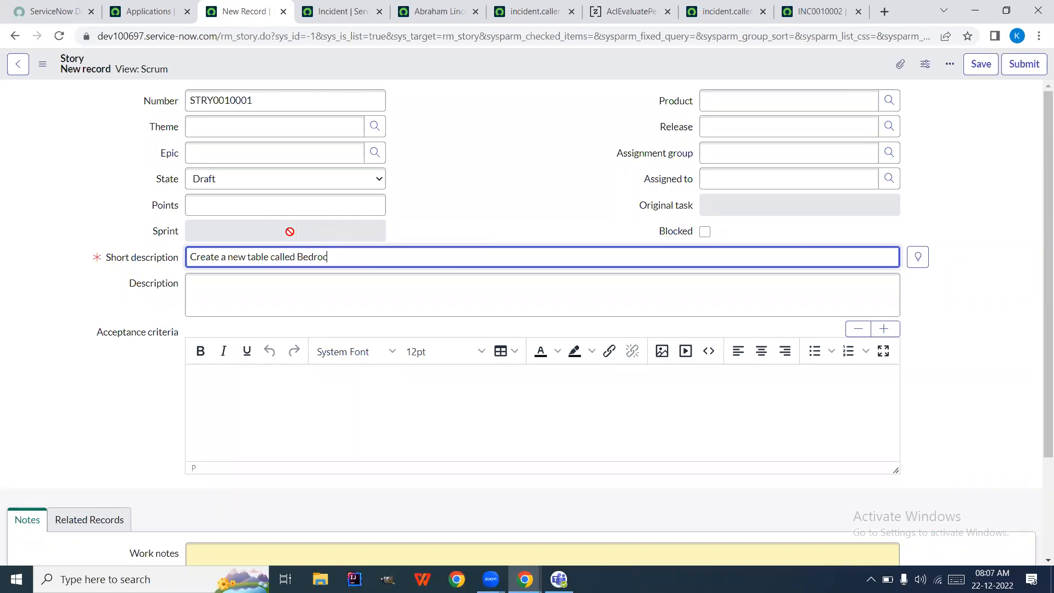
pyautogui.write('k Incidents')
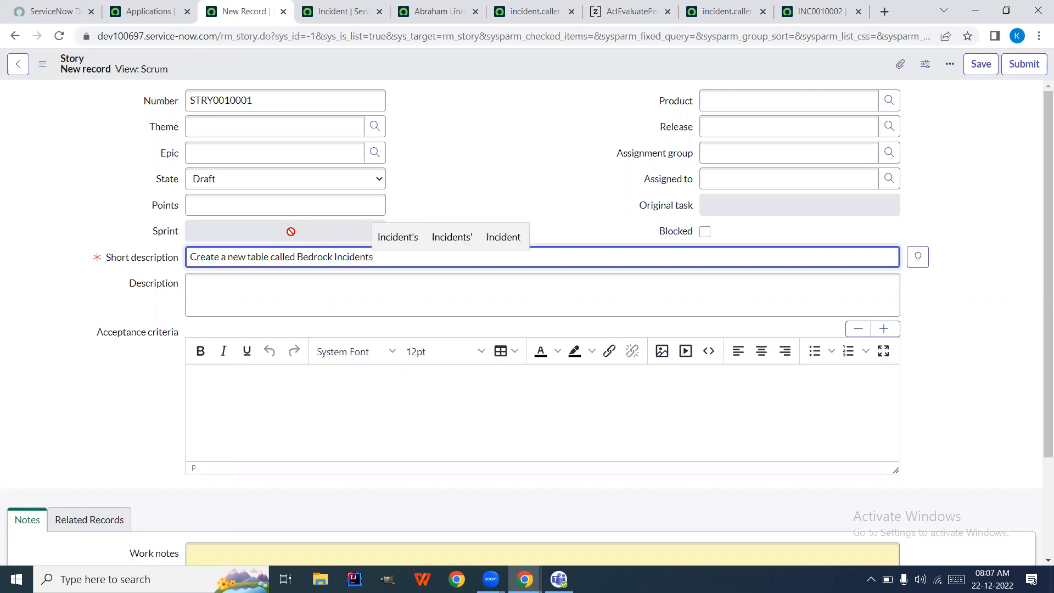
pyautogui.click(504, 154)
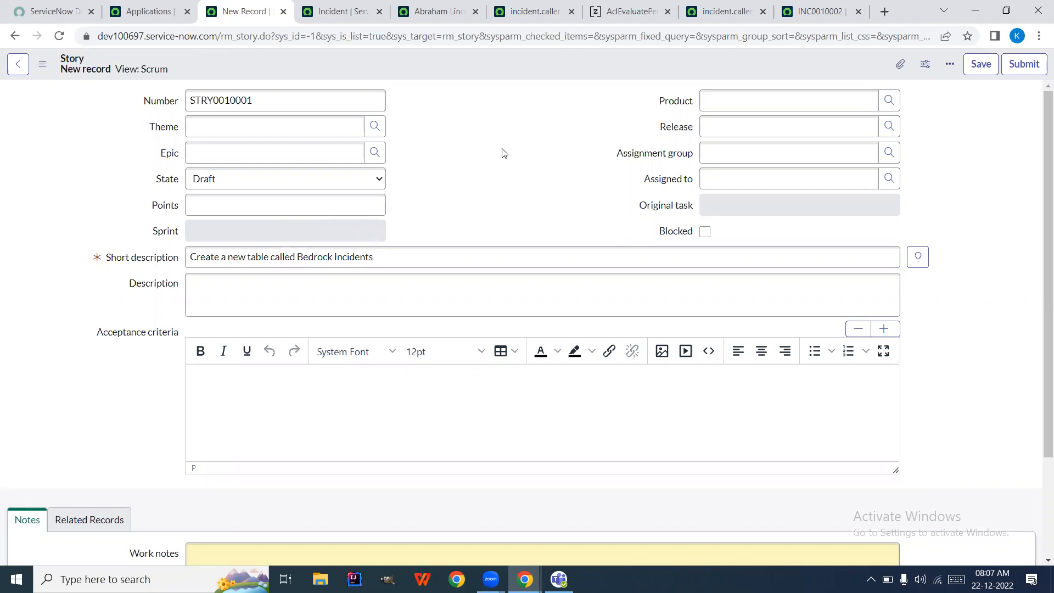
pyautogui.moveTo(504, 152); pyautogui.dragTo(378, 253)
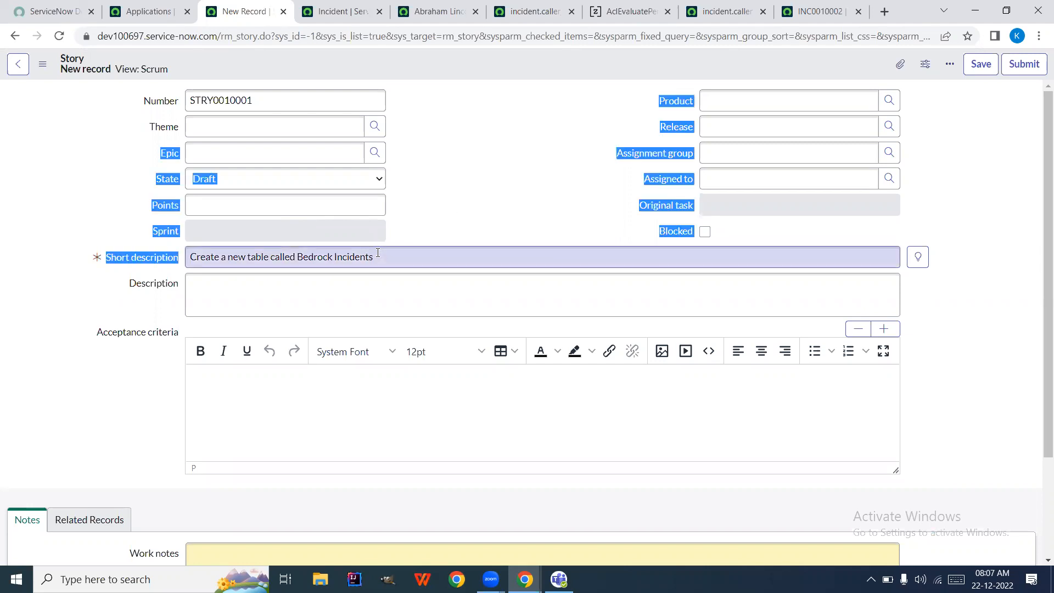
pyautogui.click(468, 195)
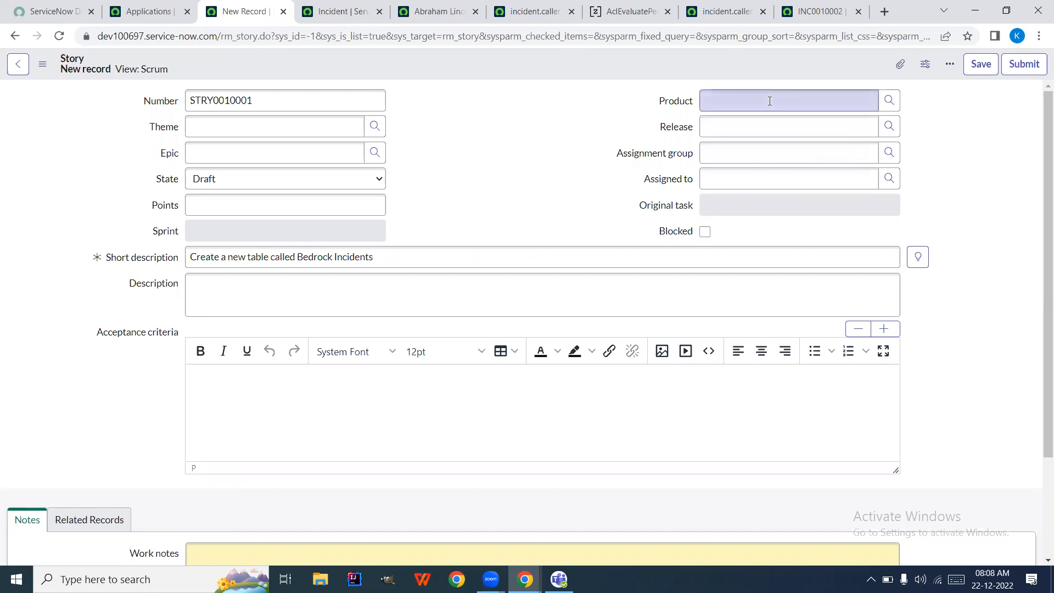
# - Create a new application model named ServiceNow from the Product lookup and use it as the story's product
pyautogui.click(895, 104)
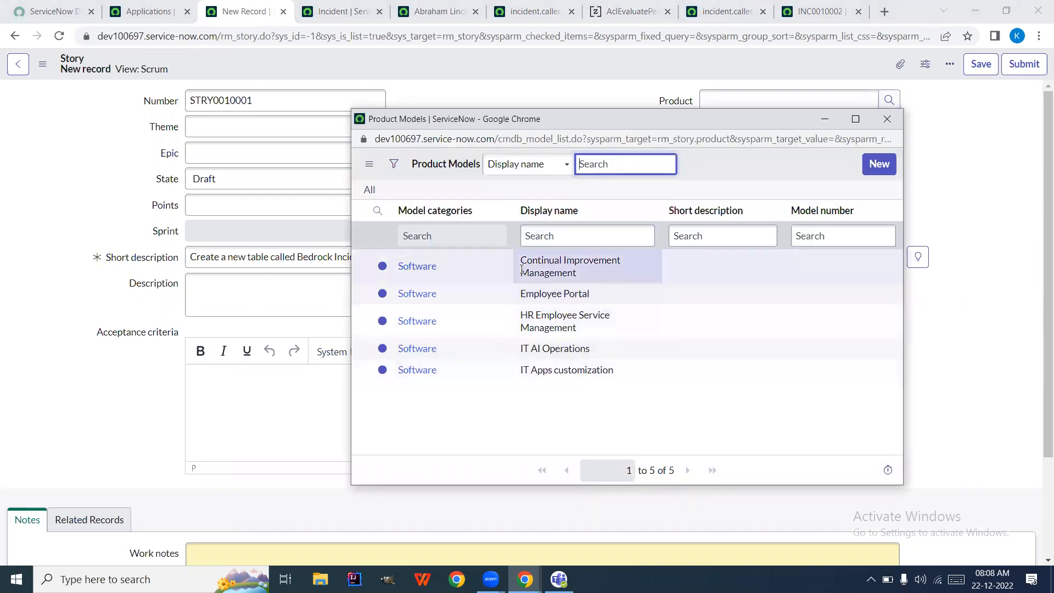
pyautogui.click(880, 167)
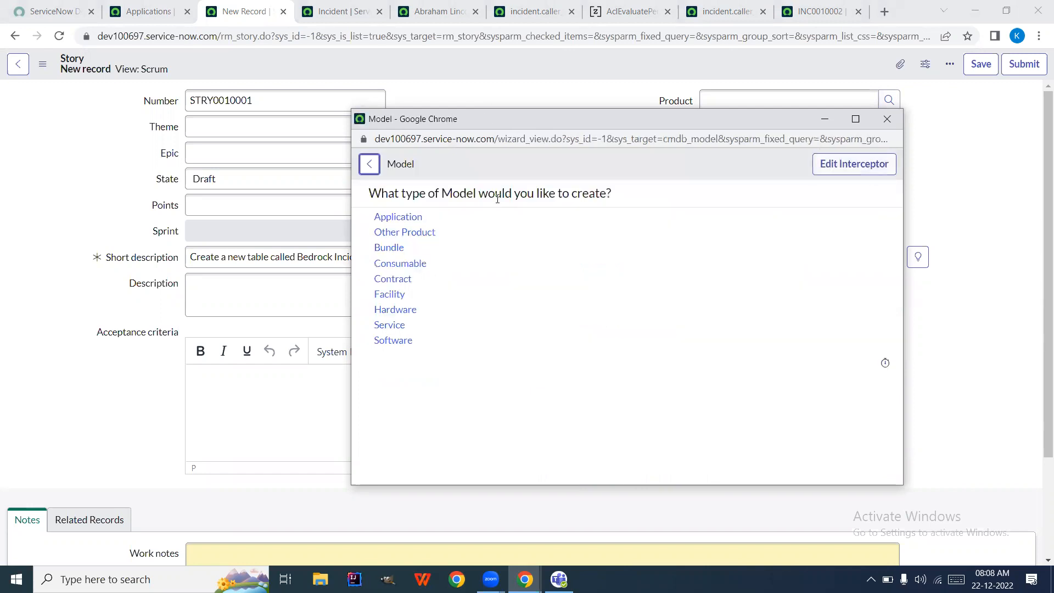
pyautogui.click(406, 220)
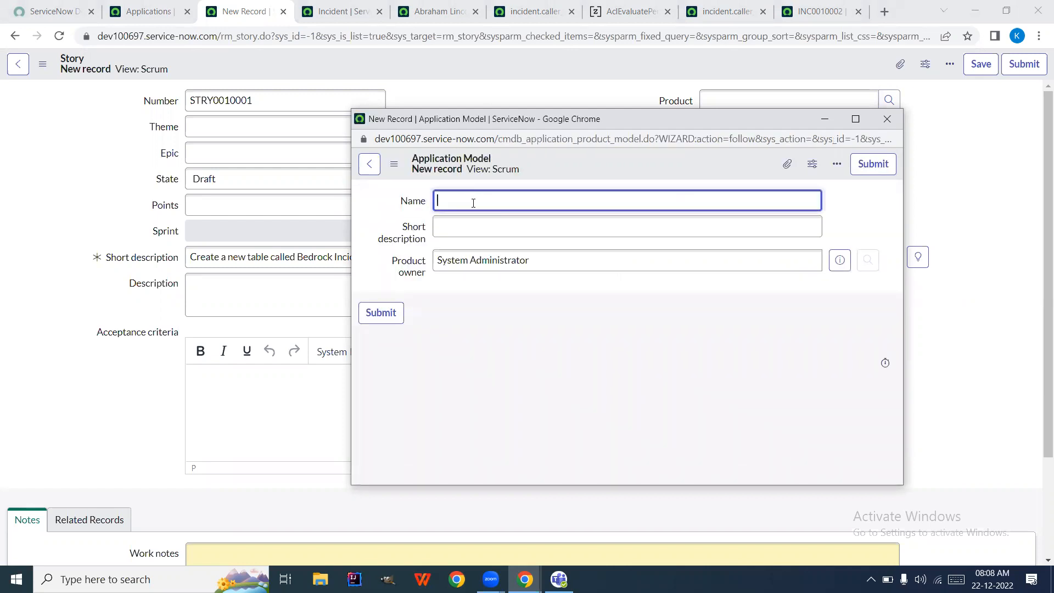
pyautogui.write('Servi')
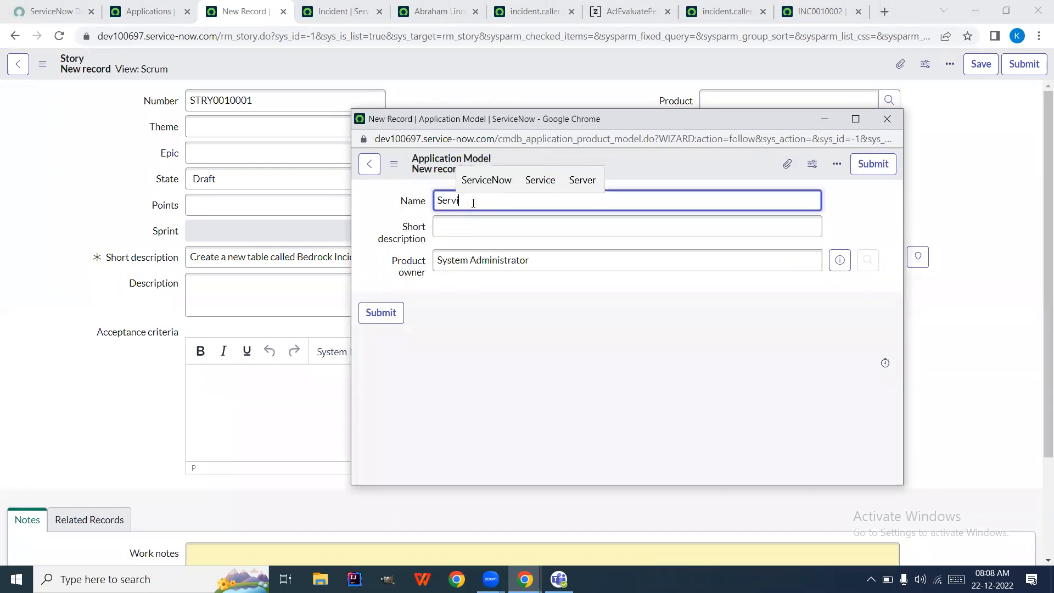
pyautogui.write('ceNow')
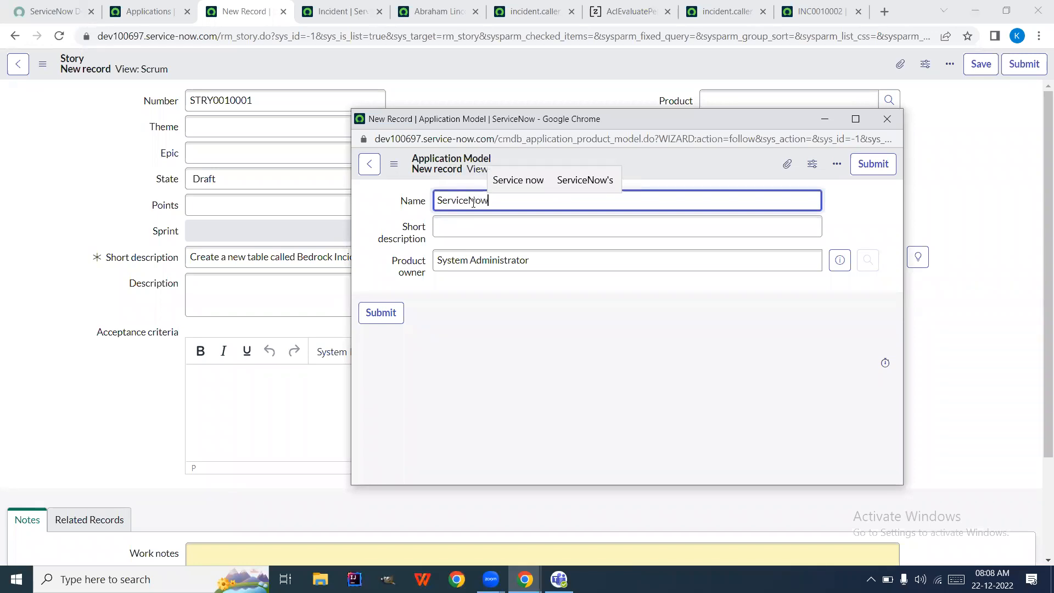
pyautogui.click(882, 165)
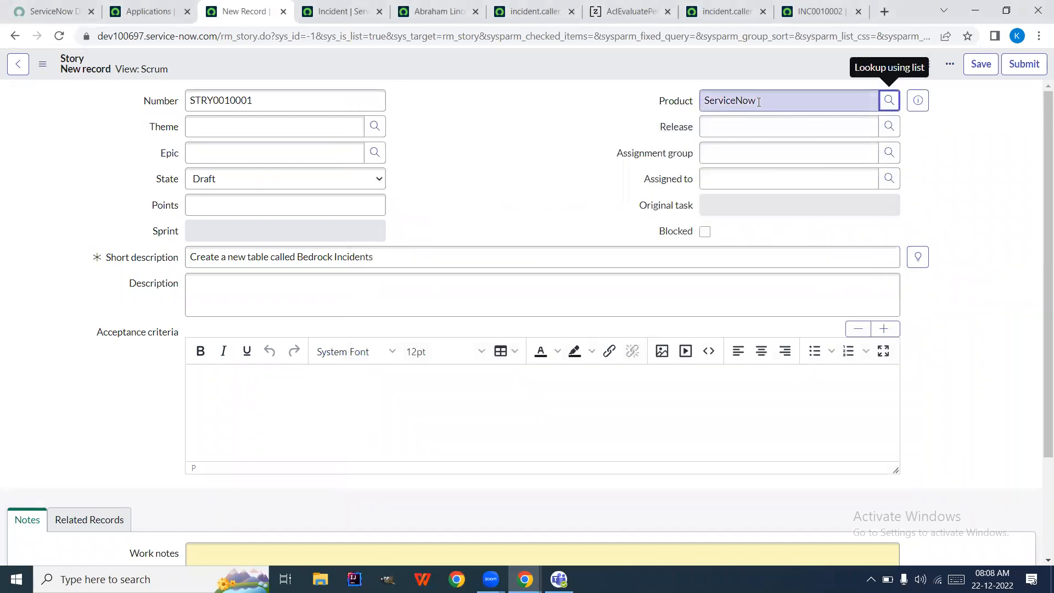
# - Replace the story's product with a newly created application model named Bedrock
pyautogui.click(888, 102)
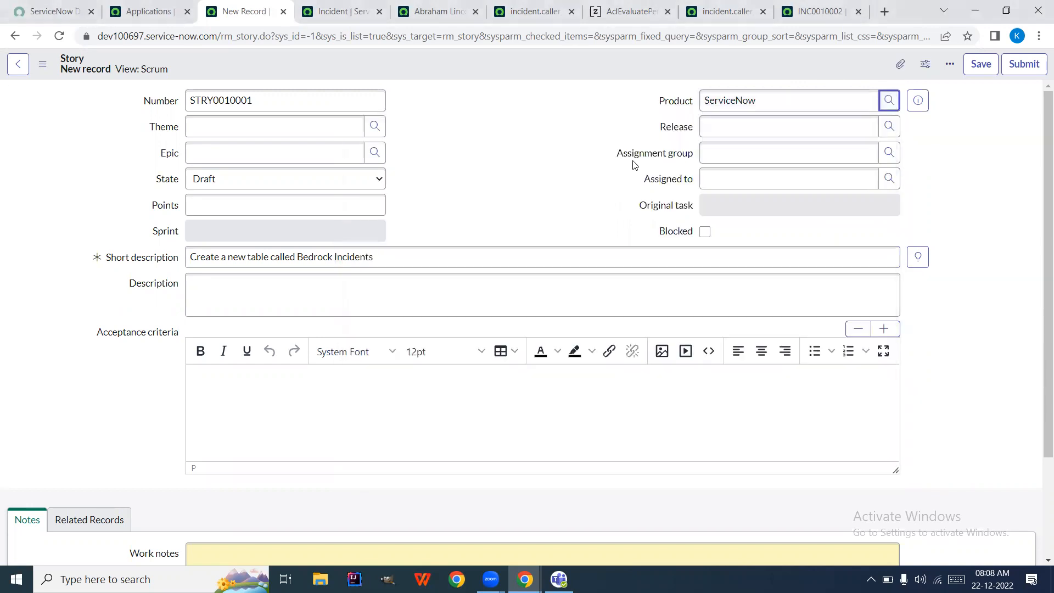
pyautogui.doubleClick(803, 105)
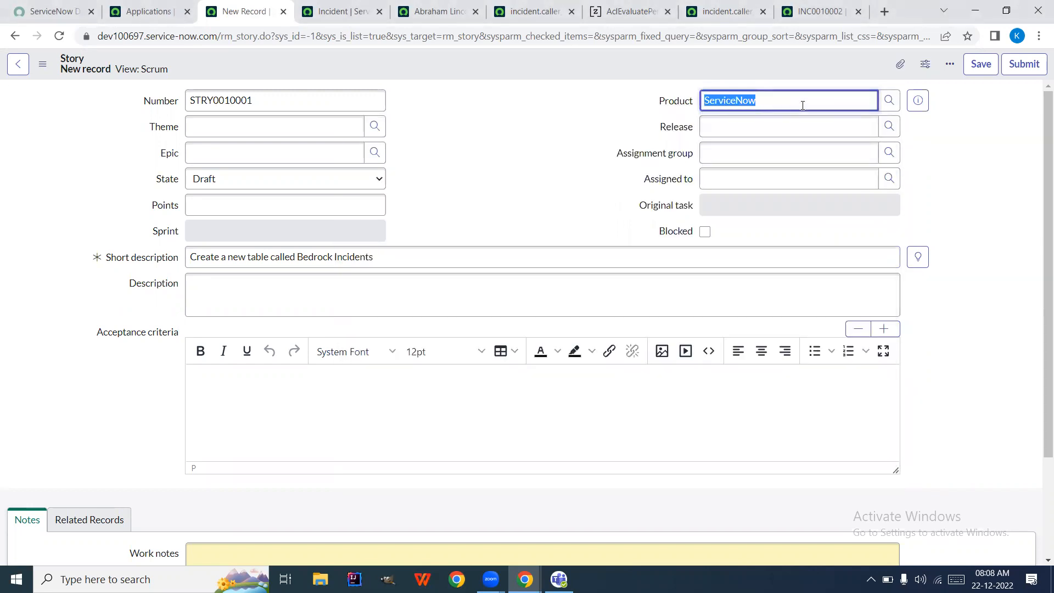
pyautogui.press('BackSpace')
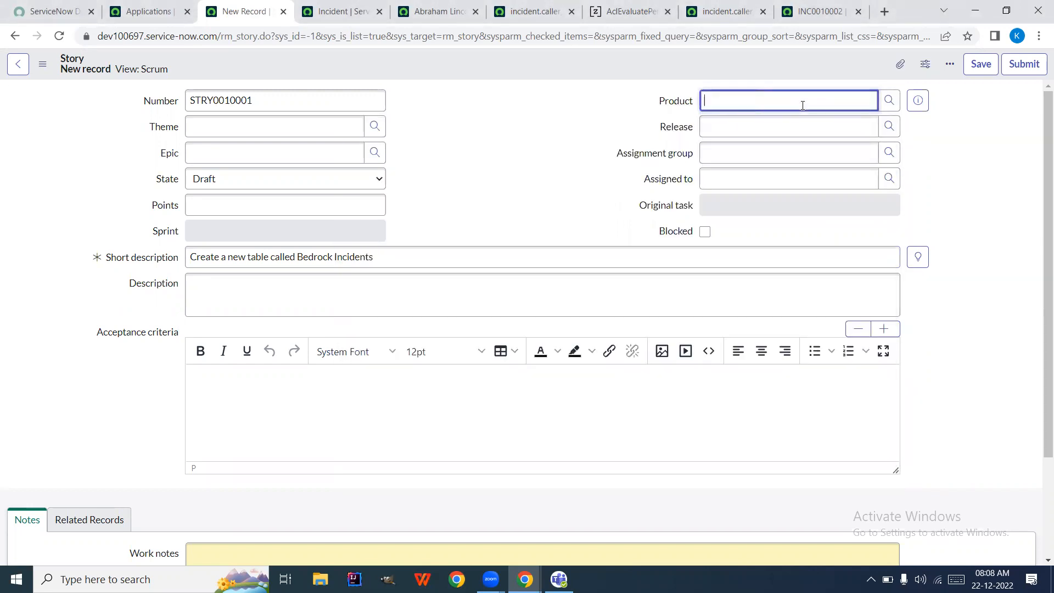
pyautogui.click(890, 102)
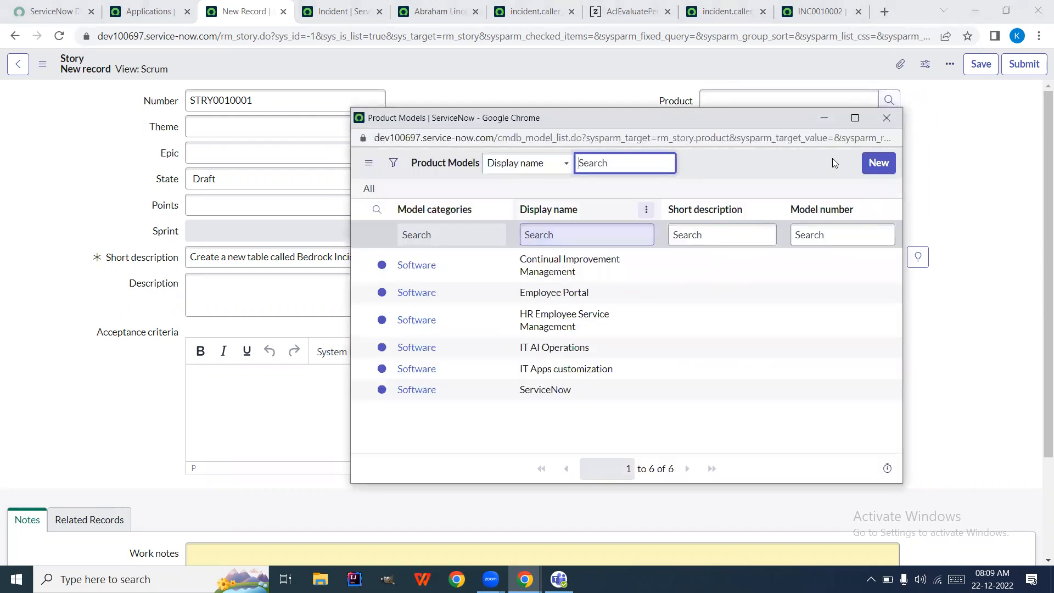
pyautogui.click(873, 164)
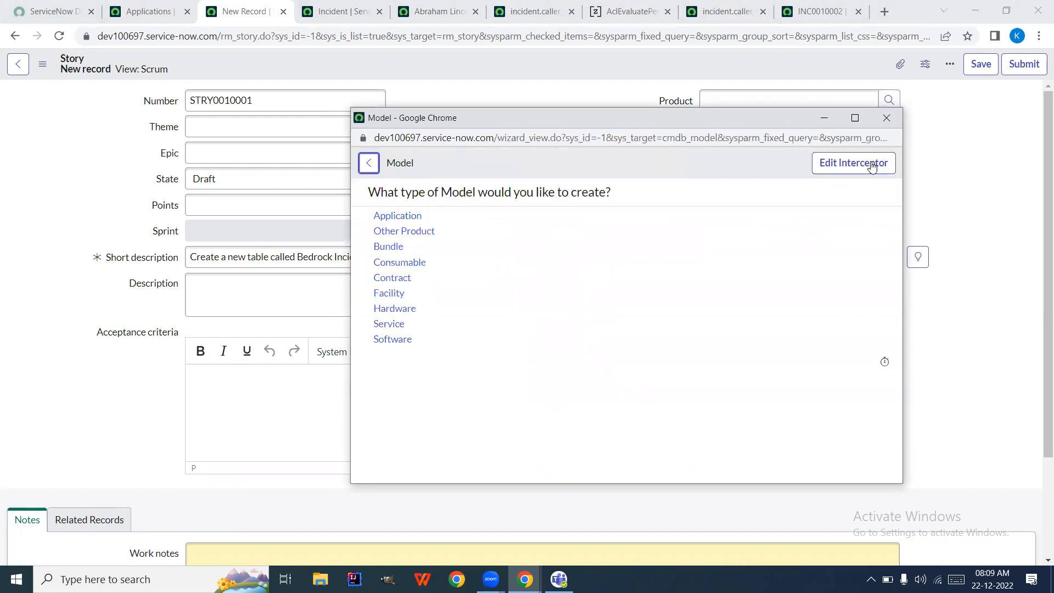
pyautogui.click(408, 216)
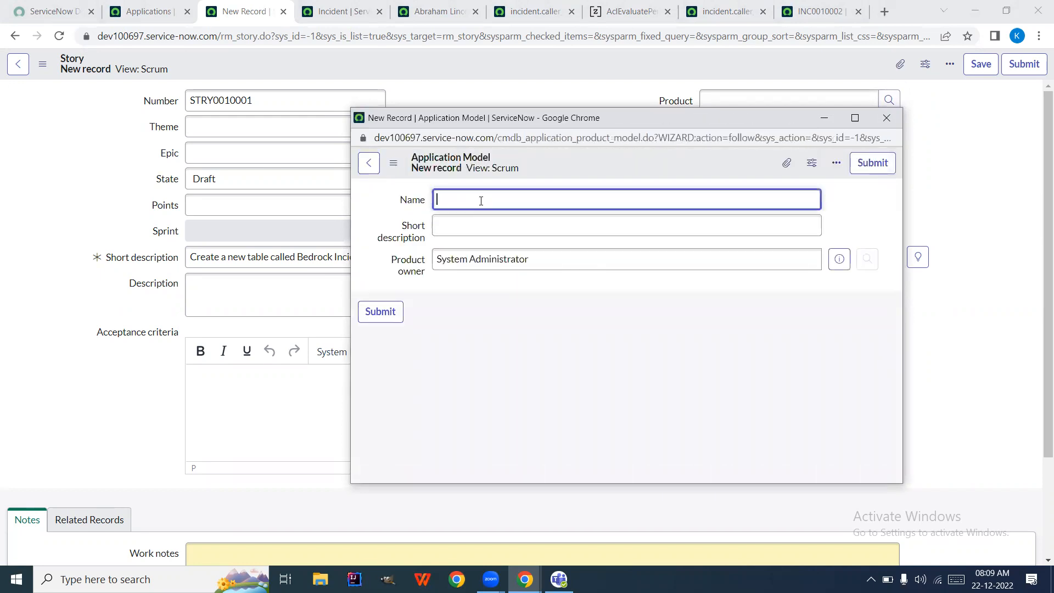
pyautogui.write('Bedroc')
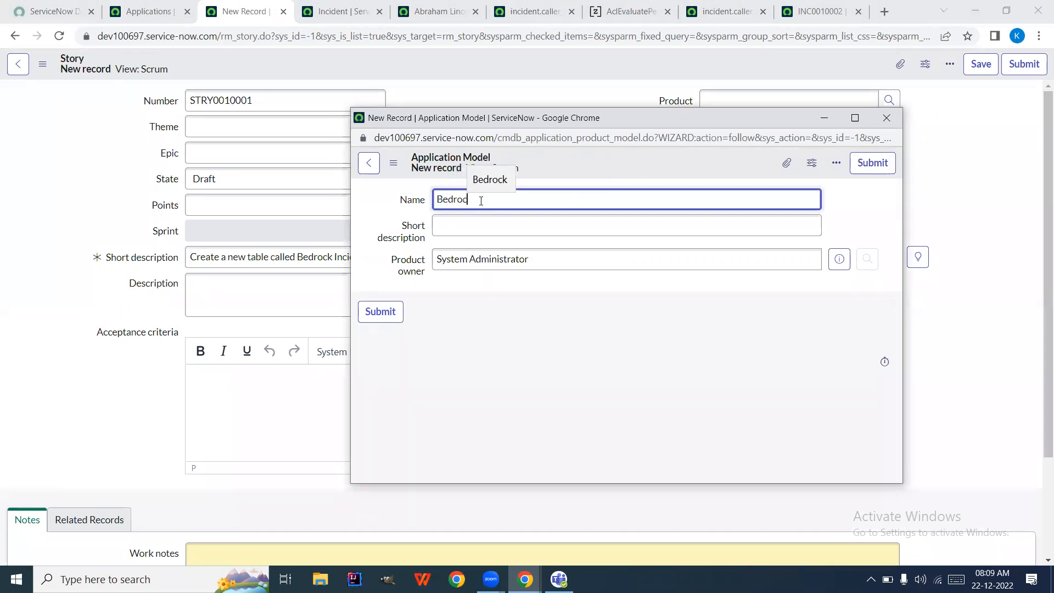
pyautogui.write('k')
pyautogui.click(376, 317)
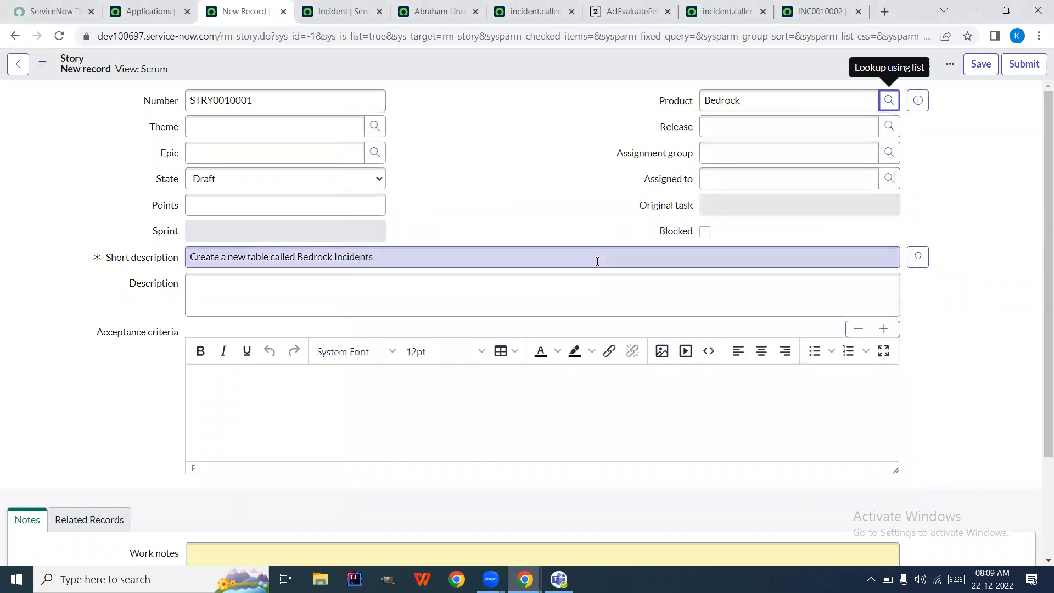
pyautogui.doubleClick(726, 99)
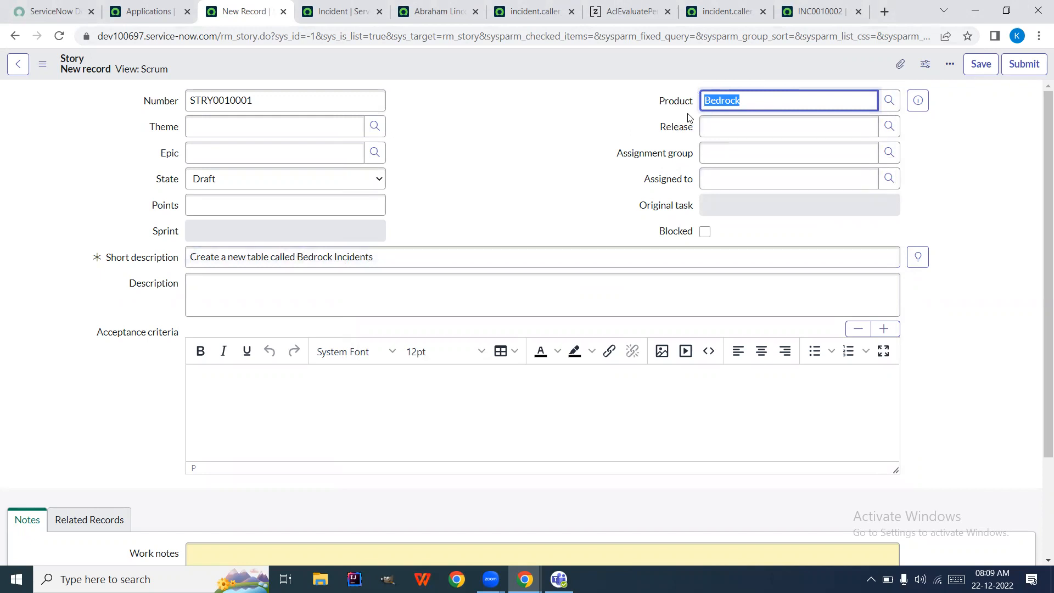
# - Set the assignment group to ServiceNow HR Development and review the available groups in its lookup
pyautogui.click(724, 155)
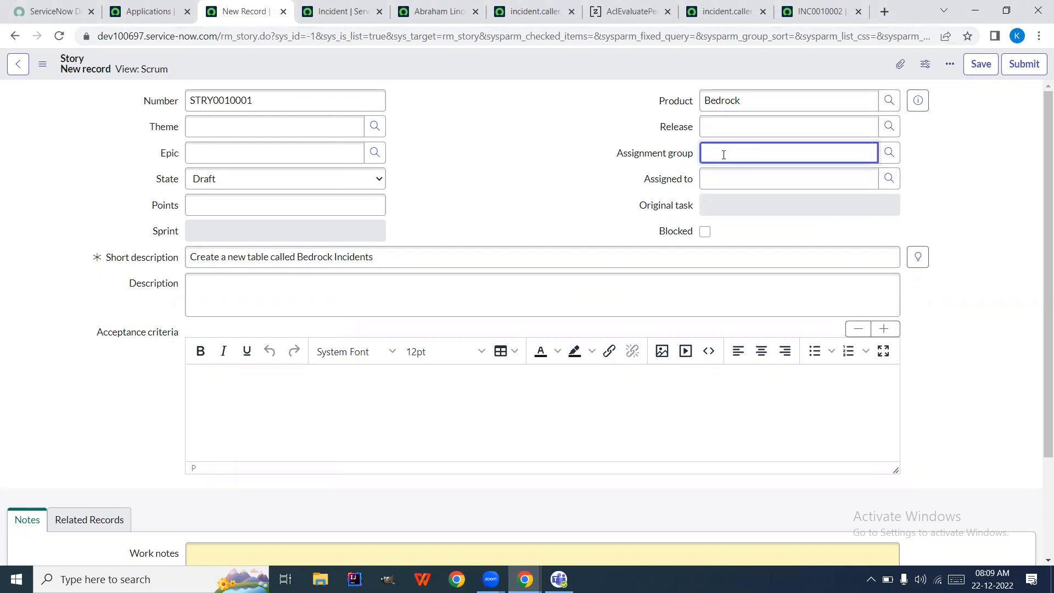
pyautogui.write('ser')
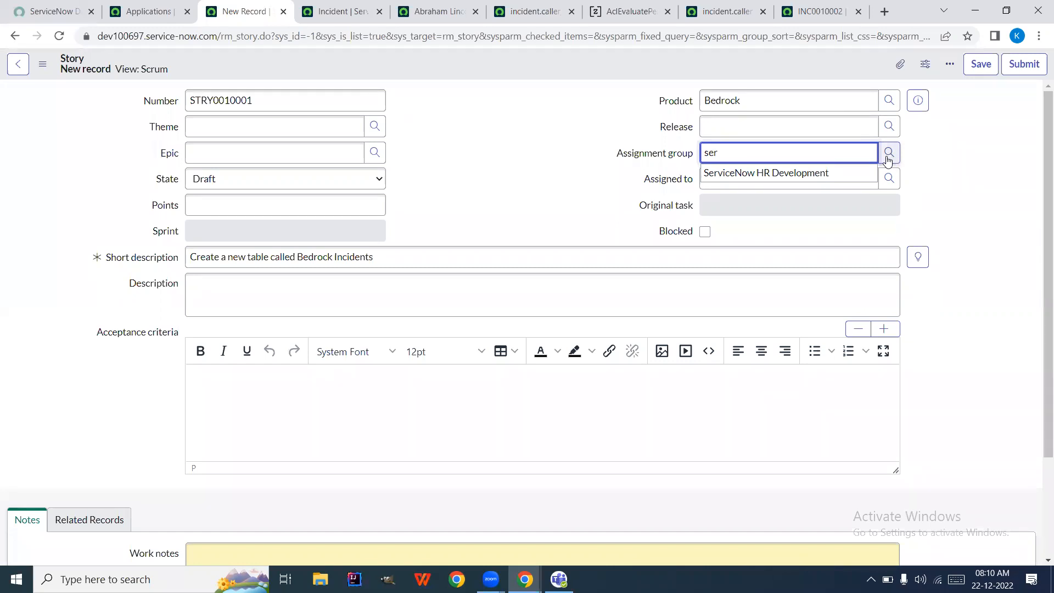
pyautogui.press('Tab')
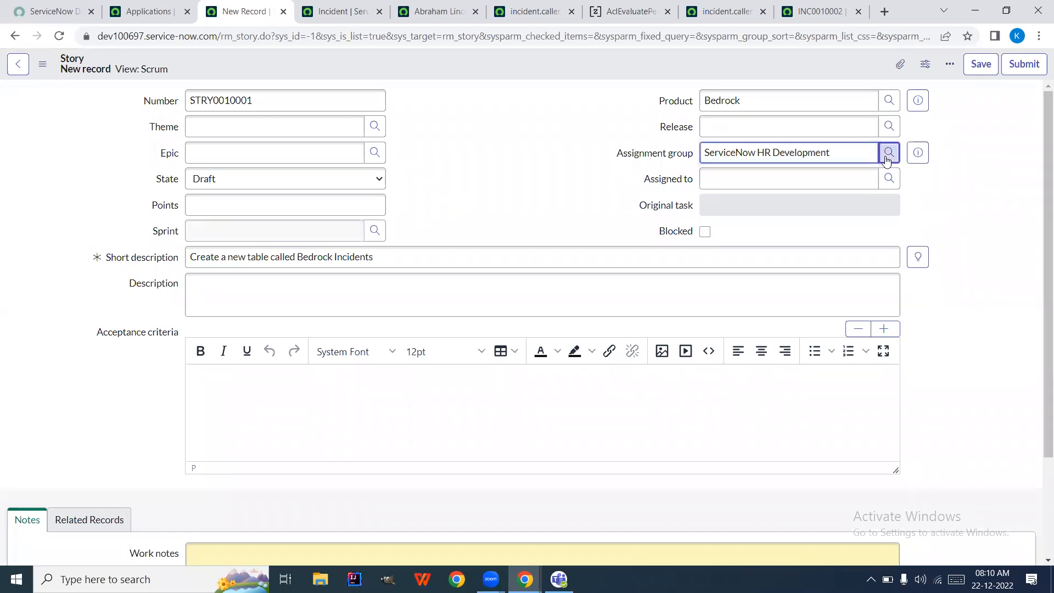
pyautogui.click(888, 154)
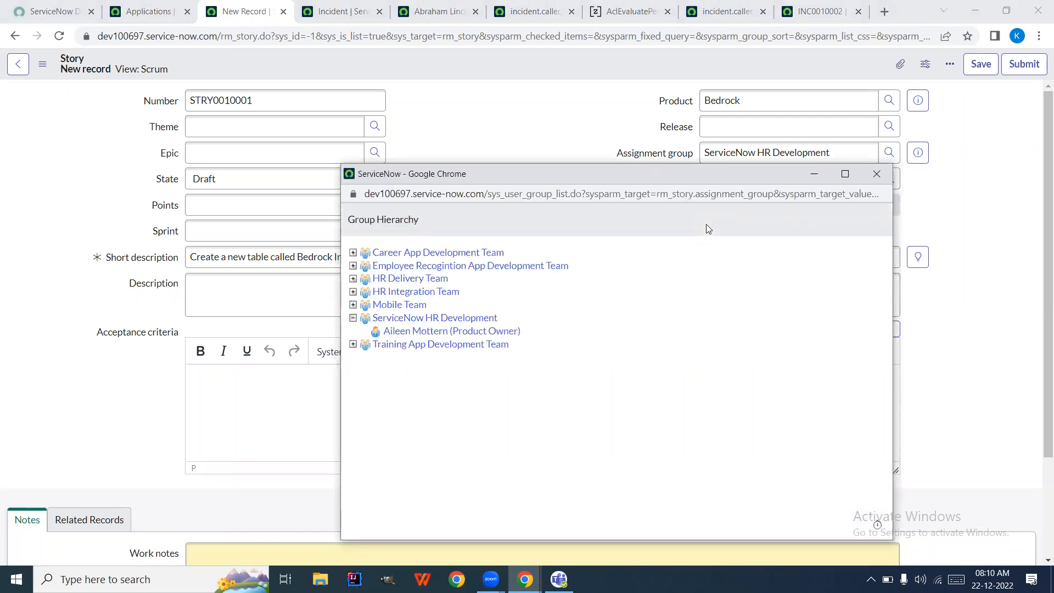
pyautogui.click(877, 174)
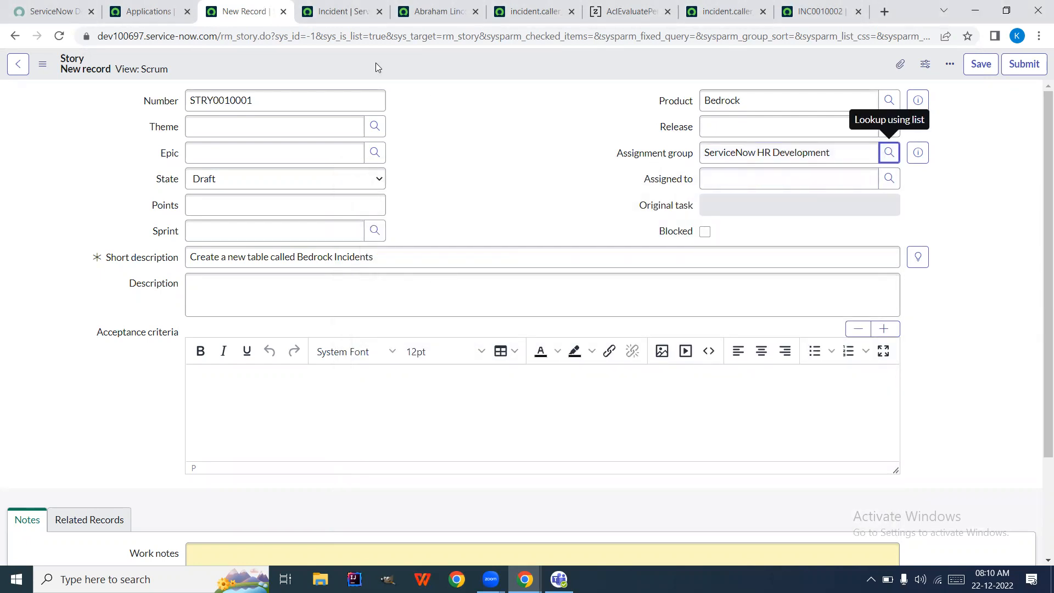
pyautogui.click(164, 14)
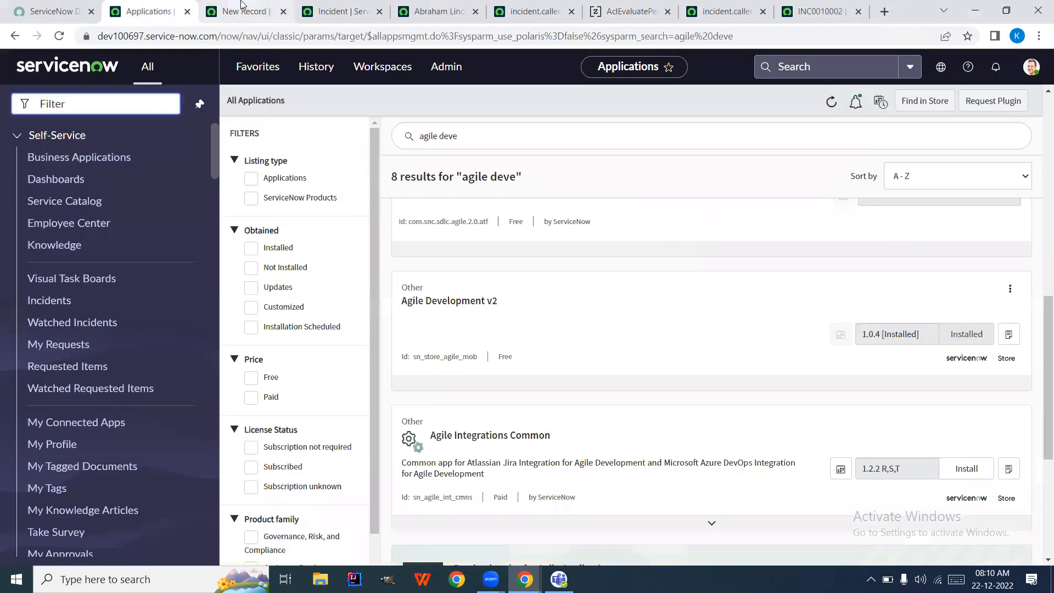
pyautogui.click(240, 10)
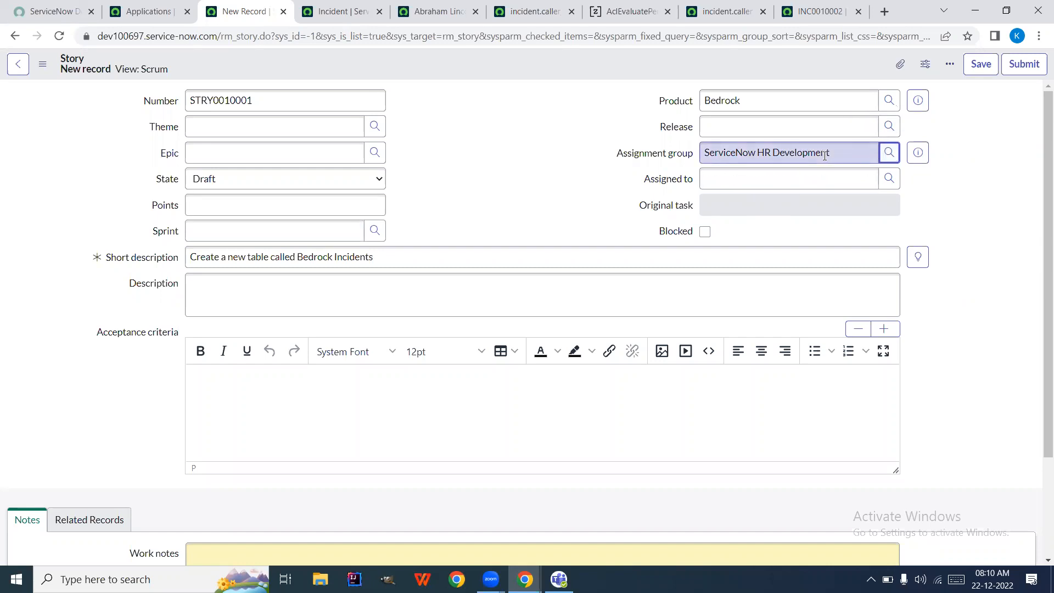
# - Copy the short description "Create a new table called Bedrock Incidents" into the story's Description field
pyautogui.click(785, 181)
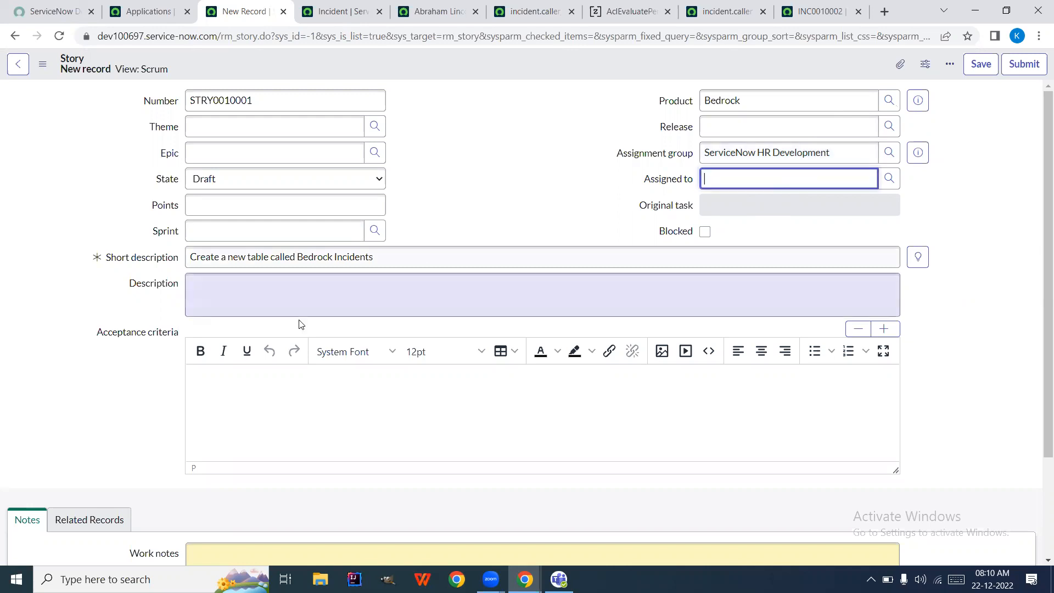
pyautogui.click(266, 288)
pyautogui.tripleClick(353, 260)
pyautogui.hotkey('ctrl', 'c')
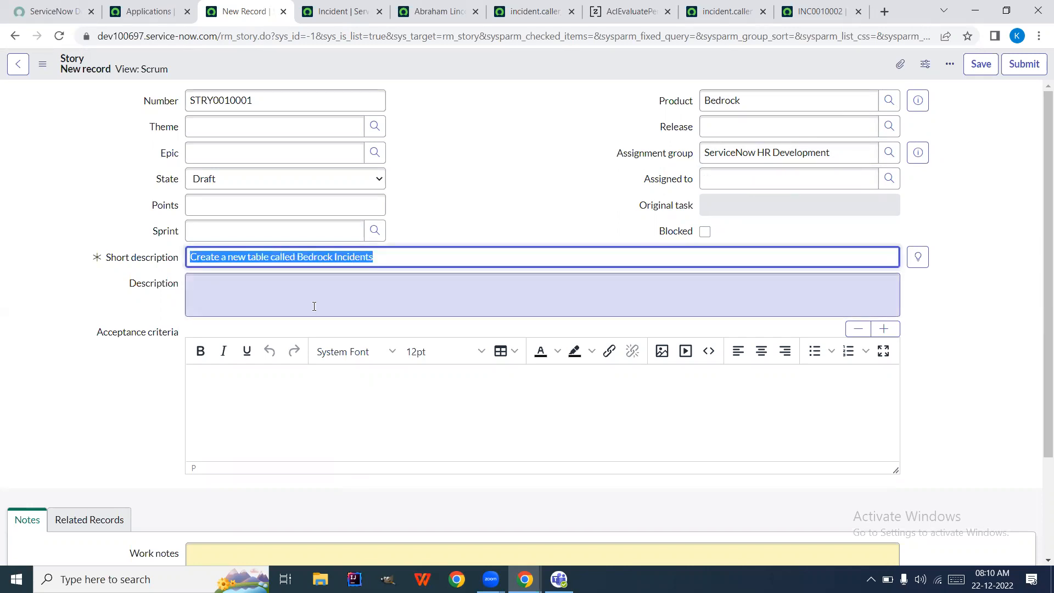
pyautogui.click(273, 295)
pyautogui.hotkey('ctrl', 'v')
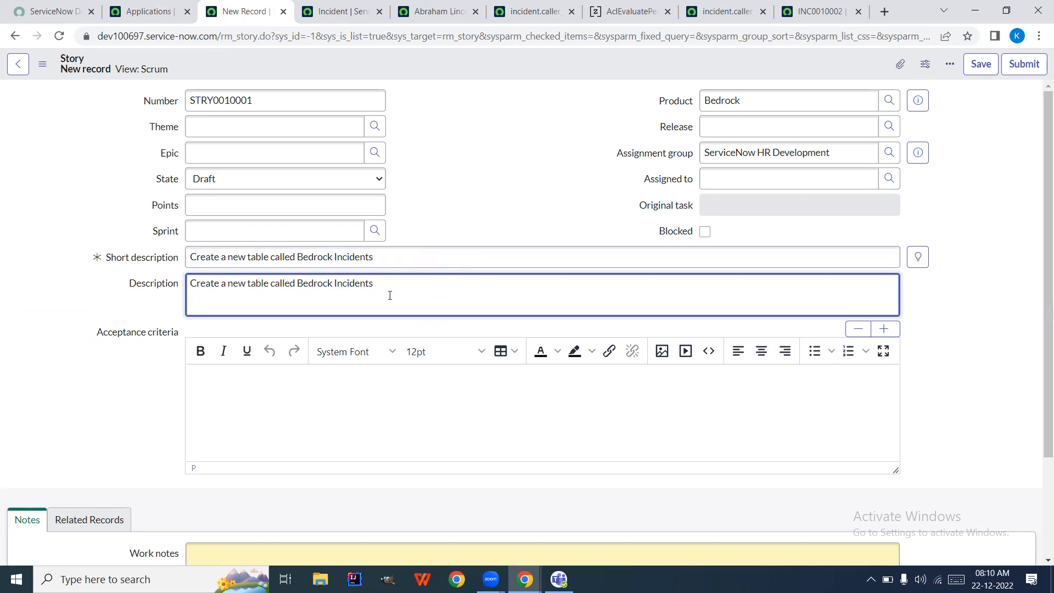
# - Enter "New table called Bedrock incident will be available in left navigator" as the story's first acceptance criterion
pyautogui.click(298, 389)
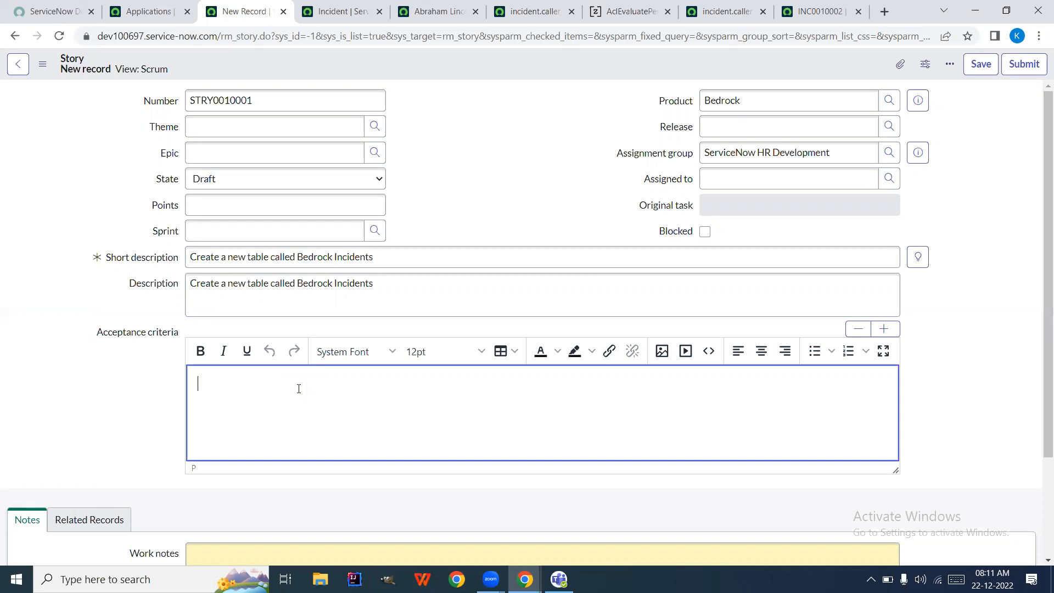
pyautogui.write('New')
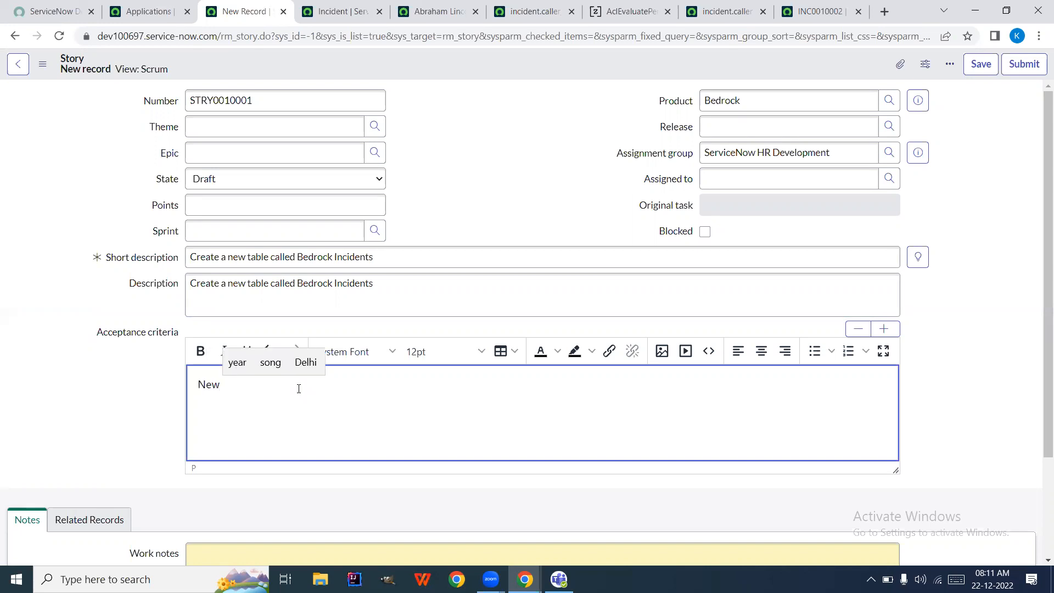
pyautogui.write(' table ca')
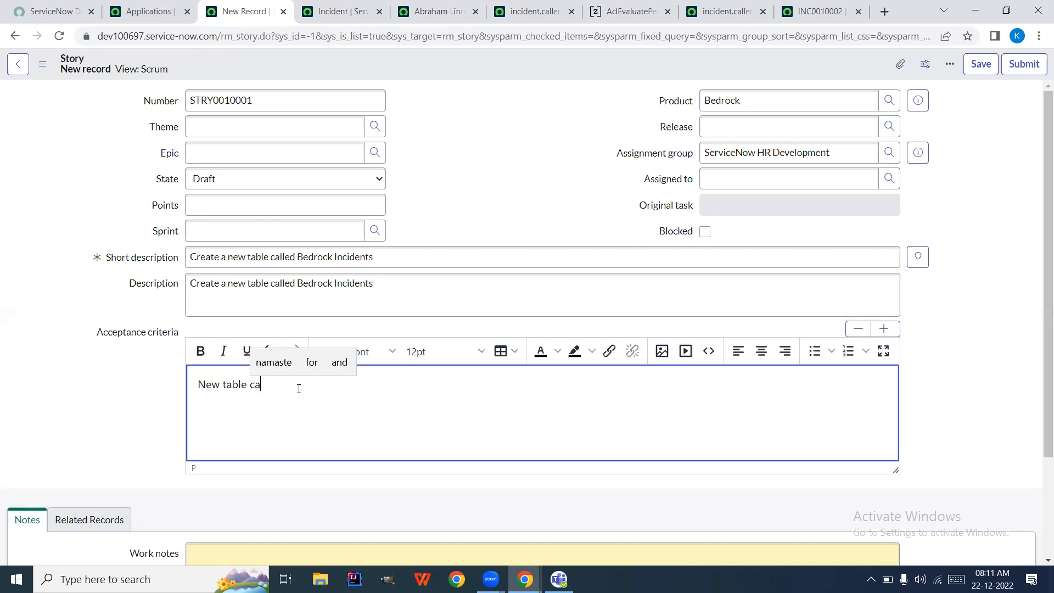
pyautogui.write('lled Bedrock')
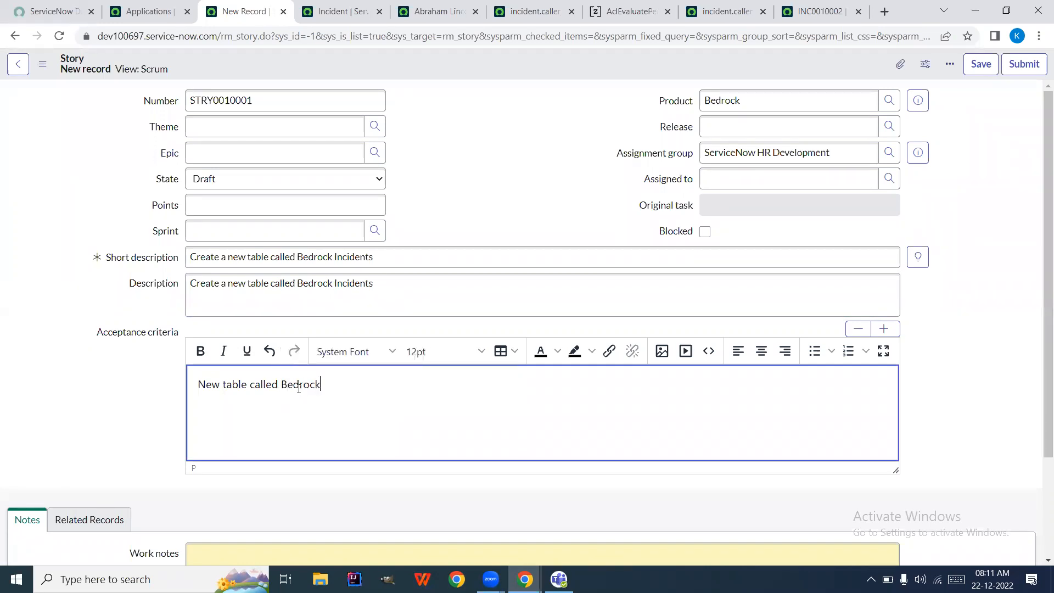
pyautogui.write(' incide')
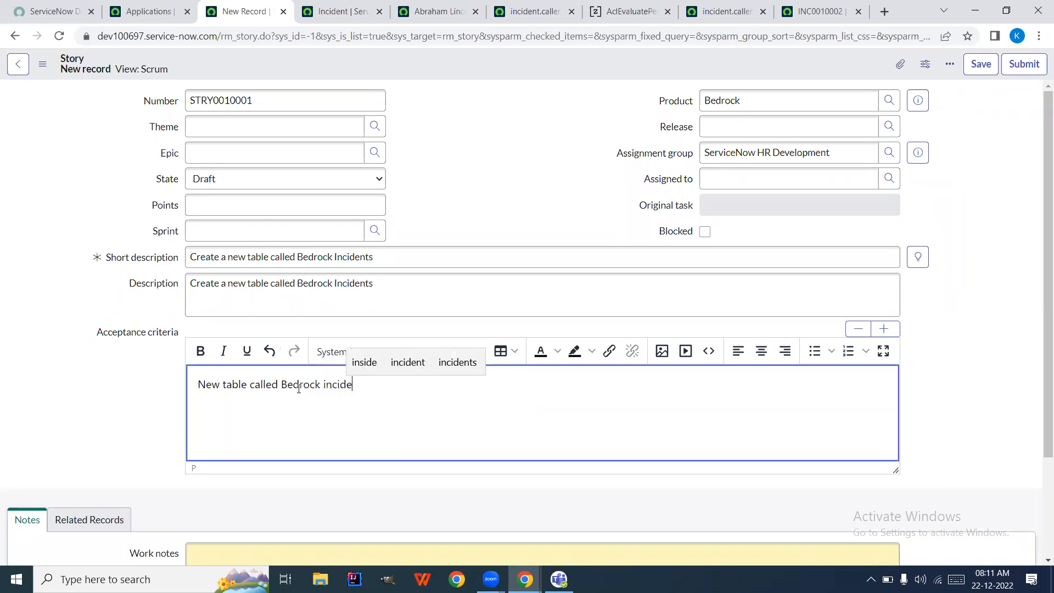
pyautogui.write('nt will be ')
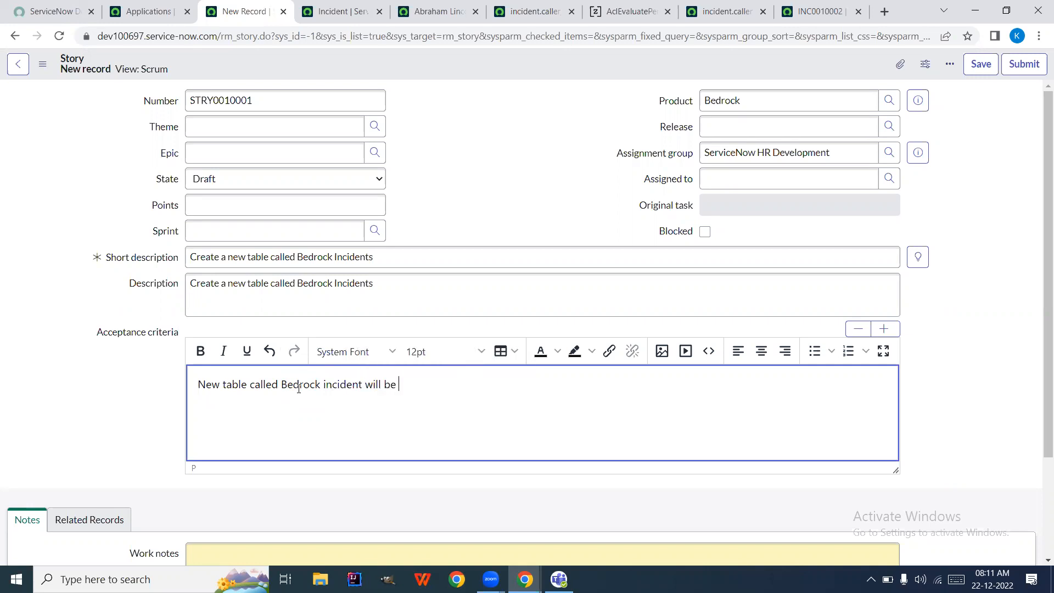
pyautogui.write('available in left navigator')
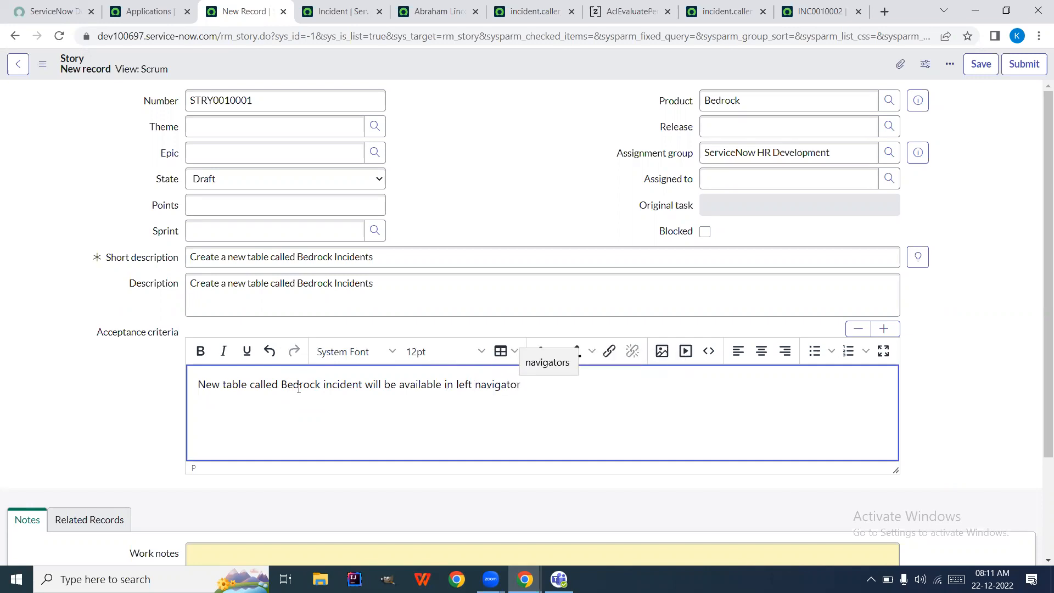
pyautogui.press('Return')
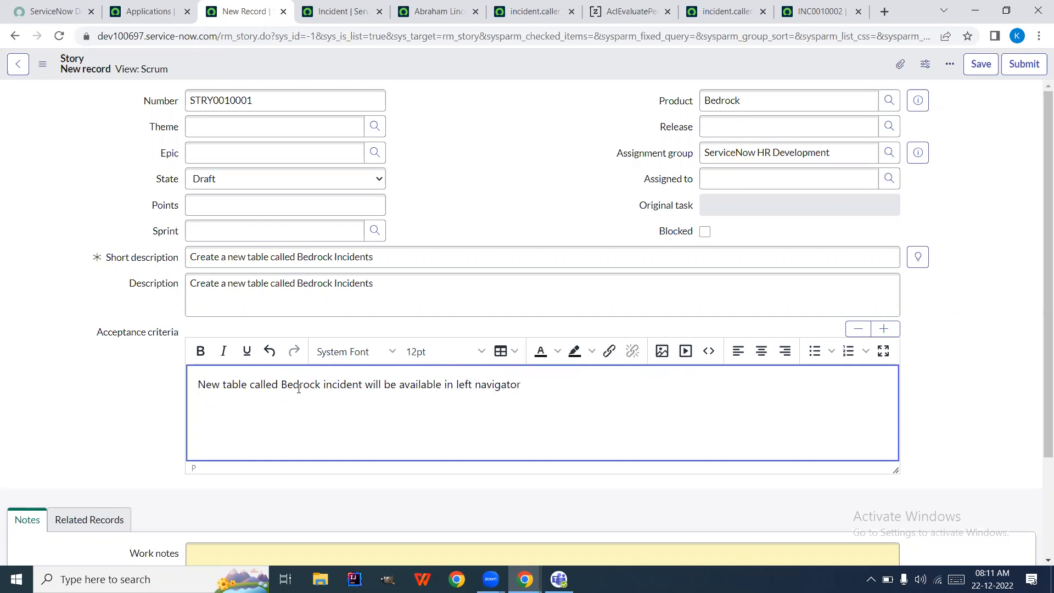
# - Add a second acceptance criterion reading "Bedrock Incident table will have all the fields similar to incident table"
pyautogui.write('Bedro')
pyautogui.click(301, 388)
pyautogui.write('Incident tab')
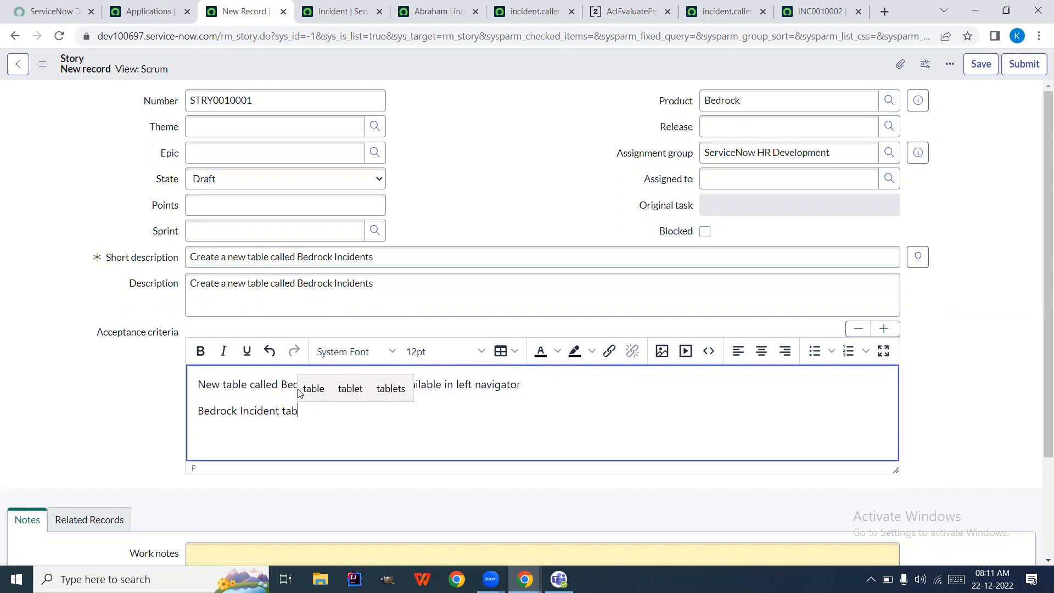
pyautogui.click(298, 390)
pyautogui.write('will ')
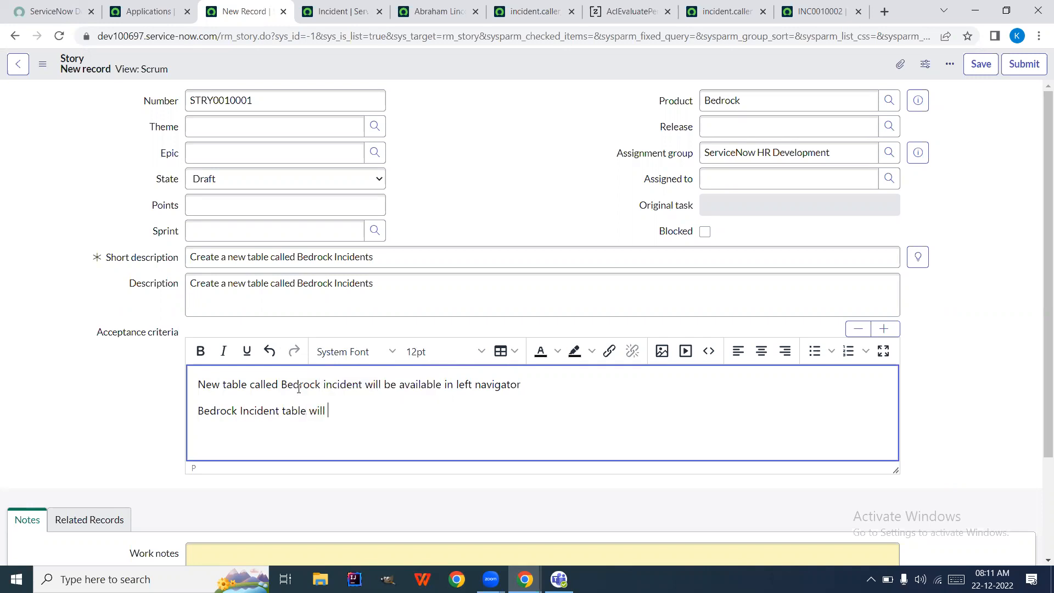
pyautogui.write('have all the ')
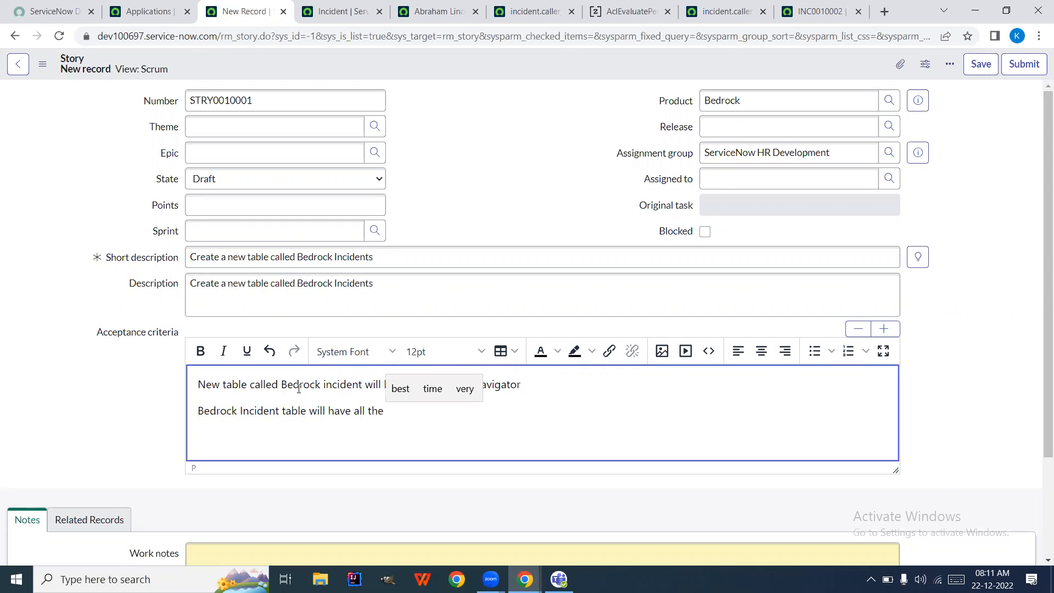
pyautogui.write('fields ')
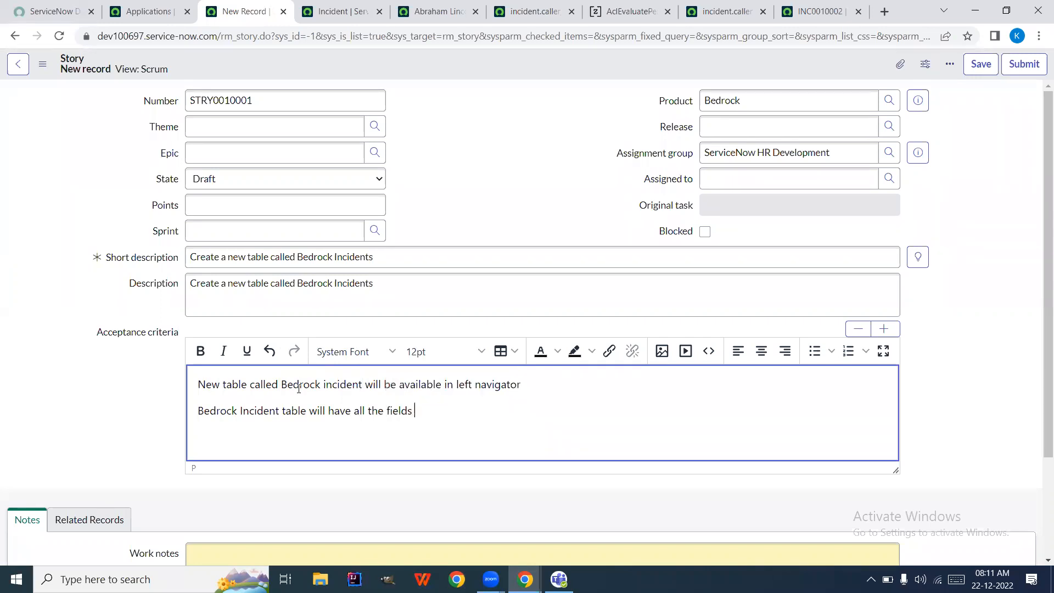
pyautogui.write('similar')
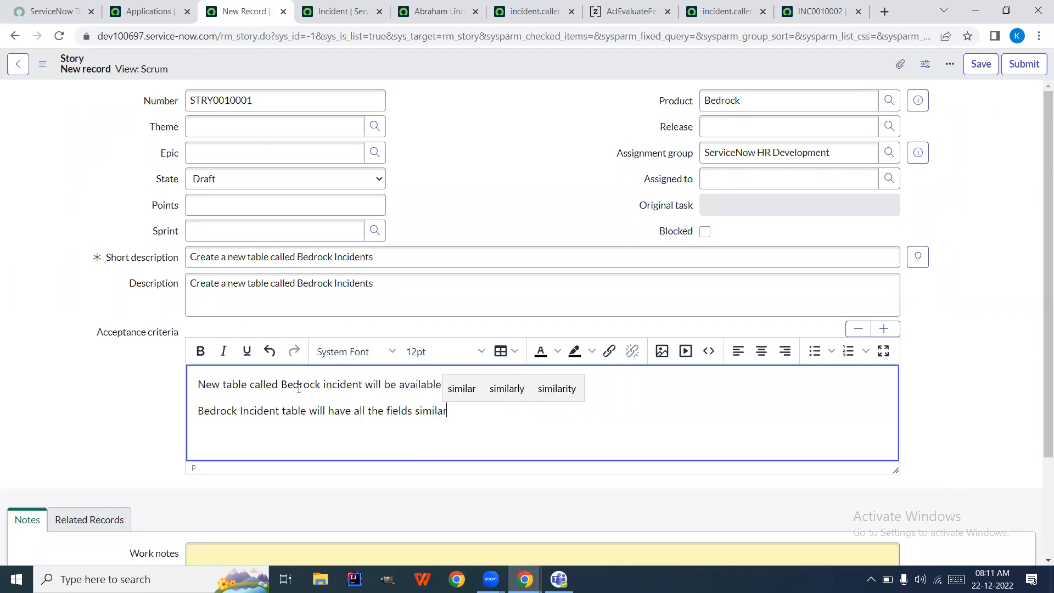
pyautogui.write(' to i')
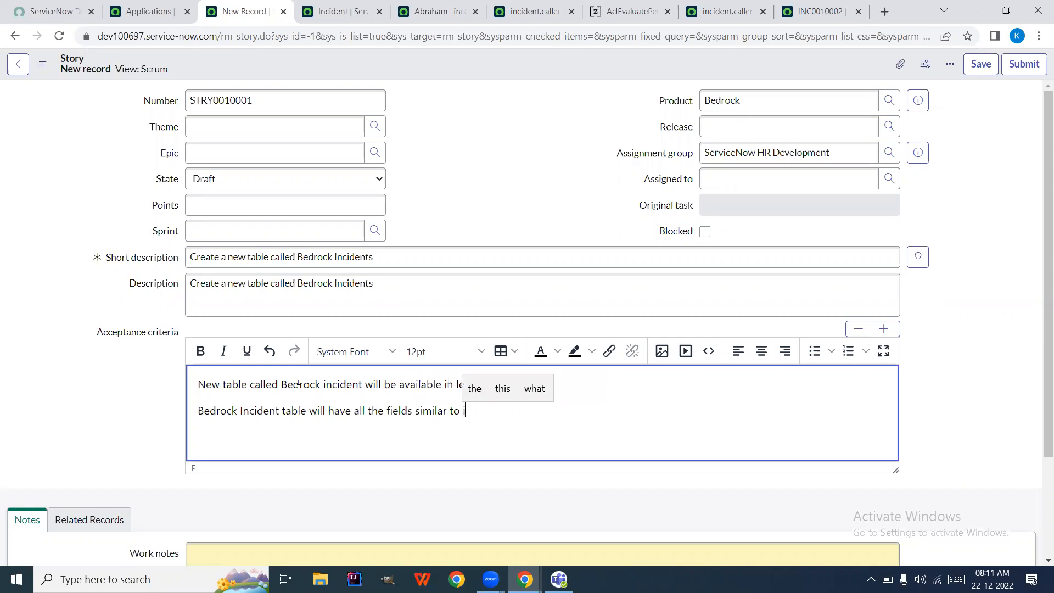
pyautogui.write('ncident tabl')
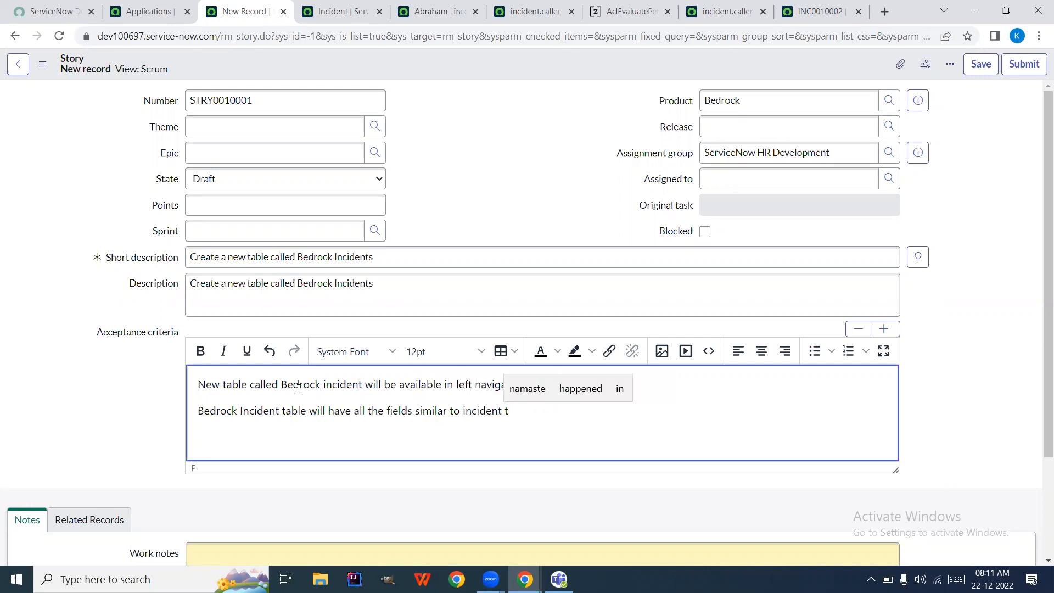
pyautogui.write('e')
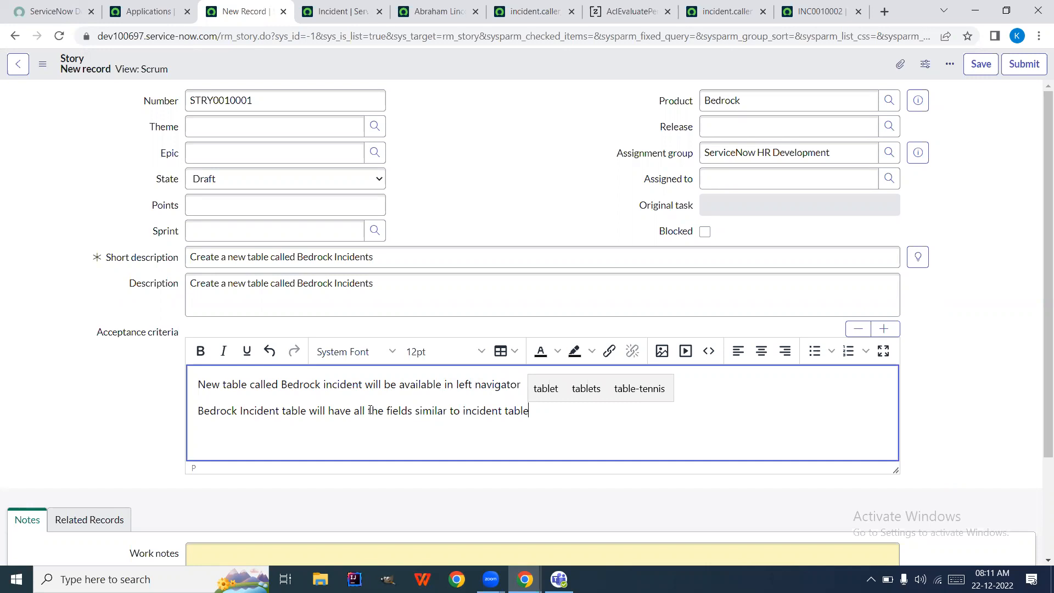
pyautogui.click(166, 386)
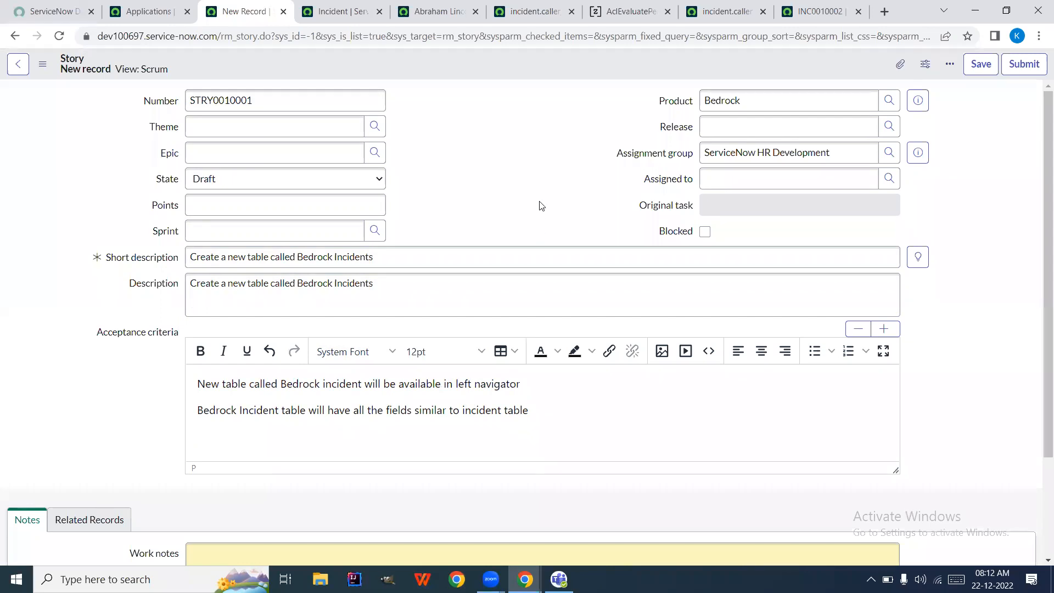
pyautogui.click(213, 200)
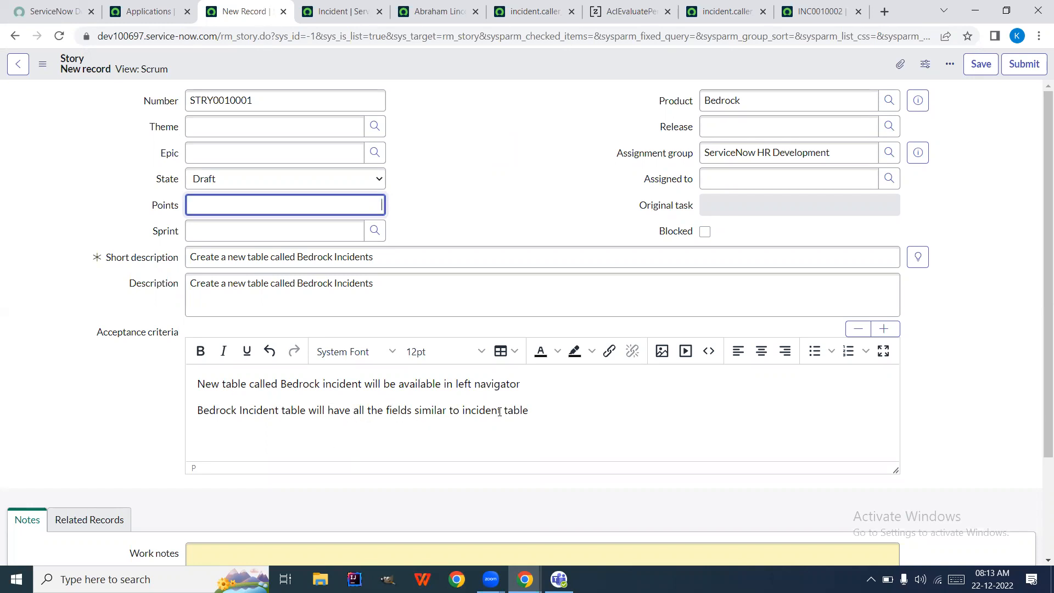
pyautogui.click(549, 407)
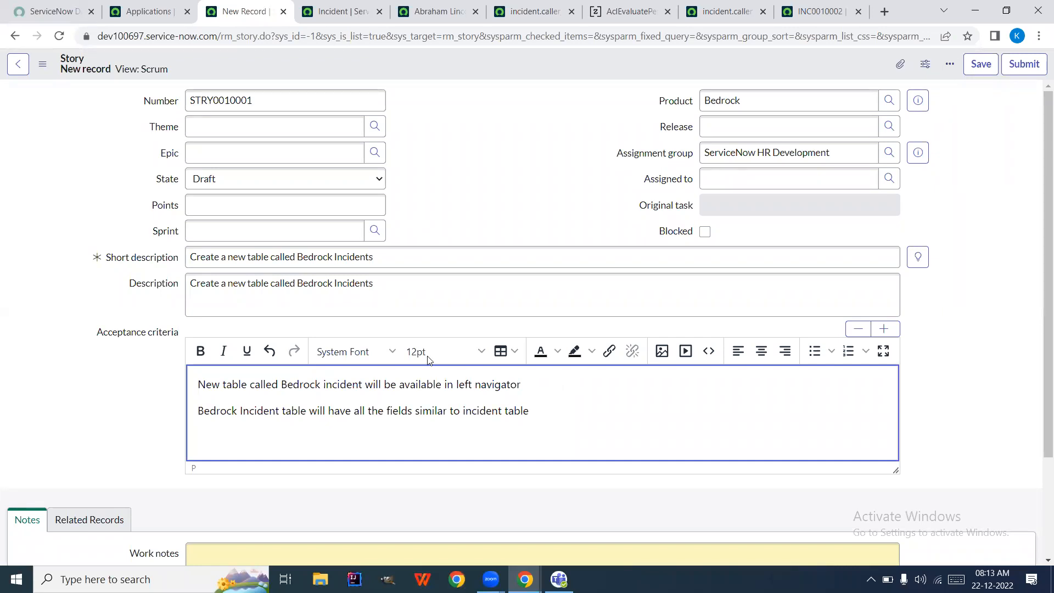
pyautogui.click(375, 205)
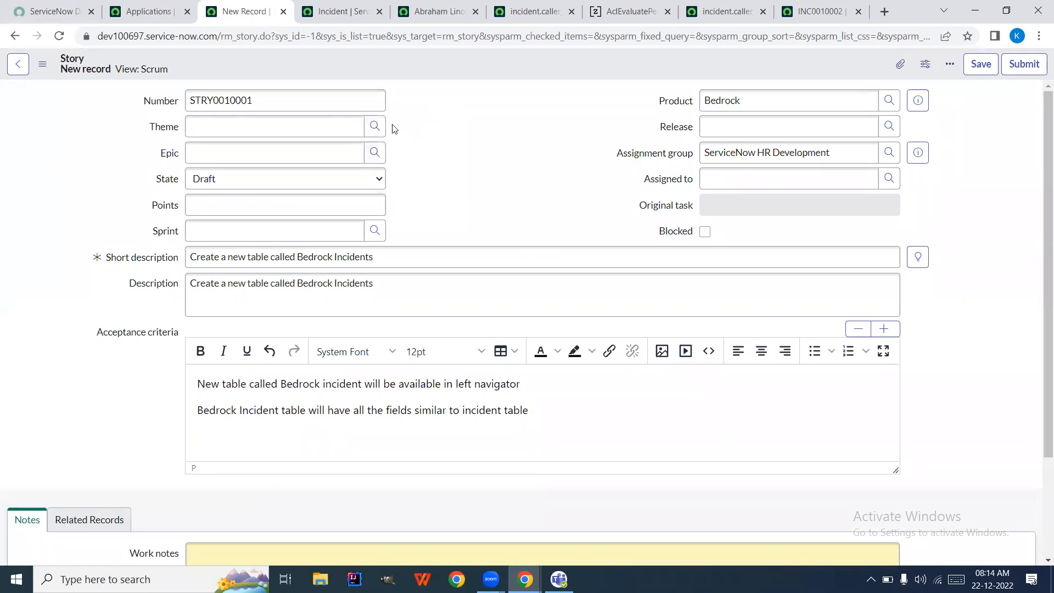
# - Review the available themes in the story's Theme lookup without choosing one
pyautogui.click(375, 130)
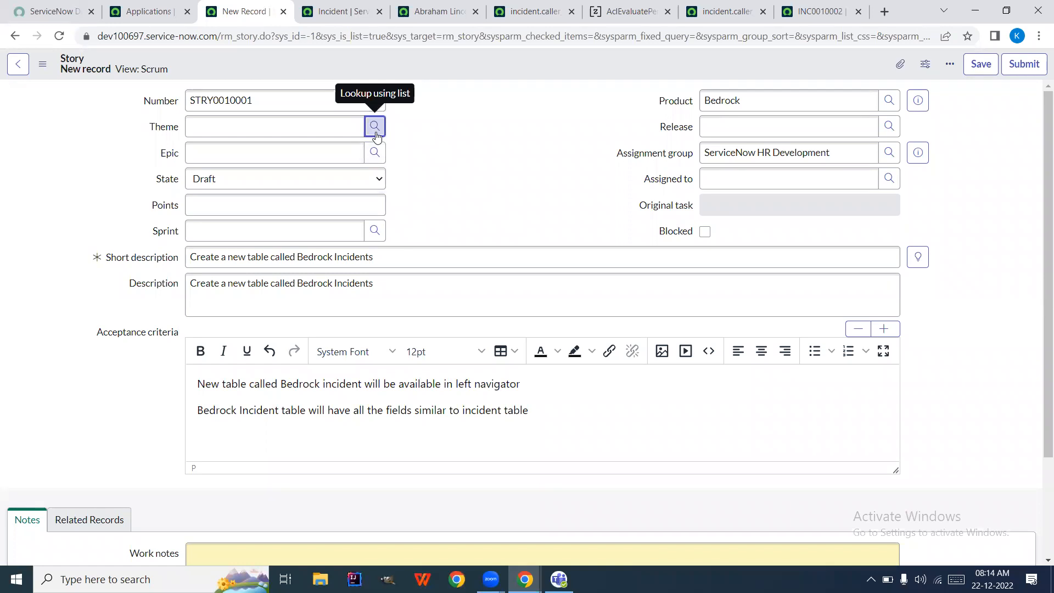
pyautogui.click(375, 132)
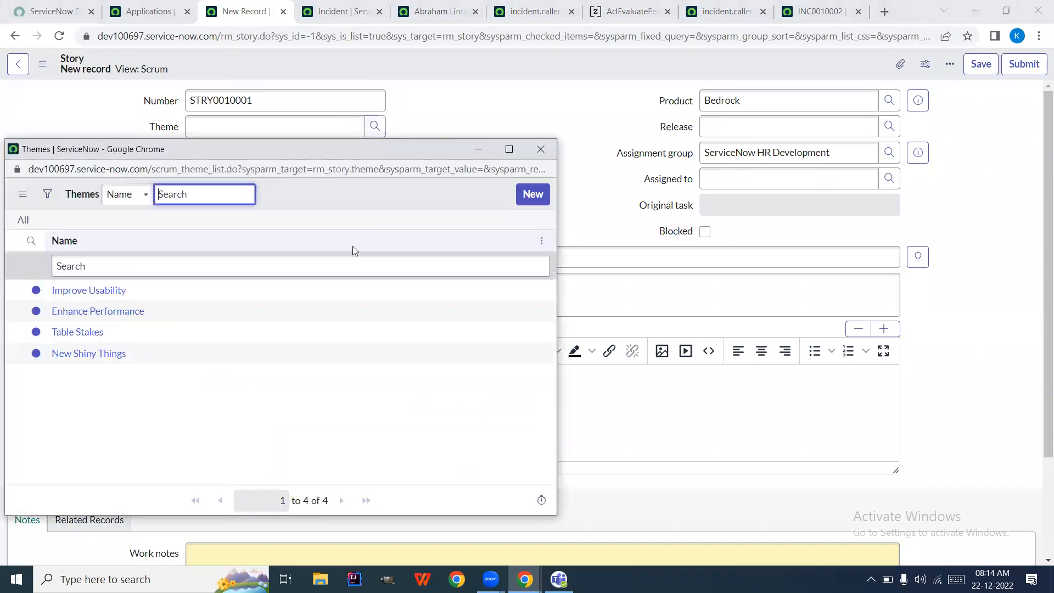
pyautogui.moveTo(216, 273); pyautogui.dragTo(188, 287)
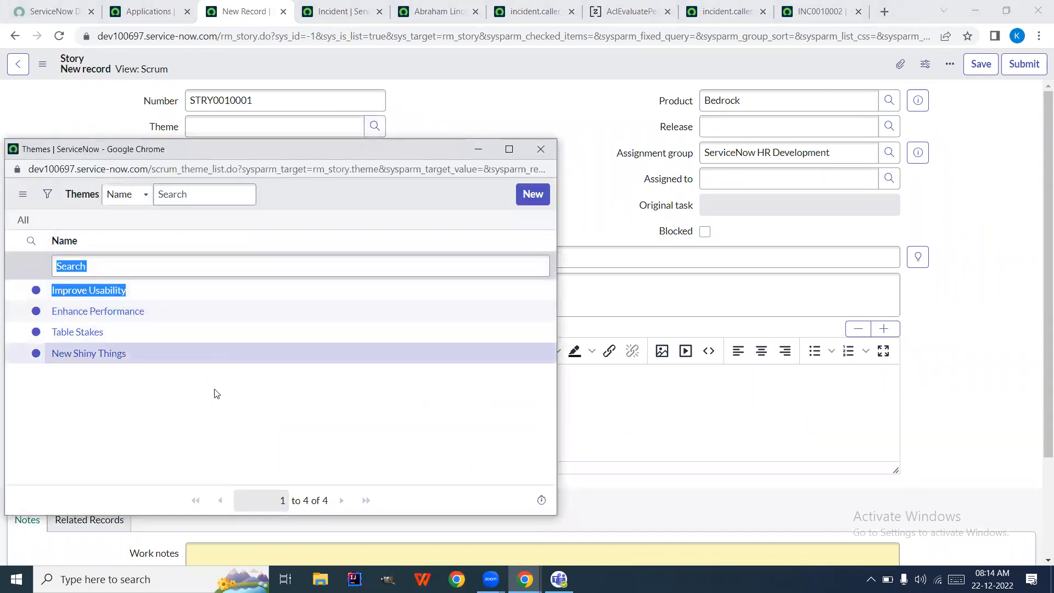
pyautogui.click(214, 428)
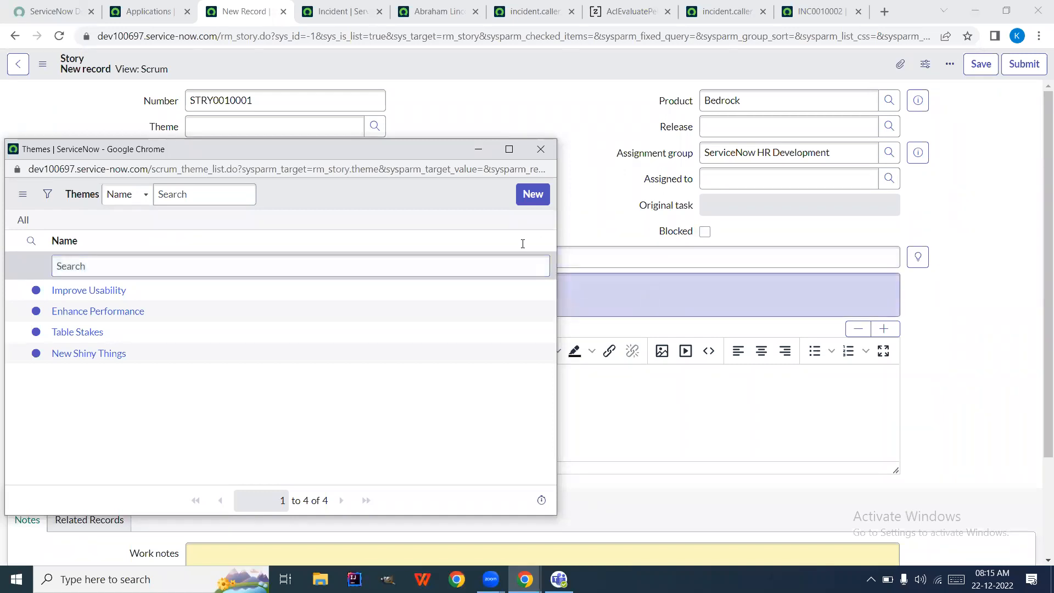
pyautogui.click(574, 285)
# - Create a new theme with Incident Management as both name and short description, and use it as the story's theme
pyautogui.click(372, 128)
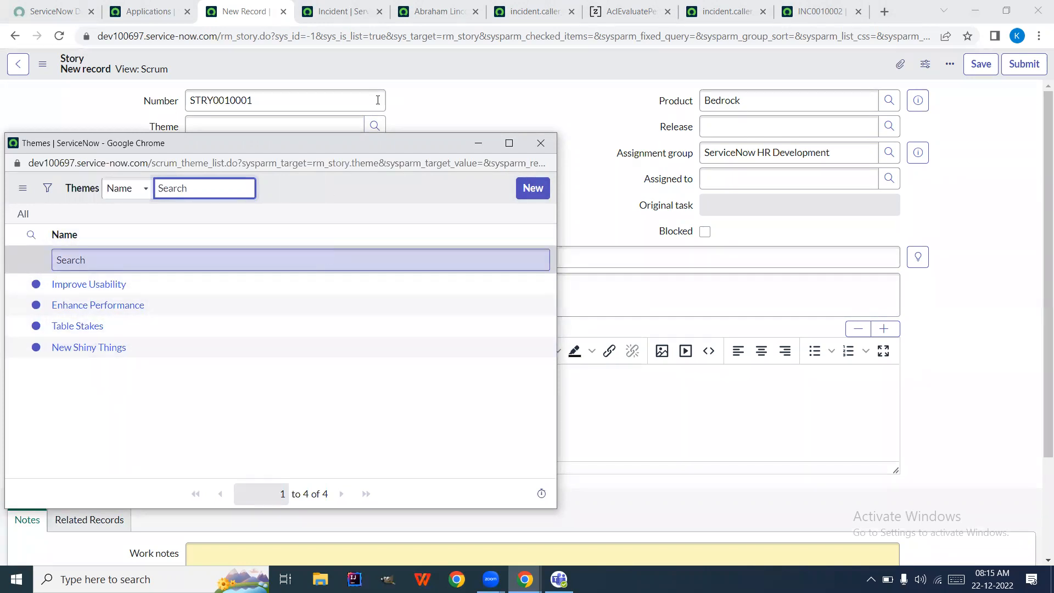
pyautogui.click(530, 195)
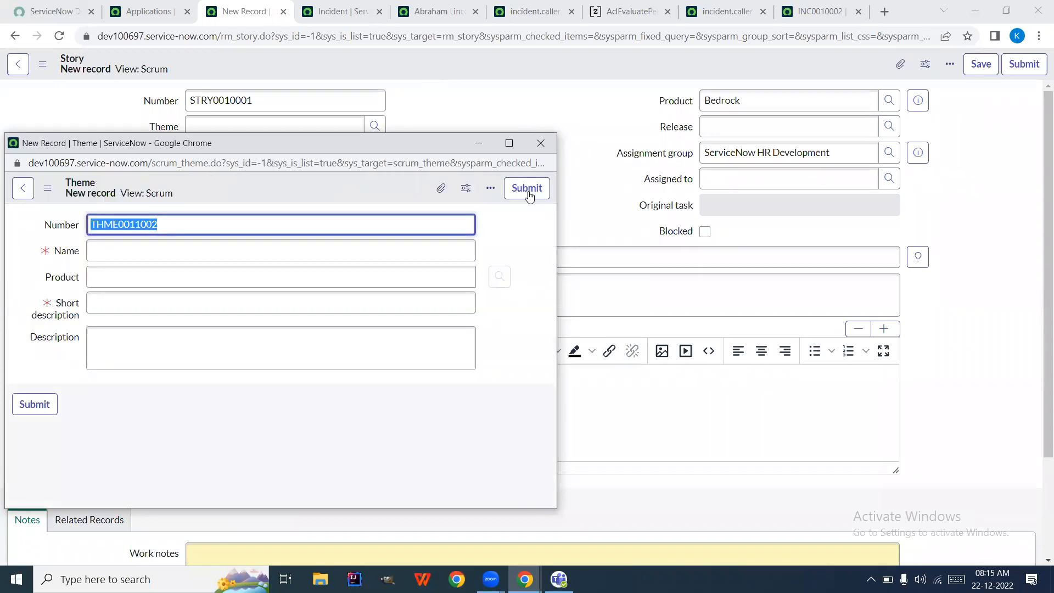
pyautogui.click(135, 255)
pyautogui.write('Incident ')
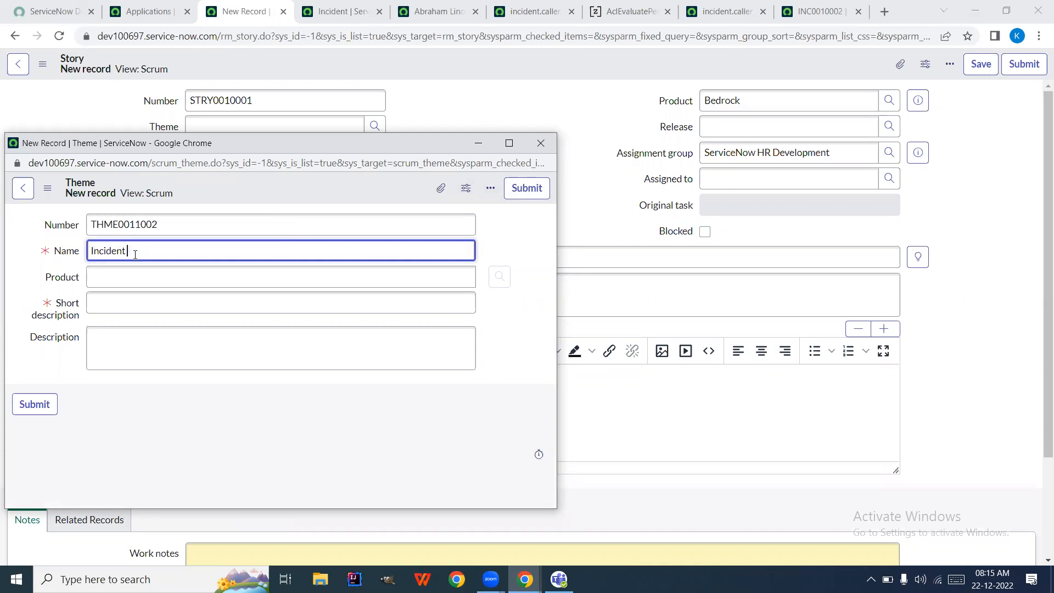
pyautogui.write('Management')
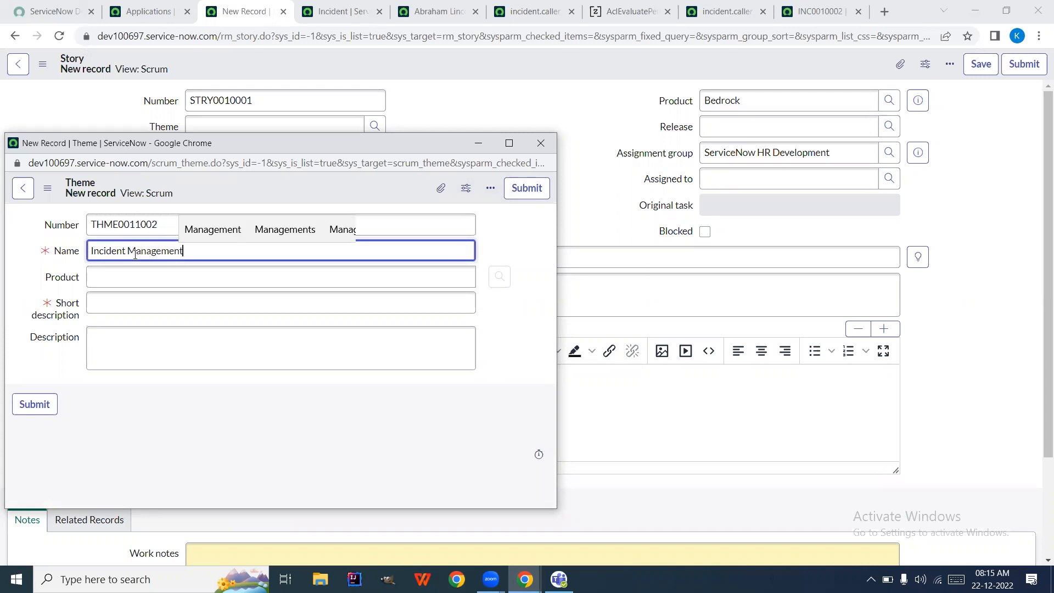
pyautogui.click(130, 304)
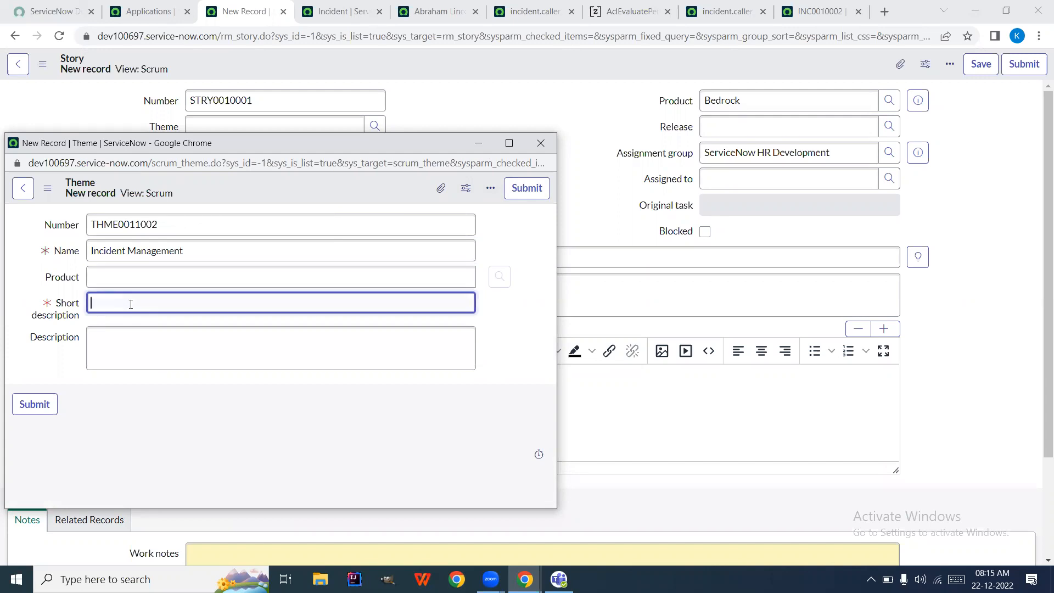
pyautogui.tripleClick(152, 251)
pyautogui.hotkey('ctrl', 'c')
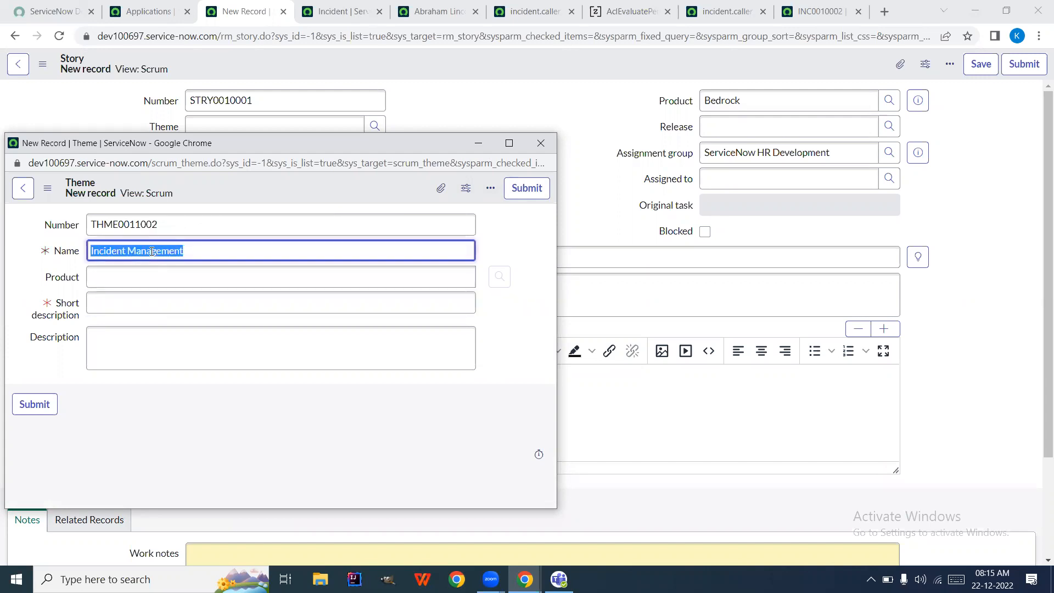
pyautogui.click(133, 309)
pyautogui.hotkey('ctrl', 'v')
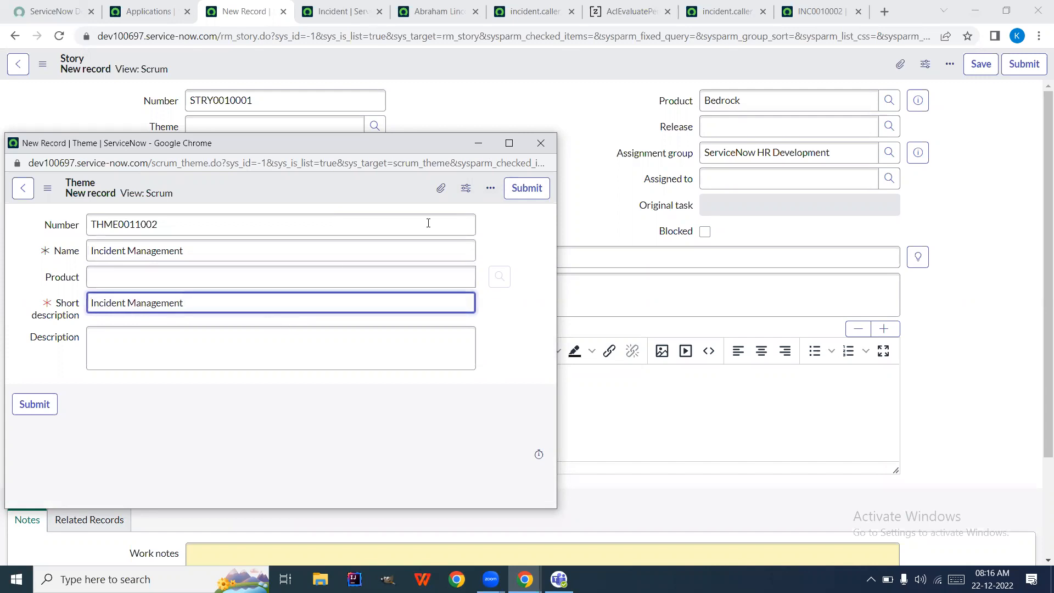
pyautogui.click(521, 199)
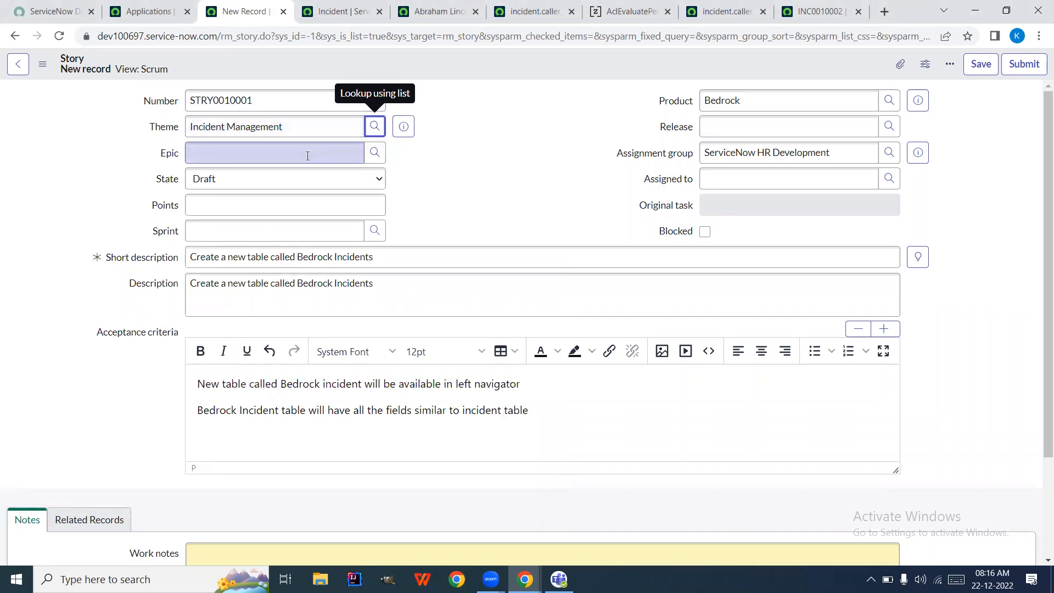
# - Open a new epic record from the story's Epic lookup, review its fields and close it without saving
pyautogui.click(363, 153)
pyautogui.click(375, 153)
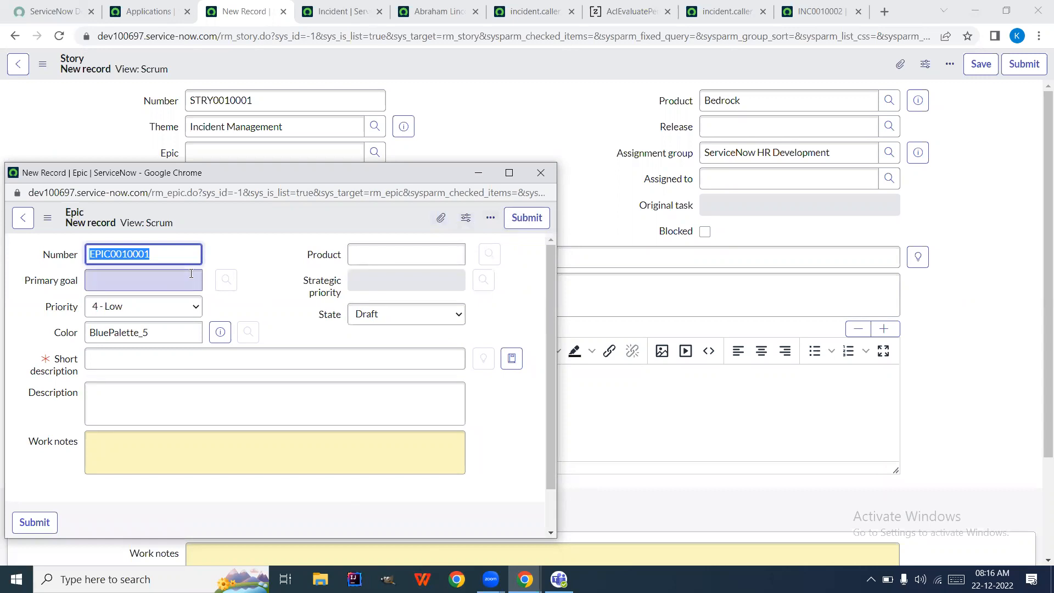
pyautogui.click(218, 285)
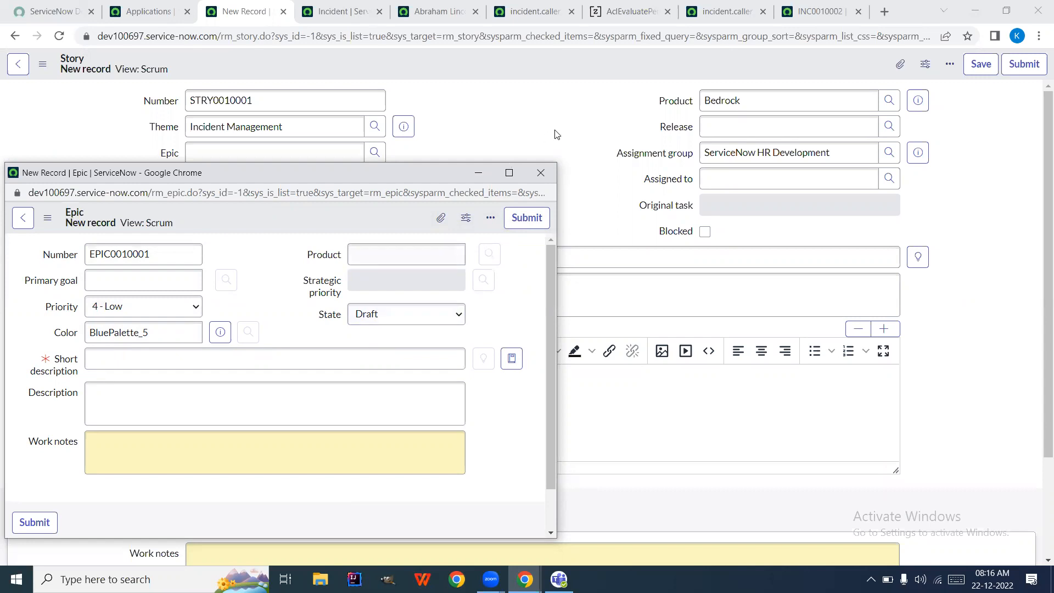
pyautogui.click(540, 174)
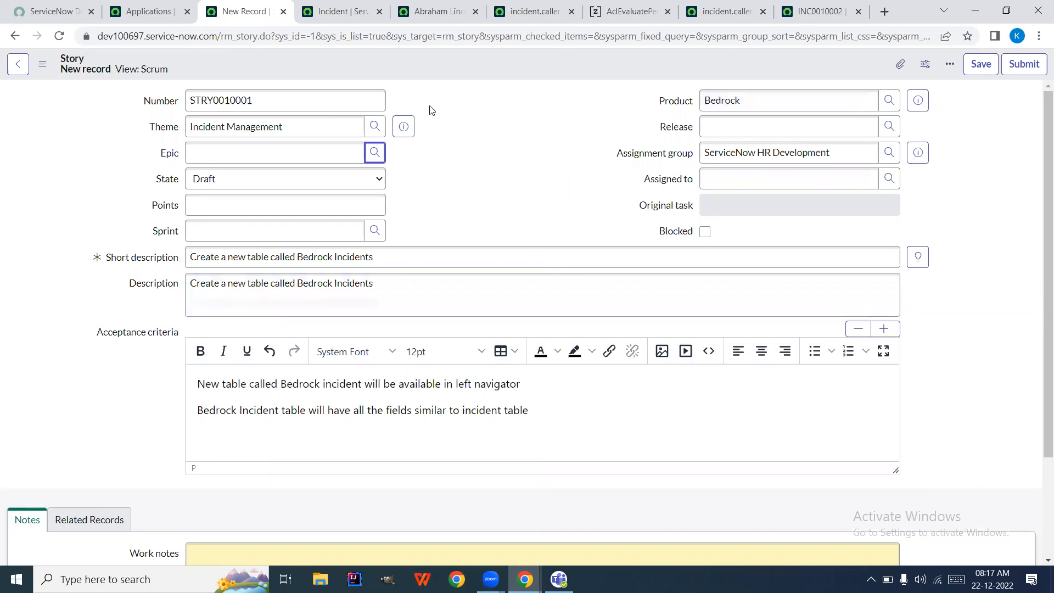
pyautogui.tripleClick(279, 132)
pyautogui.hotkey('ctrl', 'c')
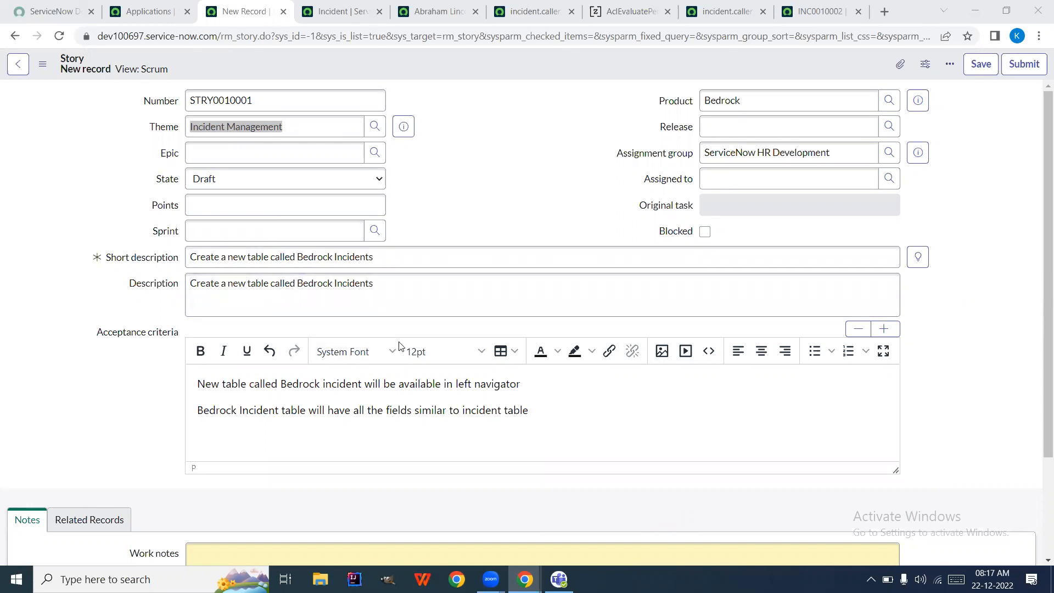
pyautogui.write('Create ')
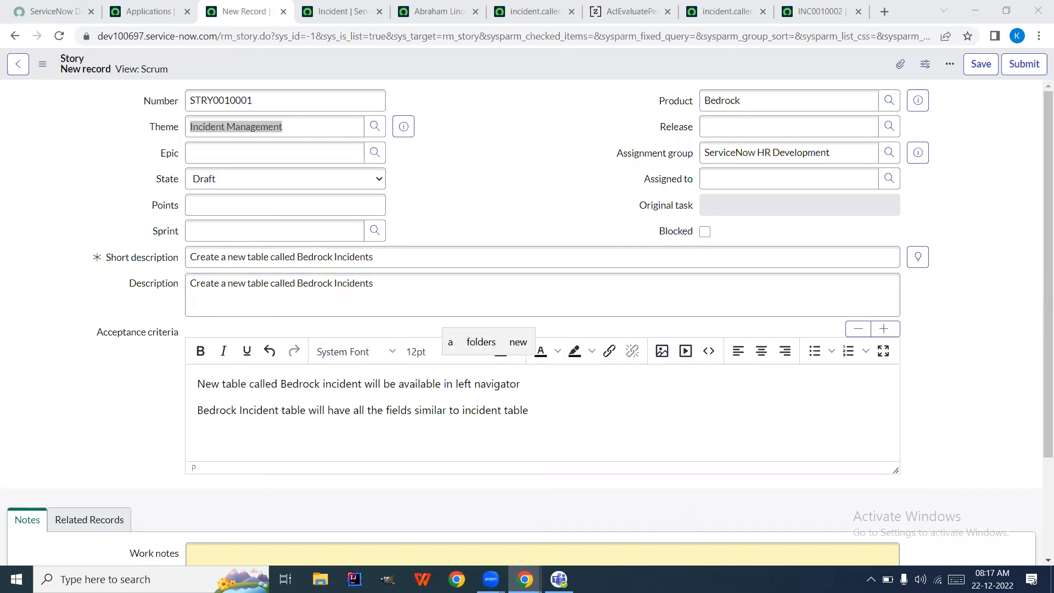
pyautogui.write('an incide')
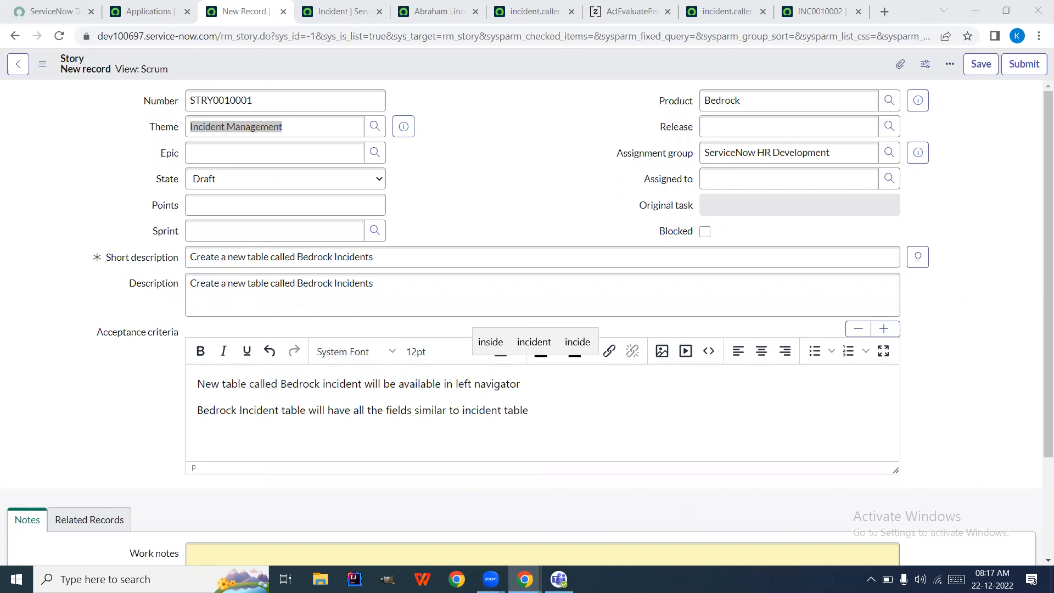
pyautogui.write('nt ')
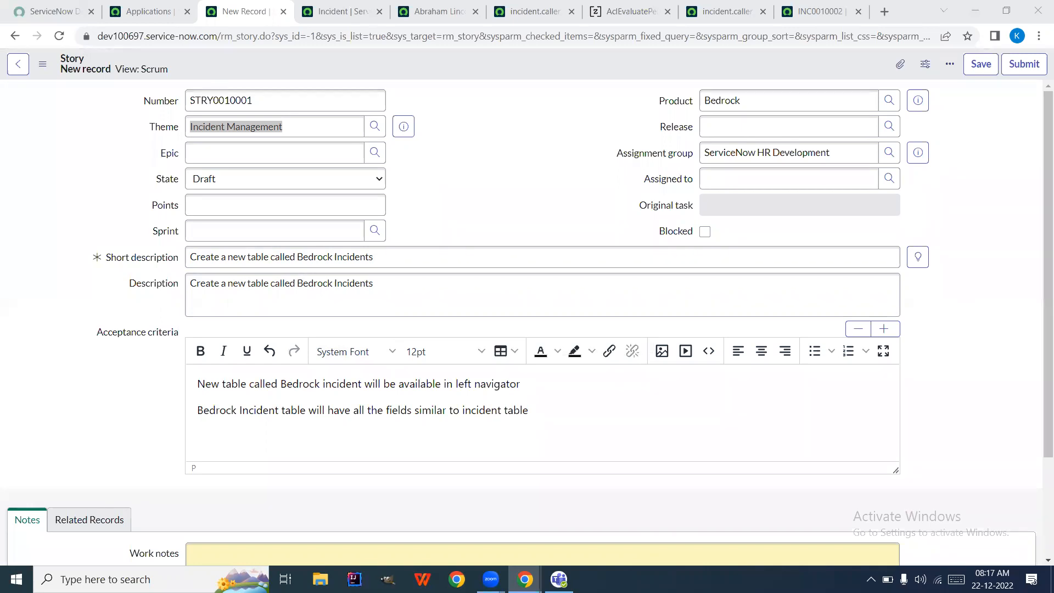
pyautogui.write('New Table ')
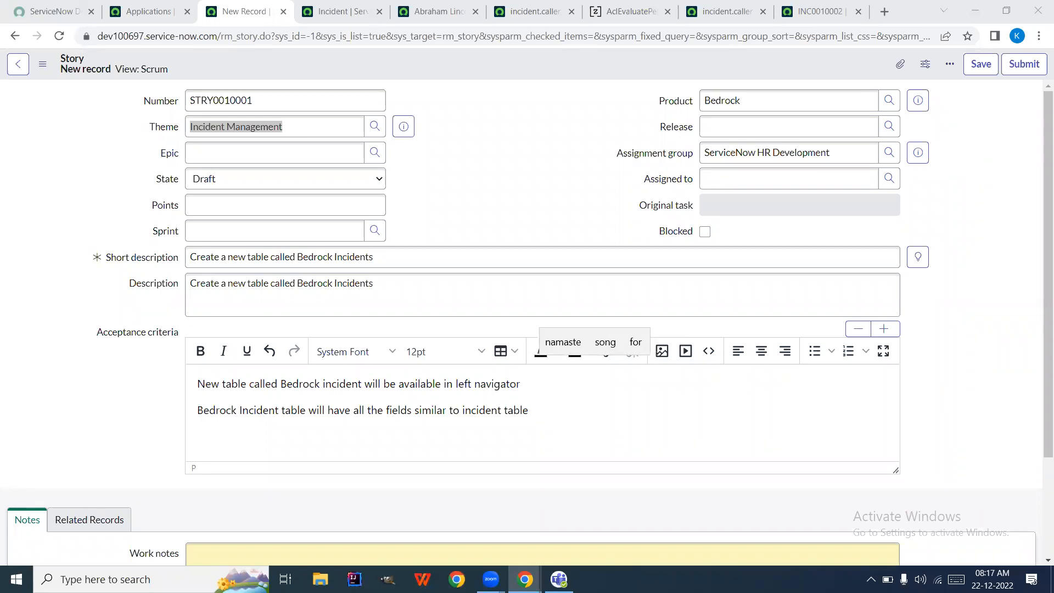
pyautogui.write("'")
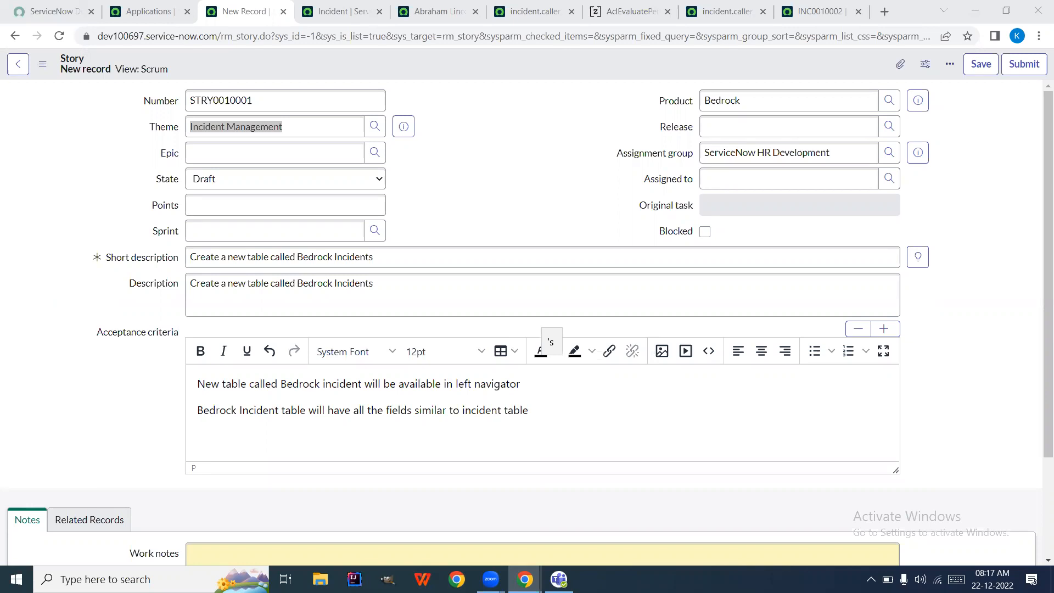
pyautogui.hotkey('ctrl', 'v')
pyautogui.write('C')
pyautogui.click(523, 101)
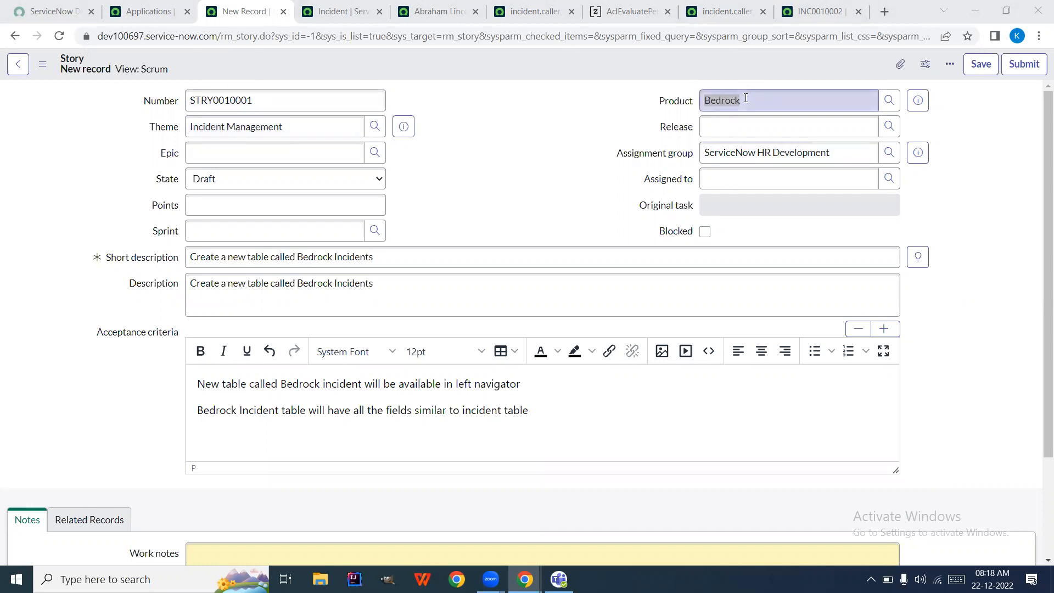
pyautogui.moveTo(746, 99); pyautogui.dragTo(649, 112)
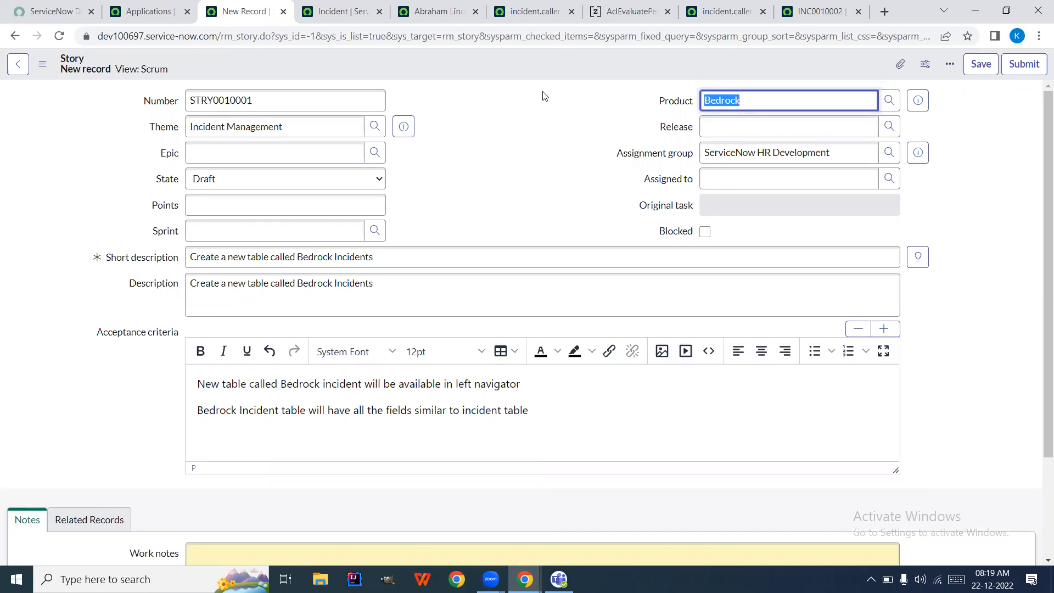
pyautogui.moveTo(543, 92); pyautogui.dragTo(209, 103)
pyautogui.click(287, 125)
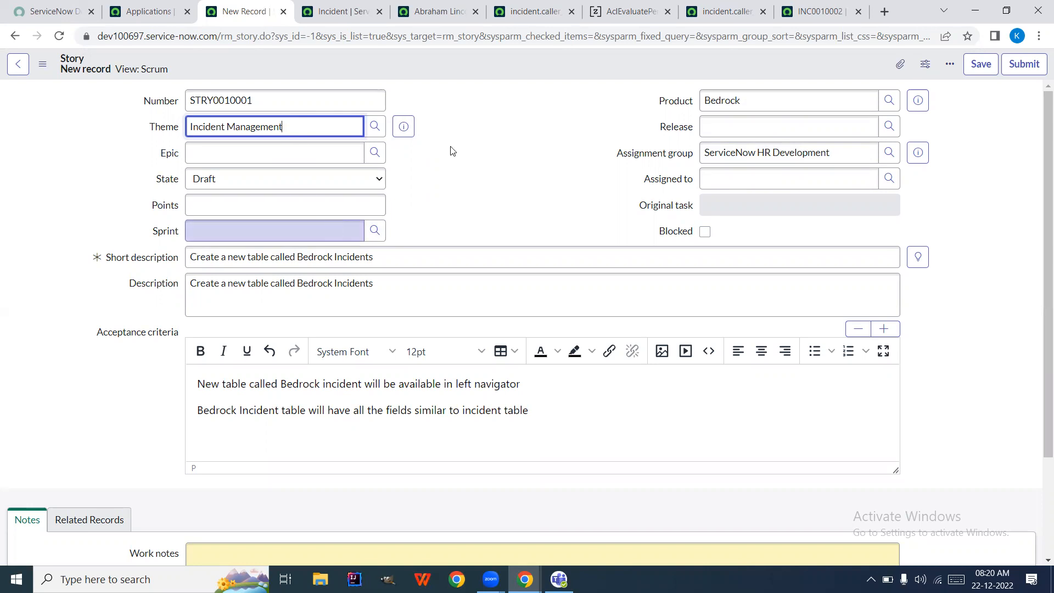
pyautogui.click(494, 139)
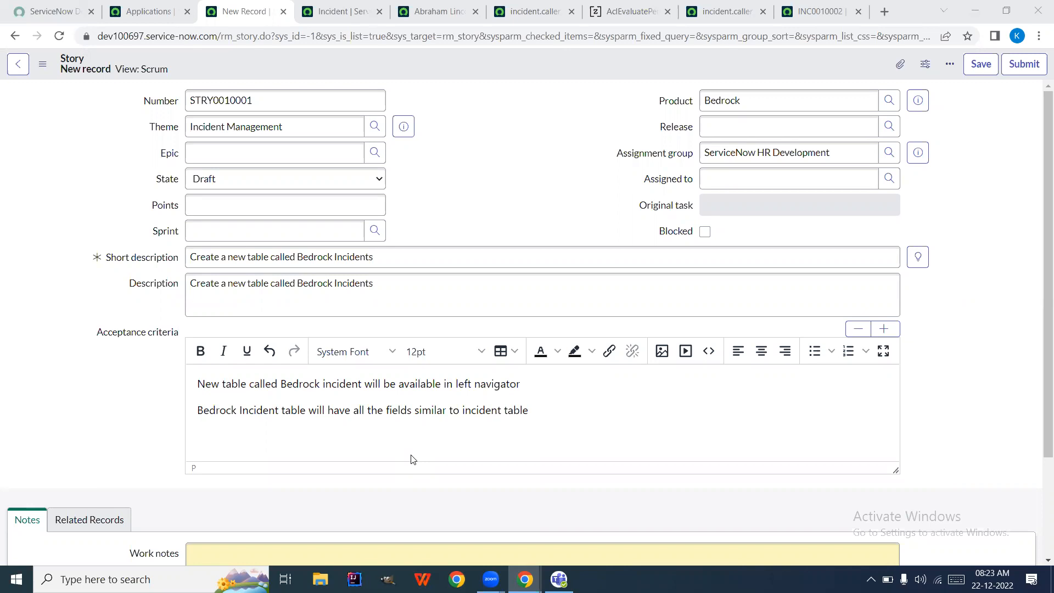
# - Open a new sprint record from the story's Sprint lookup, review its fields and close it without saving
pyautogui.click(378, 206)
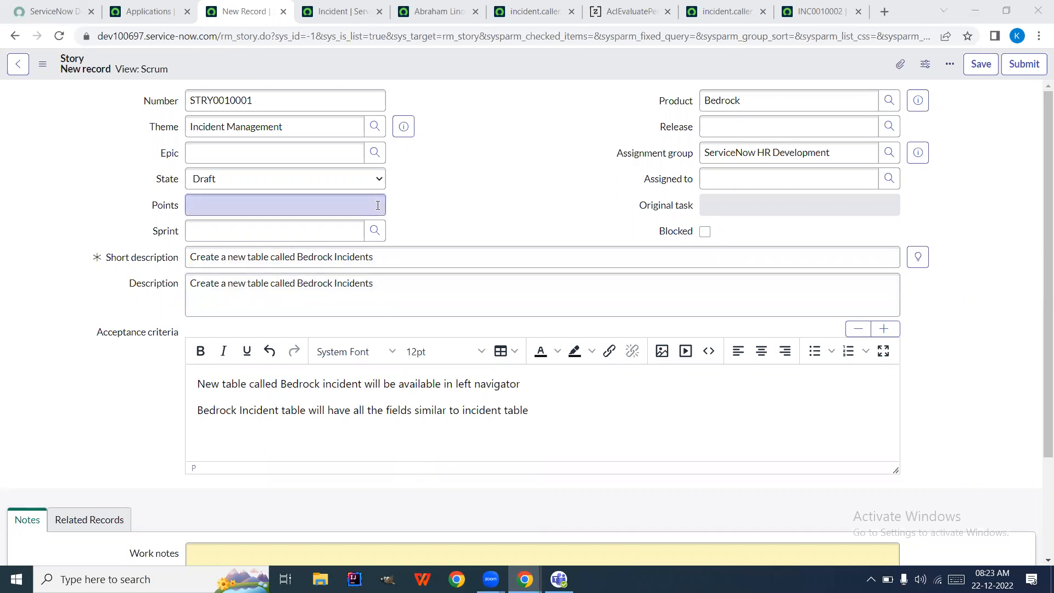
pyautogui.click(378, 205)
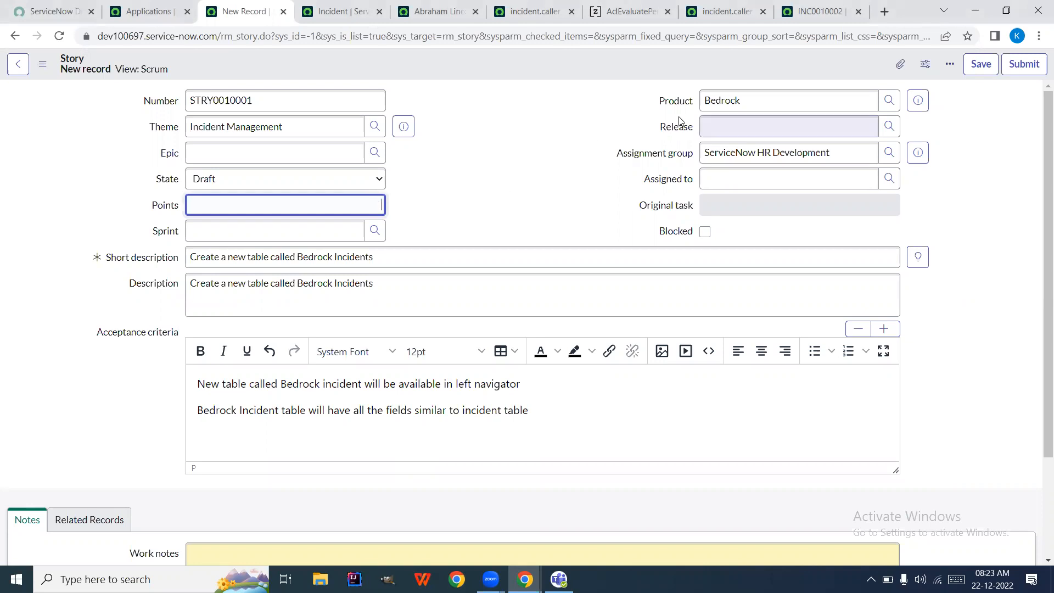
pyautogui.click(374, 236)
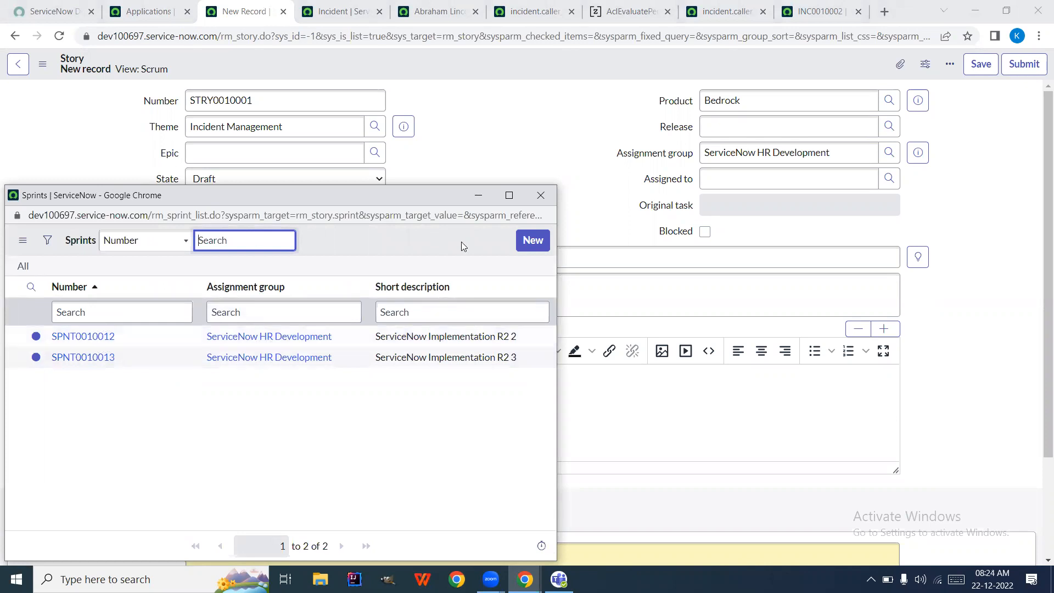
pyautogui.click(526, 243)
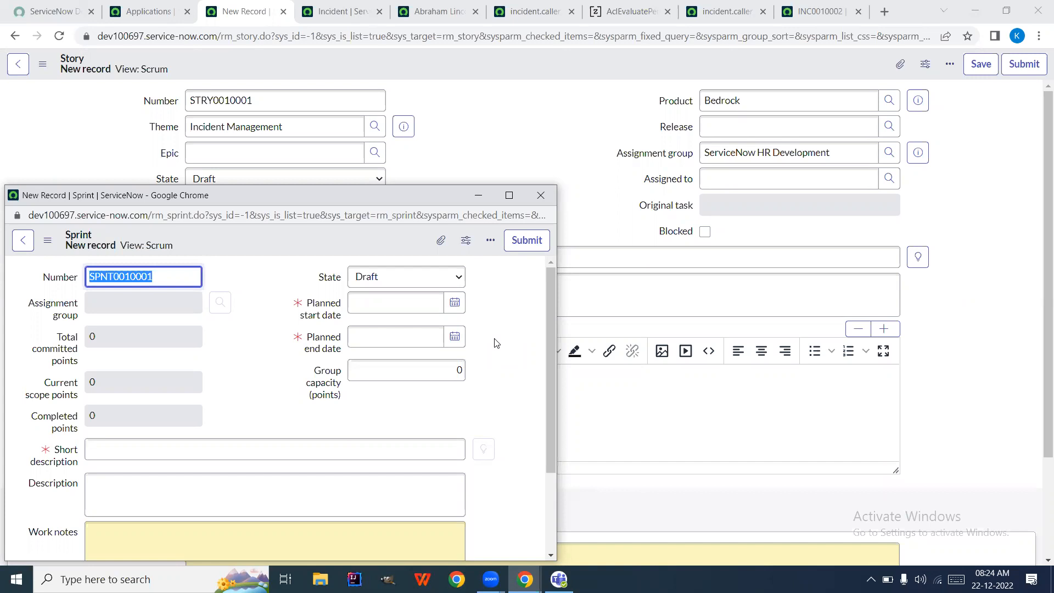
pyautogui.click(549, 197)
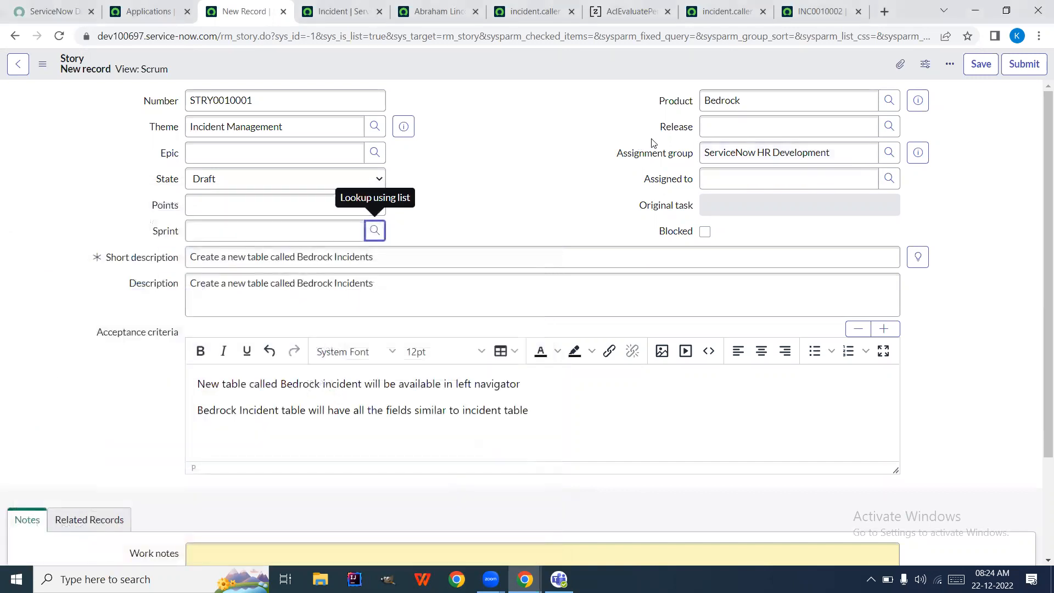
# - Start a new scrum release from the story's Release lookup with the short description Q1-2023
pyautogui.click(889, 129)
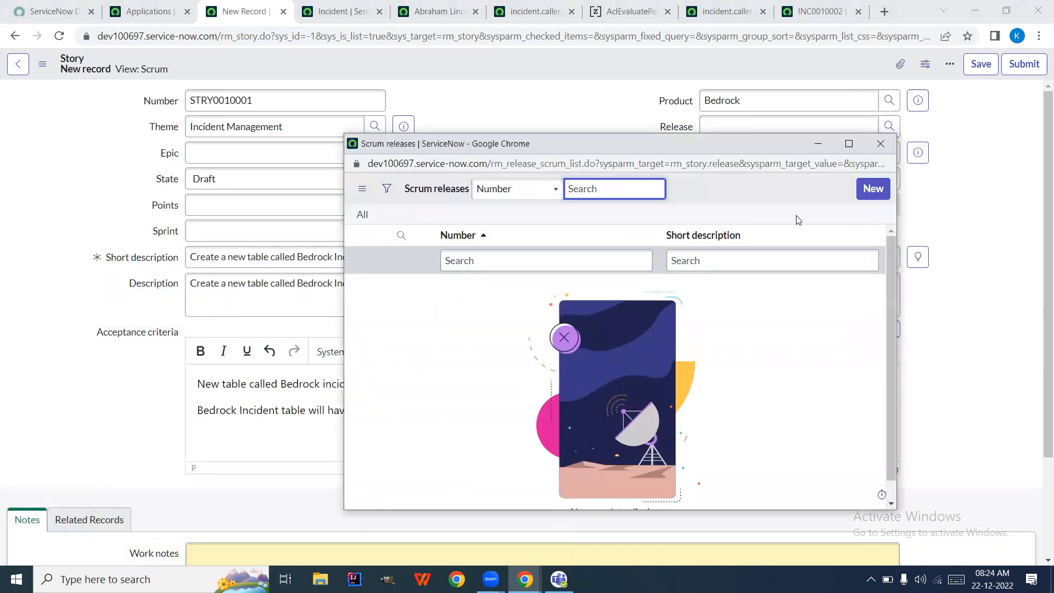
pyautogui.click(866, 193)
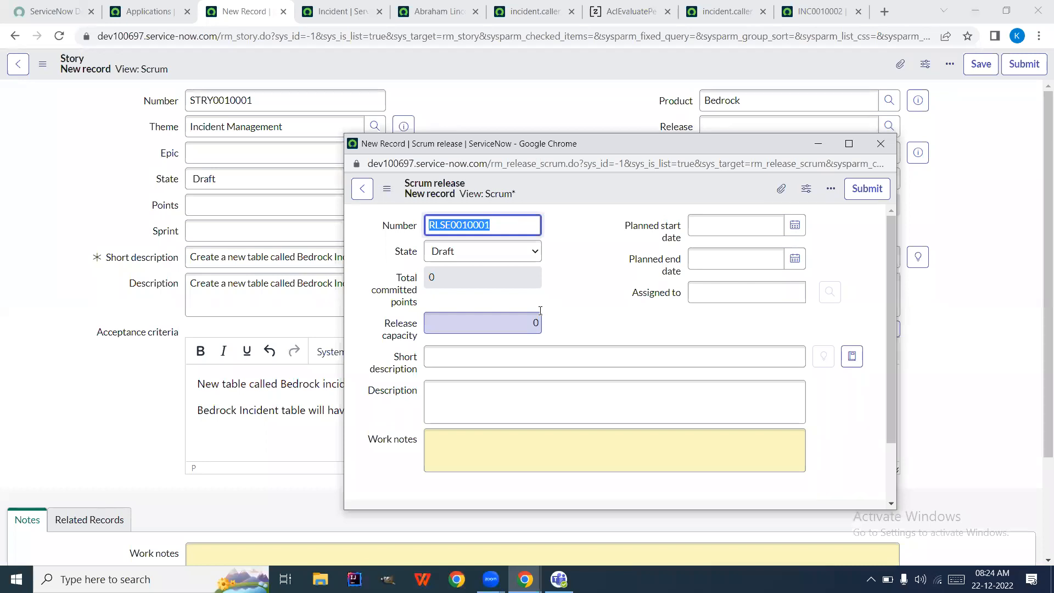
pyautogui.click(491, 359)
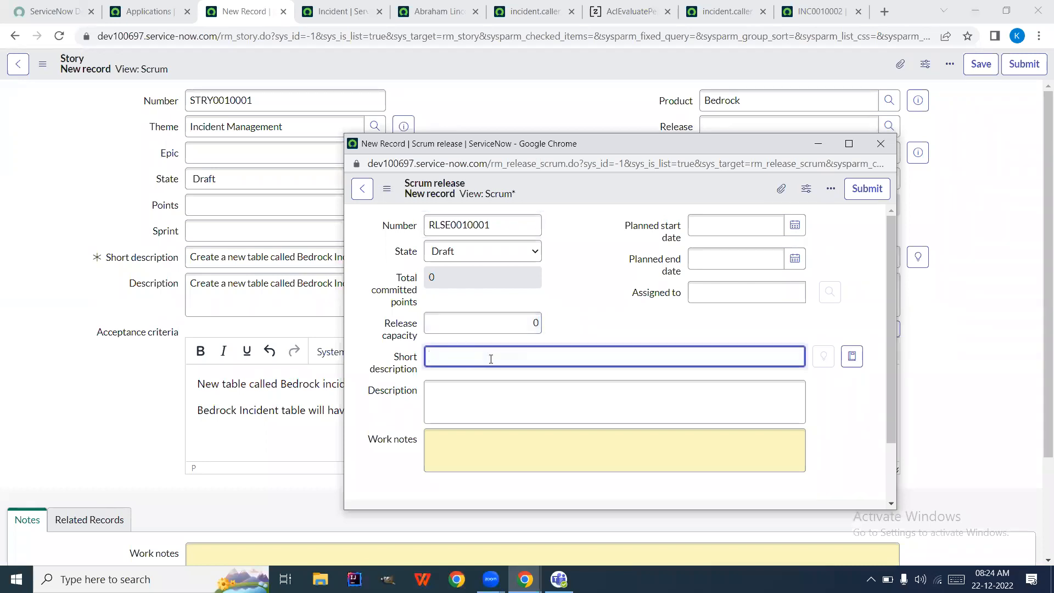
pyautogui.write('Q1')
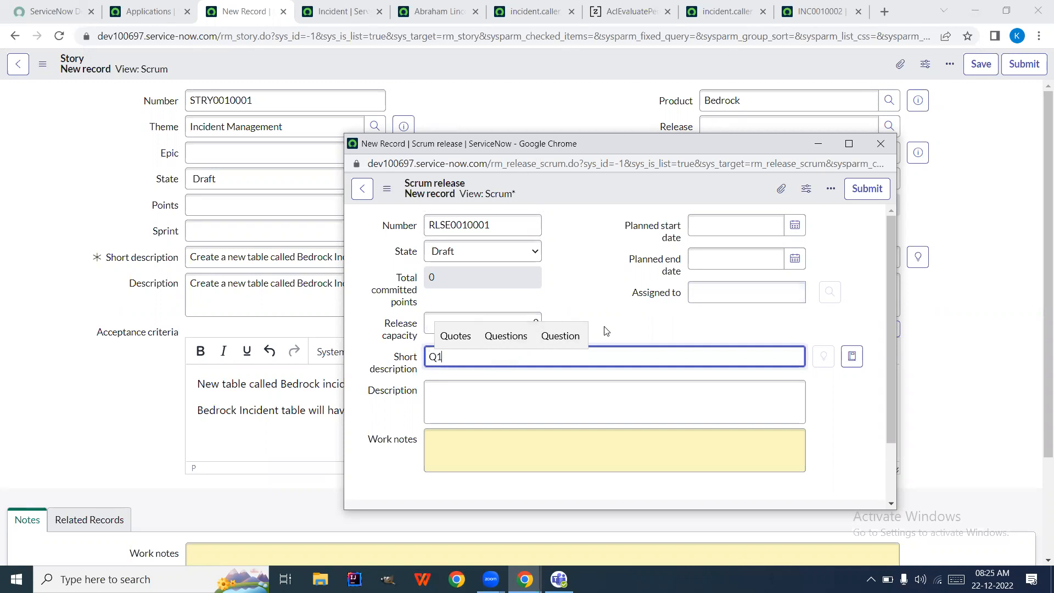
pyautogui.write('-2023')
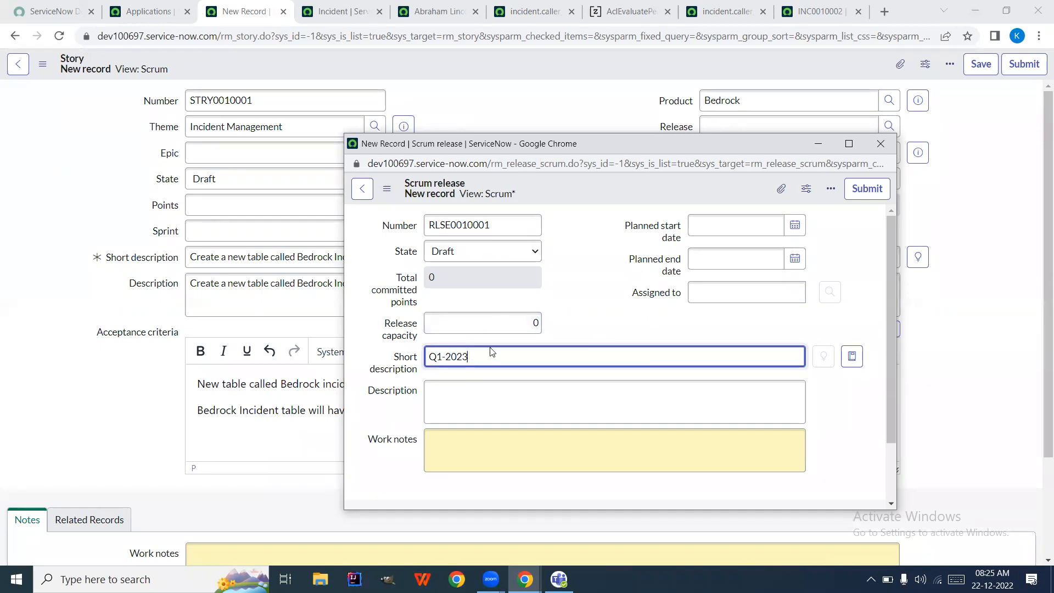
pyautogui.tripleClick(466, 363)
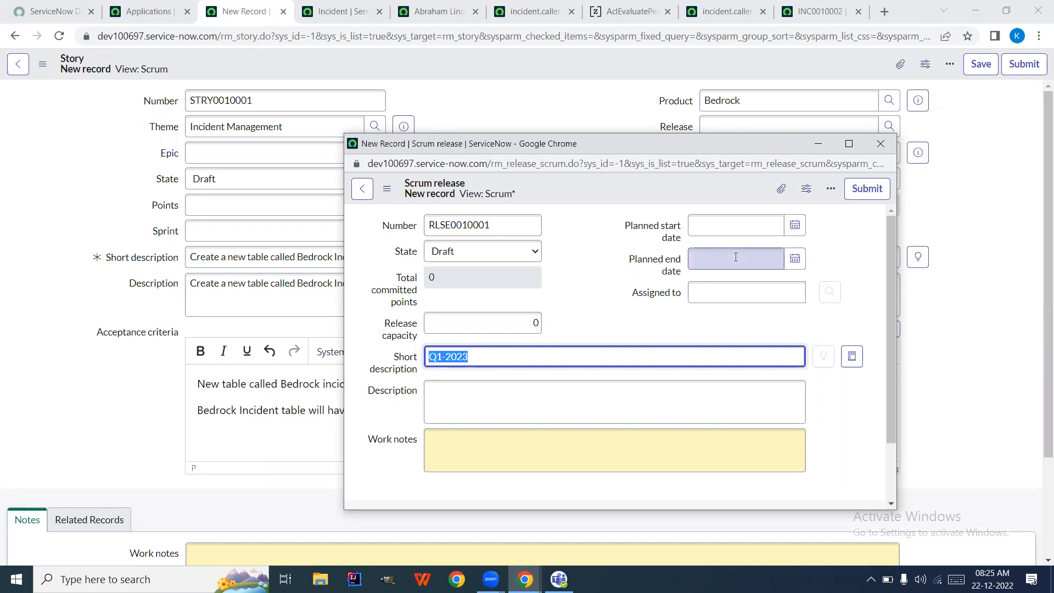
pyautogui.click(795, 227)
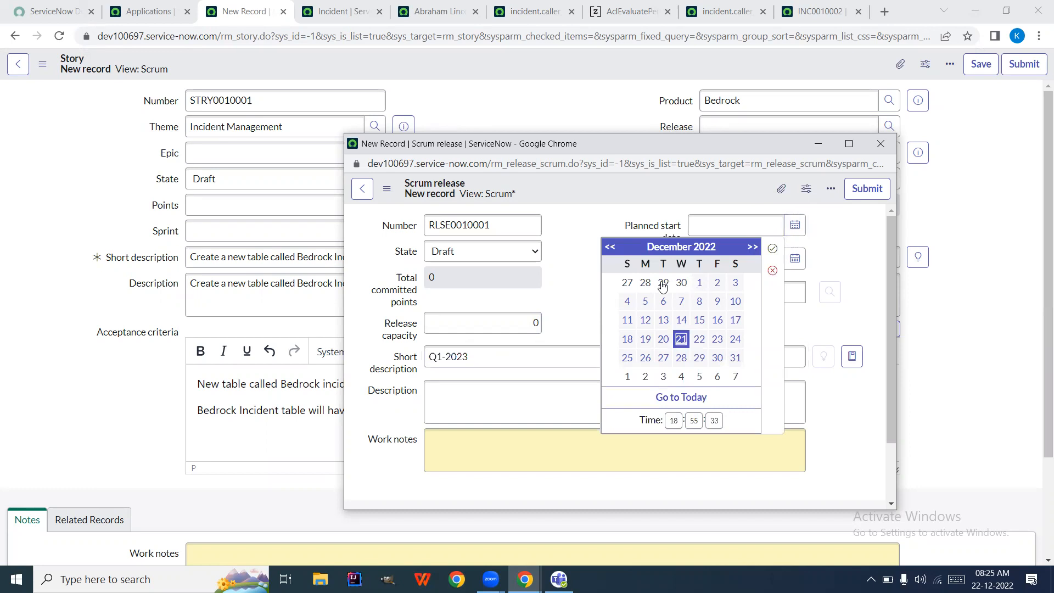
pyautogui.click(645, 283)
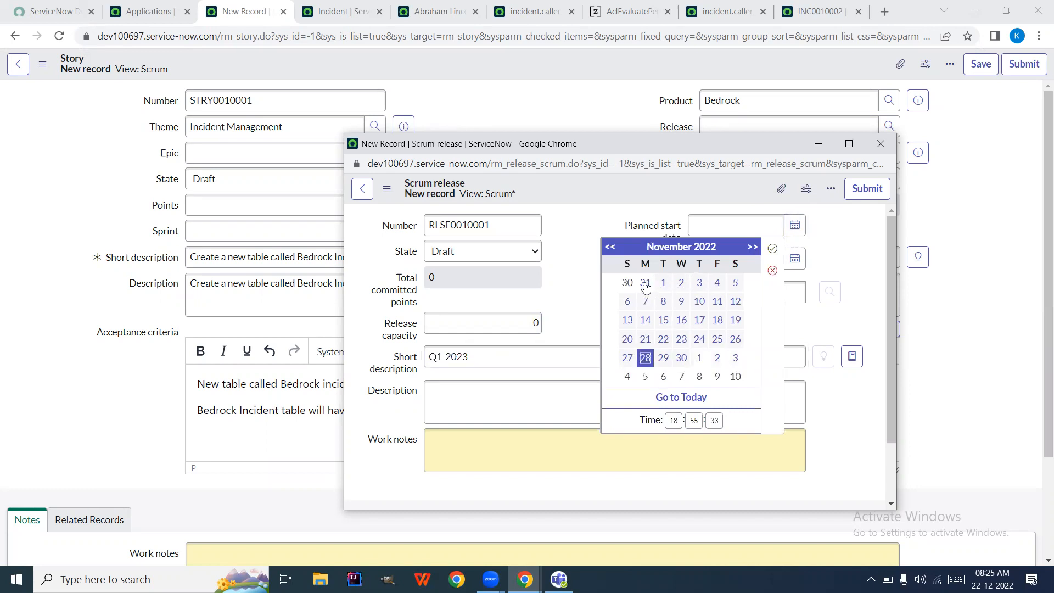
pyautogui.click(756, 248)
pyautogui.click(756, 247)
pyautogui.click(756, 248)
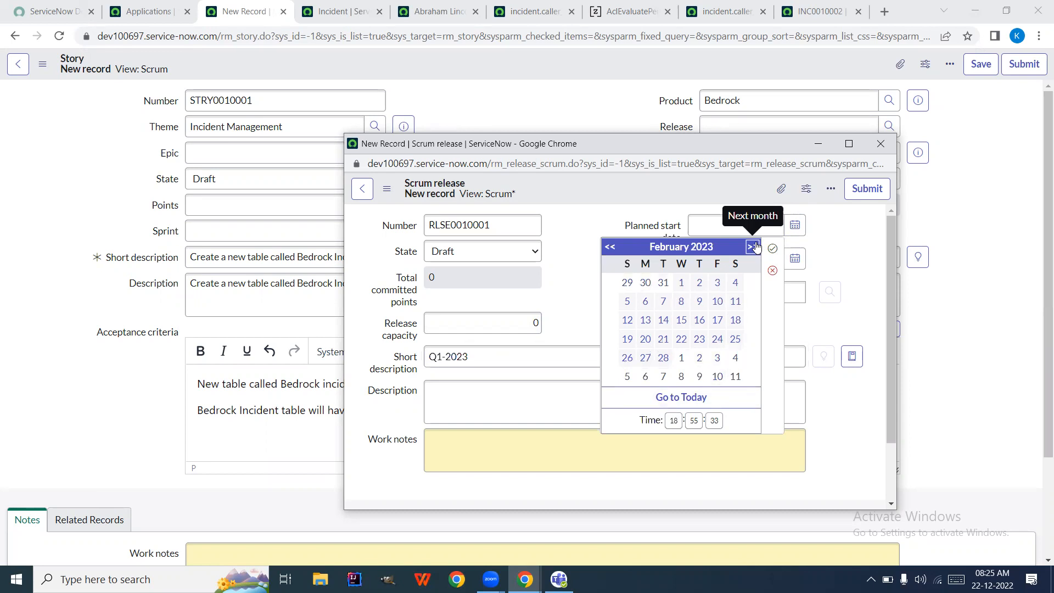
pyautogui.click(756, 248)
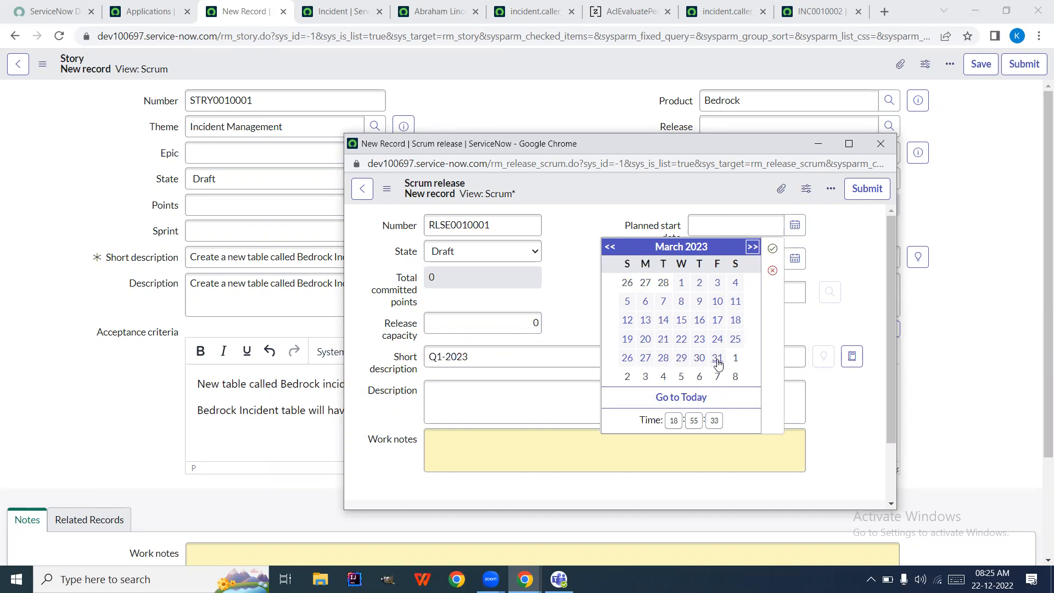
pyautogui.click(628, 378)
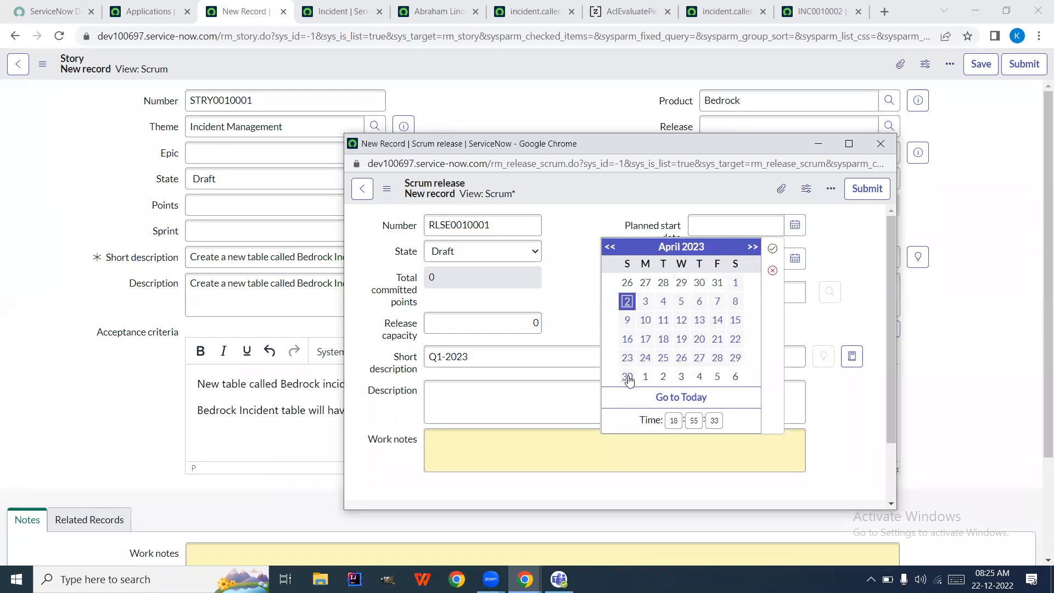
pyautogui.click(773, 249)
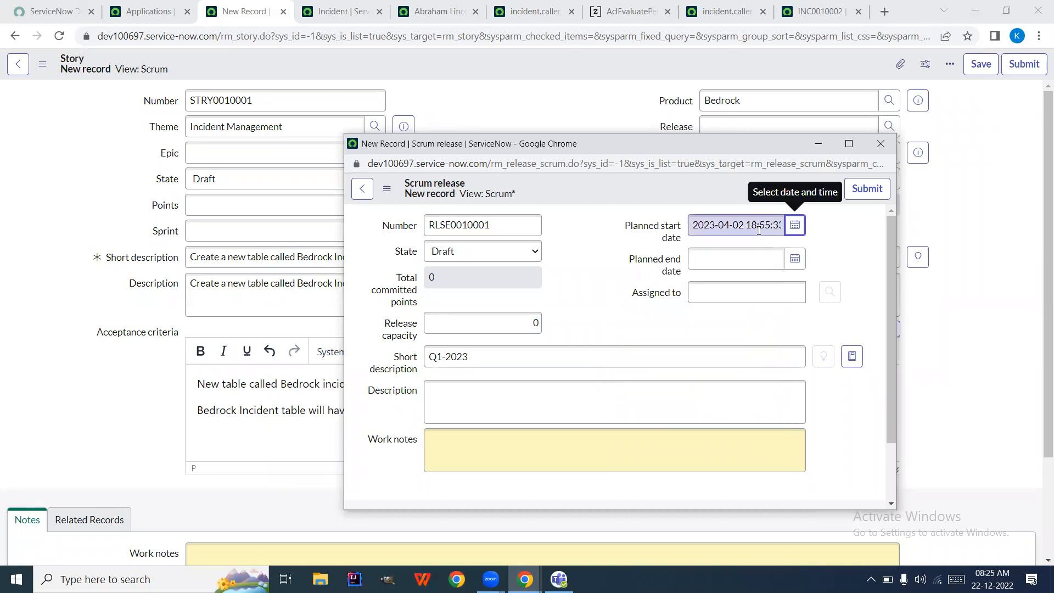
pyautogui.tripleClick(759, 230)
pyautogui.hotkey('ctrl', 'c')
pyautogui.click(730, 253)
pyautogui.hotkey('ctrl', 'v')
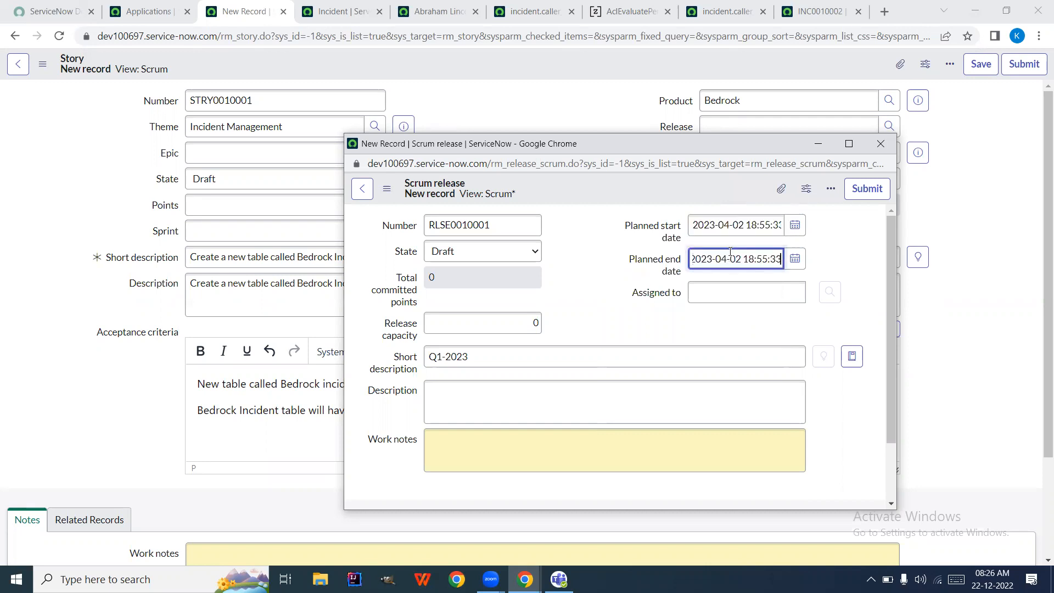
pyautogui.click(789, 229)
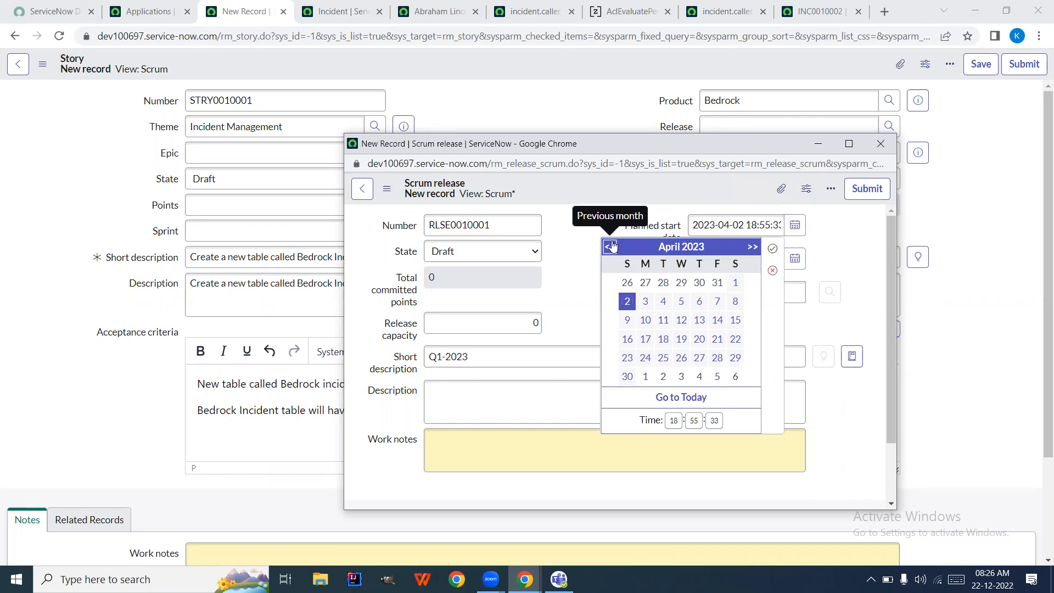
pyautogui.click(612, 246)
pyautogui.click(613, 247)
pyautogui.click(612, 246)
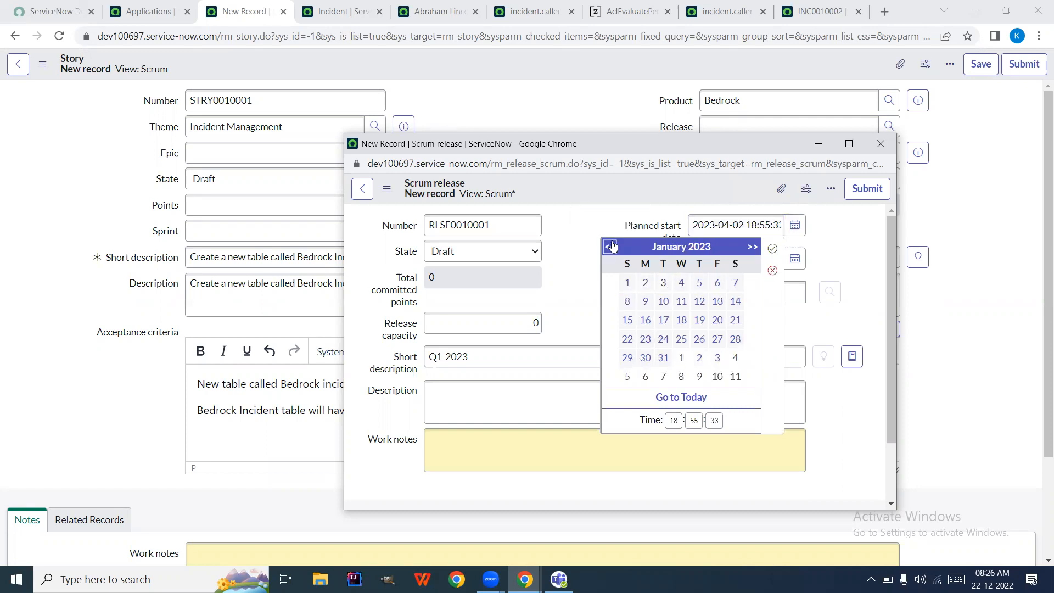
pyautogui.click(612, 247)
pyautogui.click(646, 282)
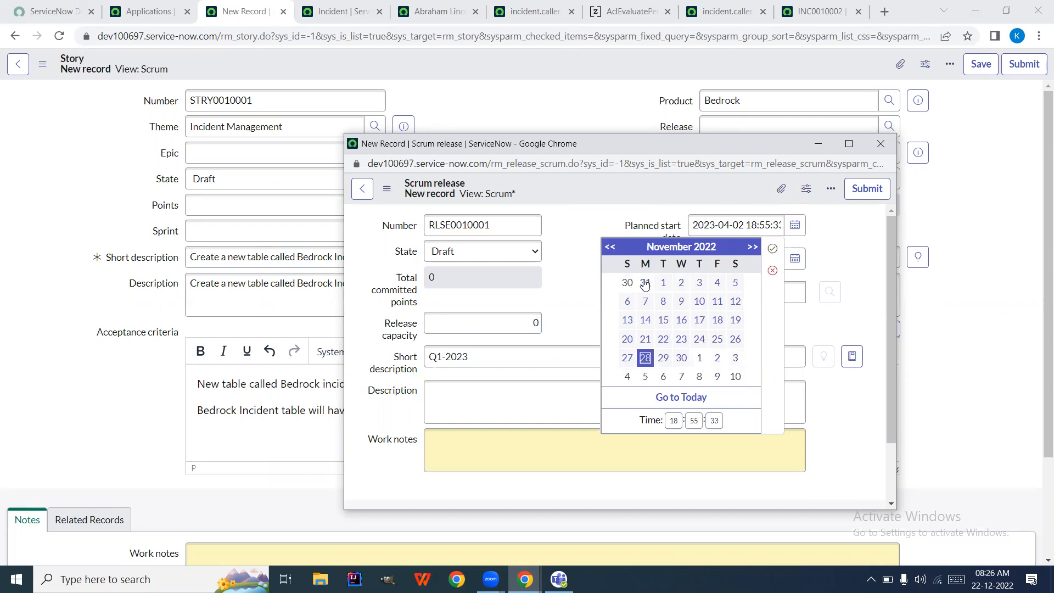
pyautogui.click(772, 250)
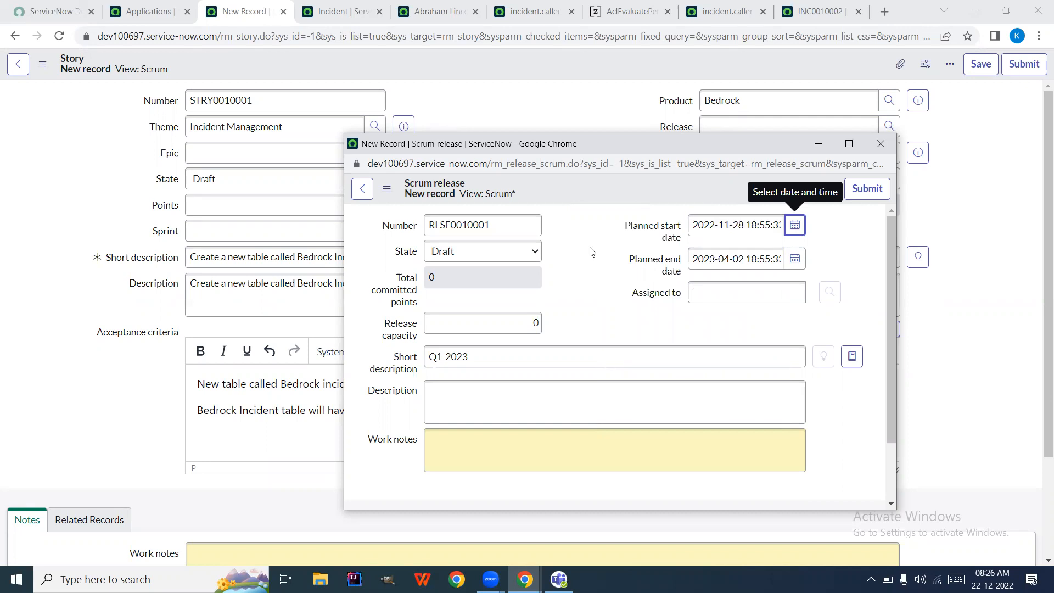
pyautogui.tripleClick(743, 231)
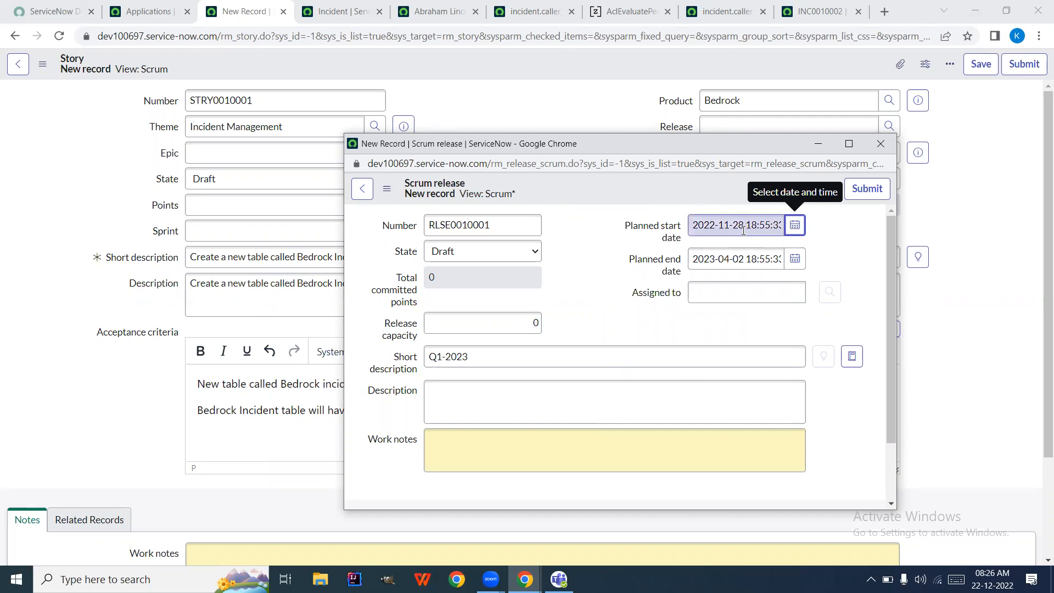
pyautogui.tripleClick(722, 258)
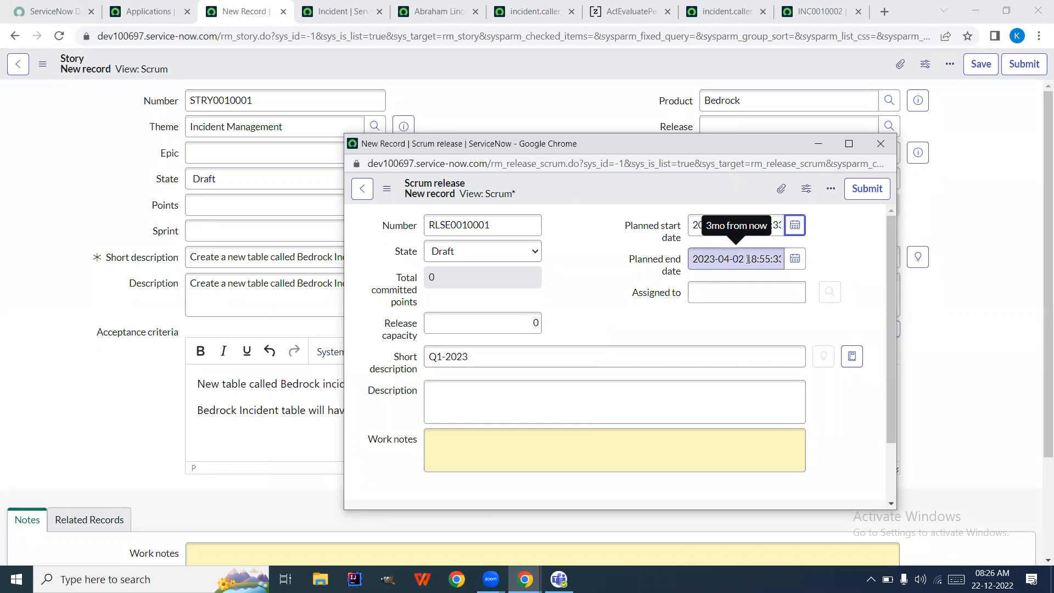
pyautogui.click(819, 256)
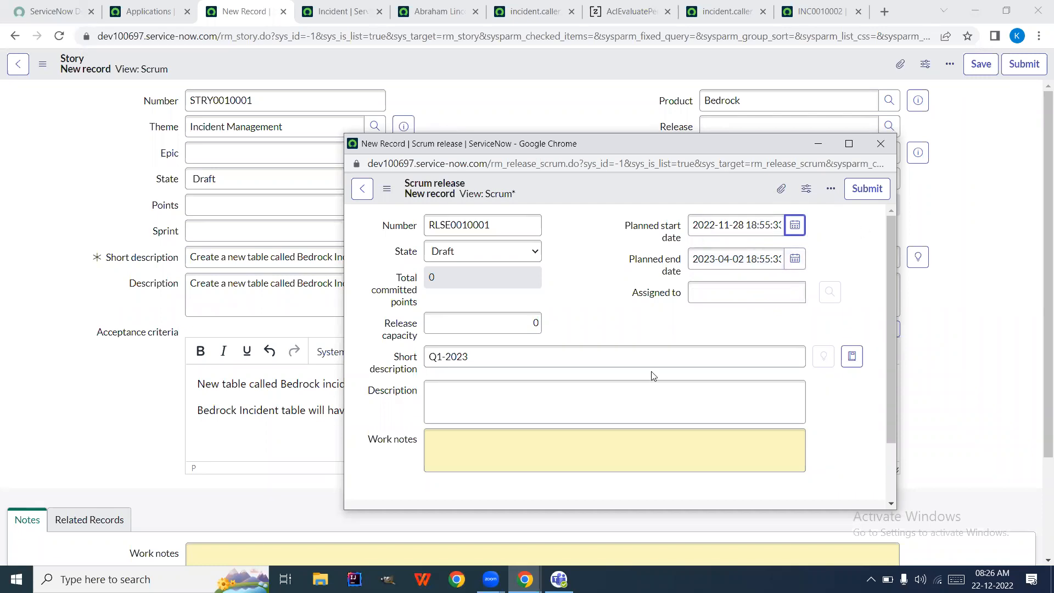
pyautogui.click(595, 363)
pyautogui.moveTo(525, 579)
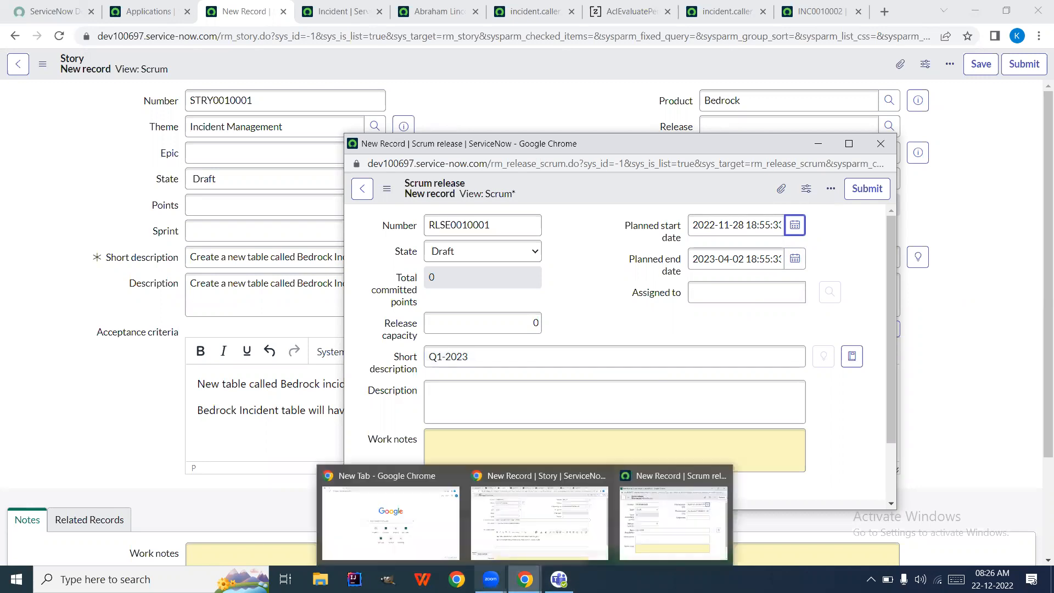
pyautogui.moveTo(491, 579)
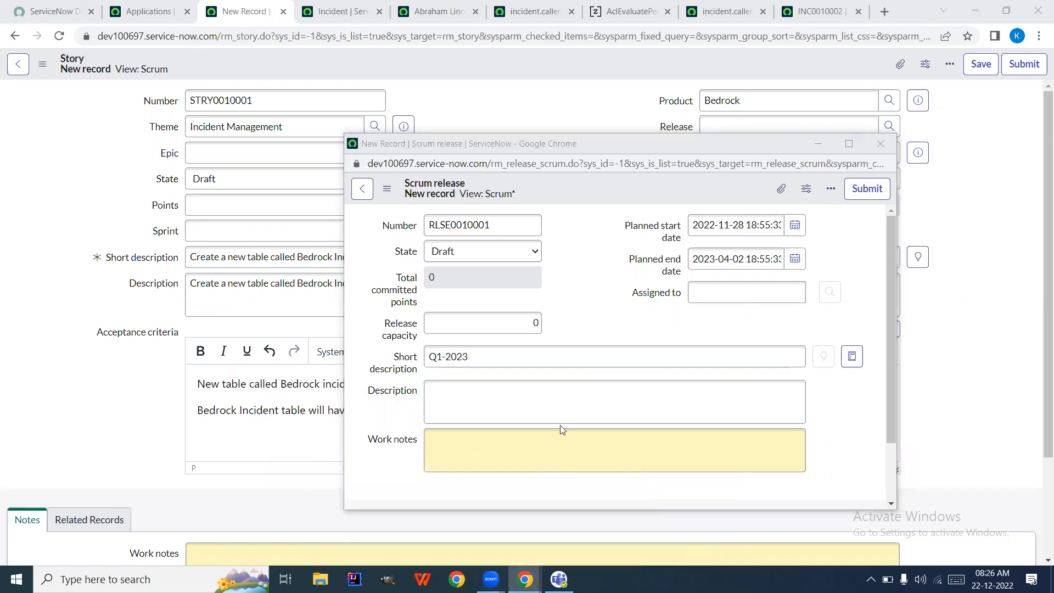
pyautogui.write('nscr')
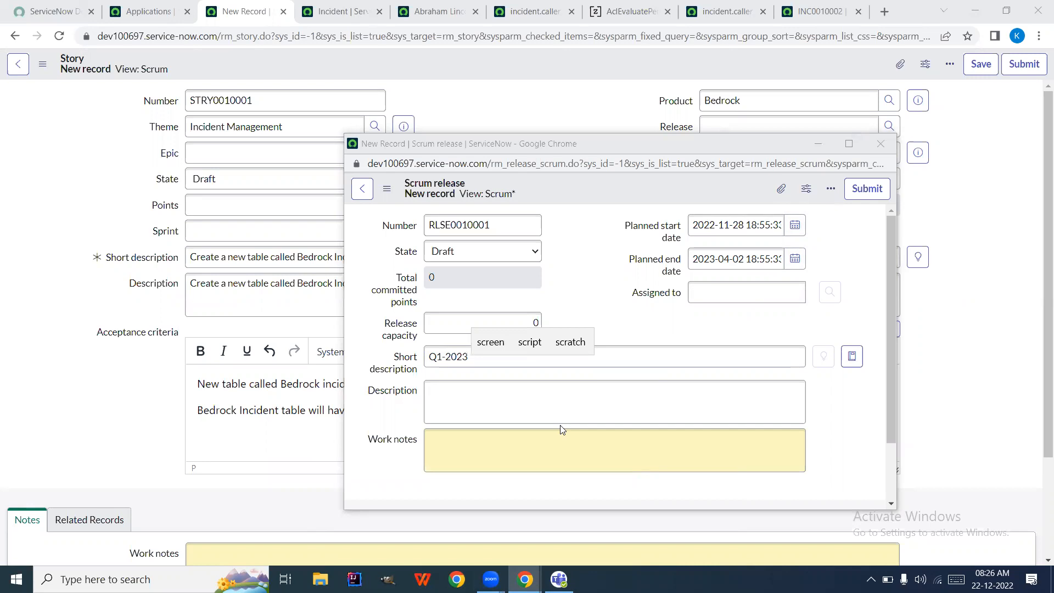
pyautogui.write(' release ')
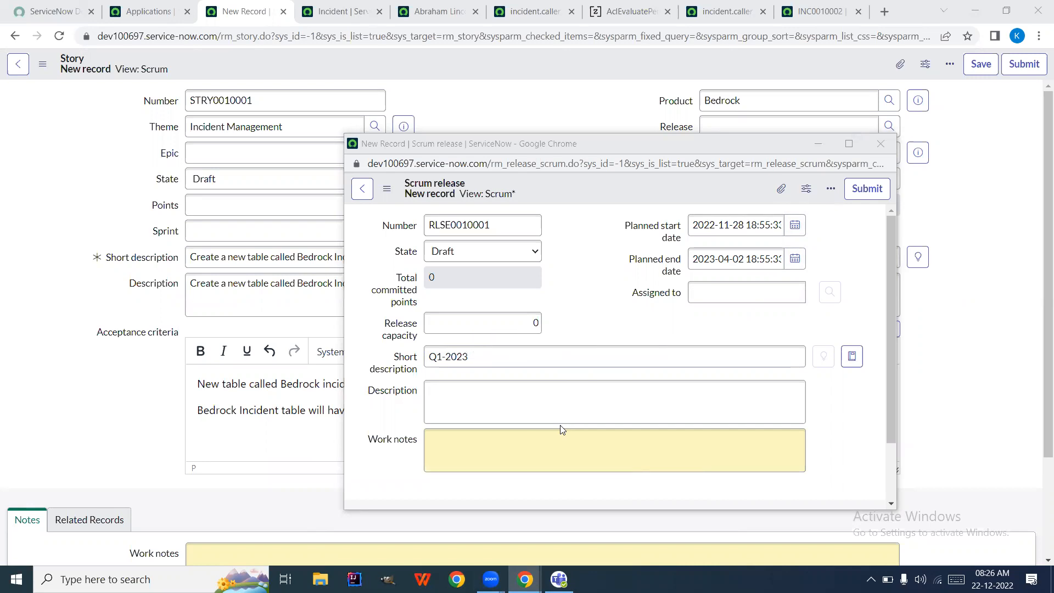
pyautogui.write('Q1')
pyautogui.write('-2023   Noi')
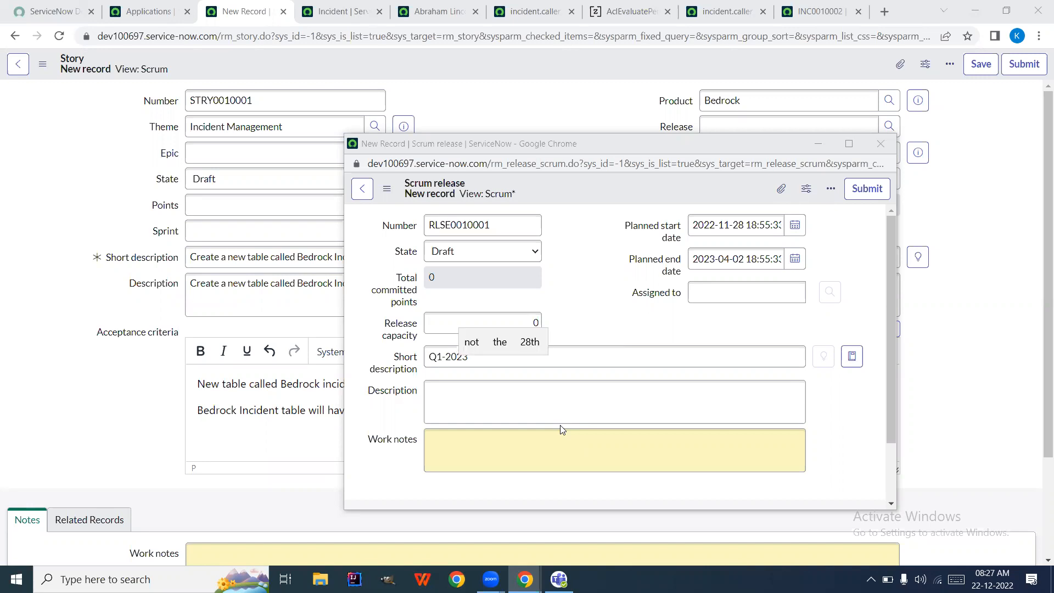
pyautogui.write(' apr')
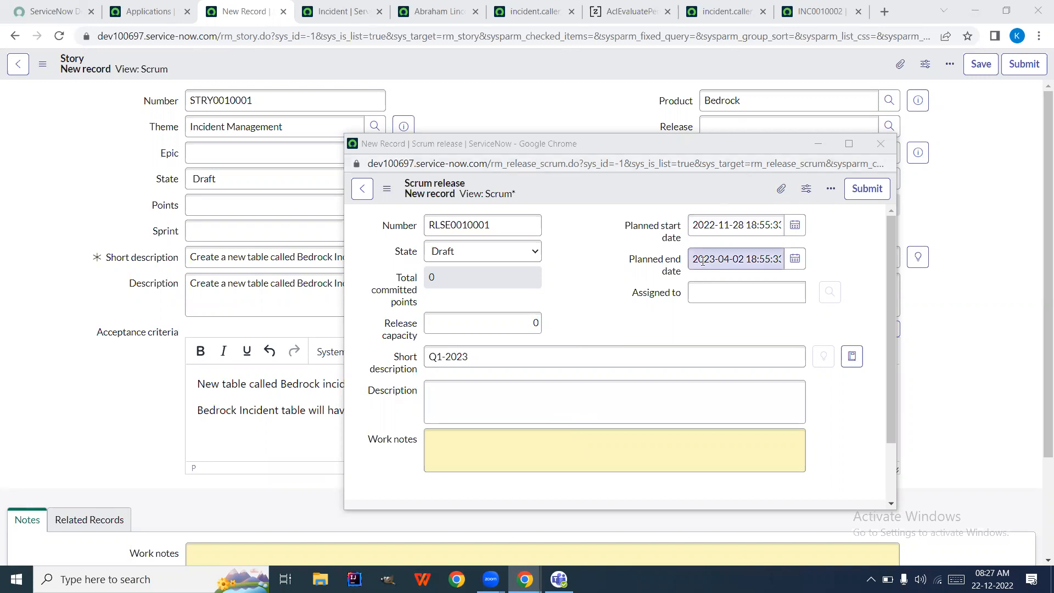
# - Submit the new Q1-2023 release into the story's Release field, then check the release lookup list and close it
pyautogui.click(732, 295)
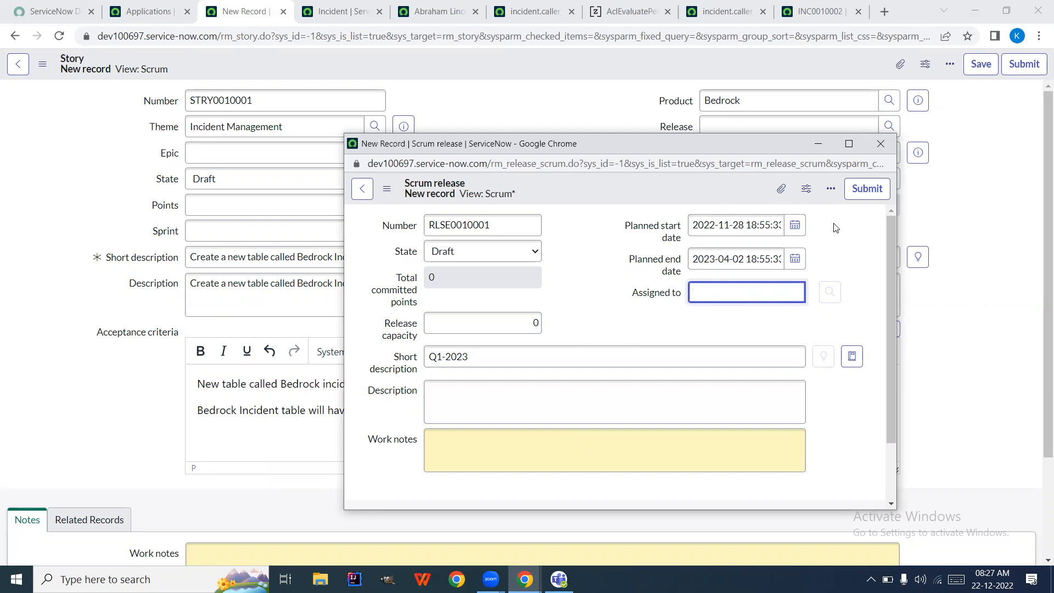
pyautogui.click(859, 195)
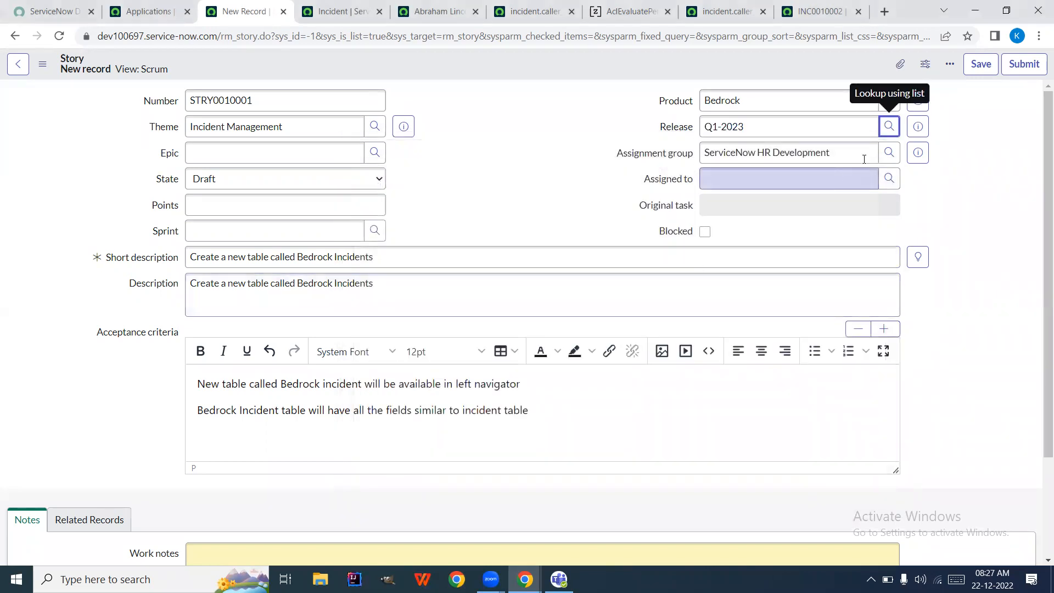
pyautogui.click(888, 127)
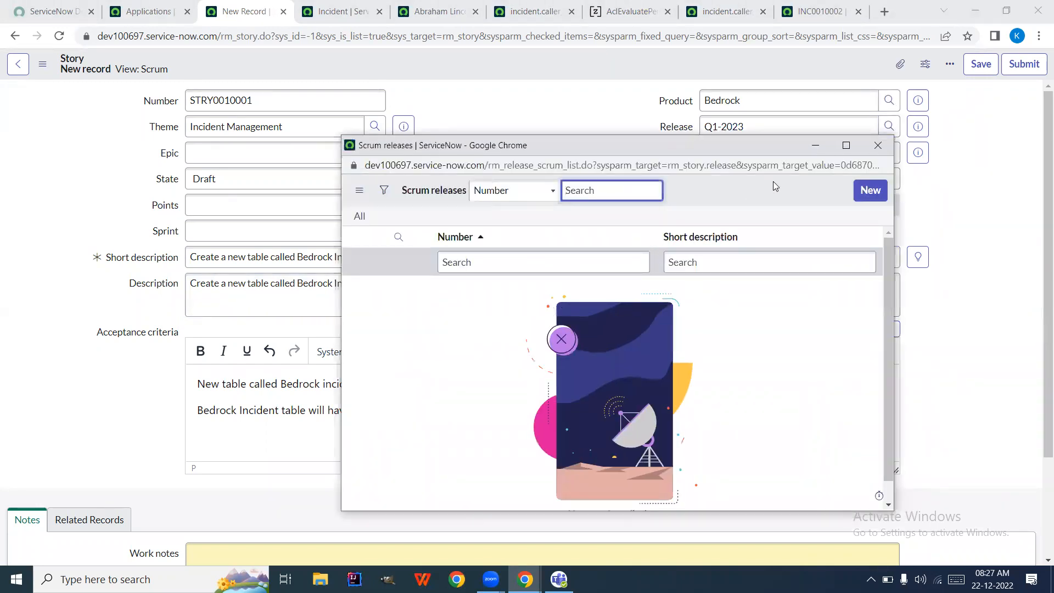
pyautogui.click(878, 146)
# - Open the Q1-2023 release record in a separate tab from the story's release preview and examine its related stories
pyautogui.click(914, 130)
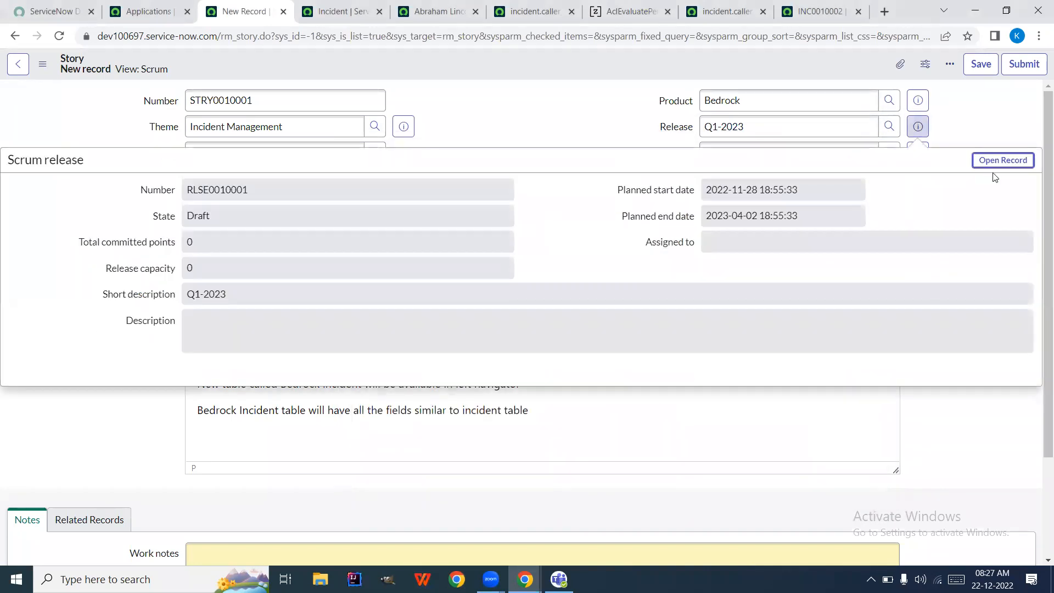
pyautogui.rightClick(992, 169)
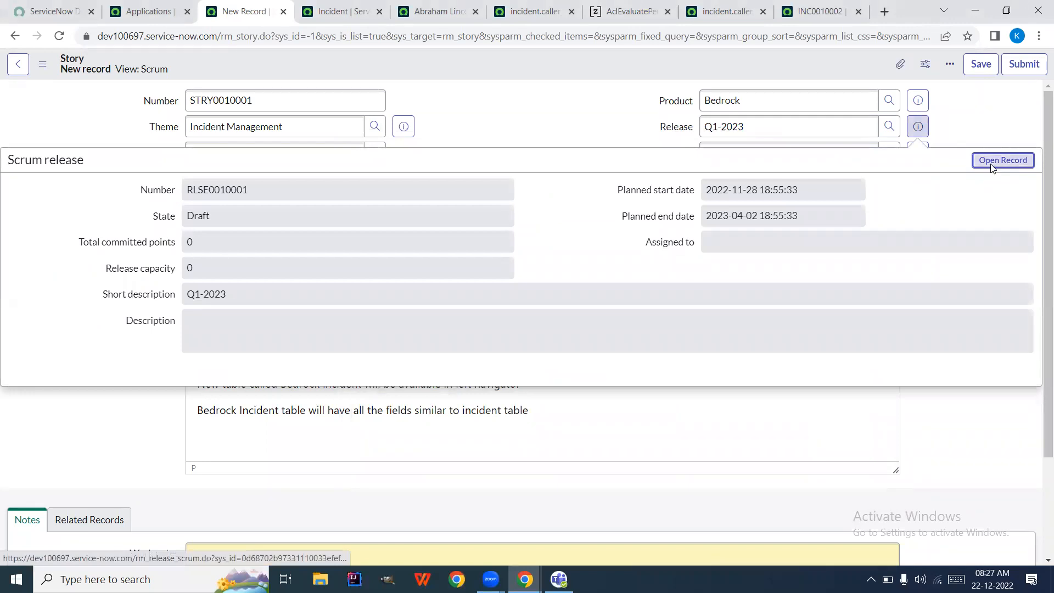
pyautogui.click(956, 175)
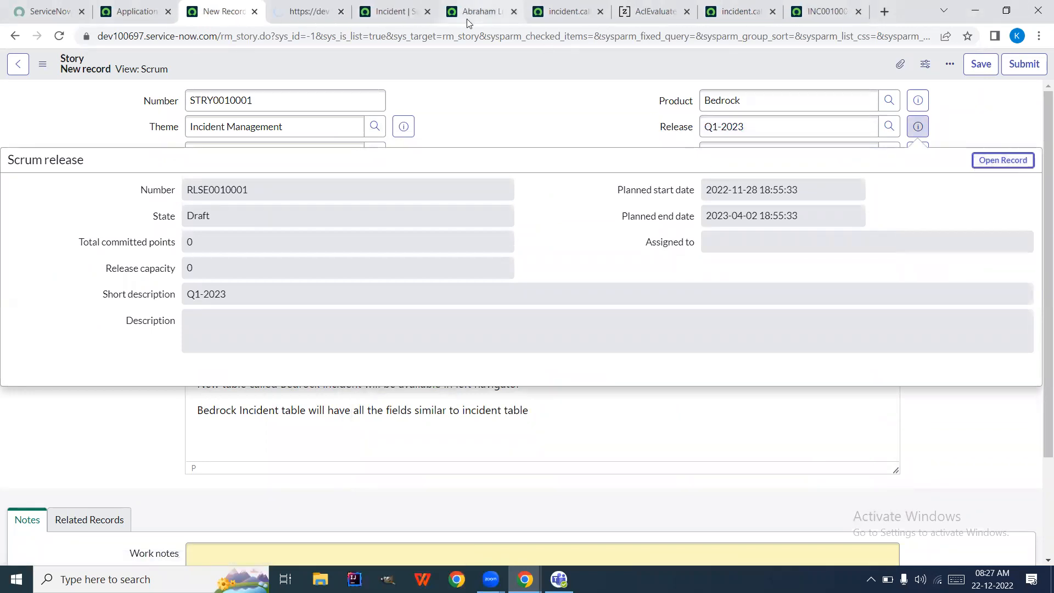
pyautogui.click(298, 10)
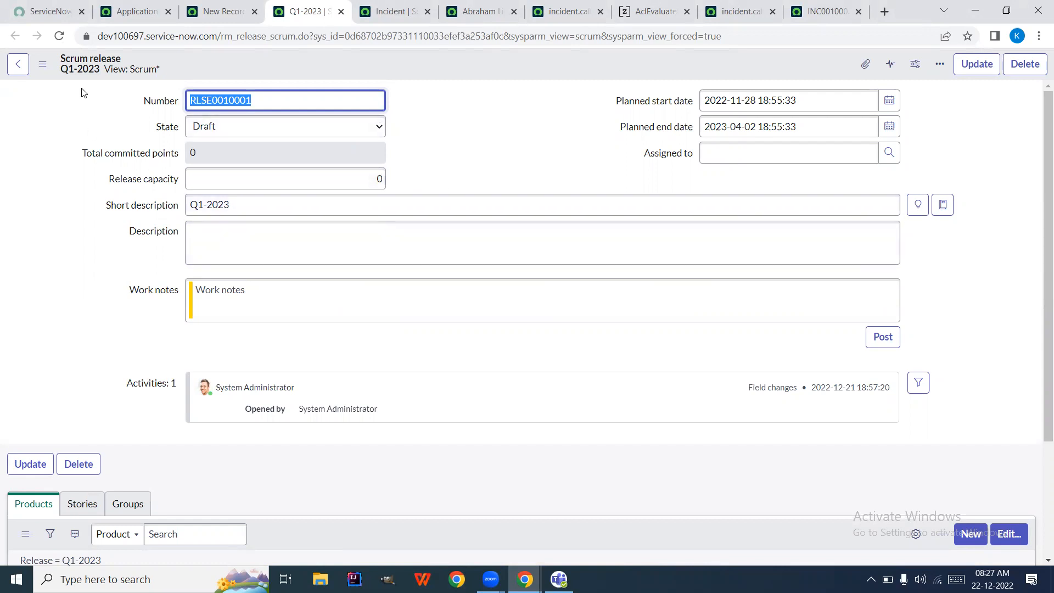
pyautogui.scroll(-2, 90, 278)
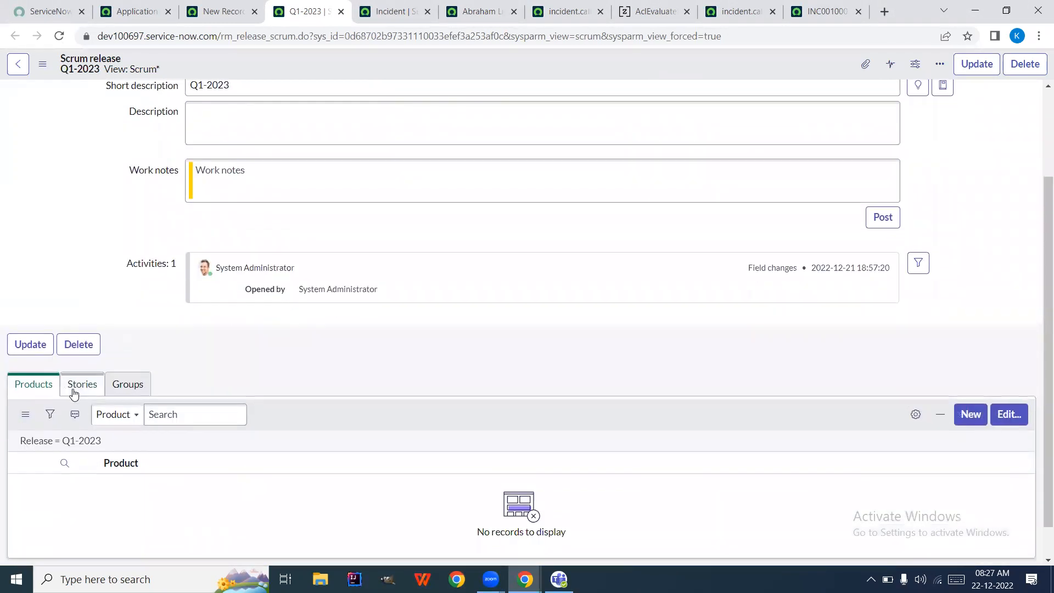
pyautogui.click(74, 393)
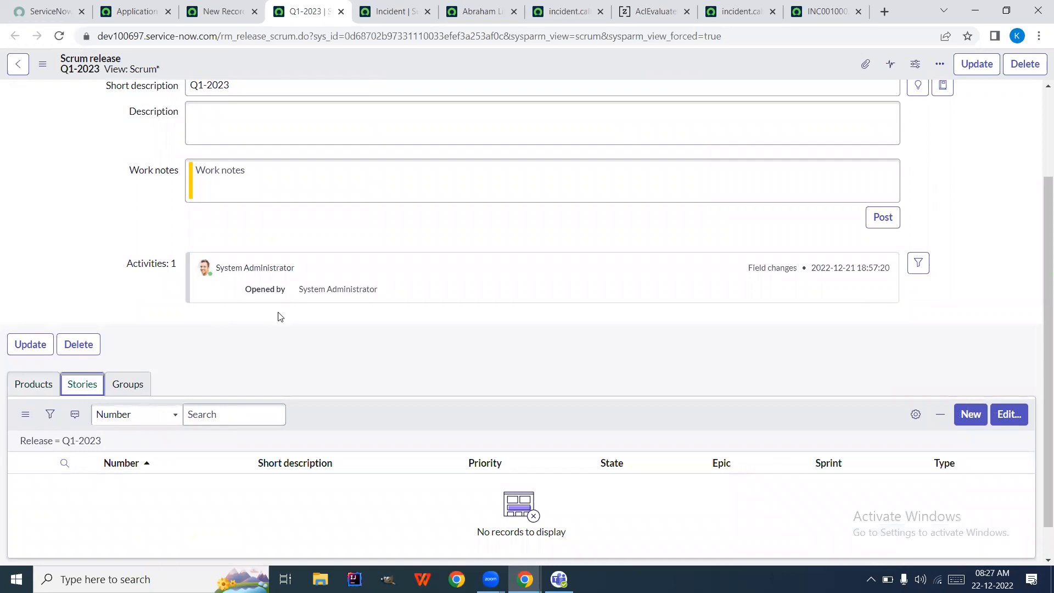
# - Return to the Bedrock Incidents story, dismiss the release preview and save the story while staying on the record
pyautogui.click(222, 11)
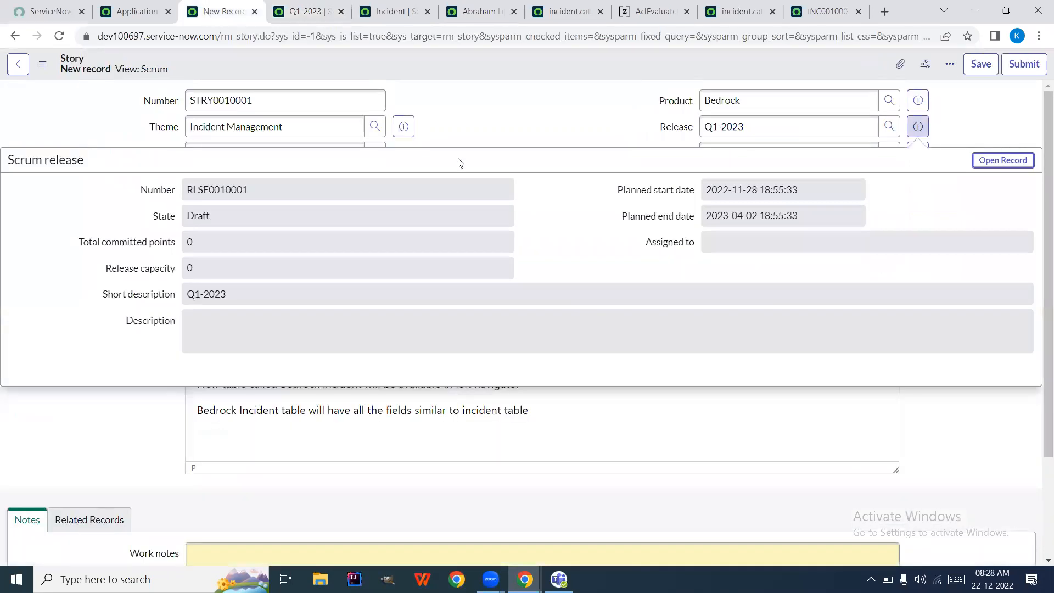
pyautogui.click(495, 113)
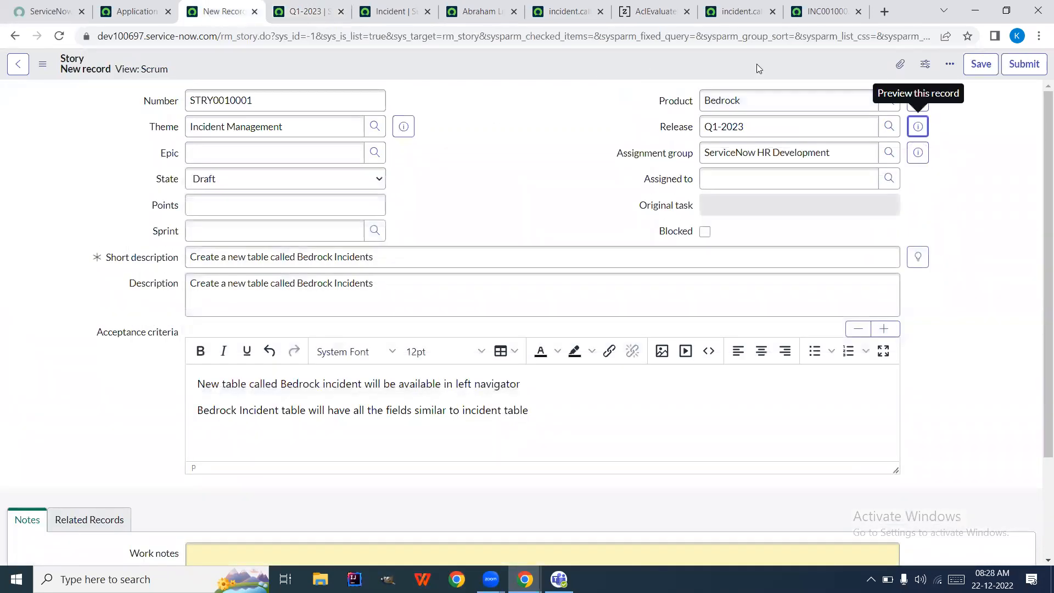
pyautogui.click(982, 64)
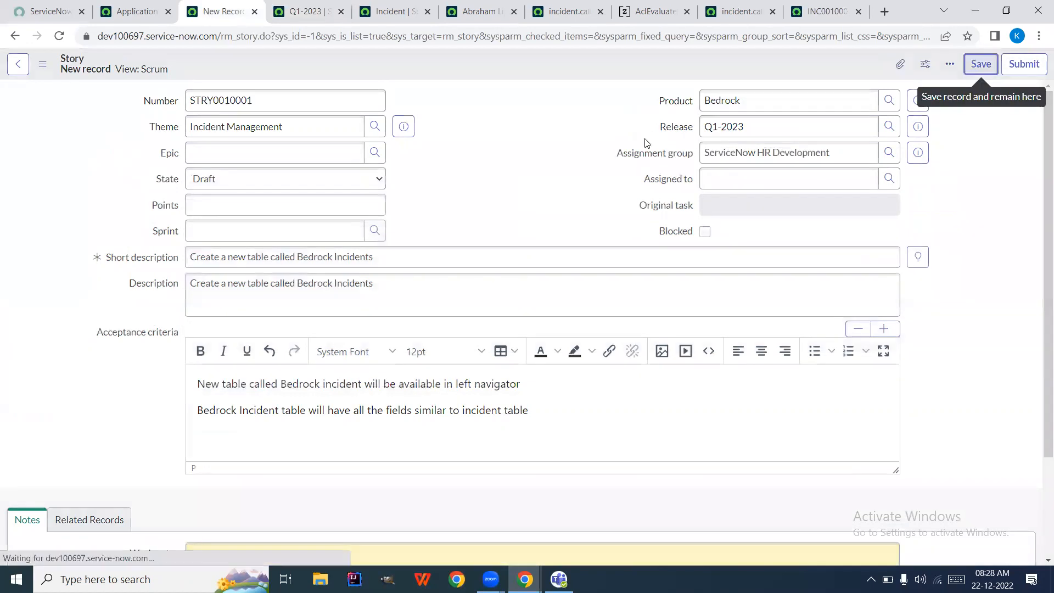
# - Reload the Q1-2023 release record and check its related stories and total committed points
pyautogui.click(311, 17)
pyautogui.click(55, 41)
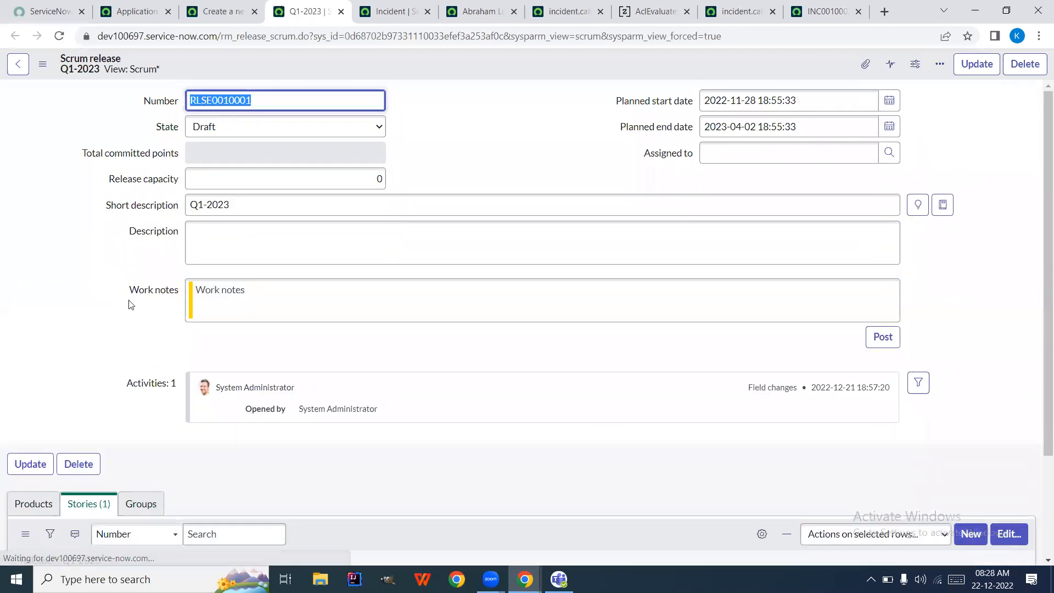
pyautogui.scroll(-3, 131, 305)
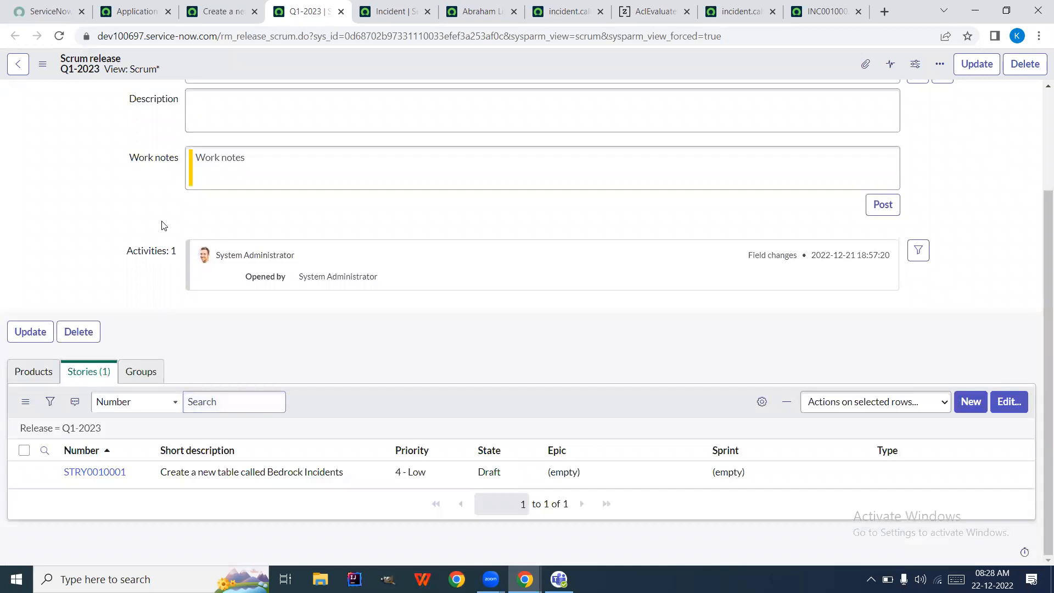
pyautogui.scroll(3, 164, 225)
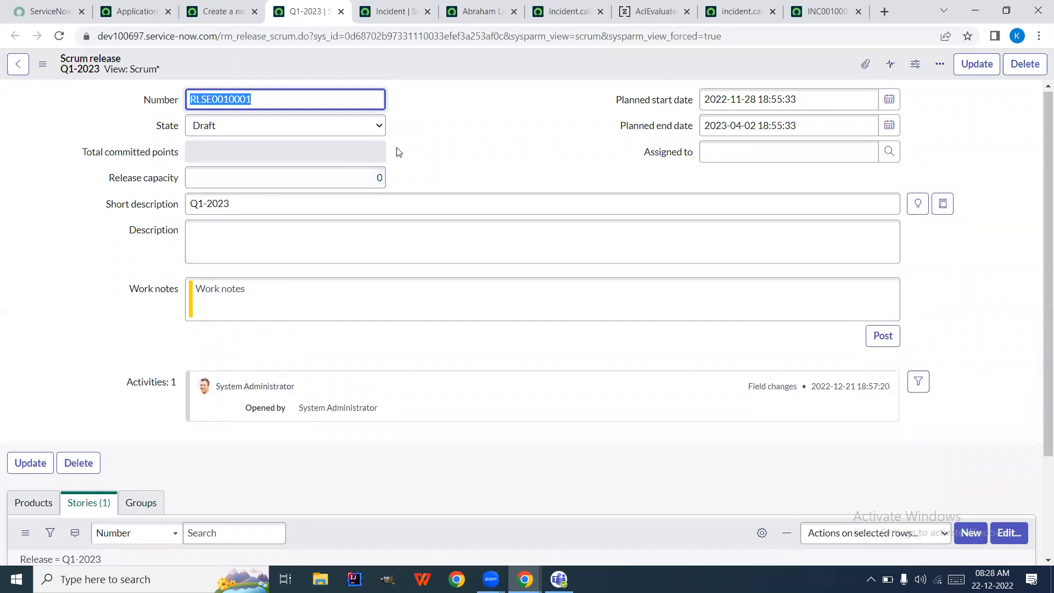
pyautogui.scroll(-2, 402, 308)
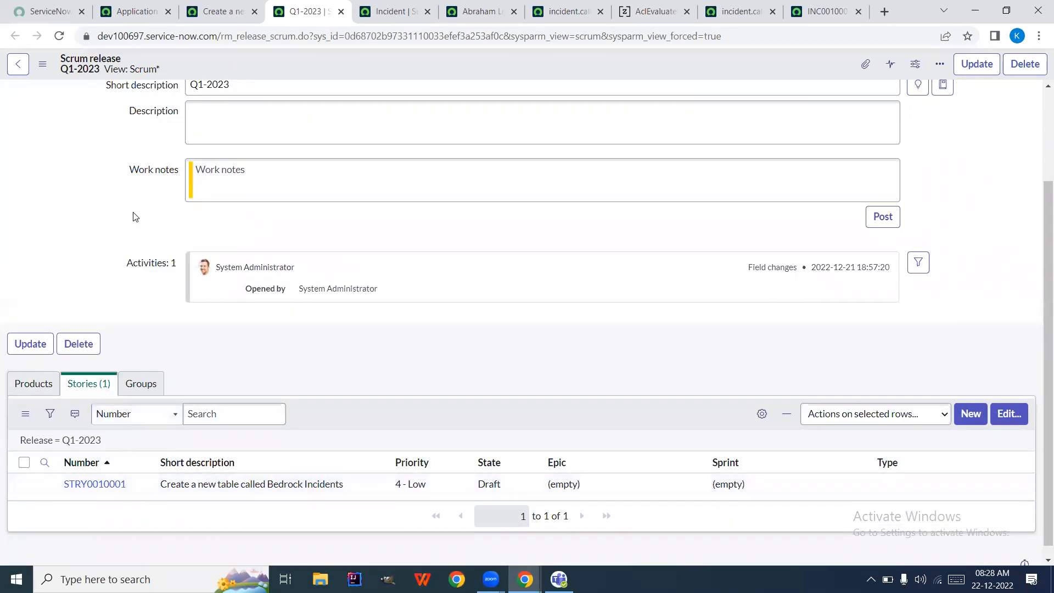
pyautogui.scroll(2, 134, 217)
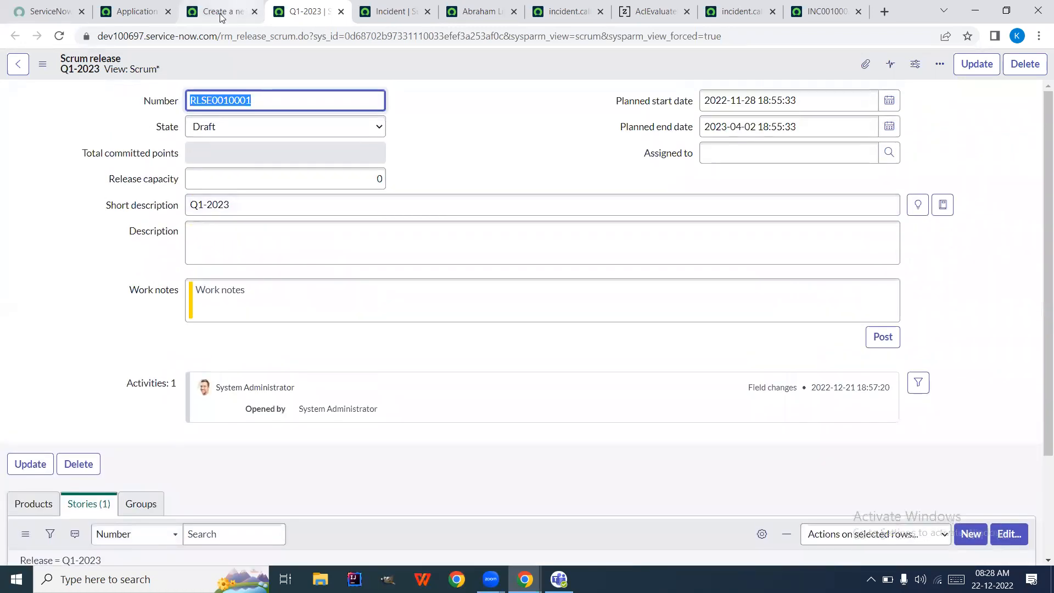
# - Set the Bedrock Incidents story's points to 1 and save the story
pyautogui.click(221, 18)
pyautogui.click(378, 208)
pyautogui.write('1')
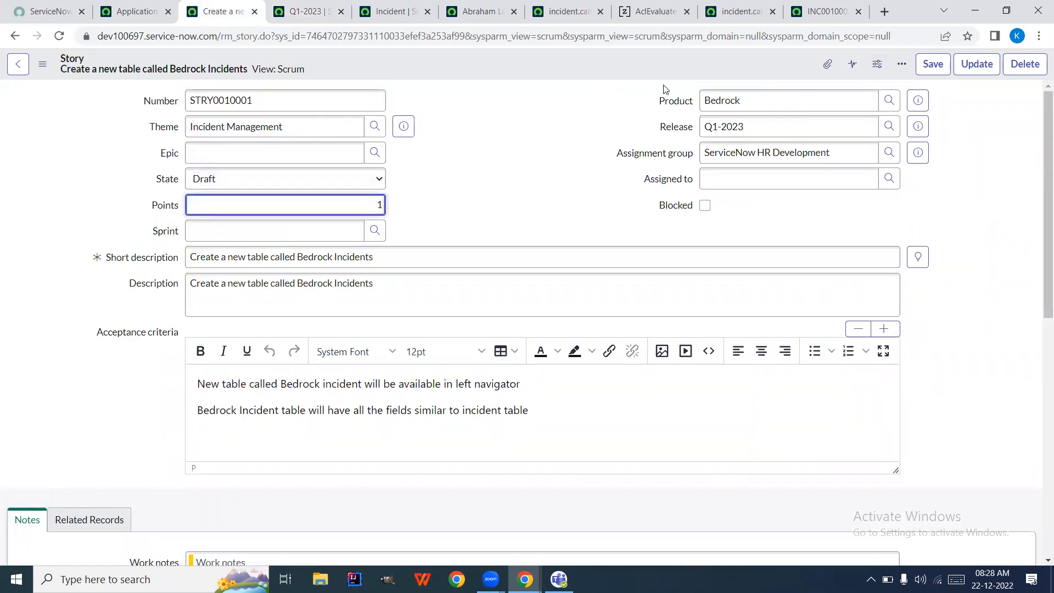
pyautogui.click(932, 66)
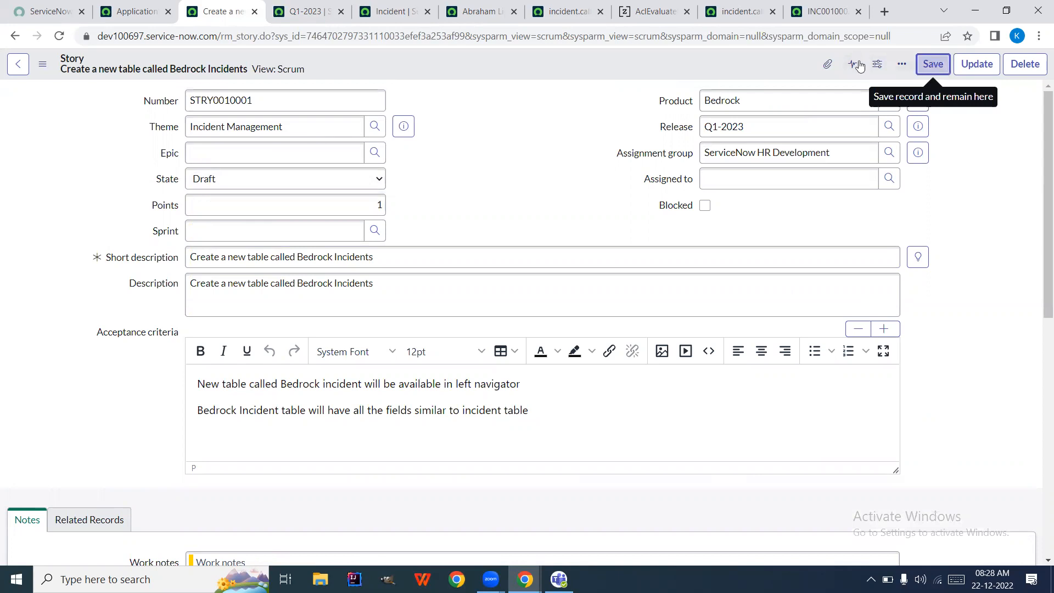
# - Review the Q1-2023 release's total committed points and related stories with the story's points included
pyautogui.click(299, 11)
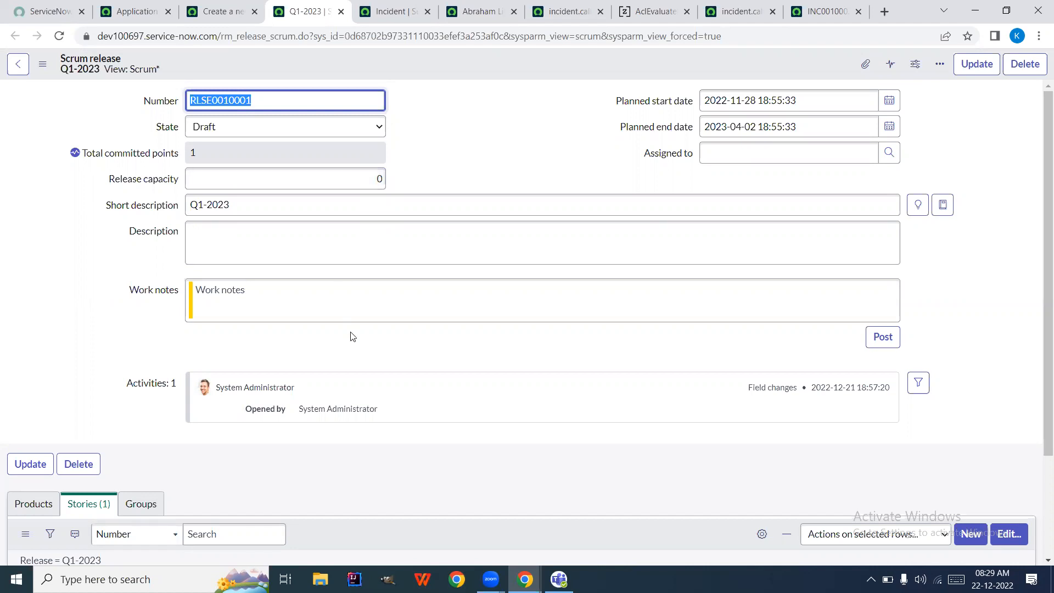
pyautogui.scroll(-3, 353, 337)
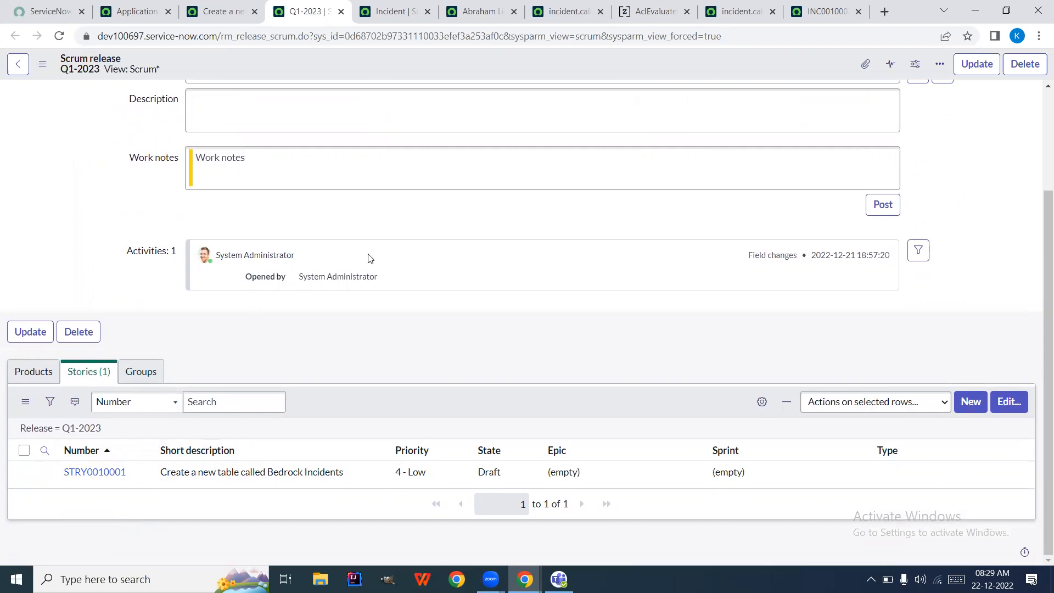
pyautogui.scroll(3, 353, 186)
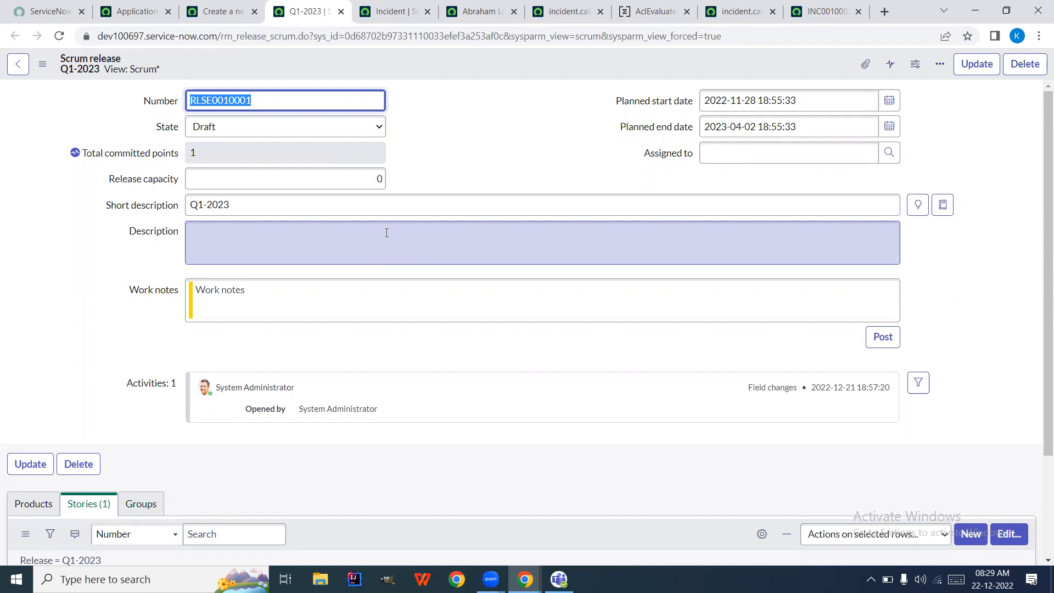
# - Set the Q1-2023 release's state to Current and save the release record
pyautogui.moveTo(412, 123); pyautogui.dragTo(353, 133)
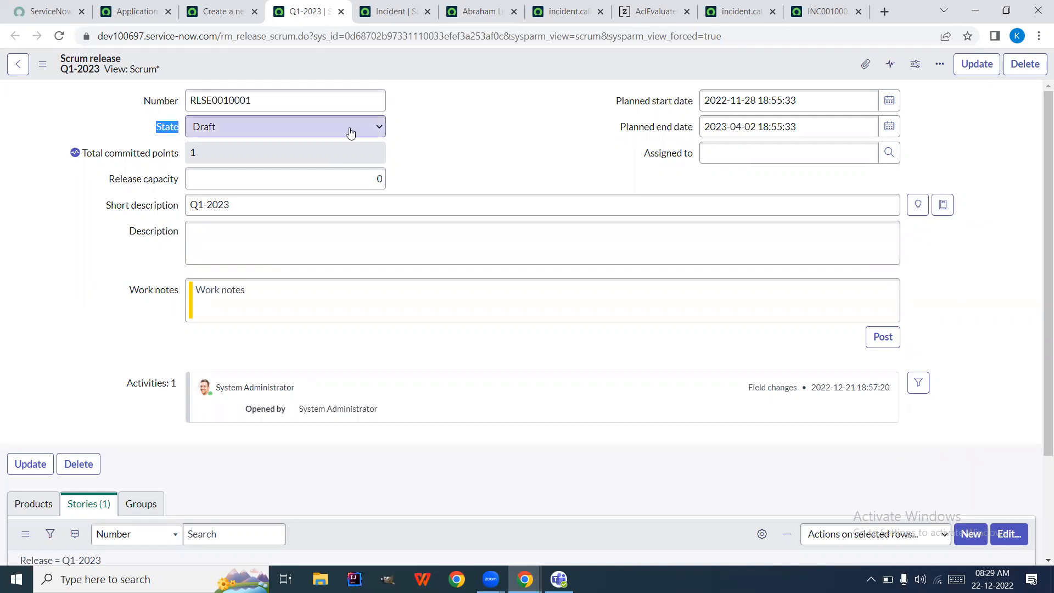
pyautogui.click(350, 133)
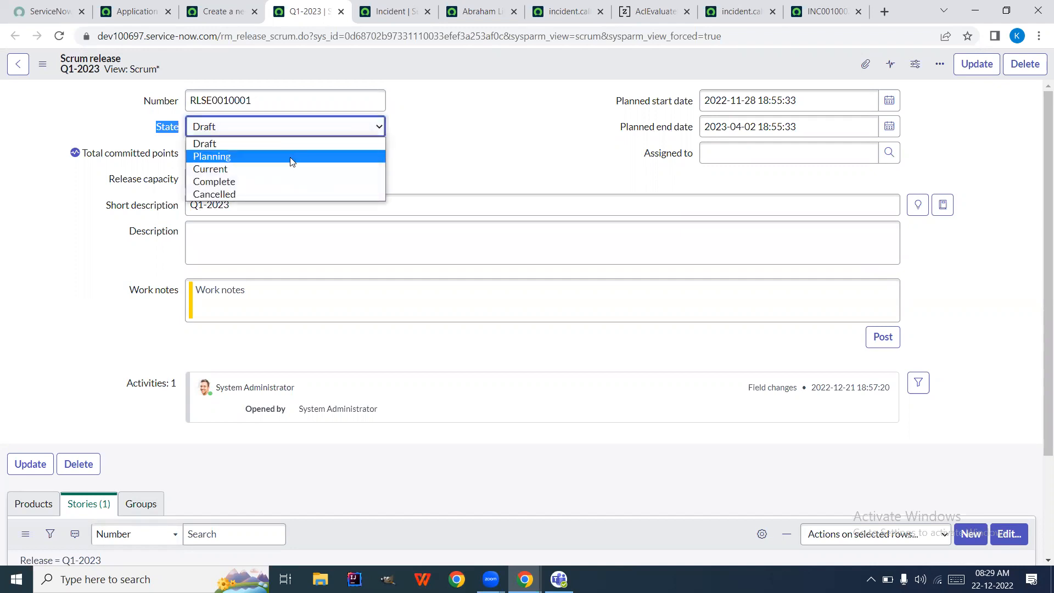
pyautogui.click(267, 169)
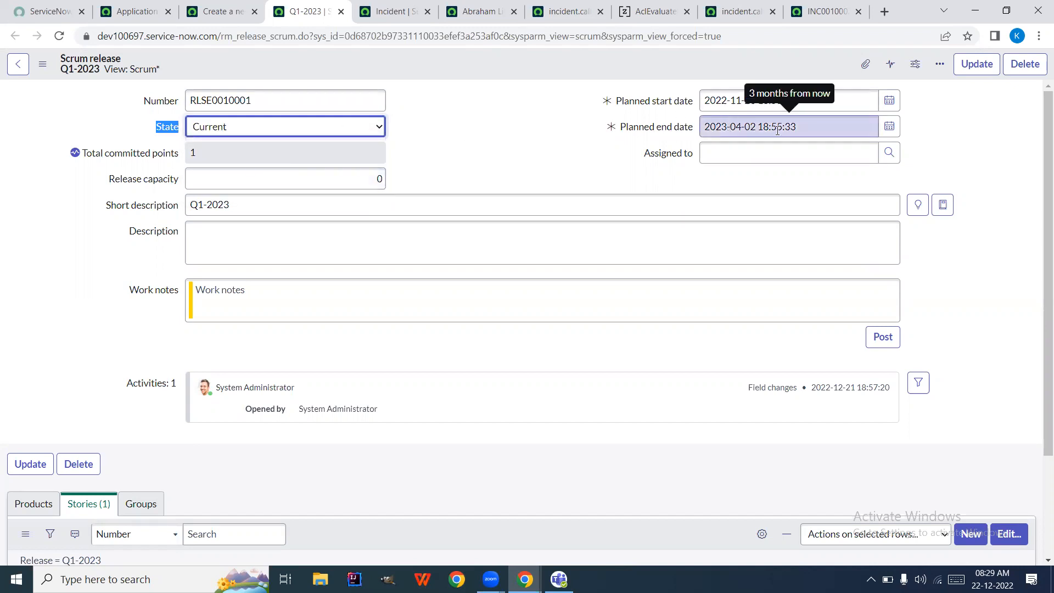
pyautogui.rightClick(636, 65)
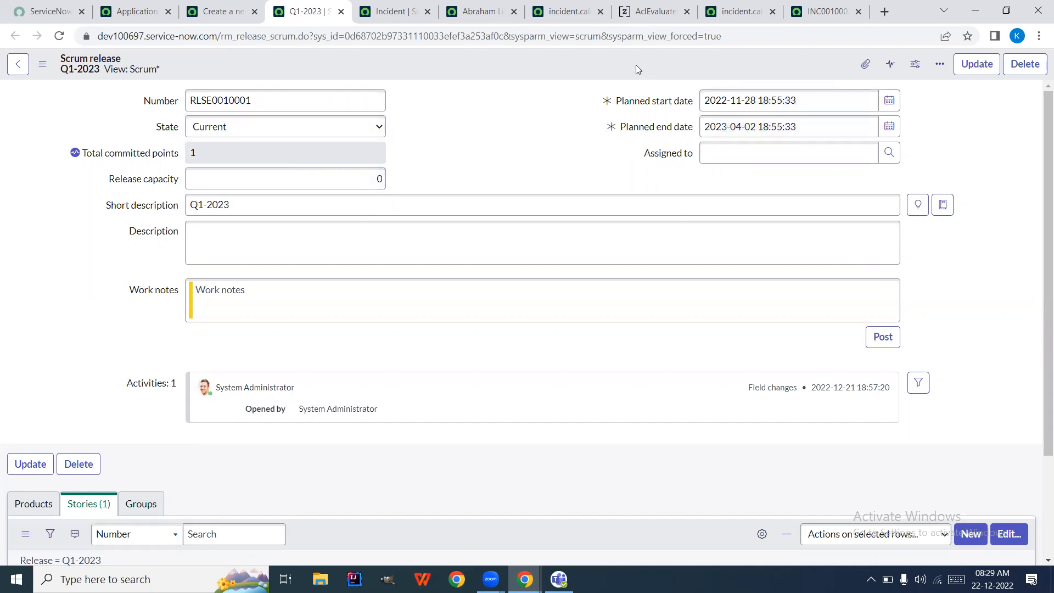
pyautogui.click(655, 72)
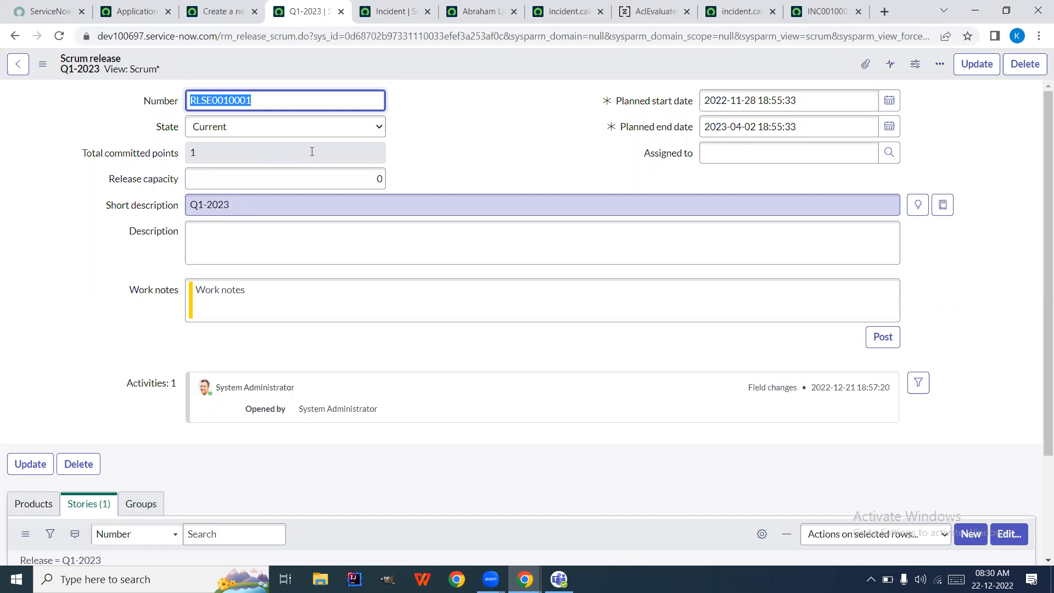
# - Review the Q1-2023 release's planned dates and available states, and close the release record
pyautogui.moveTo(700, 109)
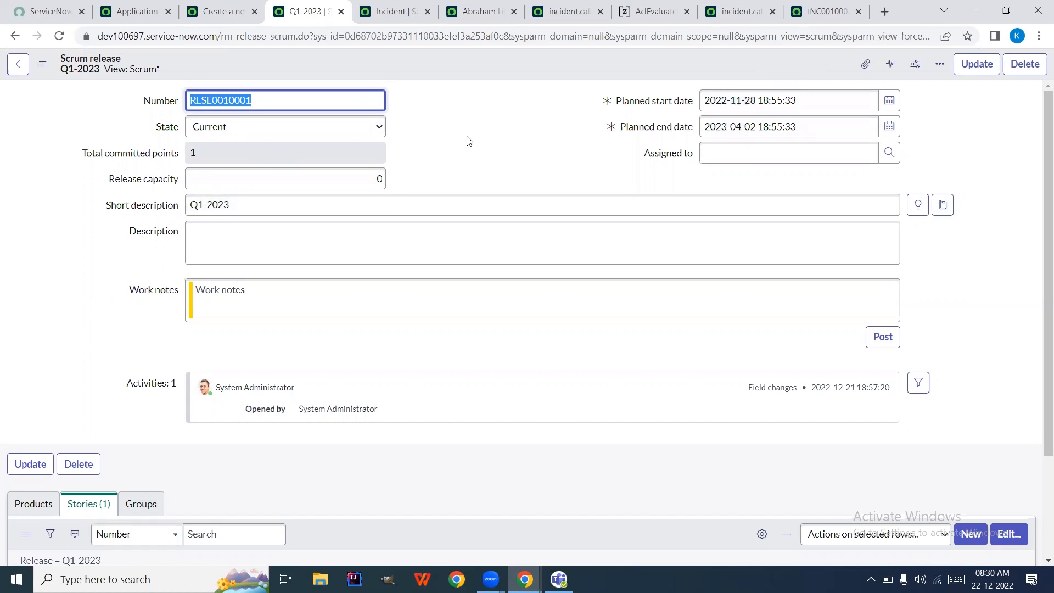
pyautogui.click(352, 127)
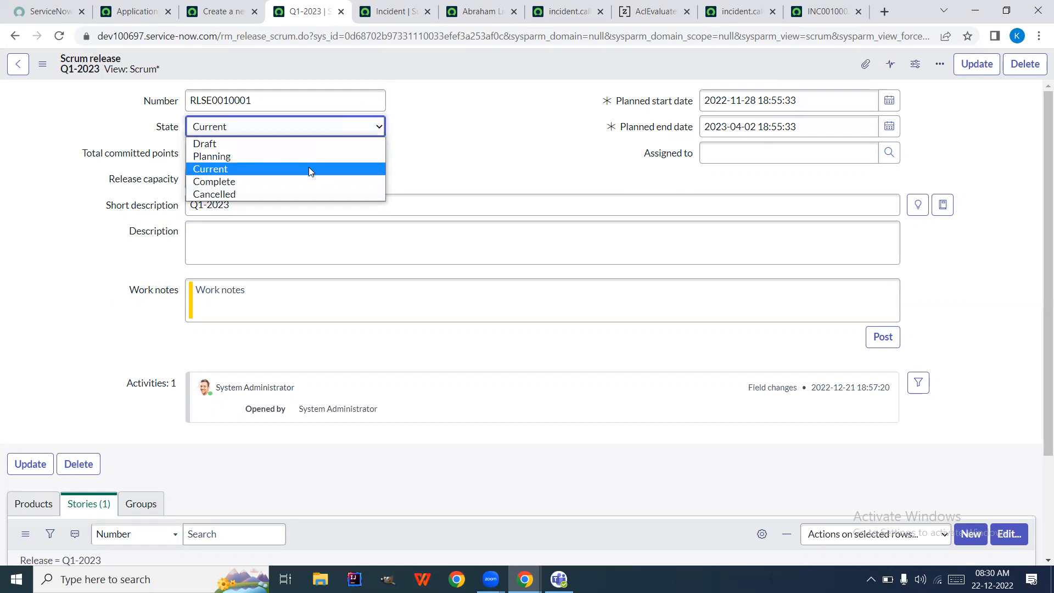
pyautogui.click(482, 149)
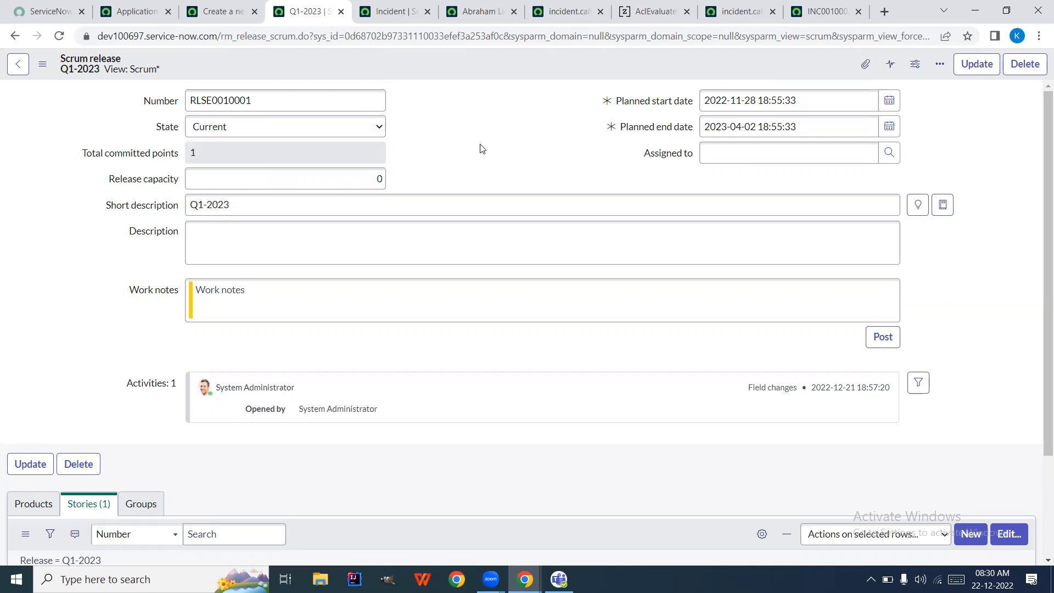
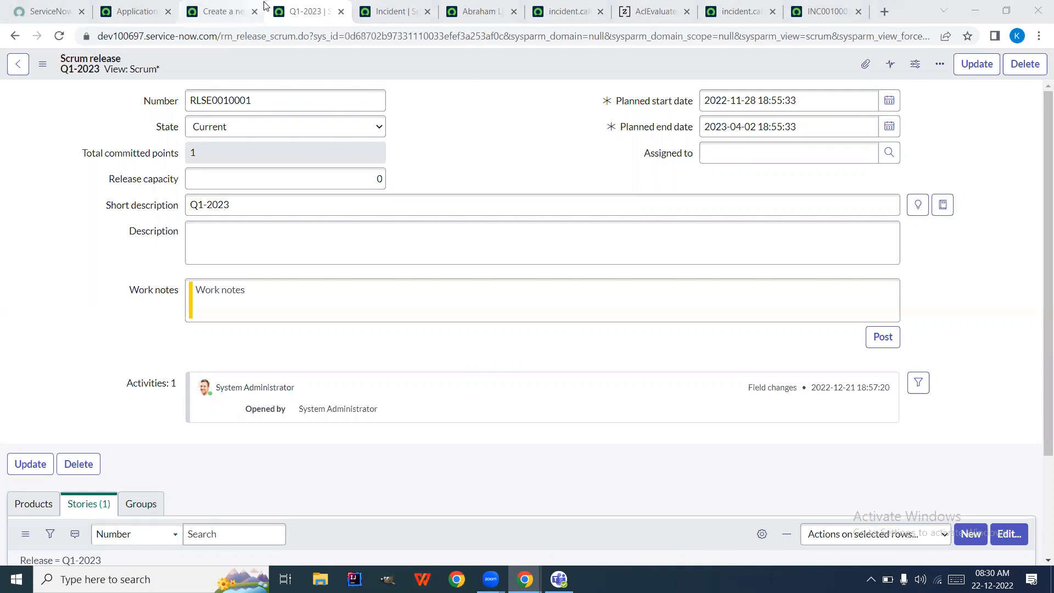
pyautogui.click(340, 12)
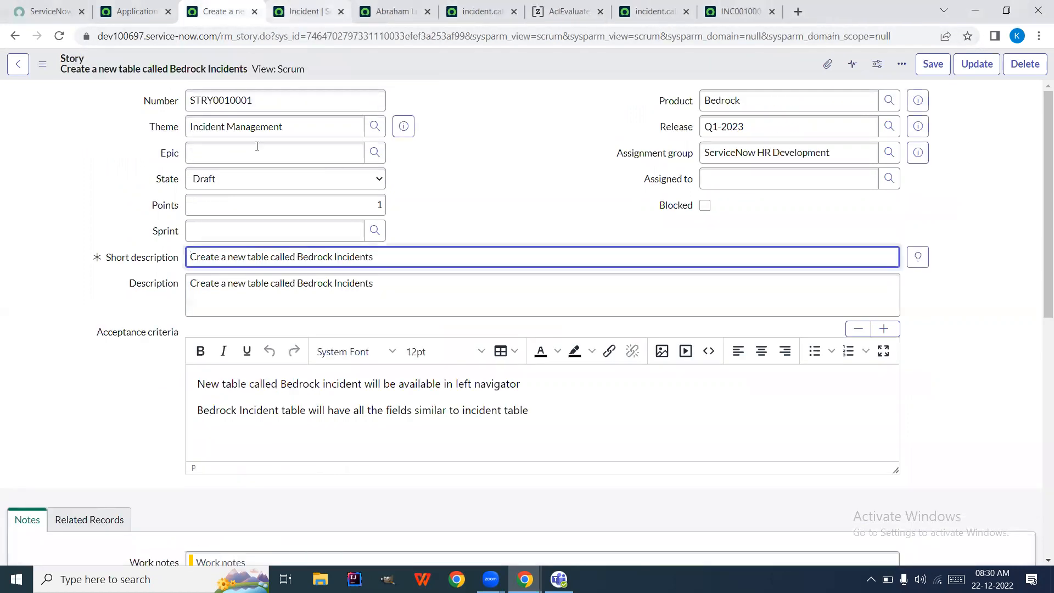
# - Start a new sprint record from the Bedrock Incidents story's Sprint lookup
pyautogui.click(297, 230)
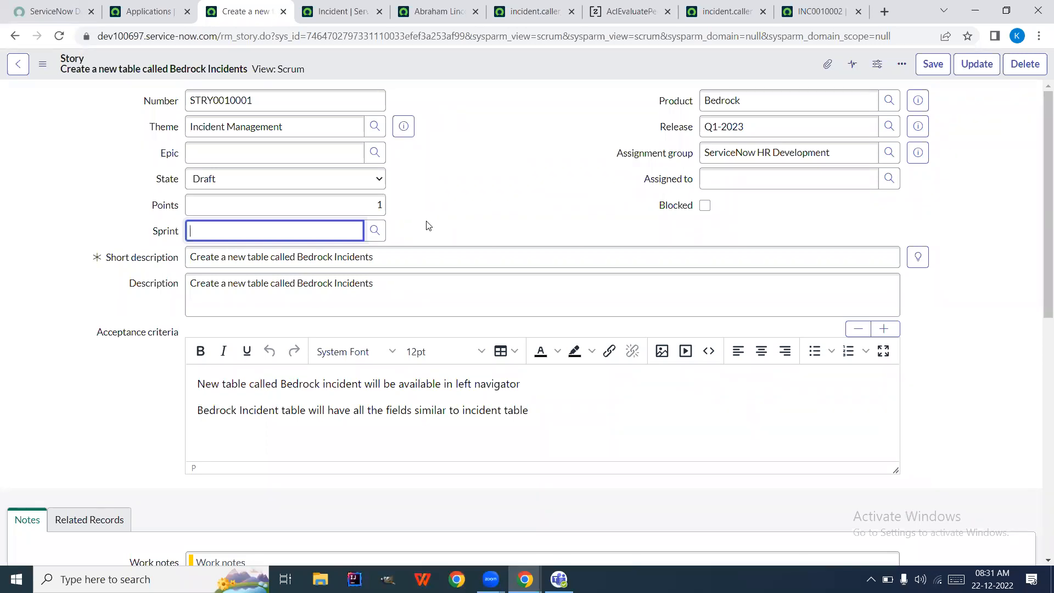
pyautogui.click(382, 234)
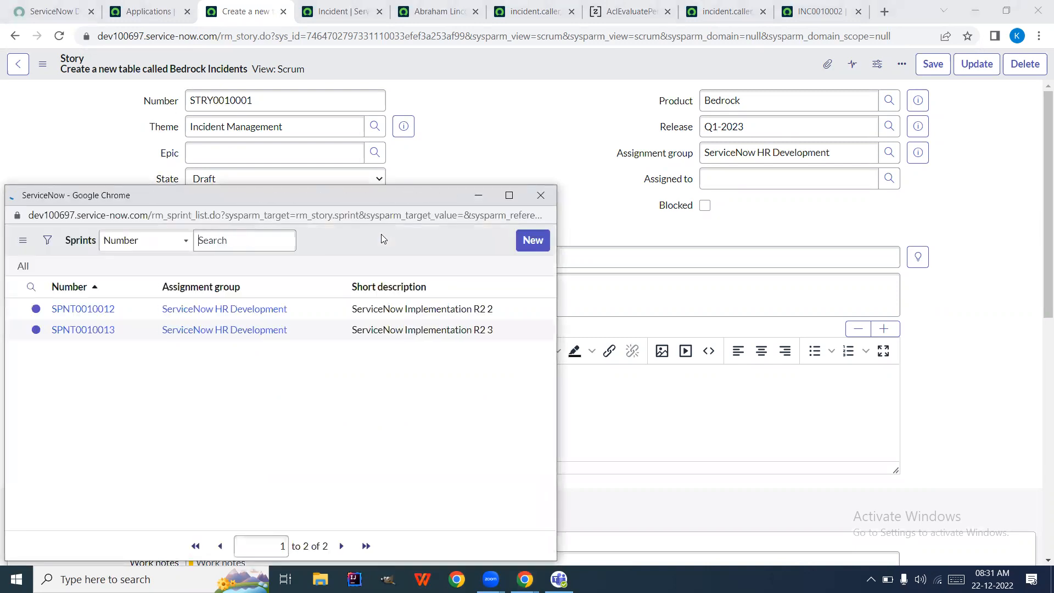
pyautogui.click(533, 240)
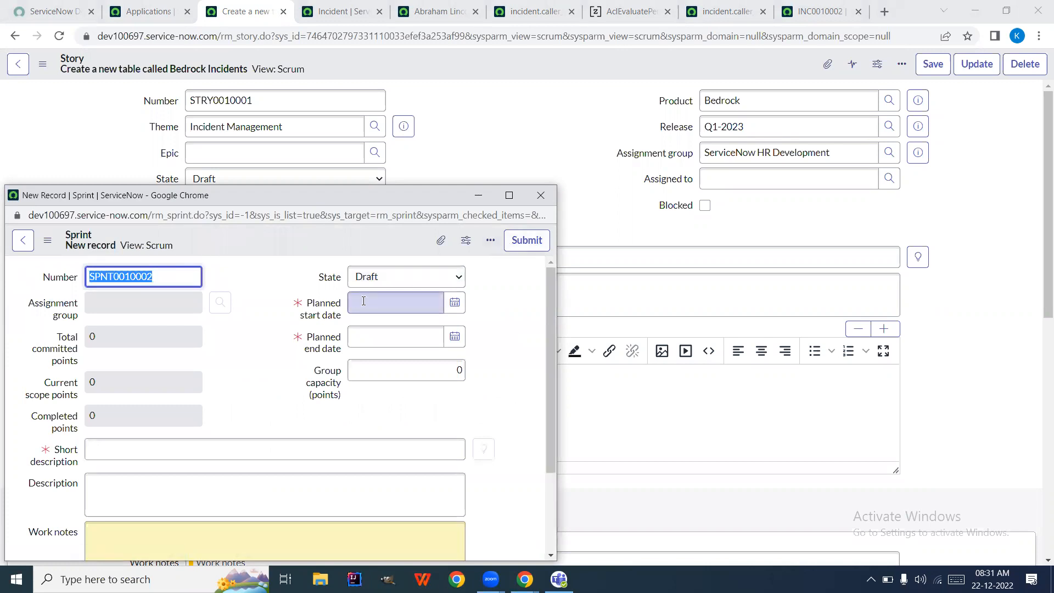
pyautogui.click(454, 303)
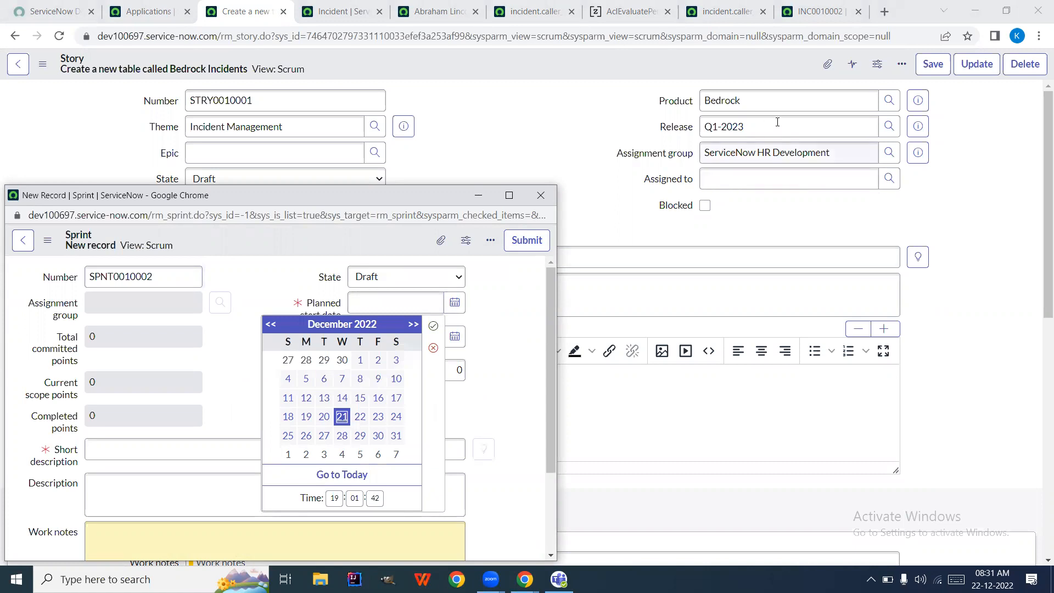
pyautogui.click(272, 325)
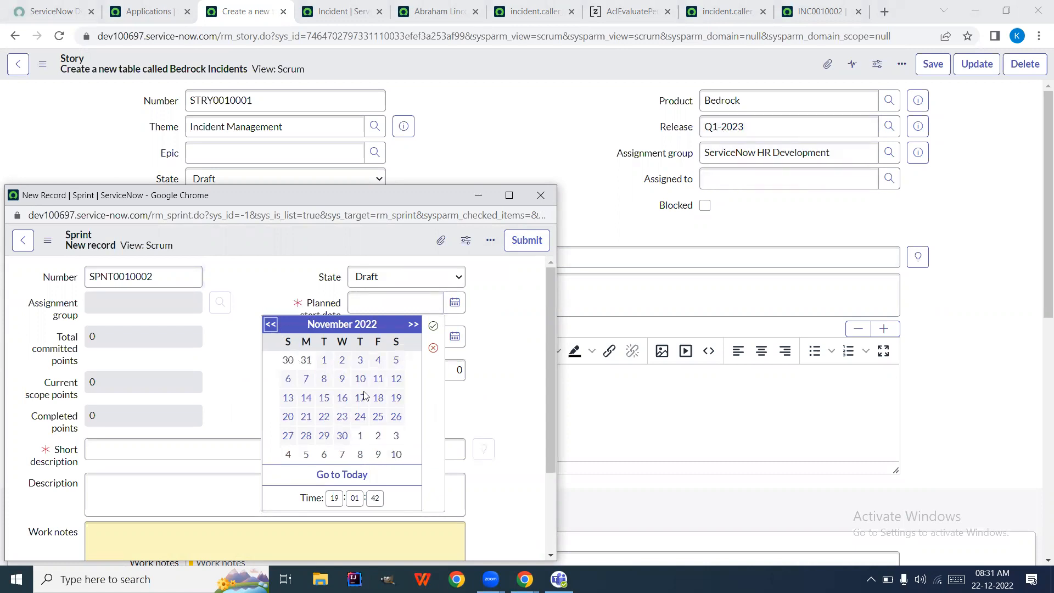
pyautogui.click(307, 436)
pyautogui.click(415, 328)
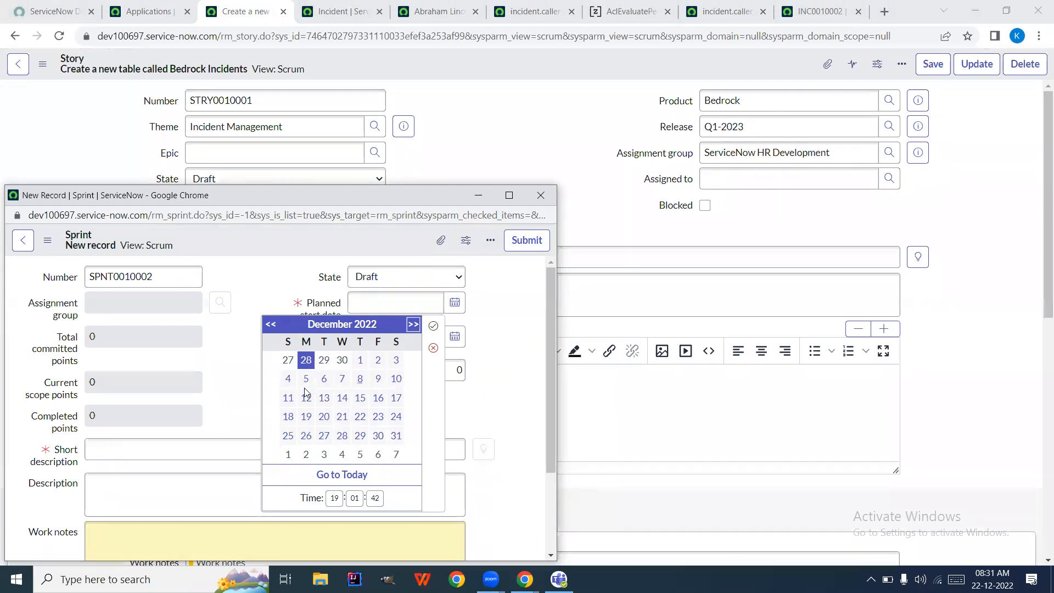
pyautogui.click(288, 402)
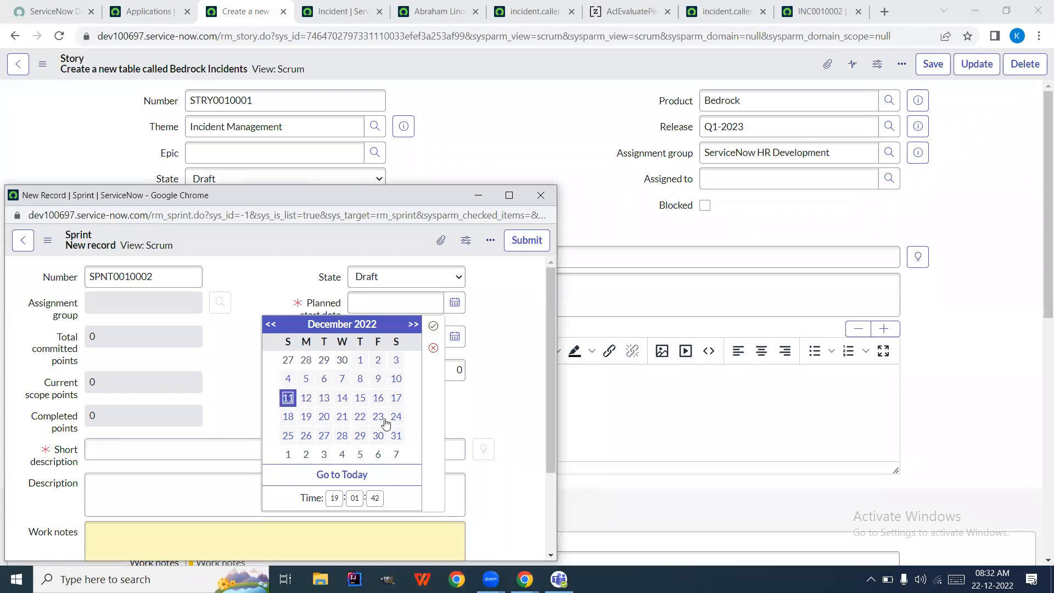
pyautogui.click(433, 326)
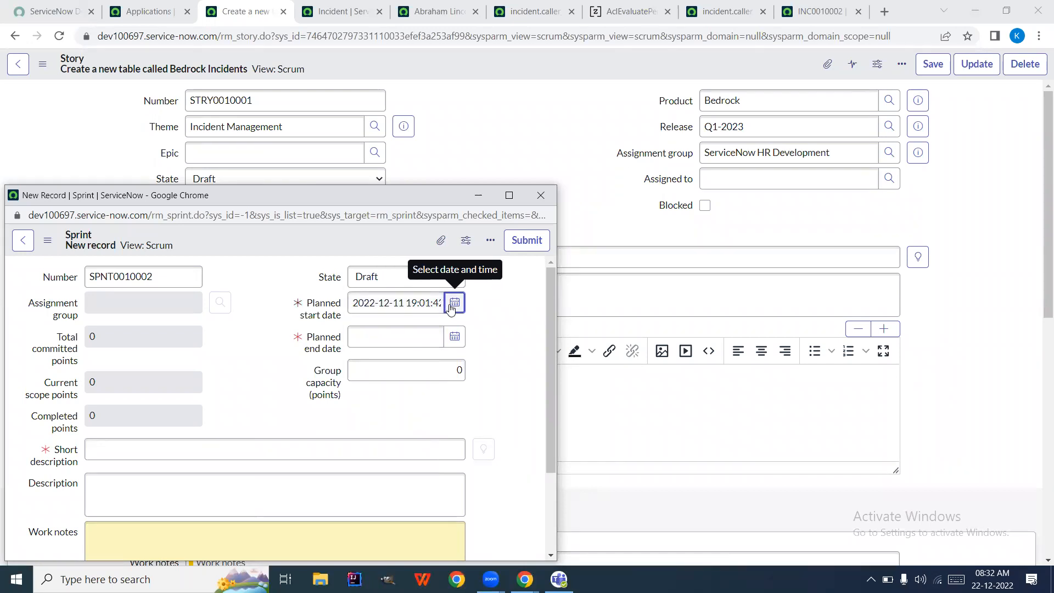
pyautogui.tripleClick(428, 302)
pyautogui.hotkey('ctrl', 'c')
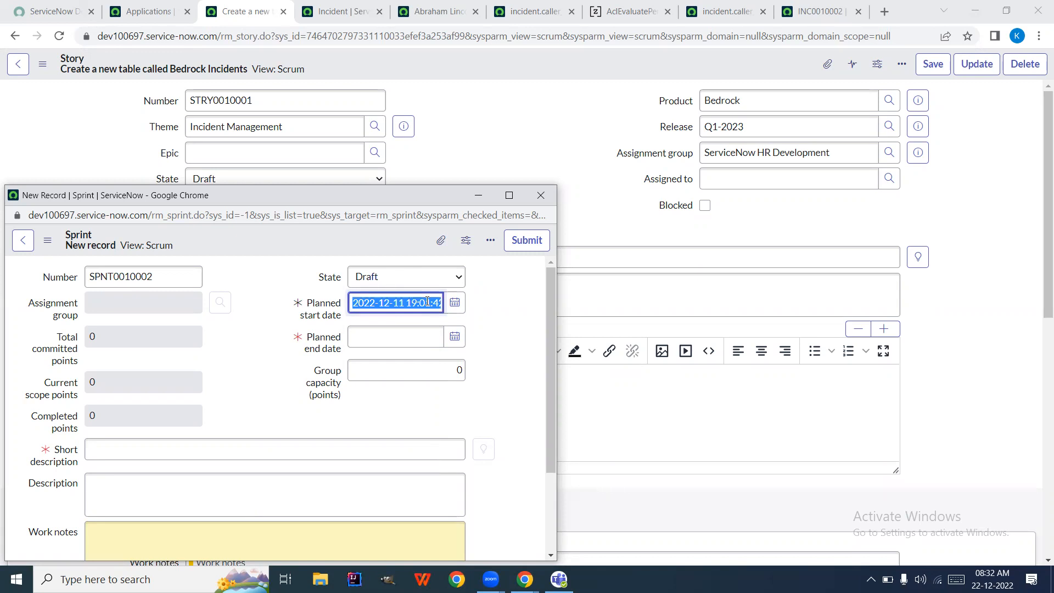
pyautogui.click(390, 337)
pyautogui.hotkey('ctrl', 'v')
pyautogui.click(454, 303)
pyautogui.click(271, 325)
pyautogui.click(305, 436)
pyautogui.click(431, 327)
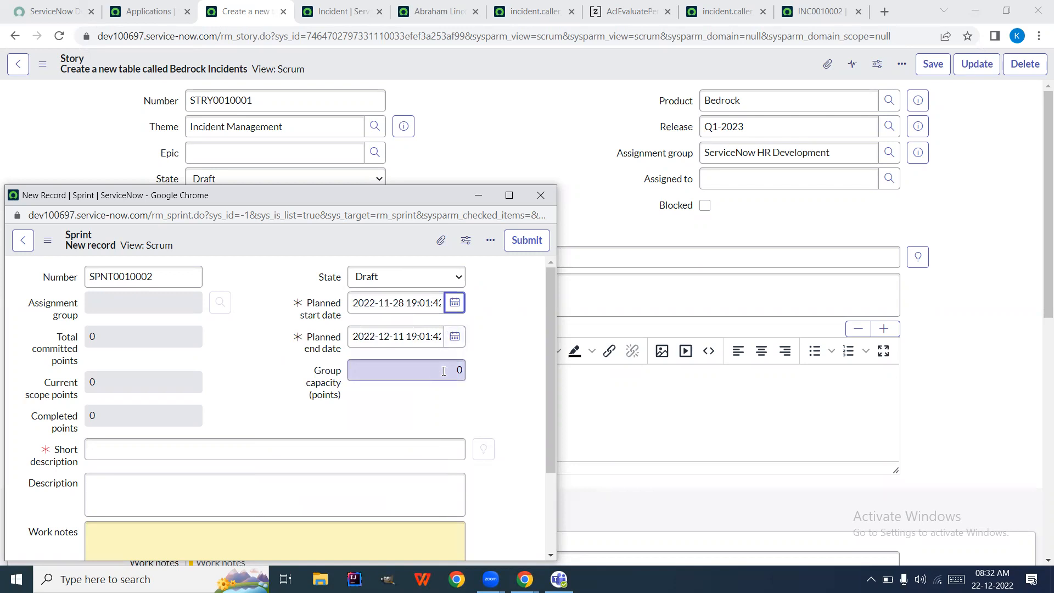
# - Set the sprint's group capacity to 100 points and its short description to "Sprint 1"
pyautogui.doubleClick(461, 368)
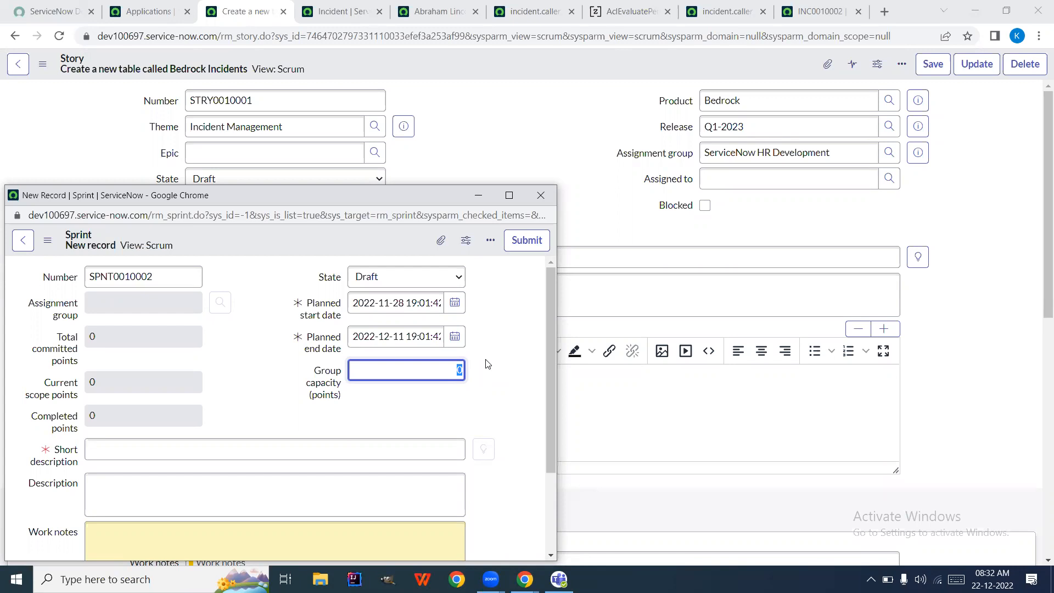
pyautogui.write('100')
pyautogui.click(256, 451)
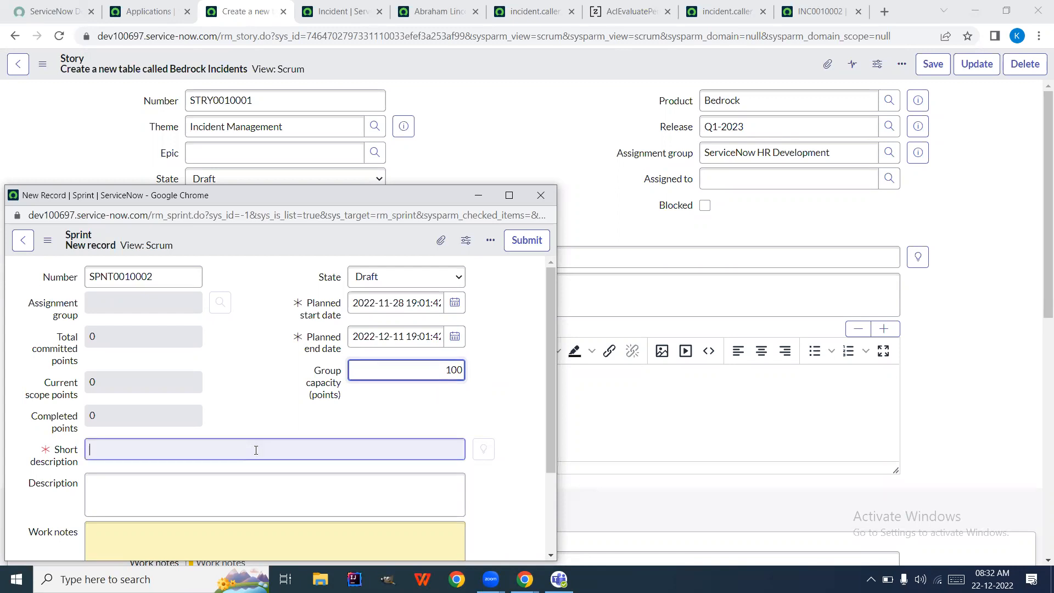
pyautogui.write('Sprint')
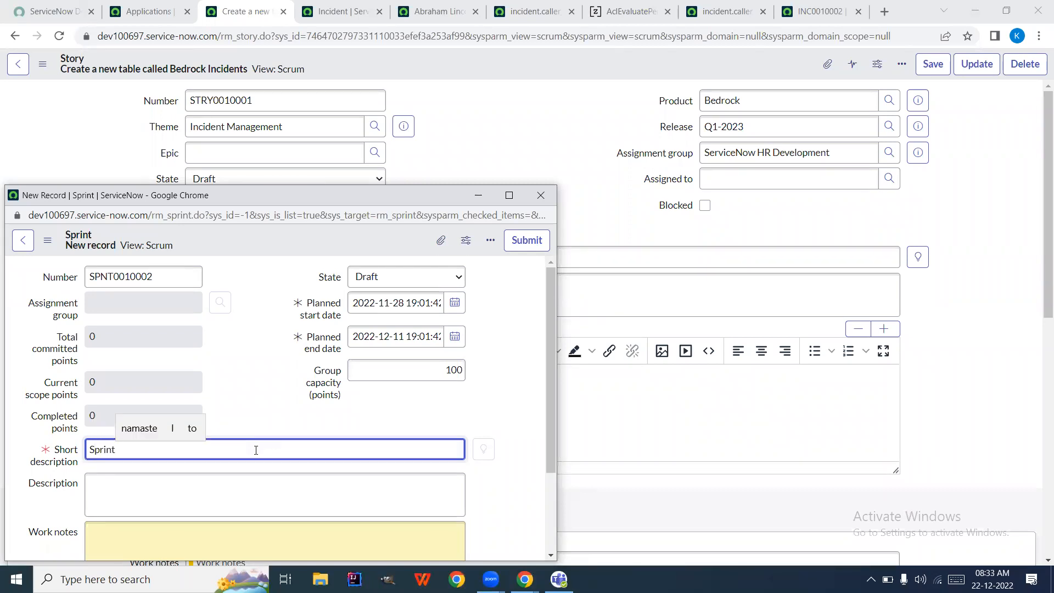
pyautogui.write(' 1 -')
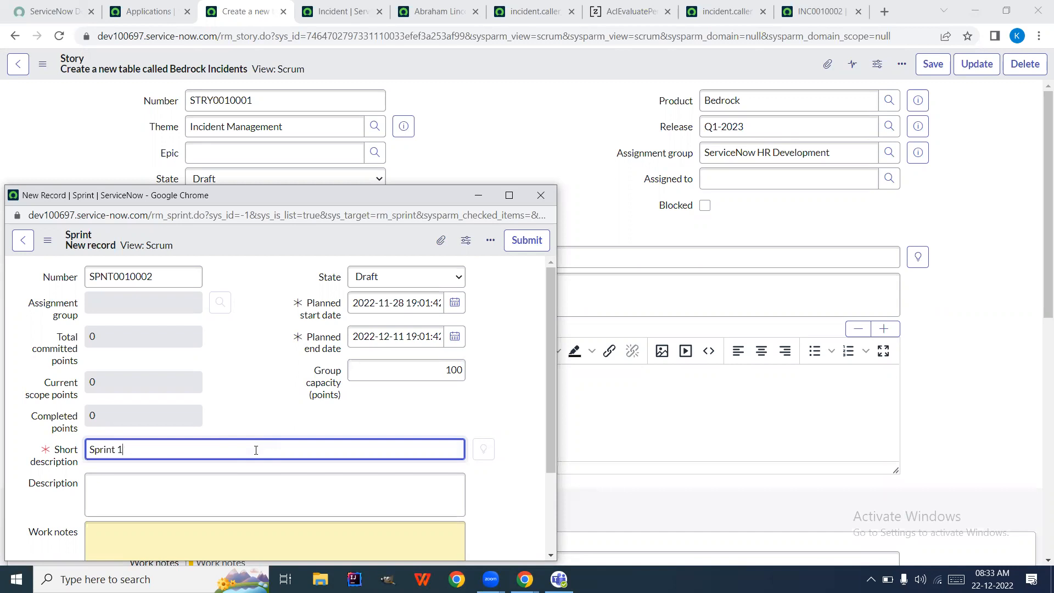
# - Enter "Sprint 1 - Q1 2023" as the sprint's description
pyautogui.click(235, 487)
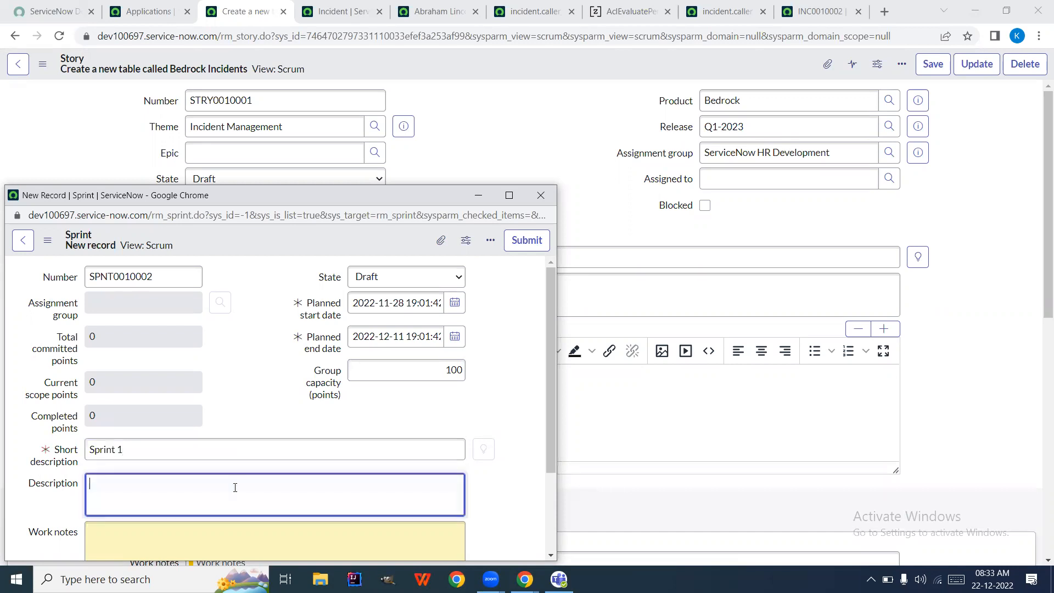
pyautogui.write('Spri')
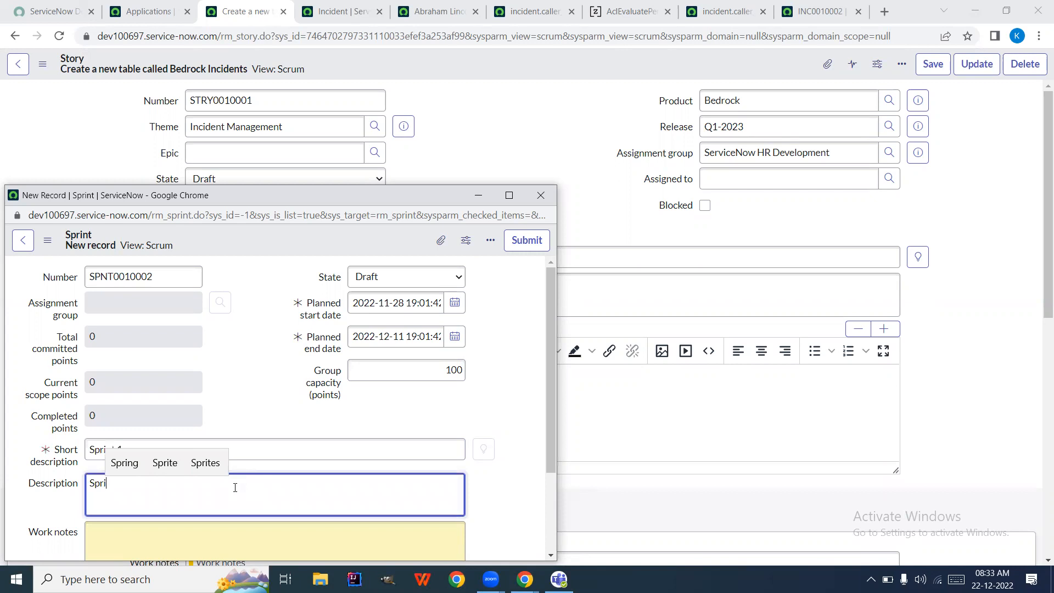
pyautogui.write('nt 1')
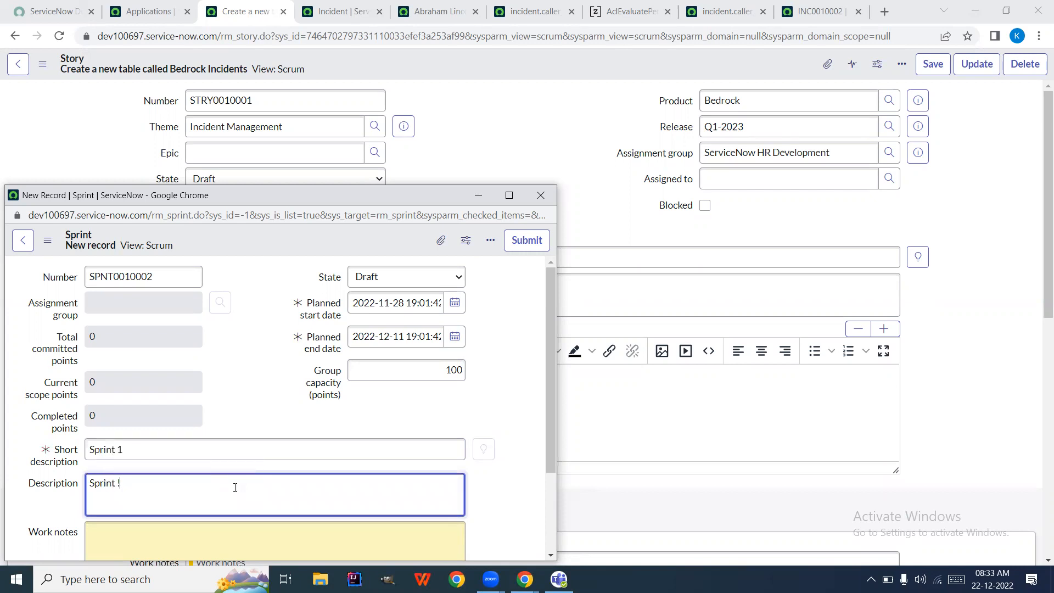
pyautogui.write(' - Q')
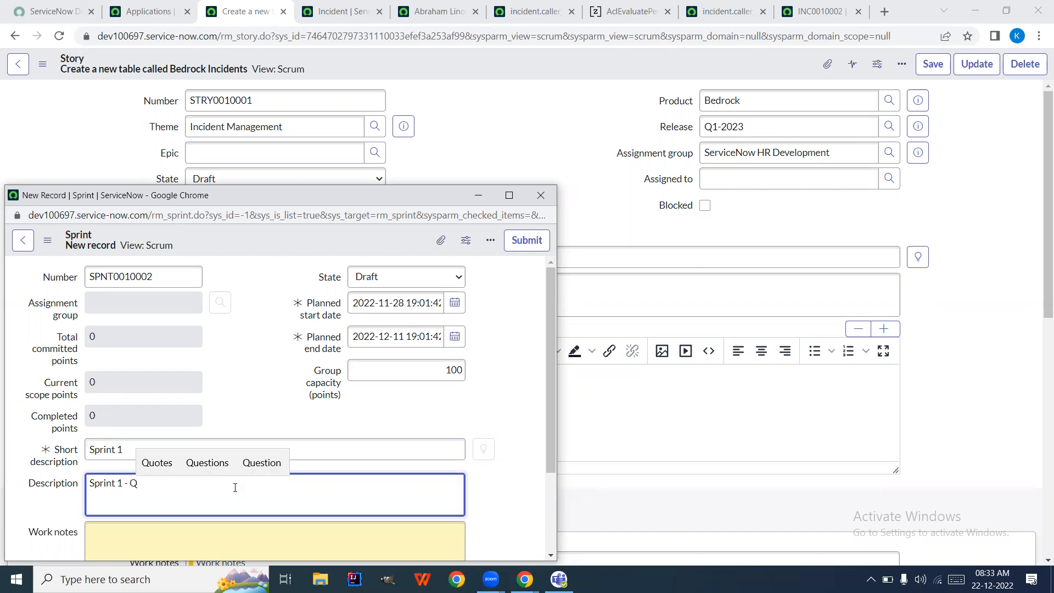
pyautogui.write('1 2023')
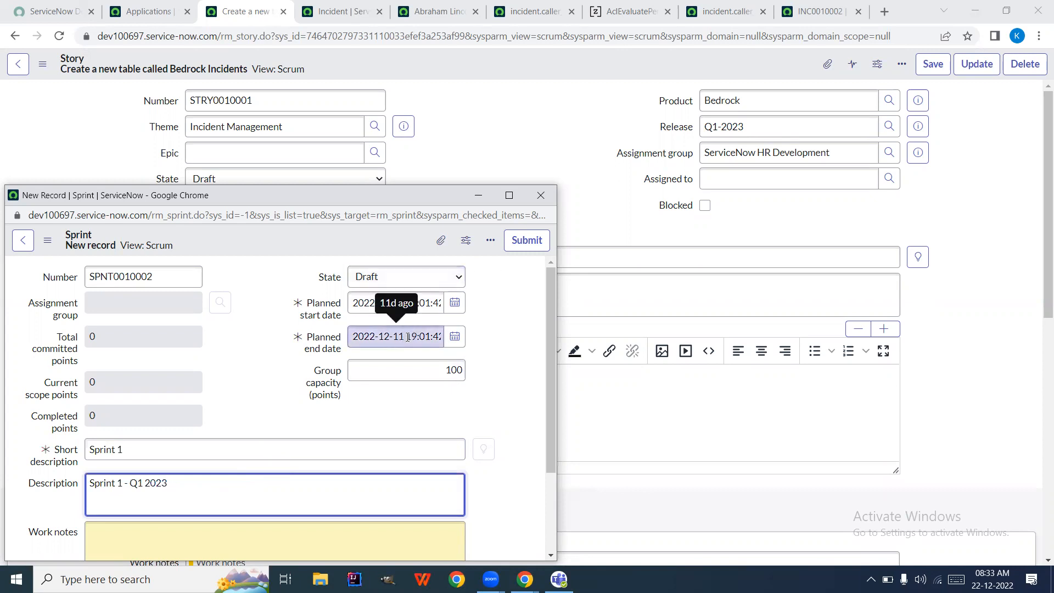
# - Set the sprint's state to Complete and try to submit the new record
pyautogui.click(406, 277)
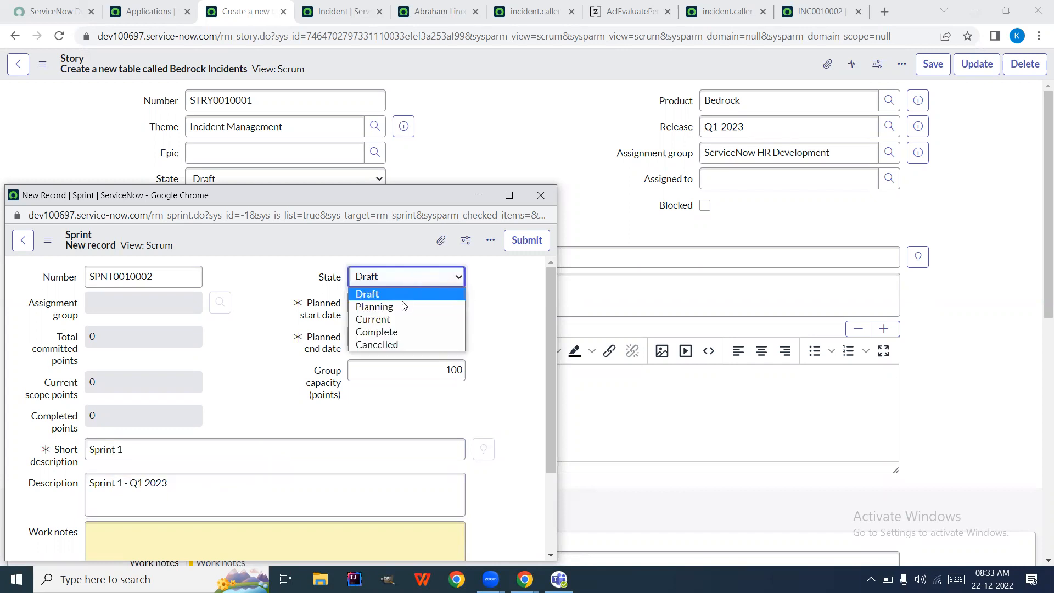
pyautogui.click(397, 332)
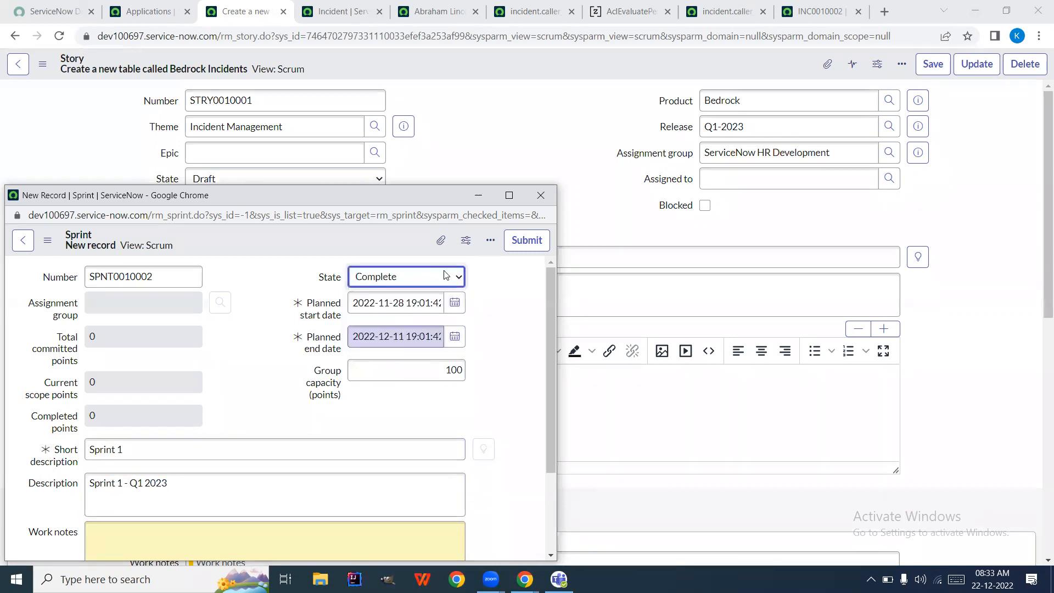
pyautogui.click(526, 242)
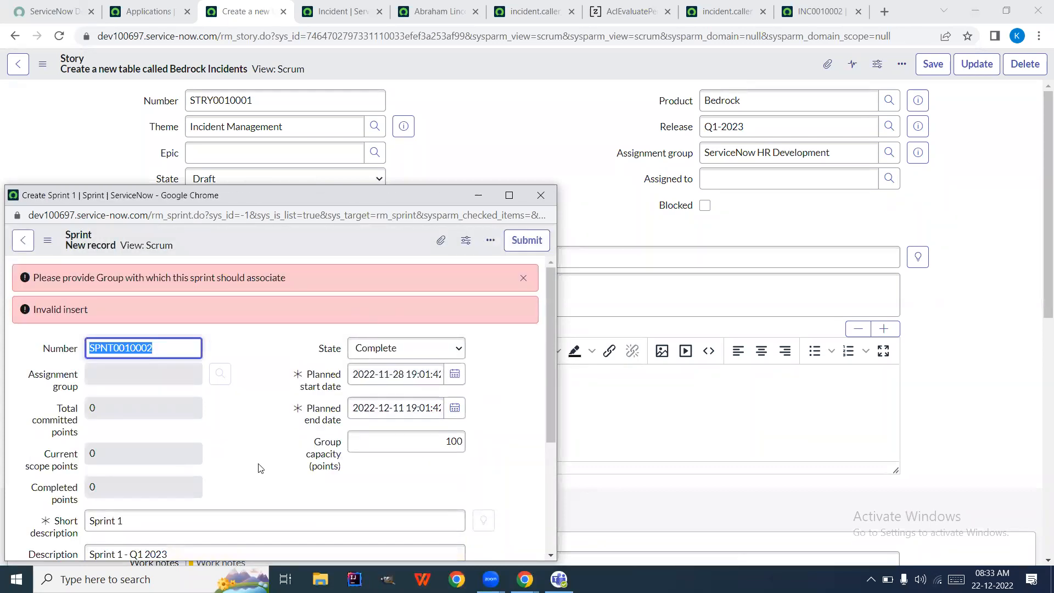
# - Check the sprint form for the missing assignment group, try its lookup and dismiss the error message
pyautogui.scroll(-1, 263, 462)
pyautogui.scroll(-3, 265, 461)
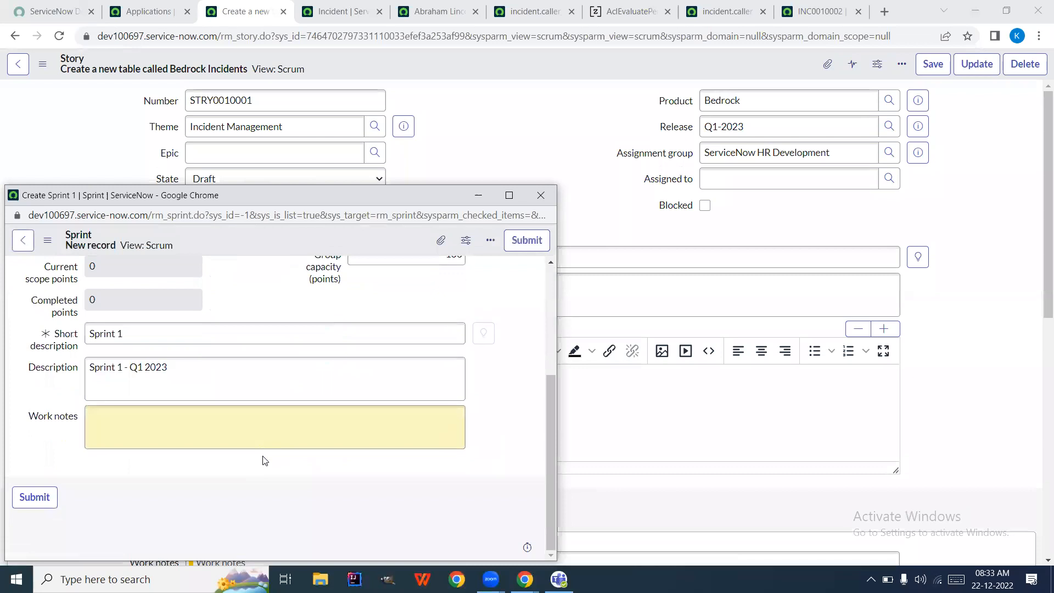
pyautogui.scroll(4, 265, 460)
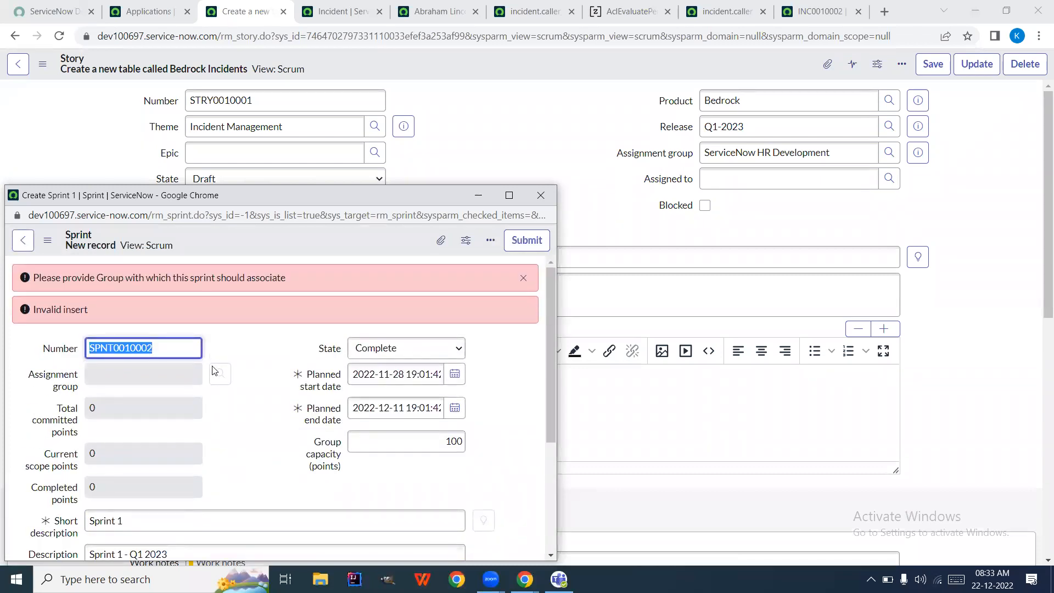
pyautogui.click(214, 382)
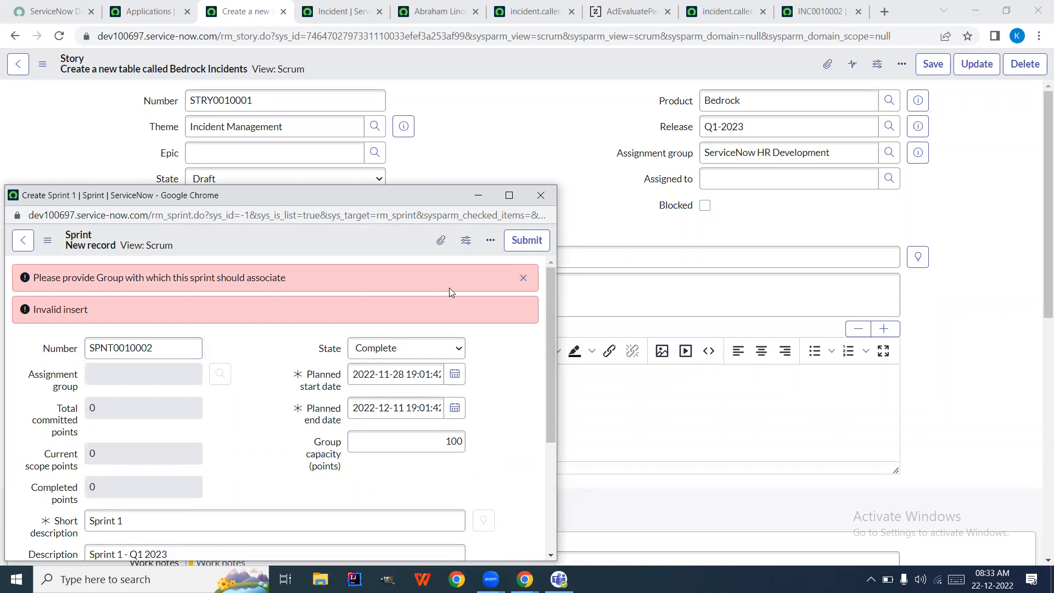
pyautogui.click(524, 278)
pyautogui.moveTo(526, 279); pyautogui.dragTo(241, 4)
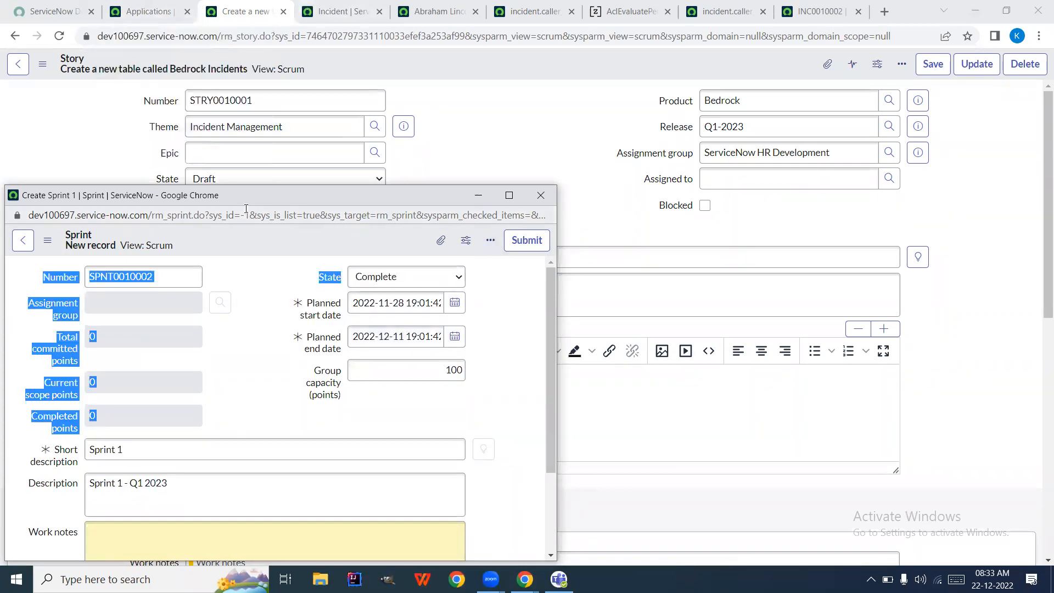
pyautogui.click(158, 160)
# - Filter the navigator for "users", open the organization's Users list and return to the Bedrock Incidents story
pyautogui.click(149, 11)
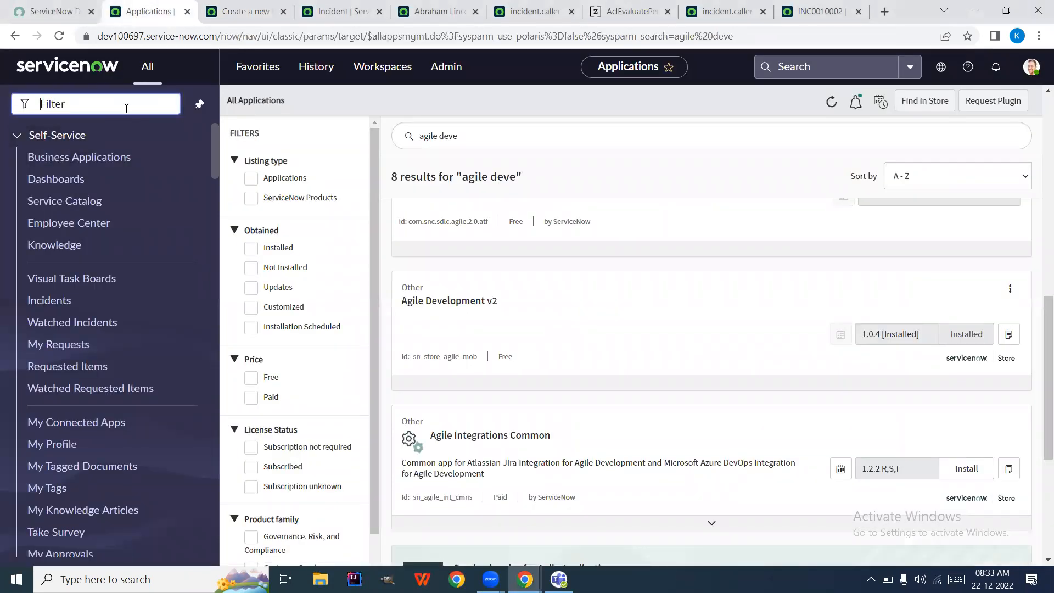
pyautogui.write('users')
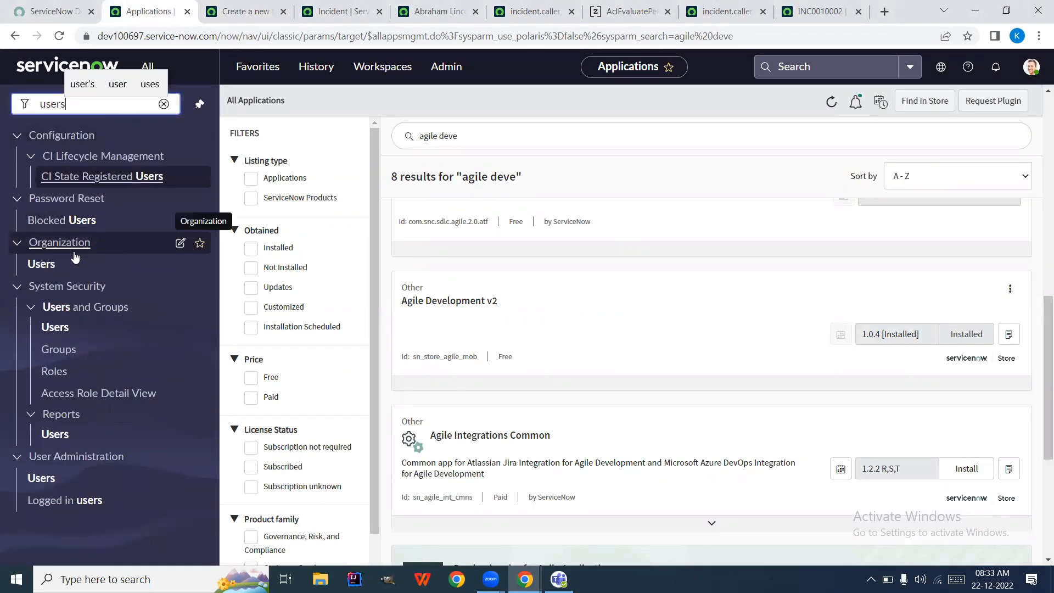
pyautogui.click(45, 266)
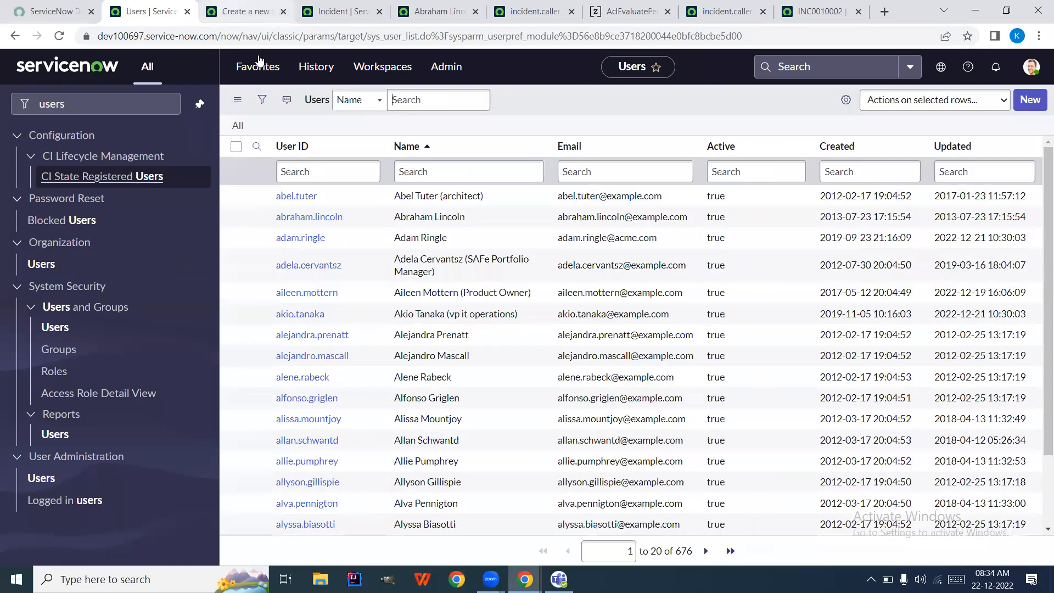
pyautogui.click(246, 11)
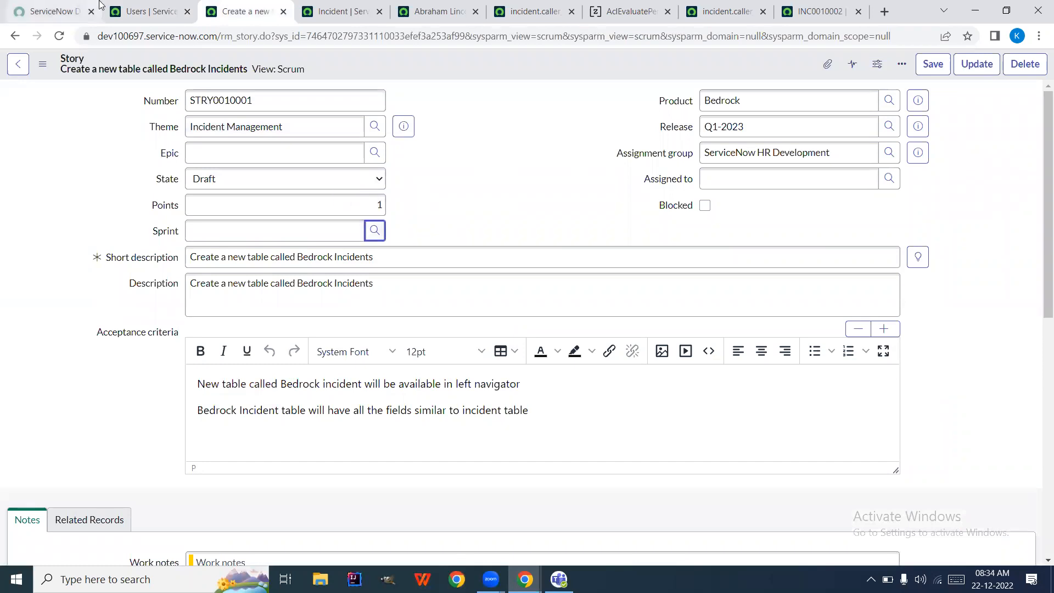
# - Return to the Users list and filter the navigator for "sprint" and "agile" to look through the Agile Development modules
pyautogui.click(144, 11)
pyautogui.click(88, 98)
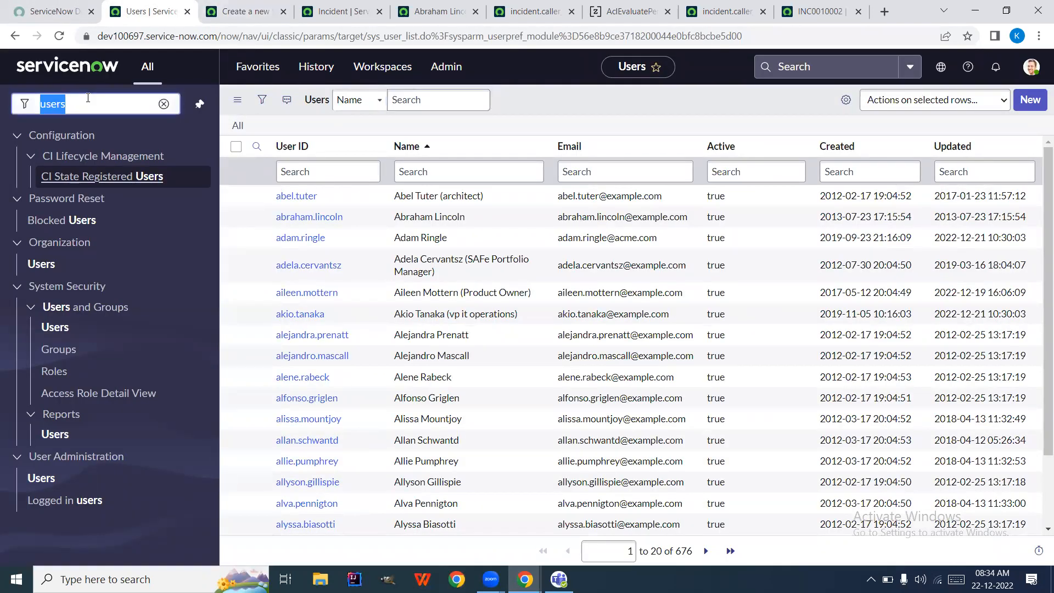
pyautogui.write('sprint')
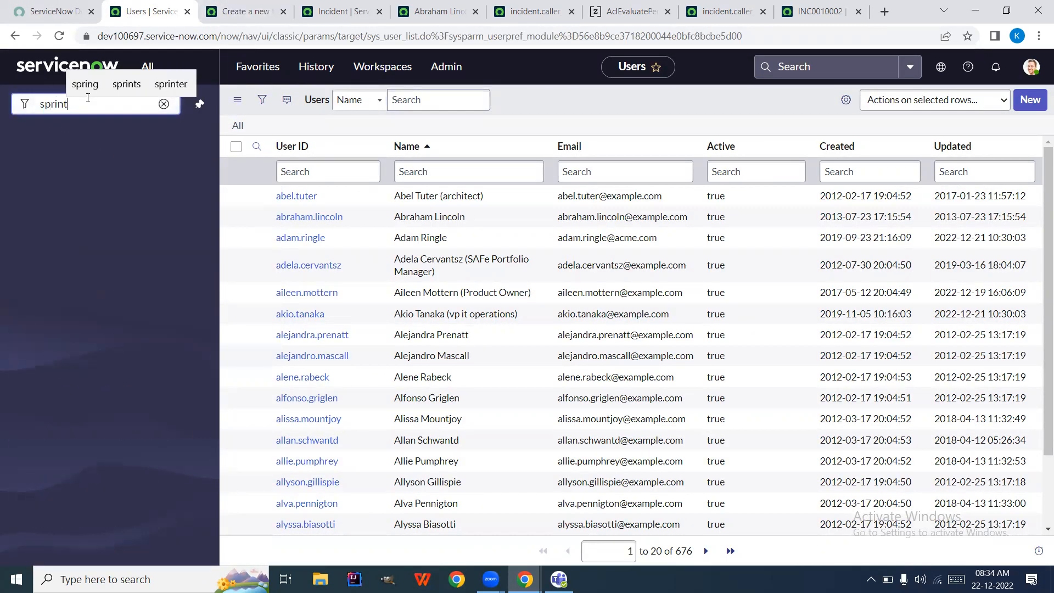
pyautogui.press('BackSpace')
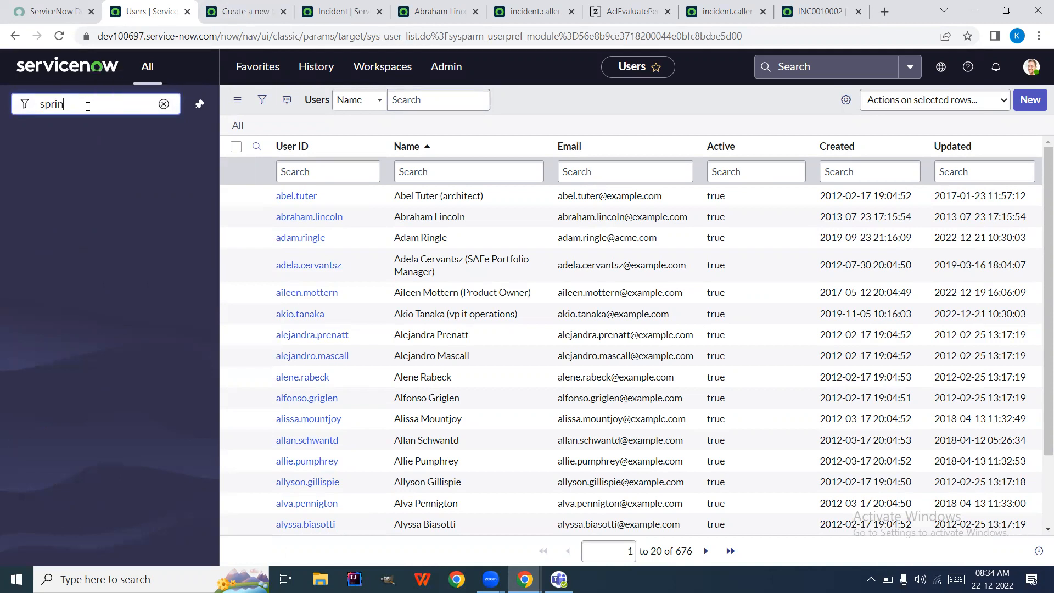
pyautogui.press('BackSpace')
pyautogui.press('BackSpace')
pyautogui.press('BackSpace')
pyautogui.press('BackSpace')
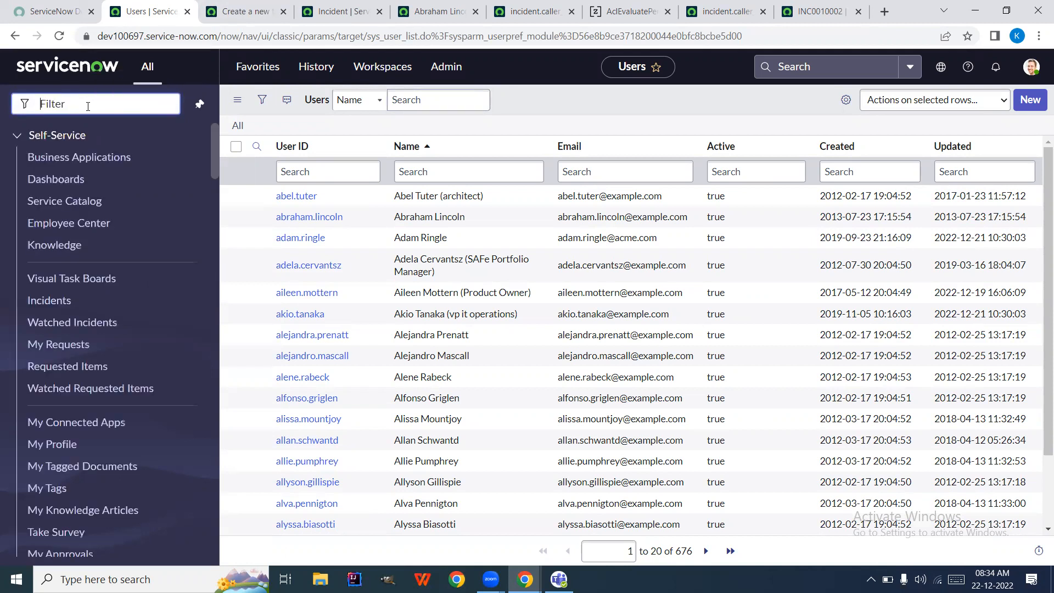
pyautogui.write('agi;')
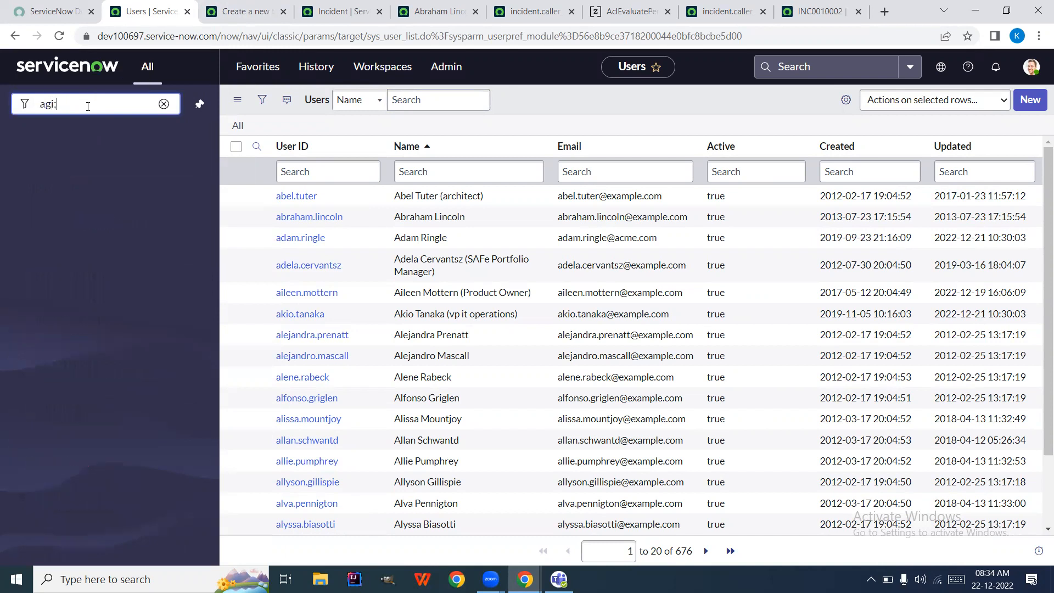
pyautogui.press('BackSpace')
pyautogui.write('le')
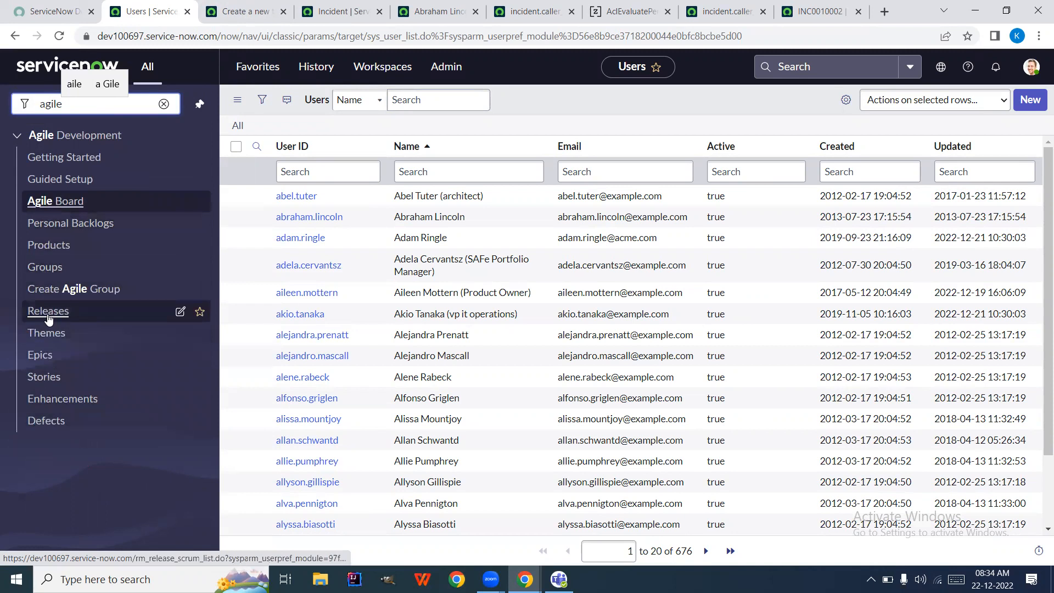
# - Filter the navigator for "acl" and open the system security Access Control (ACL) list
pyautogui.hotkey('ctrl', 'a')
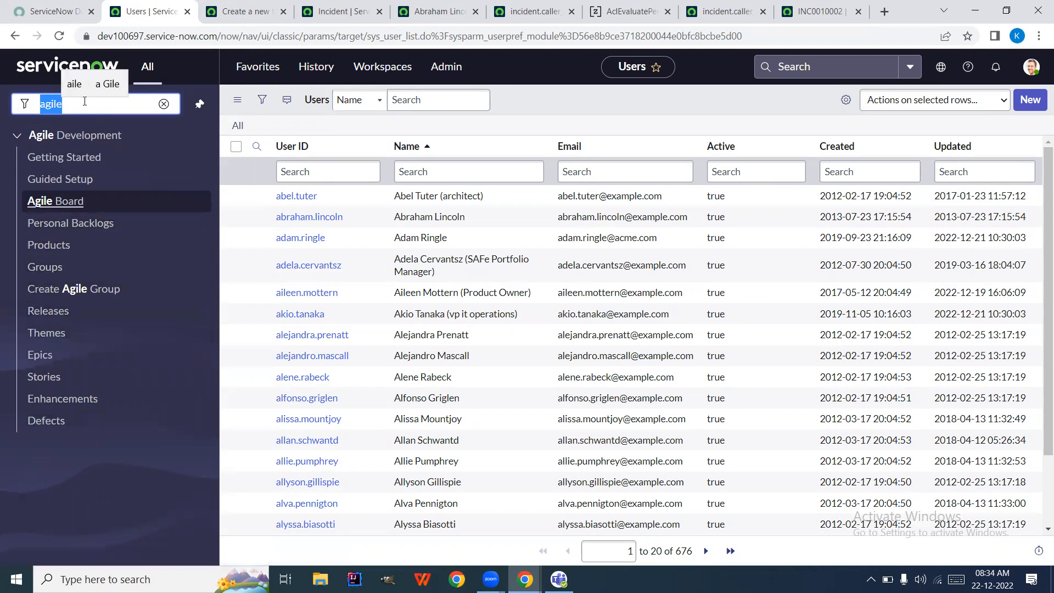
pyautogui.press('BackSpace')
pyautogui.write('acl')
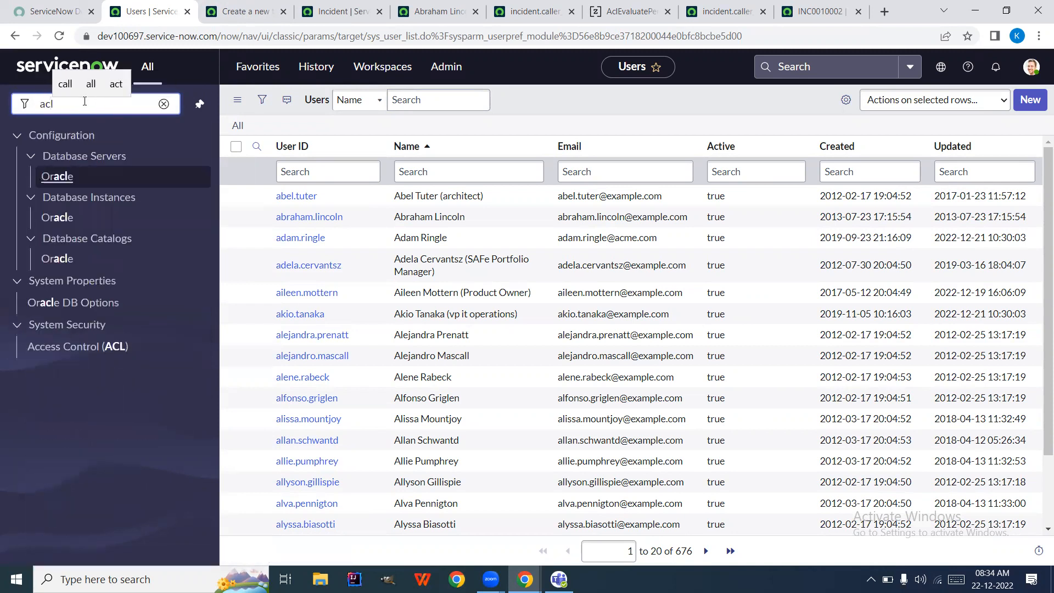
pyautogui.click(61, 347)
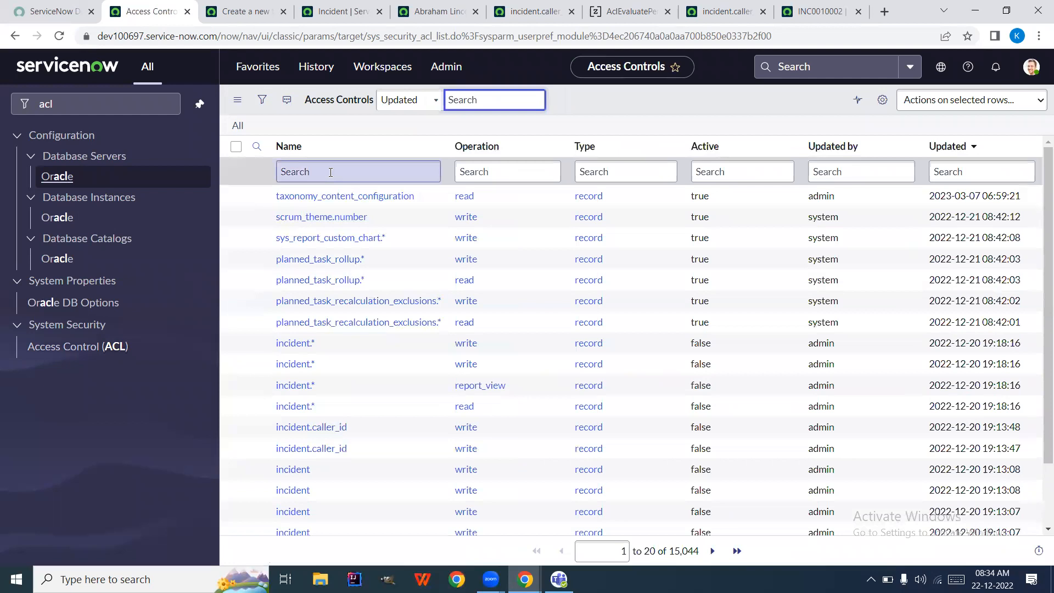
# - Filter the access controls to names starting with "rm_sprint" and to the write operation
pyautogui.write('rm')
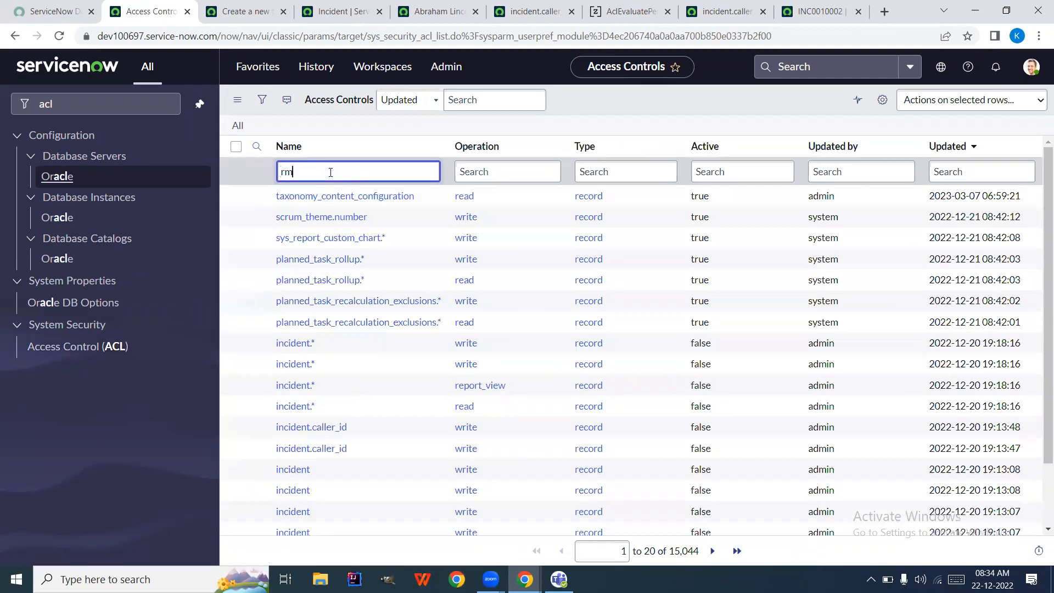
pyautogui.write('_sprint')
pyautogui.press('Return')
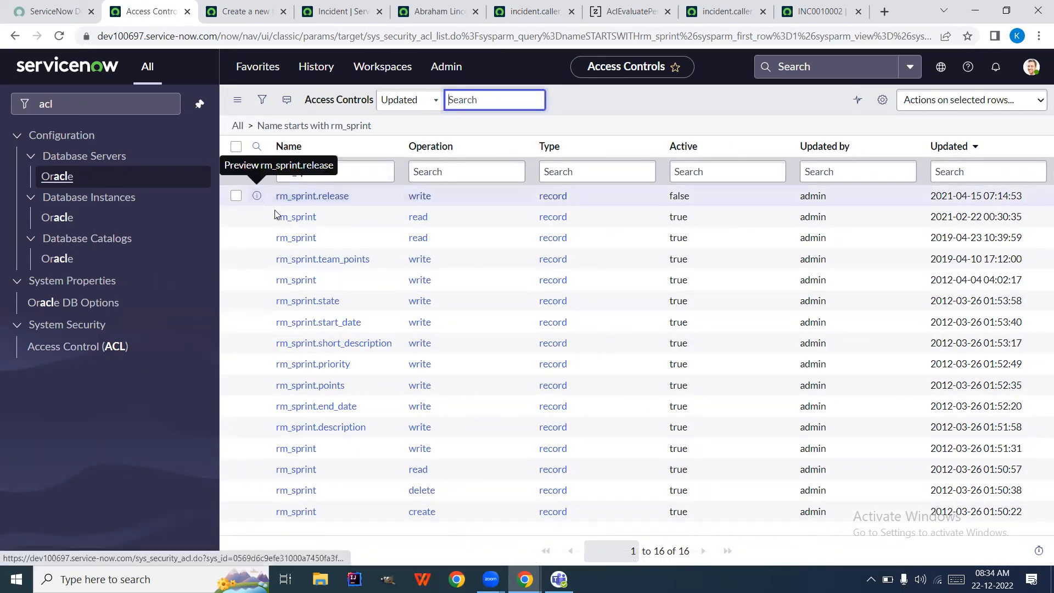
pyautogui.rightClick(445, 258)
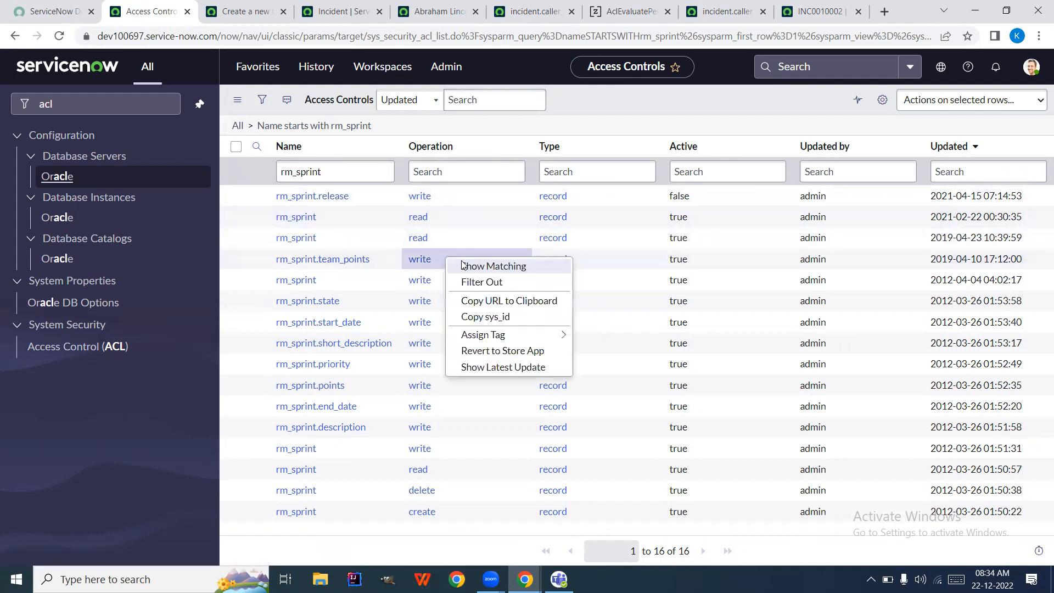
pyautogui.click(463, 266)
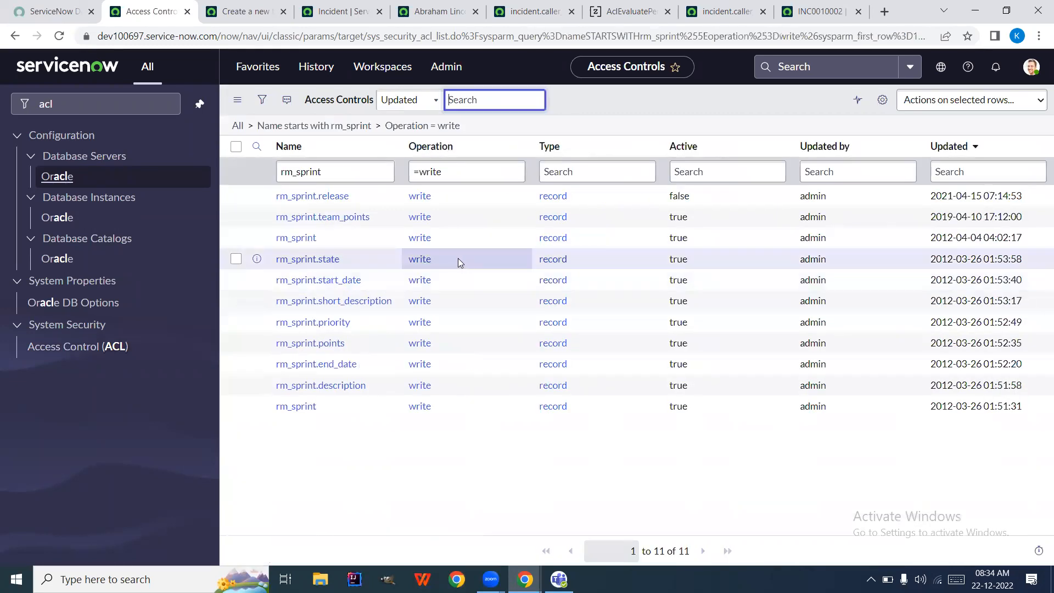
# - Open the active table-level rm_sprint write rule in a new tab, check its required roles and return to the list
pyautogui.middleClick(290, 244)
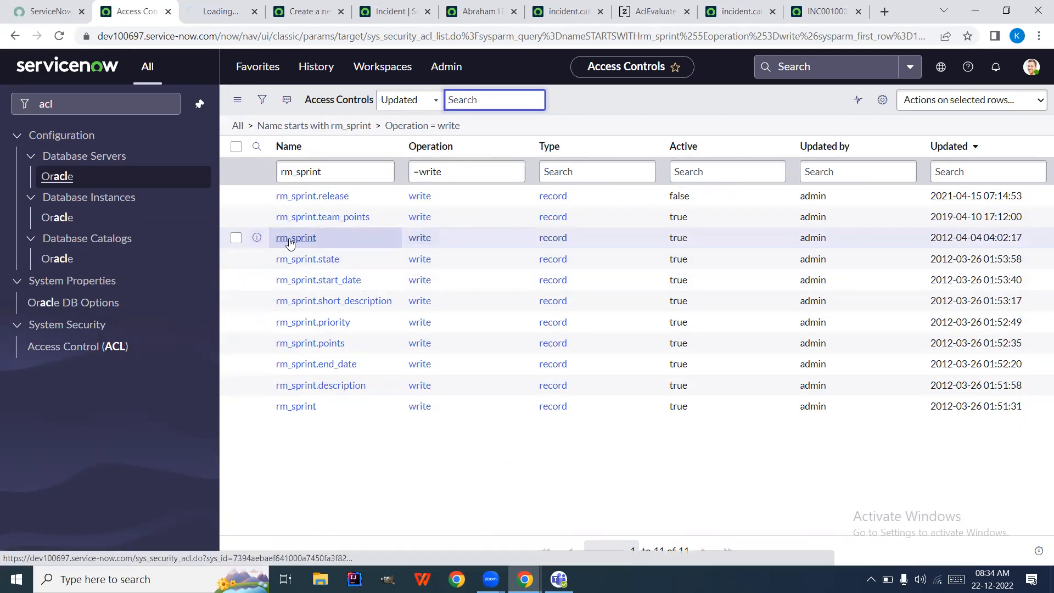
pyautogui.click(208, 12)
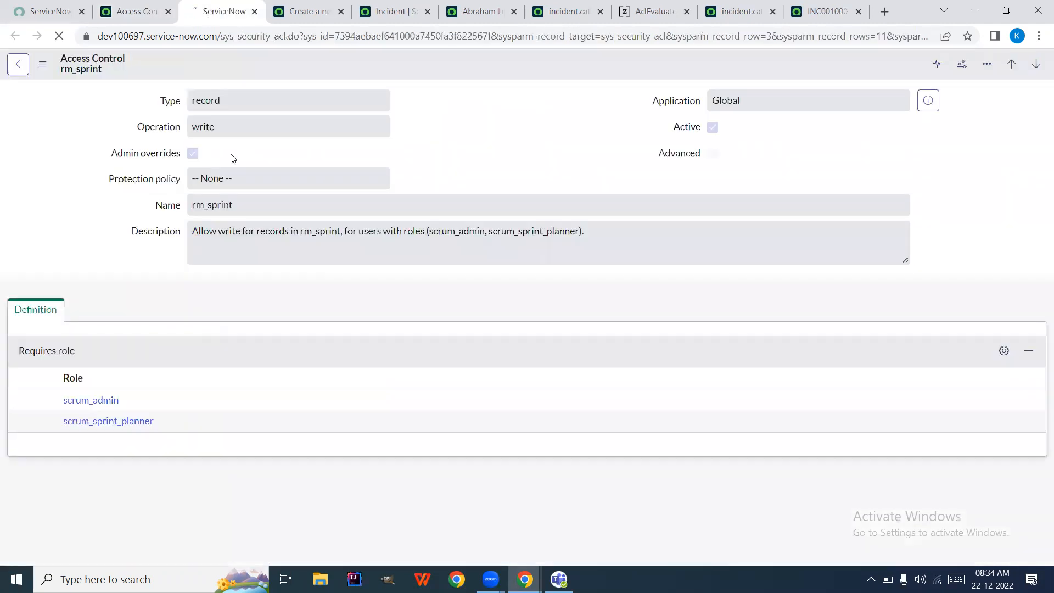
pyautogui.click(151, 7)
# - Filter the navigator for "user" and open the organization's Users list in a new tab
pyautogui.click(89, 101)
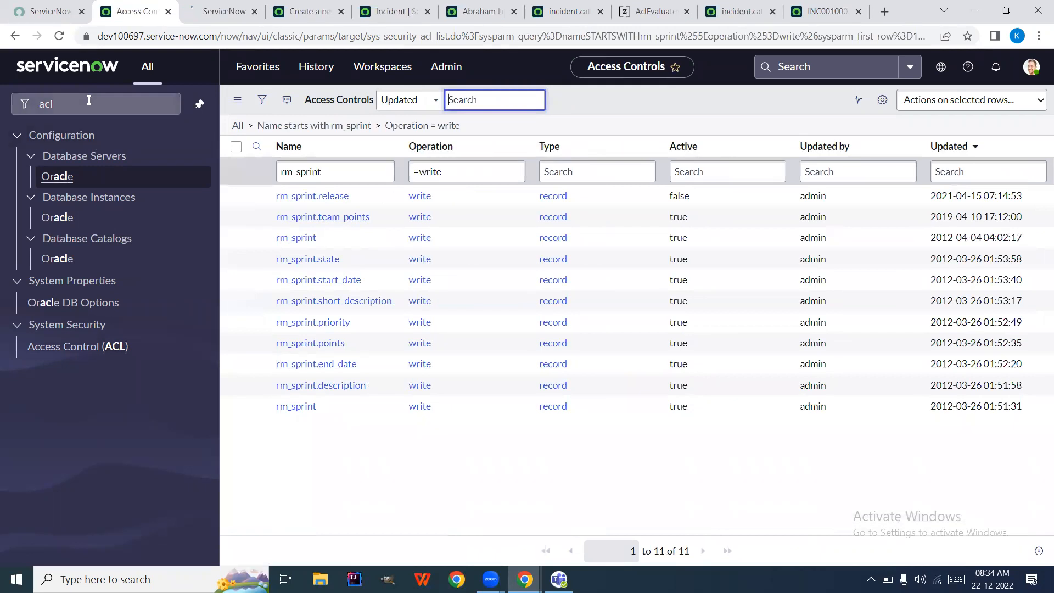
pyautogui.press('BackSpace')
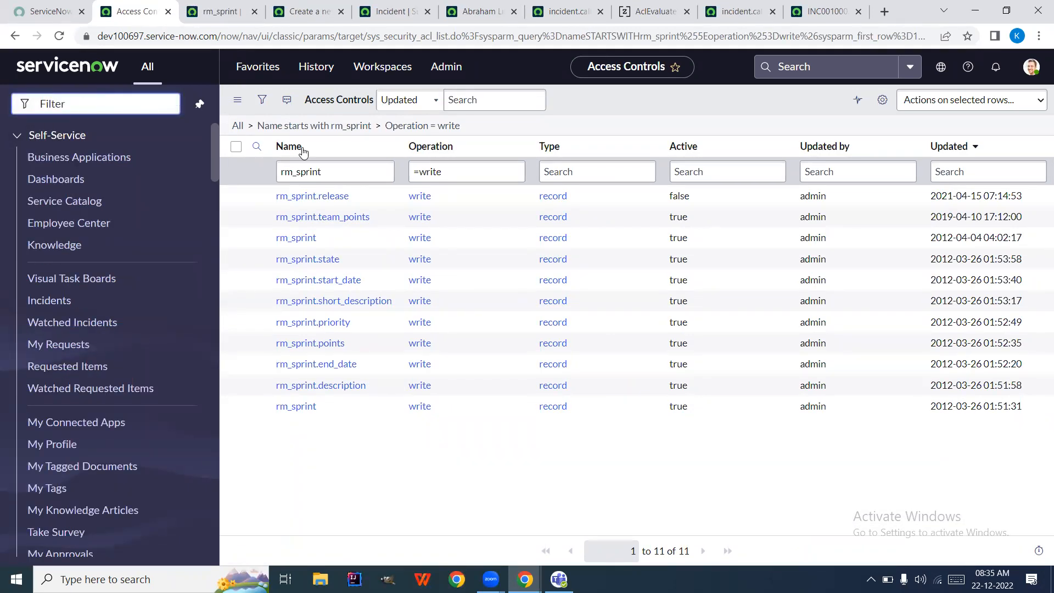
pyautogui.click(340, 169)
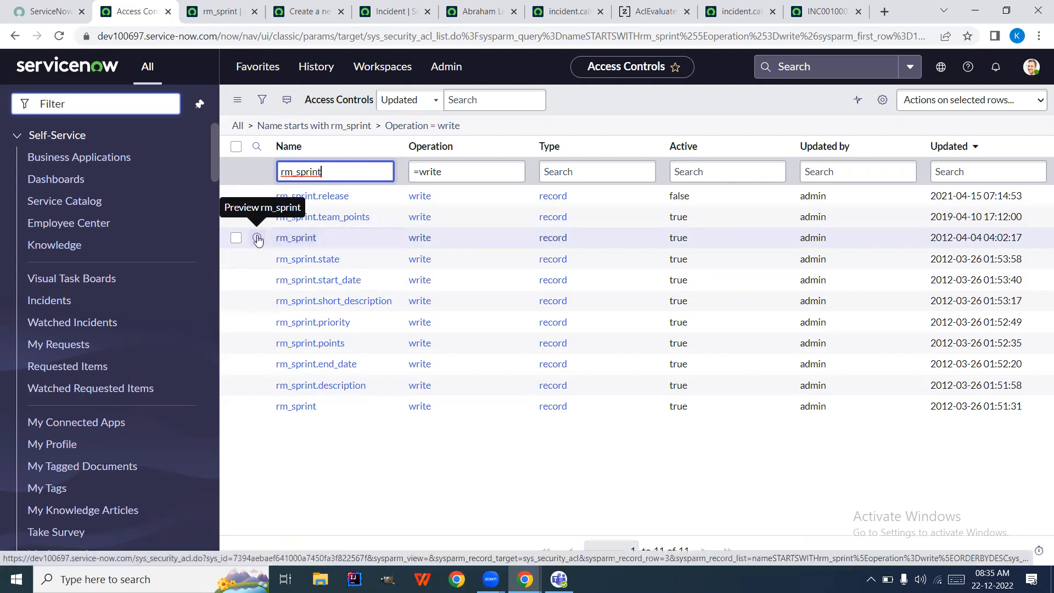
pyautogui.click(122, 98)
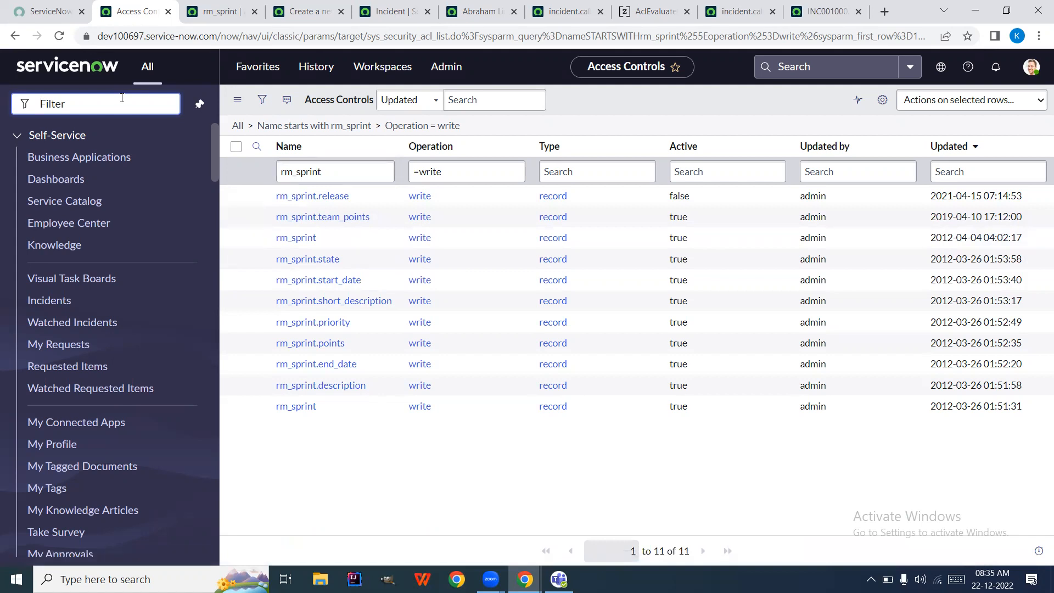
pyautogui.write('us')
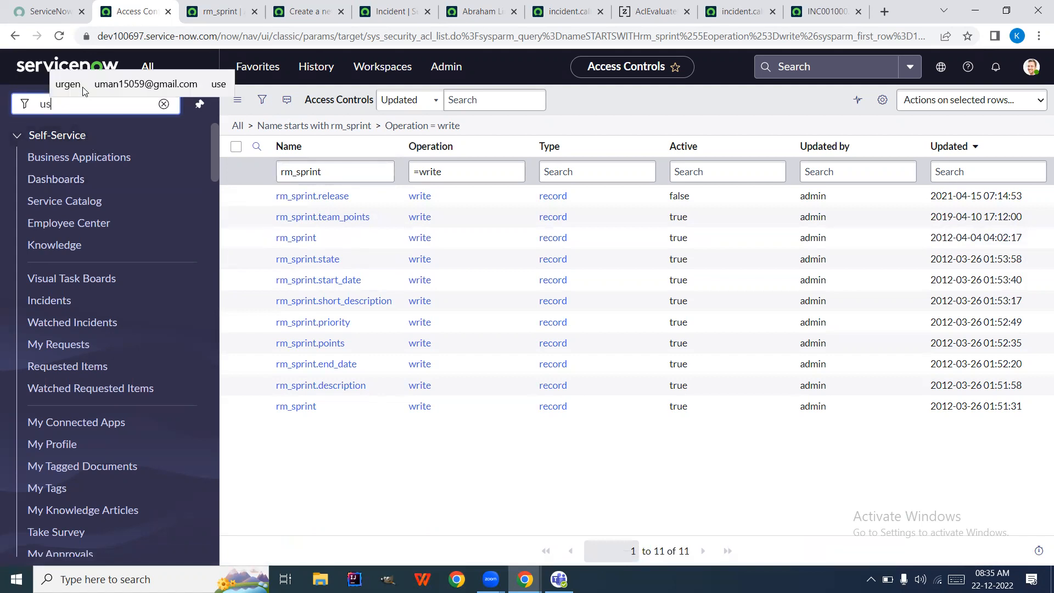
pyautogui.write('er')
pyautogui.scroll(-1, 55, 220)
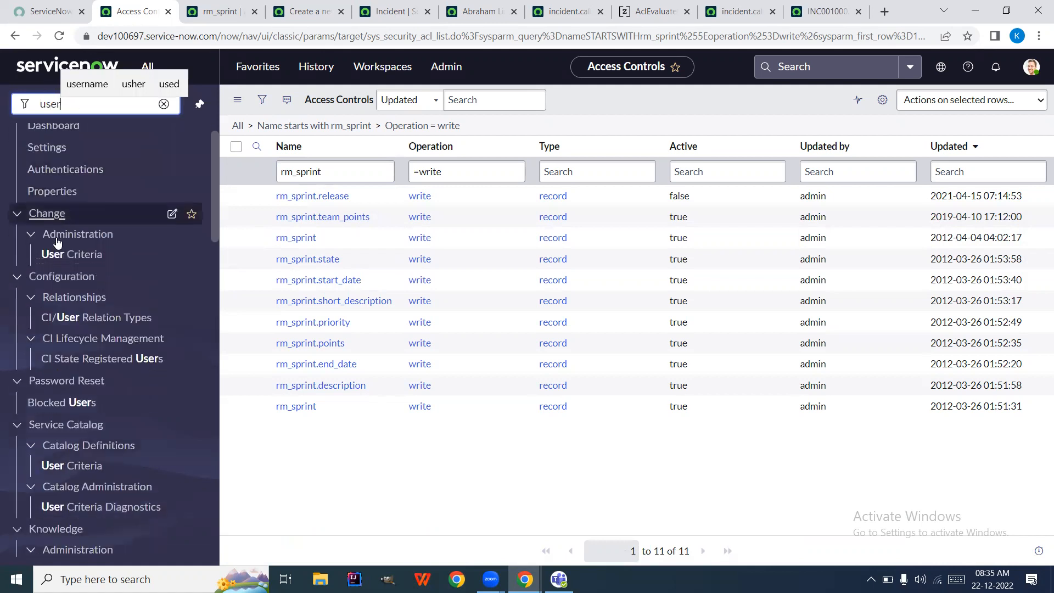
pyautogui.scroll(-7, 56, 242)
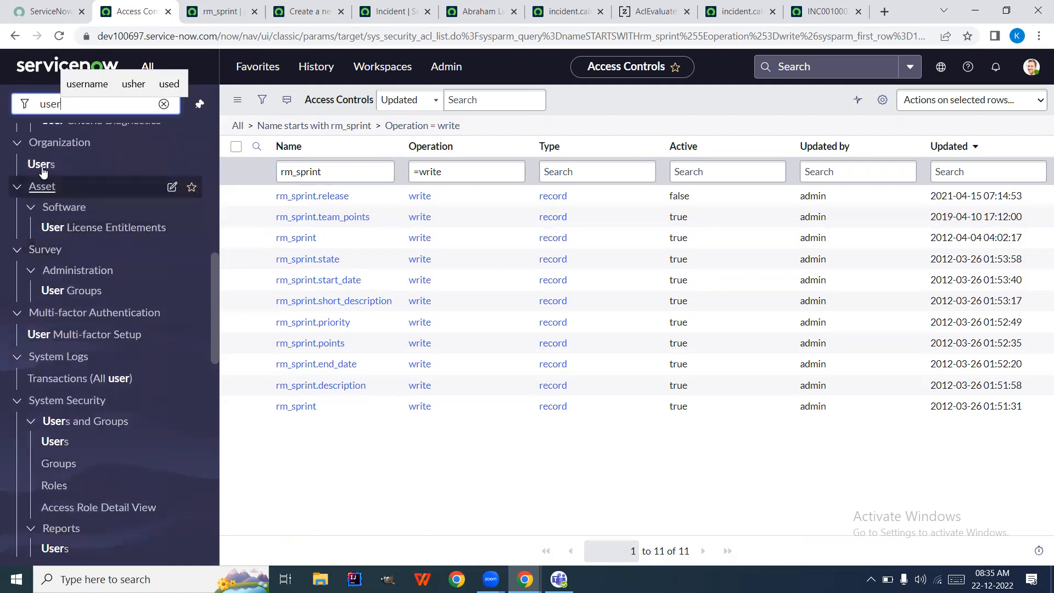
pyautogui.rightClick(39, 168)
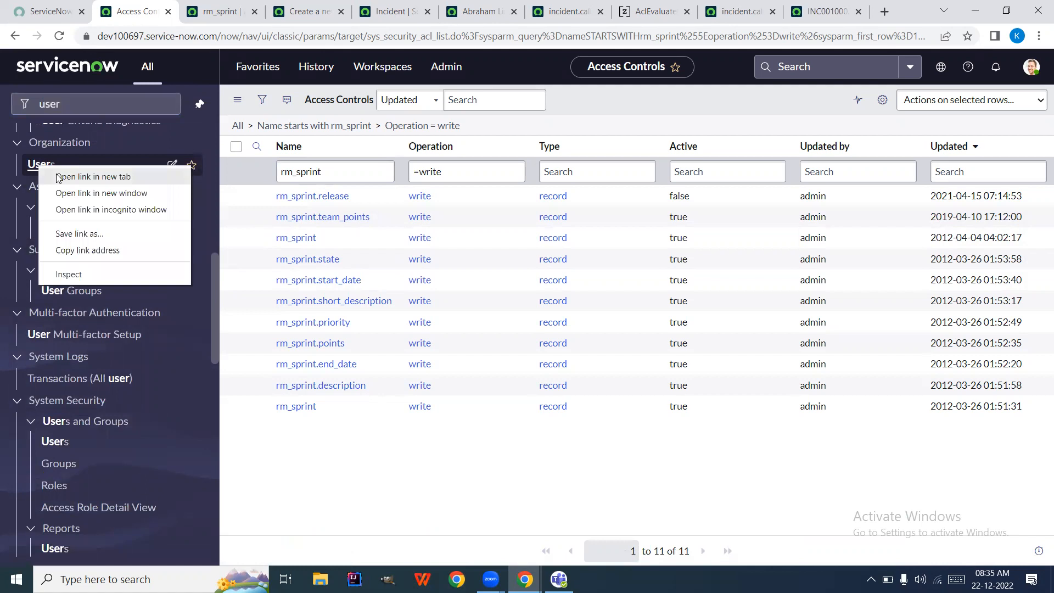
pyautogui.click(57, 175)
pyautogui.click(275, 11)
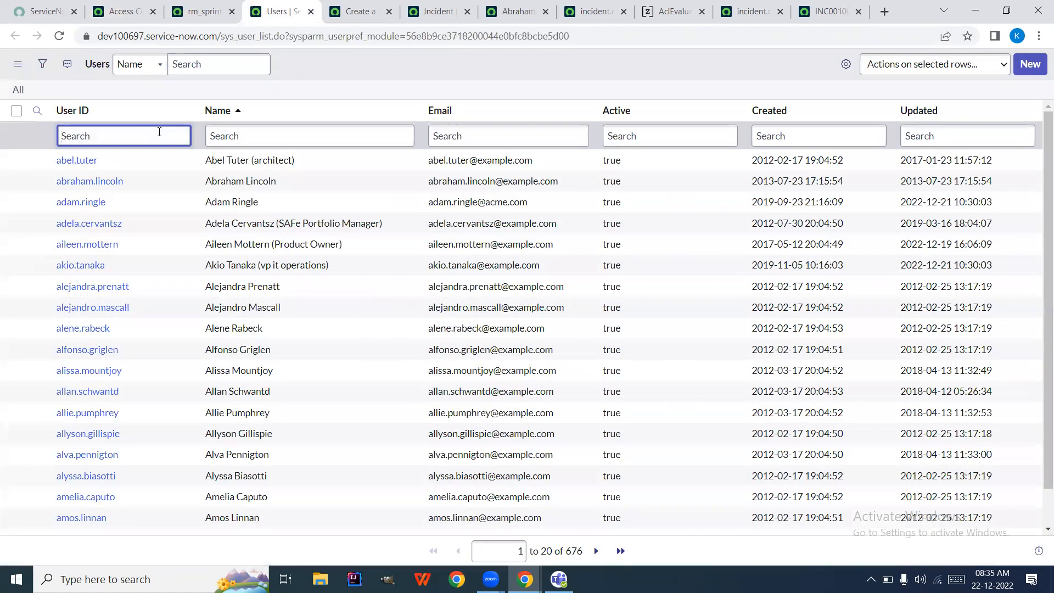
# - Filter the users by the user ID "admin" and open the matching user record
pyautogui.write('sy')
pyautogui.press('BackSpace')
pyautogui.press('BackSpace')
pyautogui.press('BackSpace')
pyautogui.write('ad')
pyautogui.press('Return')
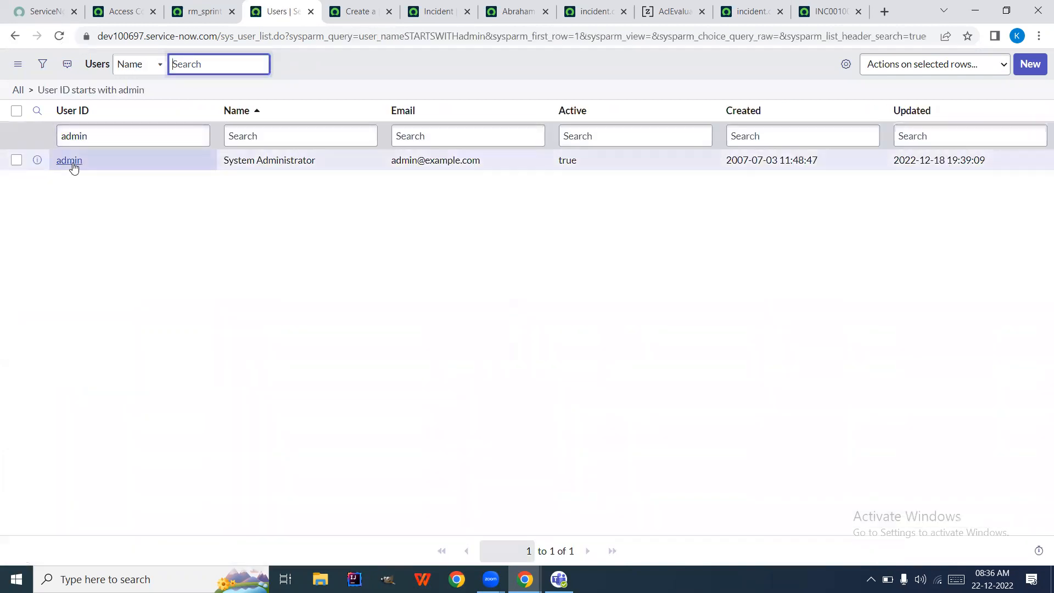
pyautogui.click(73, 163)
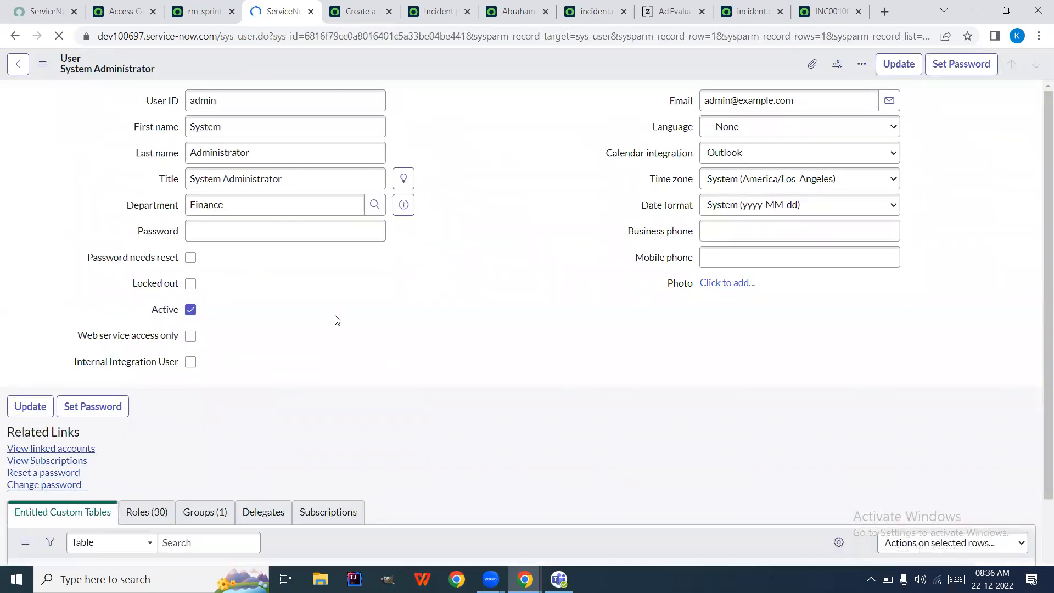
# - Find "scrum" roles for the admin user, add scrum_admin to the roles list and save
pyautogui.scroll(-3, 337, 321)
pyautogui.moveTo(337, 320); pyautogui.dragTo(175, 348)
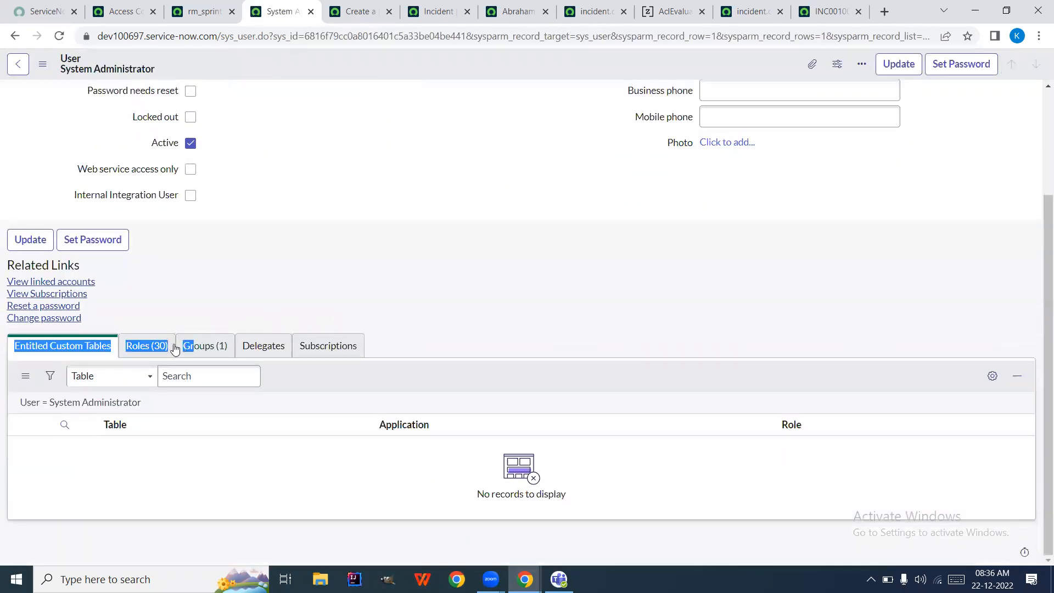
pyautogui.click(150, 351)
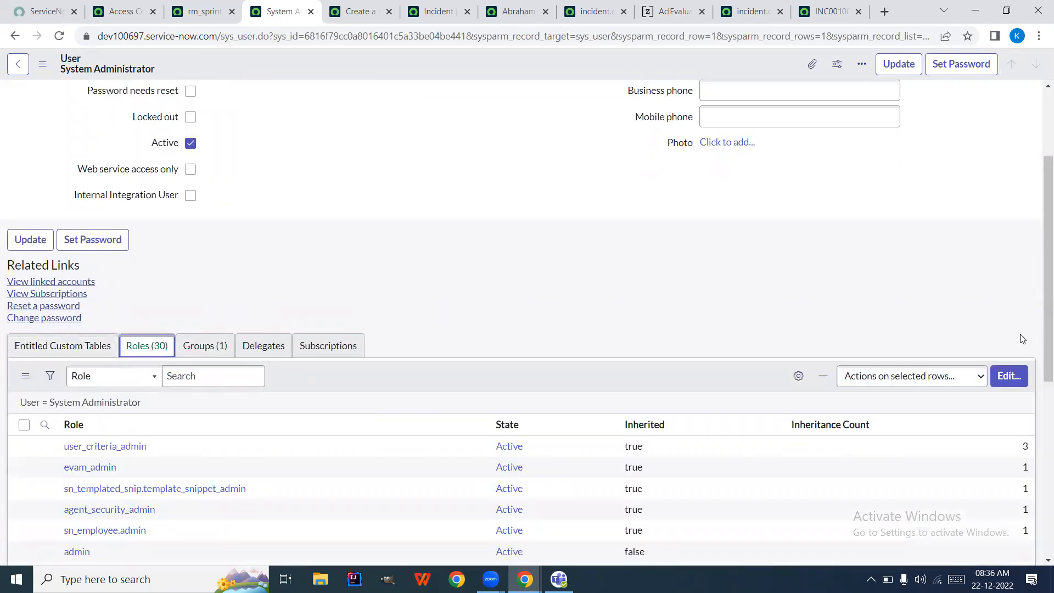
pyautogui.click(1009, 377)
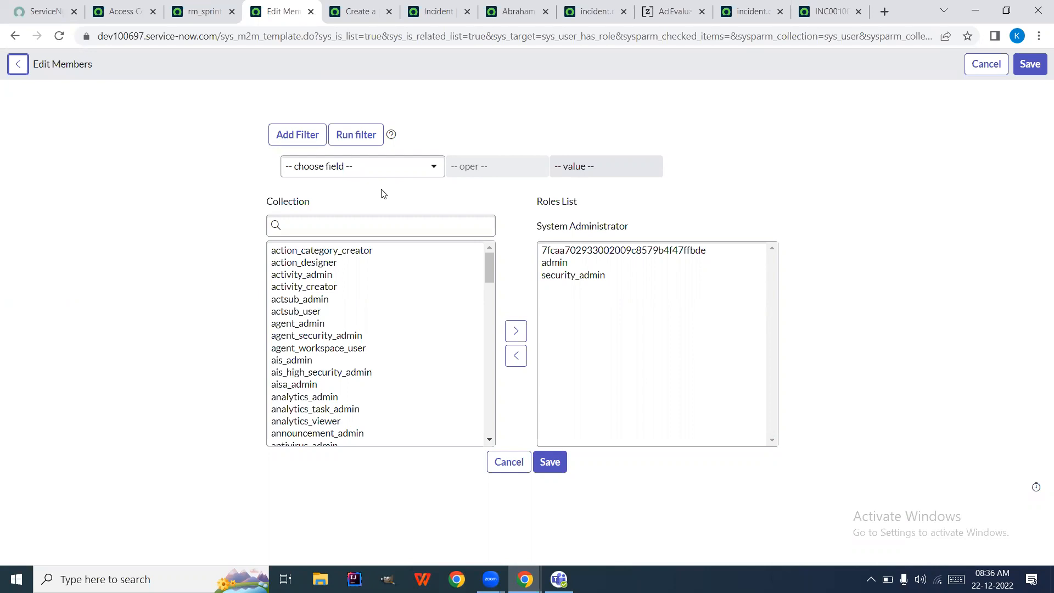
pyautogui.click(348, 224)
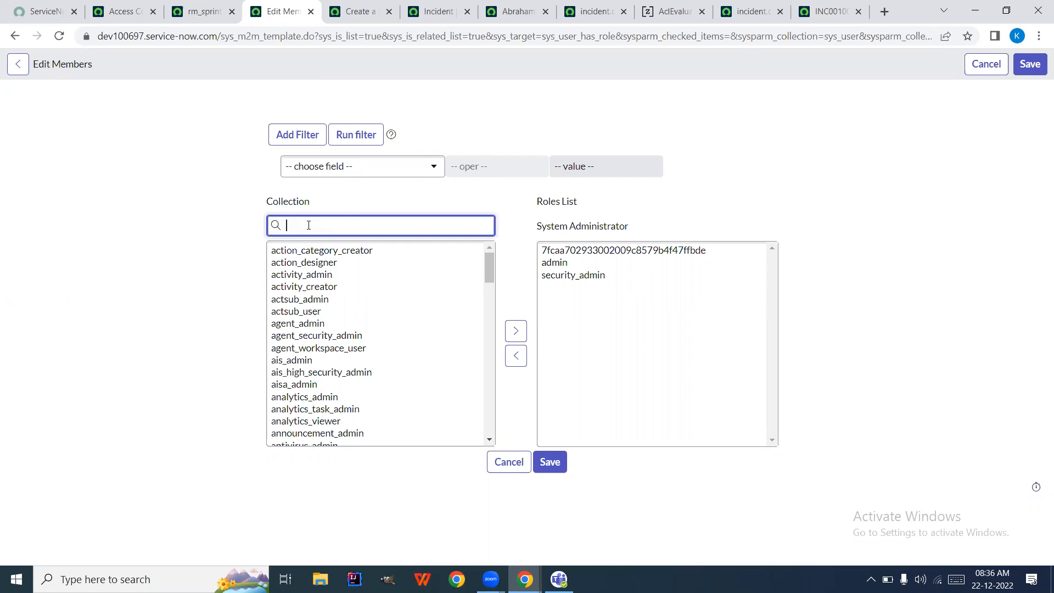
pyautogui.write('scrum')
pyautogui.click(322, 250)
pyautogui.click(526, 340)
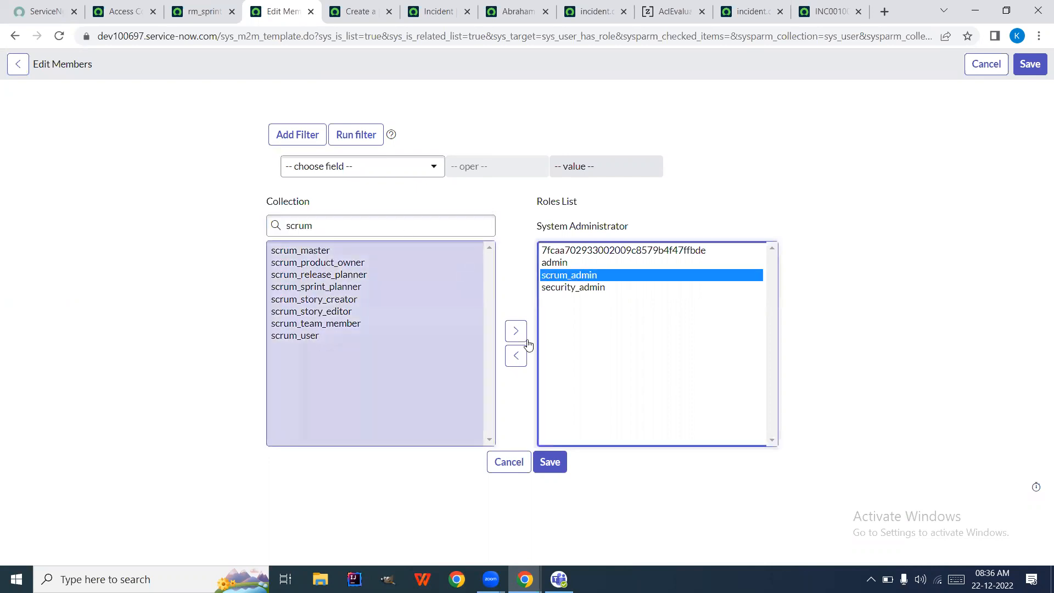
pyautogui.click(550, 463)
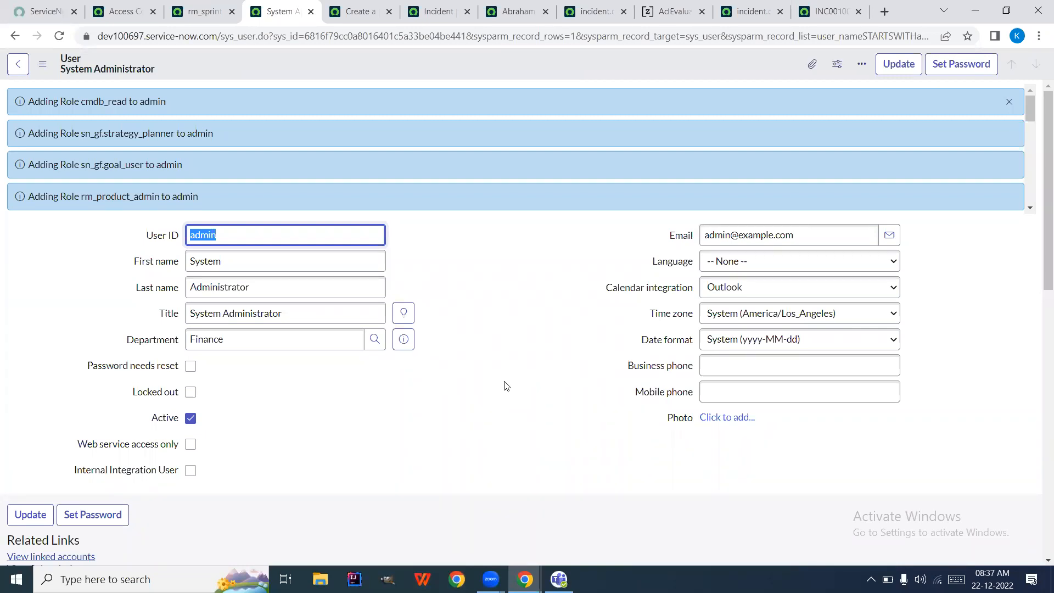
# - Review the admin user's updated roles and return to the rm_sprint write access control
pyautogui.scroll(-8, 506, 386)
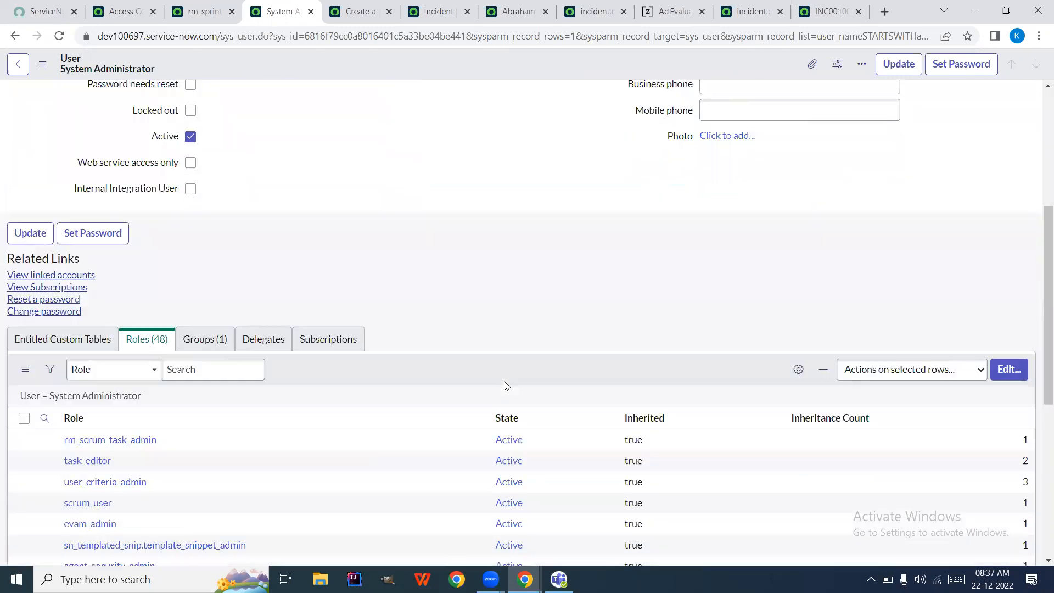
pyautogui.click(123, 8)
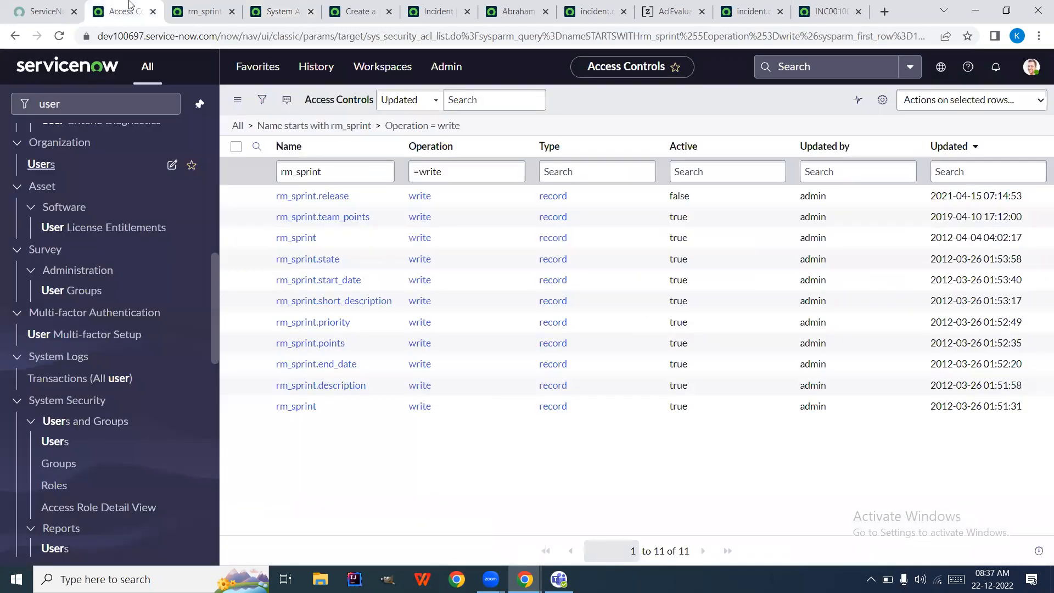
pyautogui.click(195, 6)
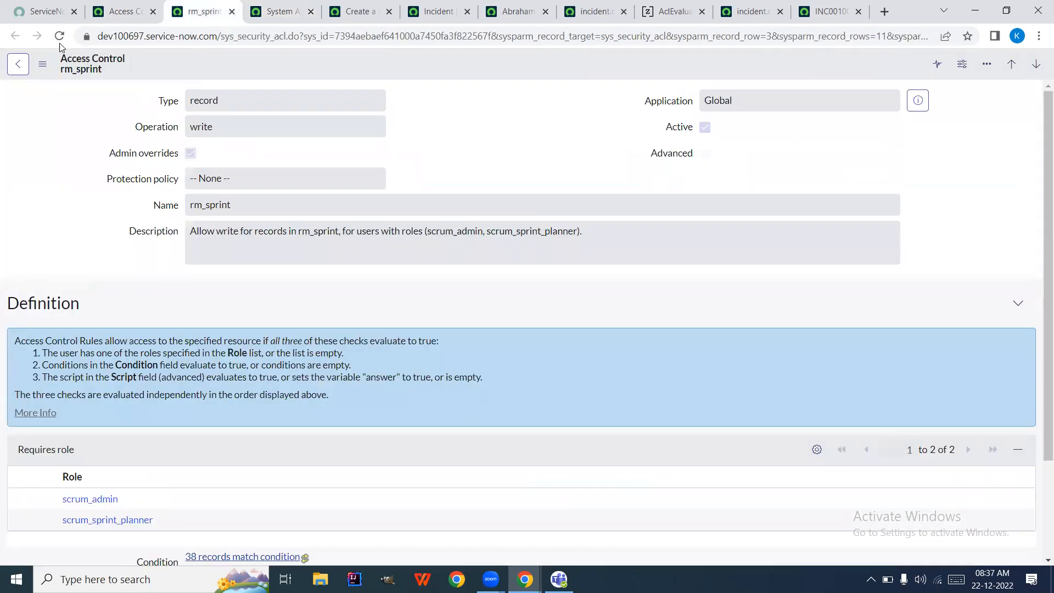
# - Return to the Access Controls page and open the story table's list through the navigator with rm_story.LIST
pyautogui.click(122, 11)
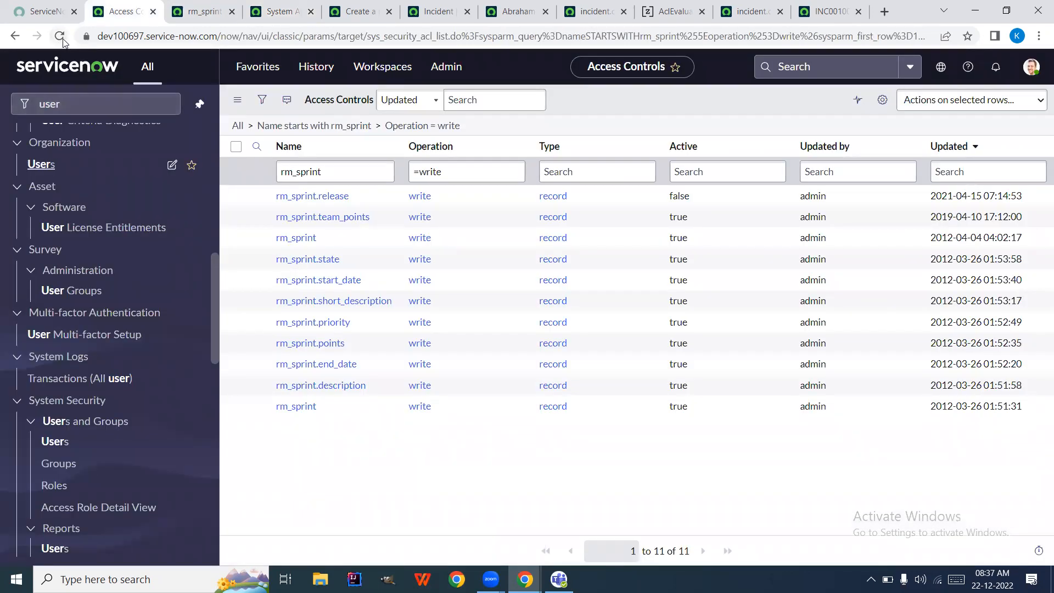
pyautogui.click(278, 131)
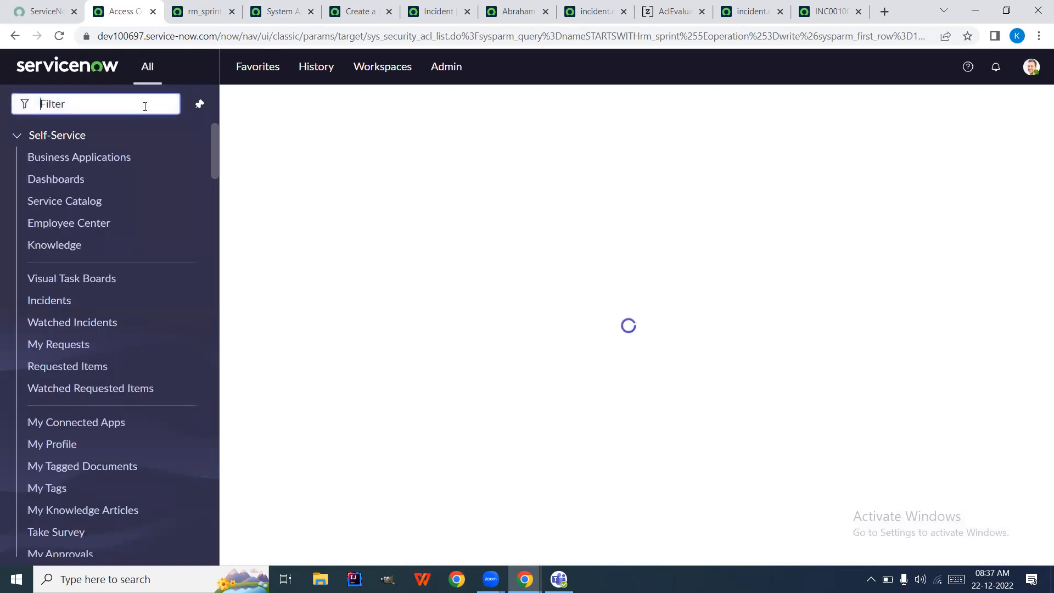
pyautogui.write('sprint')
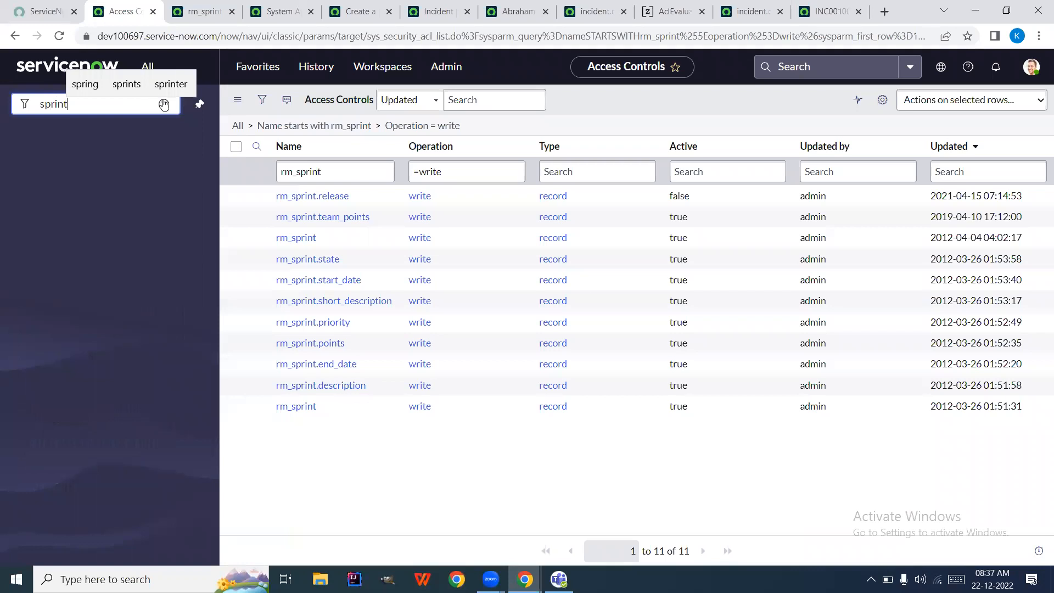
pyautogui.click(164, 104)
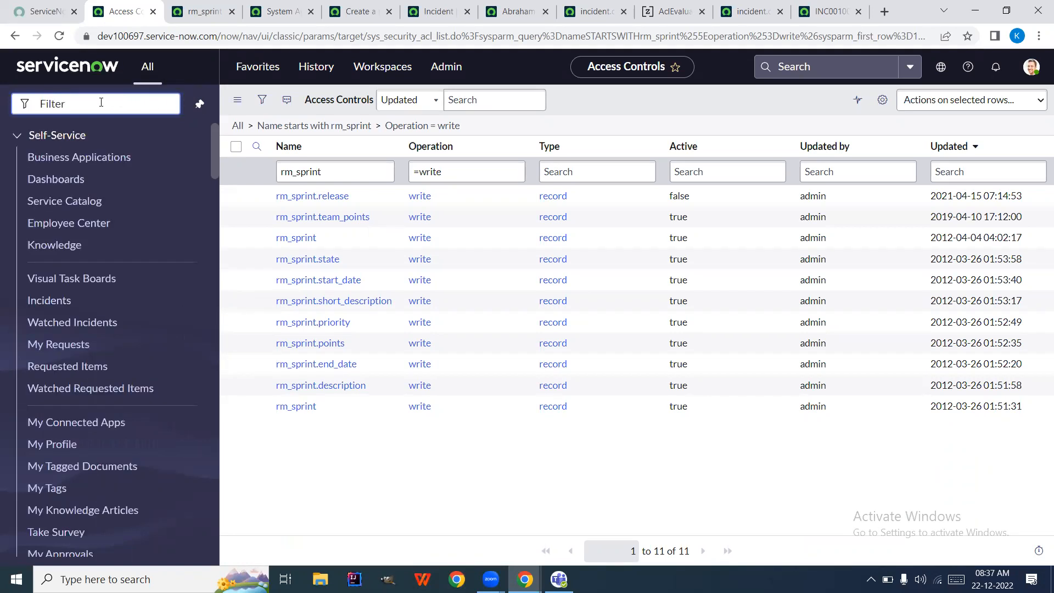
pyautogui.write('rm_')
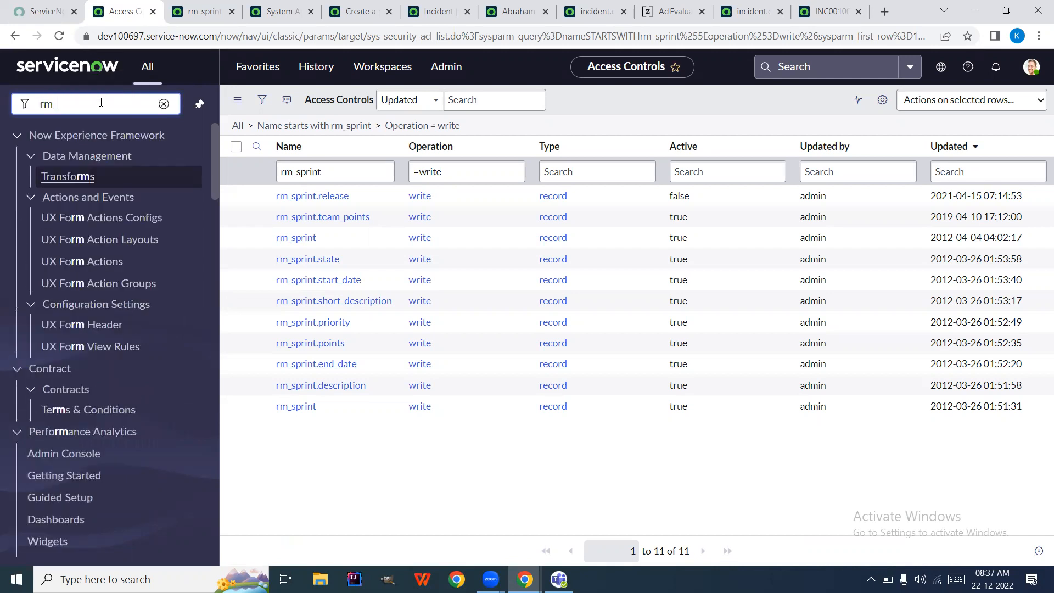
pyautogui.write('stor')
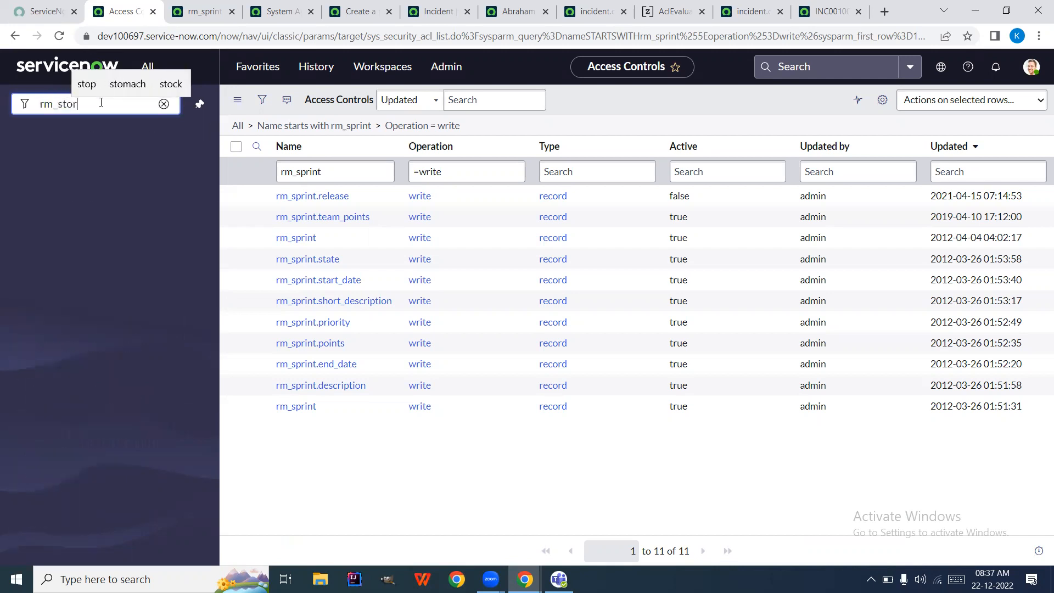
pyautogui.write('y.LIST')
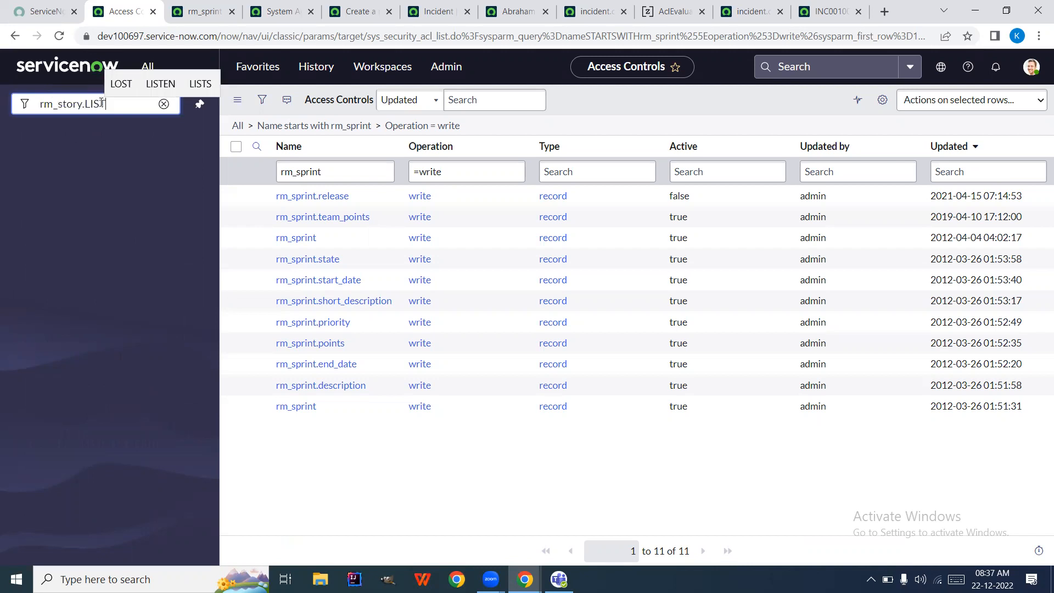
pyautogui.press('Return')
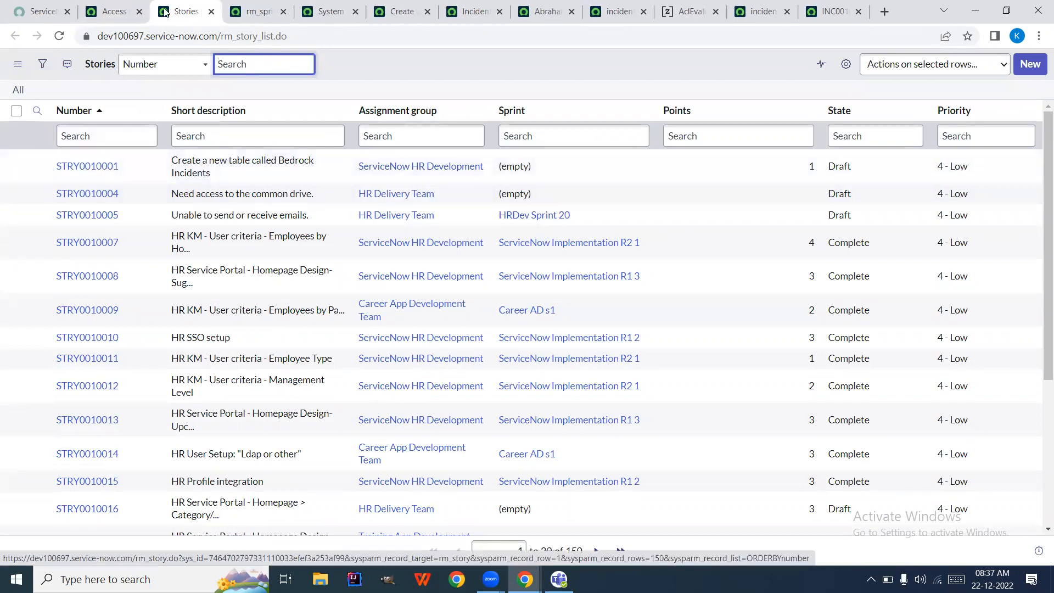
# - Open the sprint table's list from the Access Controls page's navigator with rm_sprint.LIST
pyautogui.click(109, 11)
pyautogui.write('rm+sprint')
pyautogui.press('BackSpace')
pyautogui.press('BackSpace')
pyautogui.press('BackSpace')
pyautogui.press('BackSpace')
pyautogui.press('BackSpace')
pyautogui.press('BackSpace')
pyautogui.press('BackSpace')
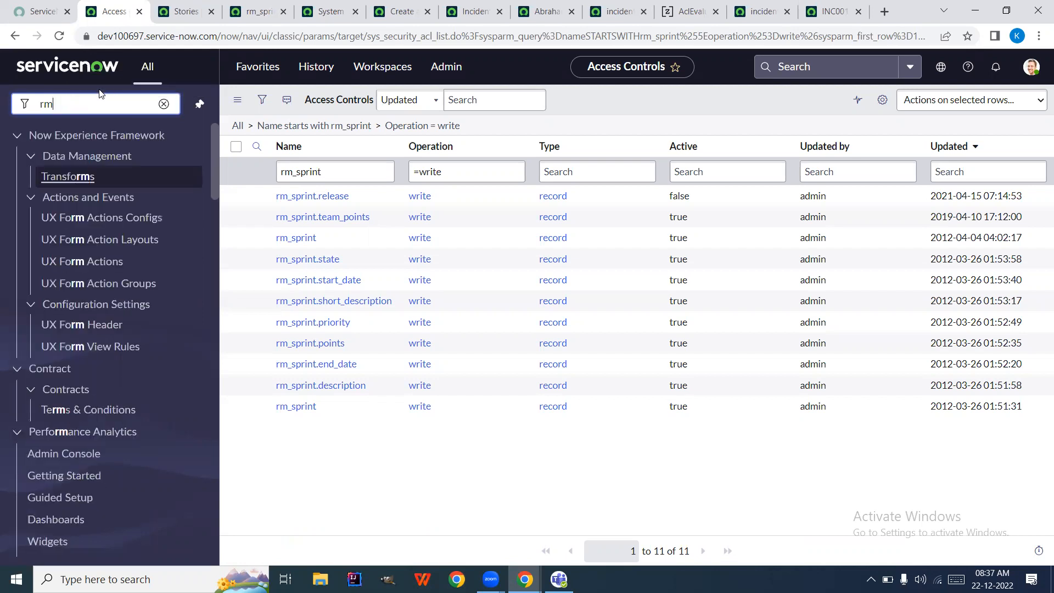
pyautogui.write('_sprint')
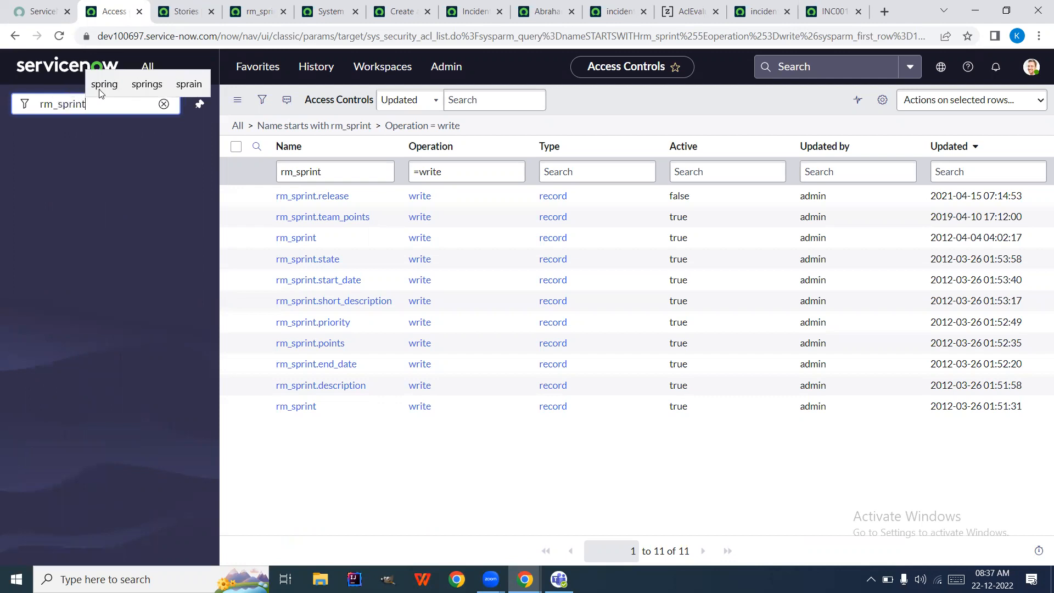
pyautogui.write('.LIST')
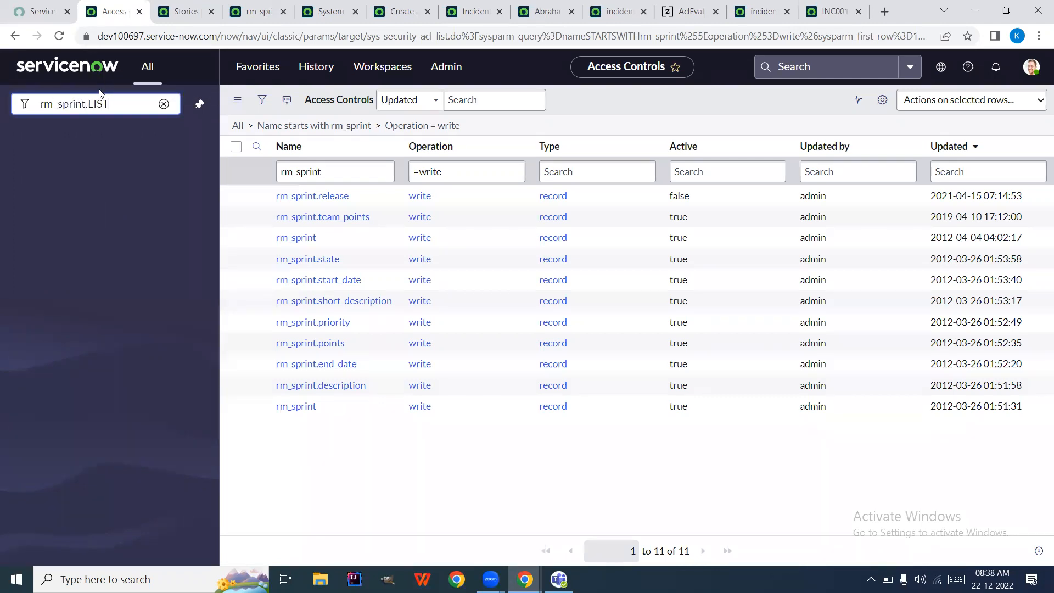
pyautogui.press('Return')
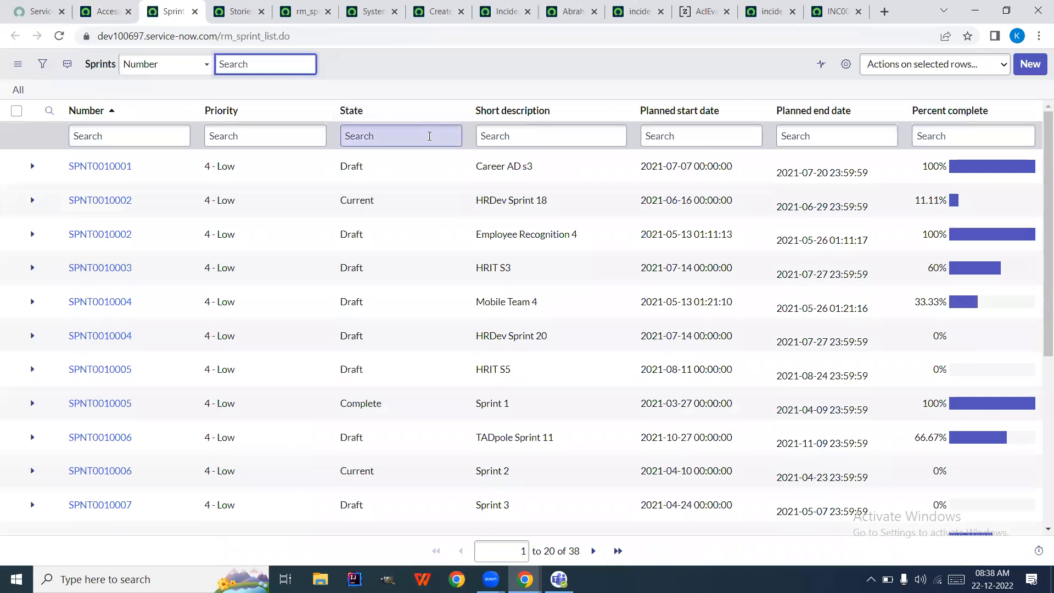
# - Start a new sprint record and set its short description to "Sprint 1"
pyautogui.click(1023, 71)
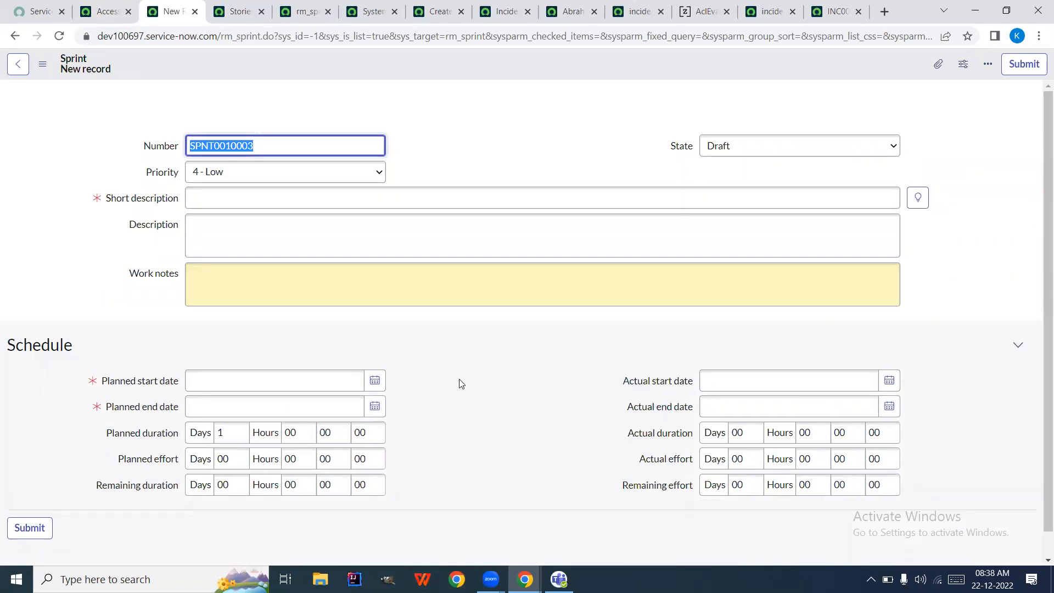
pyautogui.scroll(-1, 461, 364)
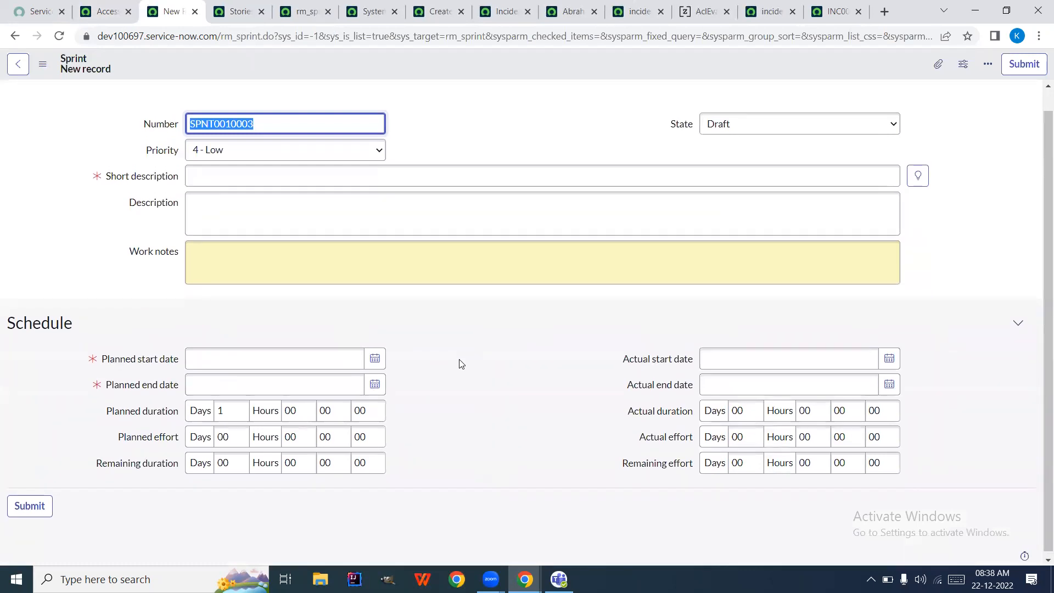
pyautogui.scroll(1, 461, 364)
pyautogui.scroll(-1, 461, 364)
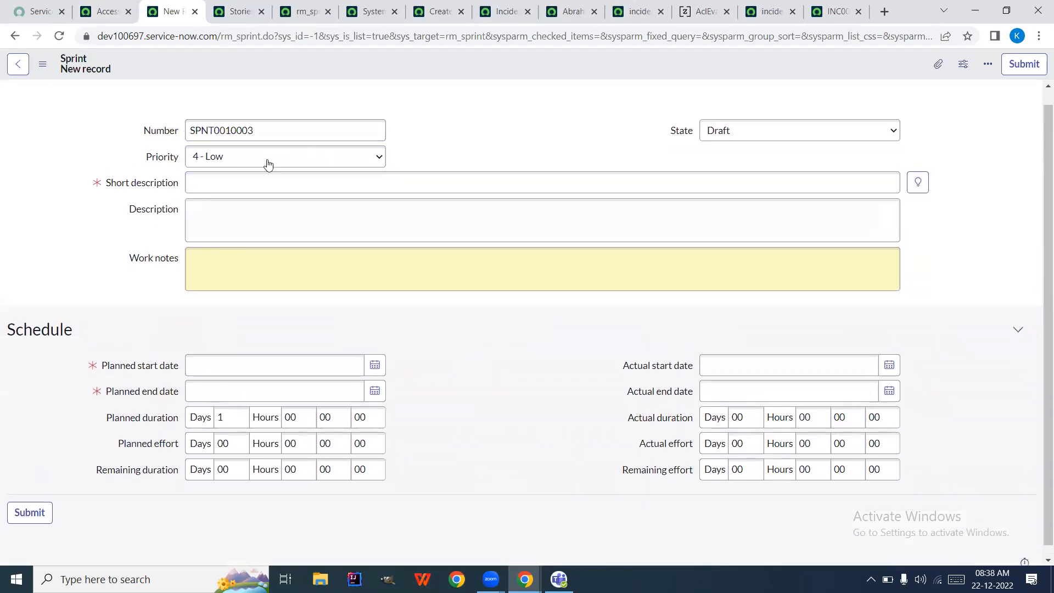
pyautogui.click(251, 183)
pyautogui.write('S')
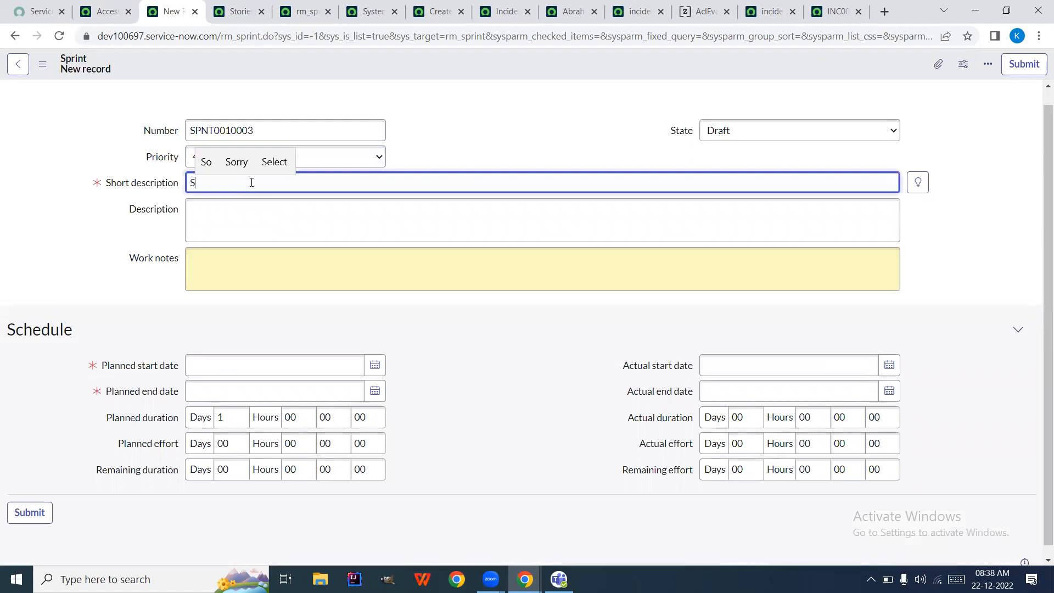
pyautogui.write('print 1')
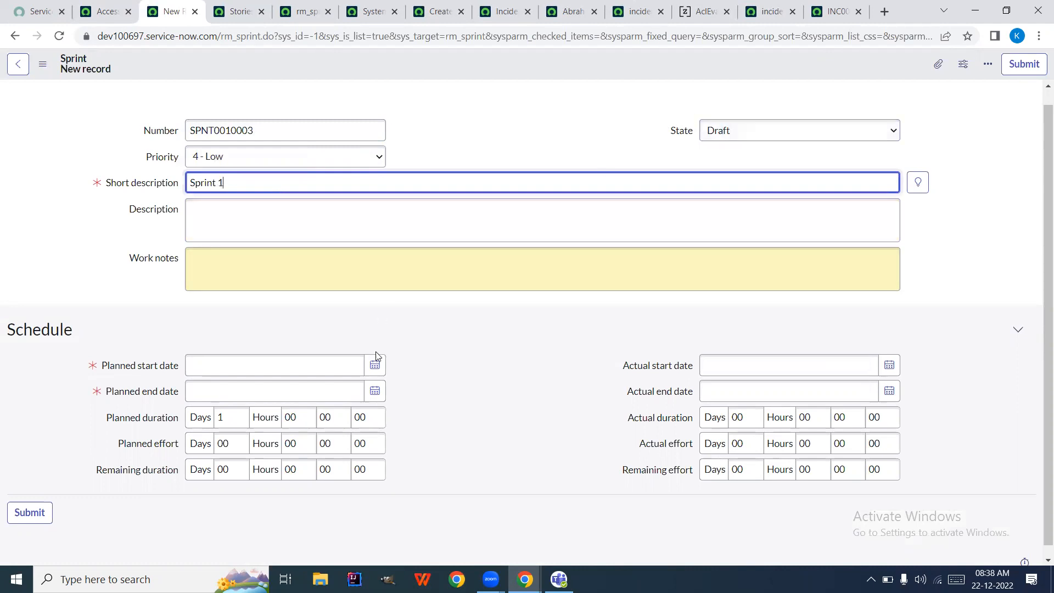
# - Set the sprint's planned start date to 2022-11-28 and its planned end date to 2022-12-18
pyautogui.click(374, 365)
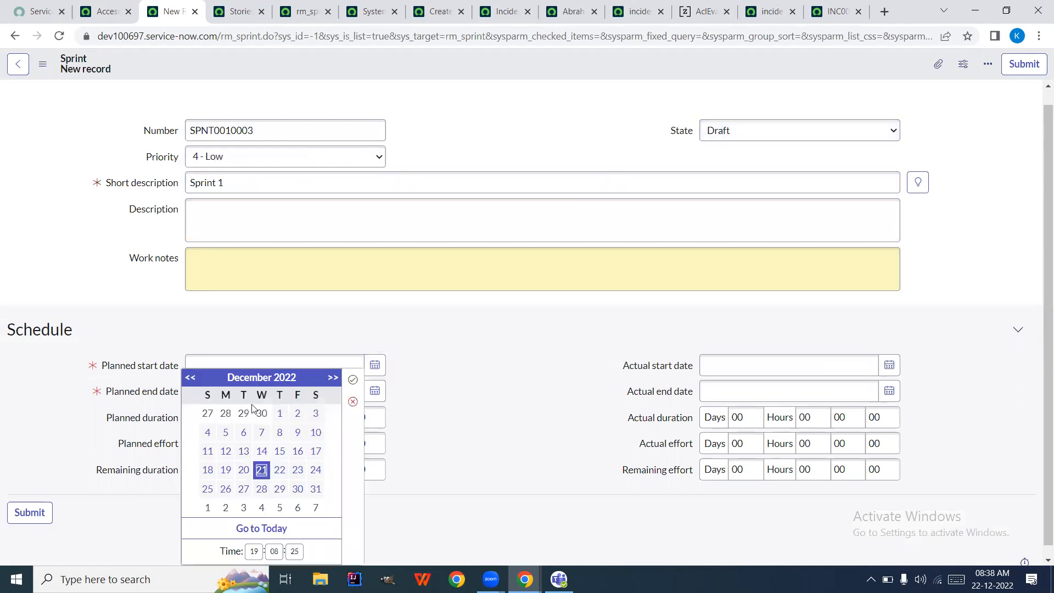
pyautogui.click(190, 377)
pyautogui.click(225, 488)
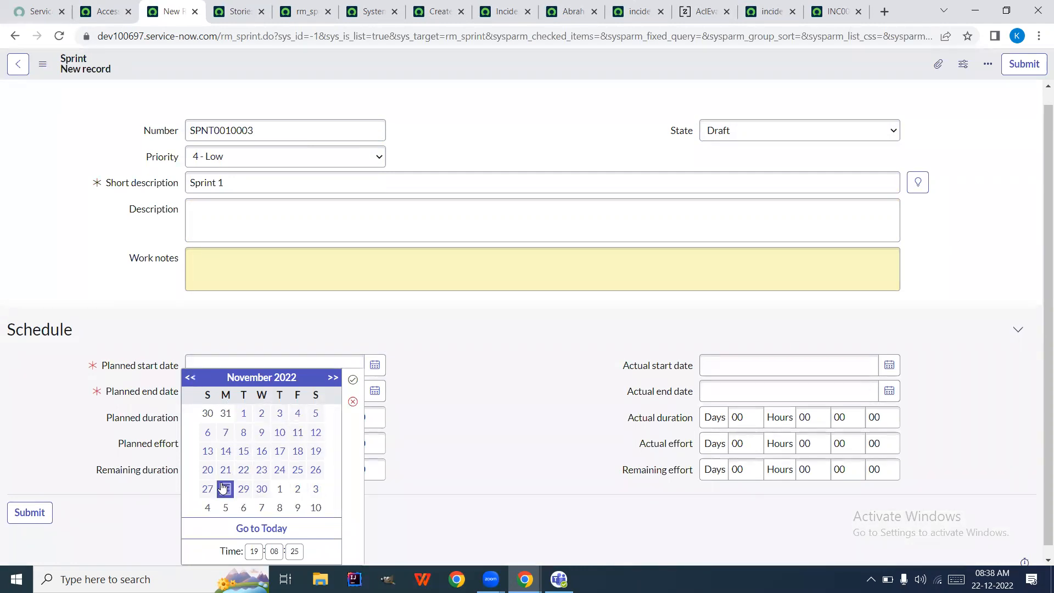
pyautogui.click(353, 380)
pyautogui.click(375, 391)
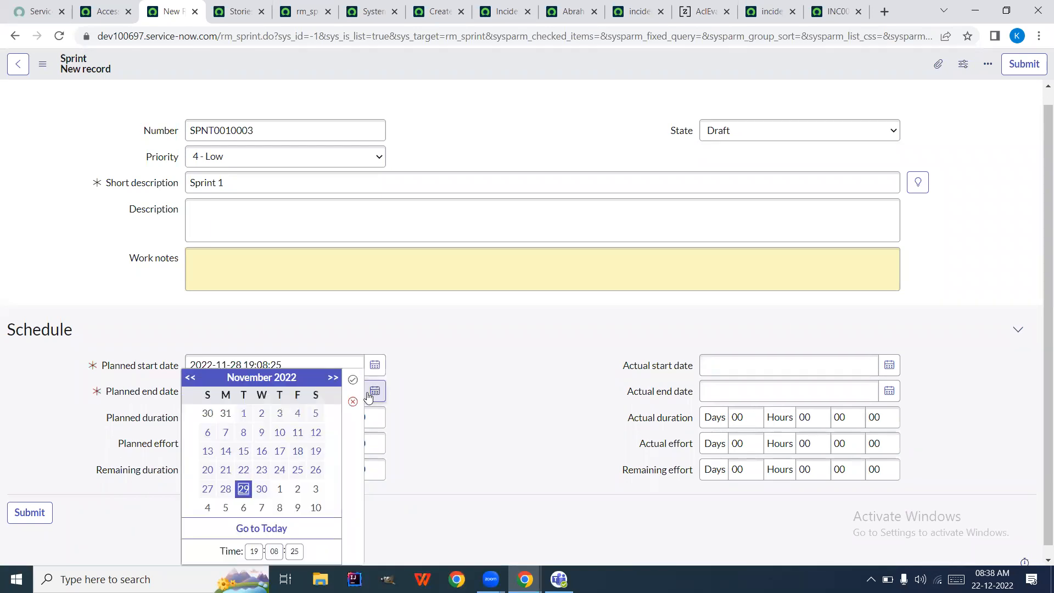
pyautogui.click(333, 379)
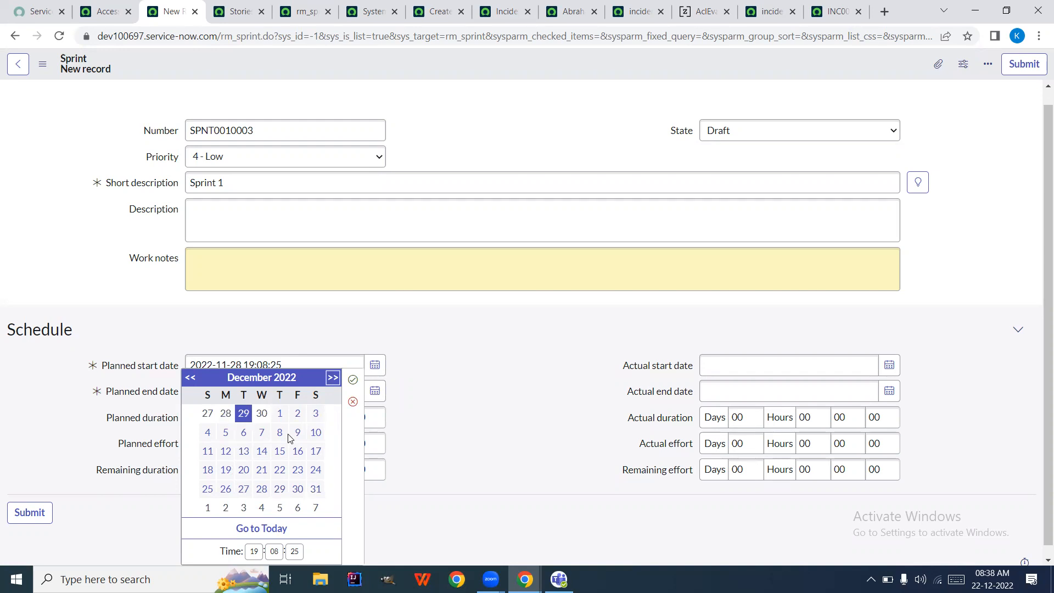
pyautogui.click(208, 470)
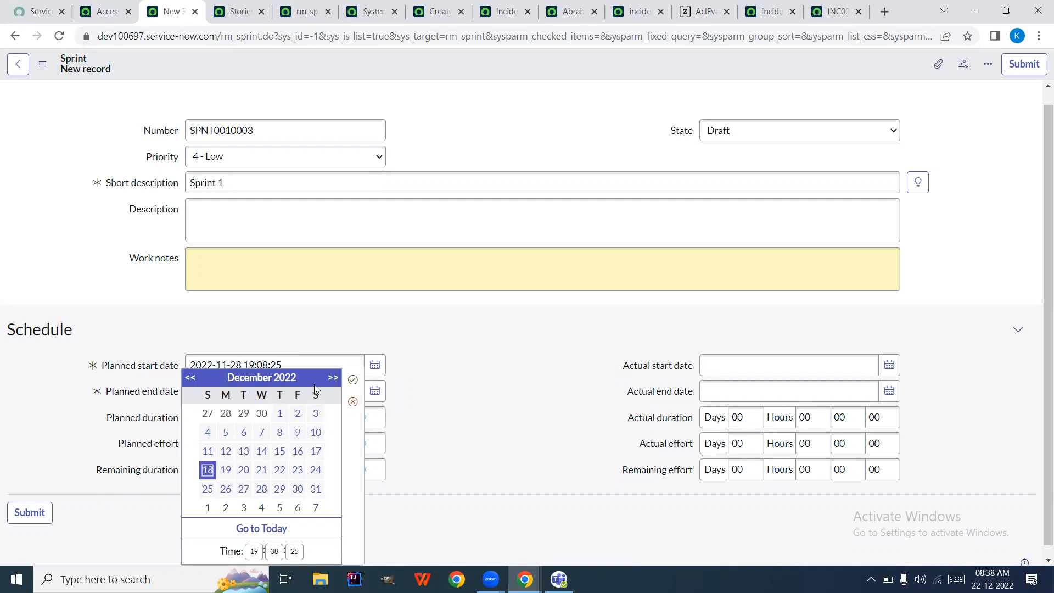
pyautogui.click(354, 381)
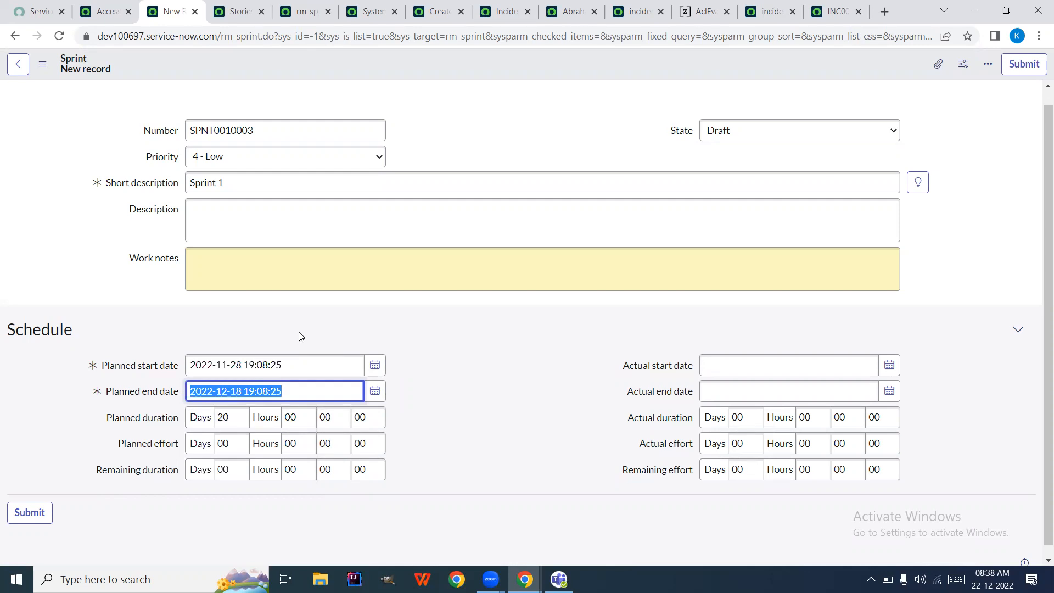
# - Copy the planned start and end dates into the actual start and end dates and try to save the sprint
pyautogui.tripleClick(297, 362)
pyautogui.hotkey('ctrl', 'c')
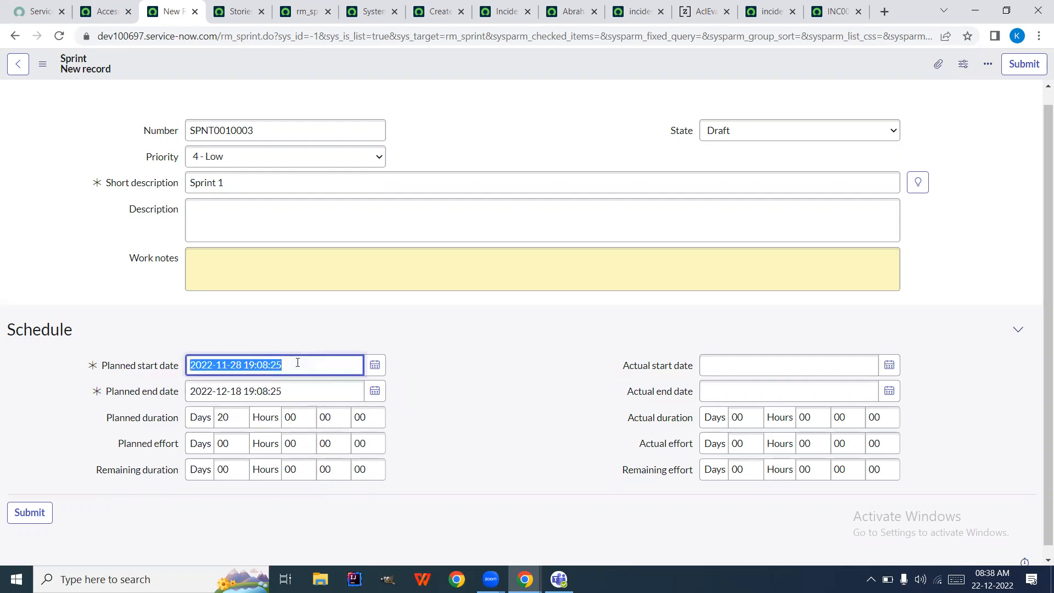
pyautogui.click(734, 371)
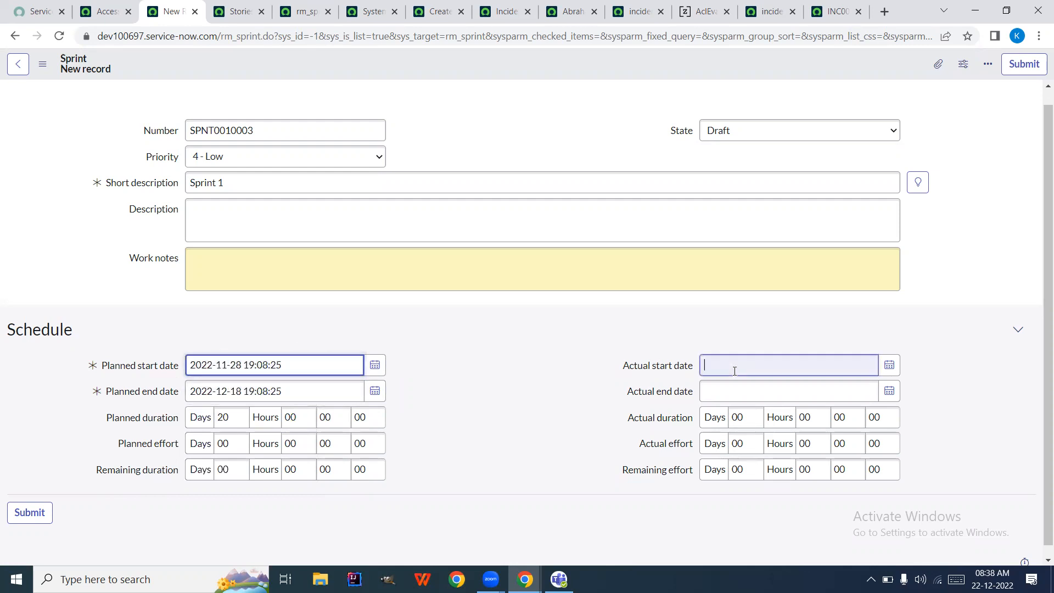
pyautogui.hotkey('ctrl', 'v')
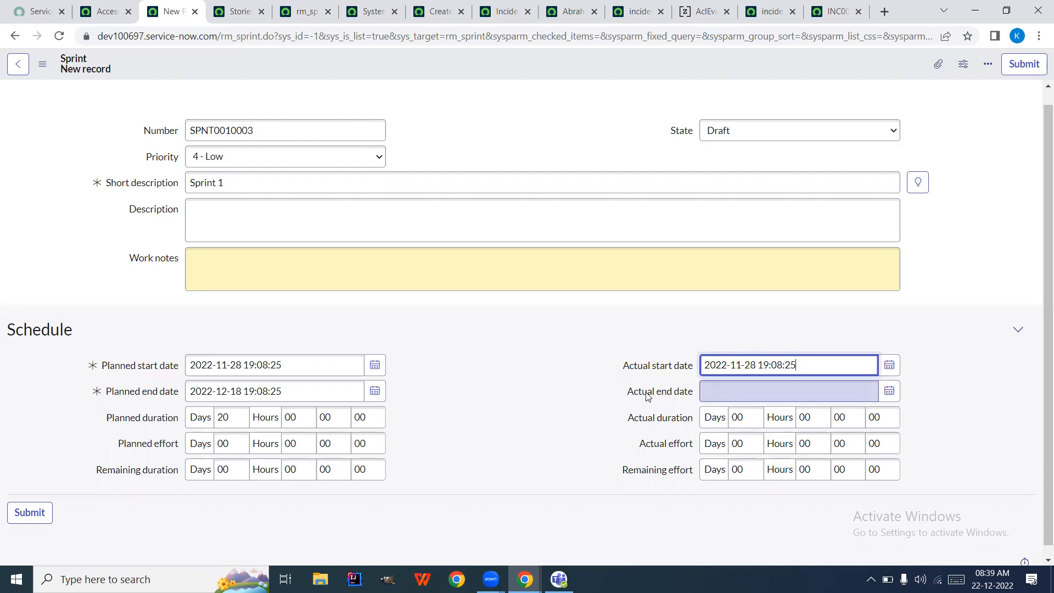
pyautogui.doubleClick(305, 395)
pyautogui.click(305, 395)
pyautogui.hotkey('ctrl', 'c')
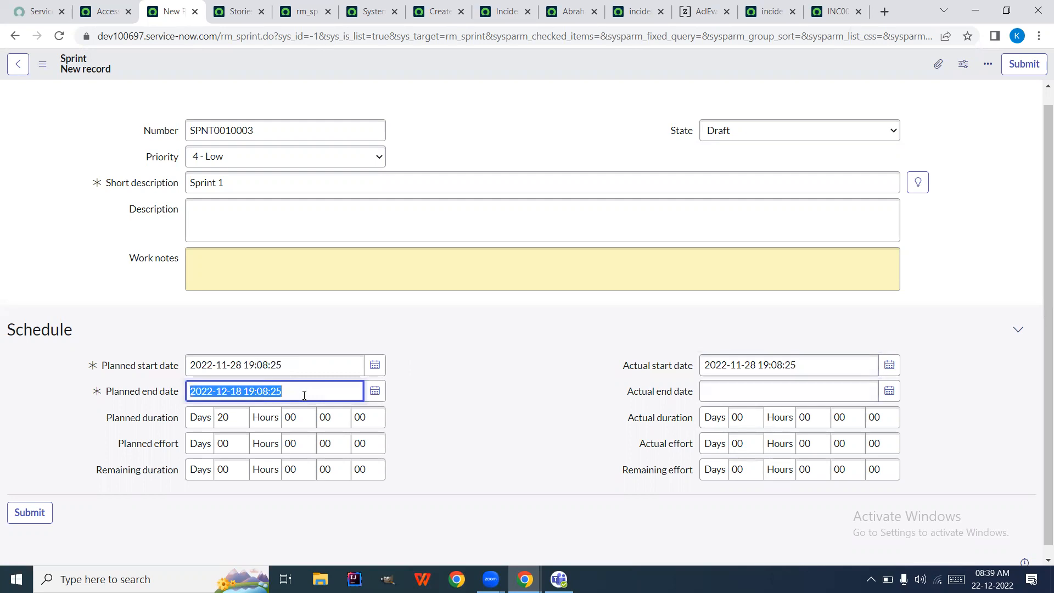
pyautogui.click(714, 392)
pyautogui.hotkey('ctrl', 'v')
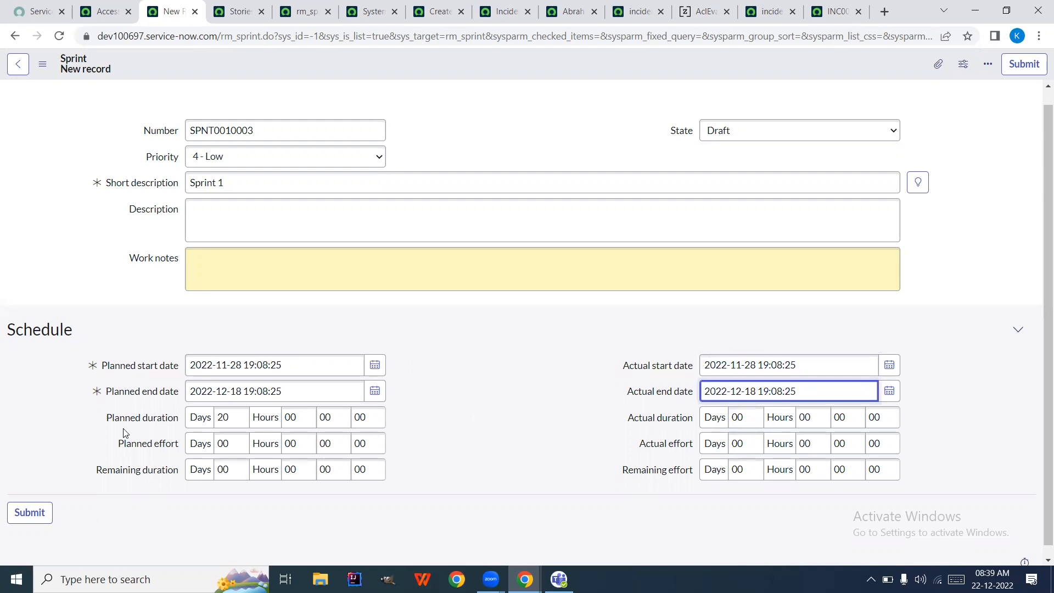
pyautogui.rightClick(470, 54)
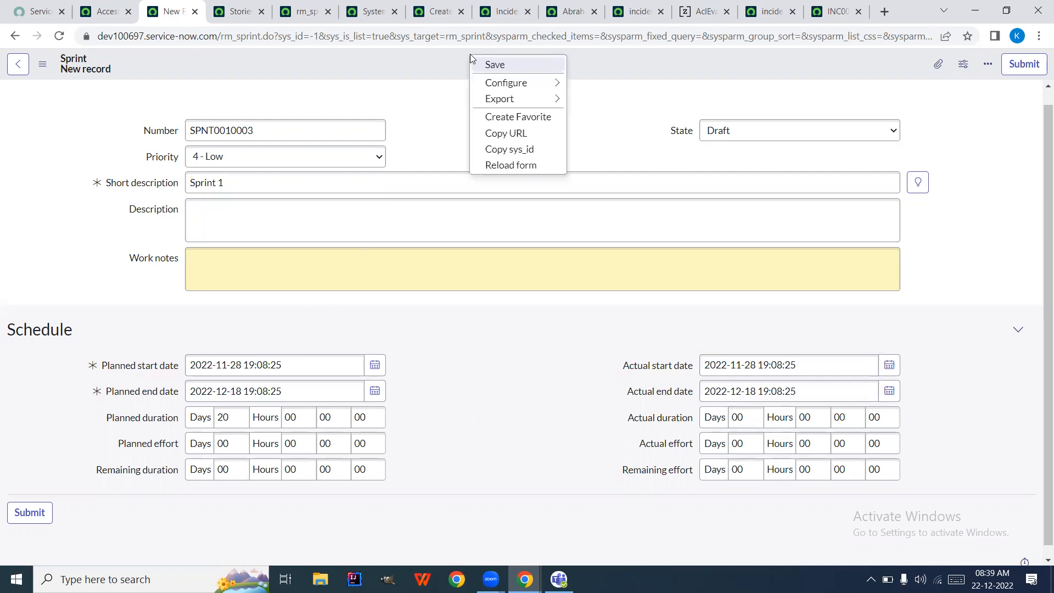
pyautogui.click(491, 63)
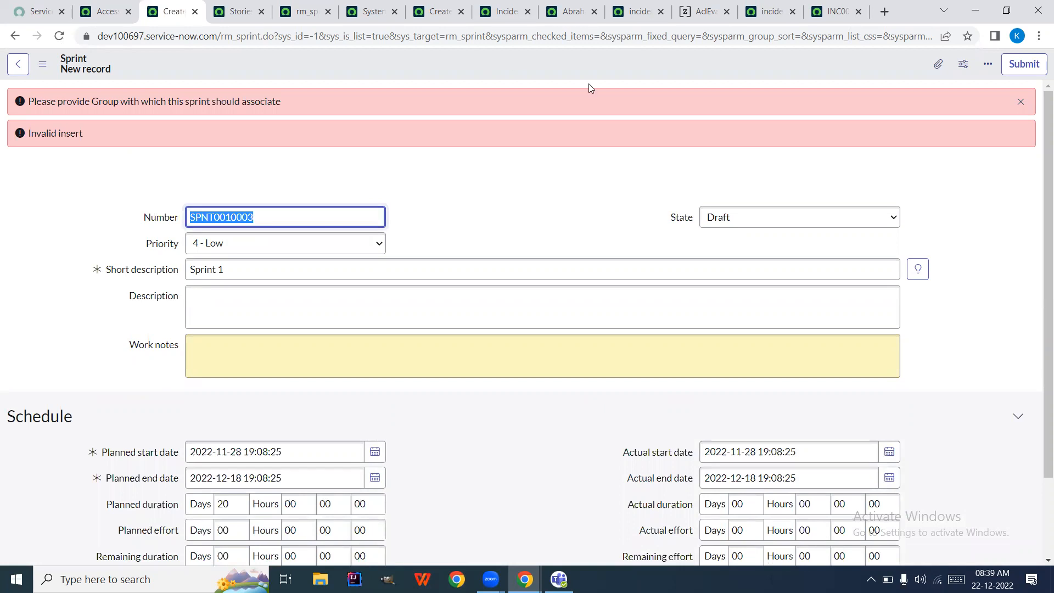
# - Return to the Access Controls list and clear the write filter on its Operation column
pyautogui.click(286, 9)
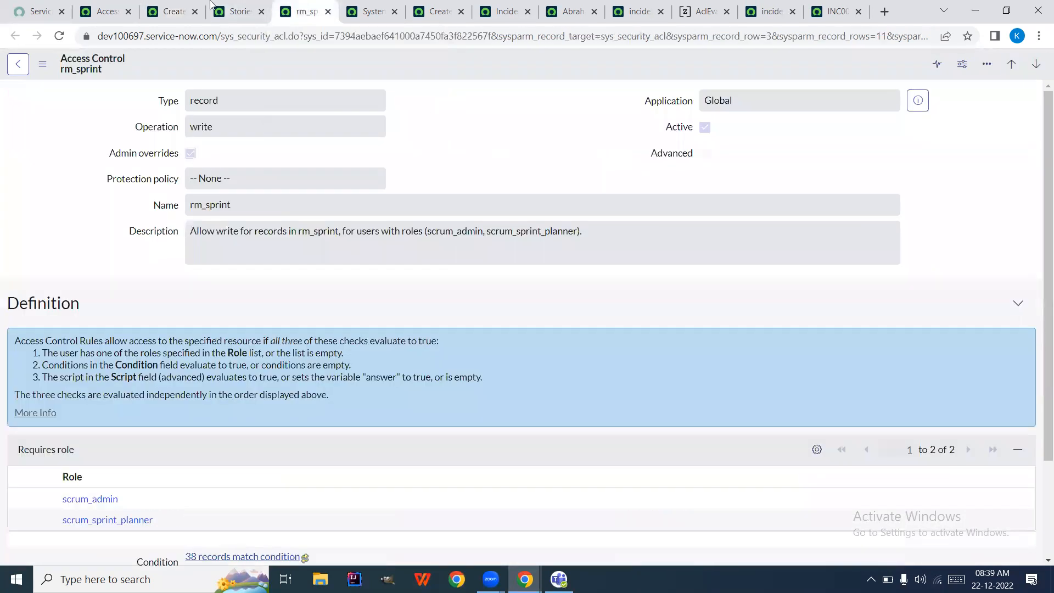
pyautogui.click(117, 11)
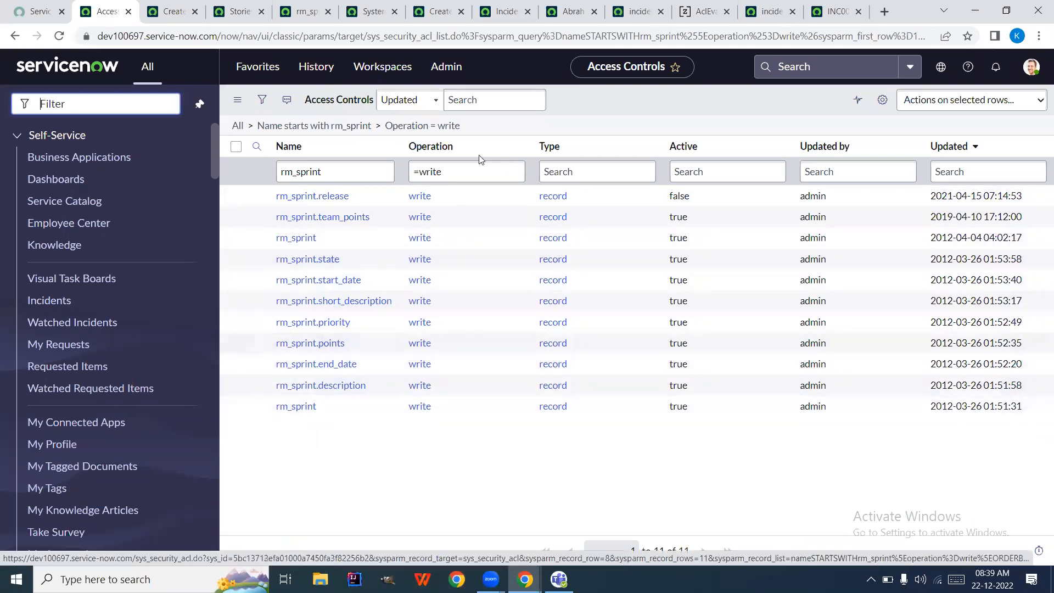
pyautogui.doubleClick(463, 172)
pyautogui.press('BackSpace')
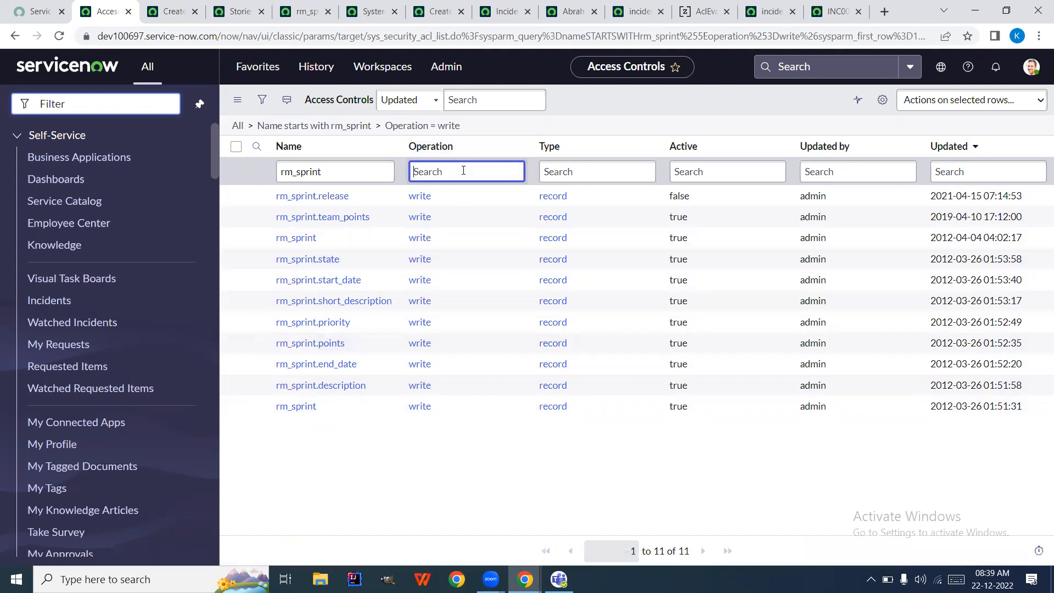
pyautogui.press('Return')
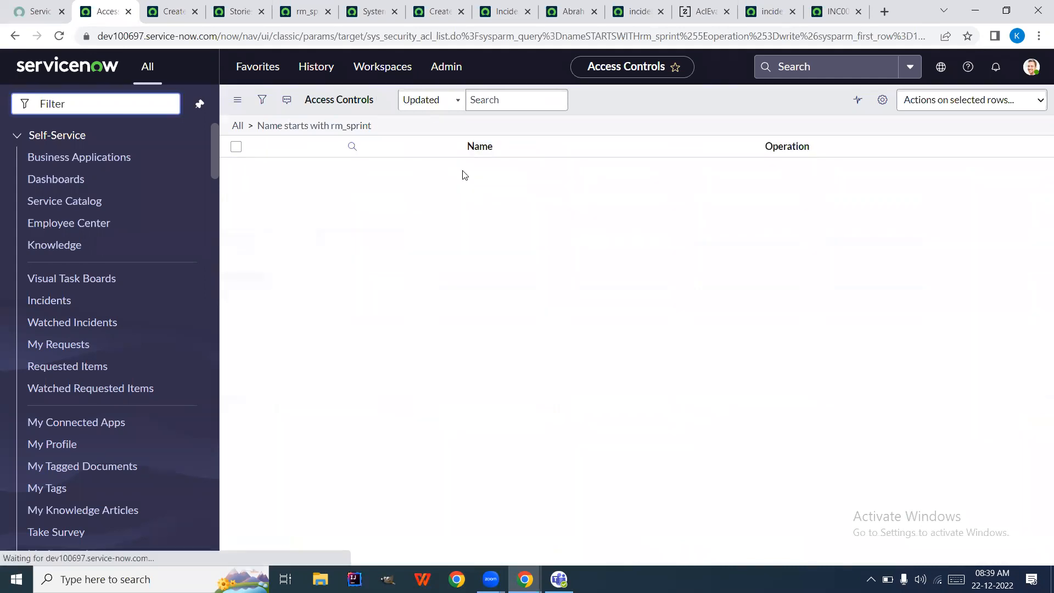
pyautogui.rightClick(447, 214)
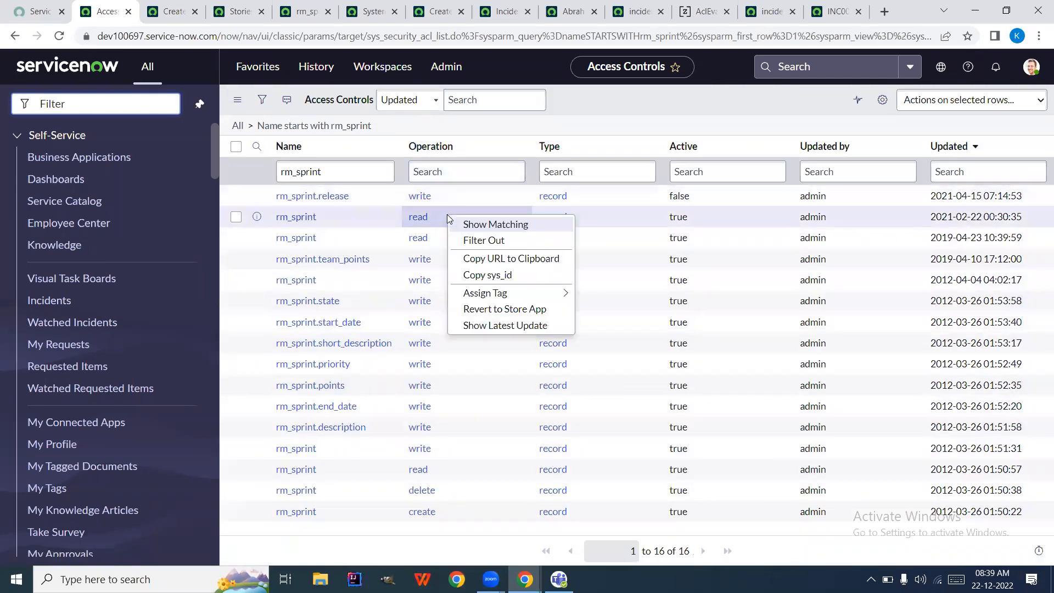
pyautogui.click(470, 225)
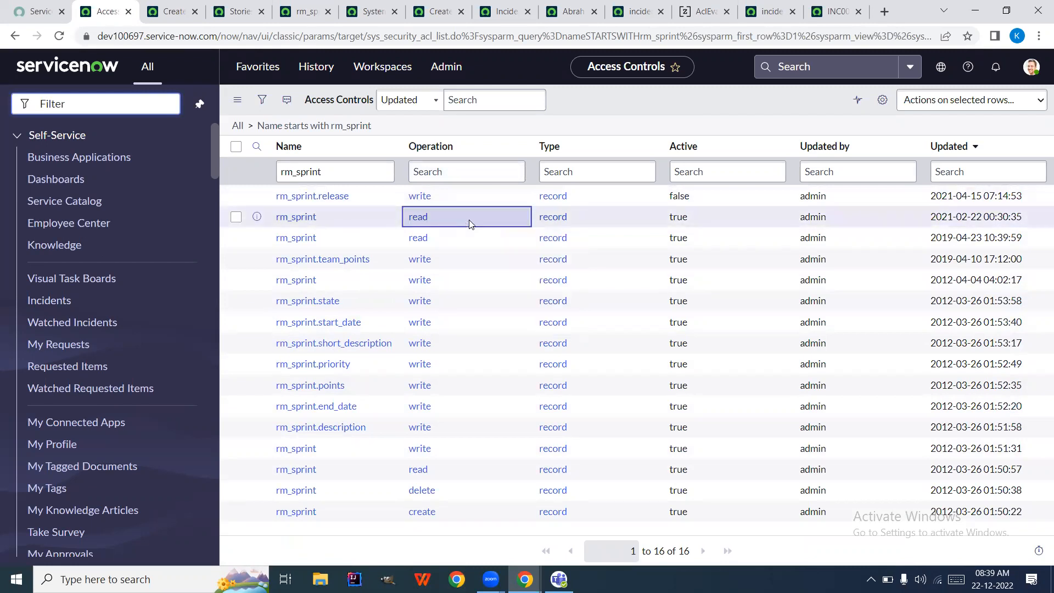
pyautogui.click(453, 174)
pyautogui.press('BackSpace')
pyautogui.press('Return')
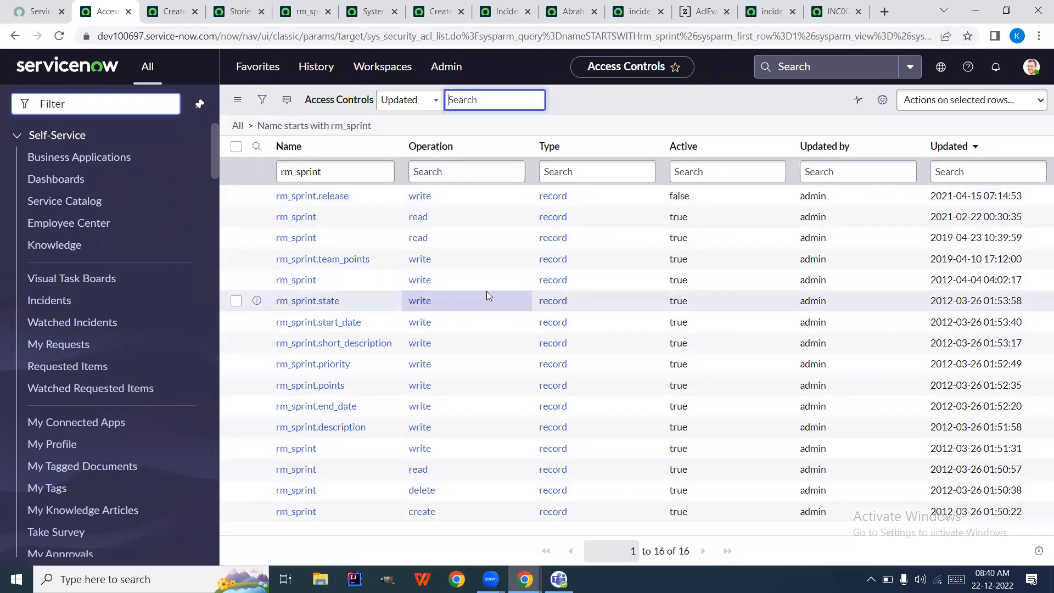
# - Open the rm_sprint create access control in a separate tab and examine its required roles
pyautogui.rightClick(259, 517)
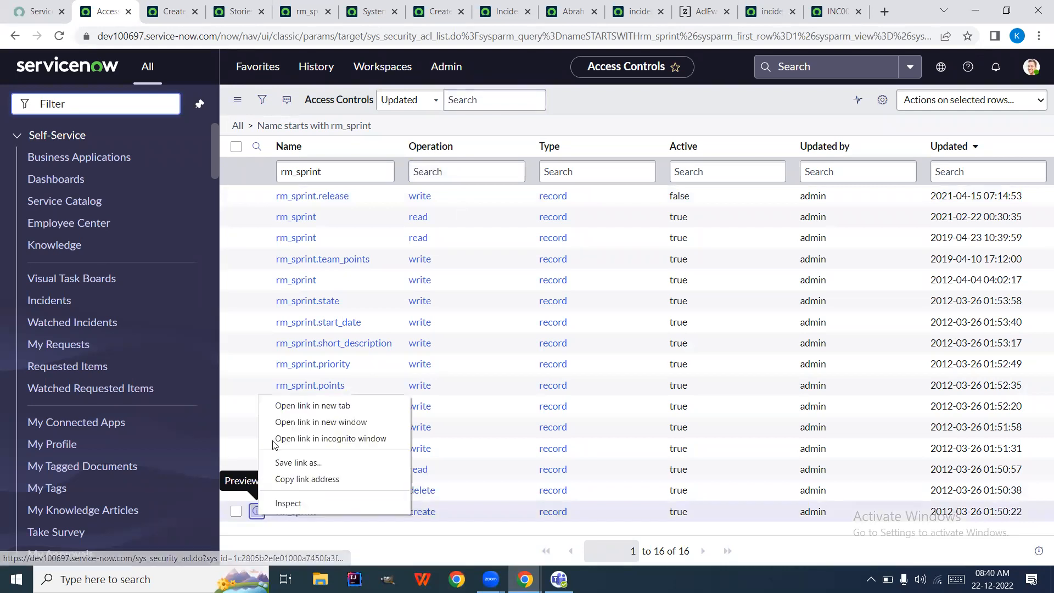
pyautogui.click(325, 411)
pyautogui.moveTo(236, 174); pyautogui.dragTo(160, 27)
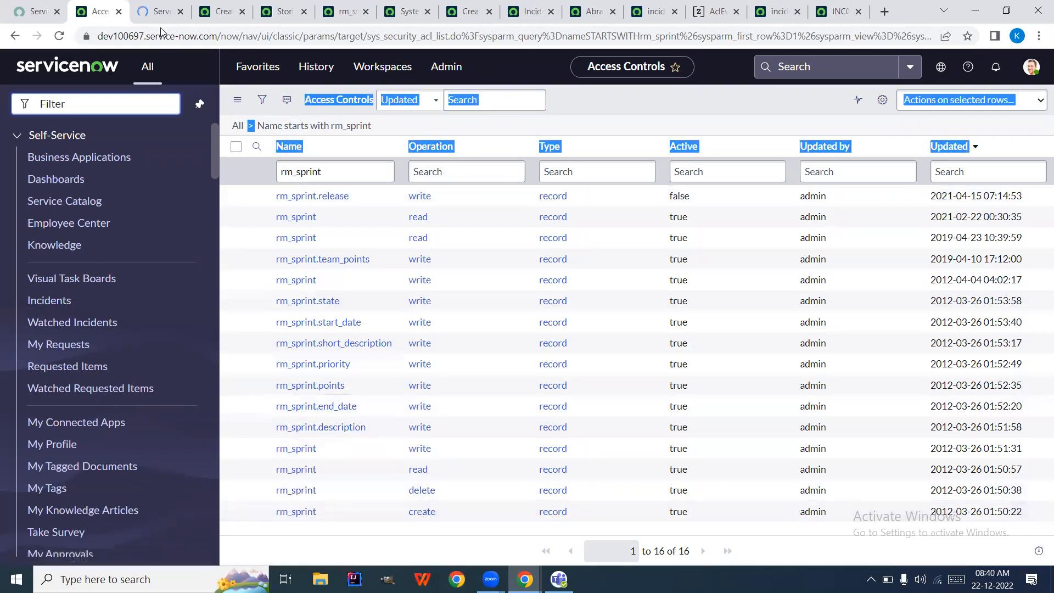
pyautogui.click(153, 17)
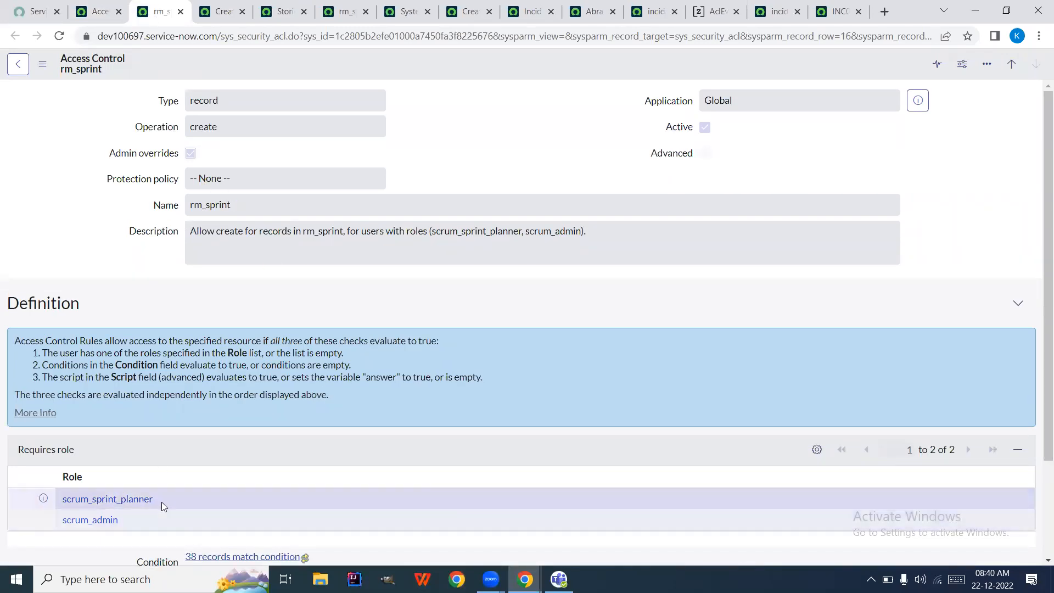
pyautogui.moveTo(163, 501); pyautogui.dragTo(62, 504)
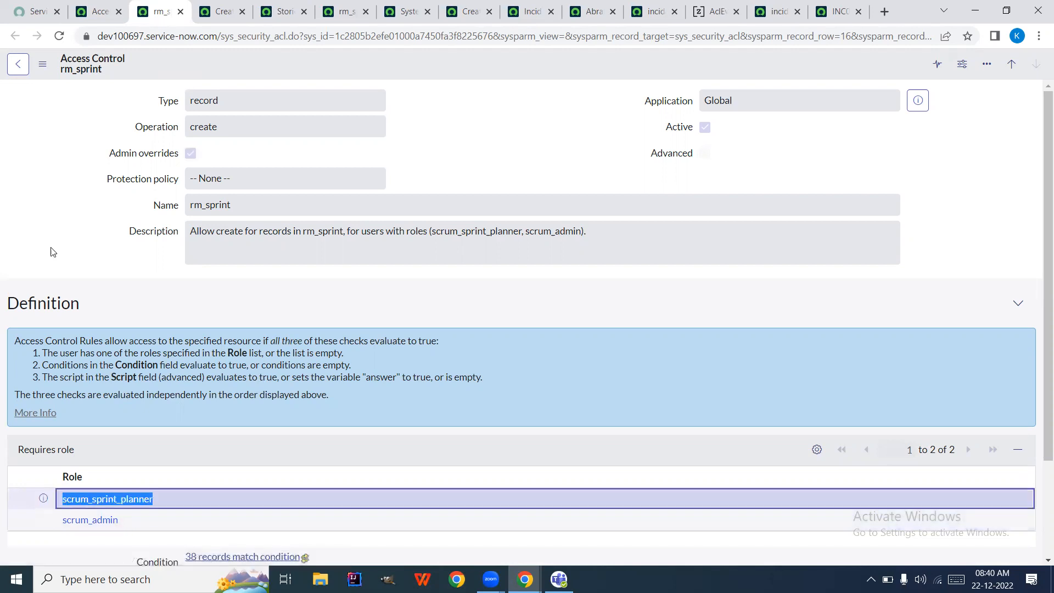
# - Return to the Access Controls list and log out of the instance
pyautogui.click(99, 11)
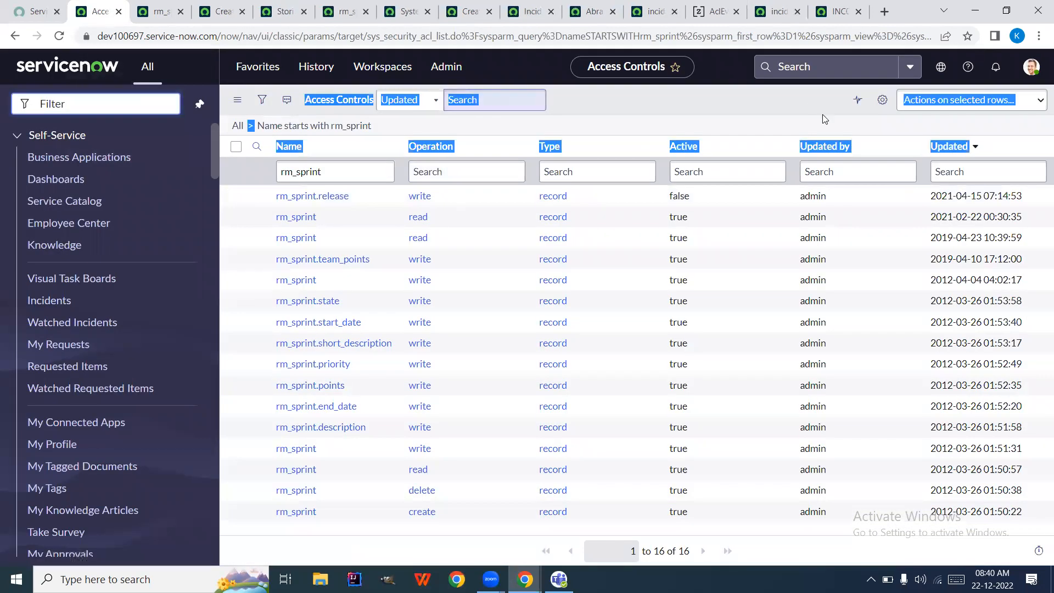
pyautogui.click(1038, 73)
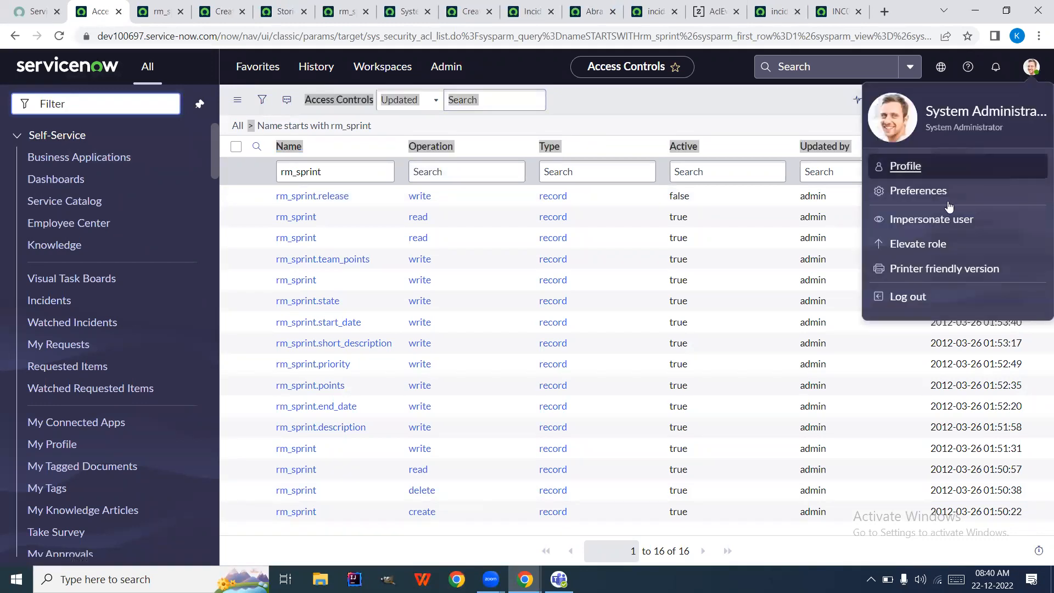
pyautogui.click(916, 298)
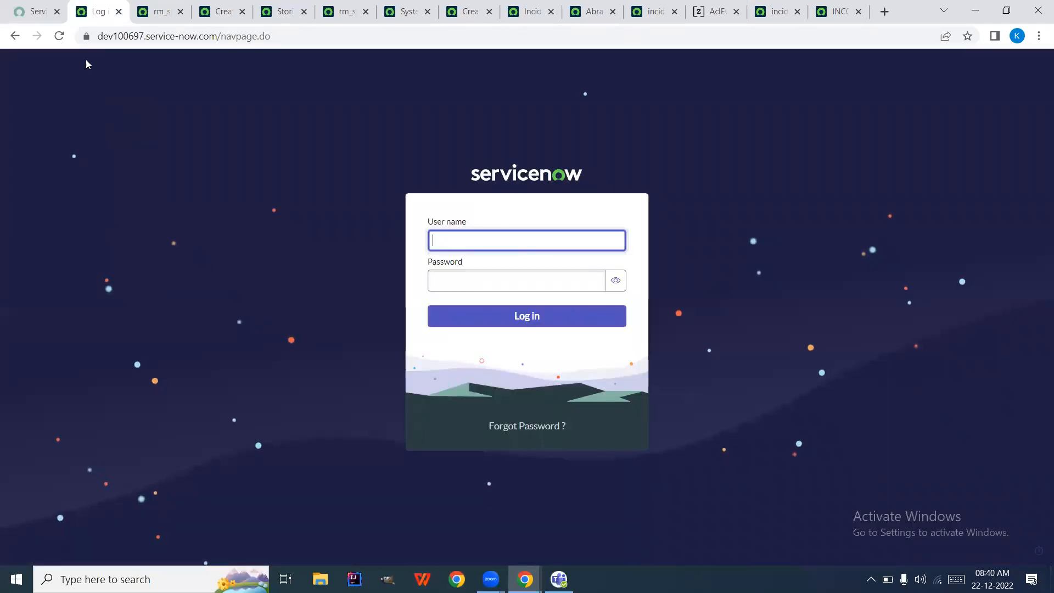
# - Reopen instance dev100697 from the ServiceNow Developer home page and close the logged-out login tab
pyautogui.click(21, 10)
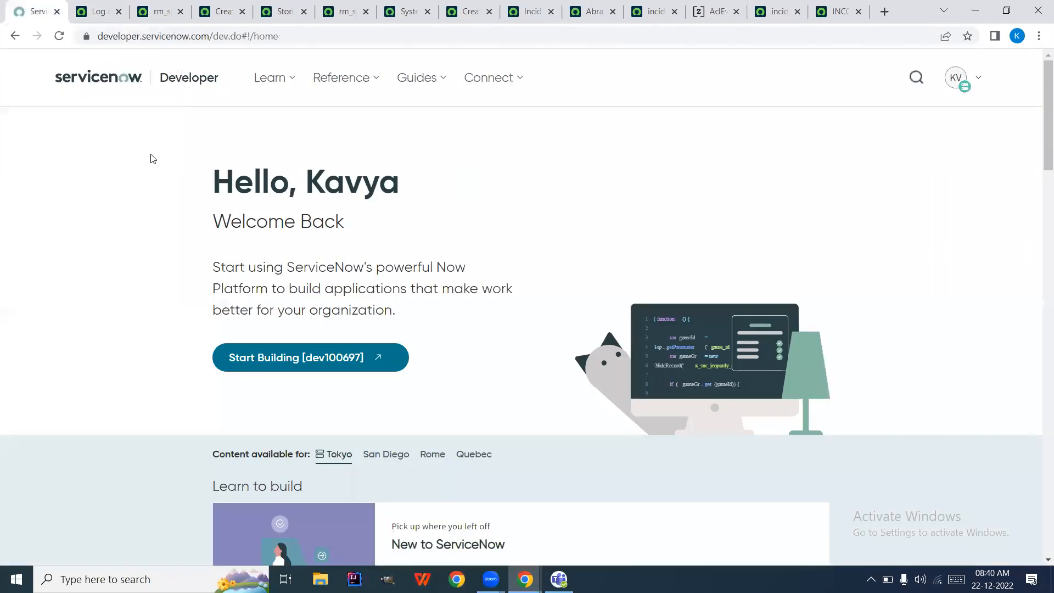
pyautogui.click(301, 359)
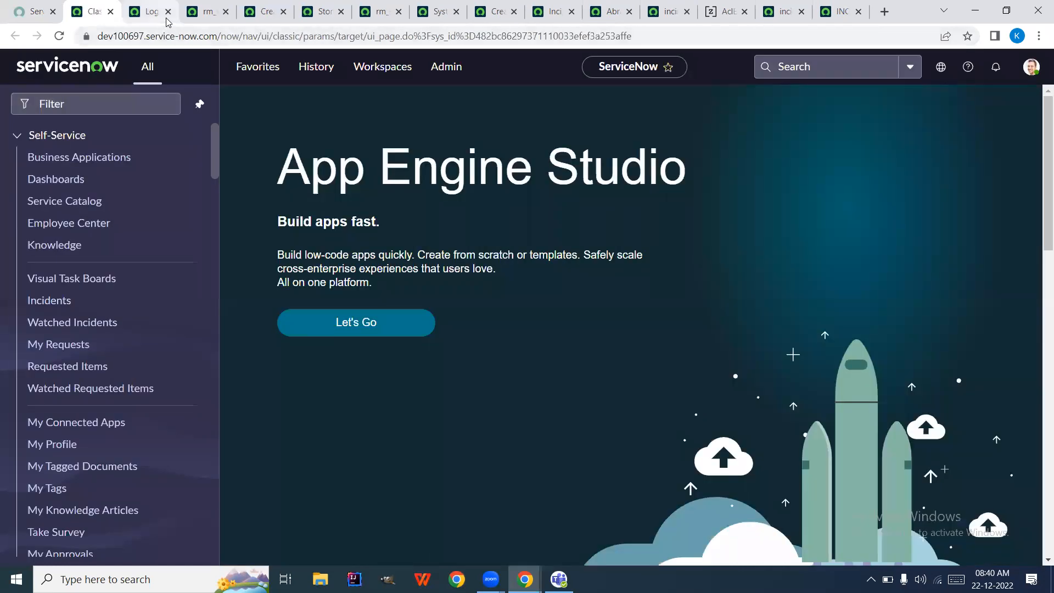
pyautogui.click(165, 18)
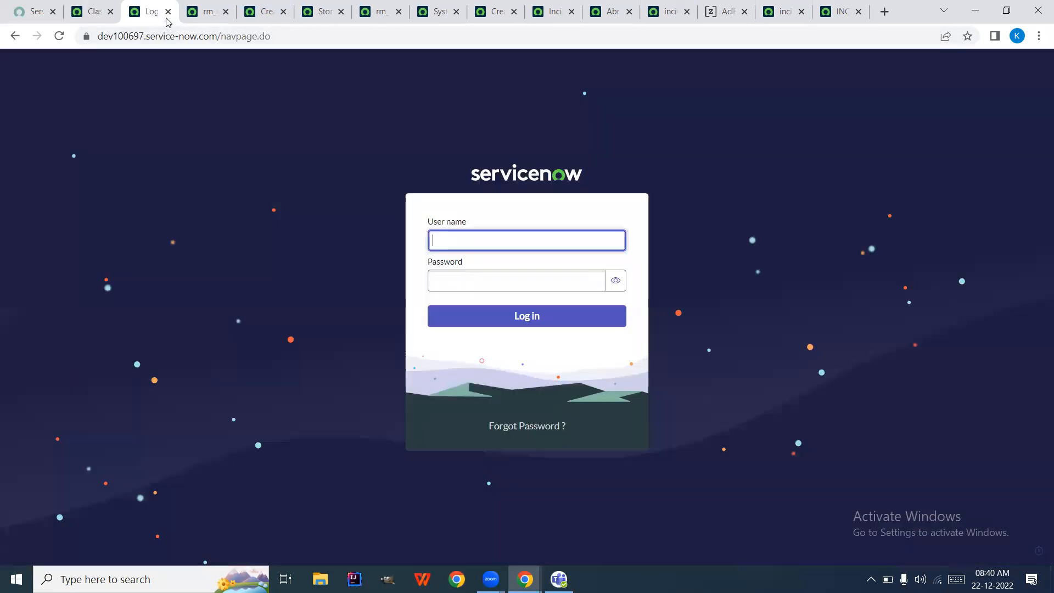
pyautogui.click(169, 13)
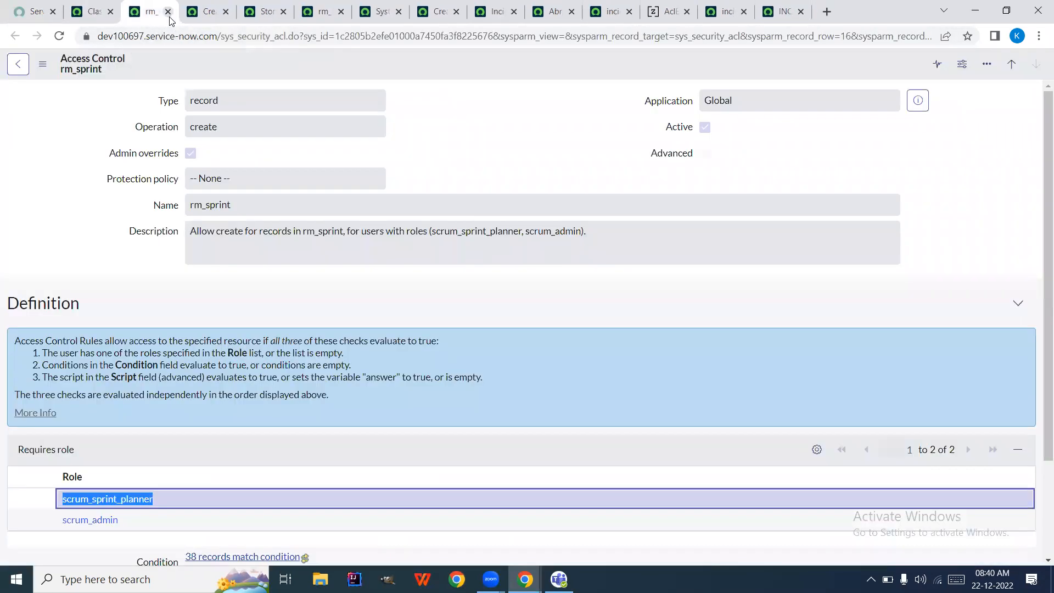
pyautogui.click(104, 8)
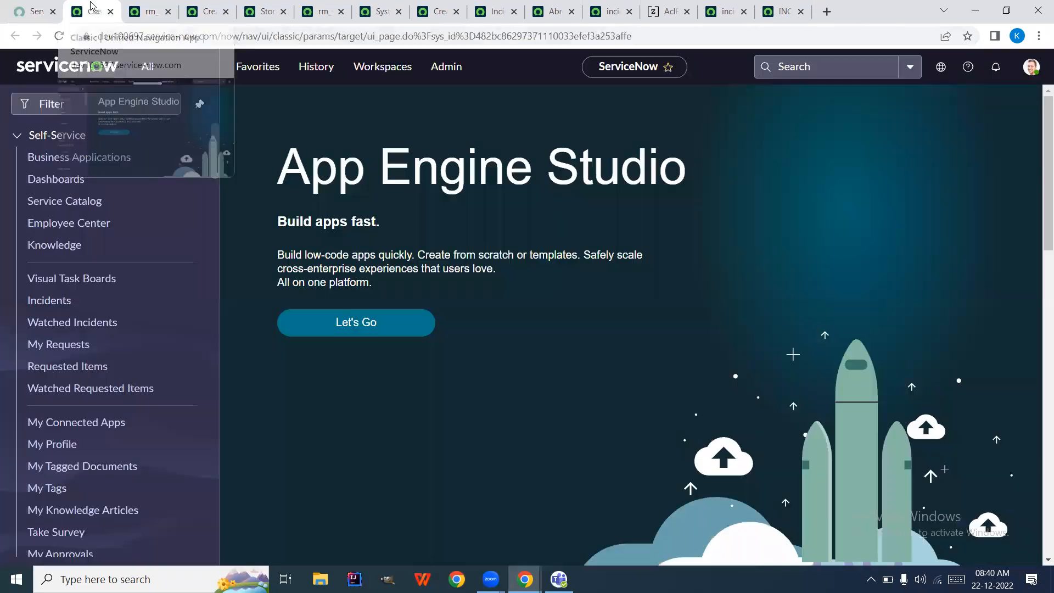
# - Open the sprint table's list in the relaunched instance with rm_sprint.list
pyautogui.click(96, 104)
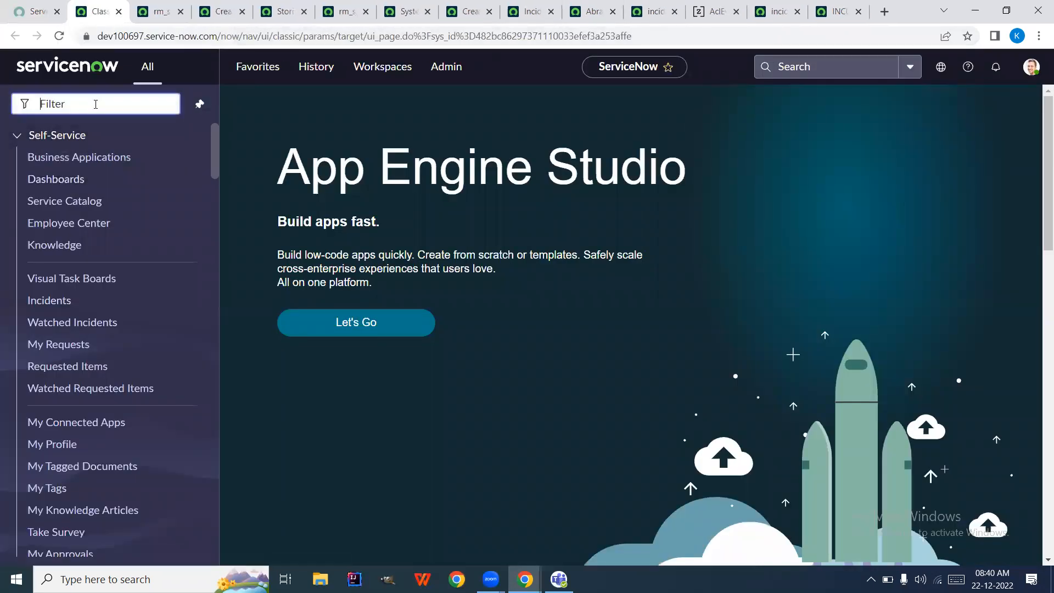
pyautogui.write('spr')
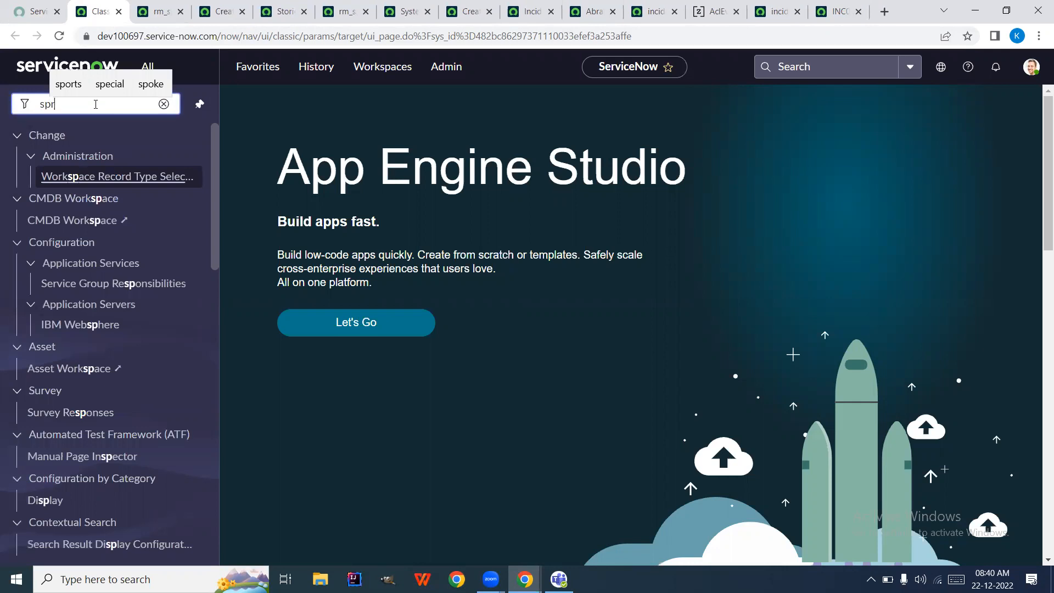
pyautogui.write('in')
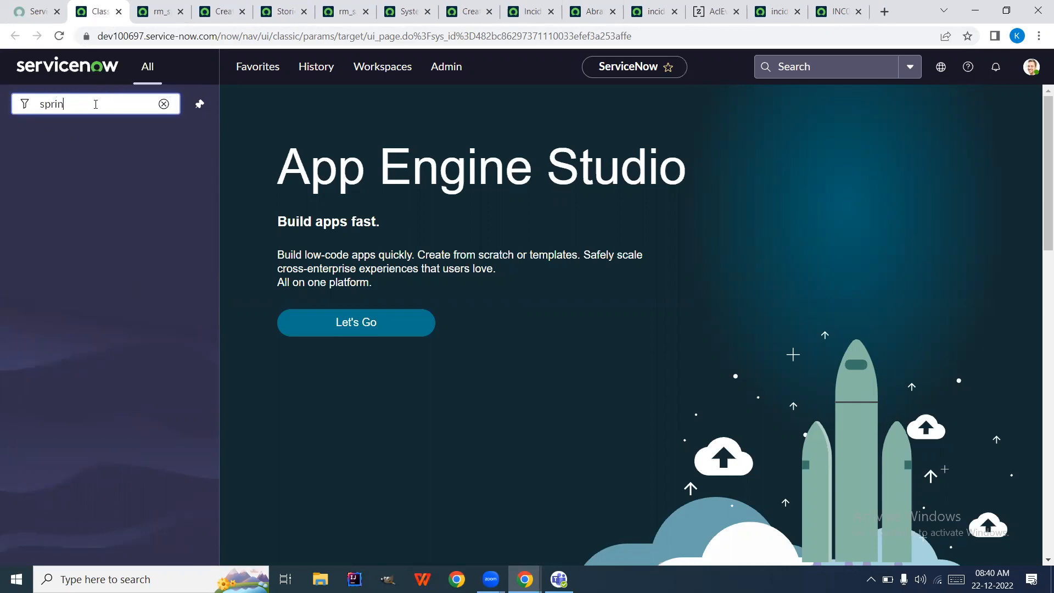
pyautogui.press('BackSpace')
pyautogui.press('BackSpace')
pyautogui.press('BackSpace')
pyautogui.press('BackSpace')
pyautogui.press('BackSpace')
pyautogui.write('rm')
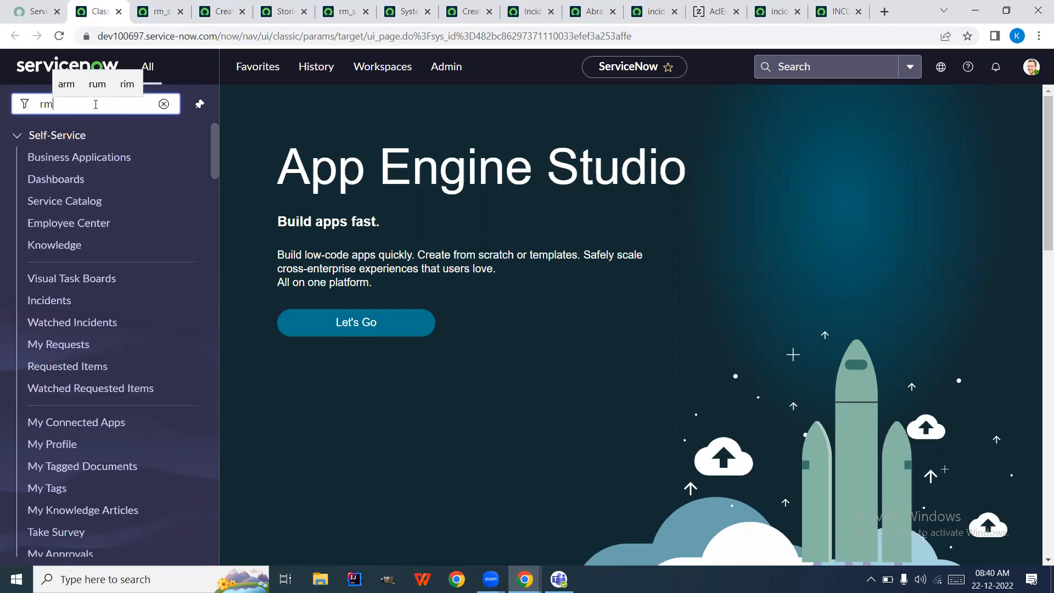
pyautogui.write('_sprint.list')
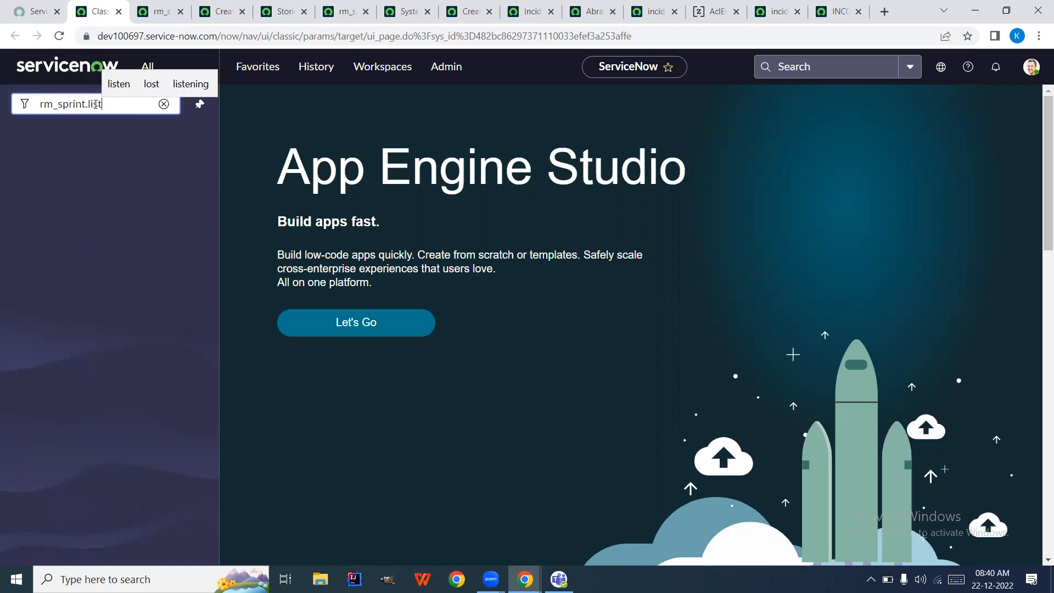
pyautogui.press('Return')
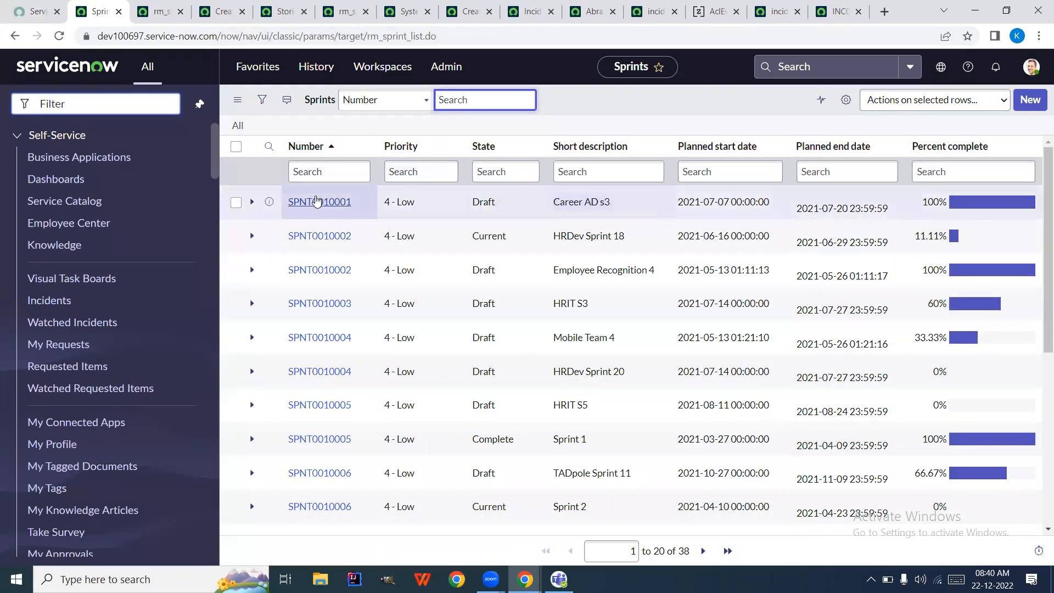
# - Add the Assignment group column to the end of the Sprints list
pyautogui.click(846, 100)
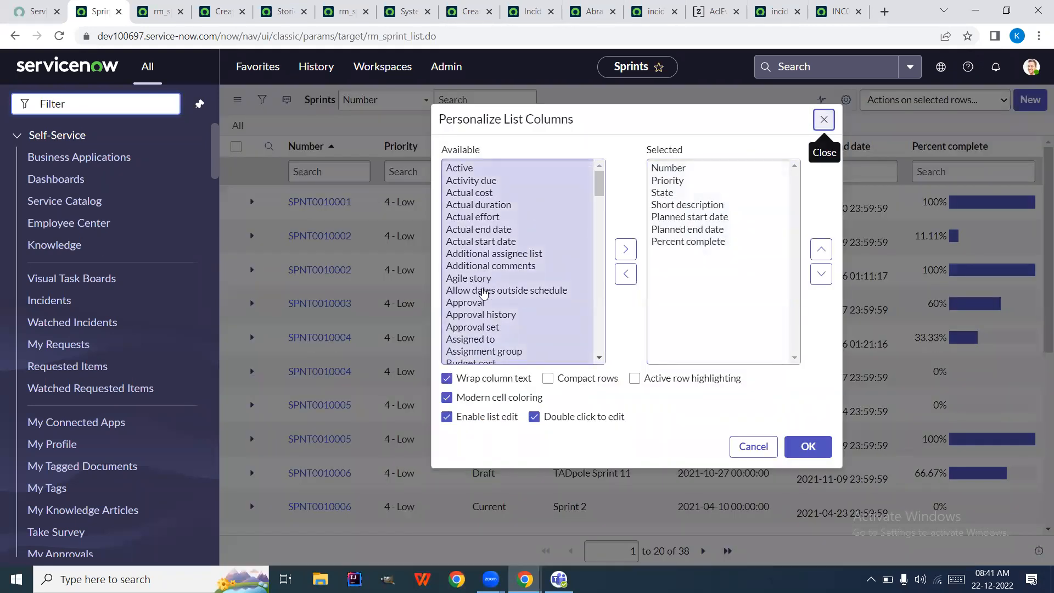
pyautogui.scroll(-1, 483, 319)
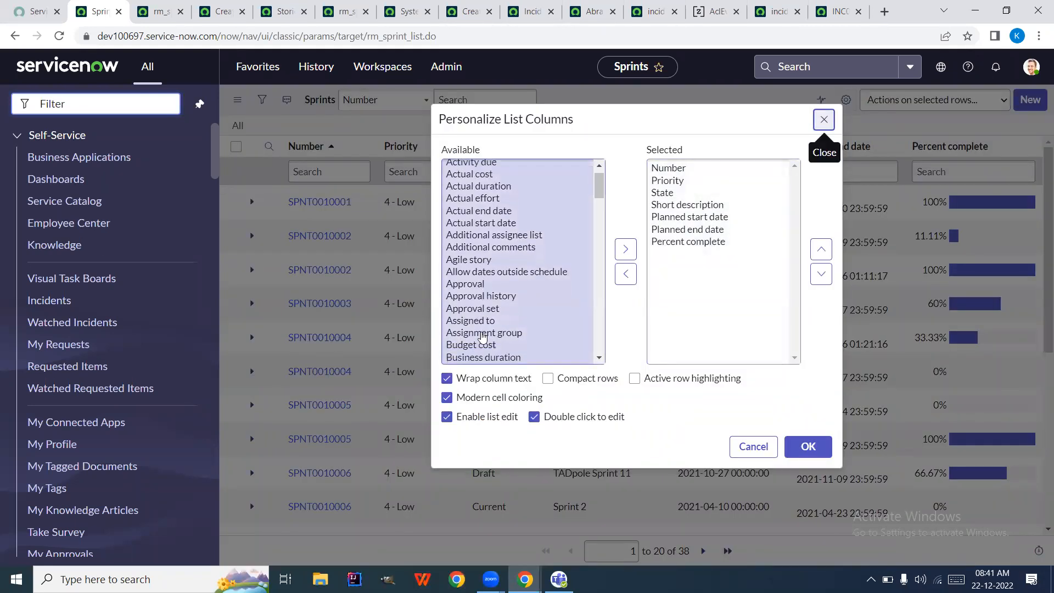
pyautogui.doubleClick(482, 333)
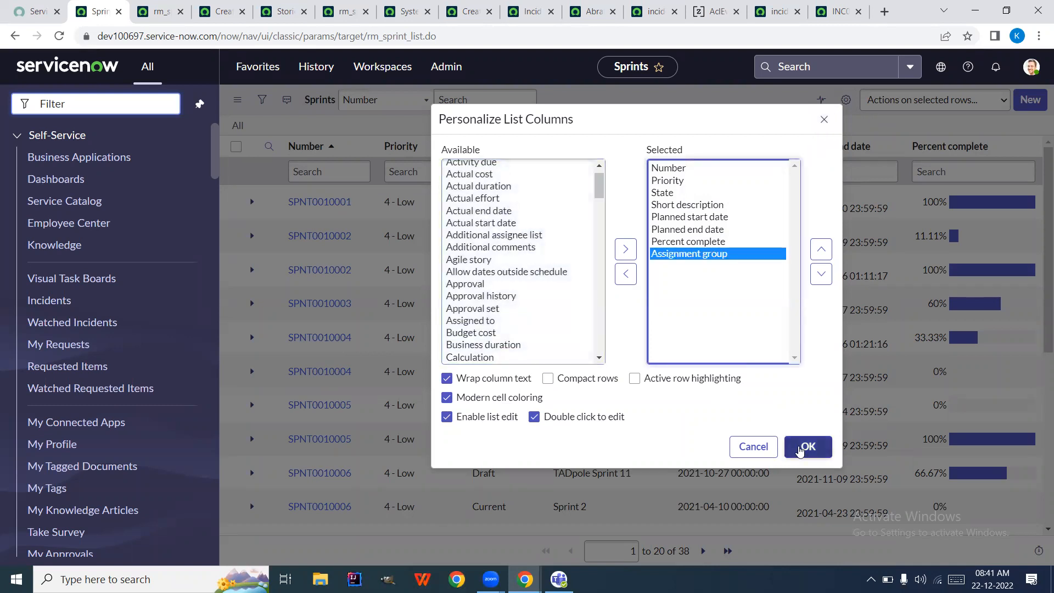
pyautogui.click(799, 449)
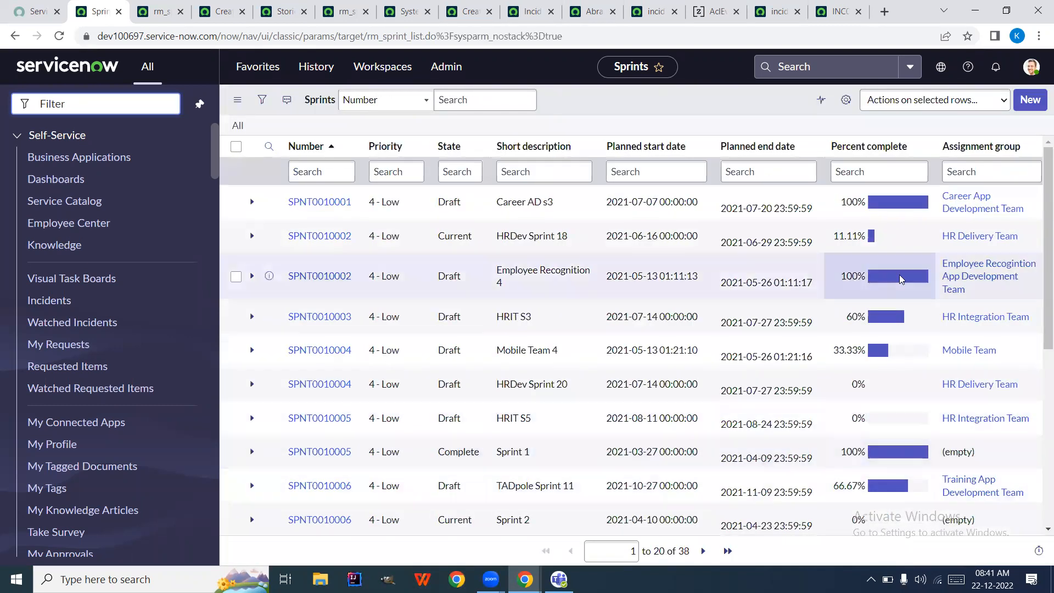
# - Try to edit the assignment group of HRDev Sprint 18 directly in the Sprints list
pyautogui.click(1026, 236)
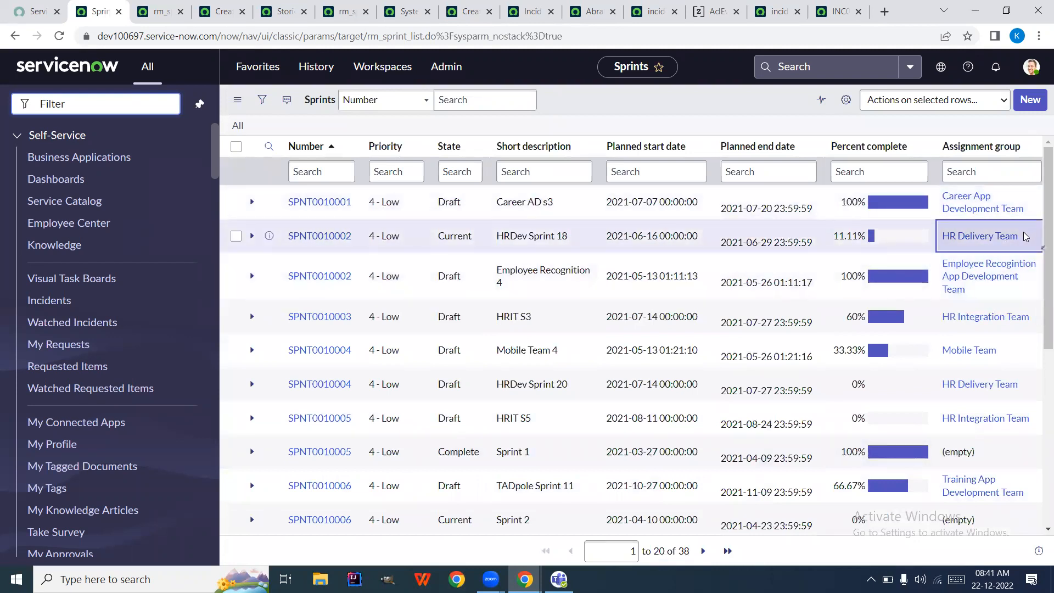
pyautogui.doubleClick(1025, 236)
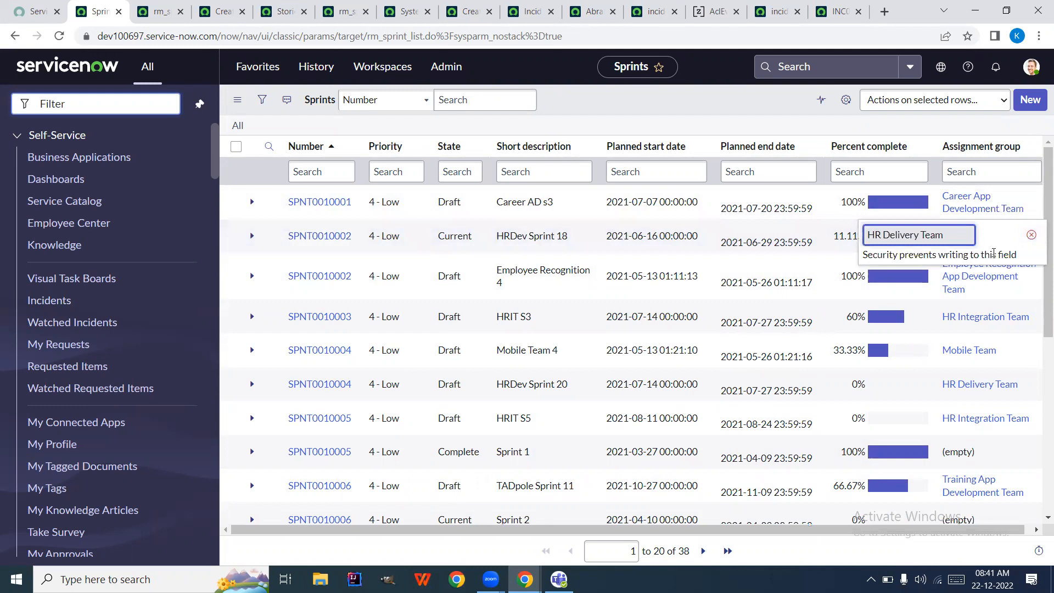
pyautogui.click(1031, 235)
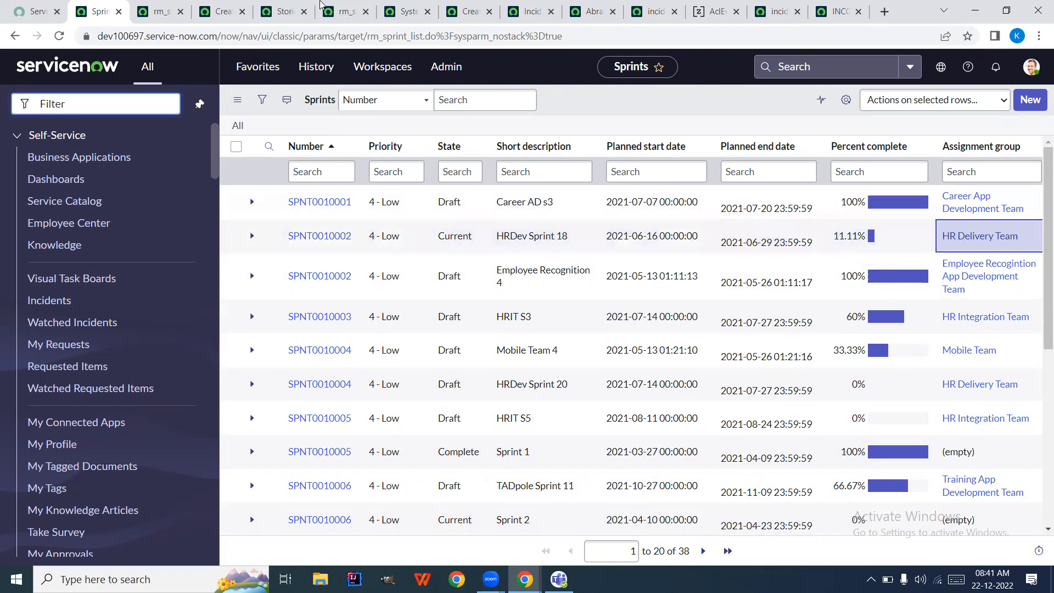
# - Elevate the administrator's session with the security_admin role to allow access control changes
pyautogui.click(95, 102)
pyautogui.write('acl')
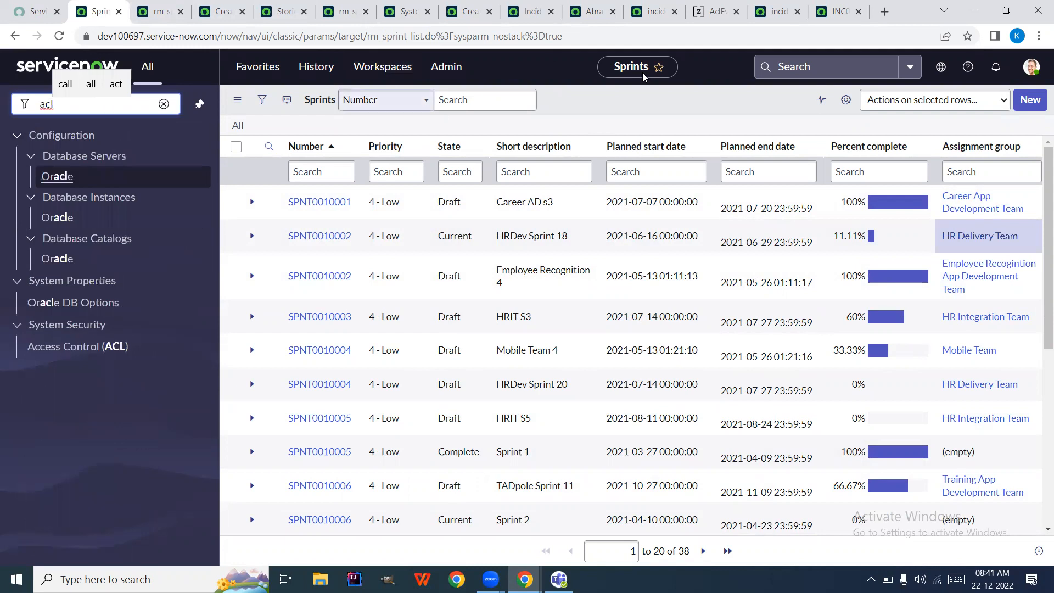
pyautogui.click(1033, 67)
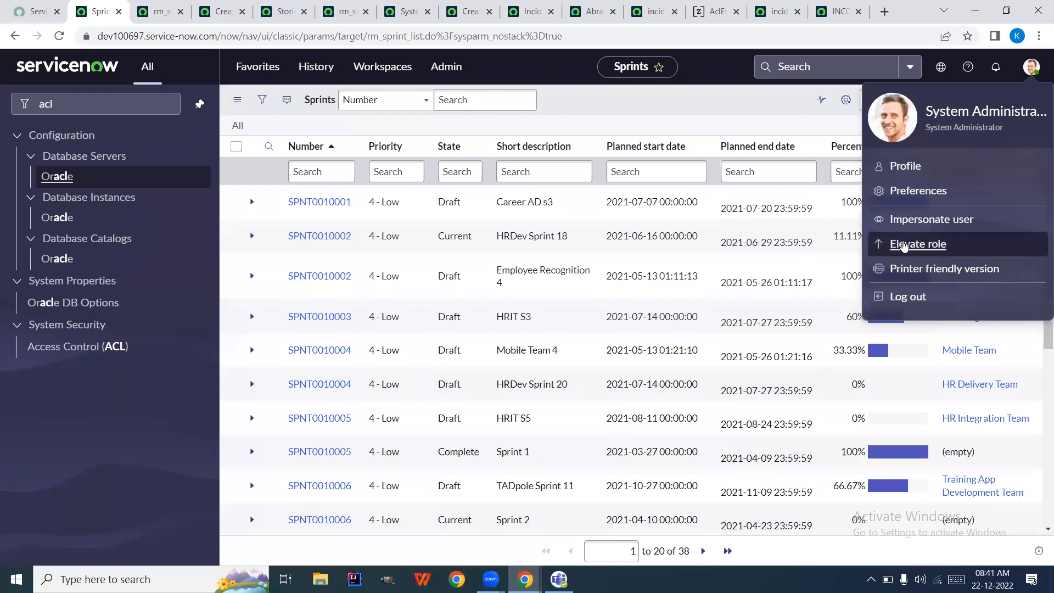
pyautogui.click(905, 245)
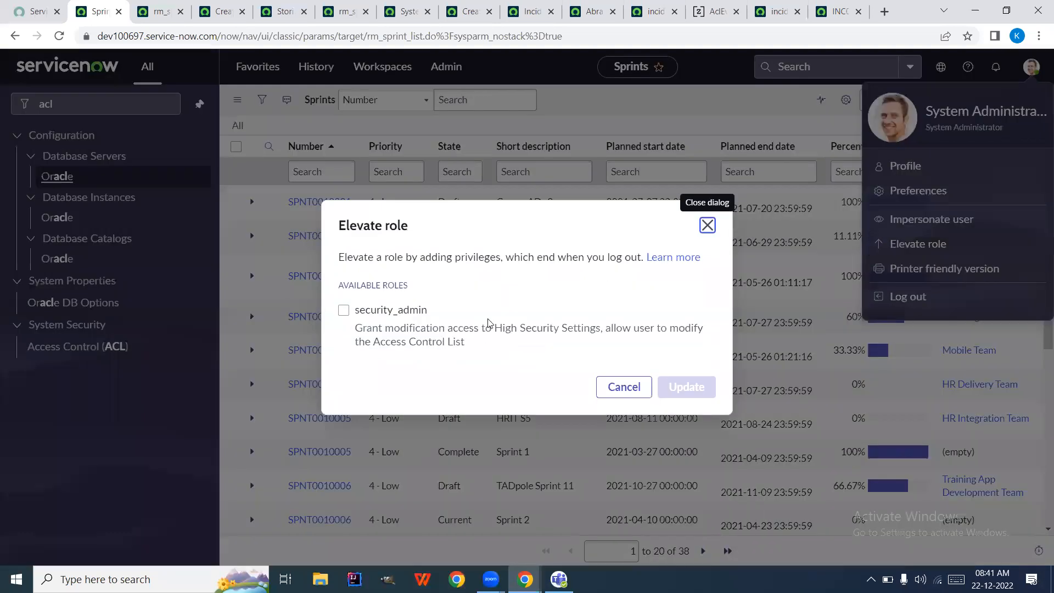
pyautogui.click(344, 311)
pyautogui.click(686, 387)
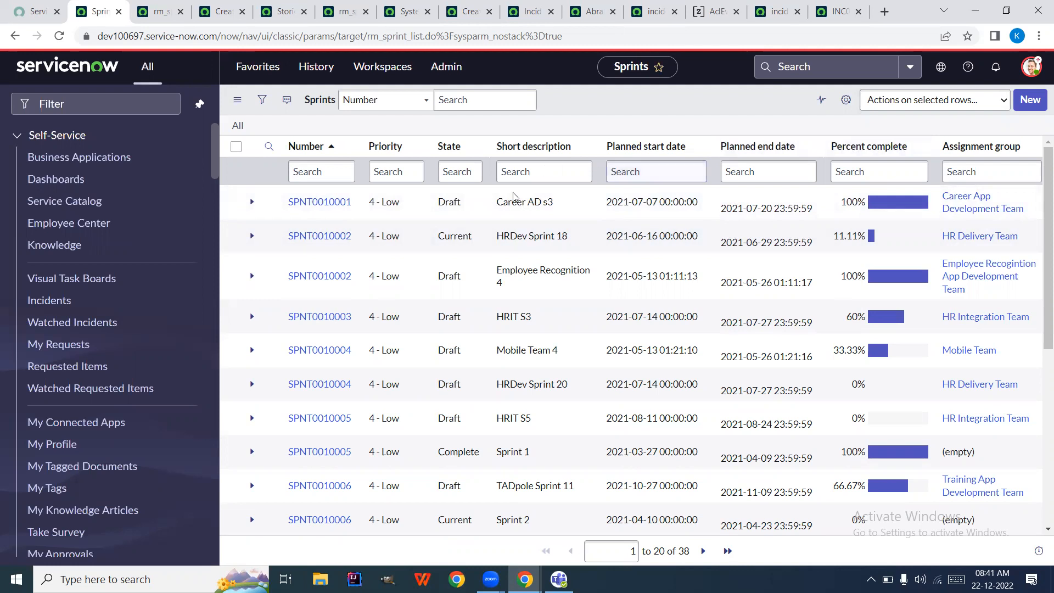
# - Try to edit the assignment group of the Career AD s3 sprint directly in the Sprints list
pyautogui.click(1032, 202)
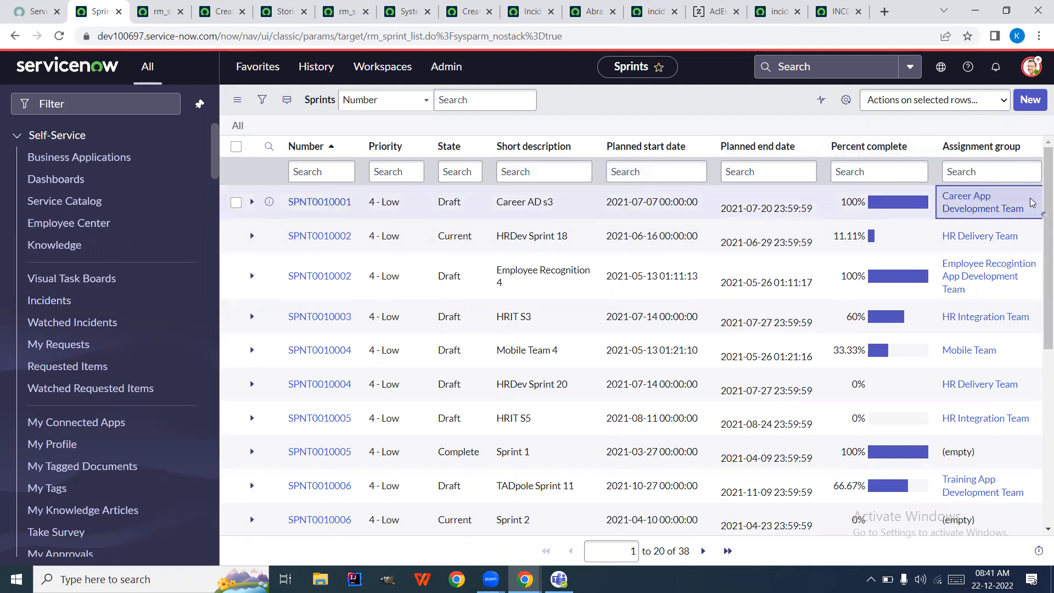
pyautogui.click(1032, 202)
pyautogui.click(1031, 202)
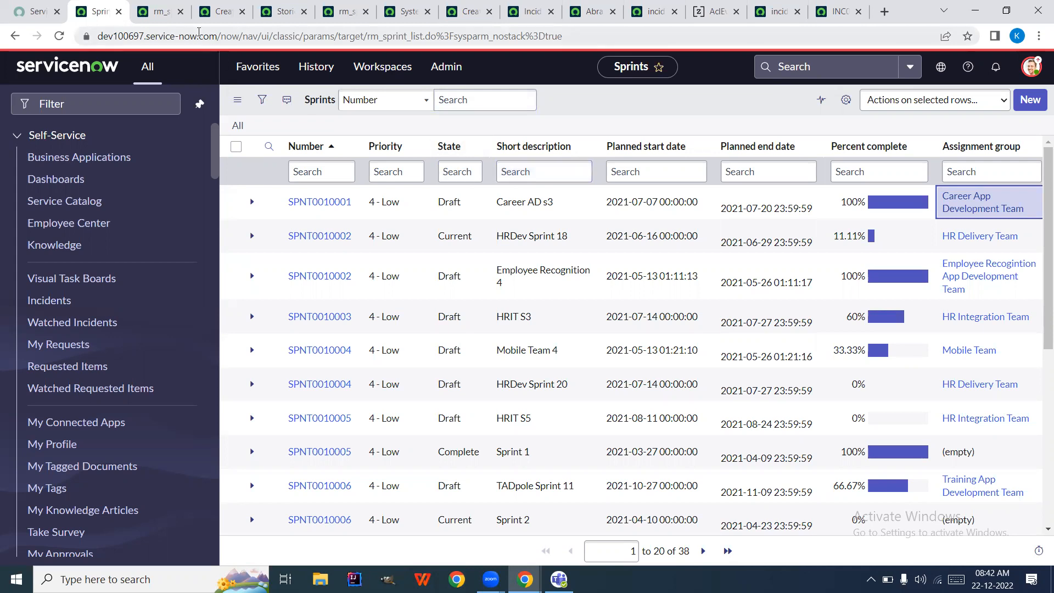
# - Review the operation of the open rm_sprint access control record and return to the Sprints list
pyautogui.click(162, 10)
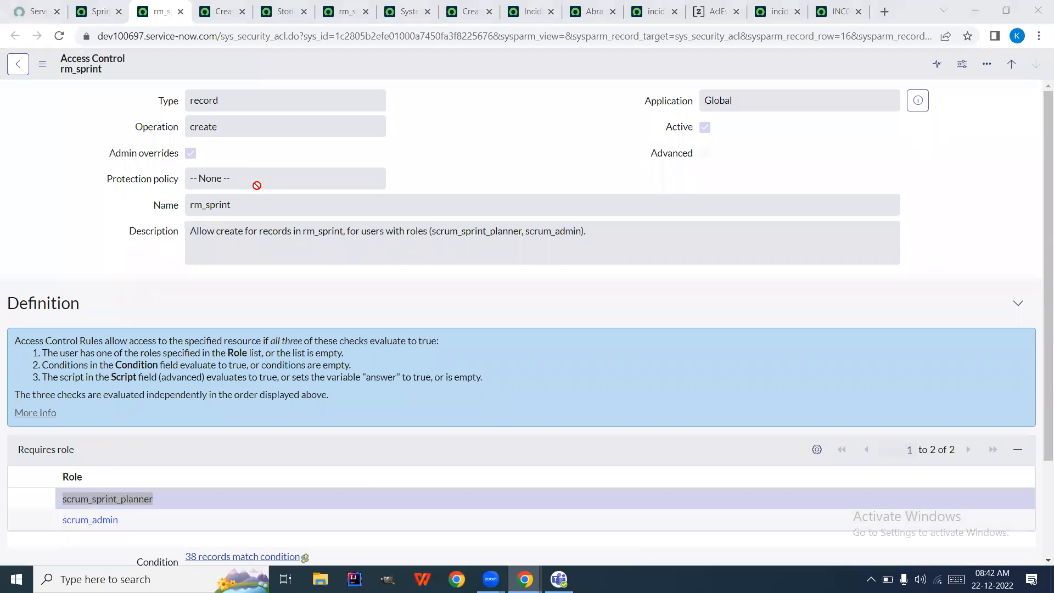
pyautogui.click(221, 128)
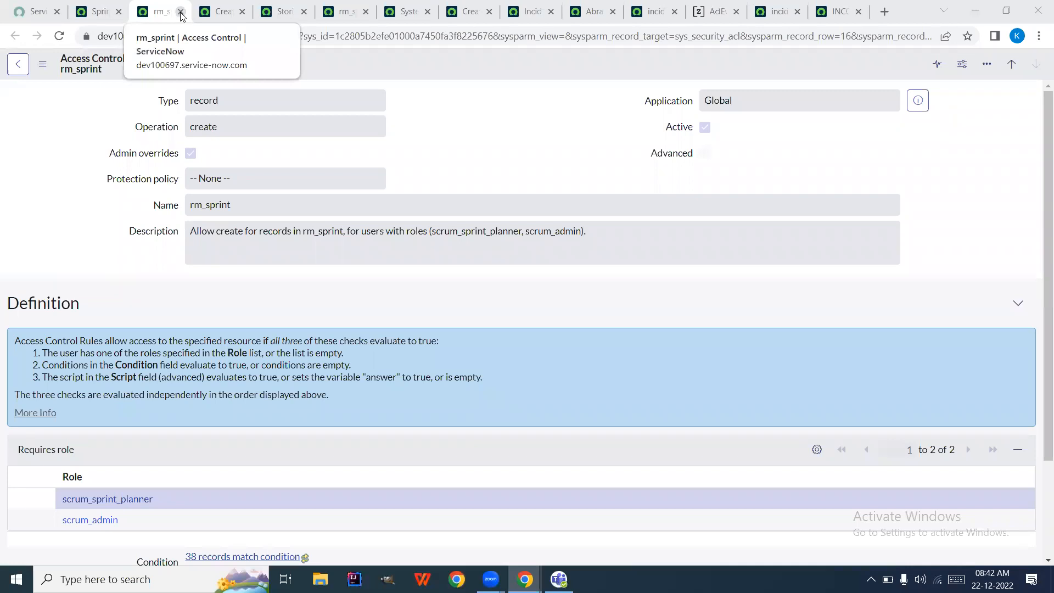
pyautogui.click(91, 8)
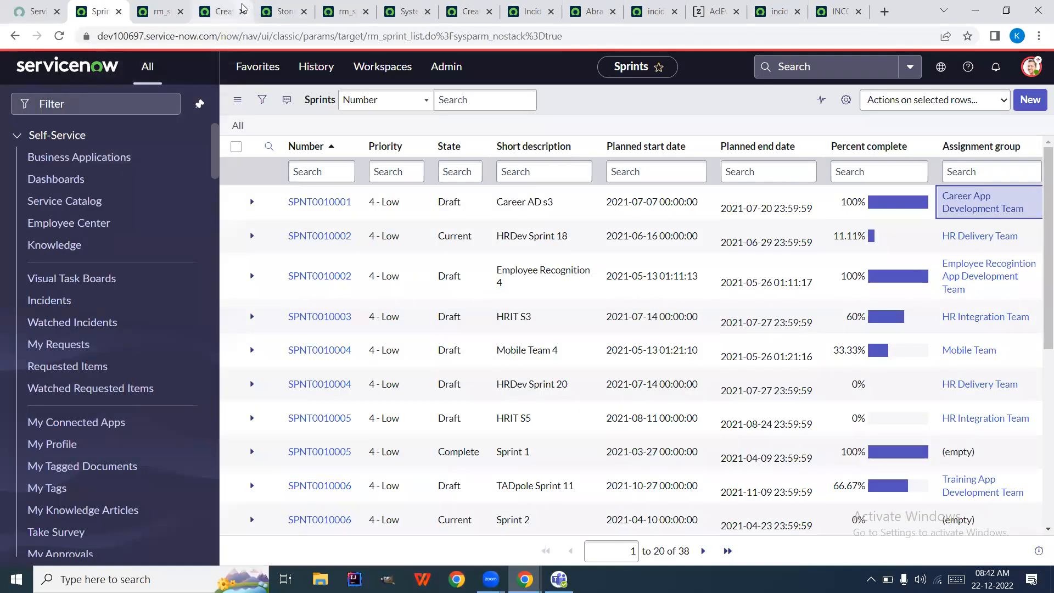
# - Close the leftover browser tabs, keeping only ServiceNow Developers, the Sprints list and the rm_sprint create access control
pyautogui.click(239, 17)
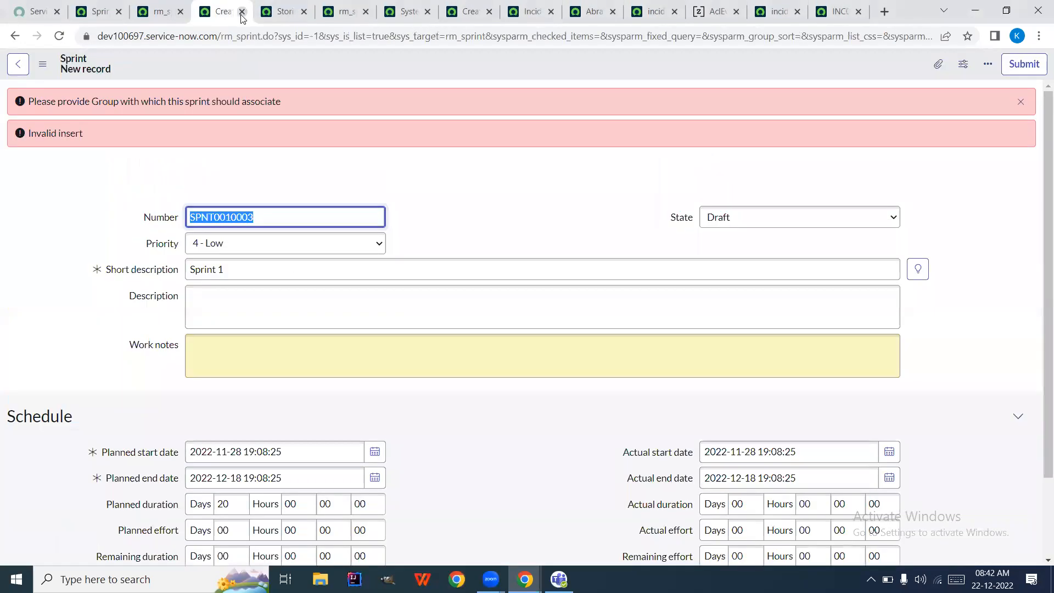
pyautogui.click(241, 14)
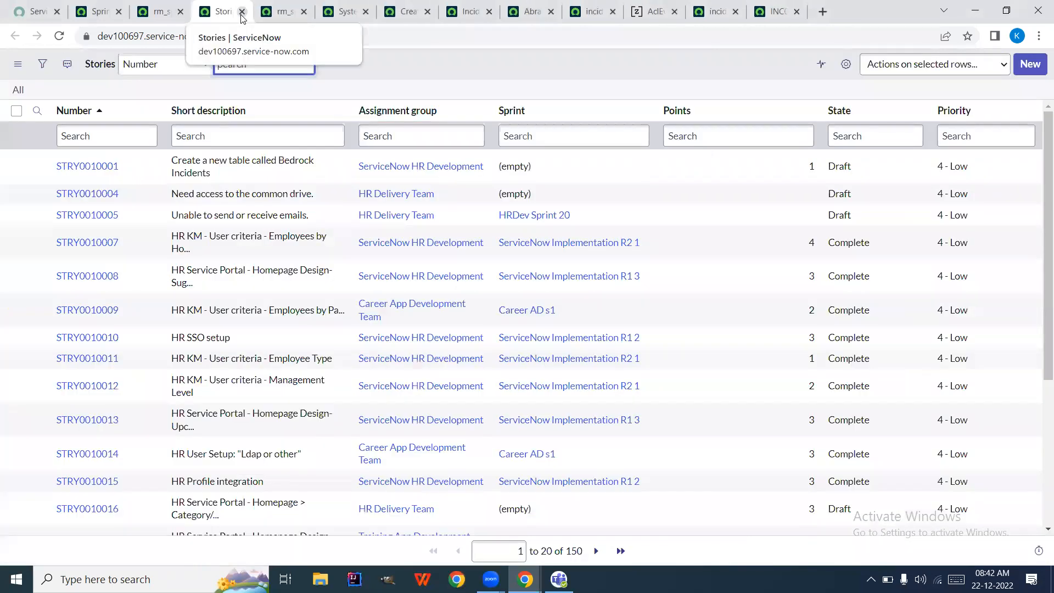
pyautogui.click(241, 15)
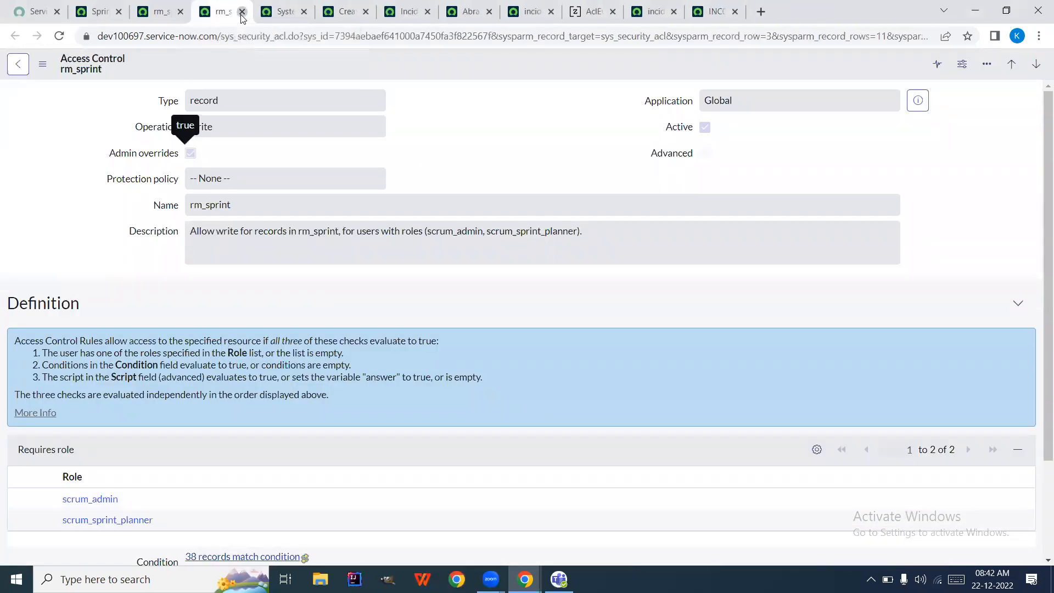
pyautogui.click(241, 15)
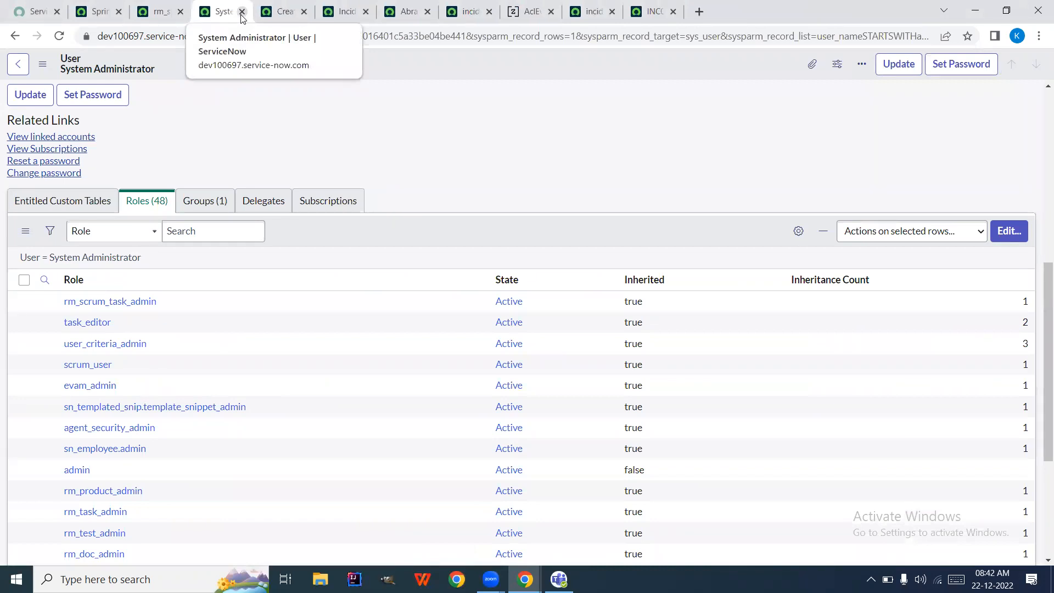
pyautogui.click(242, 12)
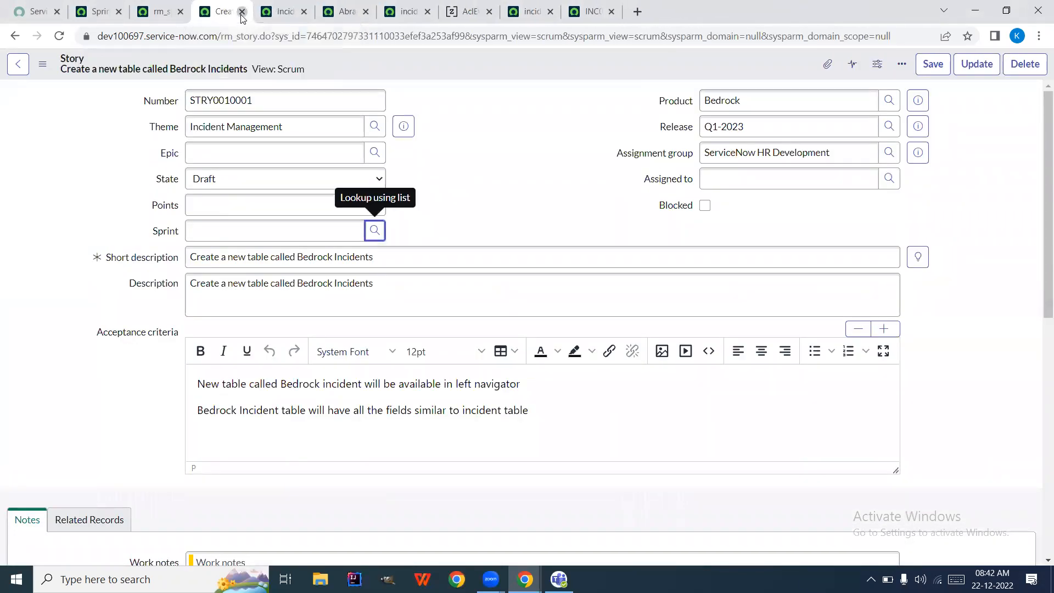
pyautogui.click(242, 12)
pyautogui.click(241, 12)
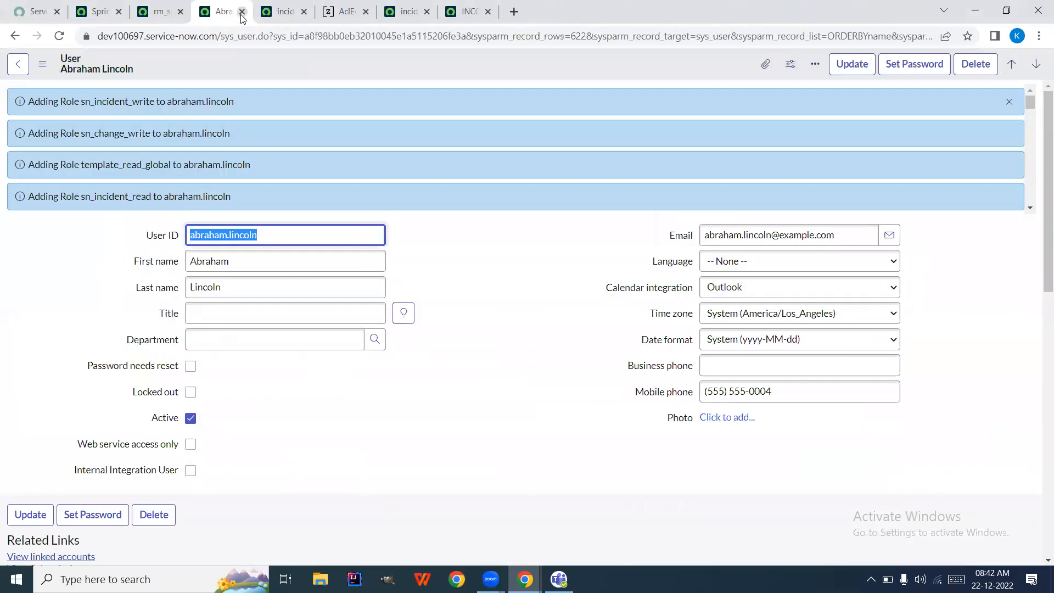
pyautogui.click(241, 13)
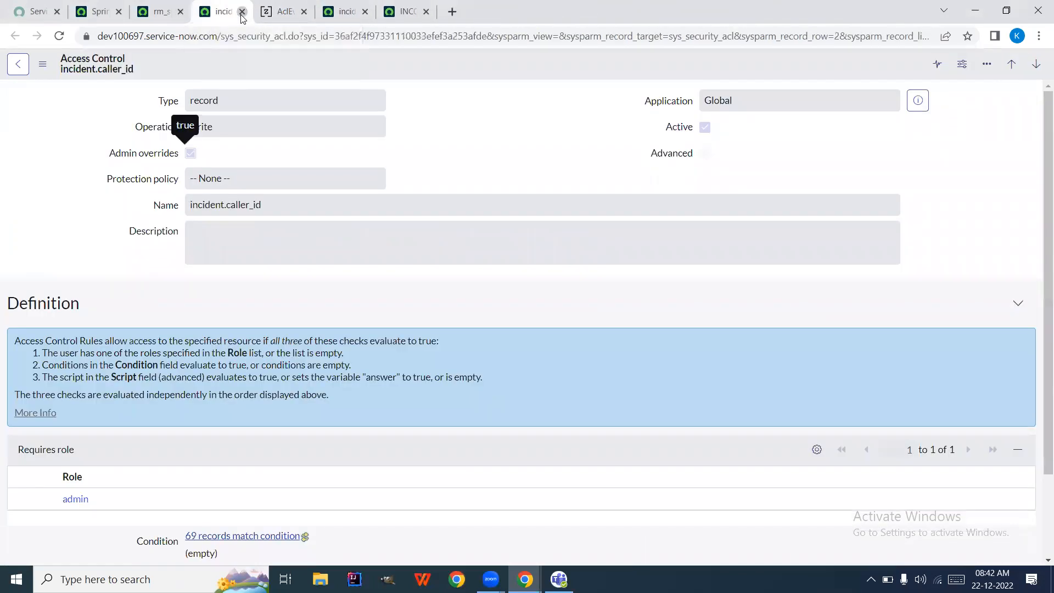
pyautogui.click(242, 12)
pyautogui.click(241, 12)
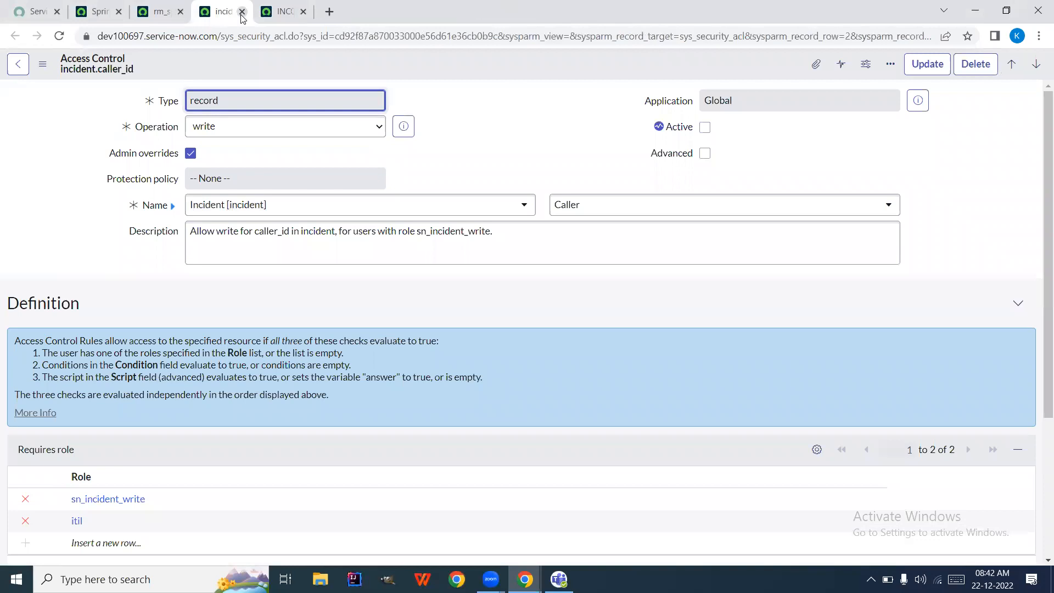
pyautogui.click(241, 12)
pyautogui.click(242, 12)
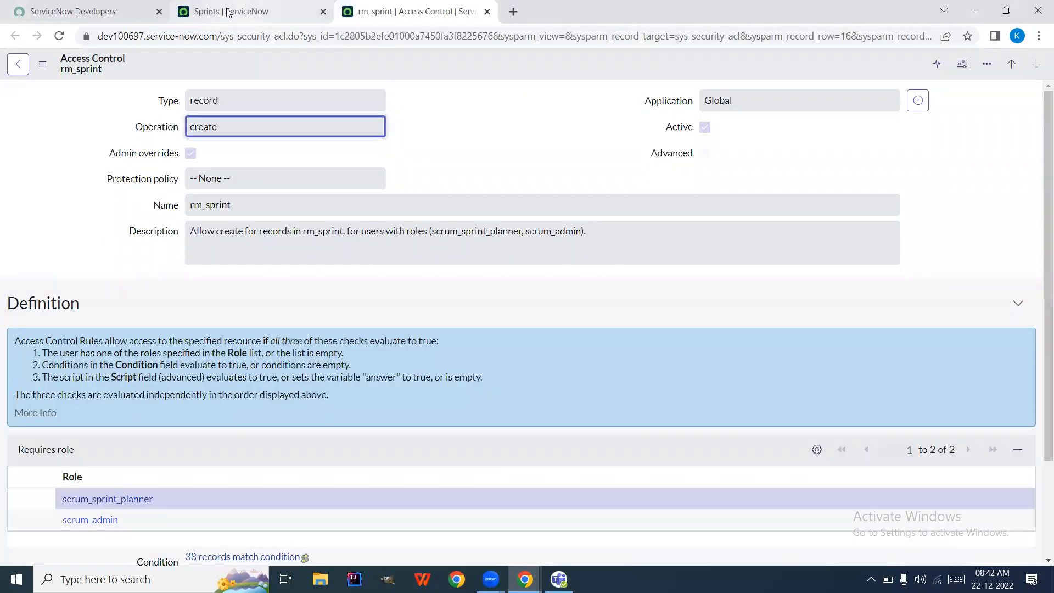
# - Find the Access Control (ACL) module by searching for acl and open its list in a new tab
pyautogui.click(229, 12)
pyautogui.click(125, 109)
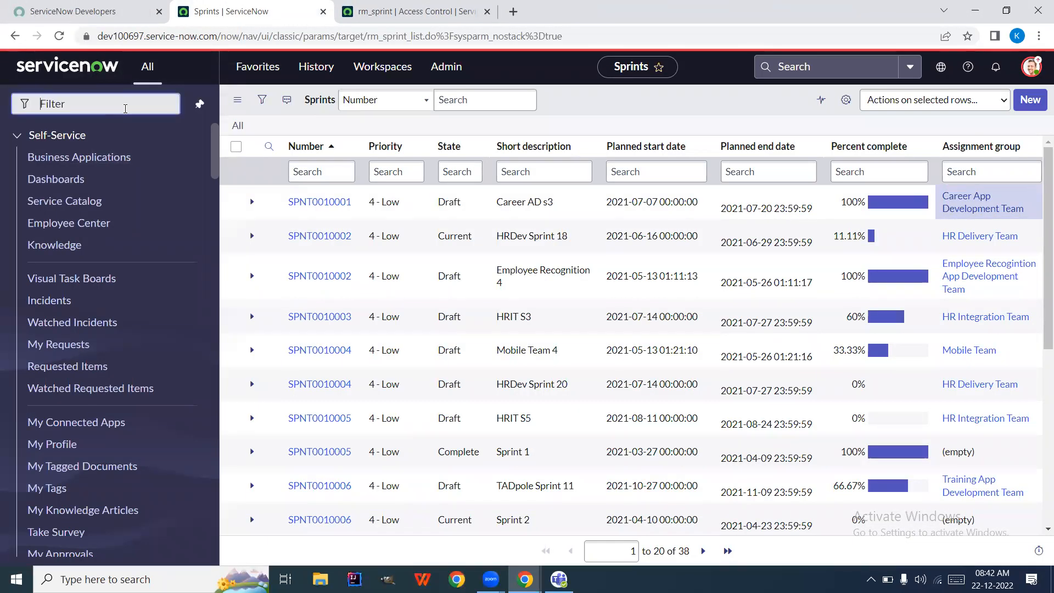
pyautogui.write('acl')
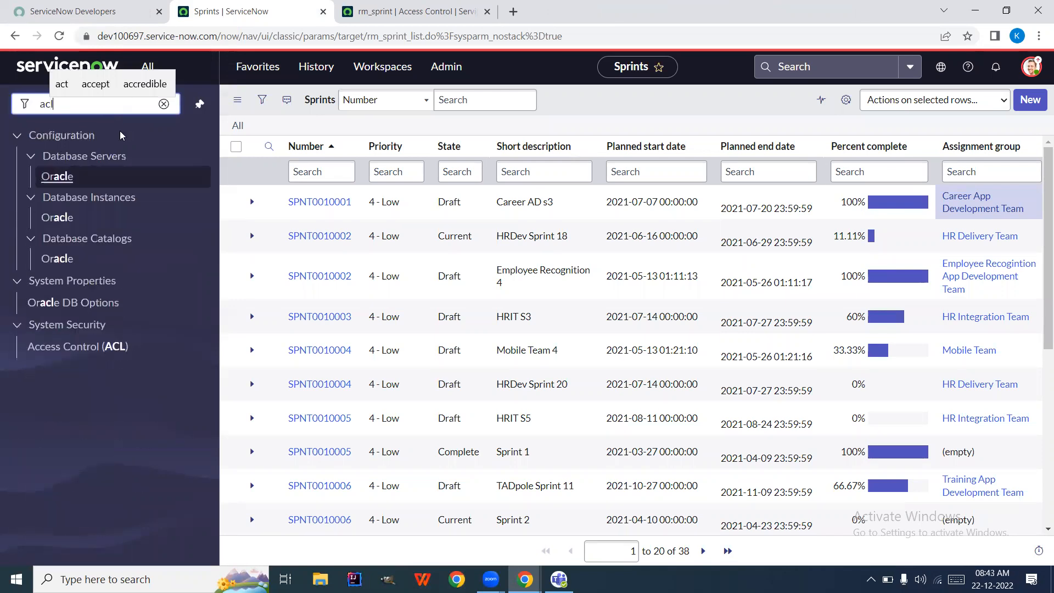
pyautogui.rightClick(75, 350)
pyautogui.click(102, 361)
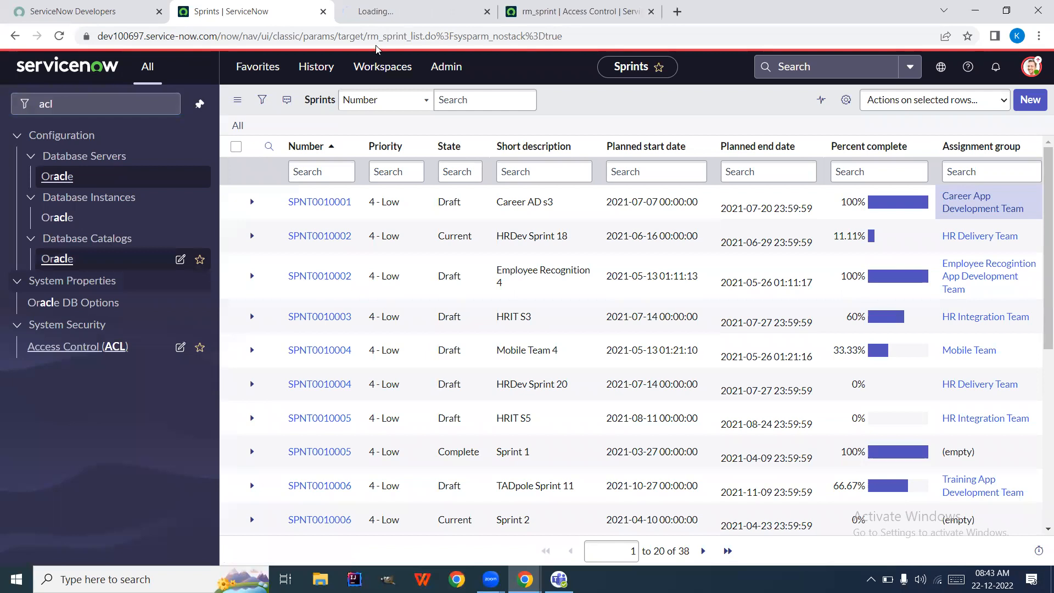
pyautogui.click(389, 11)
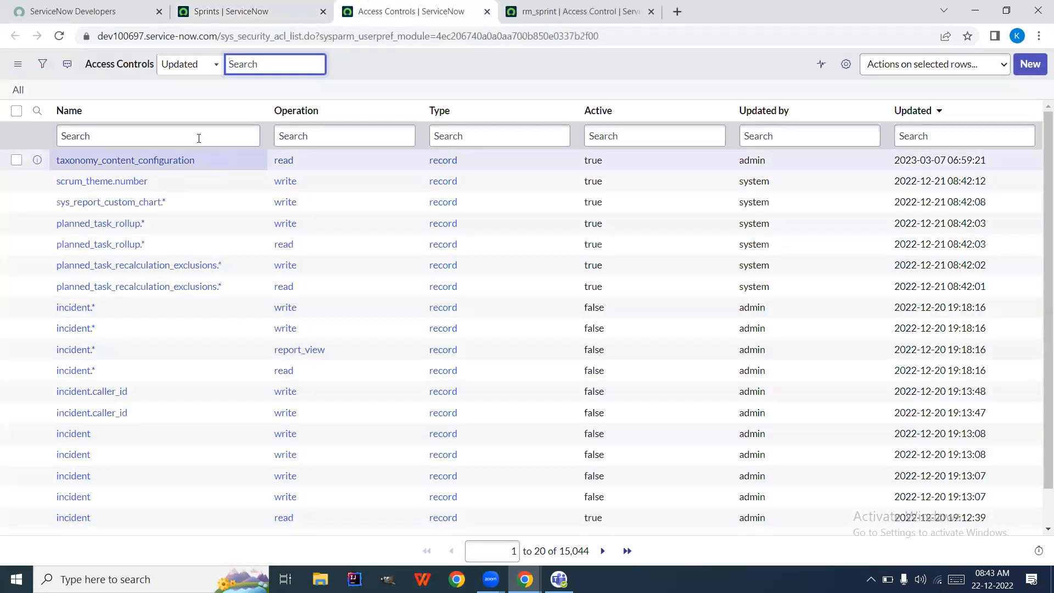
# - Filter the access controls by the name rm_release and open the rm_release read rule in a new tab
pyautogui.click(212, 132)
pyautogui.write('rm')
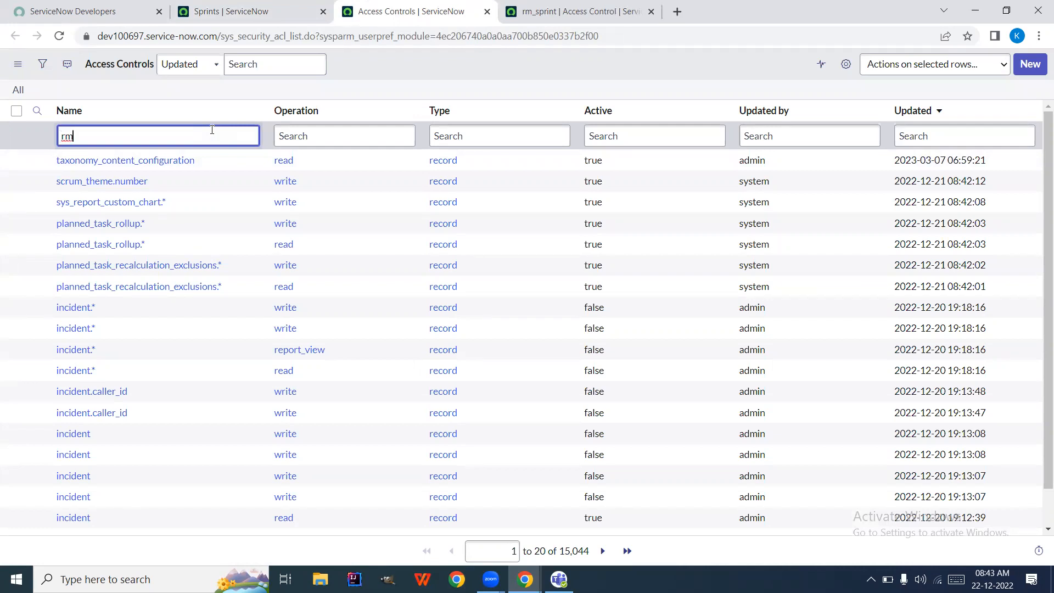
pyautogui.write('_release')
pyautogui.press('Return')
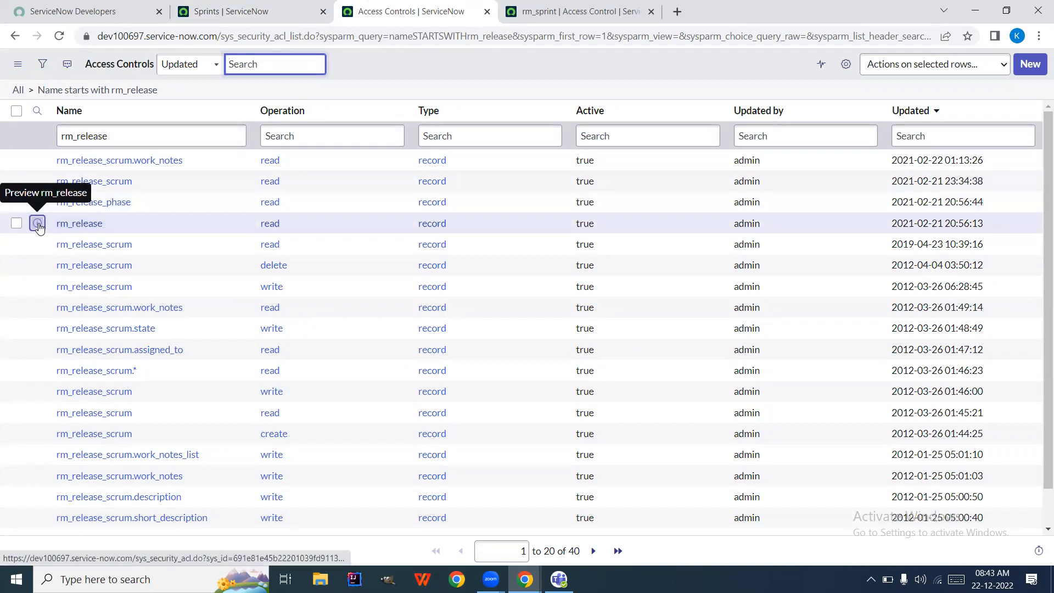
pyautogui.rightClick(38, 225)
pyautogui.click(83, 233)
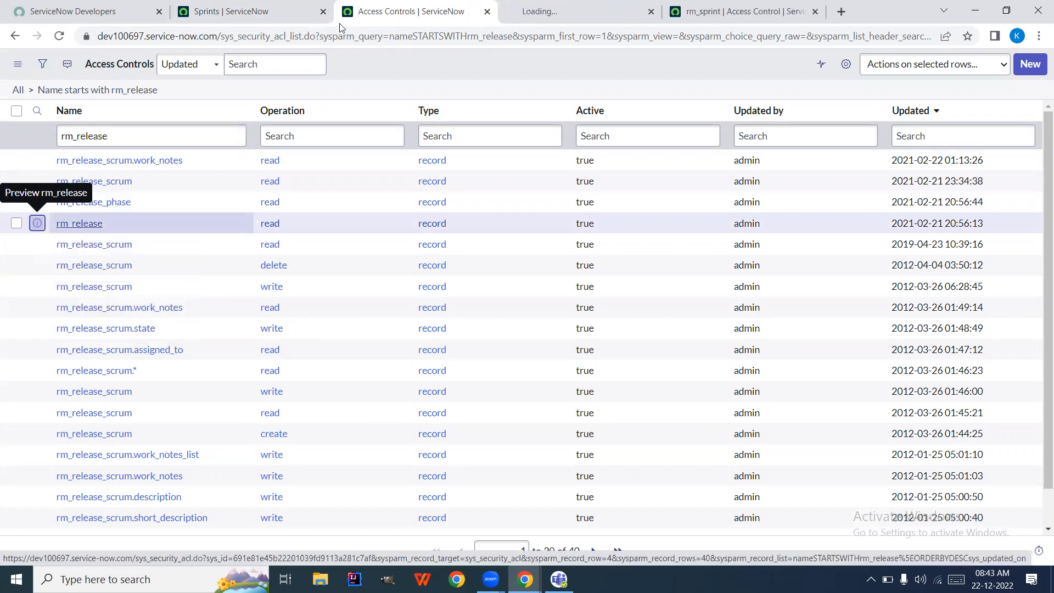
# - Filter the rm_release access controls by the read operation
pyautogui.rightClick(315, 159)
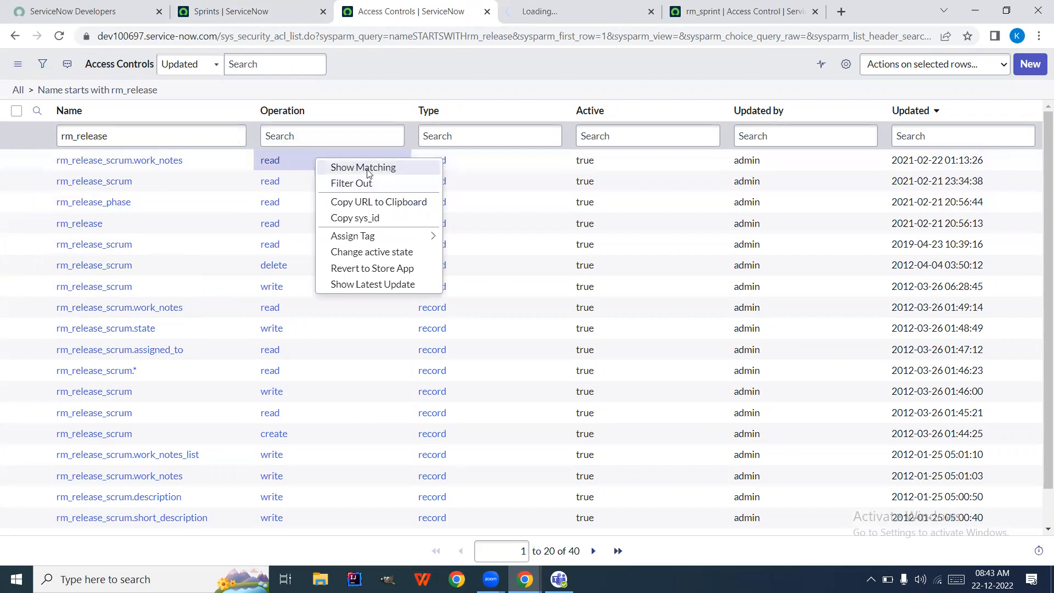
# - Filter the read operation out of the rm_release access controls and review the remaining rules
pyautogui.click(359, 184)
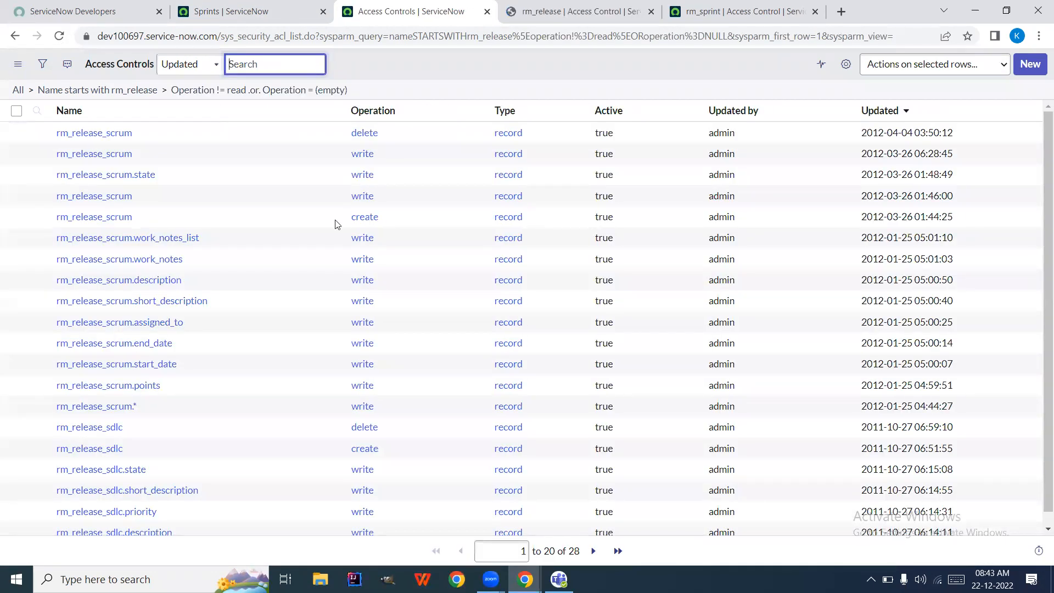
pyautogui.scroll(-1, 328, 345)
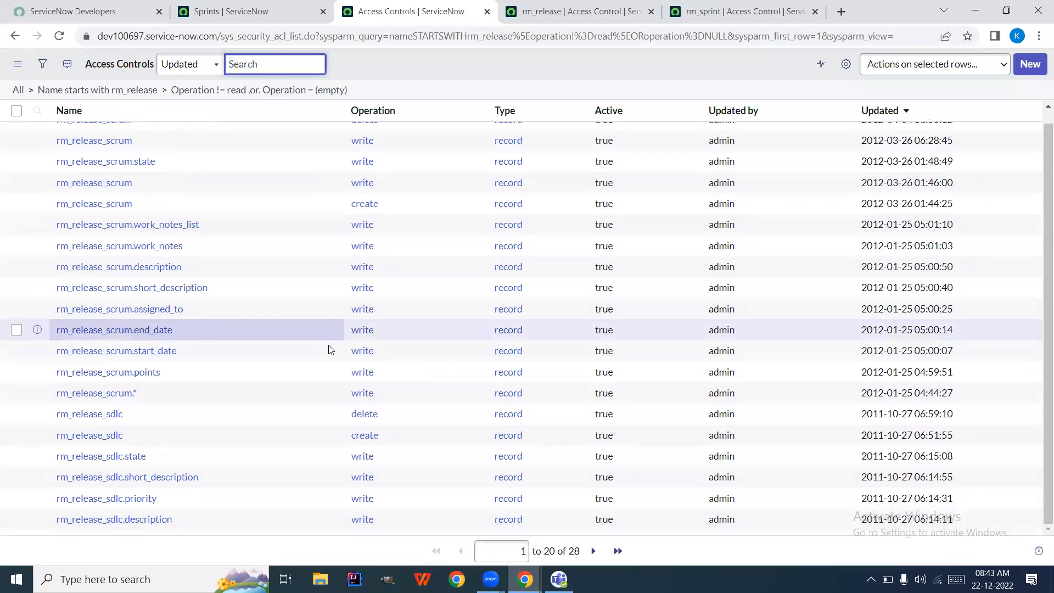
pyautogui.scroll(1, 329, 350)
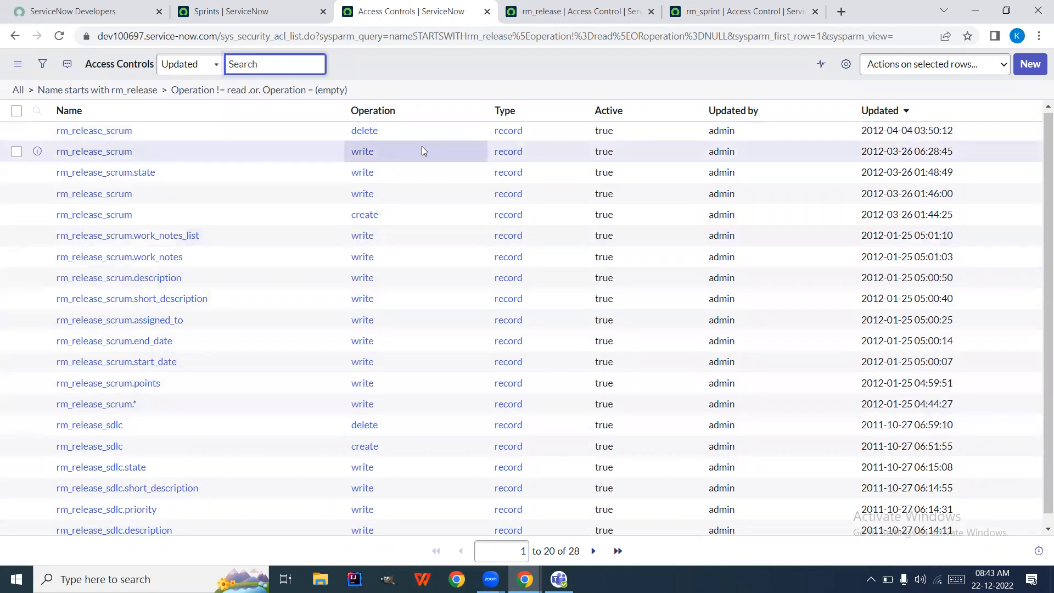
pyautogui.scroll(1, 422, 160)
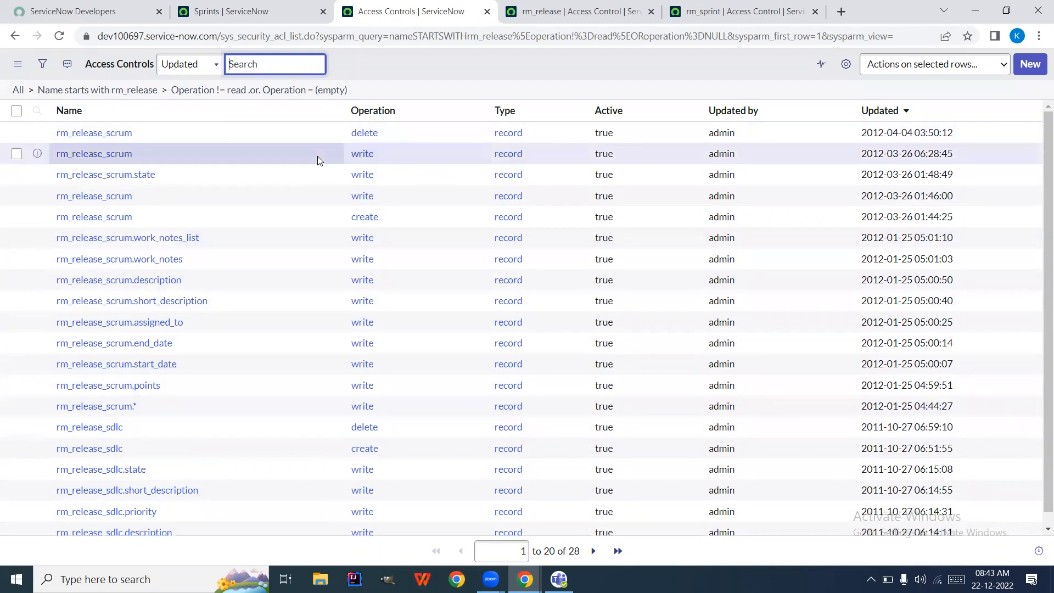
# - Examine the already opened rm_release read access control, including its required role and condition
pyautogui.click(544, 11)
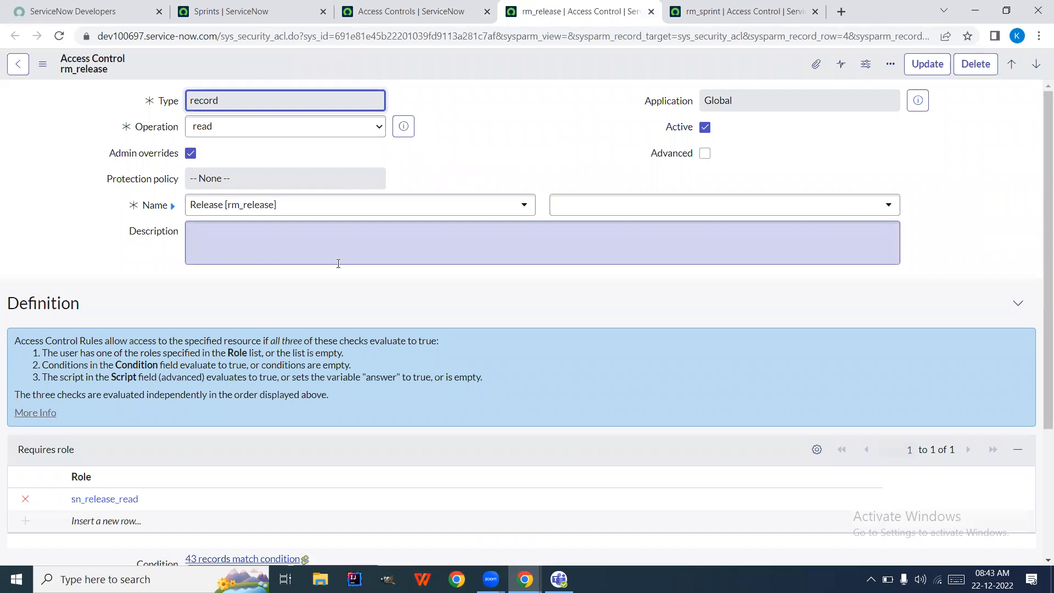
pyautogui.scroll(-1, 338, 263)
pyautogui.scroll(1, 127, 502)
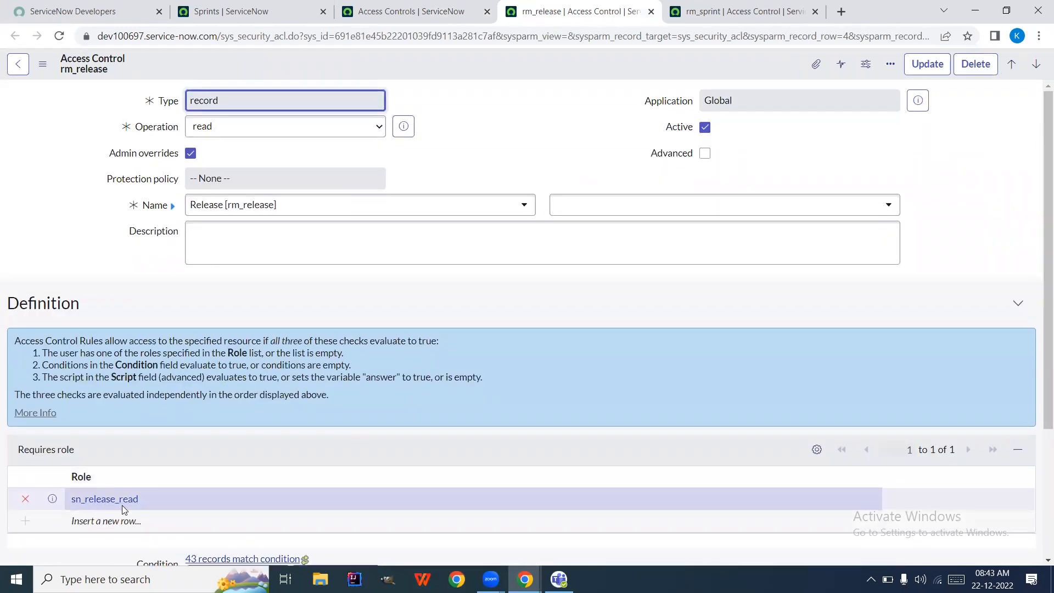
pyautogui.scroll(-2, 179, 501)
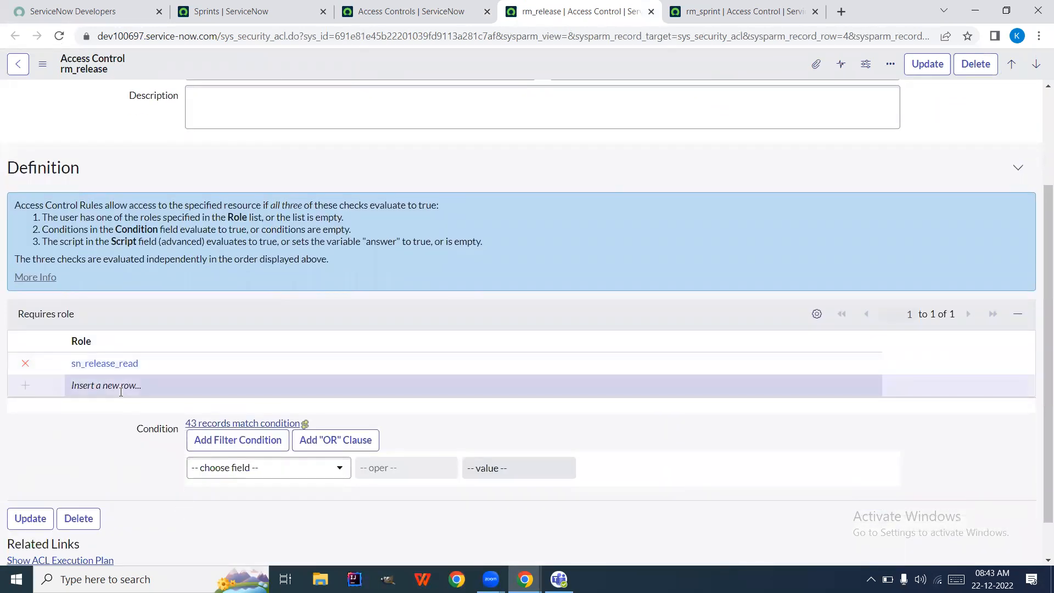
# - Start a new access control from the Access Controls list and review its type choices, keeping record
pyautogui.click(409, 12)
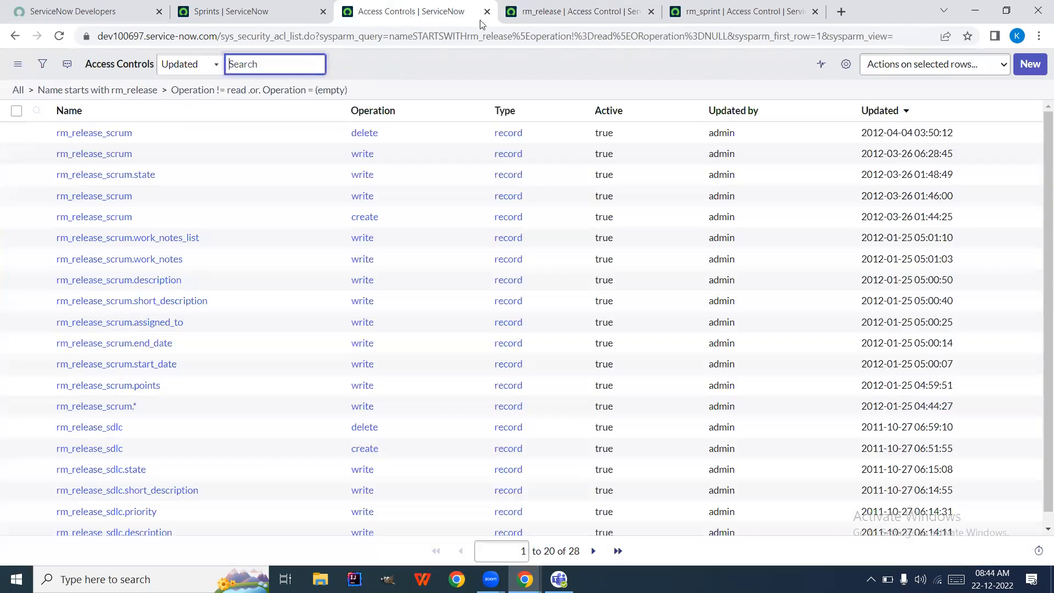
pyautogui.click(1030, 68)
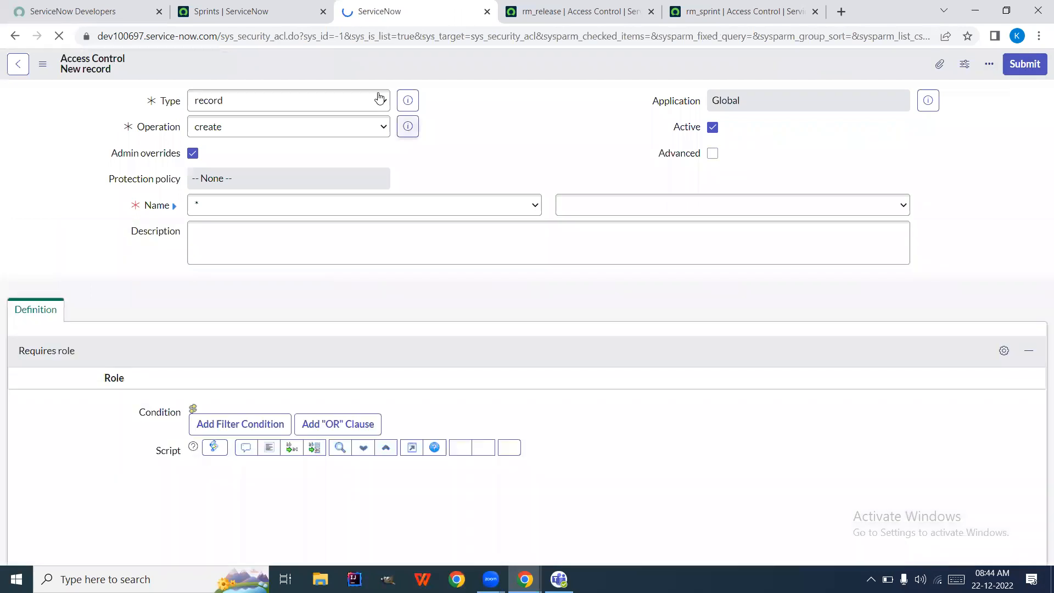
pyautogui.click(271, 105)
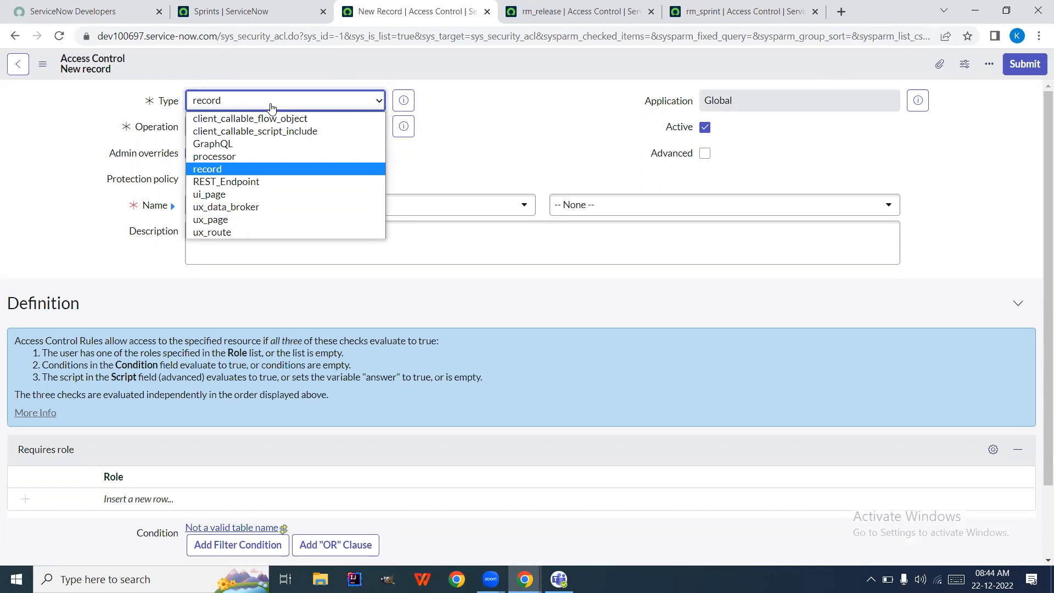
pyautogui.click(270, 107)
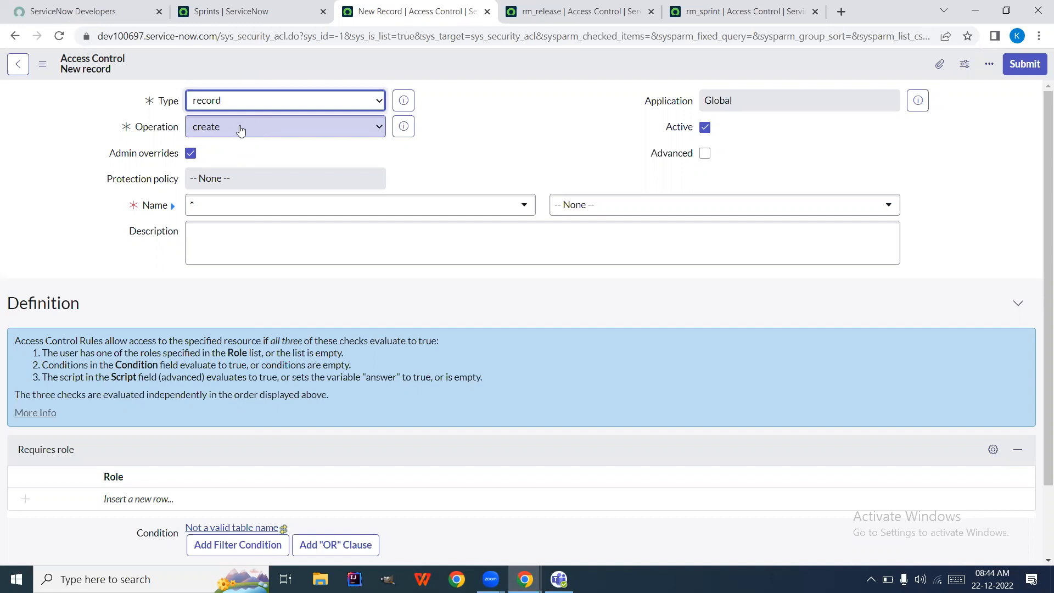
# - Review the operation choices for the new access control and set the operation to read
pyautogui.click(240, 129)
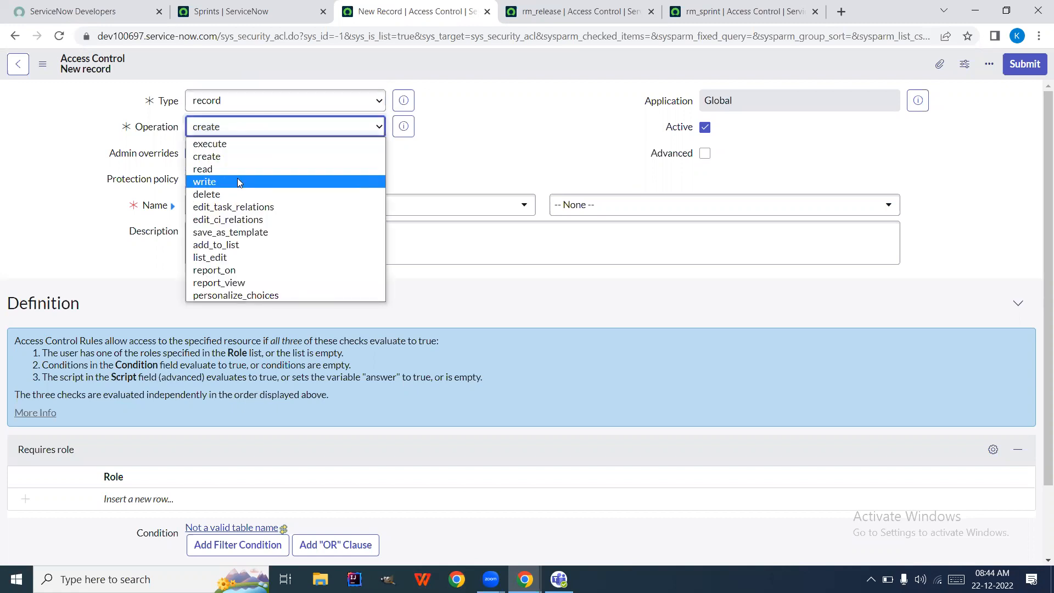
pyautogui.click(235, 195)
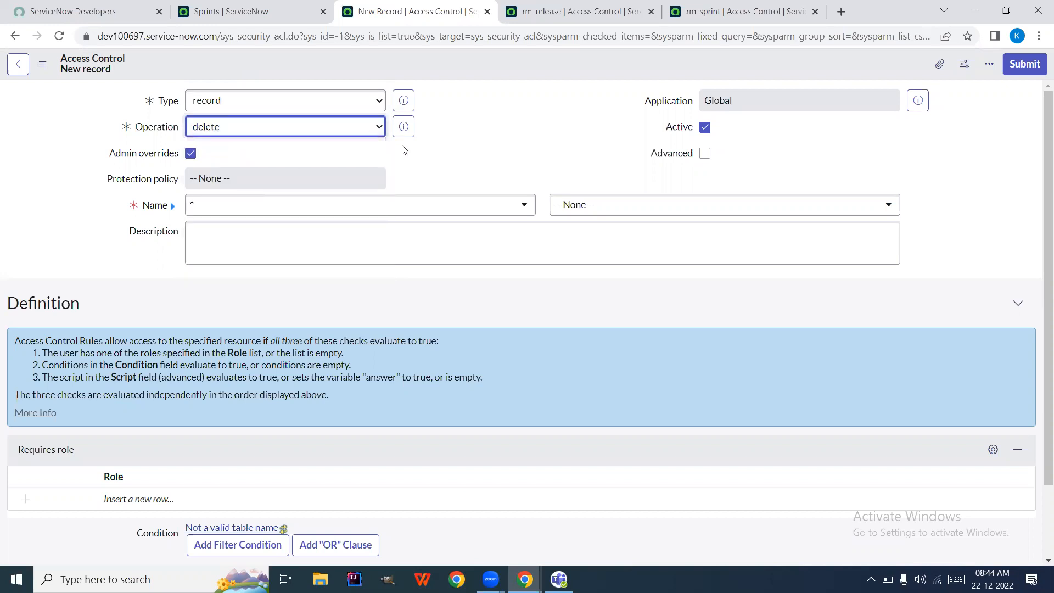
pyautogui.click(576, 6)
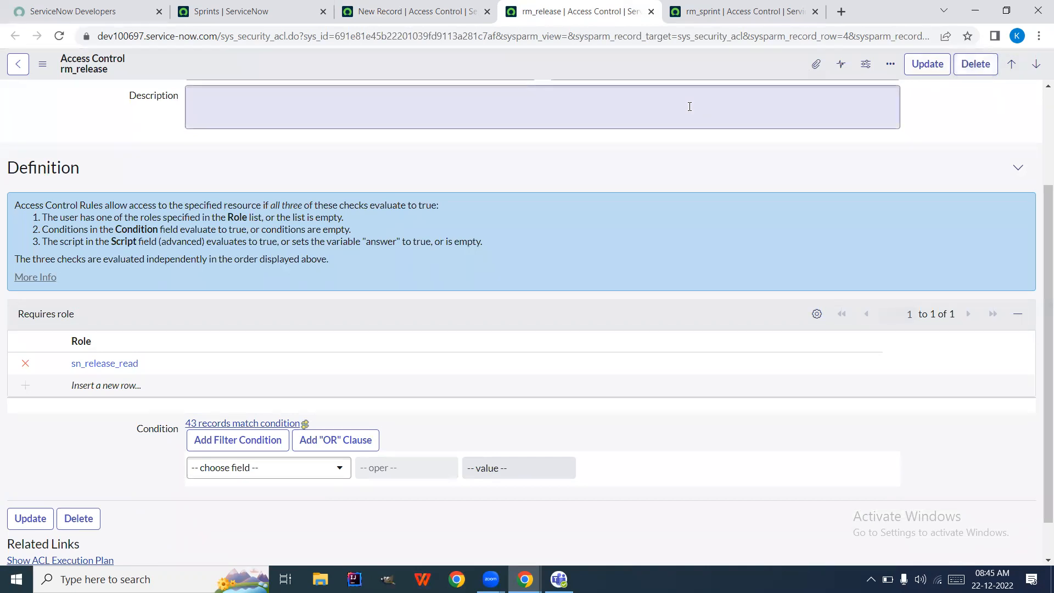
pyautogui.click(428, 8)
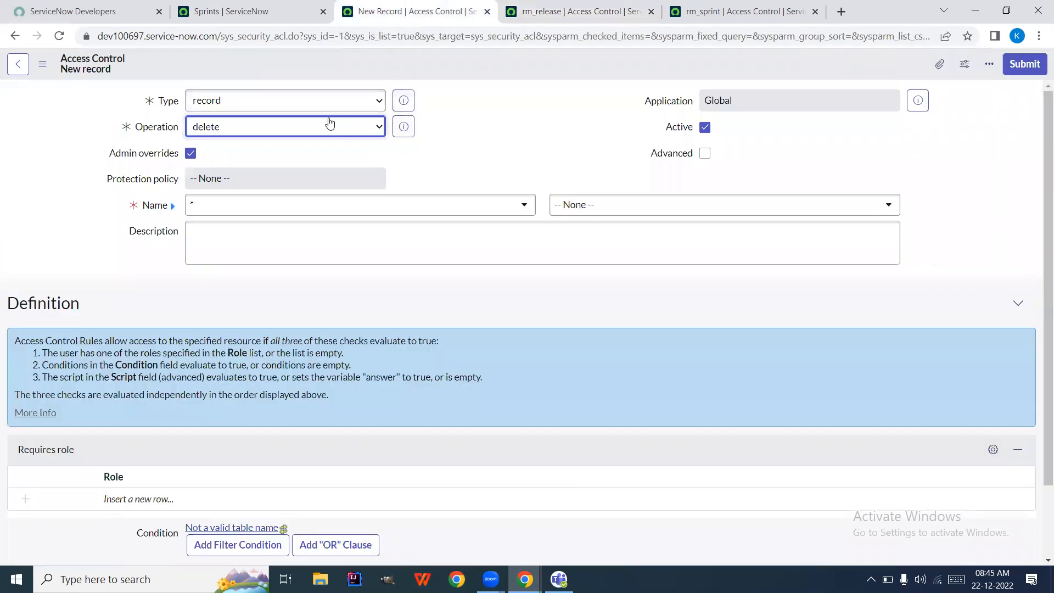
pyautogui.click(307, 130)
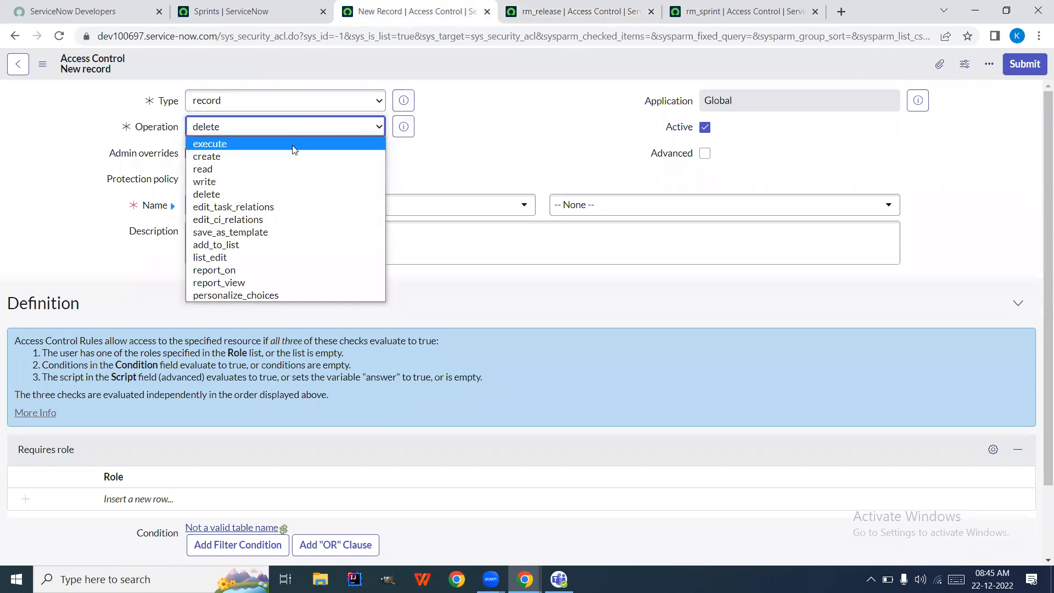
pyautogui.click(288, 173)
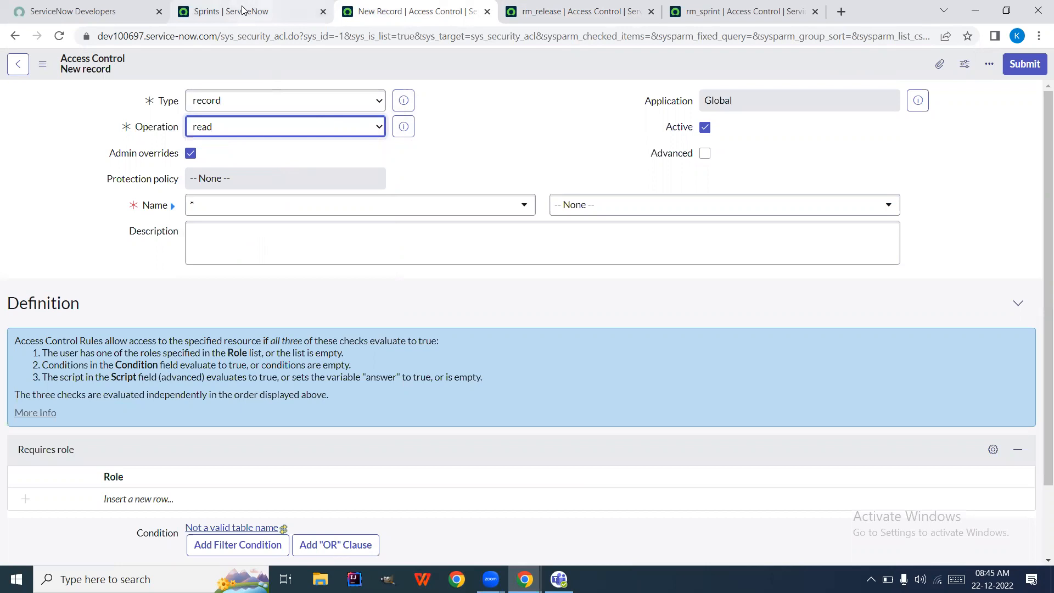
# - Open the Access Control (ACL) list in the Sprints browser tab and filter it by names starting with rm_release
pyautogui.moveTo(243, 10)
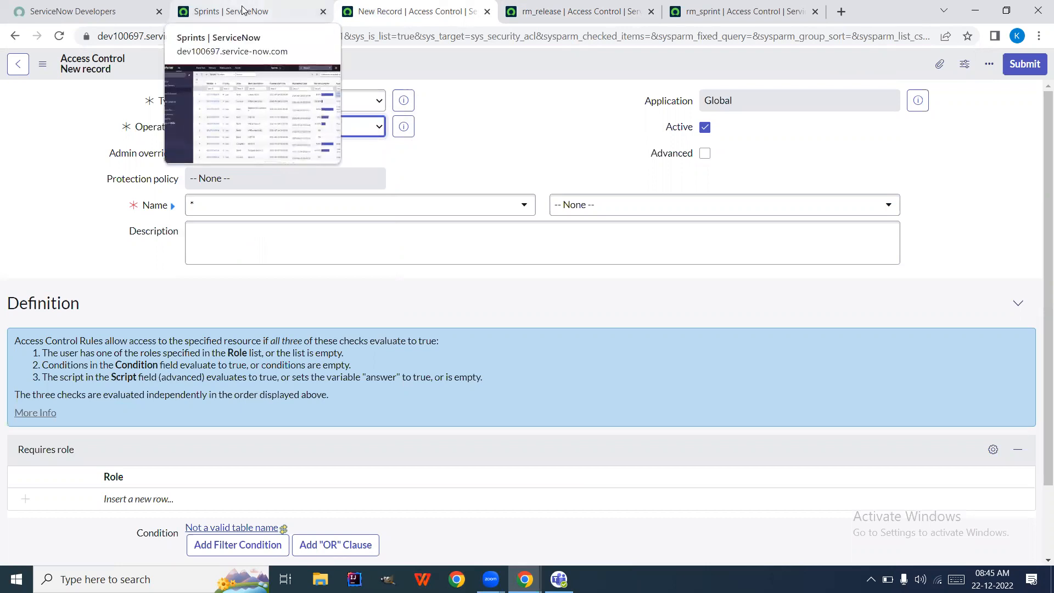
pyautogui.click(243, 10)
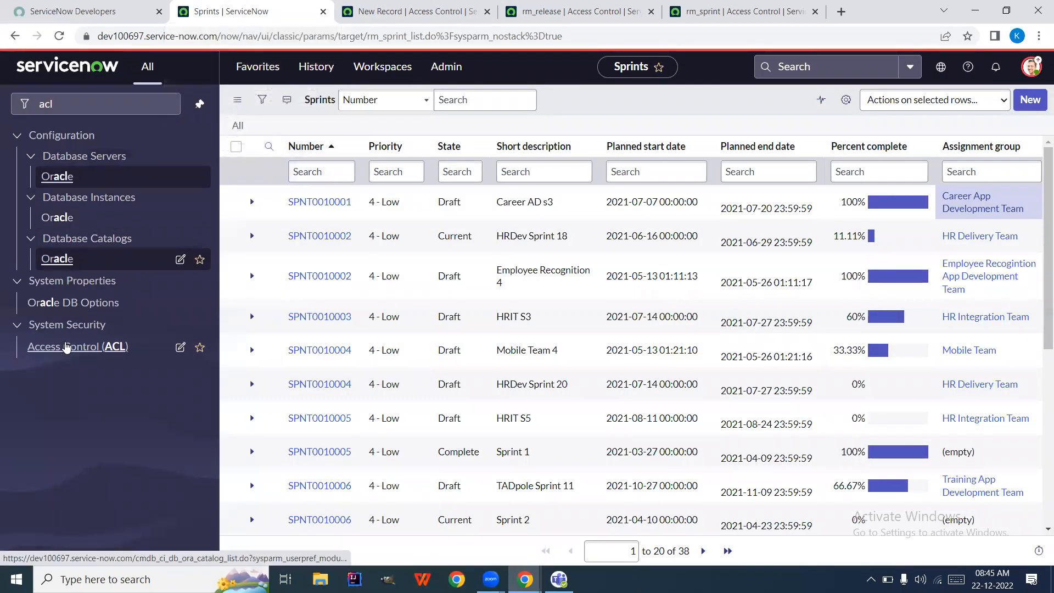
pyautogui.click(73, 356)
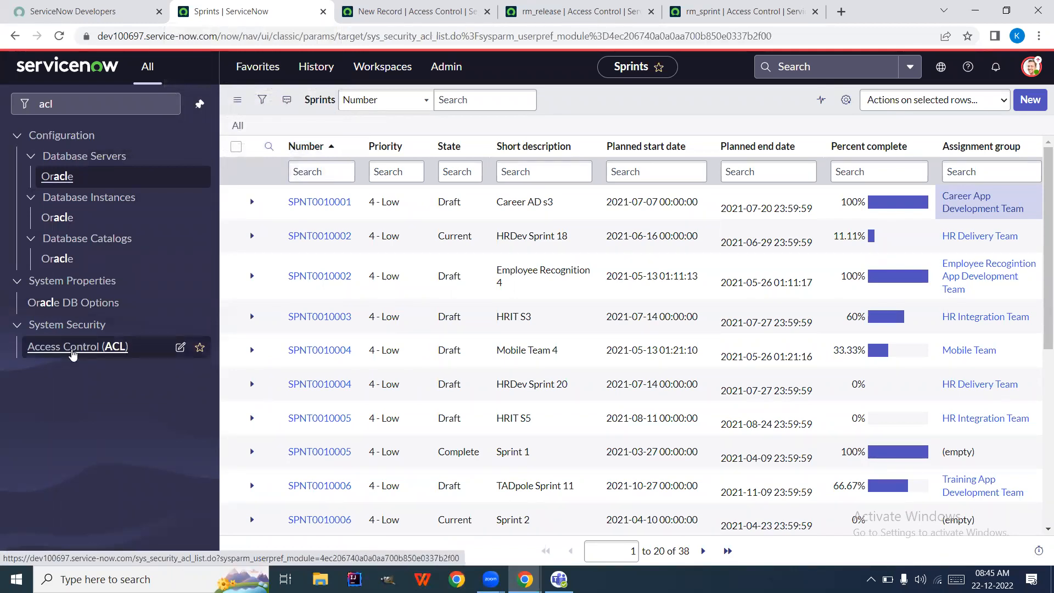
pyautogui.click(324, 172)
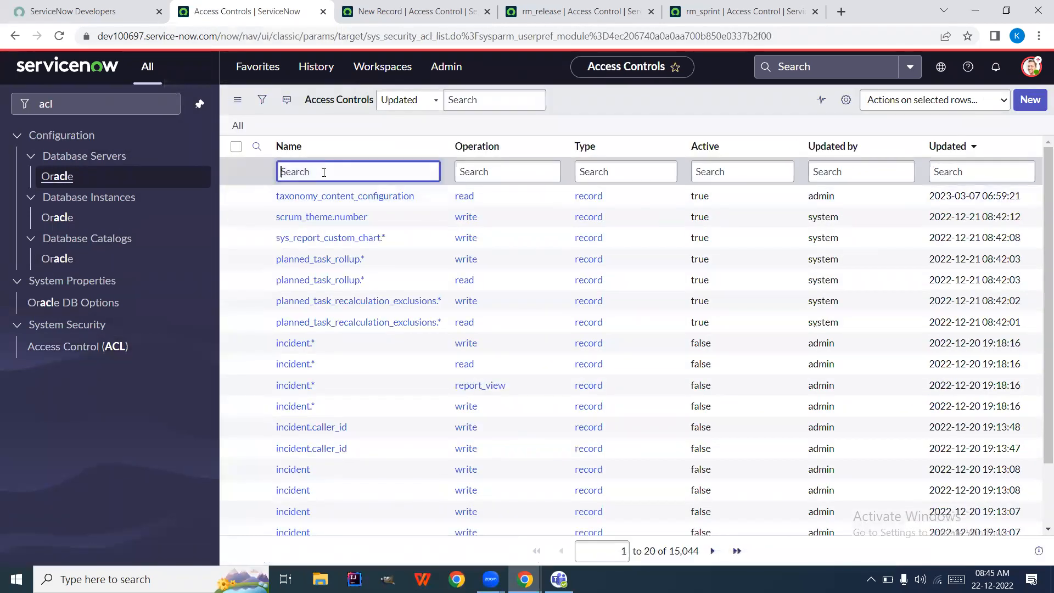
pyautogui.write('rm_release')
pyautogui.press('Return')
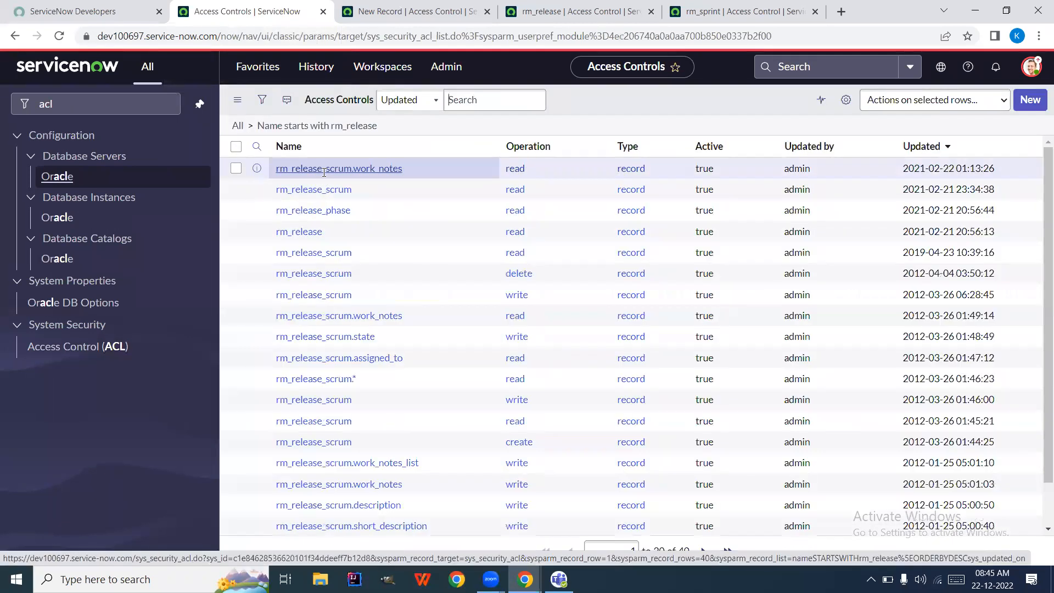
# - Narrow the list to rules named exactly rm_release and open the most recently updated read rule in a new browser tab
pyautogui.rightClick(337, 262)
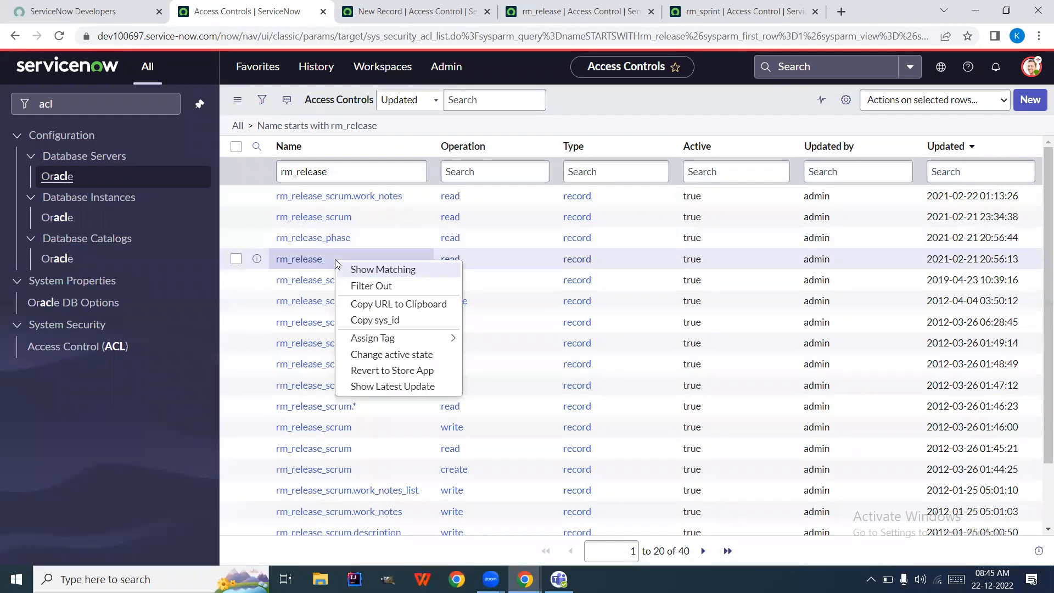
pyautogui.click(369, 272)
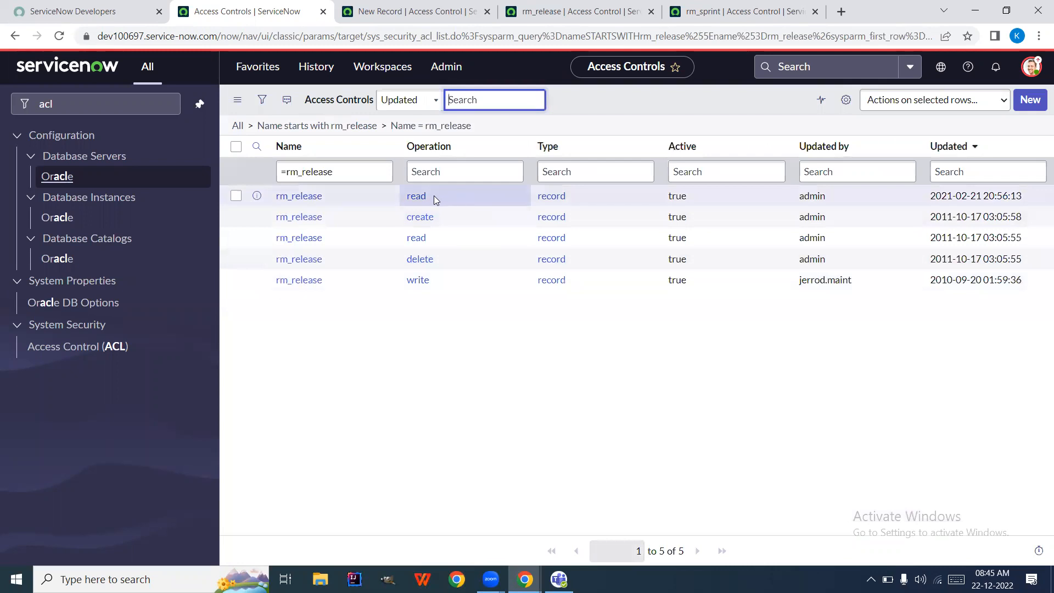
pyautogui.rightClick(257, 196)
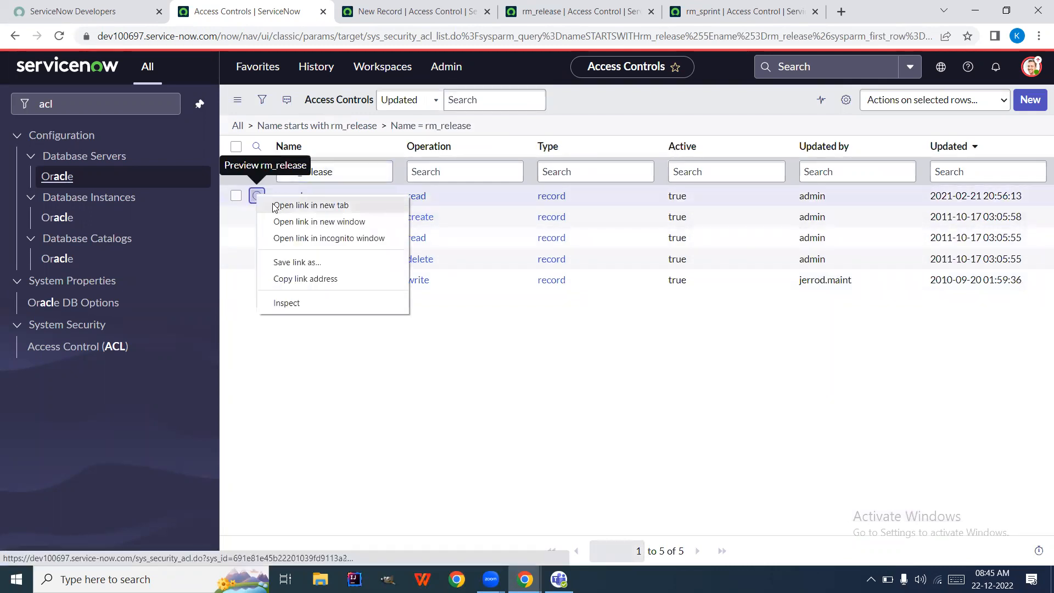
pyautogui.click(275, 207)
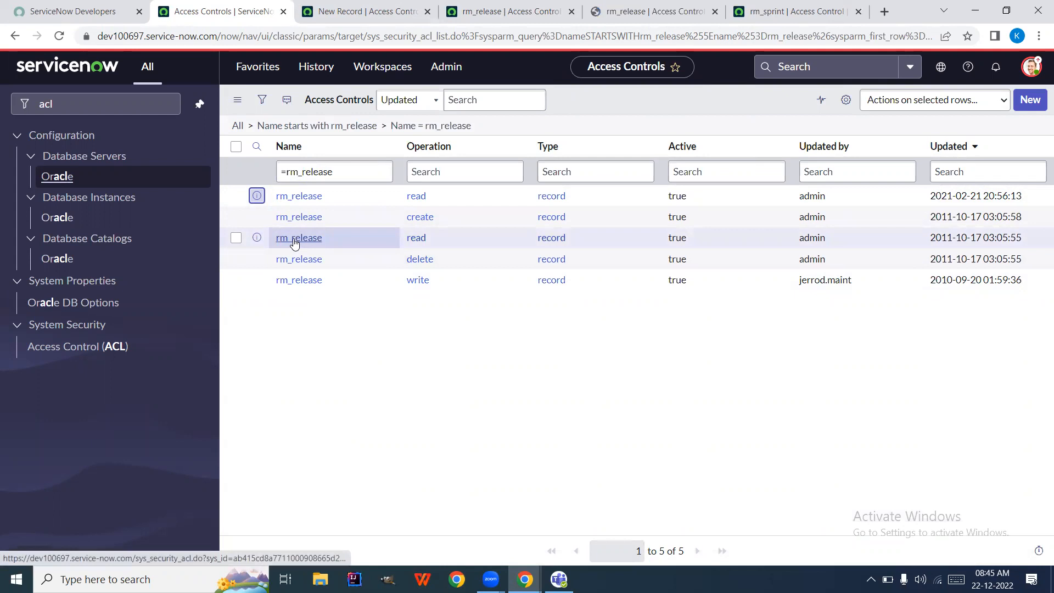
# - Open the older rm_release read rule and compare its required roles with those of the newer read rule
pyautogui.click(624, 4)
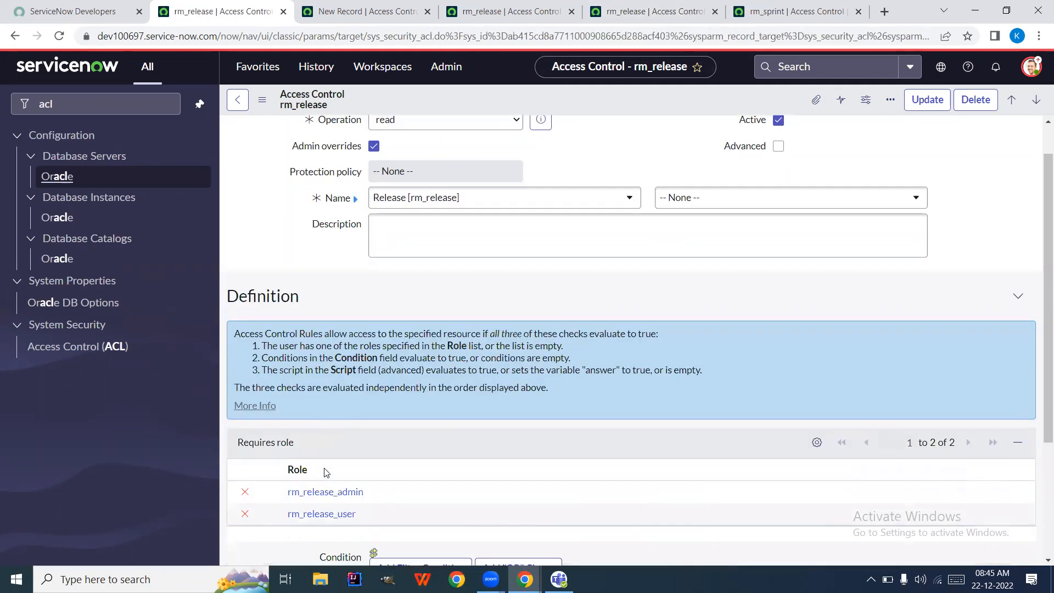
pyautogui.scroll(-2, 326, 472)
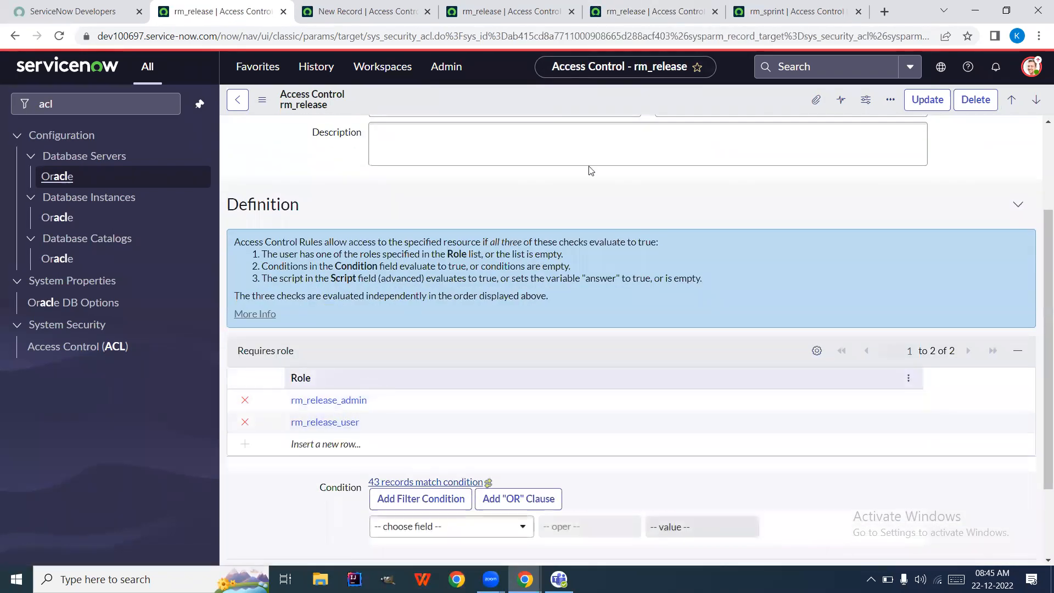
pyautogui.click(653, 11)
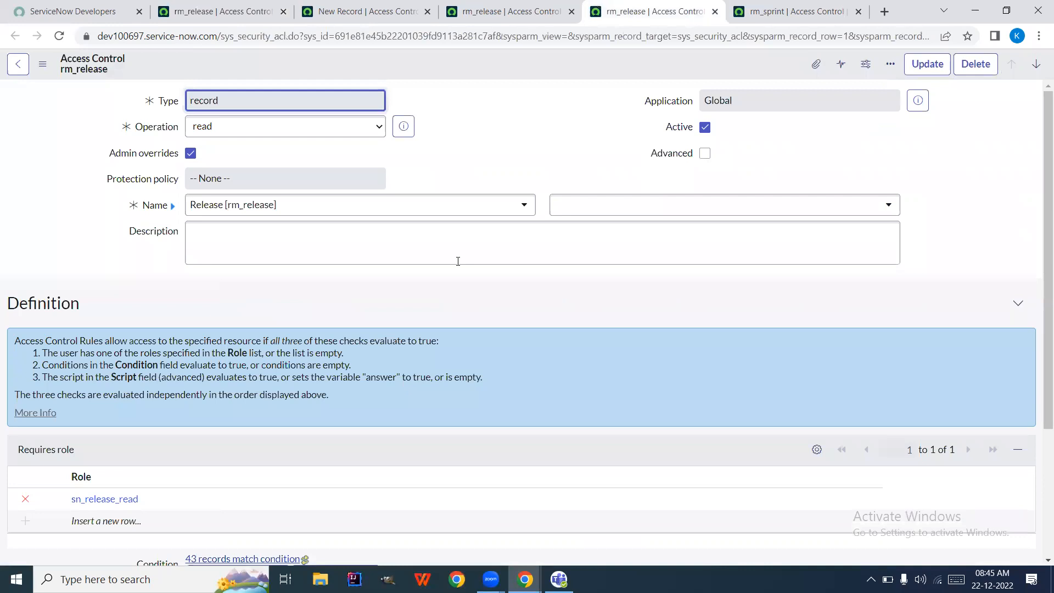
pyautogui.scroll(-1, 273, 379)
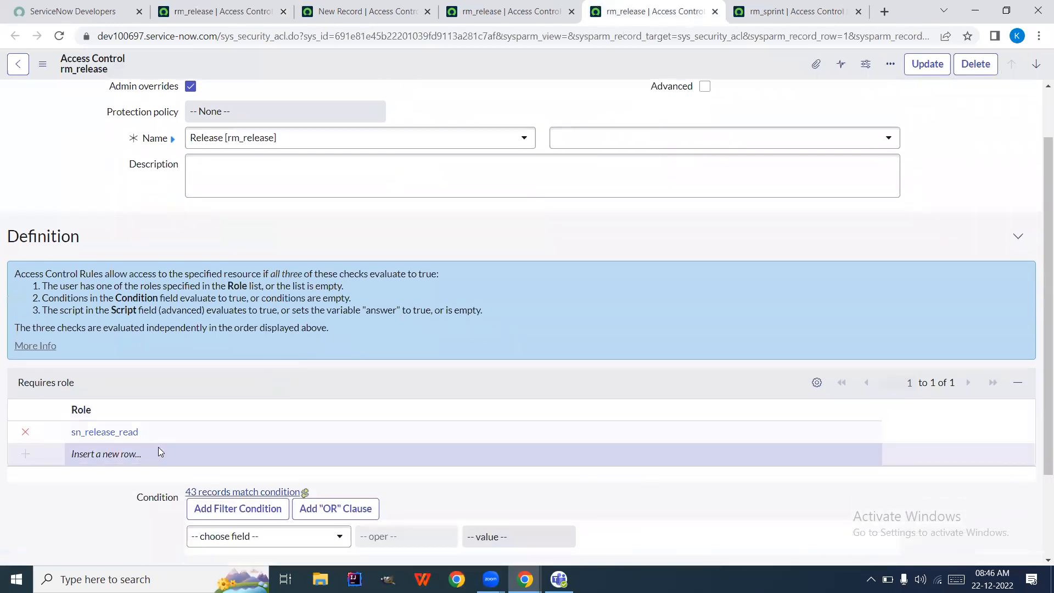
pyautogui.scroll(1, 265, 269)
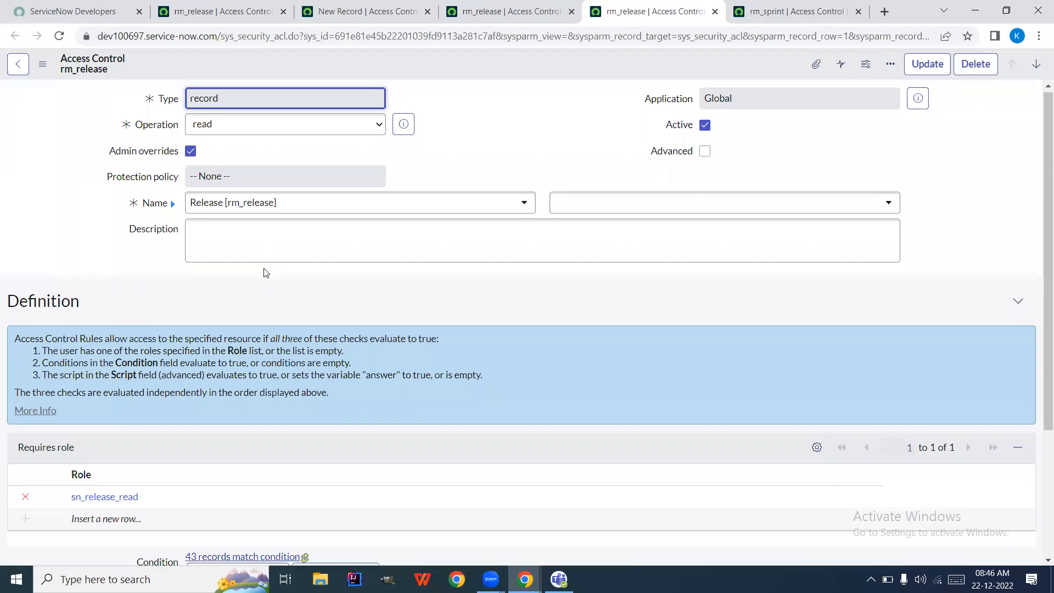
pyautogui.scroll(-1, 266, 273)
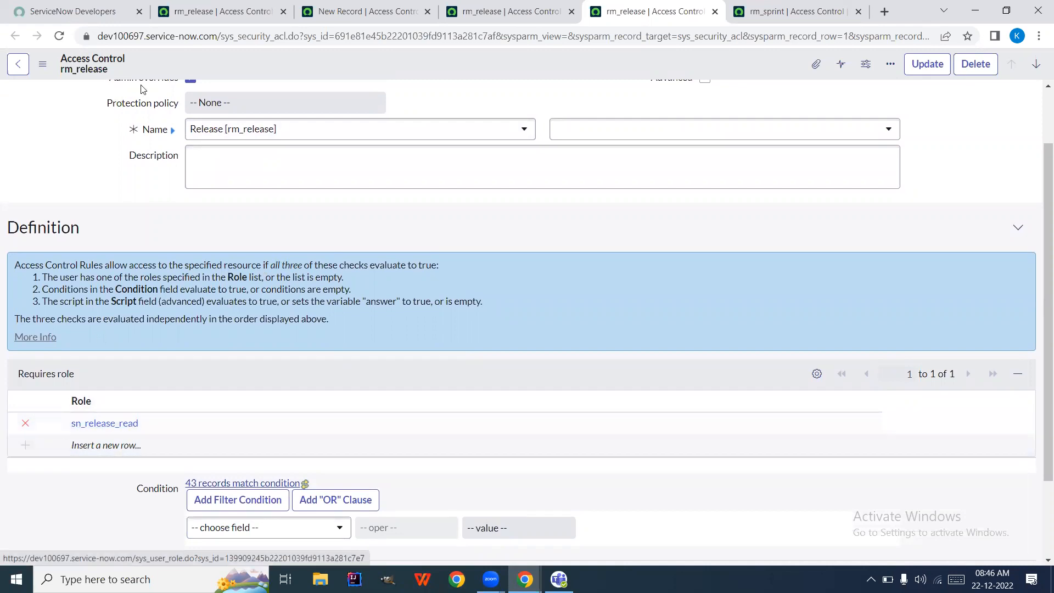
# - From the rm_release access control page, open the Releases table list in a new browser tab using rm_release.LIST
pyautogui.click(215, 11)
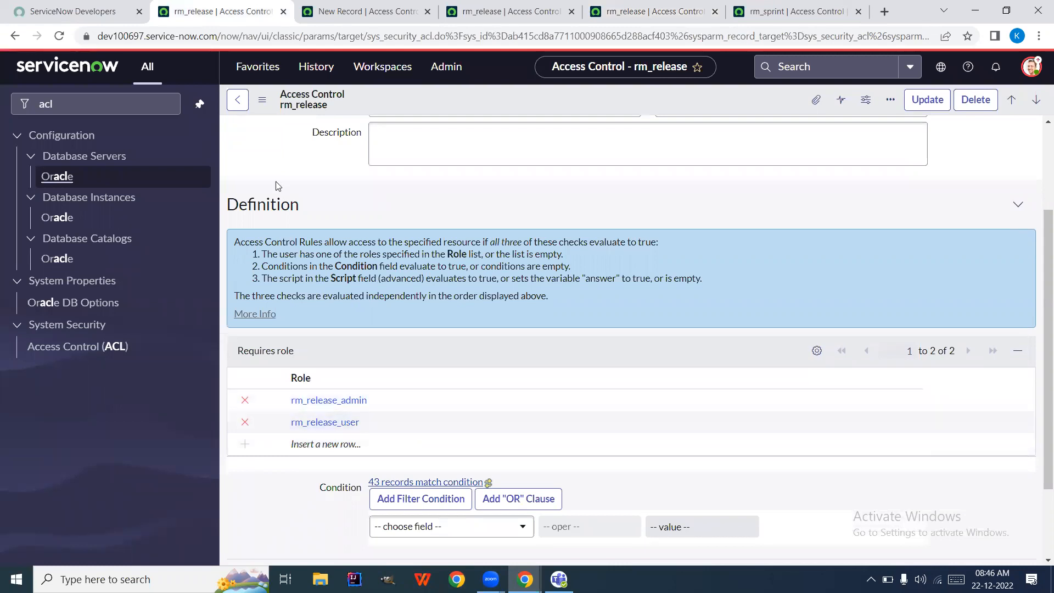
pyautogui.click(99, 100)
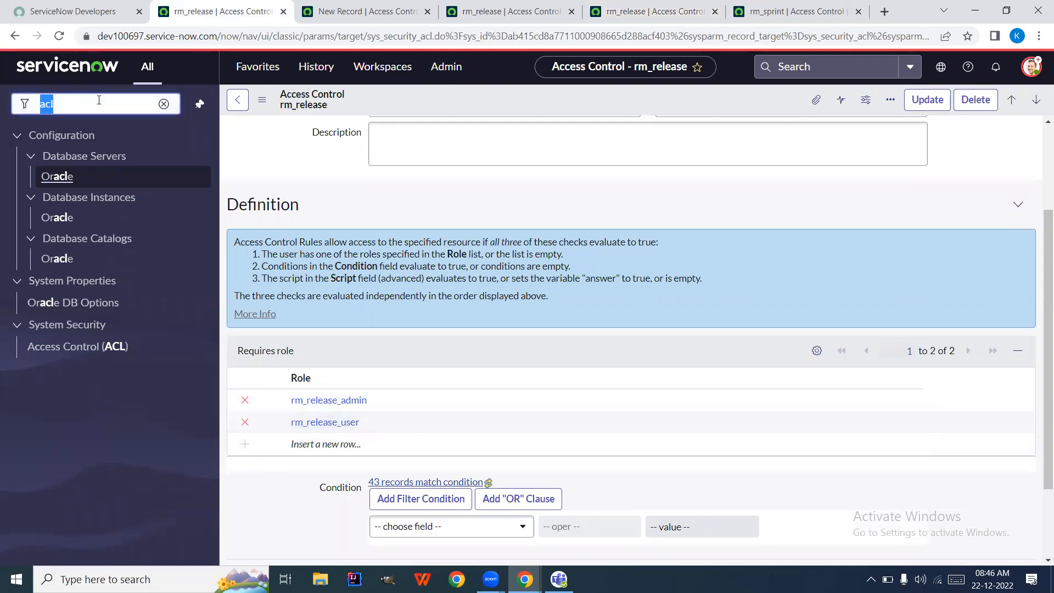
pyautogui.write('rm_')
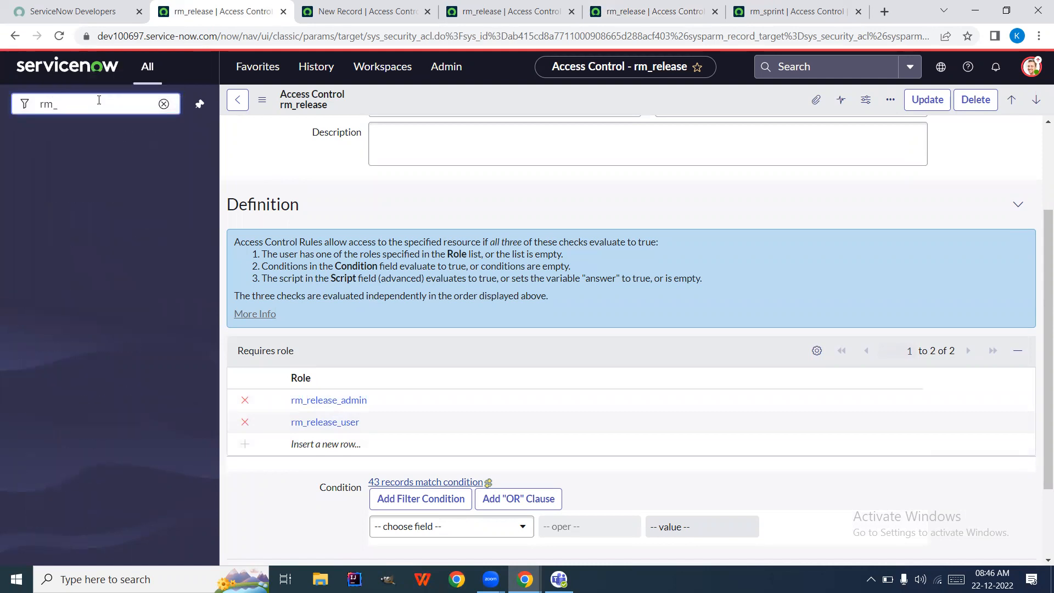
pyautogui.write('release')
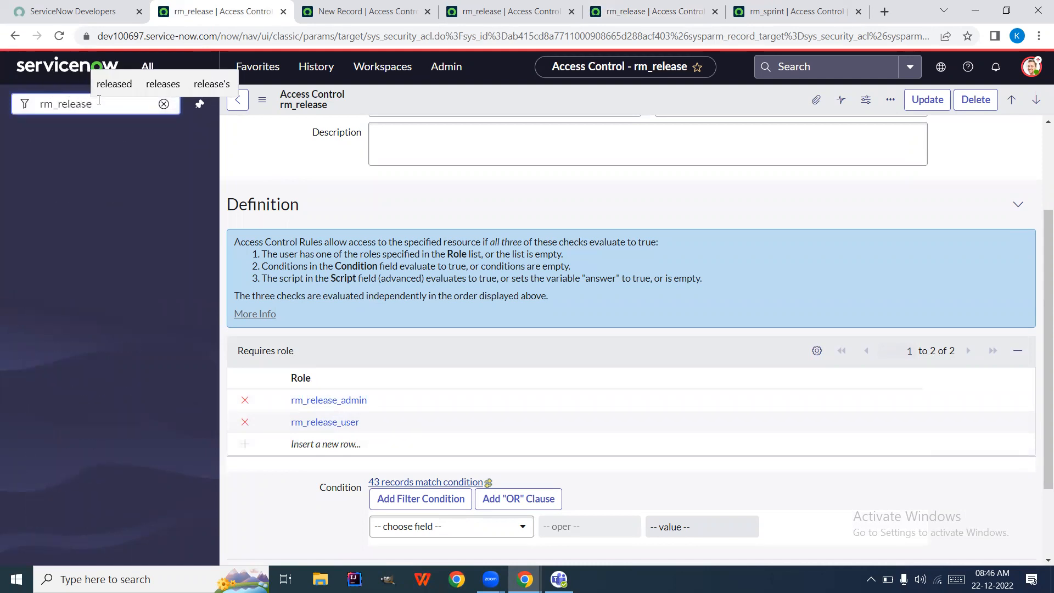
pyautogui.write('.LIST')
pyautogui.press('Return')
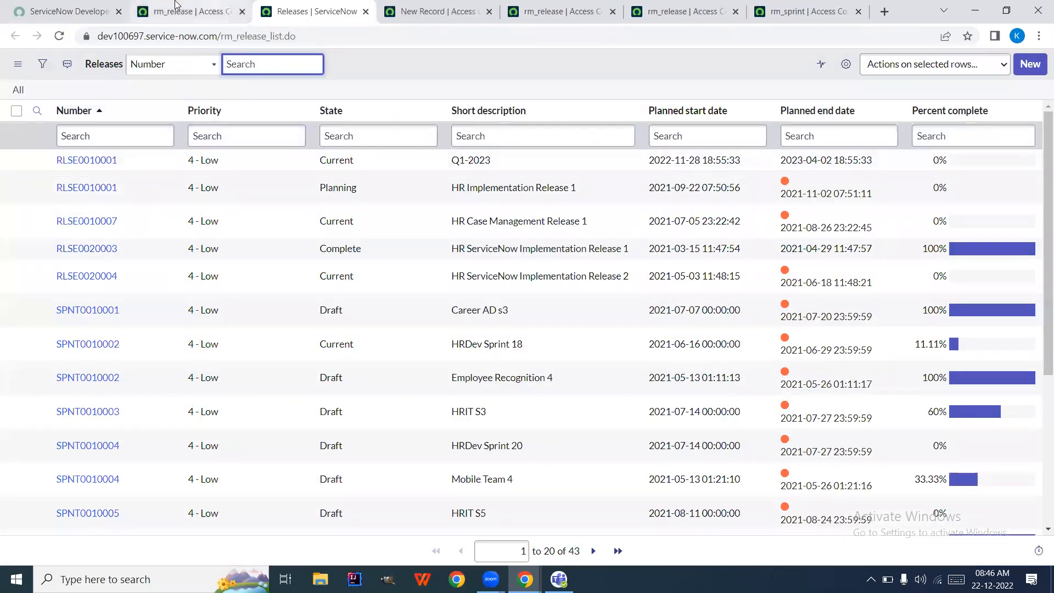
# - Find the Users module under Organization by filtering for user, and open it in a new browser tab
pyautogui.click(153, 7)
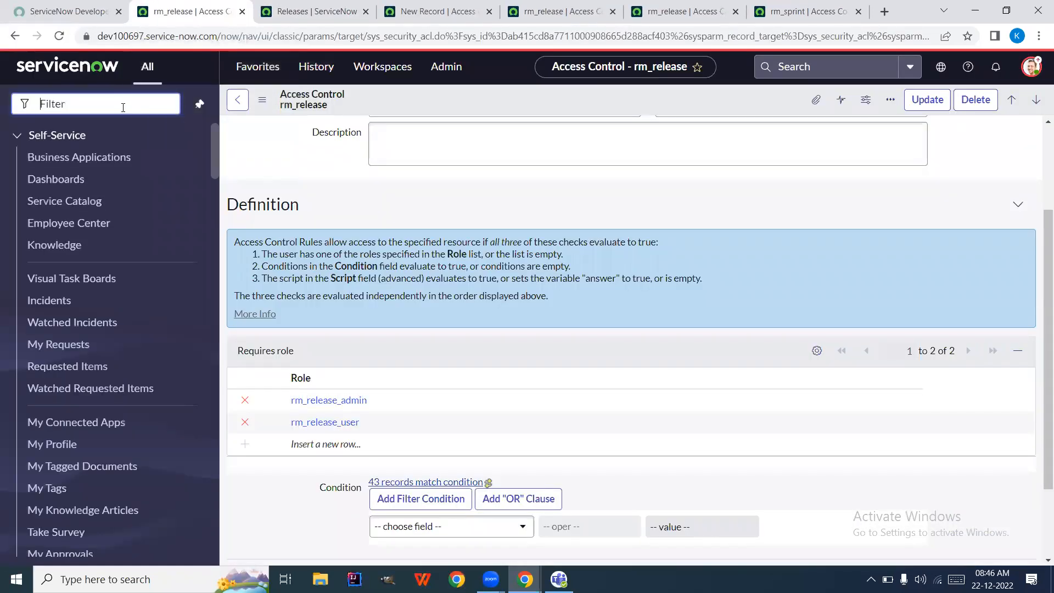
pyautogui.write('user')
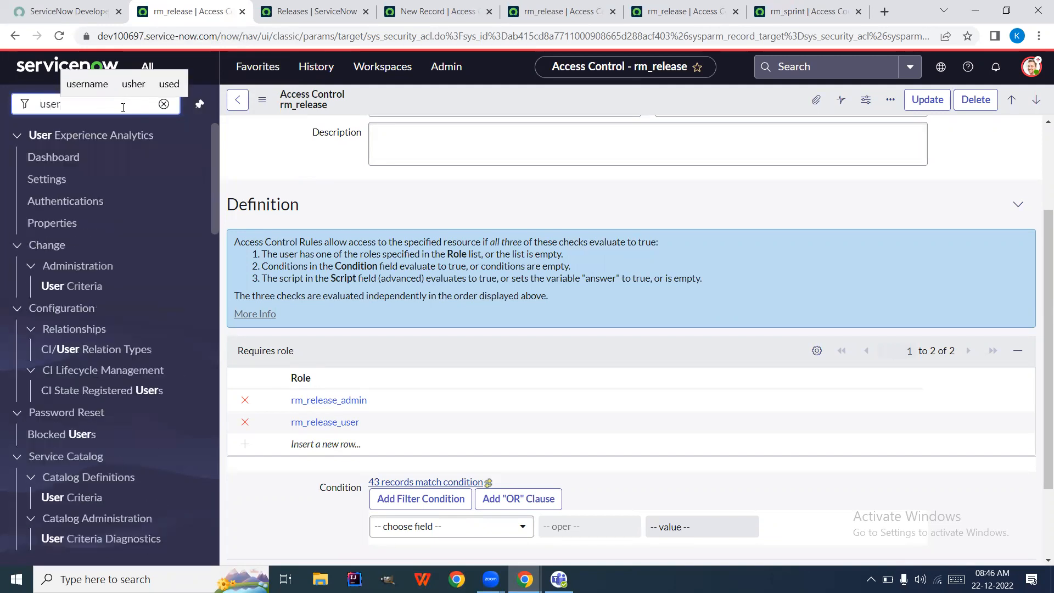
pyautogui.scroll(-7, 93, 370)
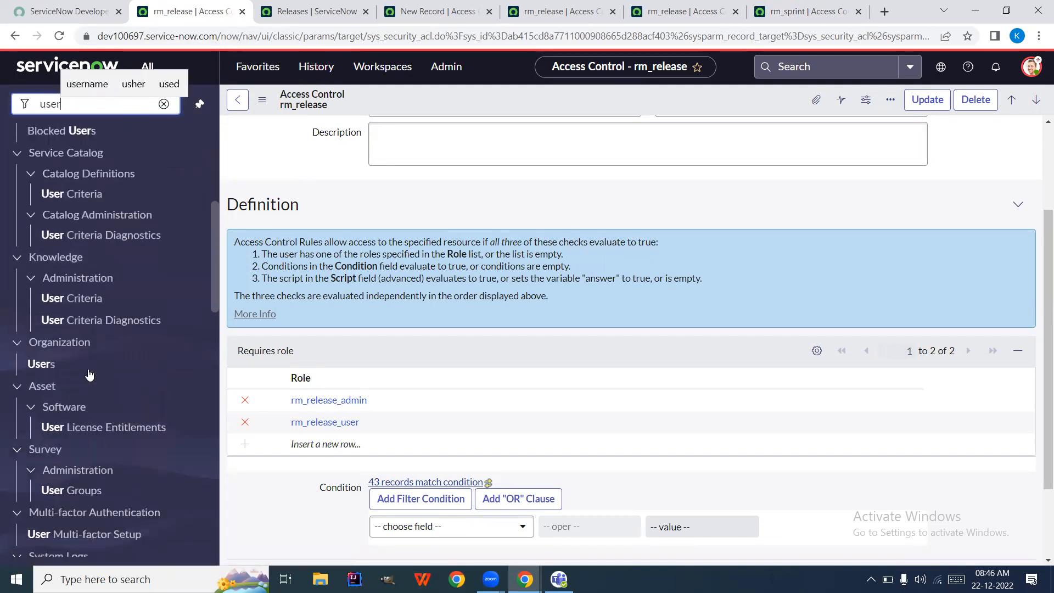
pyautogui.rightClick(61, 311)
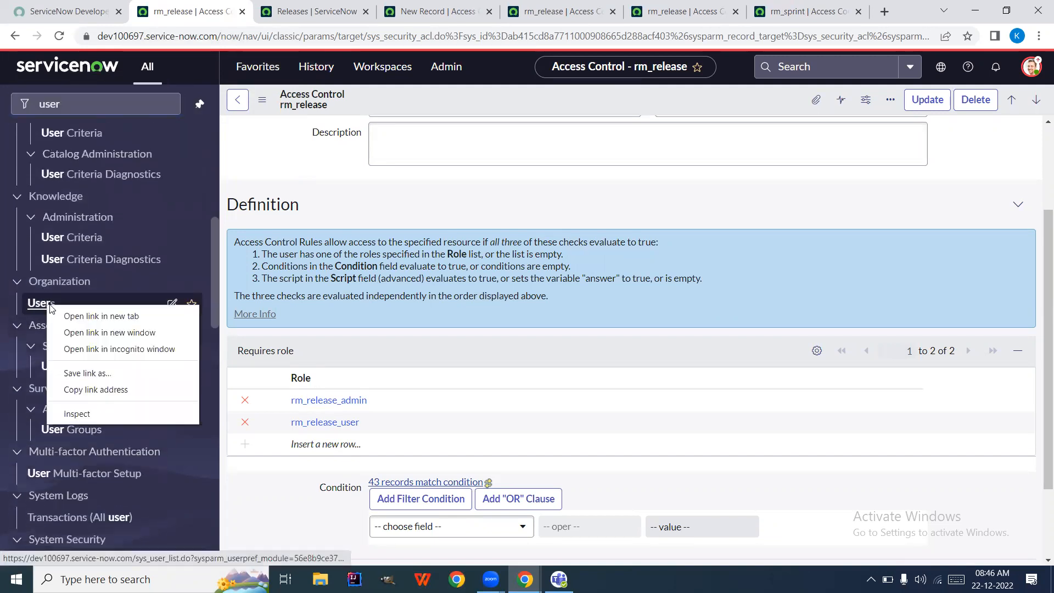
pyautogui.click(61, 315)
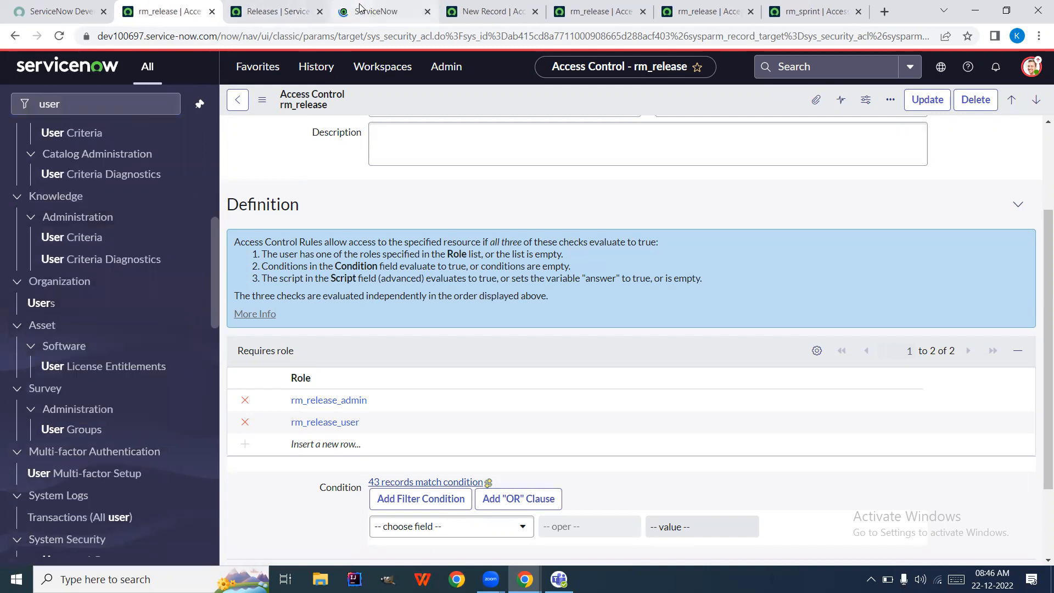
pyautogui.click(378, 11)
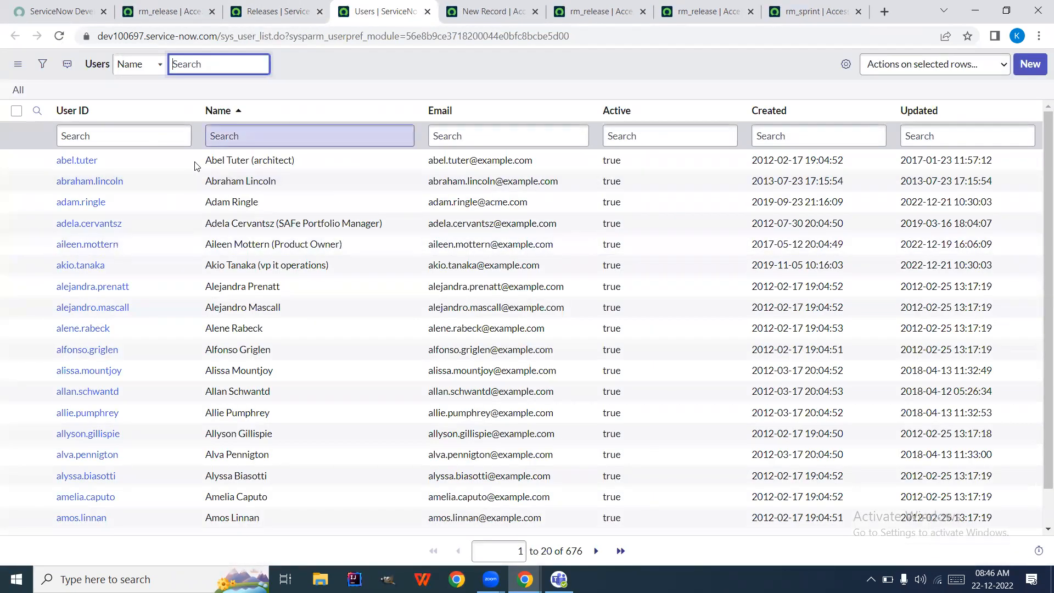
# - Open the second user record in the list and filter its roles by names starting with rm_release
pyautogui.click(88, 182)
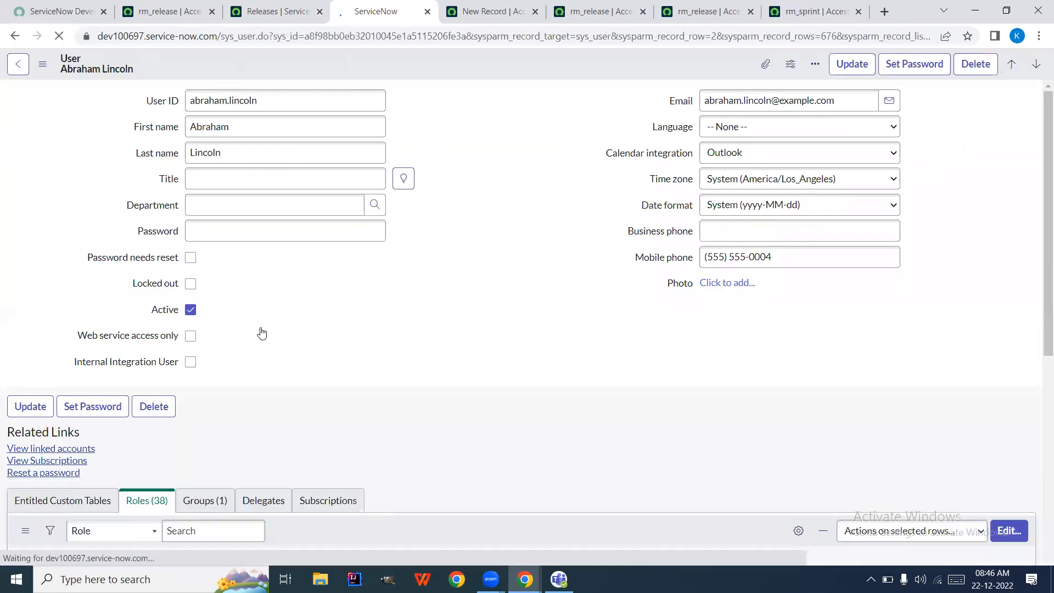
pyautogui.scroll(-4, 183, 361)
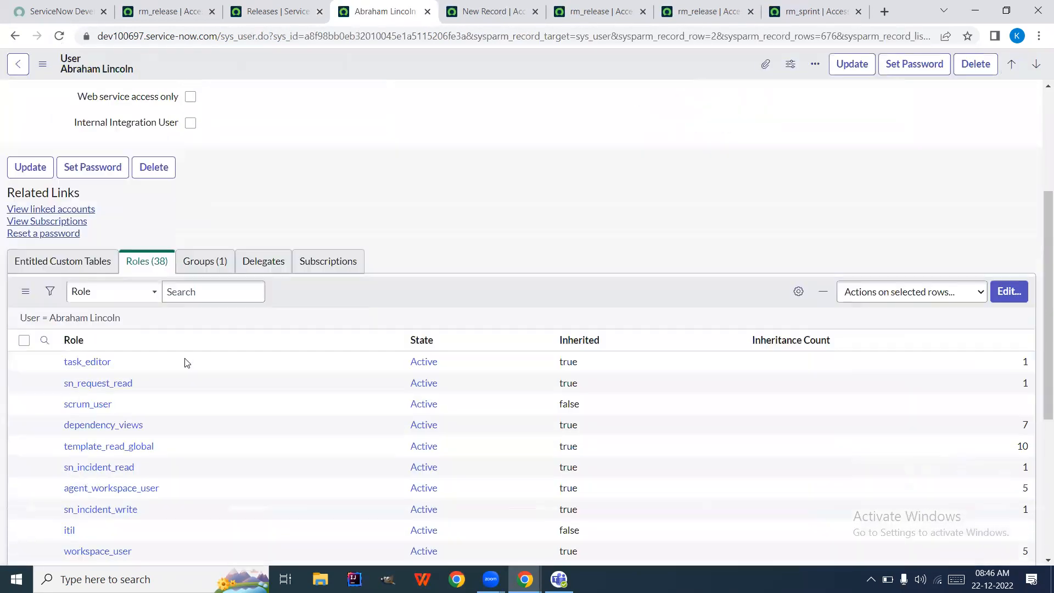
pyautogui.scroll(2, 126, 402)
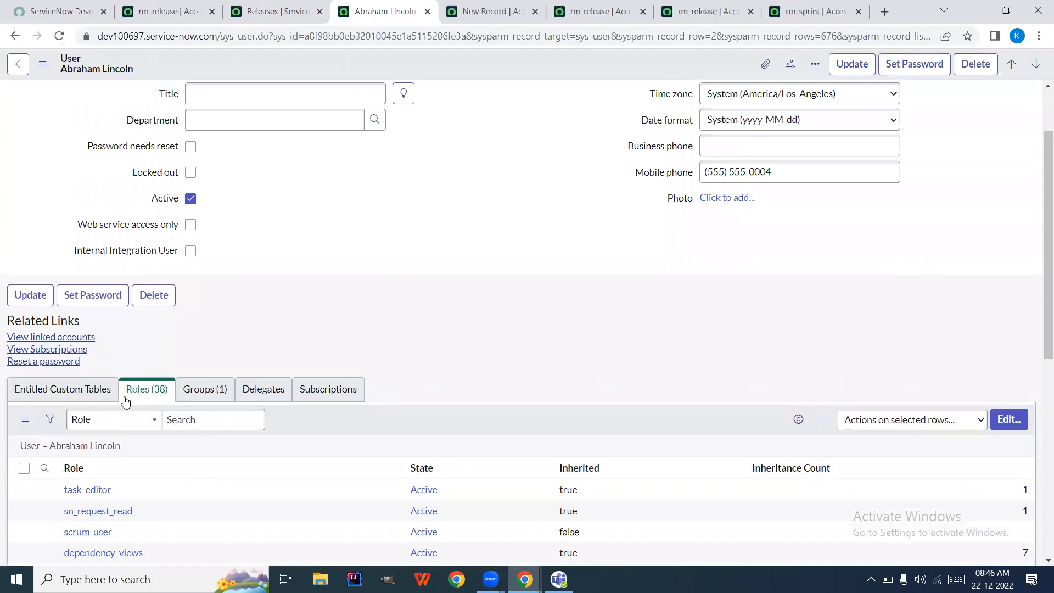
pyautogui.click(45, 467)
pyautogui.click(107, 485)
pyautogui.write('r')
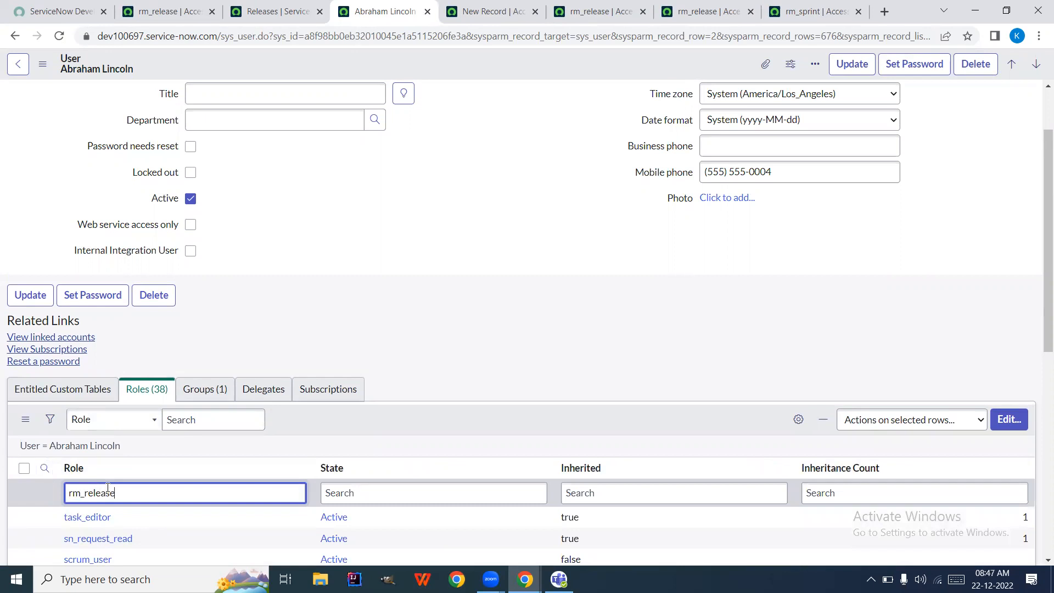
pyautogui.write('m_release')
pyautogui.press('Return')
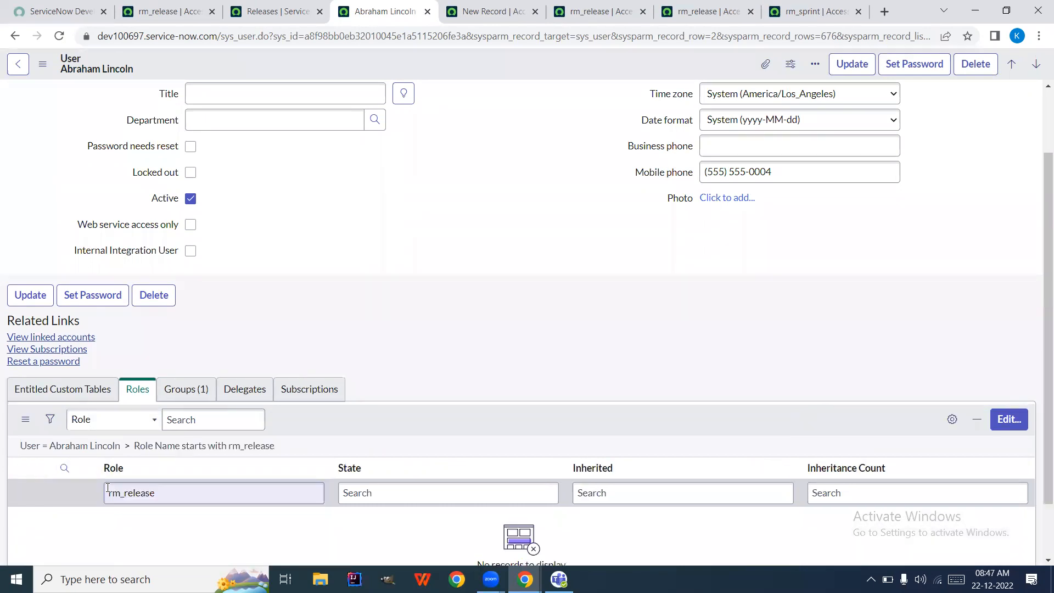
# - Replace the user's role filter with *scrum to check for roles containing scrum
pyautogui.doubleClick(152, 495)
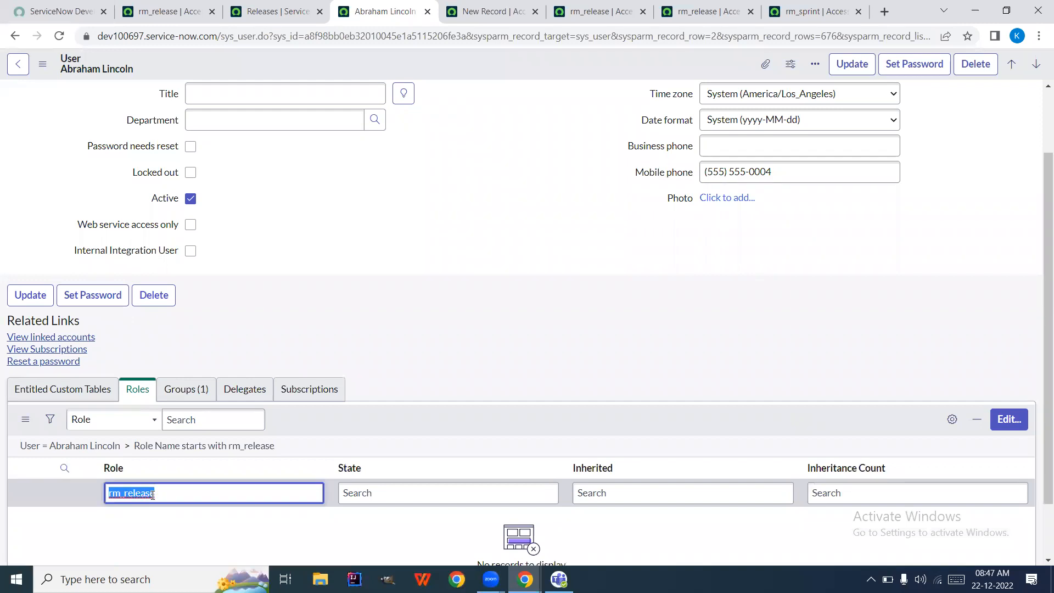
pyautogui.press('BackSpace')
pyautogui.press('Return')
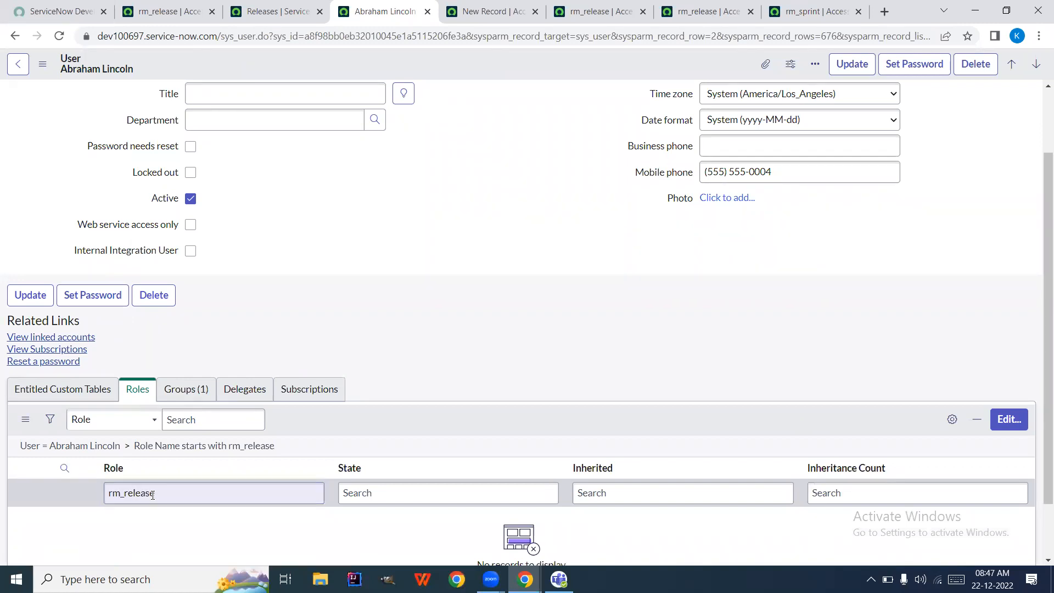
pyautogui.doubleClick(154, 493)
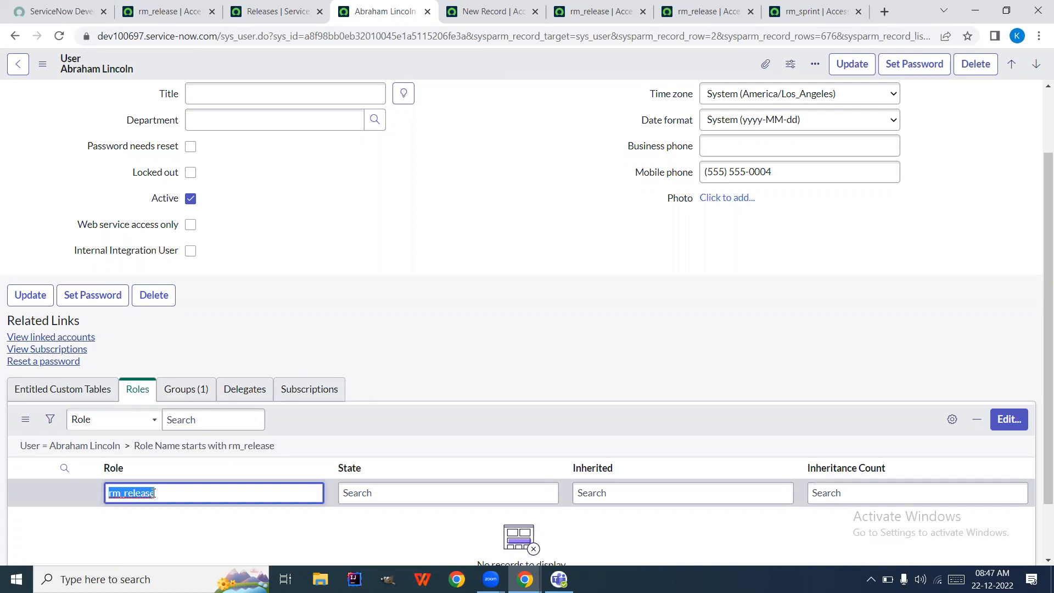
pyautogui.write('*')
pyautogui.press('Return')
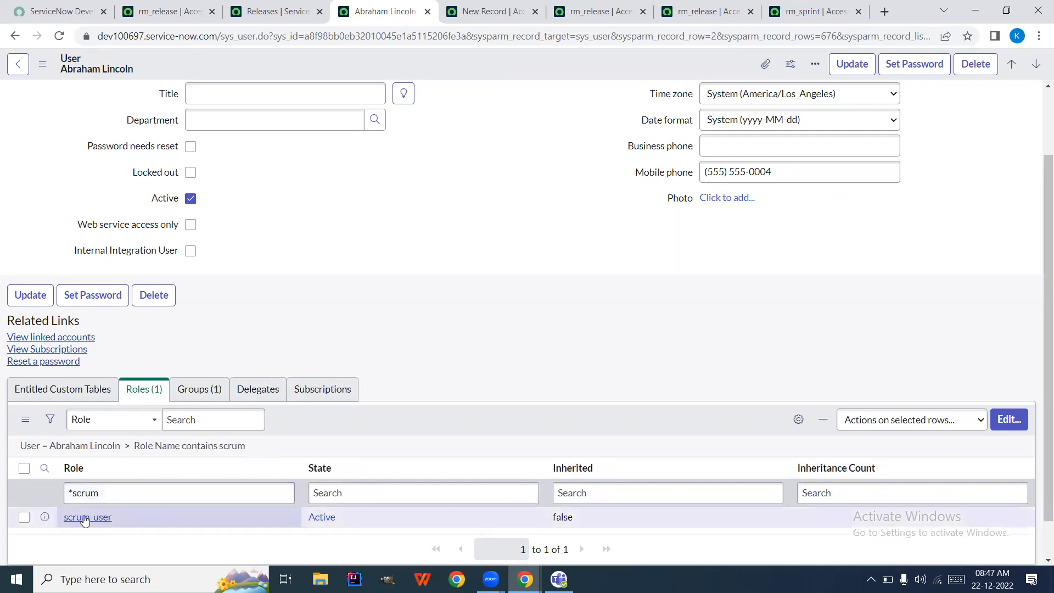
# - Impersonate the user whose roles were just checked, and reload the Releases list under that account
pyautogui.click(140, 7)
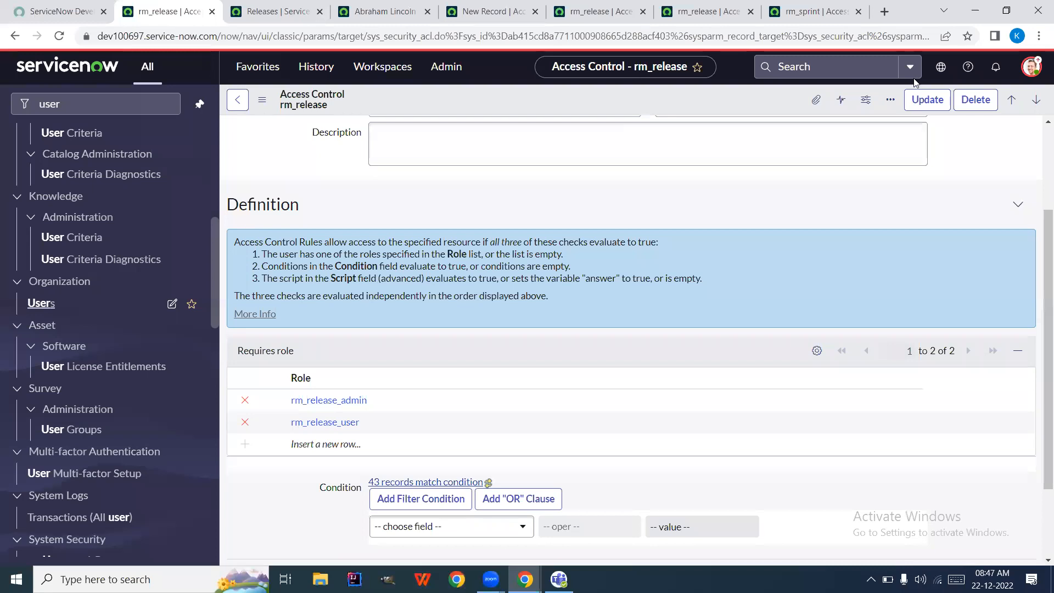
pyautogui.click(1031, 67)
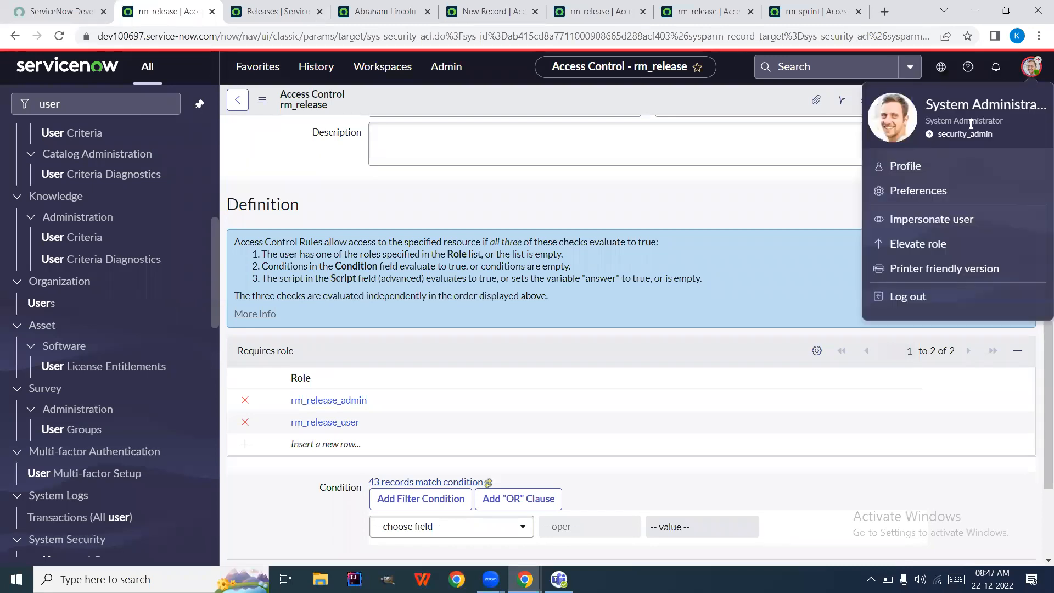
pyautogui.click(912, 223)
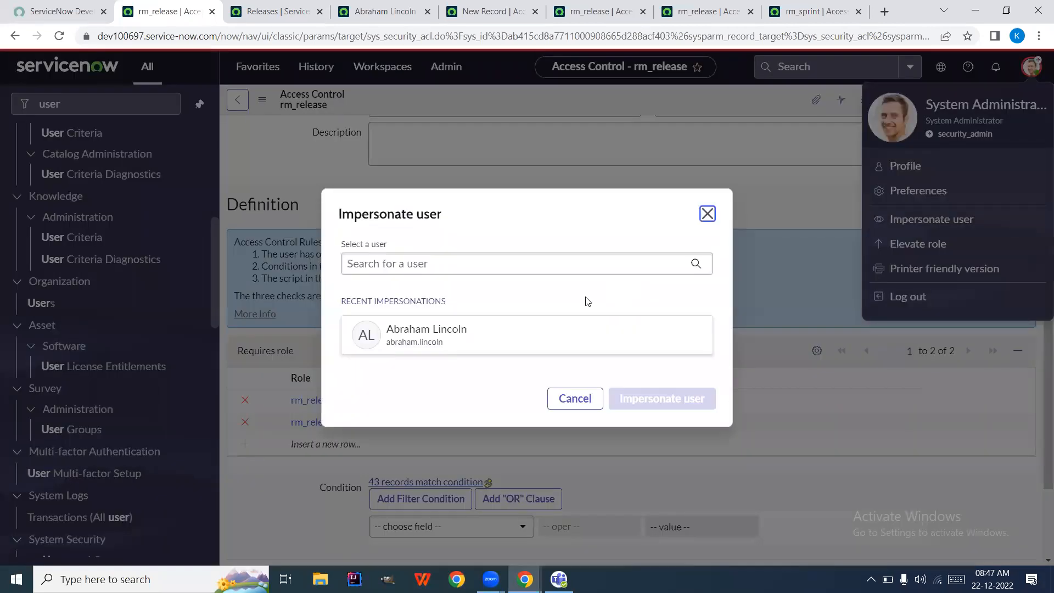
pyautogui.click(520, 339)
pyautogui.click(636, 404)
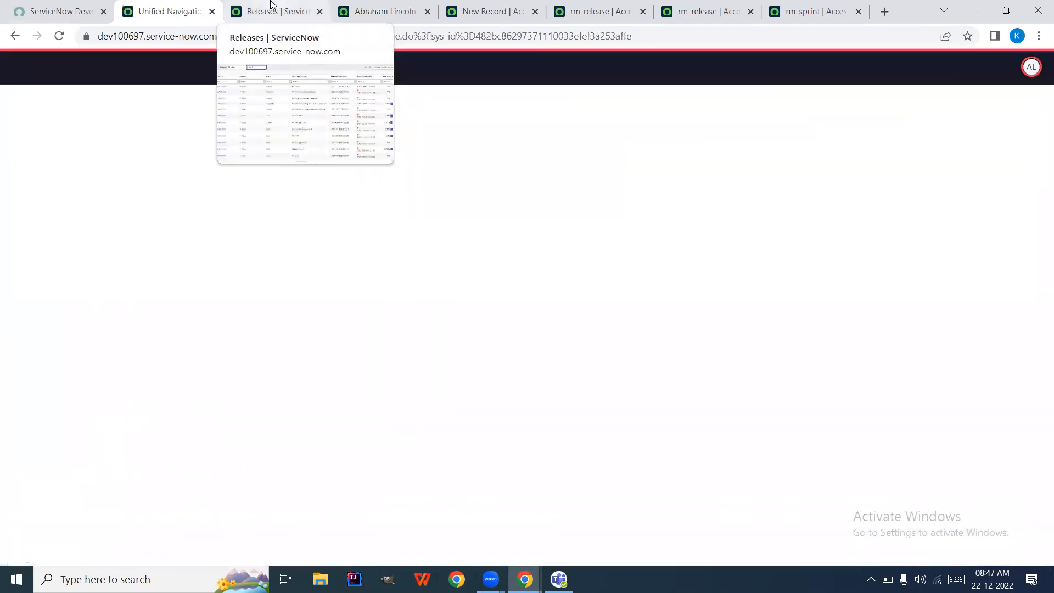
pyautogui.moveTo(271, 10); pyautogui.dragTo(50, 41)
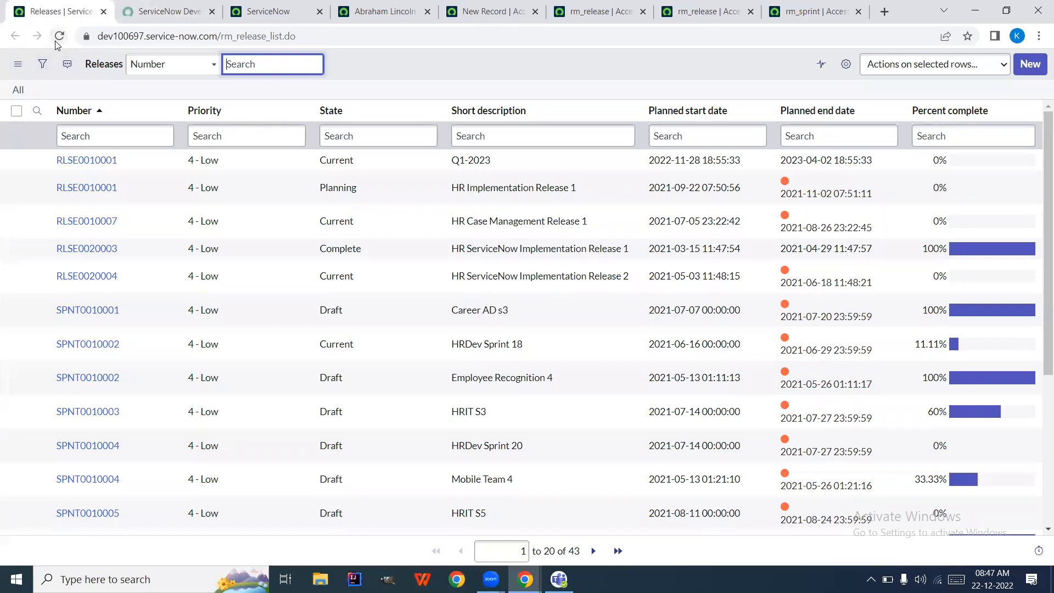
pyautogui.click(57, 39)
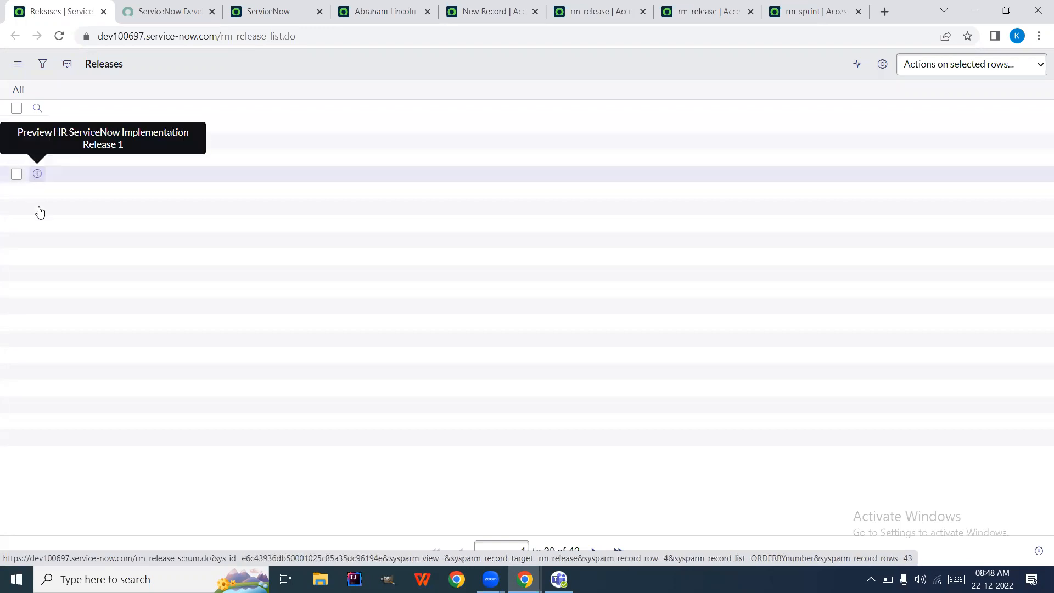
# - As the impersonated user, open the Agile Development Stories list and its first story, STRY0010001
pyautogui.click(165, 7)
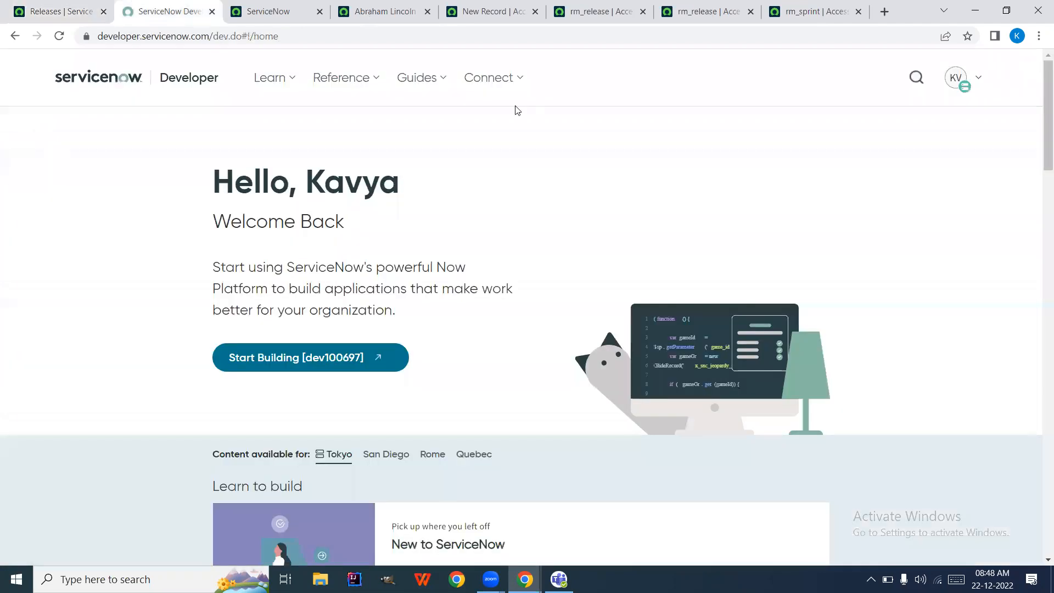
pyautogui.click(281, 5)
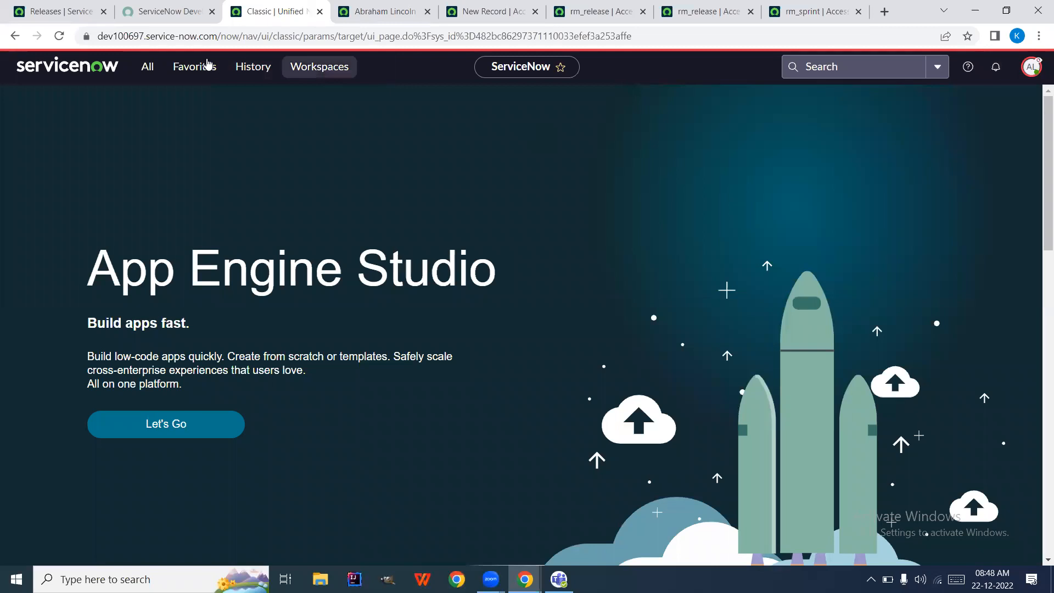
pyautogui.click(146, 66)
pyautogui.click(116, 105)
pyautogui.write('stor')
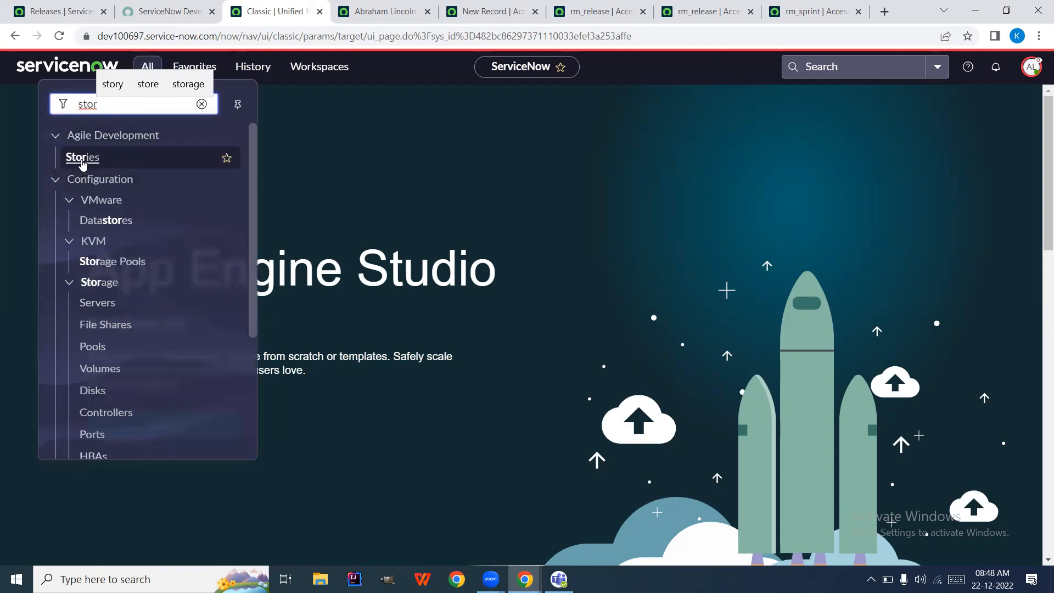
pyautogui.click(84, 159)
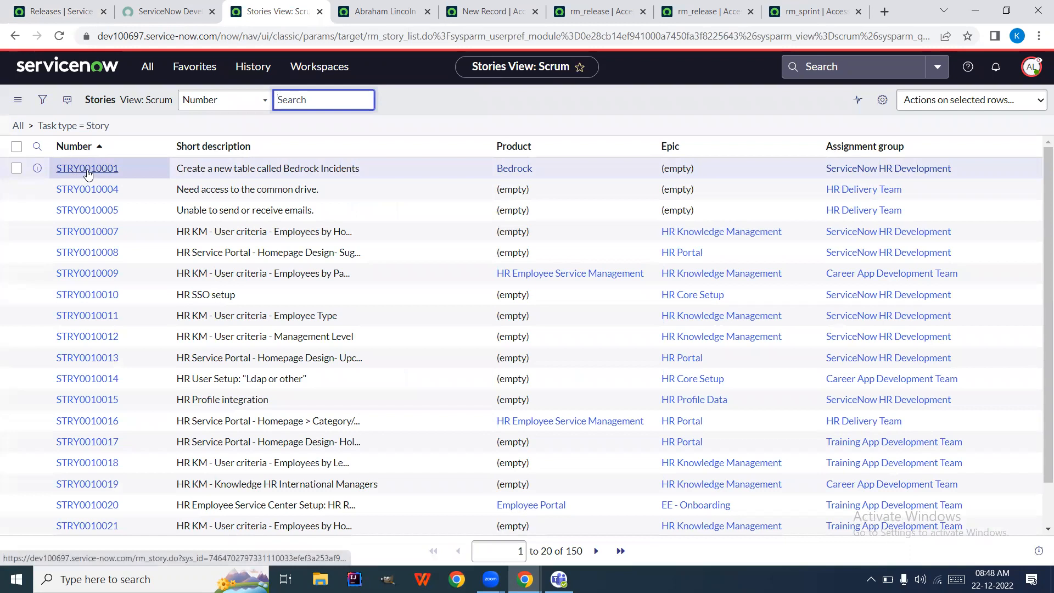
pyautogui.click(86, 170)
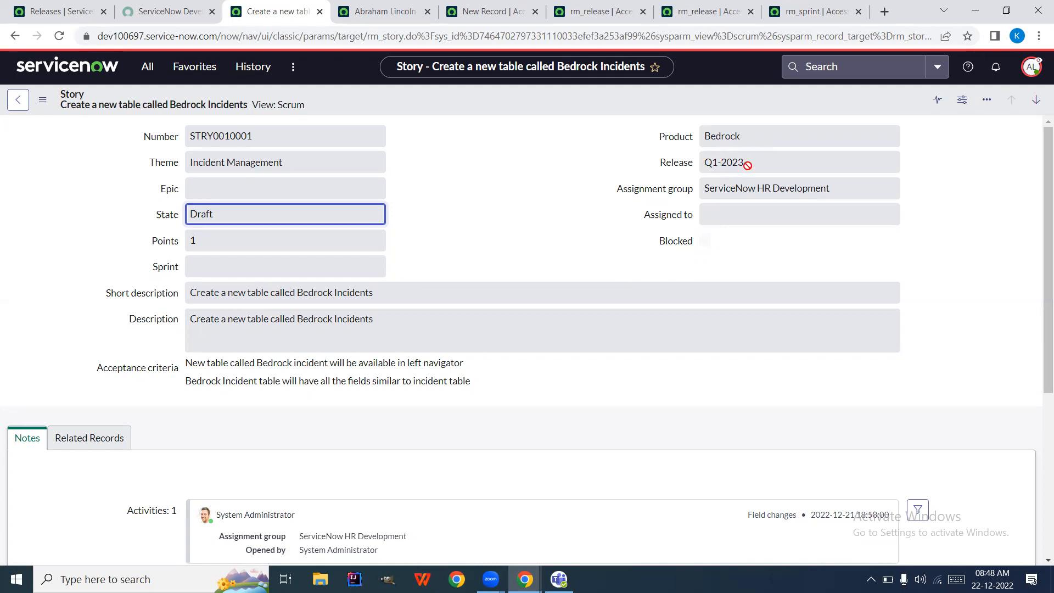
# - Compare the Release field on story STRY0010001 with what the Releases list shows the impersonated user
pyautogui.click(98, 10)
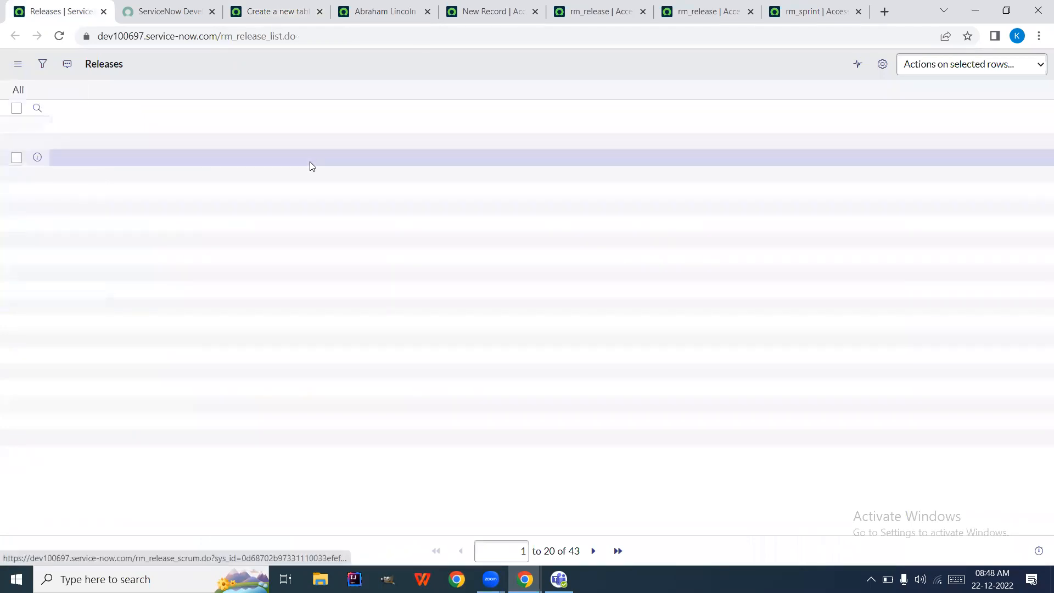
pyautogui.click(258, 11)
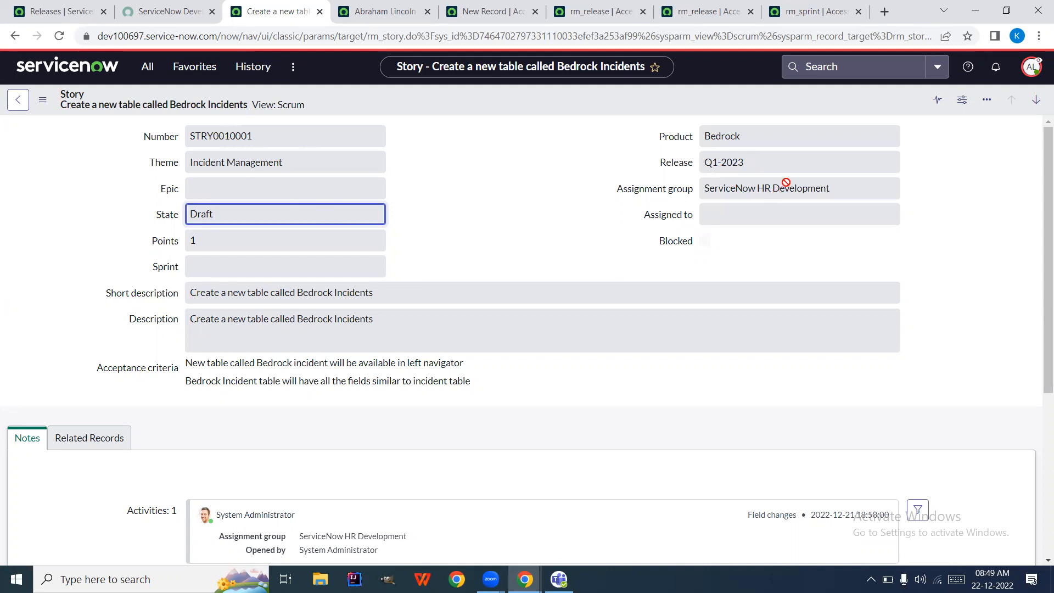
pyautogui.click(30, 6)
pyautogui.click(165, 10)
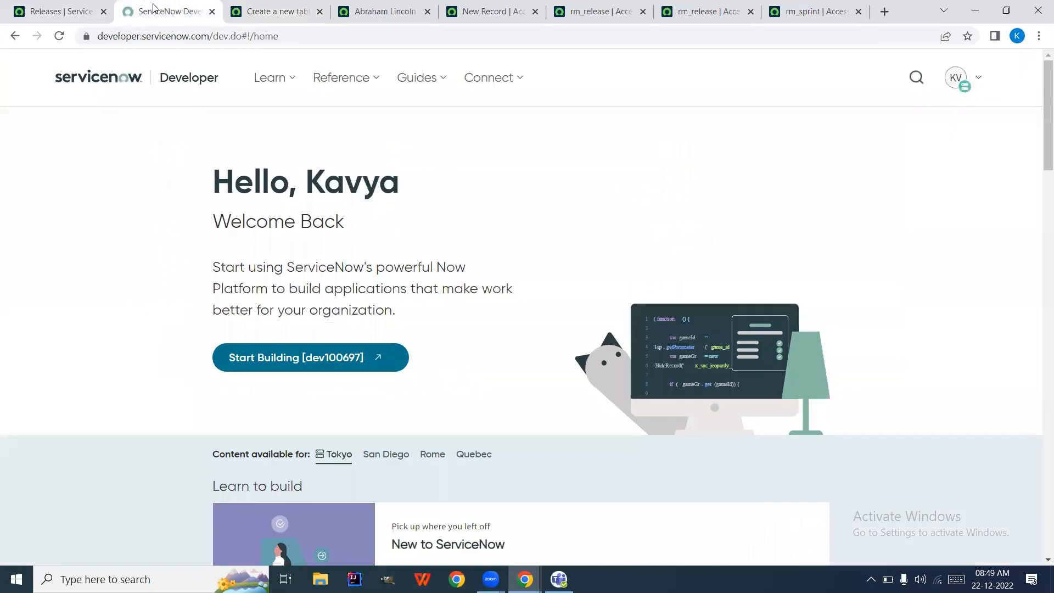
pyautogui.click(281, 11)
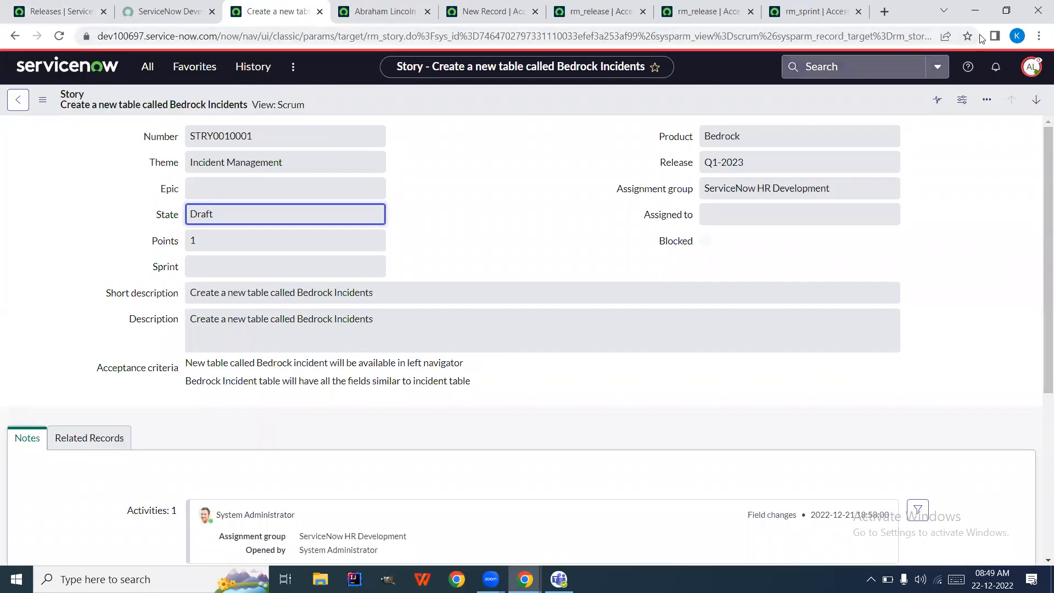
# - End the impersonation, then remove the scrum_user role from the tested user's record and save the role list
pyautogui.click(1032, 67)
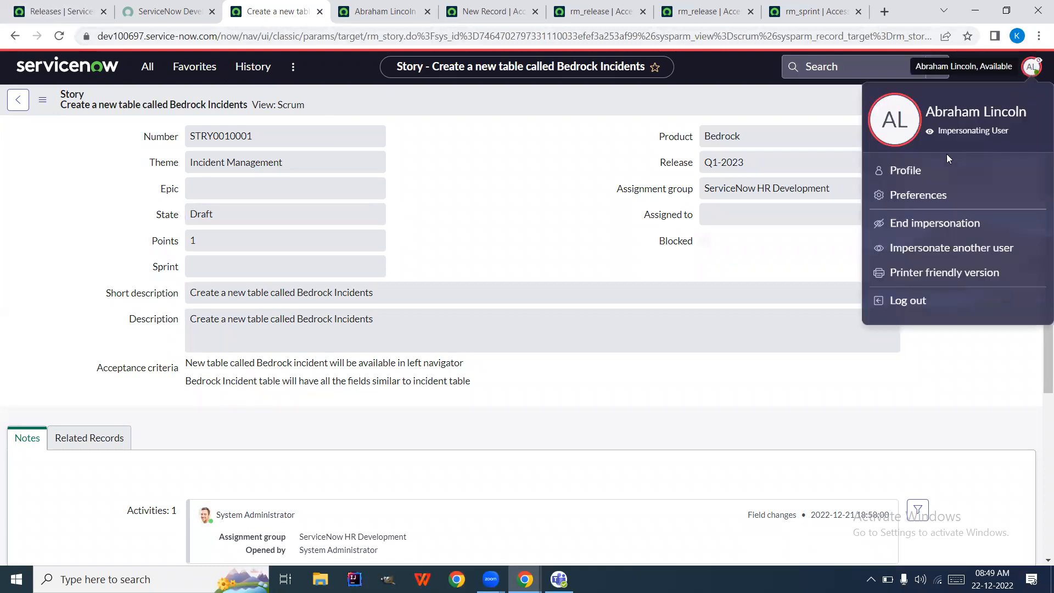
pyautogui.click(908, 225)
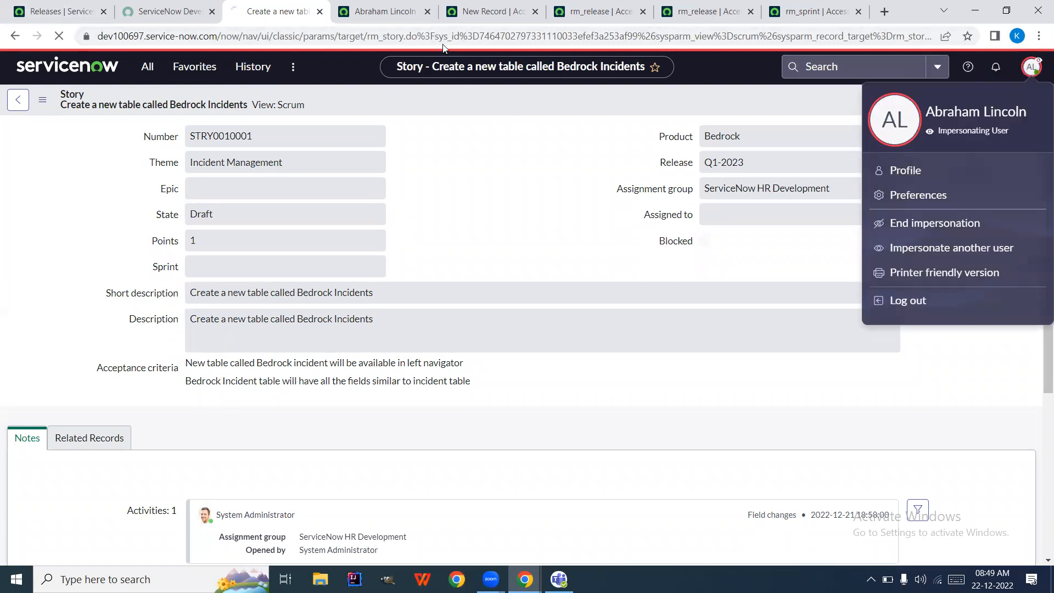
pyautogui.click(406, 14)
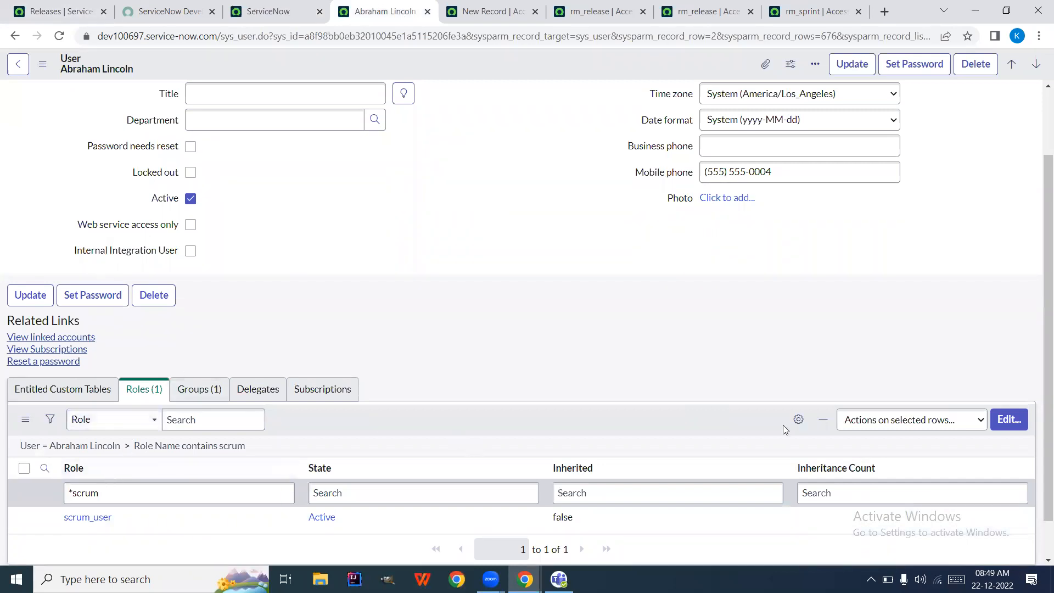
pyautogui.click(1018, 423)
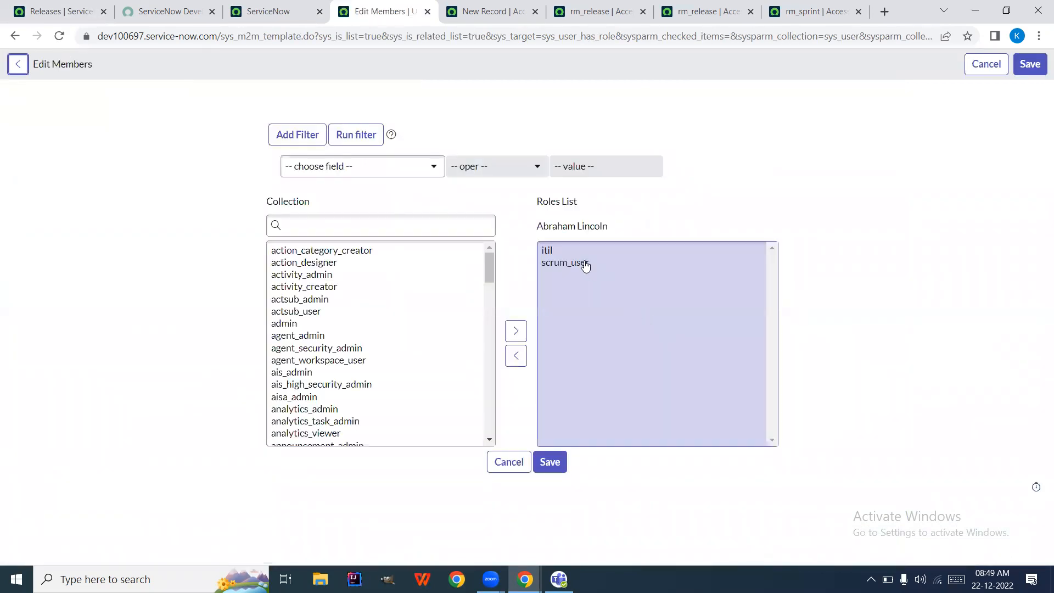
pyautogui.doubleClick(586, 266)
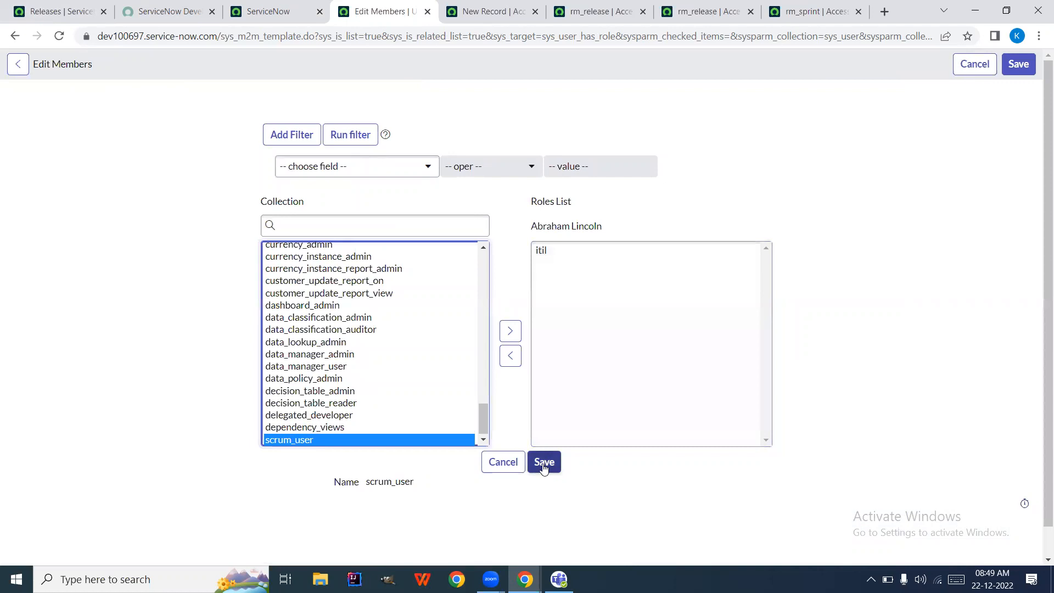
pyautogui.click(544, 463)
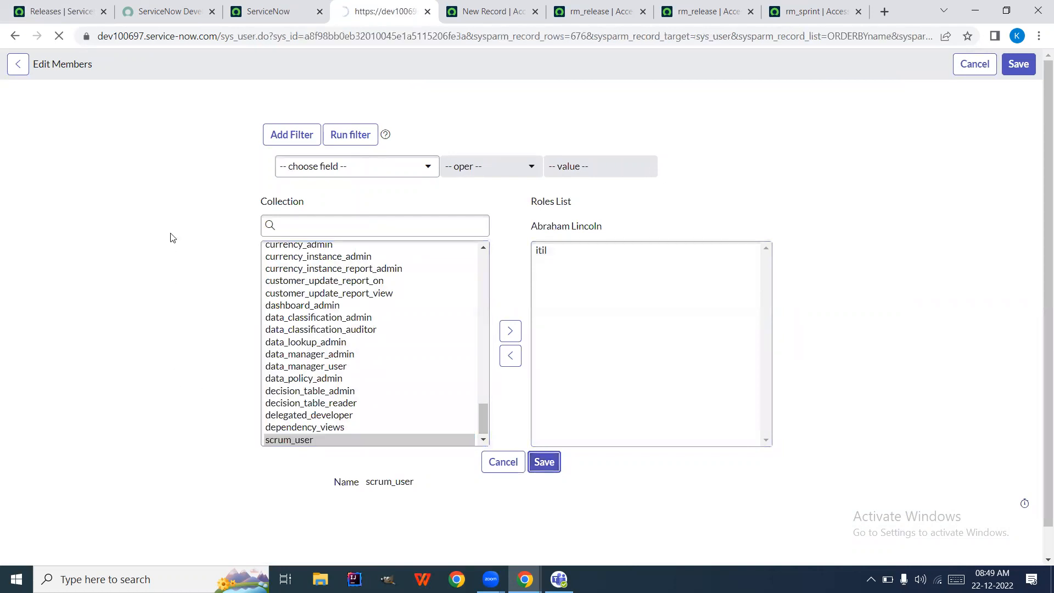
# - Impersonate the same user again from the recent impersonations to test access without the scrum_user role
pyautogui.click(274, 11)
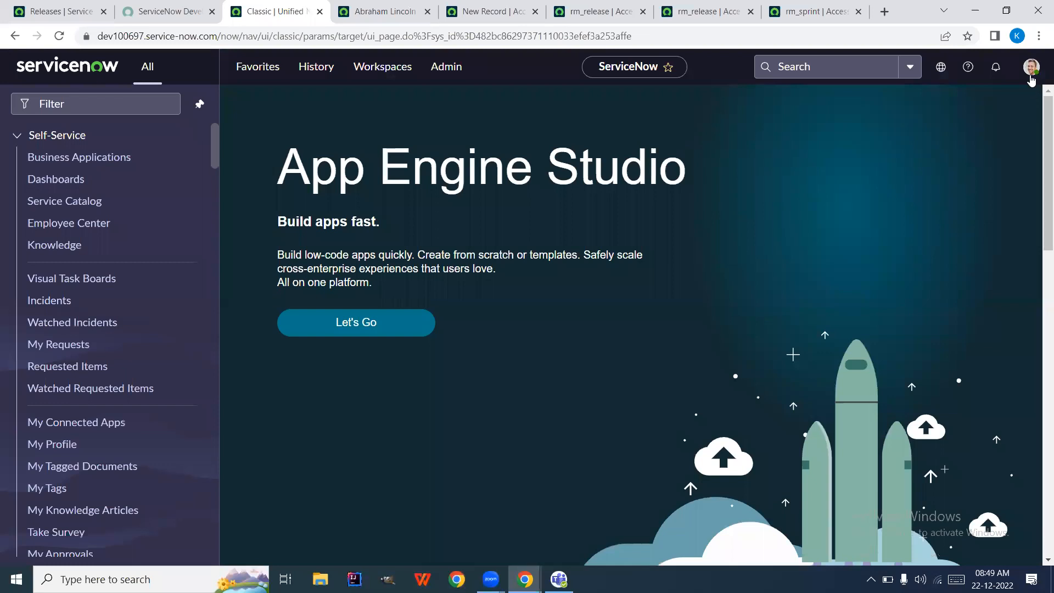
pyautogui.click(1031, 67)
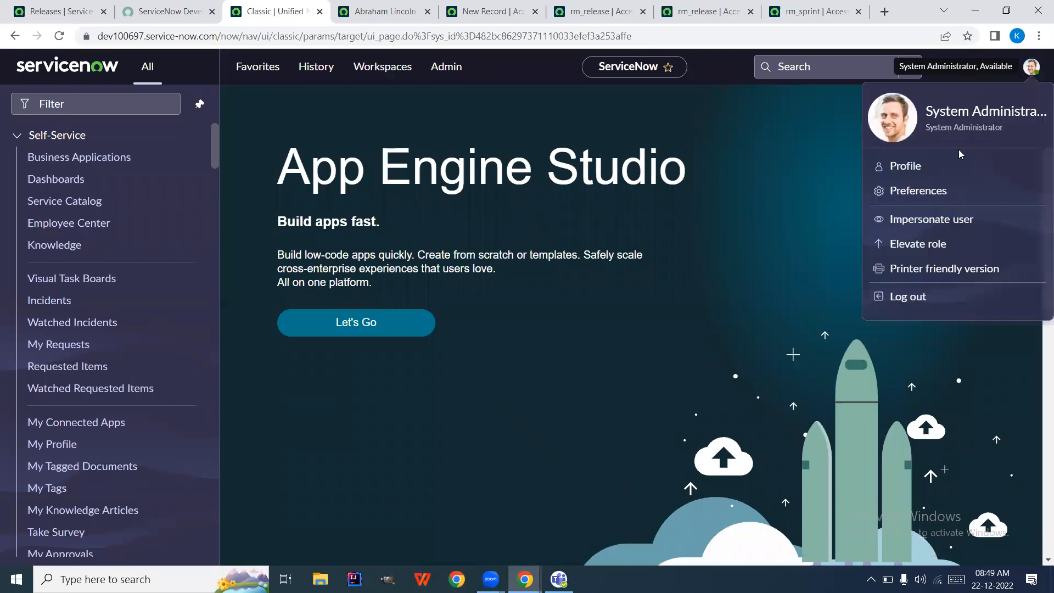
pyautogui.click(911, 221)
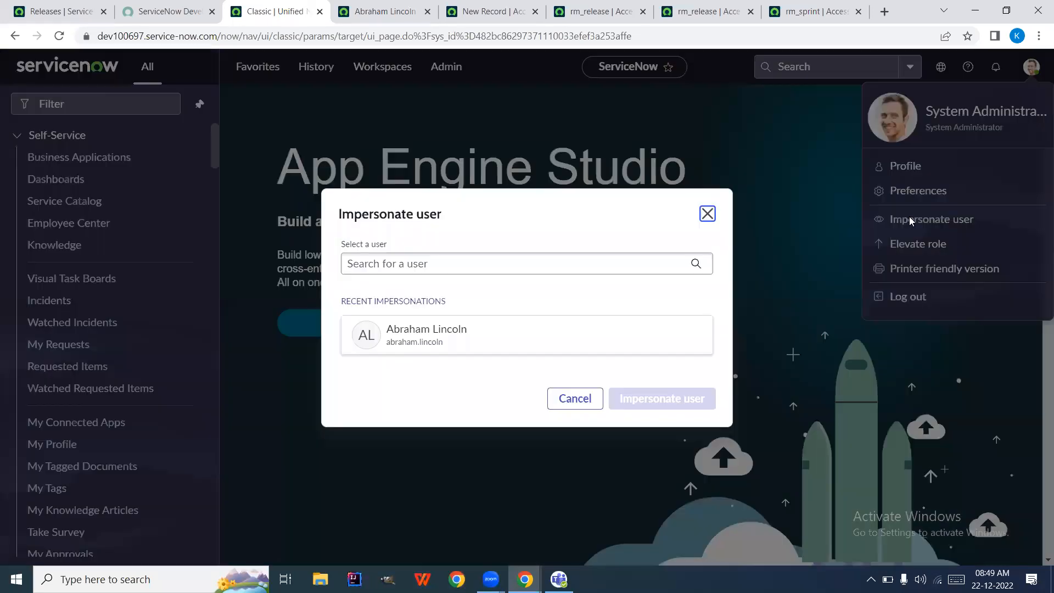
pyautogui.click(513, 332)
pyautogui.click(661, 400)
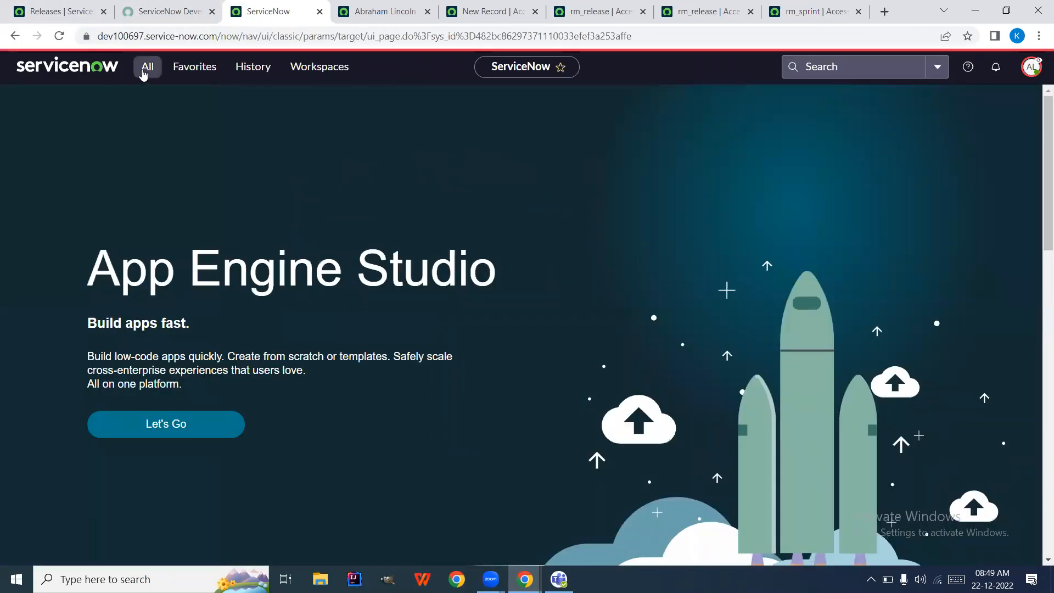
# - Search the navigator for stories as the impersonated user and check the Releases list
pyautogui.click(144, 68)
pyautogui.write('s')
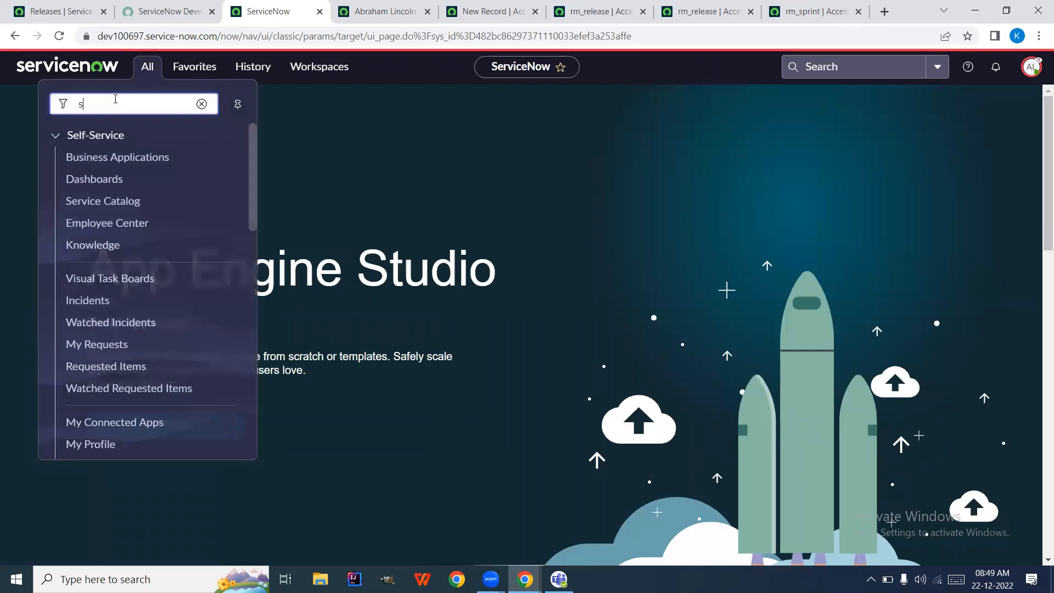
pyautogui.write('tori')
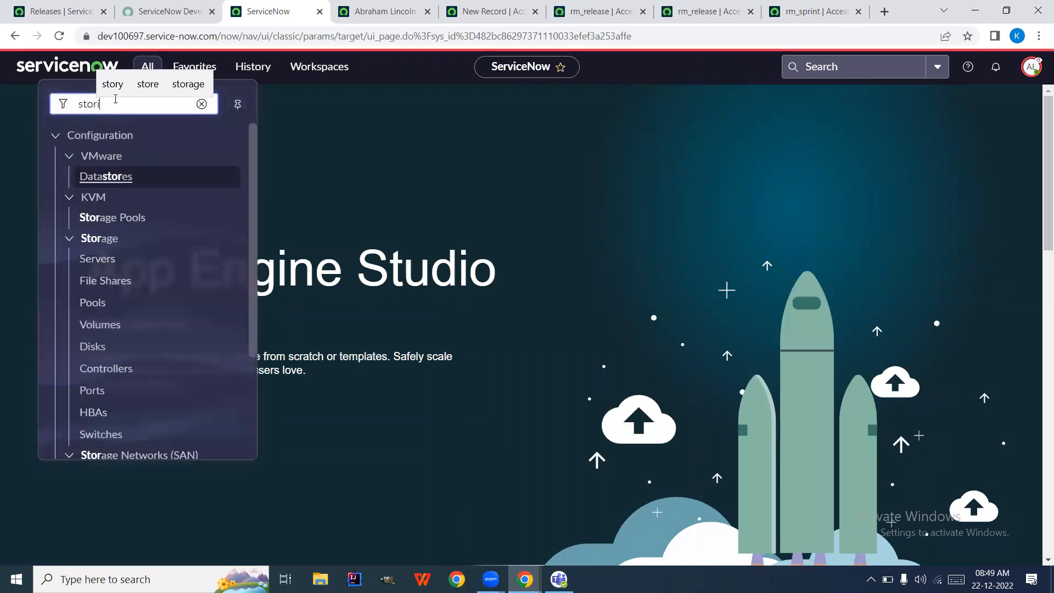
pyautogui.write('es')
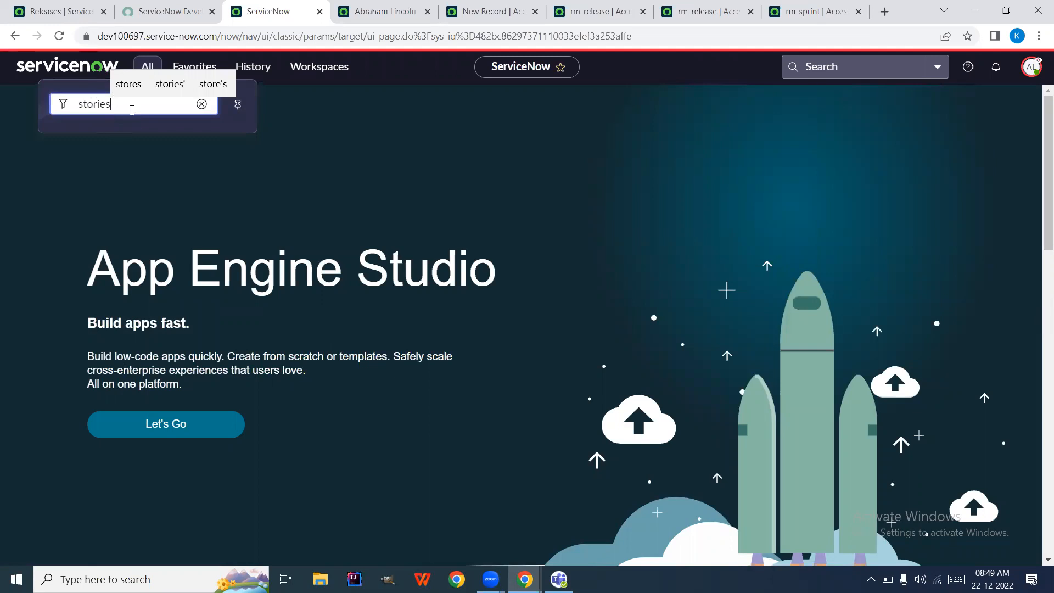
pyautogui.click(52, 4)
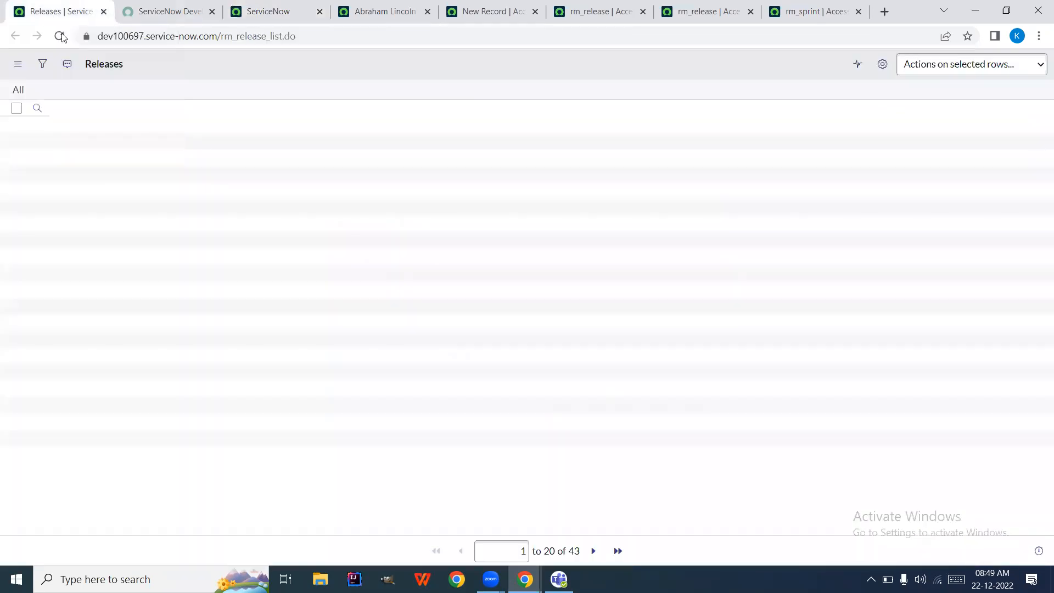
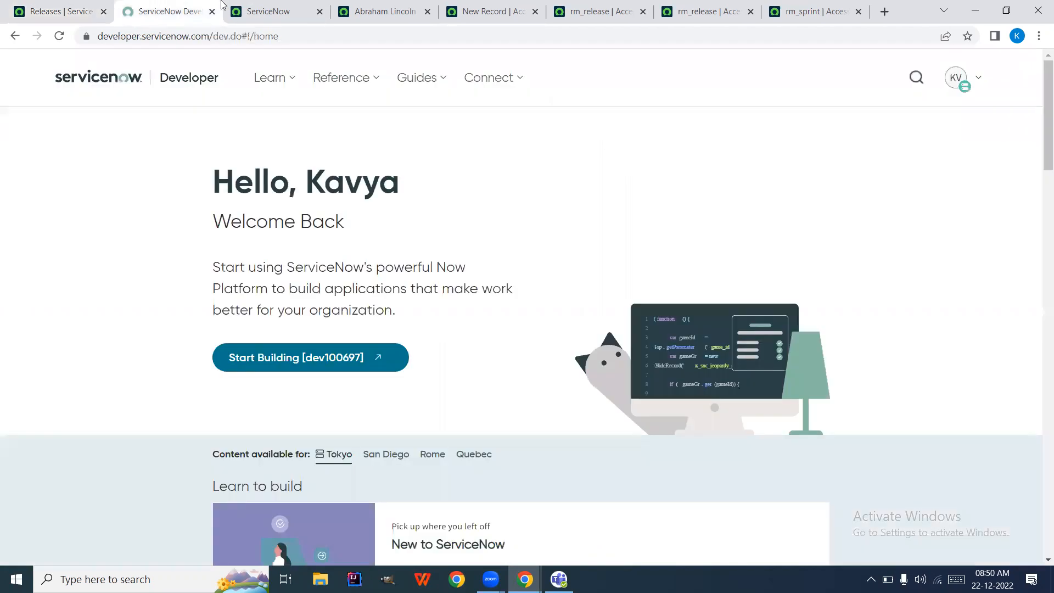
# - End the impersonation and, as administrator, find the Access Control (ACL) list by filtering the navigator for acl
pyautogui.click(269, 11)
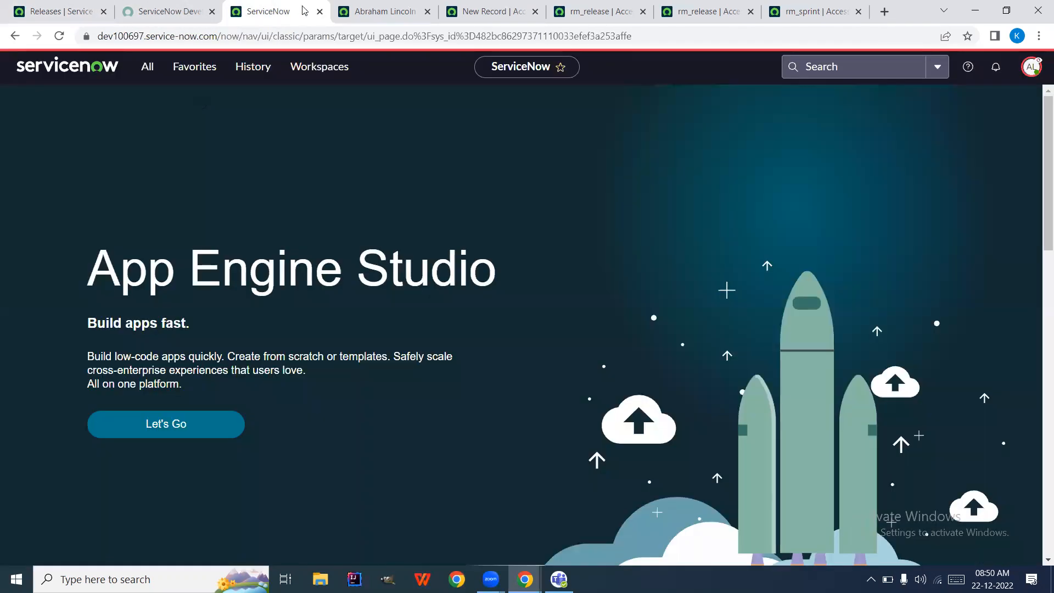
pyautogui.click(1022, 75)
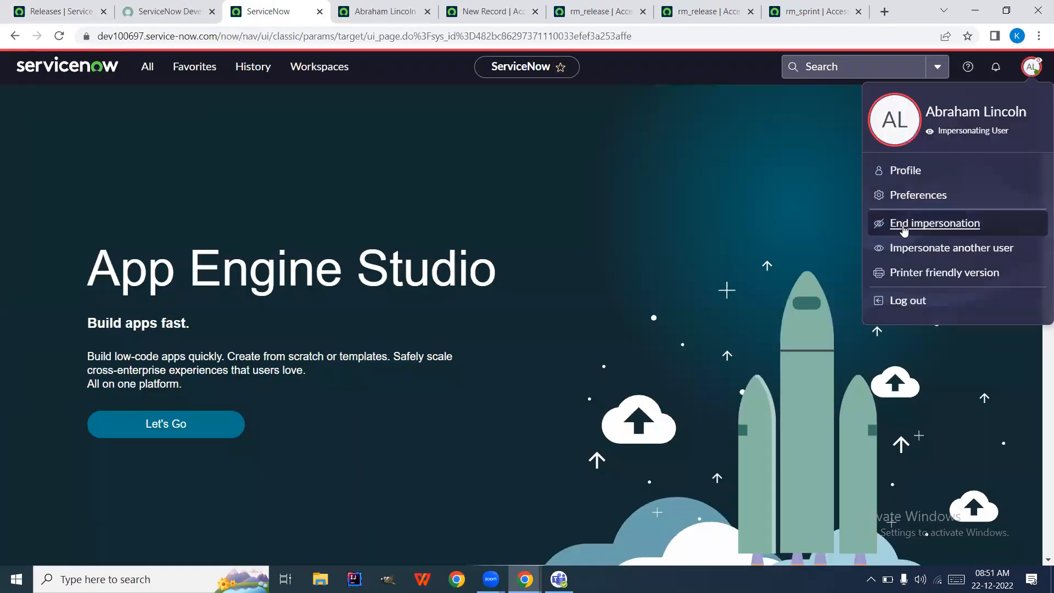
pyautogui.click(908, 225)
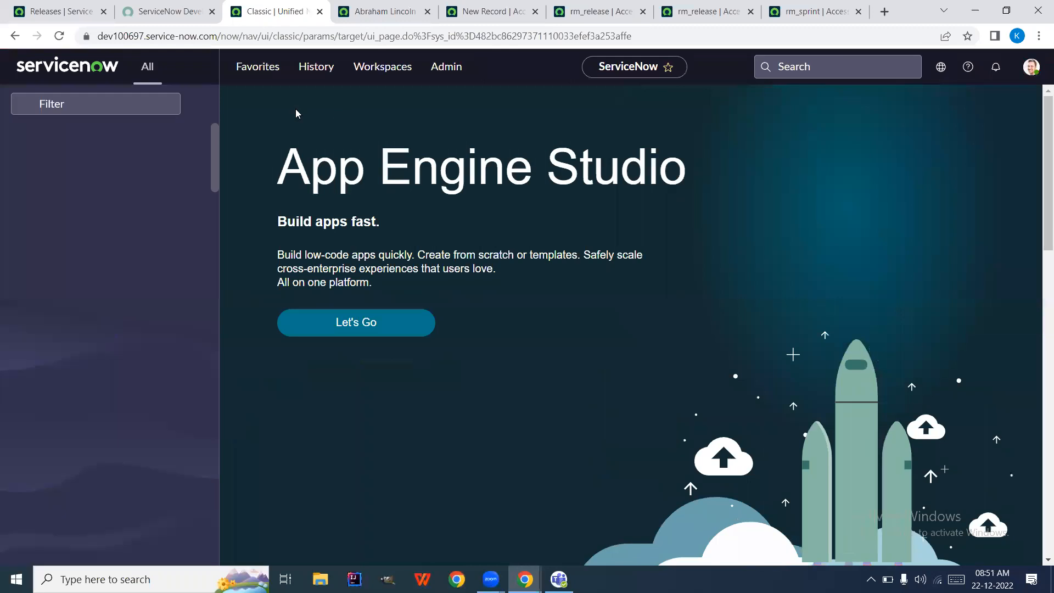
pyautogui.click(119, 109)
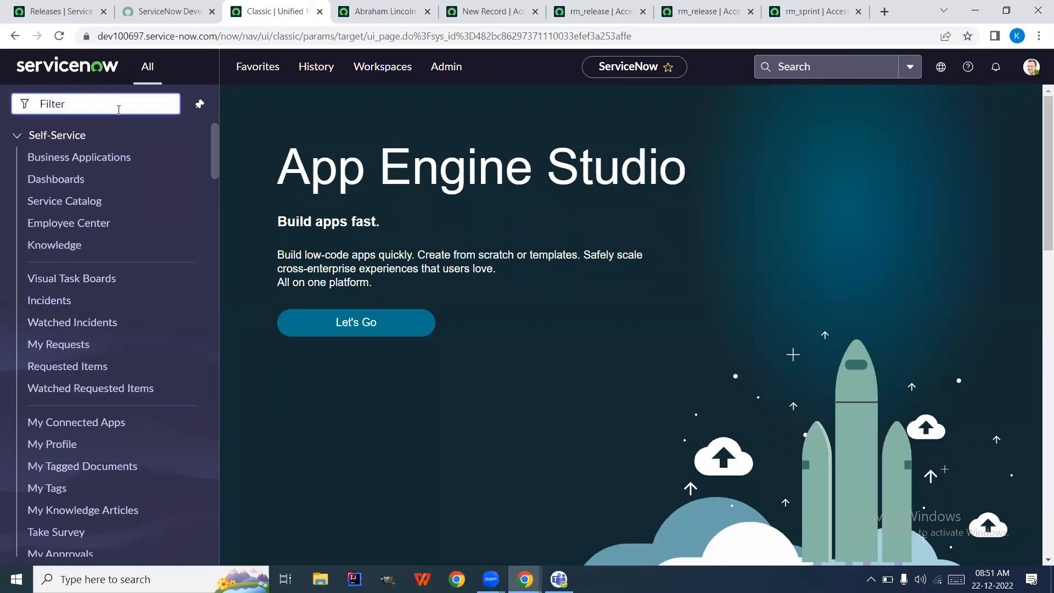
pyautogui.write('acl')
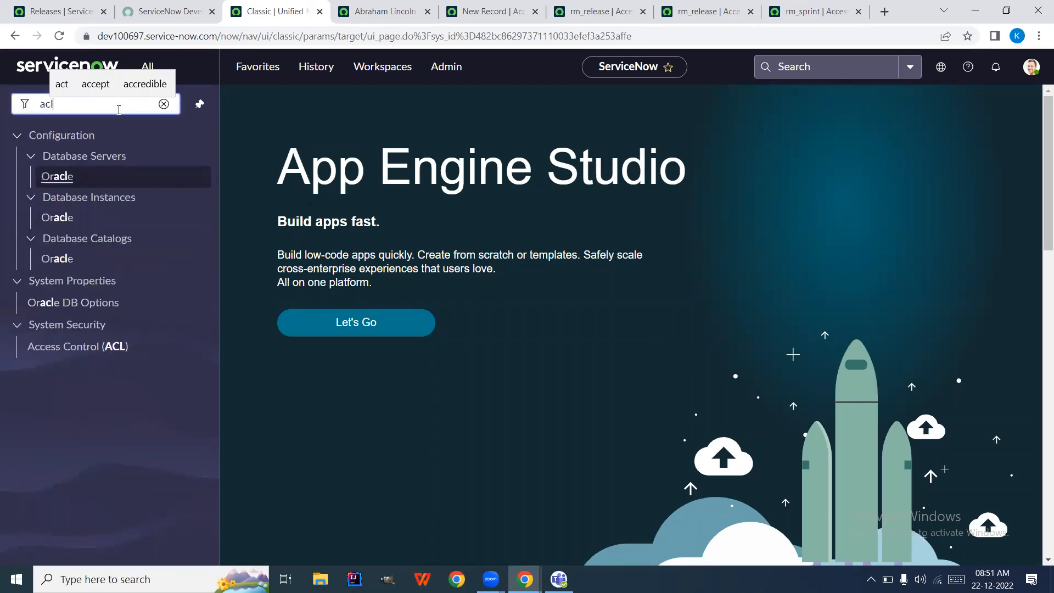
pyautogui.click(77, 347)
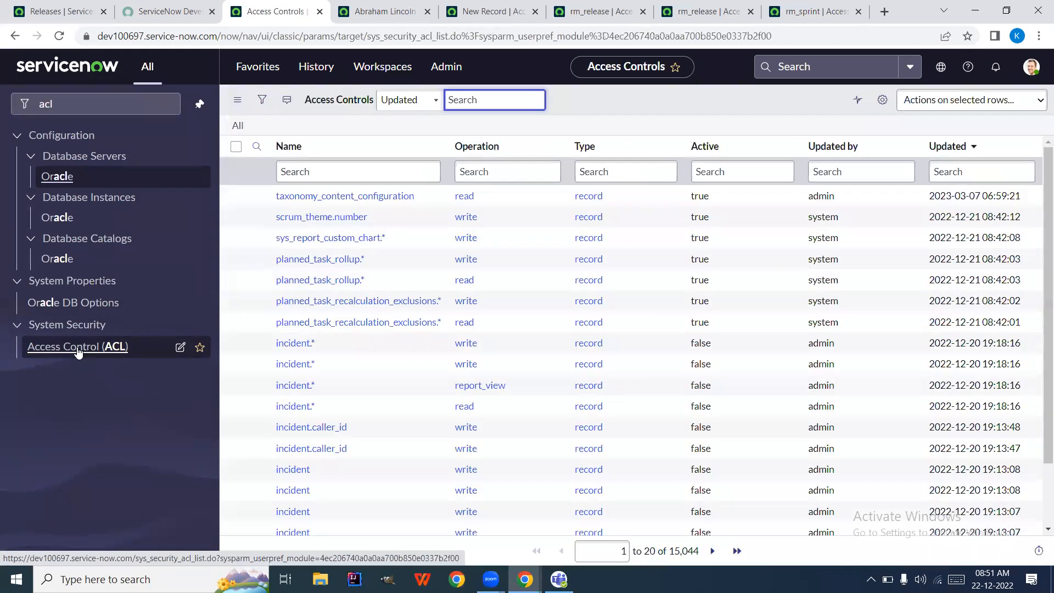
# - Filter the access controls by name rm_release and narrow them to exact matches of rm_release
pyautogui.click(321, 177)
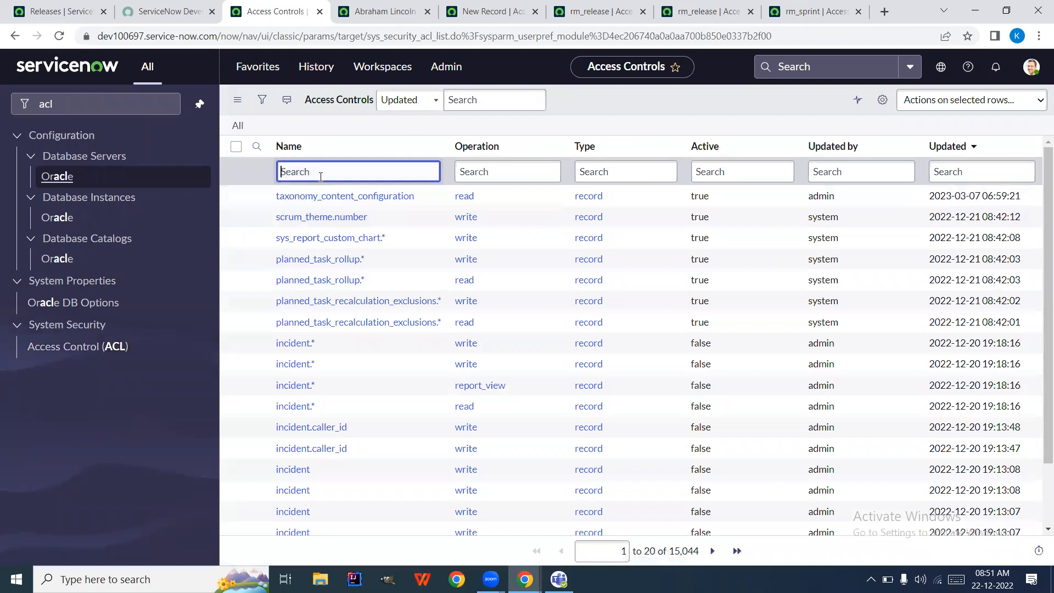
pyautogui.write('rm_release')
pyautogui.press('Return')
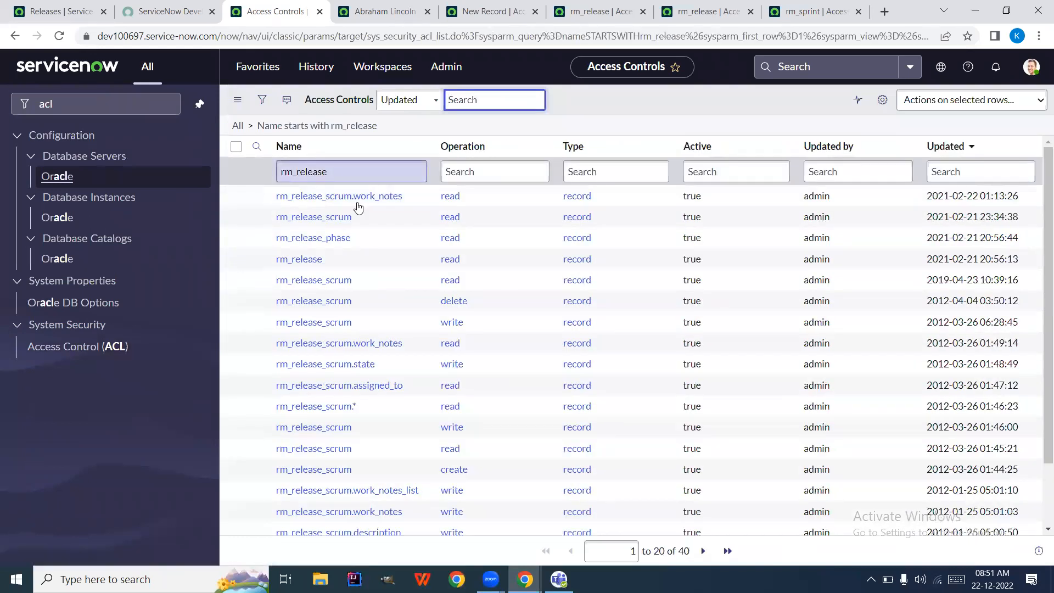
pyautogui.rightClick(357, 265)
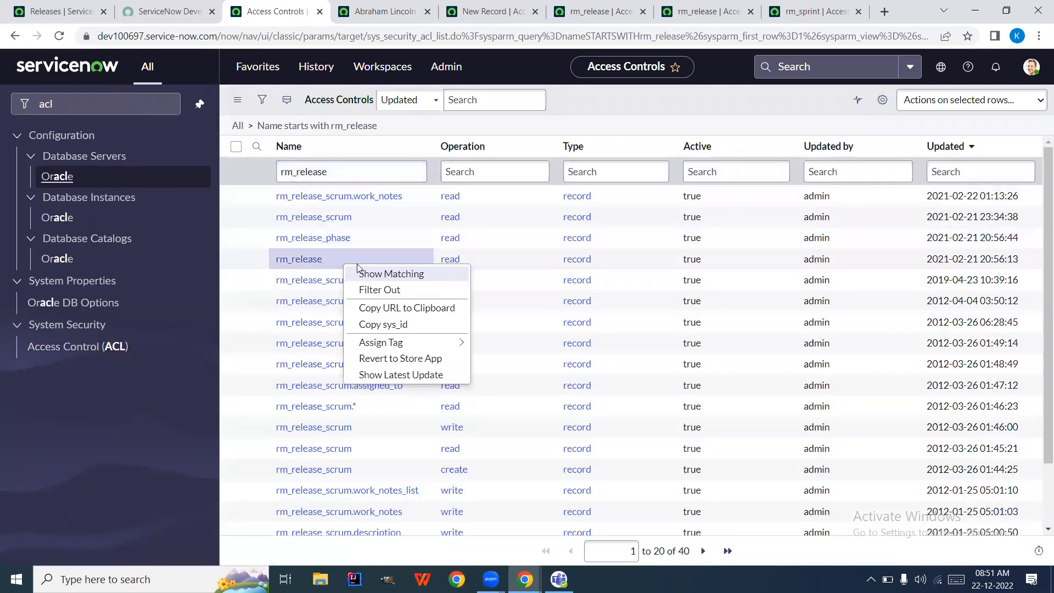
pyautogui.click(377, 275)
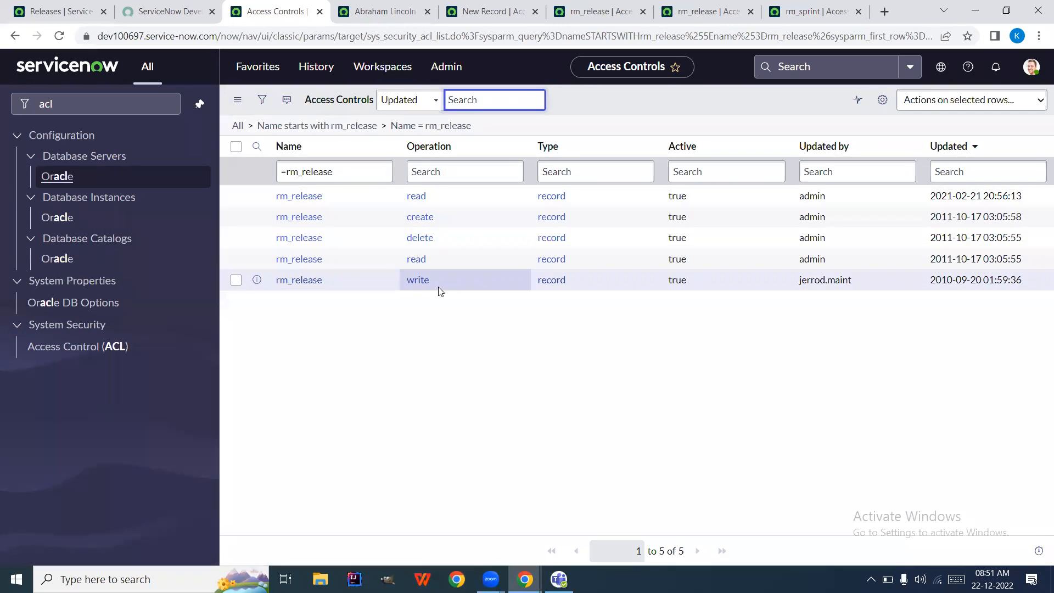
# - Open the rm_release create rule in a separate tab and close the old access control tabs, discarding the unsaved new record
pyautogui.rightClick(255, 218)
pyautogui.click(308, 226)
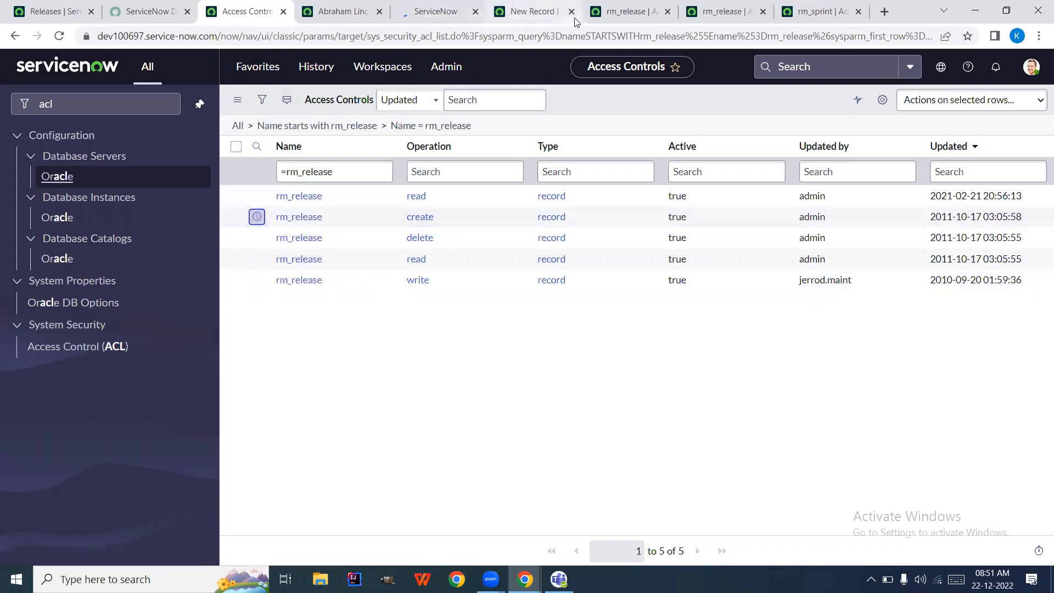
pyautogui.click(572, 11)
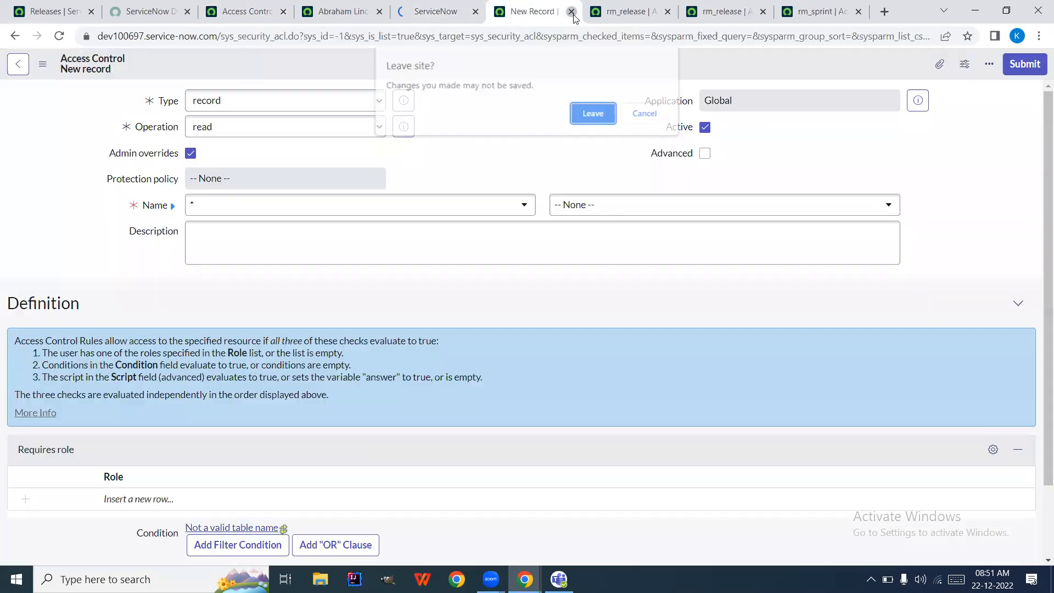
pyautogui.click(595, 114)
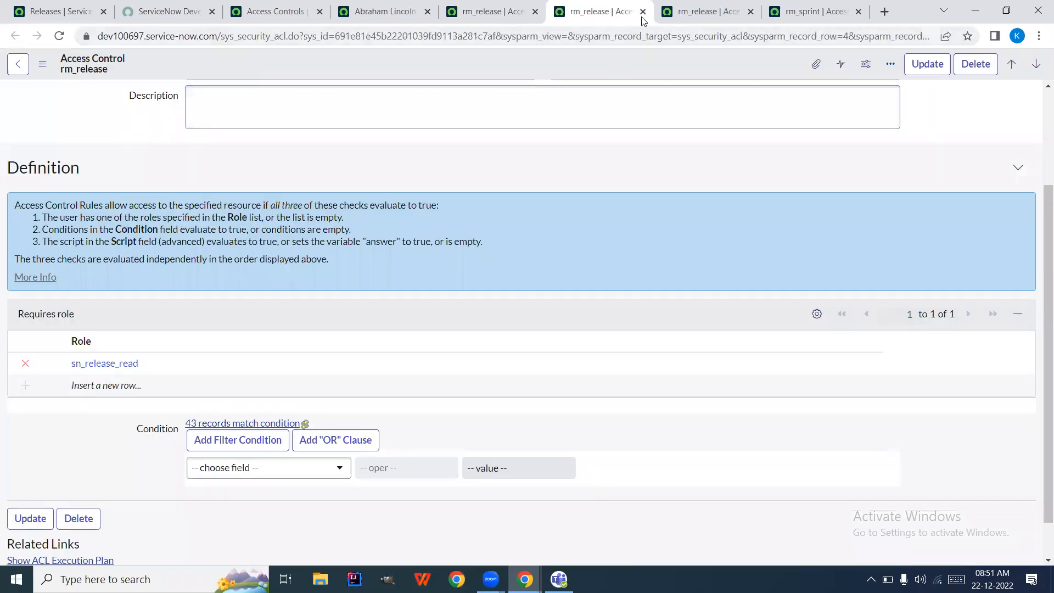
pyautogui.click(643, 11)
pyautogui.click(643, 11)
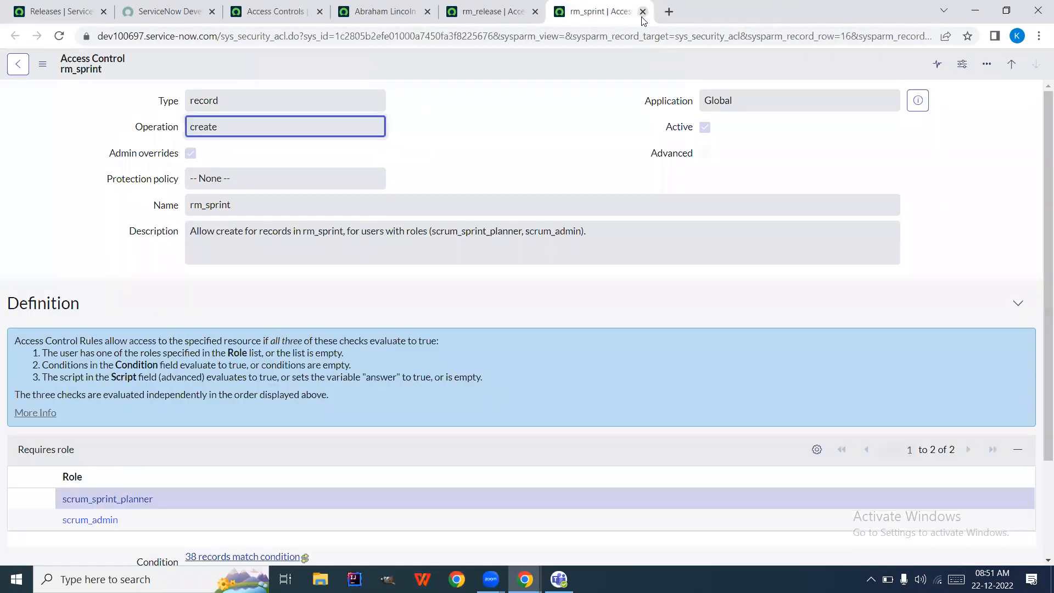
pyautogui.click(643, 11)
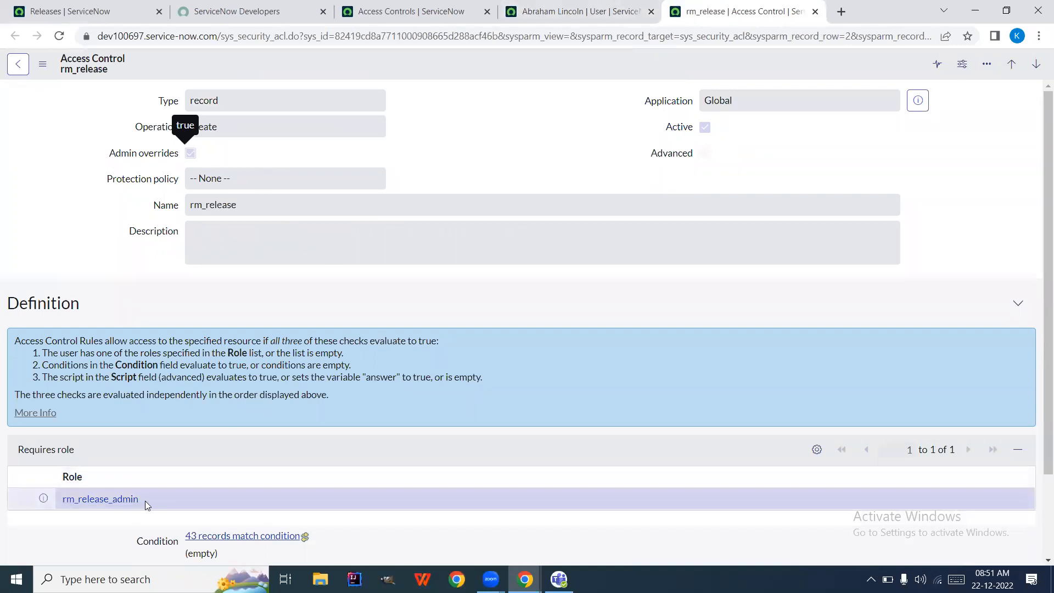
# - Open the most recently updated rm_release read rule in a separate tab and check its required role
pyautogui.click(407, 9)
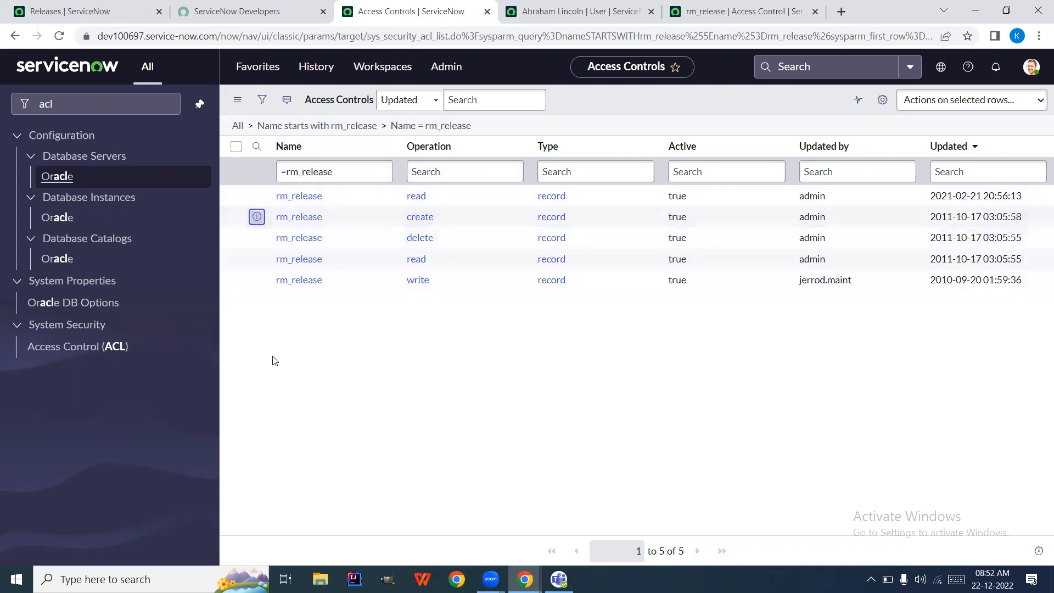
pyautogui.rightClick(261, 194)
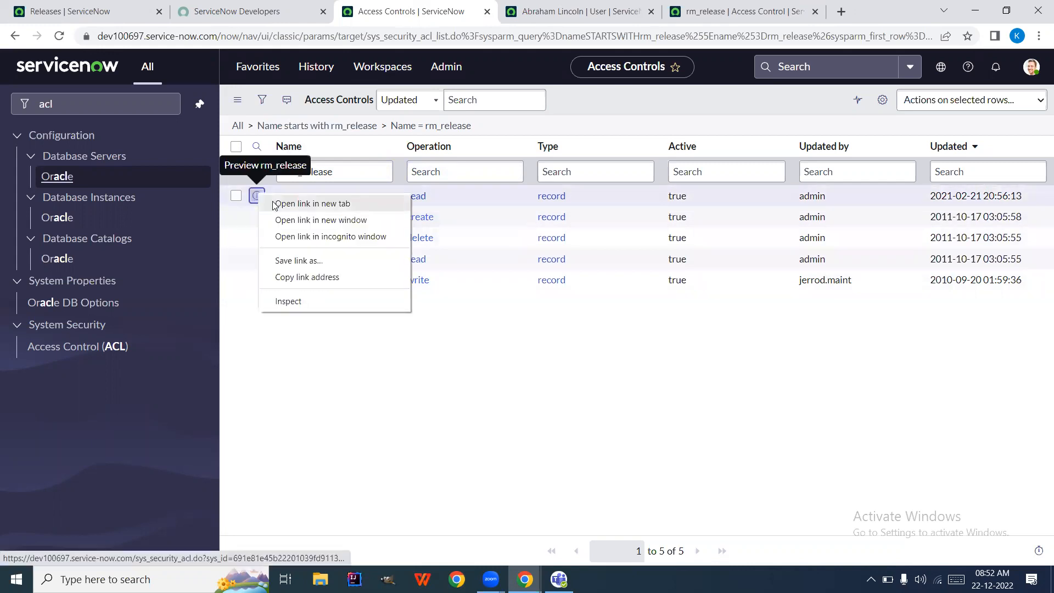
pyautogui.click(312, 204)
pyautogui.click(762, 11)
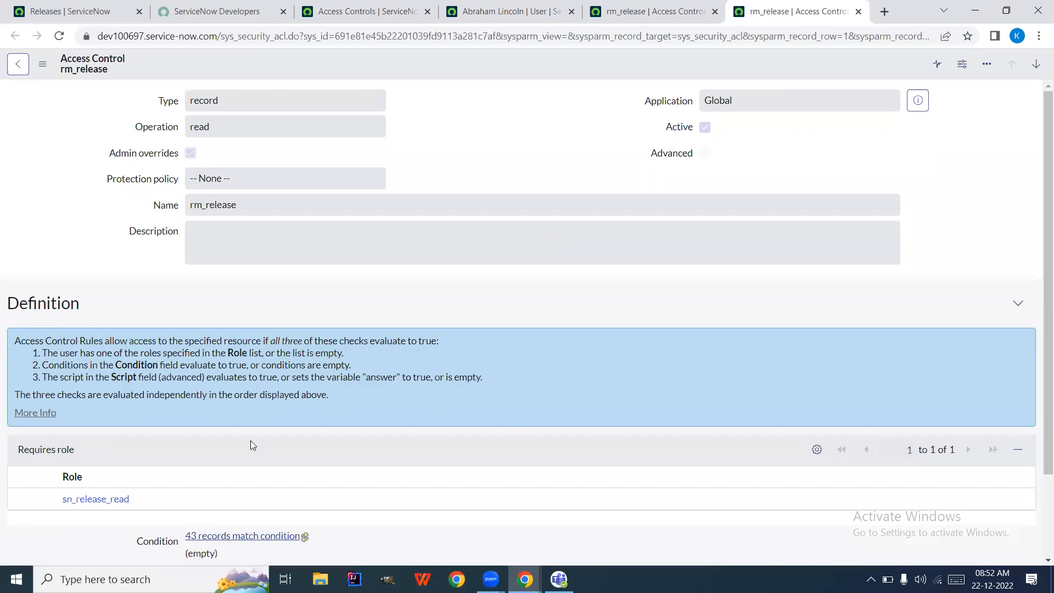
# - Return to the tested user's record and review the Roles list
pyautogui.click(351, 8)
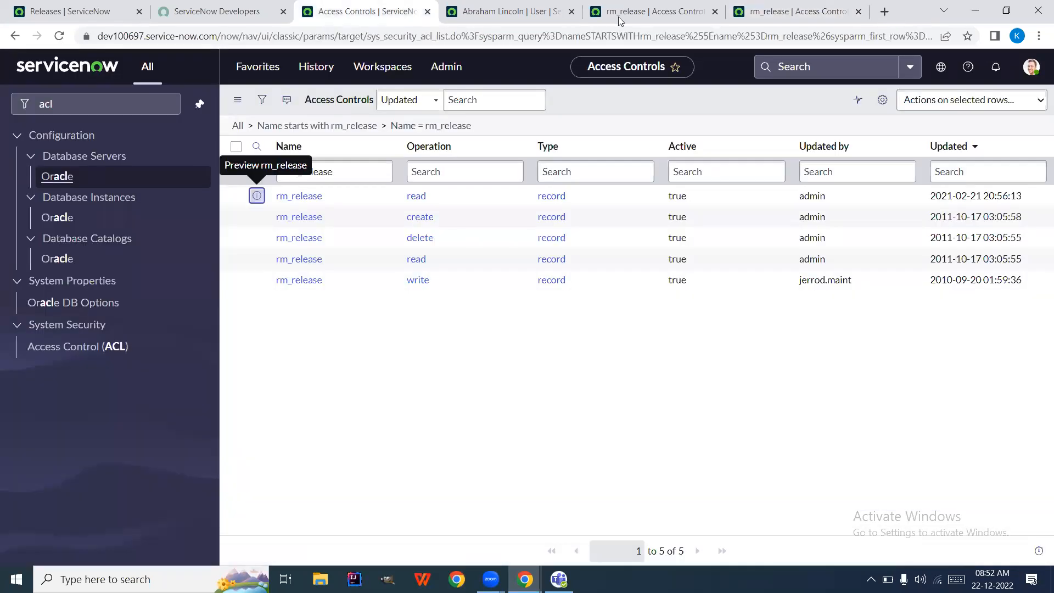
pyautogui.click(510, 6)
pyautogui.scroll(-3, 416, 309)
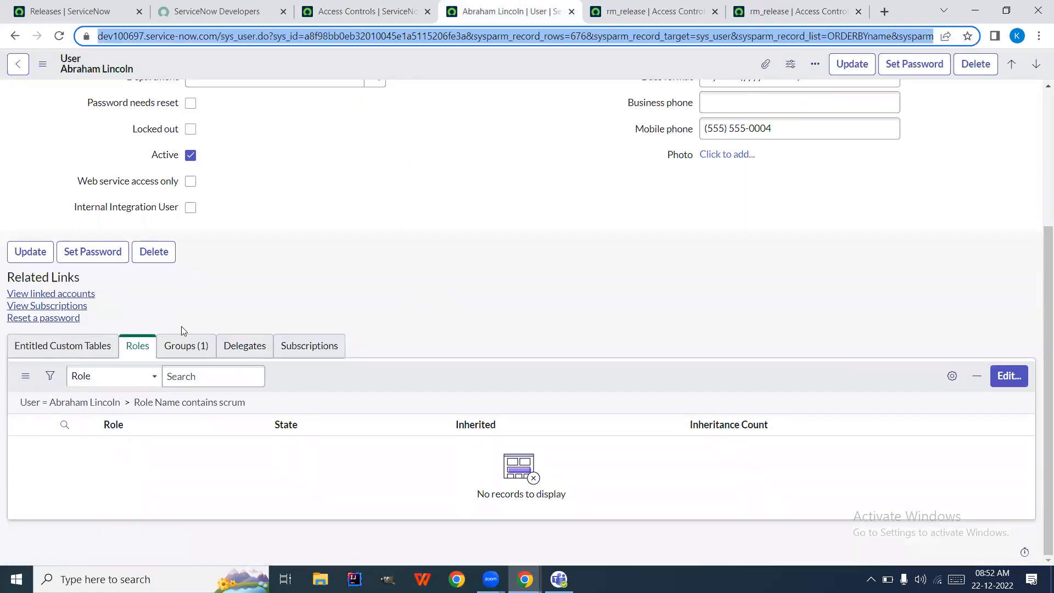
# - Add the sn_release_read role to the tested user's Roles list and save
pyautogui.click(1011, 375)
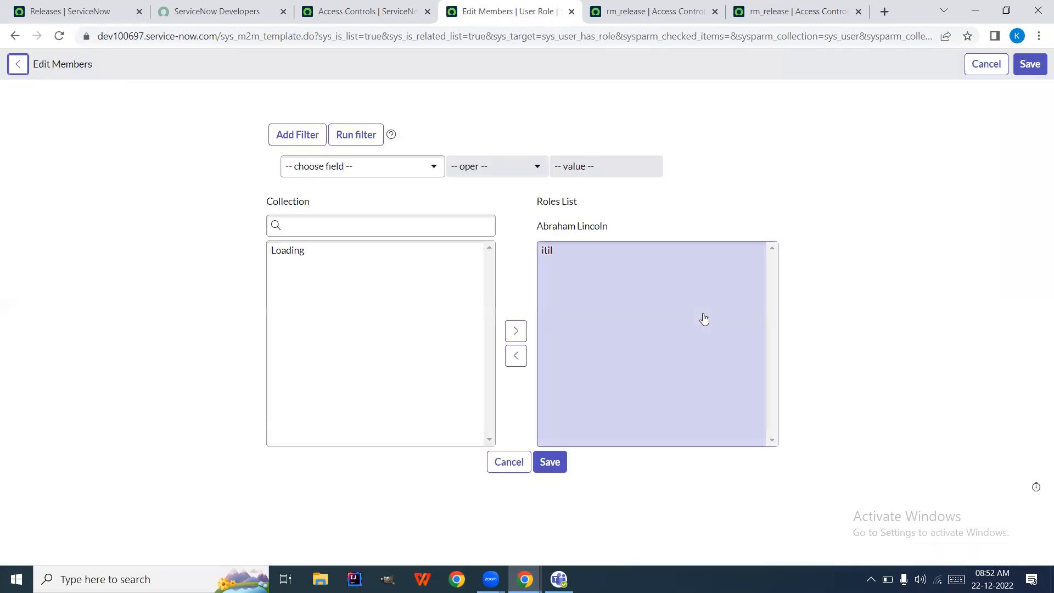
pyautogui.click(385, 227)
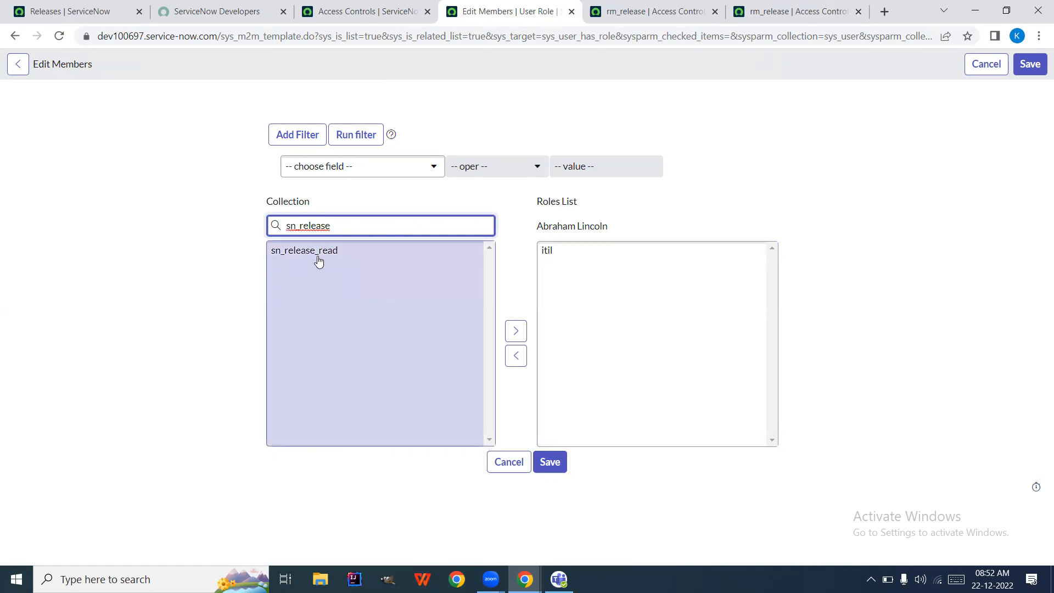
pyautogui.doubleClick(319, 257)
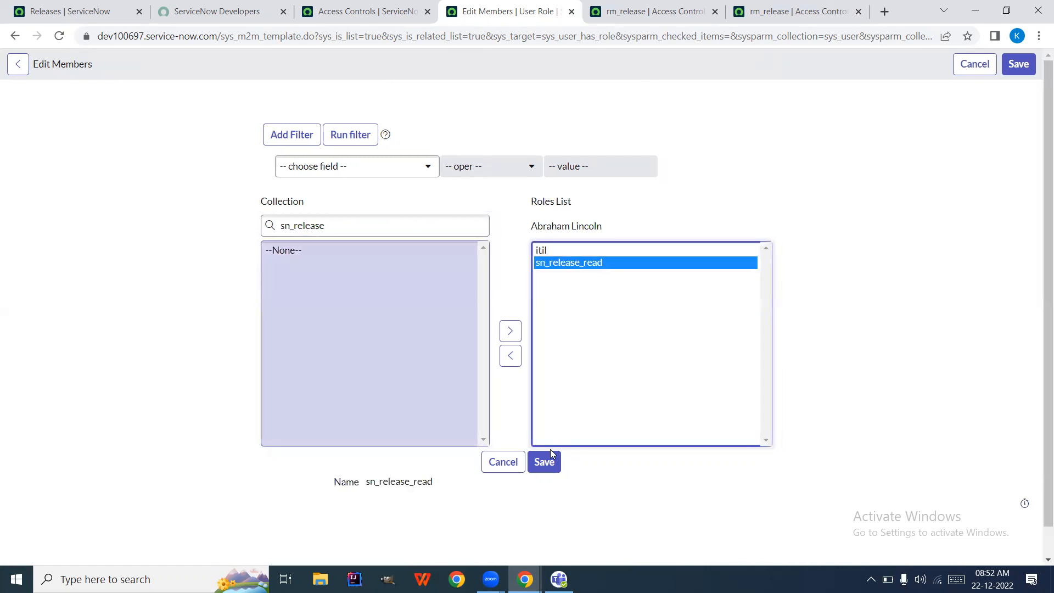
pyautogui.click(547, 464)
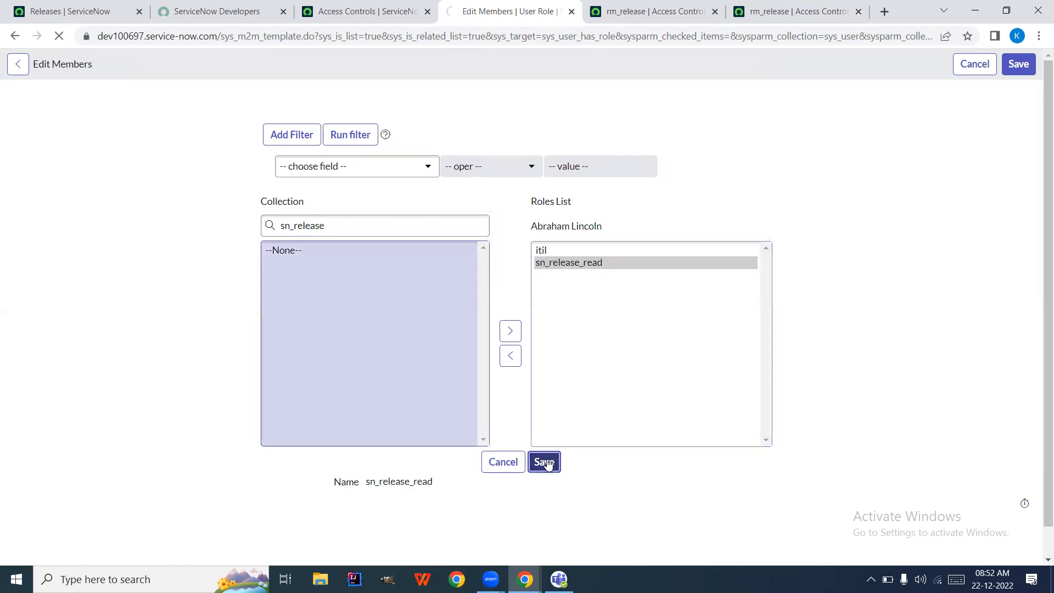
# - Return to the Access Controls list tab and impersonate the tested user from the recent impersonations
pyautogui.click(395, 10)
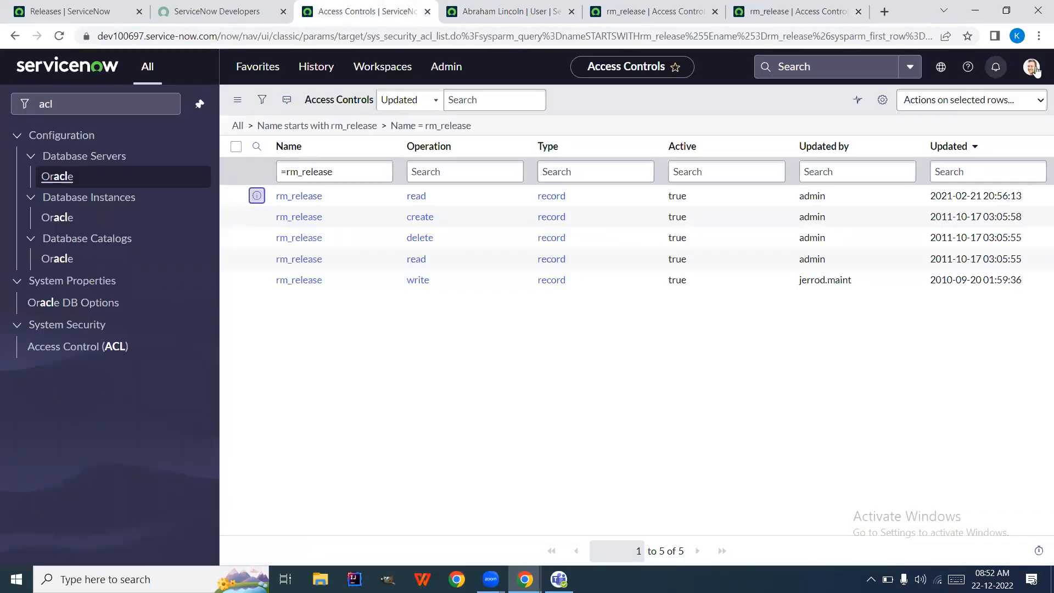
pyautogui.click(1034, 69)
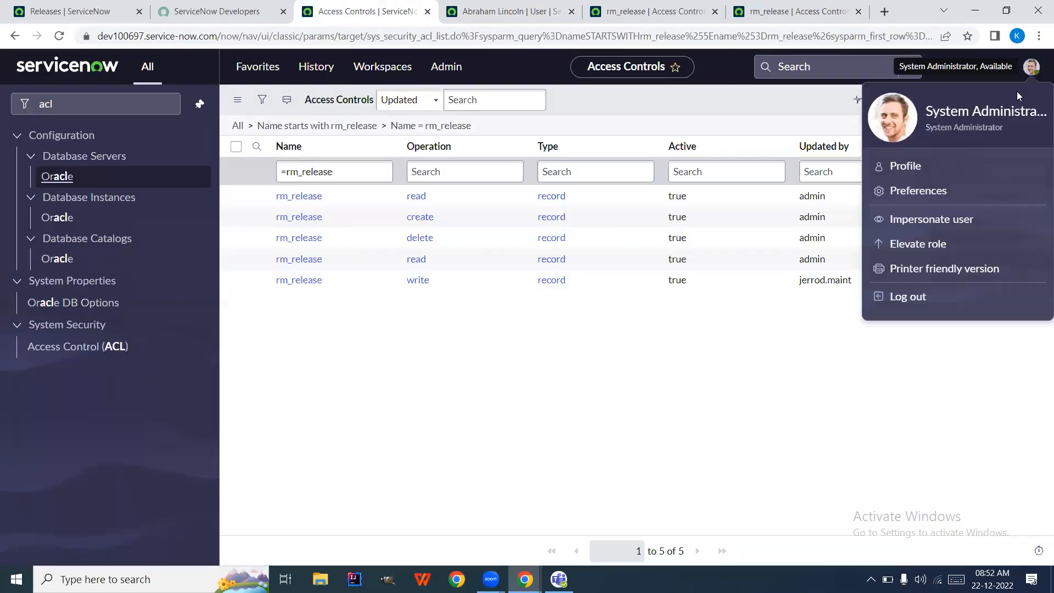
pyautogui.click(916, 219)
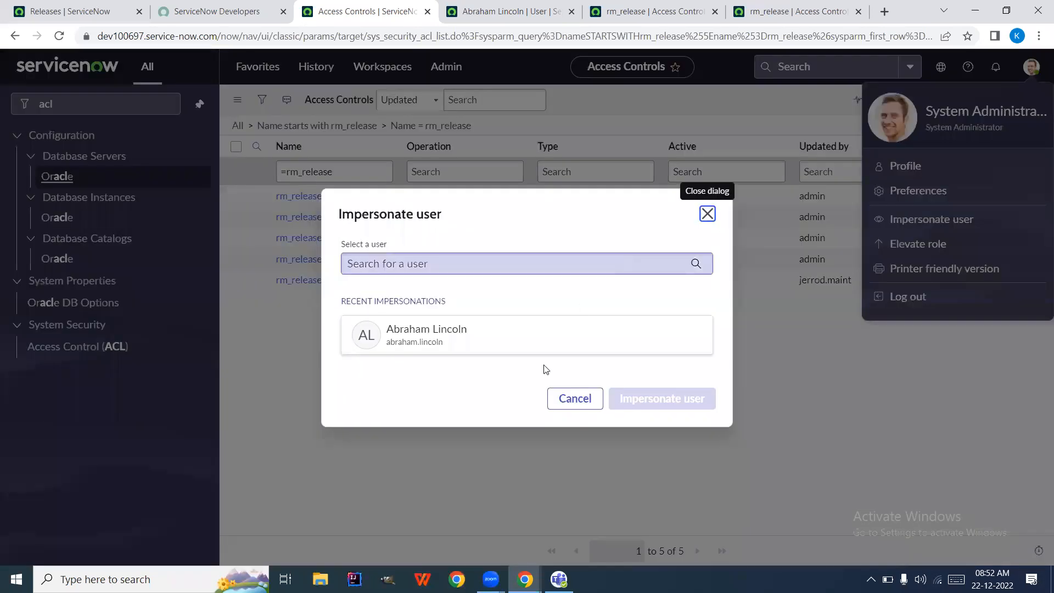
pyautogui.click(553, 334)
pyautogui.click(652, 400)
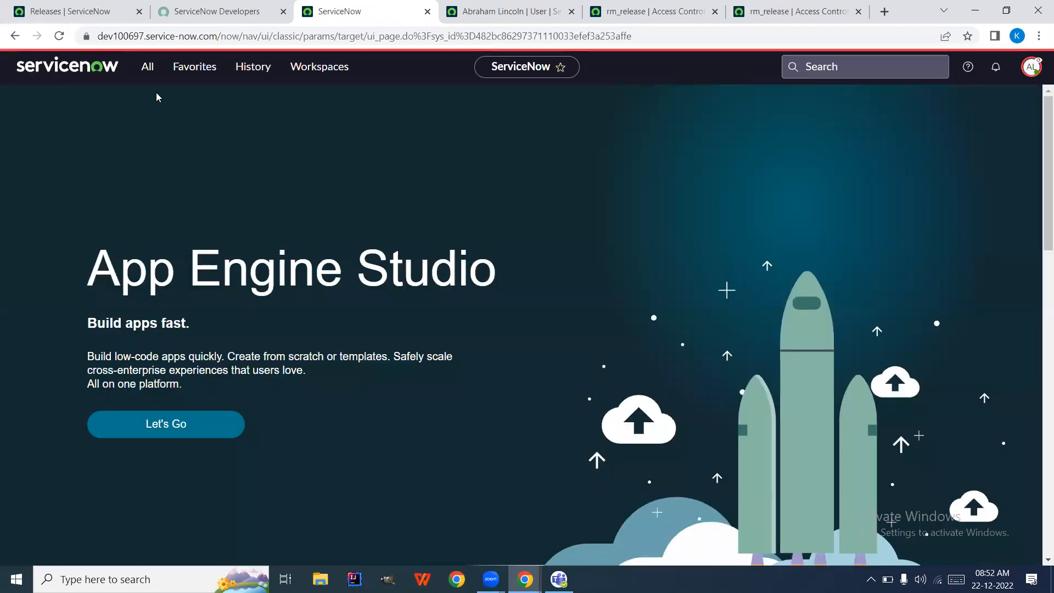
# - Open the rm_release list in the current tab through rm_release.list to check which releases the impersonated user can read
pyautogui.click(151, 68)
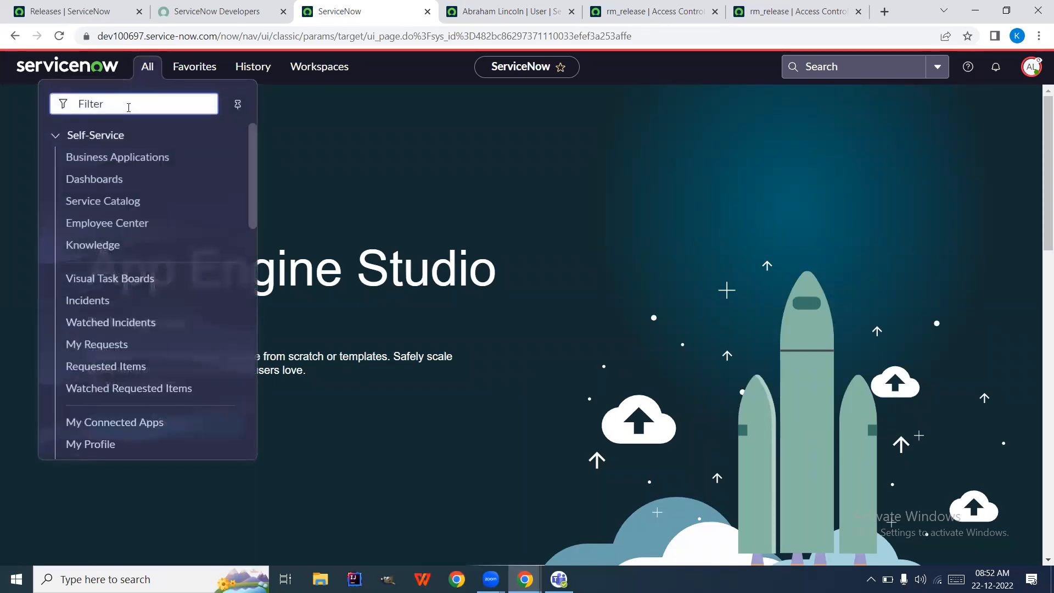
pyautogui.write('release')
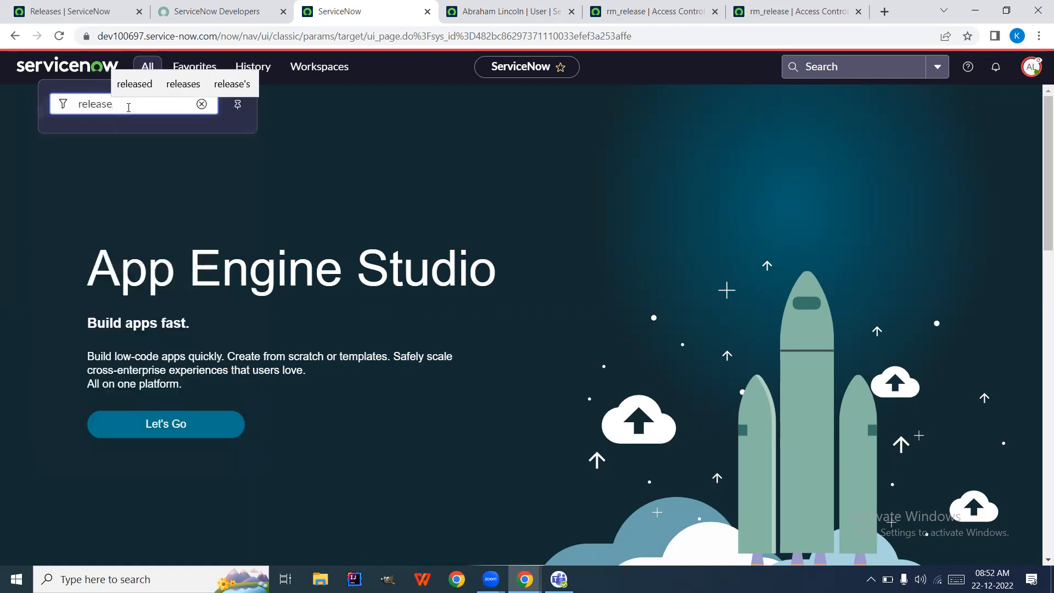
pyautogui.press('BackSpace')
pyautogui.press('BackSpace')
pyautogui.press('BackSpace')
pyautogui.press('BackSpace')
pyautogui.press('BackSpace')
pyautogui.write('r')
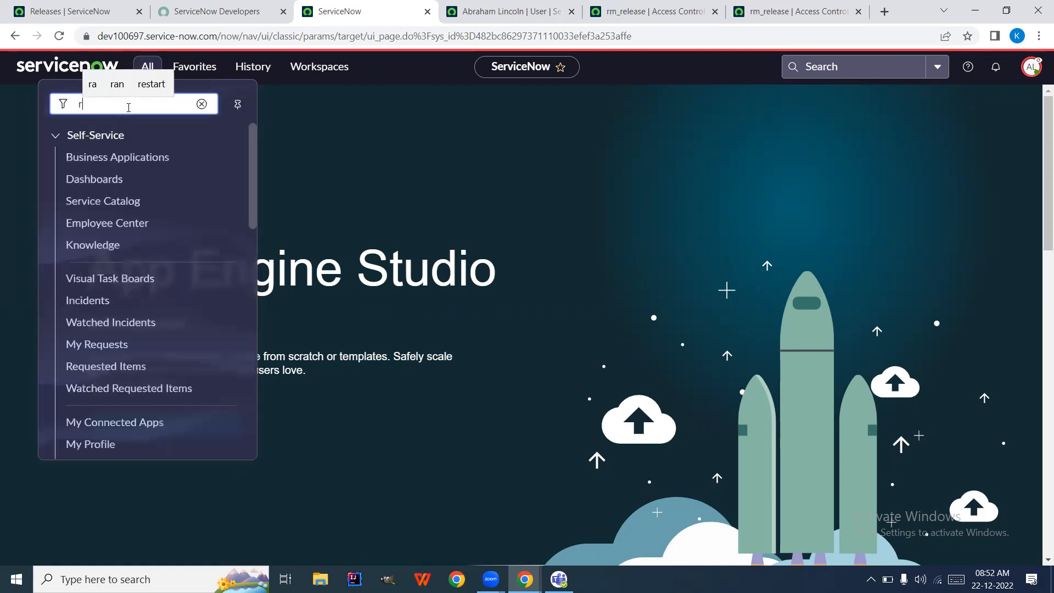
pyautogui.write('m_release')
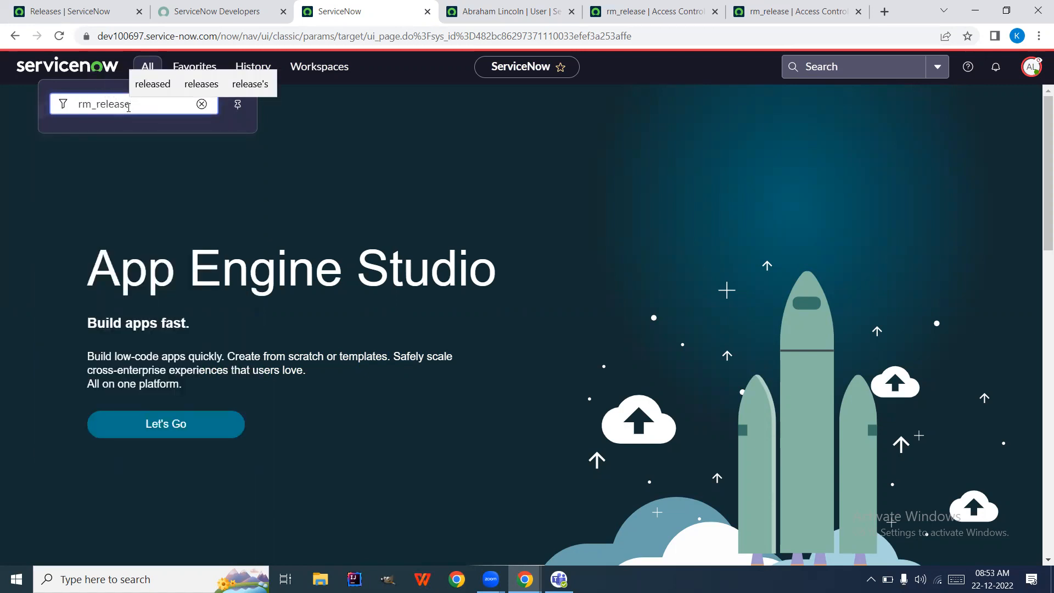
pyautogui.write('.list')
pyautogui.press('Return')
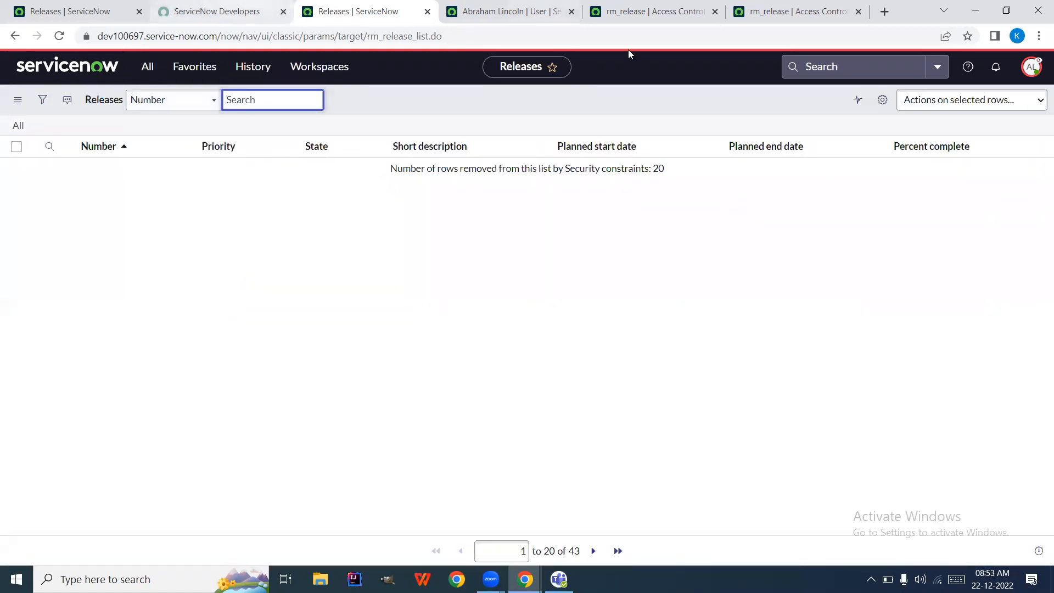
# - End the impersonation and return to the Roles list on the tested user's record
pyautogui.click(1032, 66)
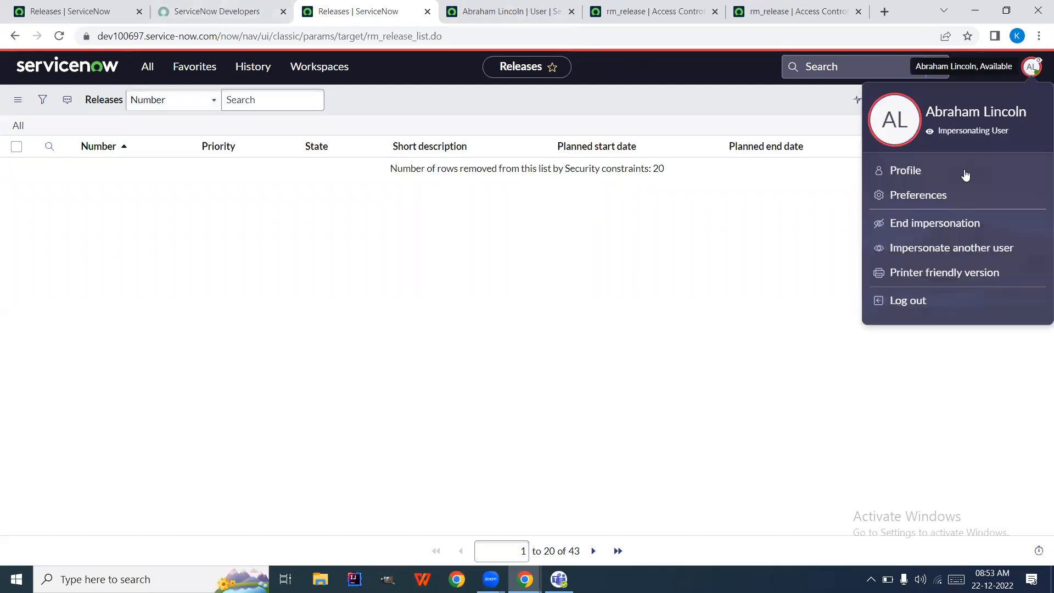
pyautogui.click(918, 231)
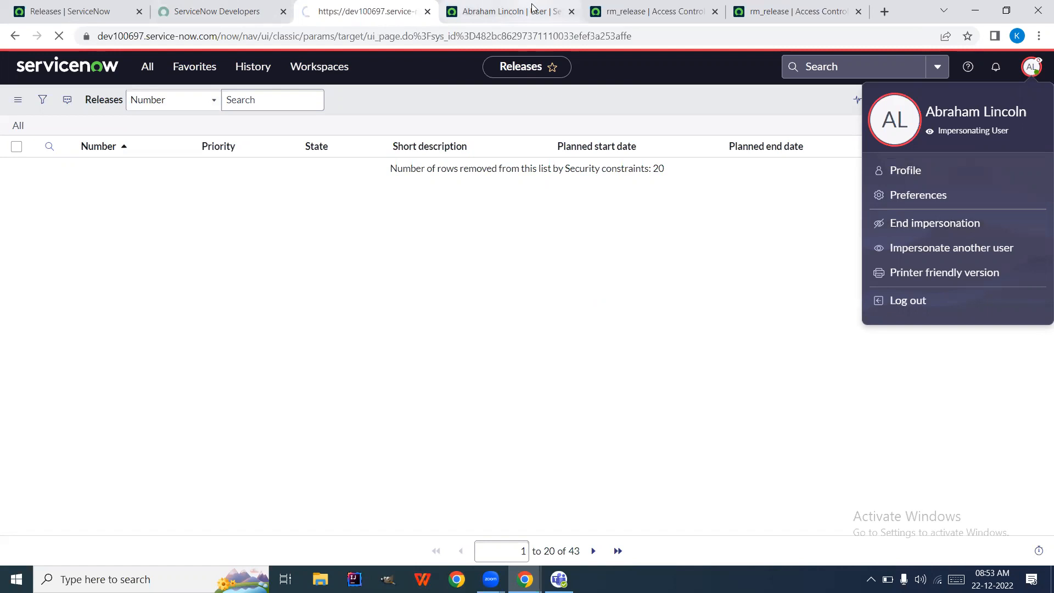
pyautogui.click(533, 7)
pyautogui.scroll(-3, 471, 202)
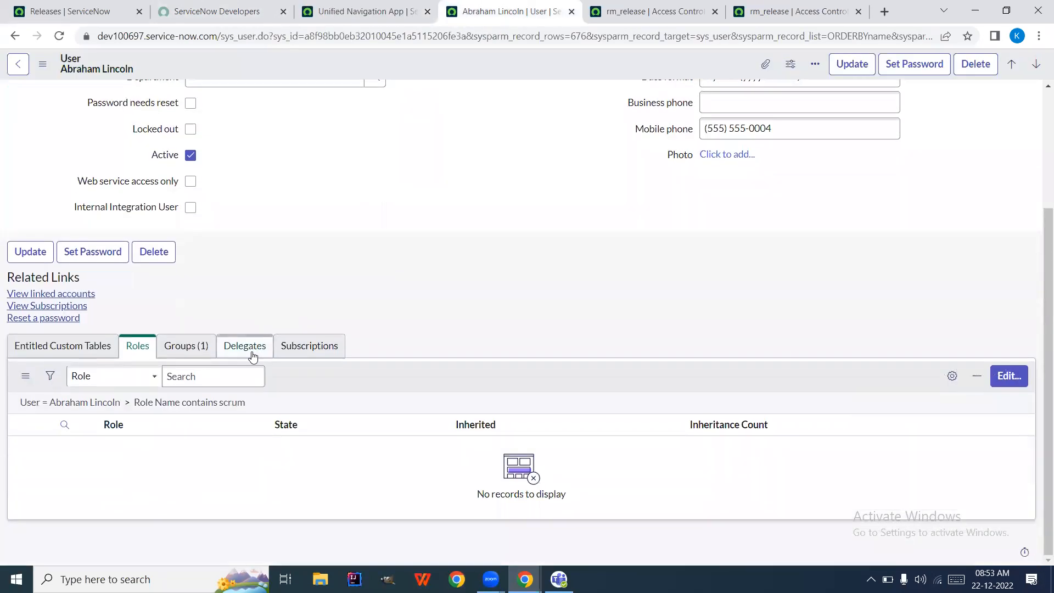
# - Add the scrum_user role to the tested user's Roles list and save
pyautogui.click(1016, 380)
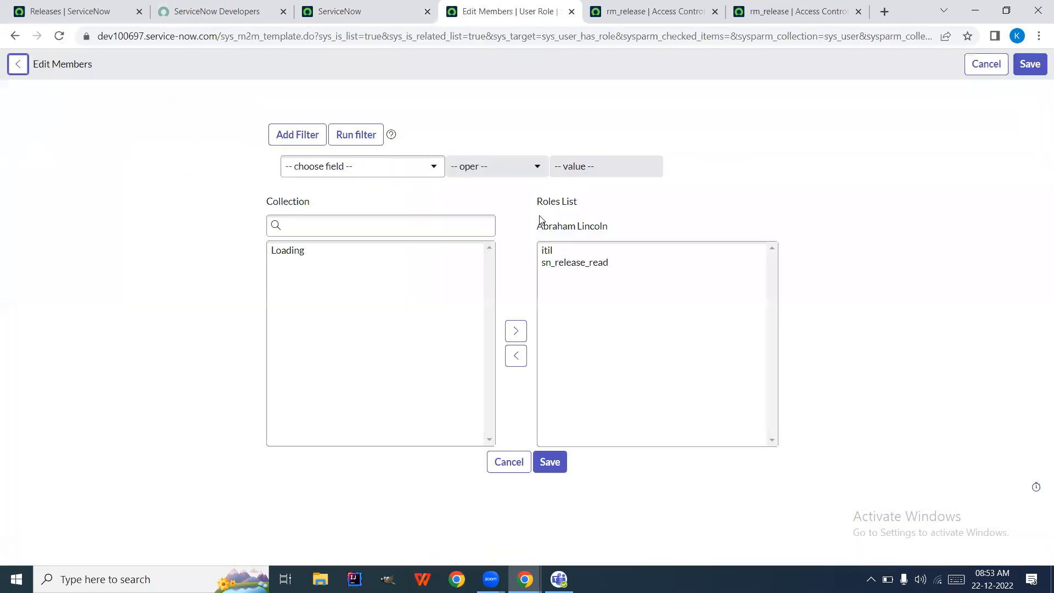
pyautogui.click(367, 233)
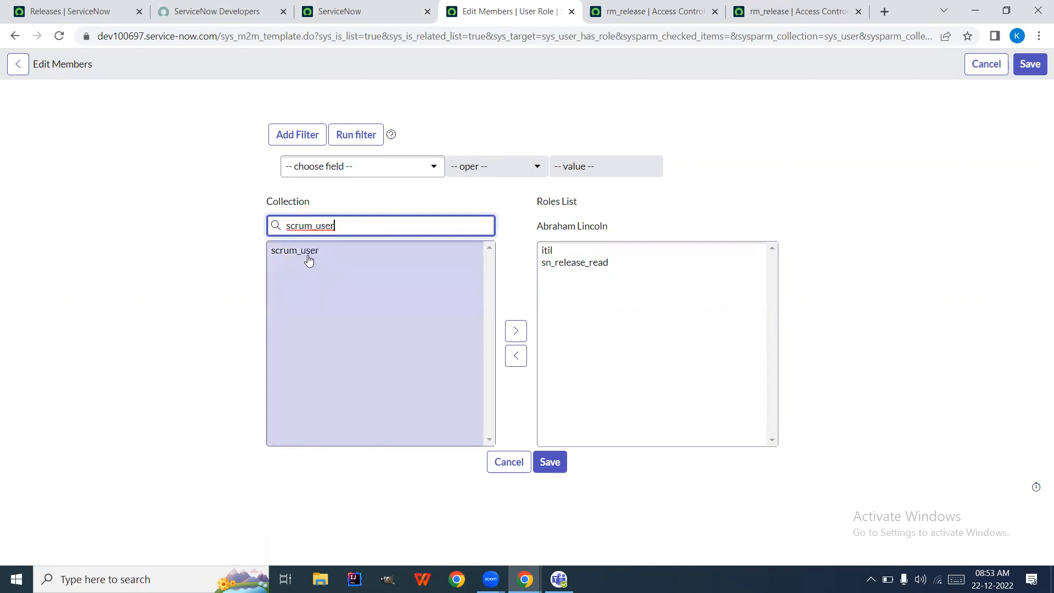
pyautogui.doubleClick(309, 259)
pyautogui.click(545, 461)
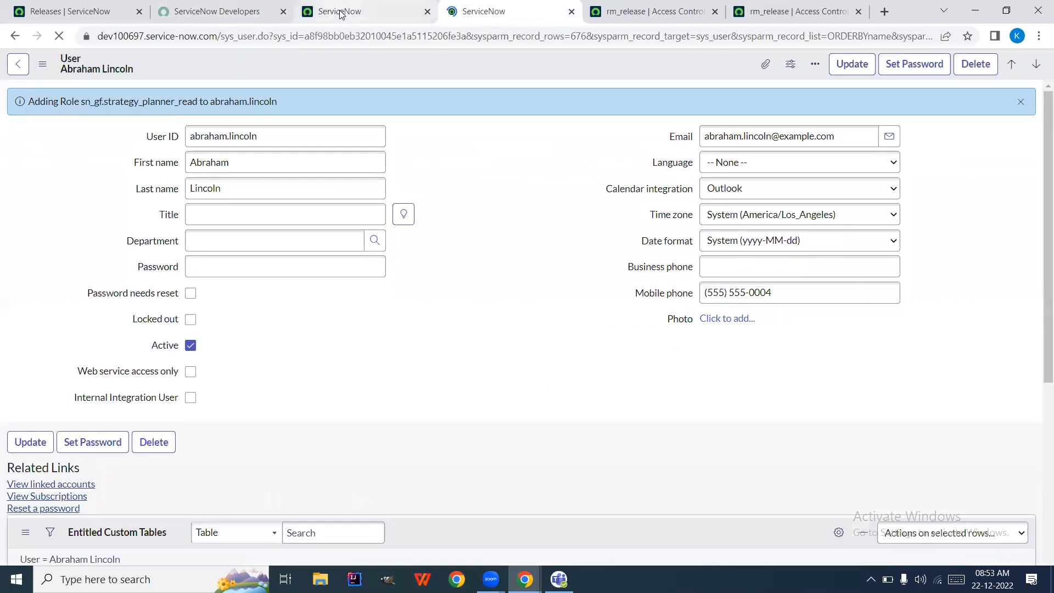
# - Impersonate the tested user again with the scrum_user role added
pyautogui.click(341, 12)
pyautogui.click(1032, 66)
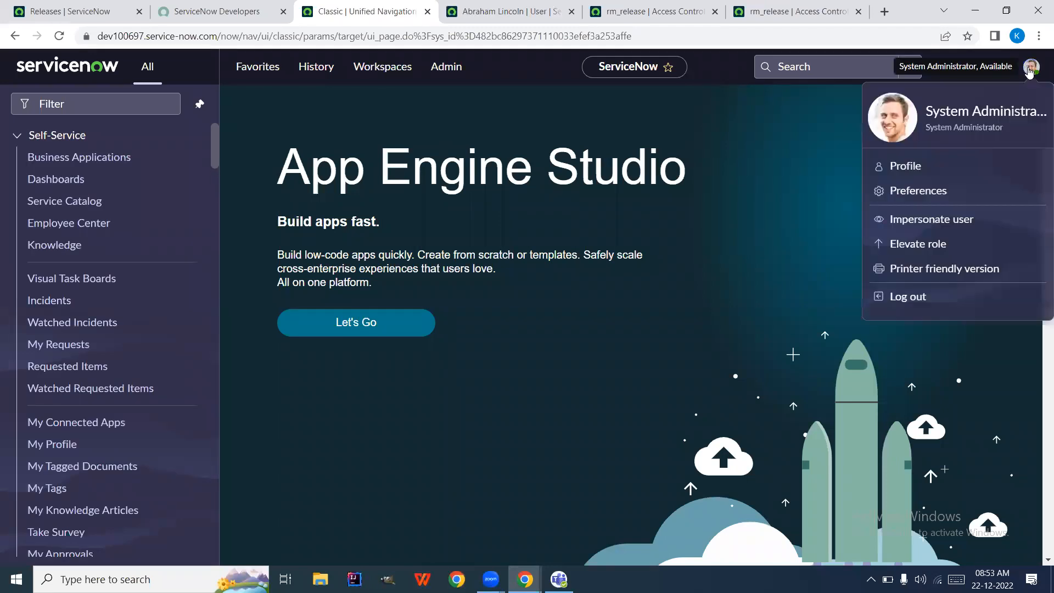
pyautogui.click(932, 220)
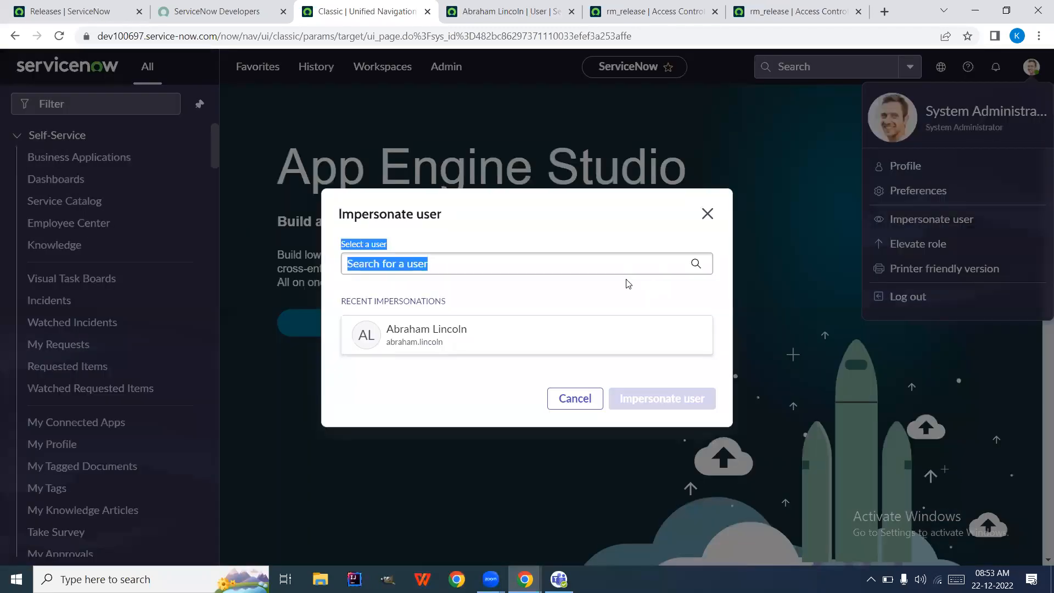
pyautogui.click(510, 338)
pyautogui.click(641, 400)
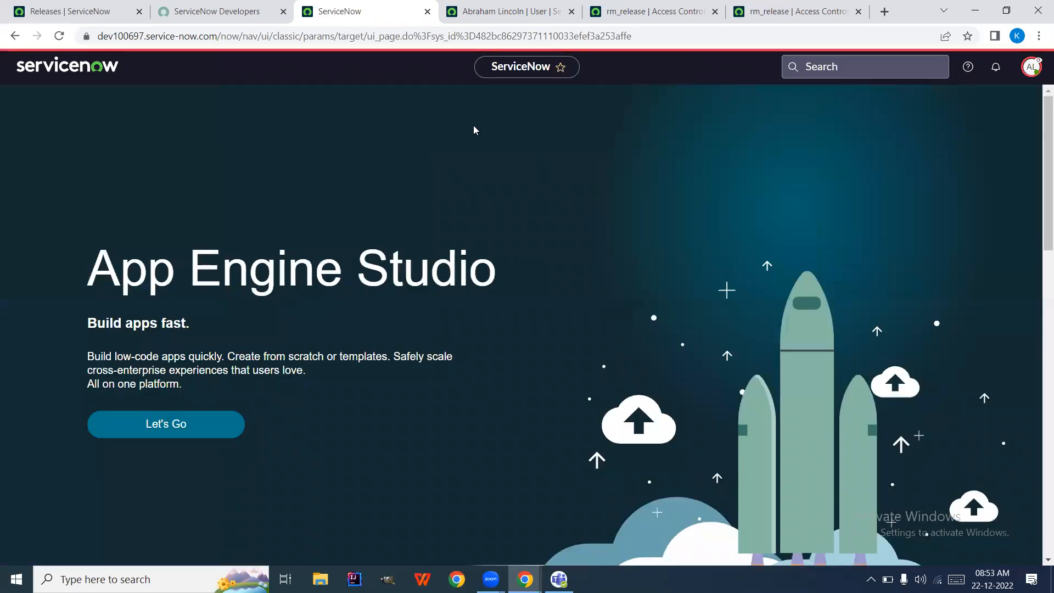
# - Open the rm_release table in a separate tab with rm_release.LIST to recheck the impersonated user's read access
pyautogui.click(148, 67)
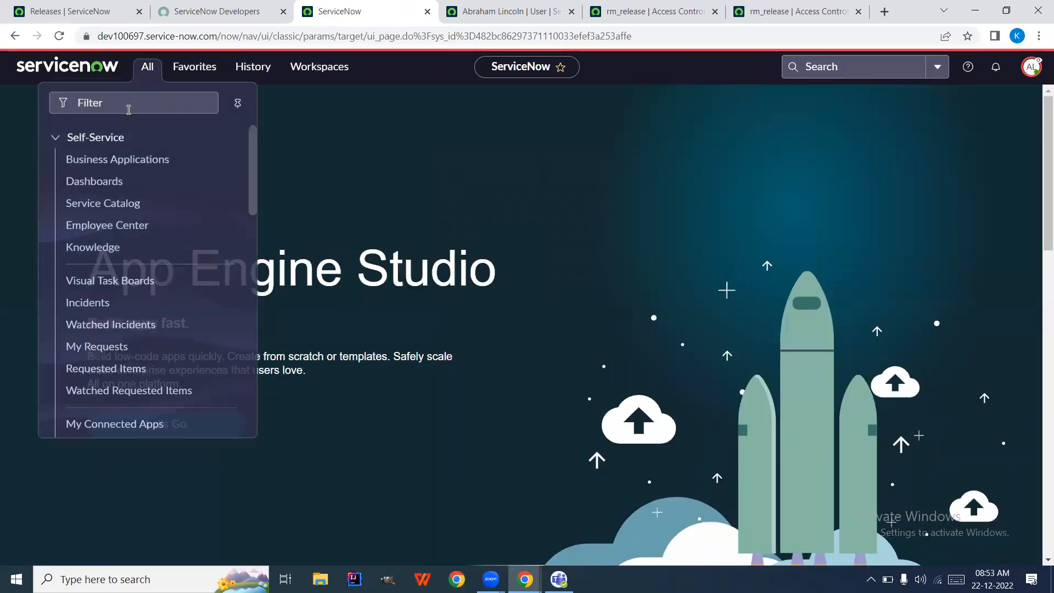
pyautogui.write('rm+_')
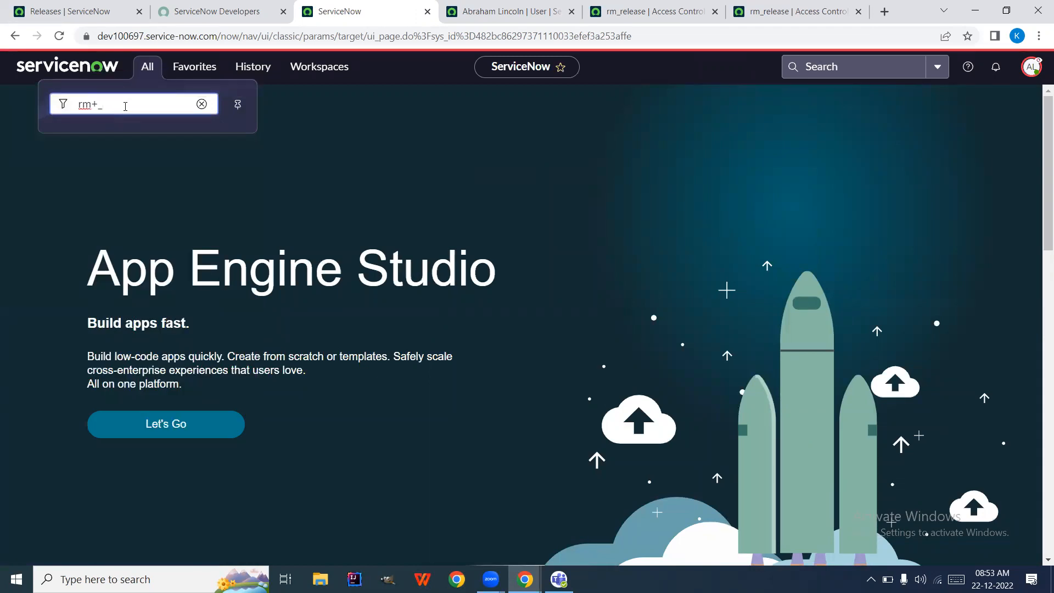
pyautogui.write('re')
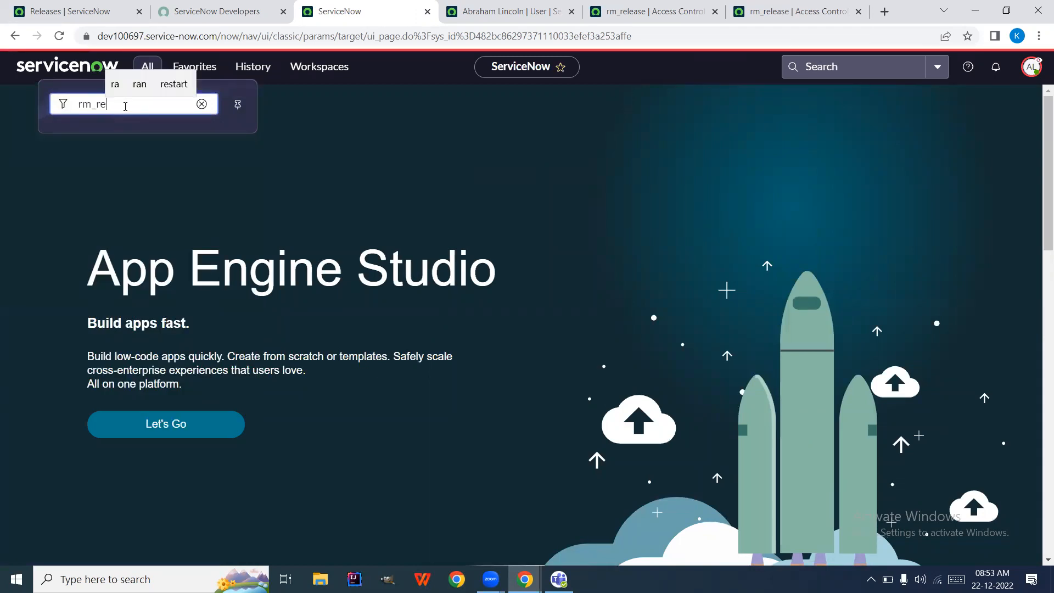
pyautogui.write('lease.LIST')
pyautogui.press('Return')
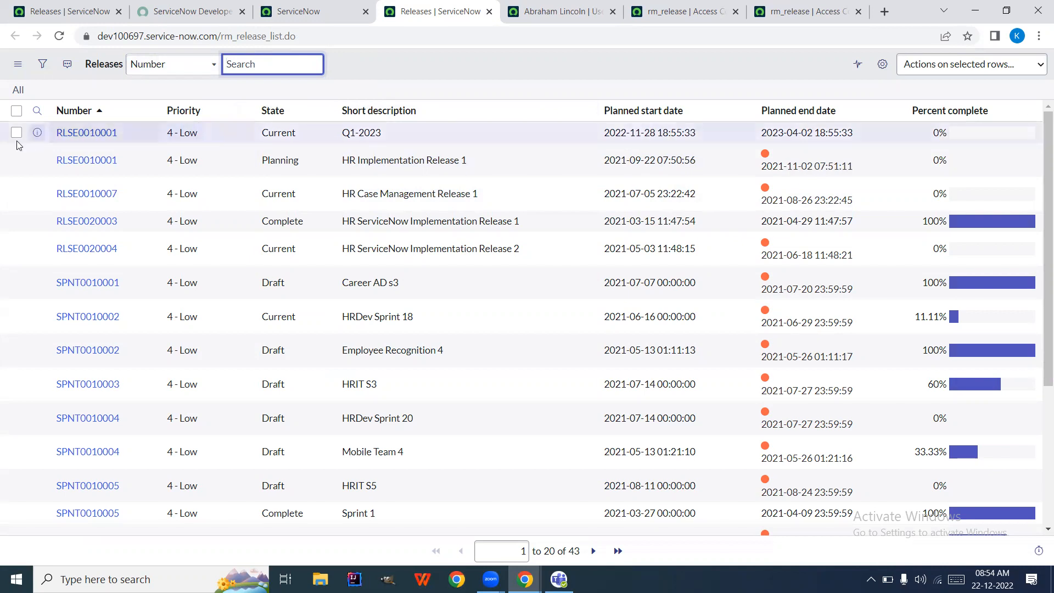
# - Open the Q1-2023 release in a separate tab and examine its fields and related stories
pyautogui.rightClick(36, 134)
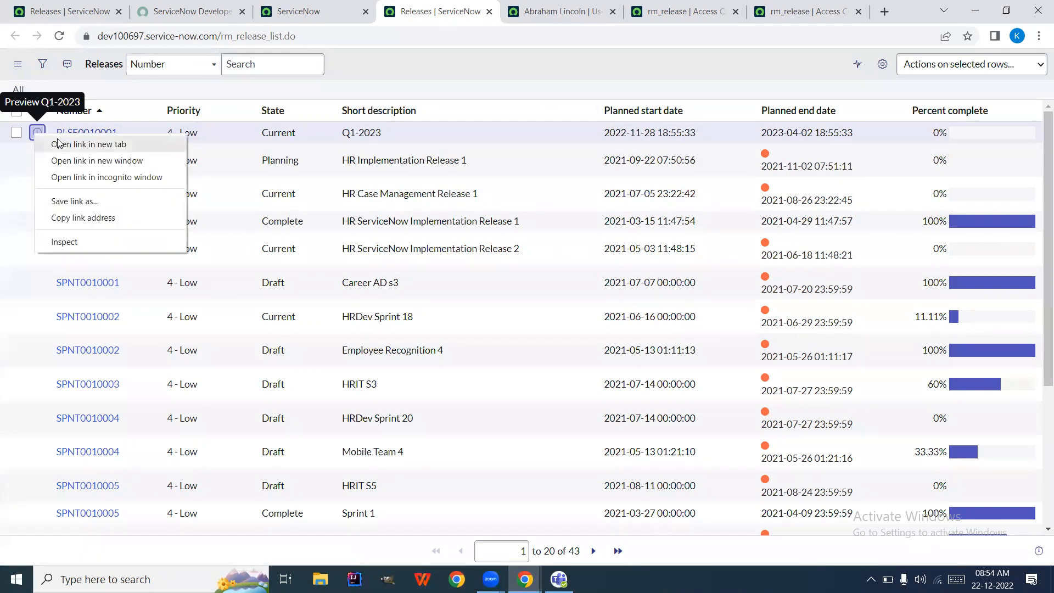
pyautogui.click(87, 144)
pyautogui.click(485, 10)
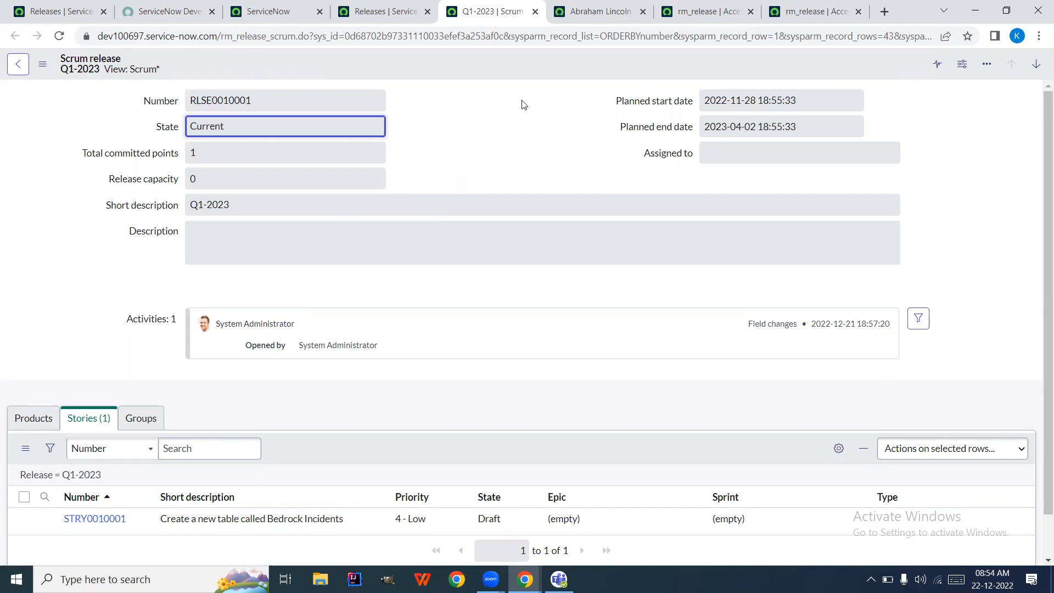
# - Review the rm_release create rule's required role and search the application navigator for acl as the impersonated user
pyautogui.click(678, 15)
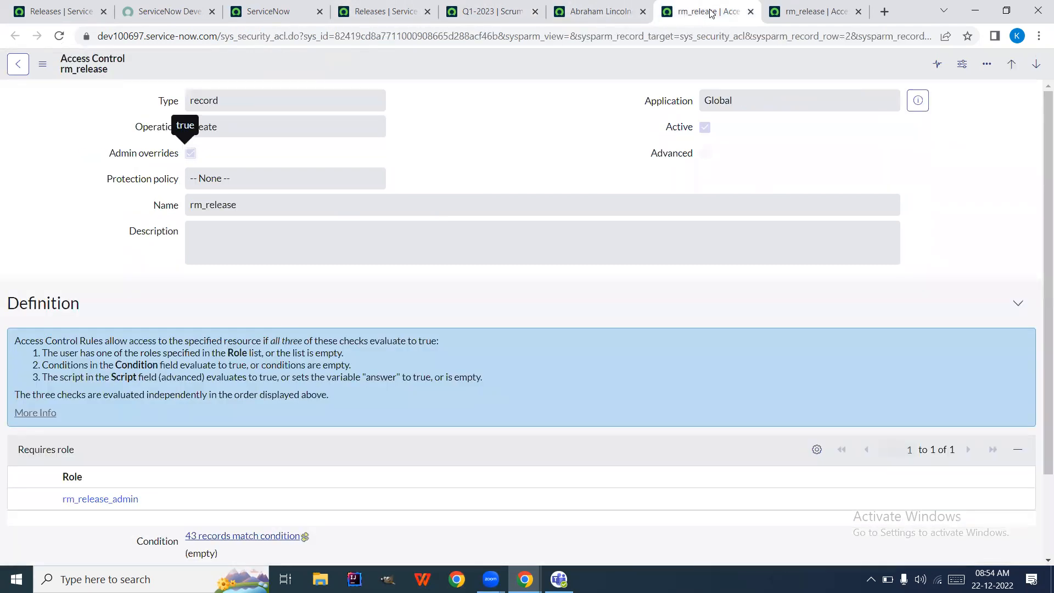
pyautogui.click(275, 14)
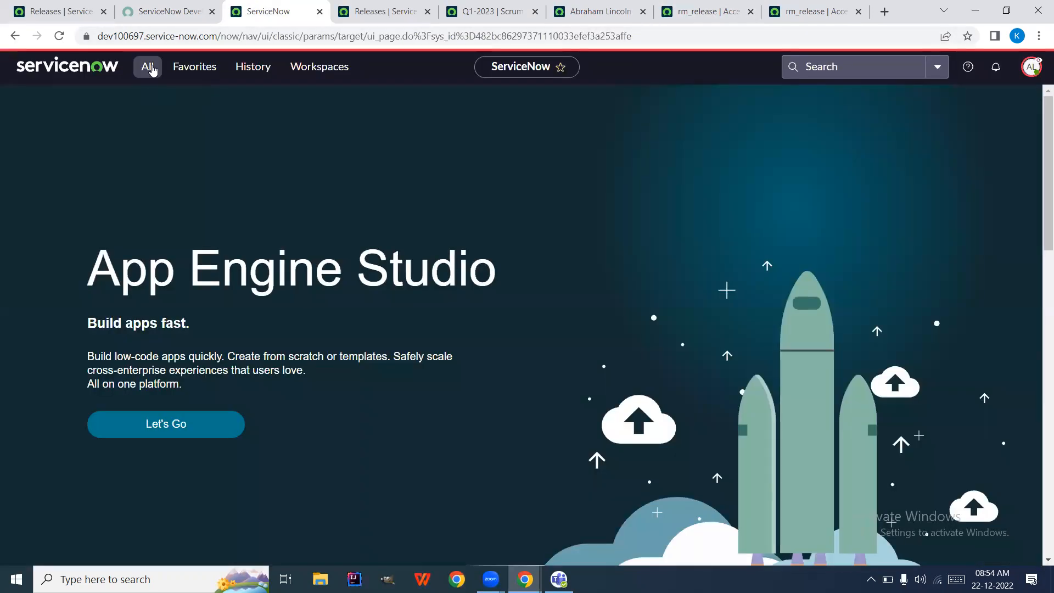
pyautogui.click(151, 68)
pyautogui.write('acl')
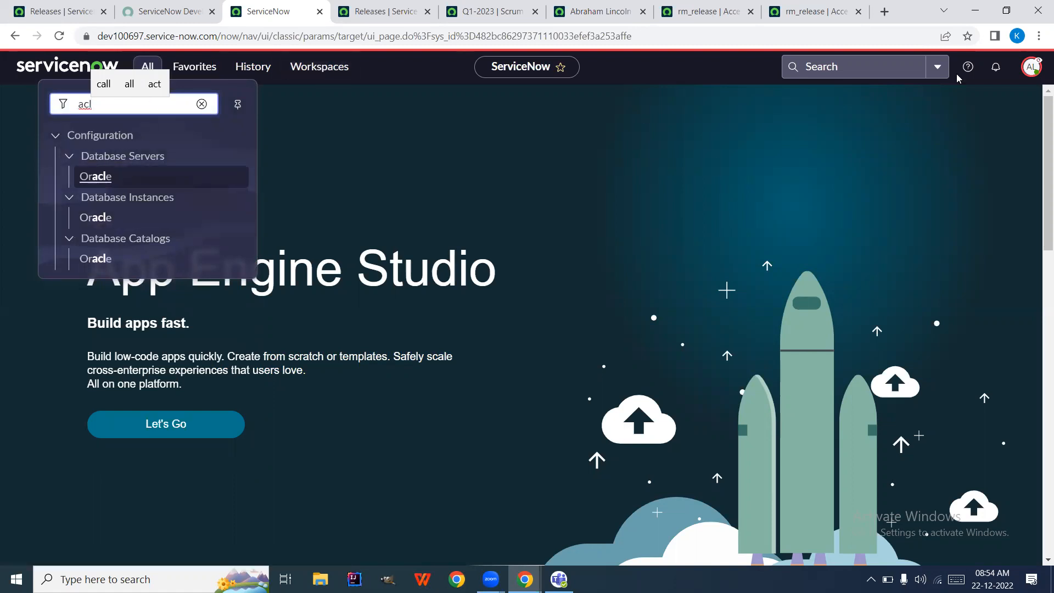
# - End the impersonation and return to the separate Releases list tab
pyautogui.click(1032, 67)
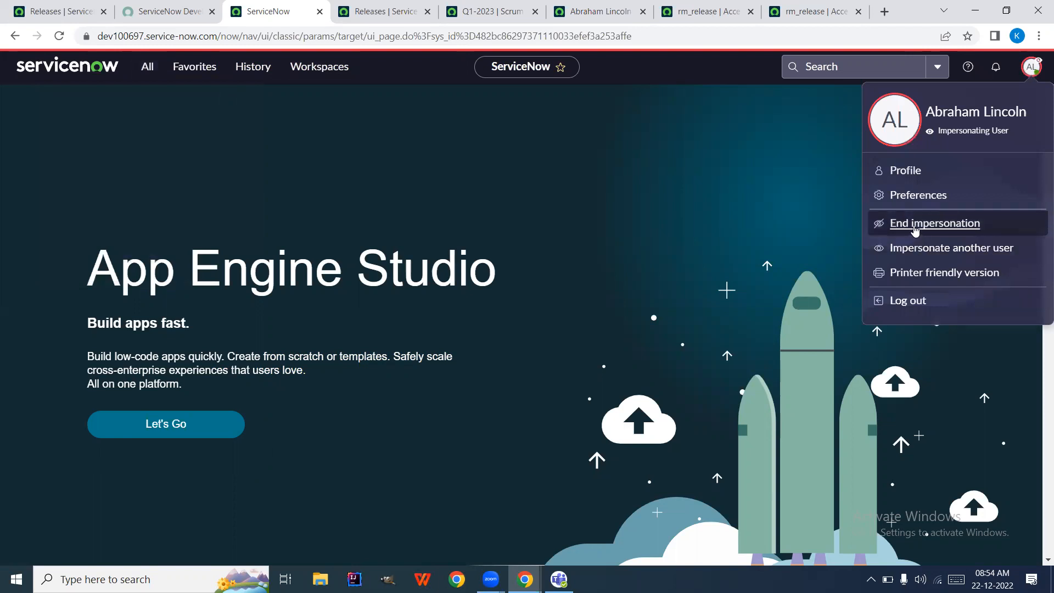
pyautogui.click(915, 229)
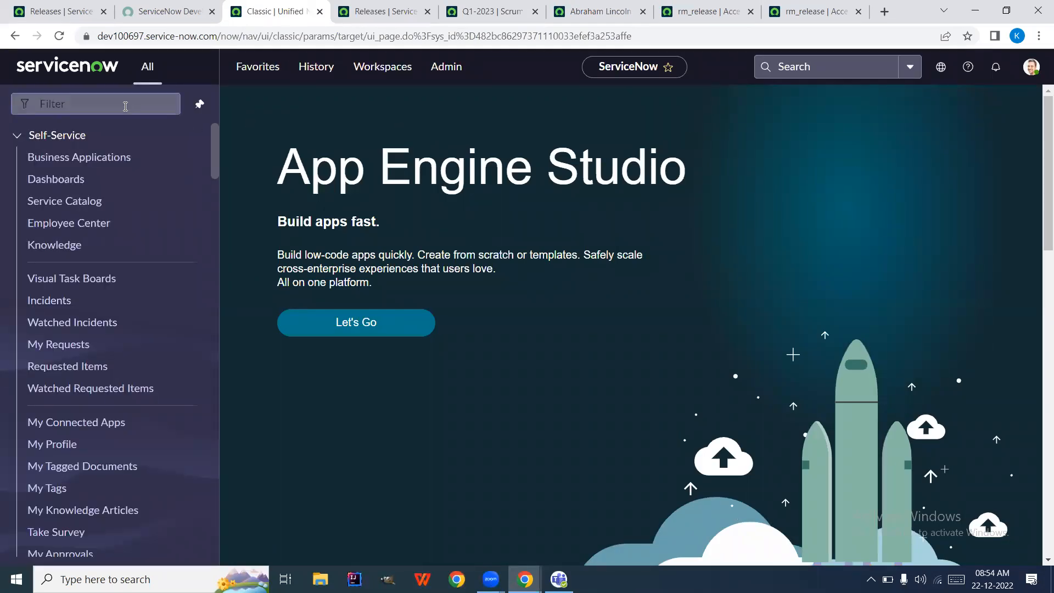
pyautogui.click(125, 107)
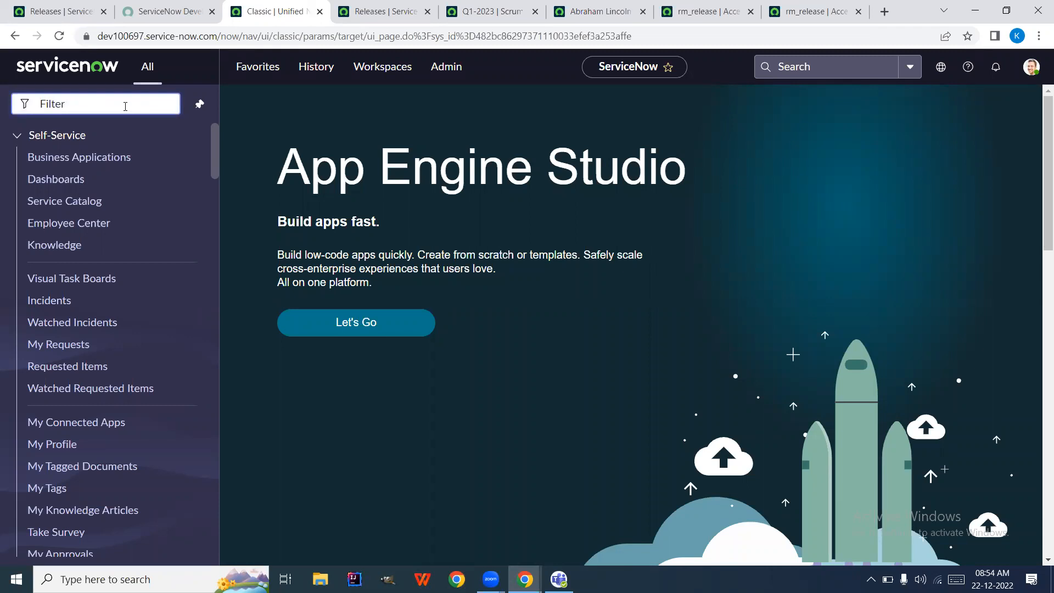
pyautogui.click(363, 14)
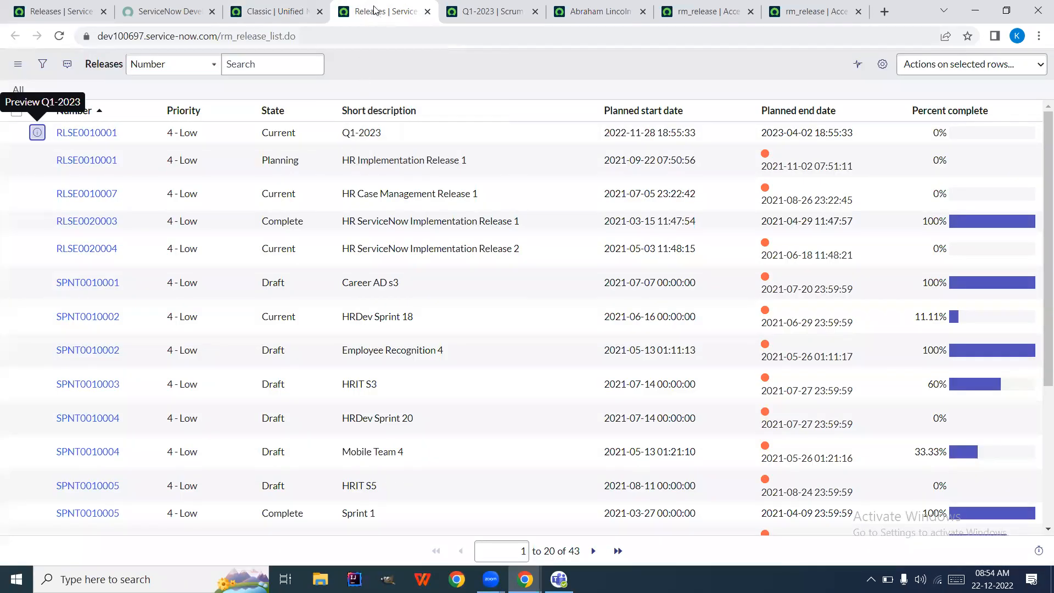
# - Find the Access Control (ACL) module with the filter text acl and open it in a separate tab
pyautogui.click(269, 12)
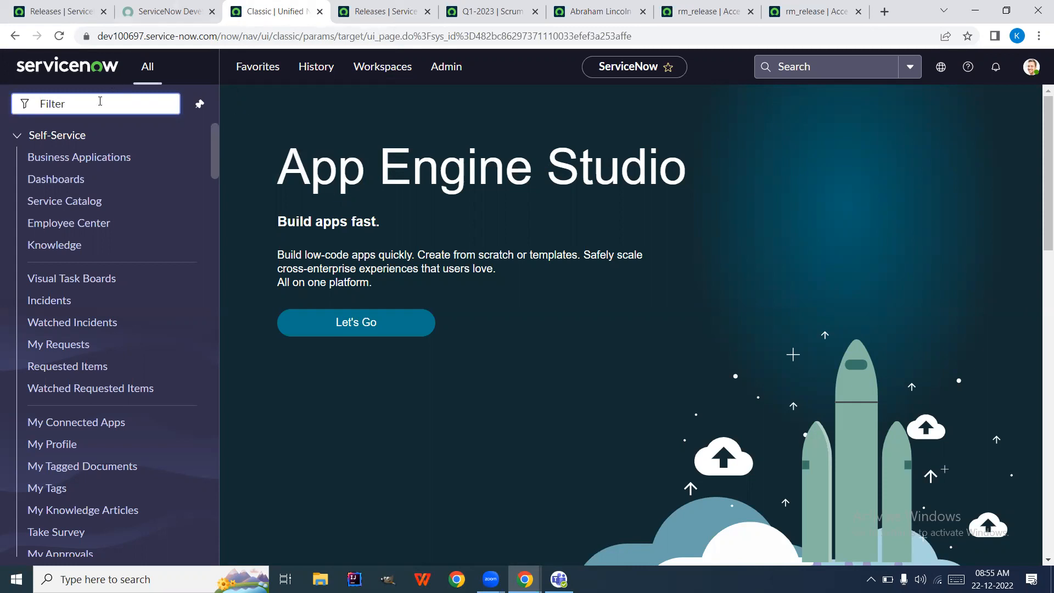
pyautogui.write('acl')
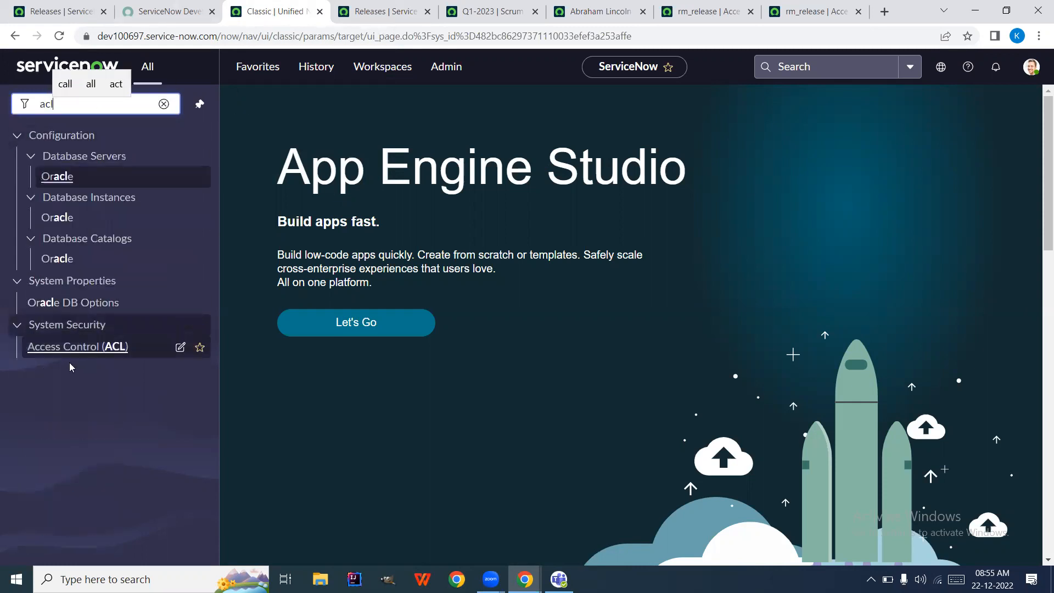
pyautogui.rightClick(64, 348)
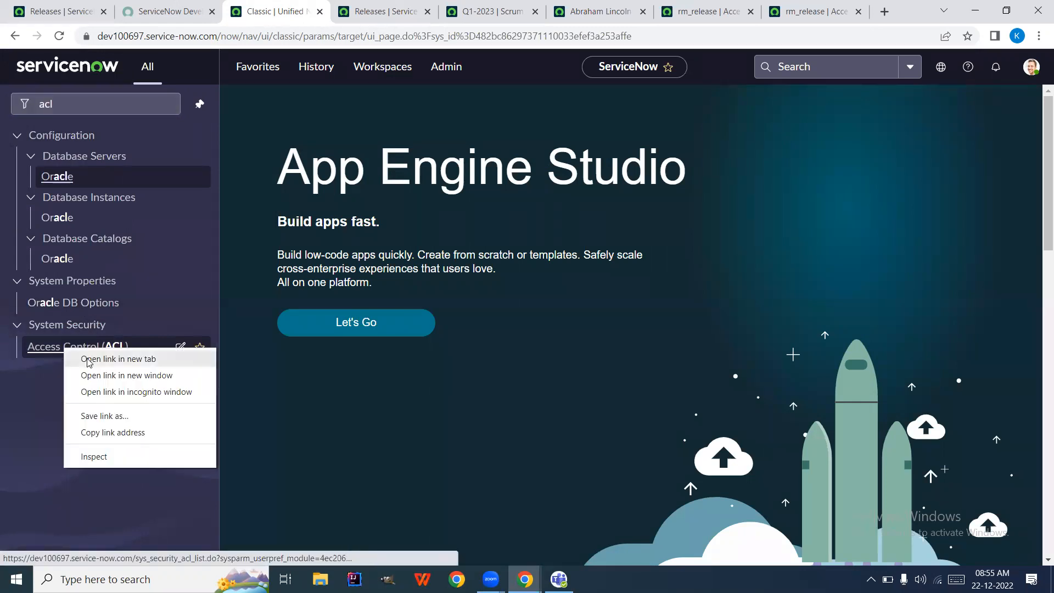
pyautogui.click(88, 360)
pyautogui.click(340, 11)
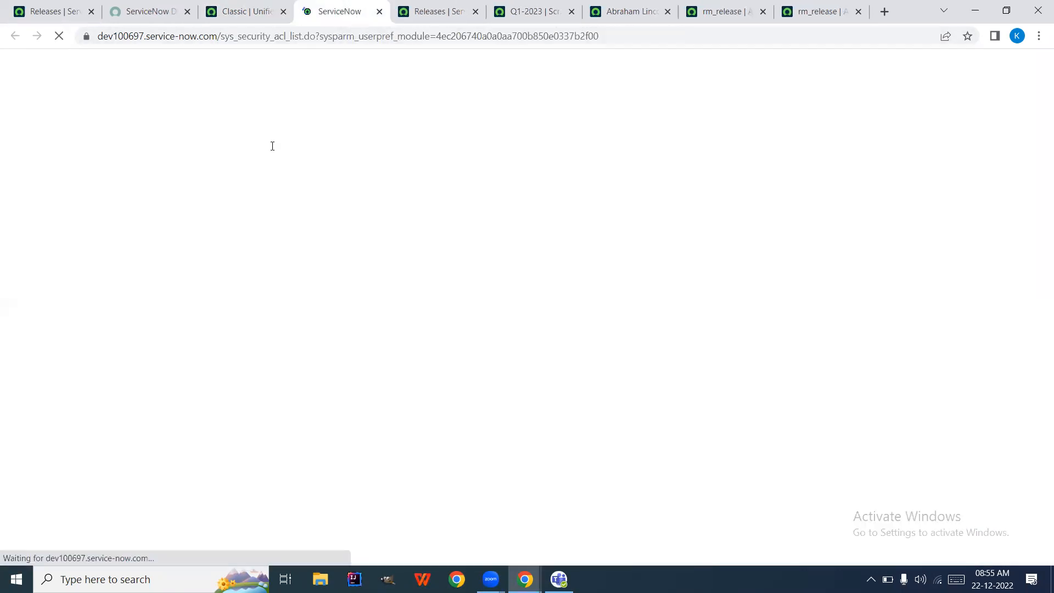
# - Filter the access controls by names starting with rm_release, narrowed to exact matches for rm_release
pyautogui.click(214, 135)
pyautogui.write('rm_re')
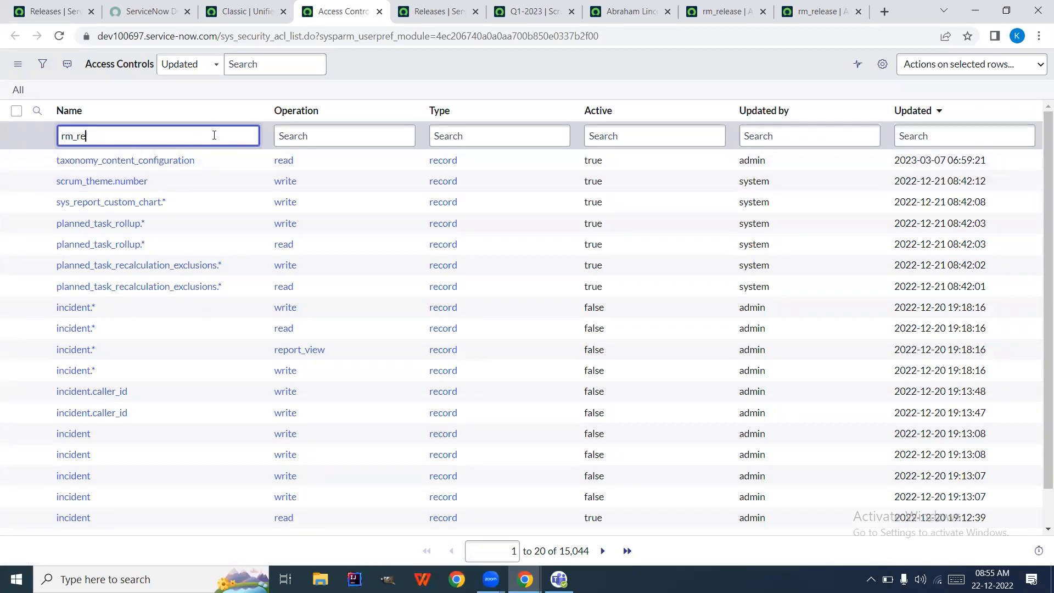
pyautogui.press('Return')
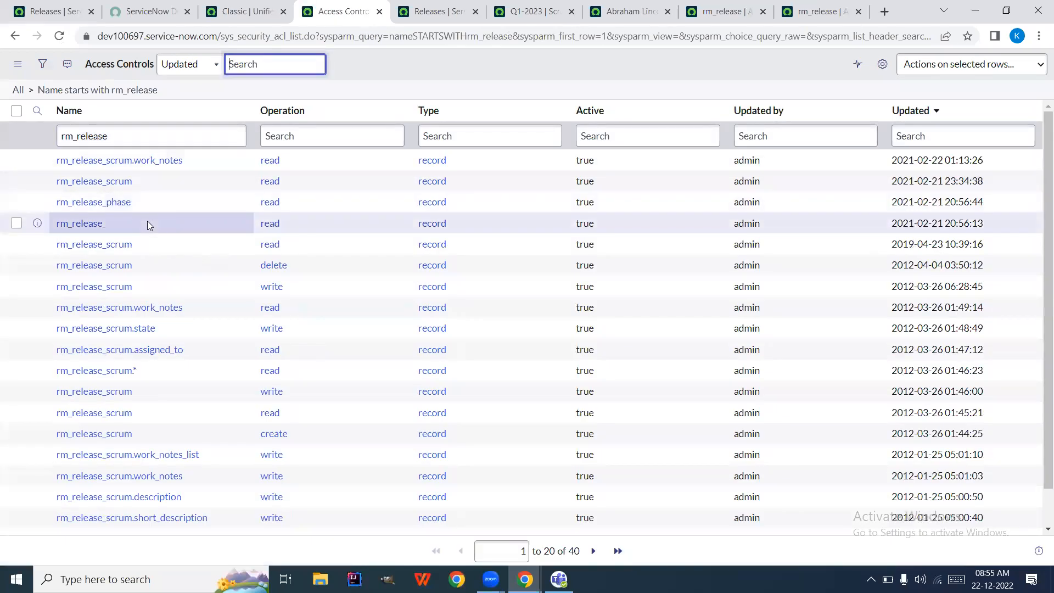
pyautogui.rightClick(147, 221)
pyautogui.click(169, 230)
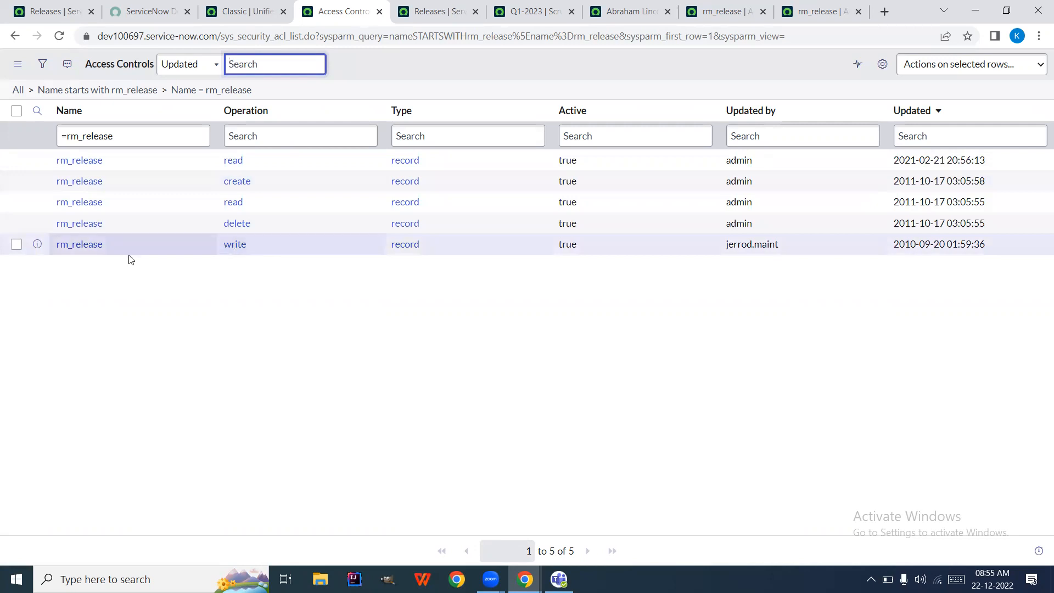
# - Open the rm_release write rule in a separate tab and check its required role
pyautogui.rightClick(38, 246)
pyautogui.click(94, 257)
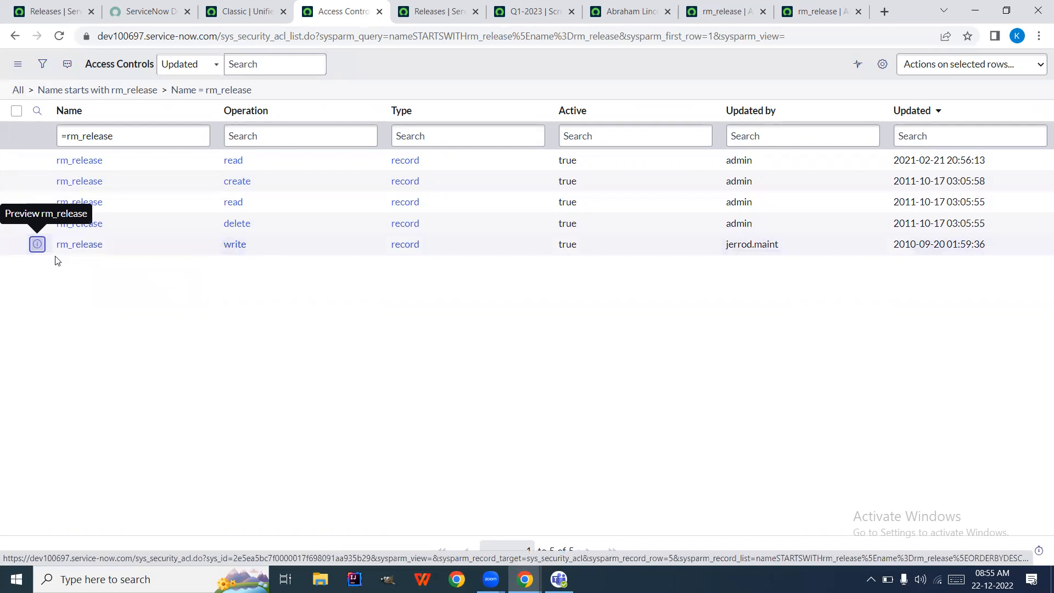
pyautogui.click(391, 9)
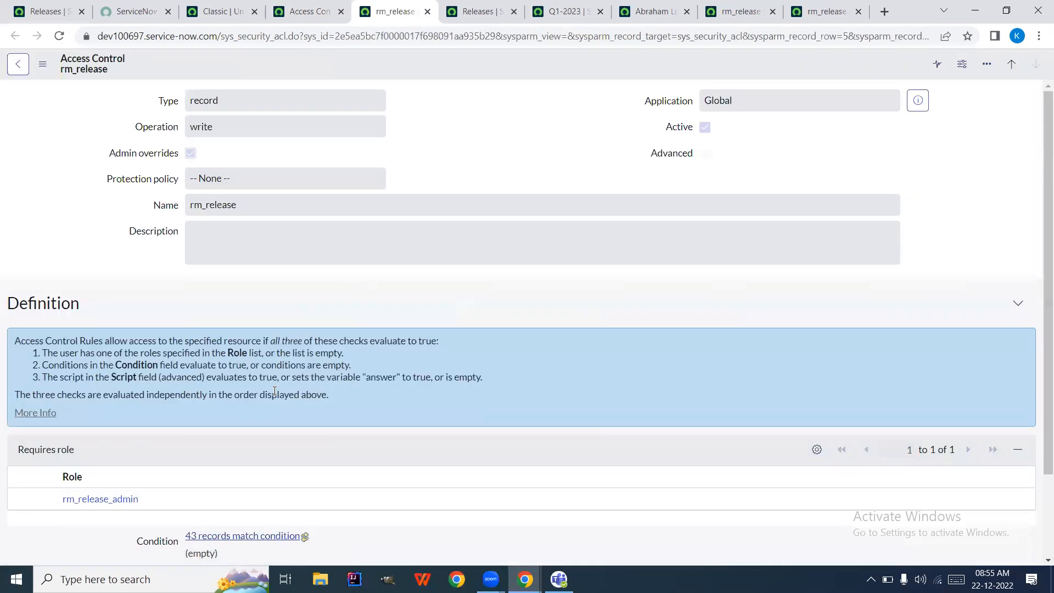
# - Open the rm_release create rule in a separate tab, compare it with the write rule, and return to the access controls list
pyautogui.click(311, 5)
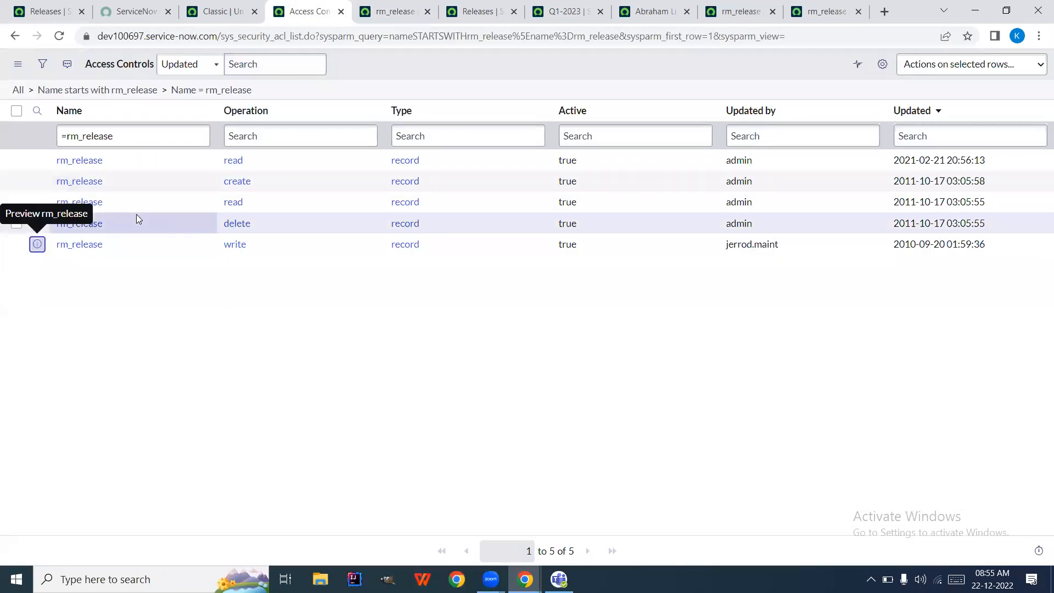
pyautogui.rightClick(39, 187)
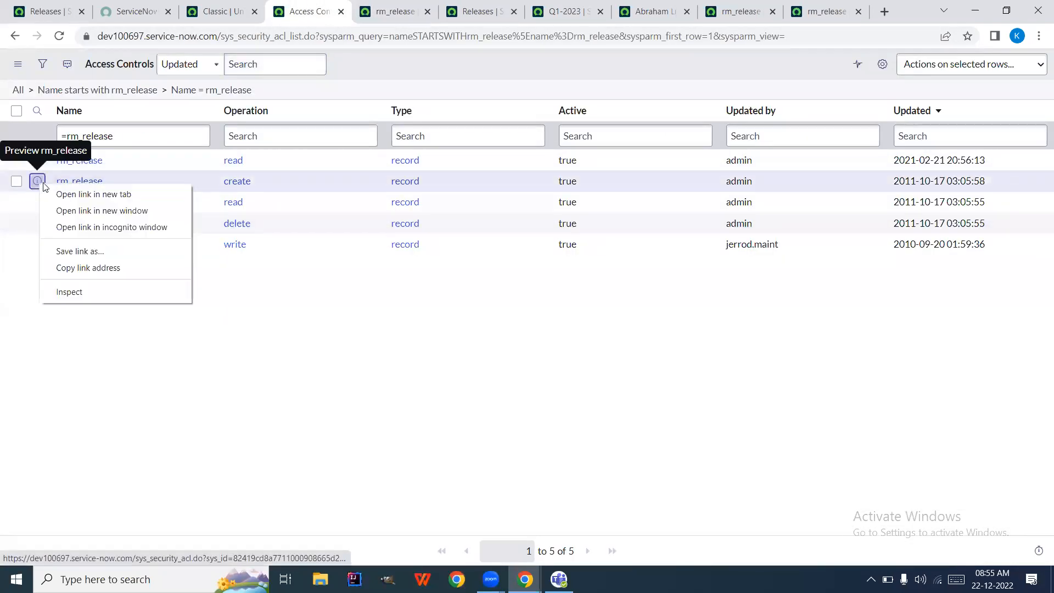
pyautogui.click(66, 195)
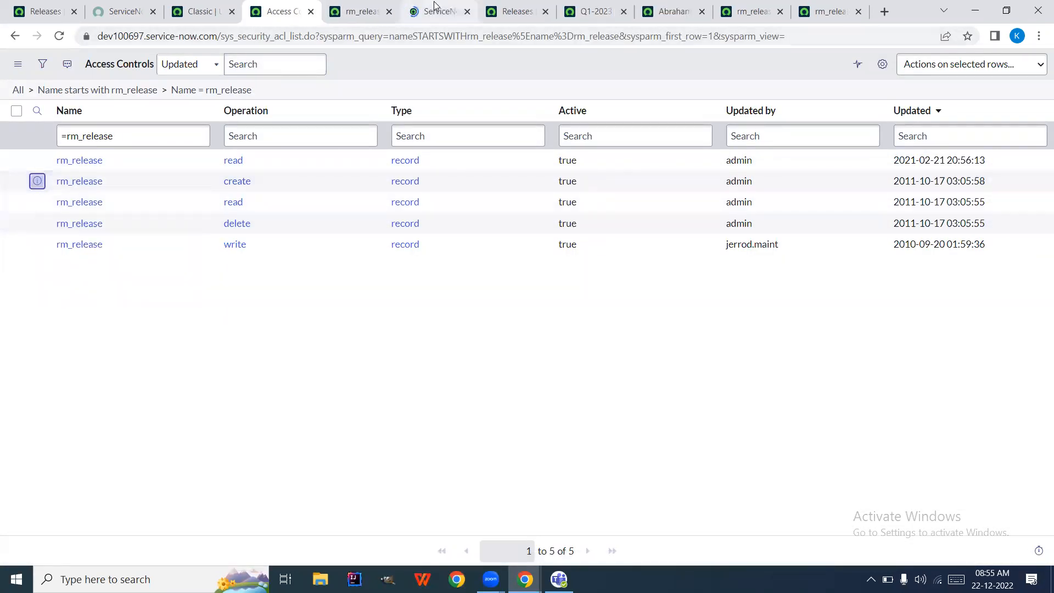
pyautogui.click(434, 11)
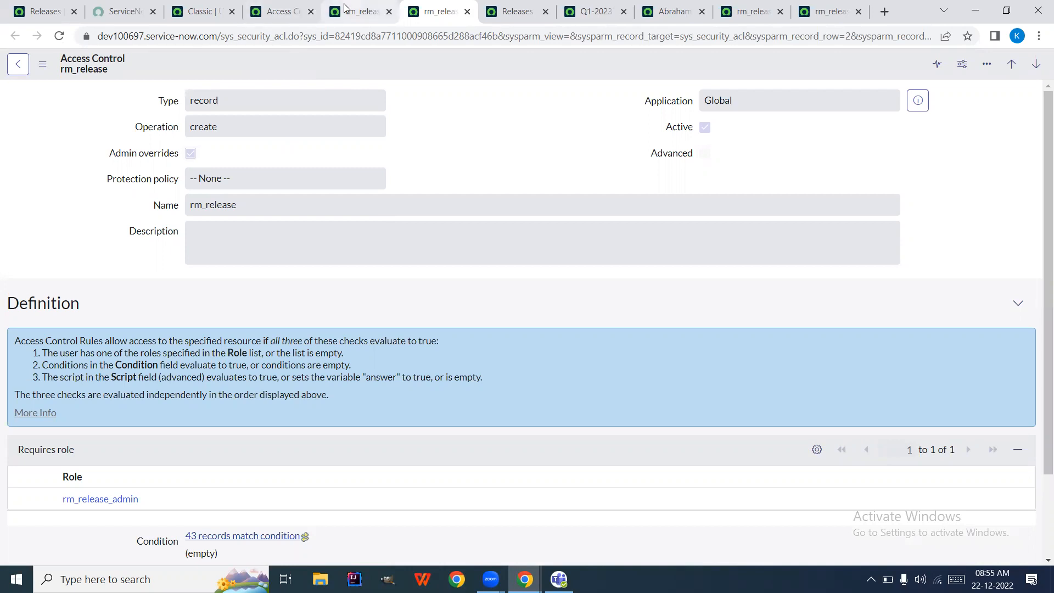
pyautogui.click(360, 11)
pyautogui.click(280, 7)
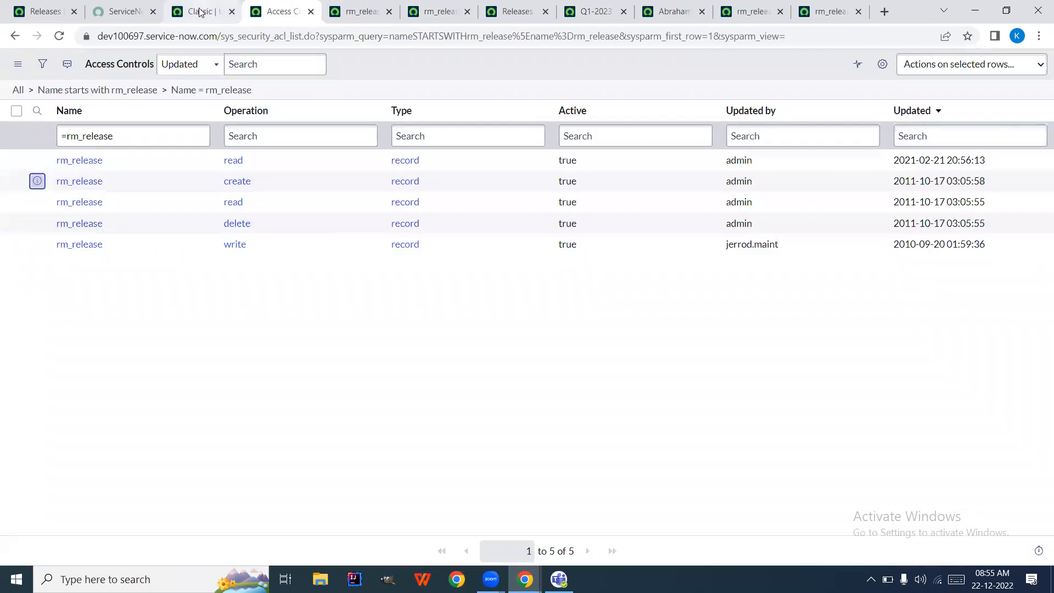
# - Elevate the administrator's session with the security_admin role
pyautogui.click(211, 11)
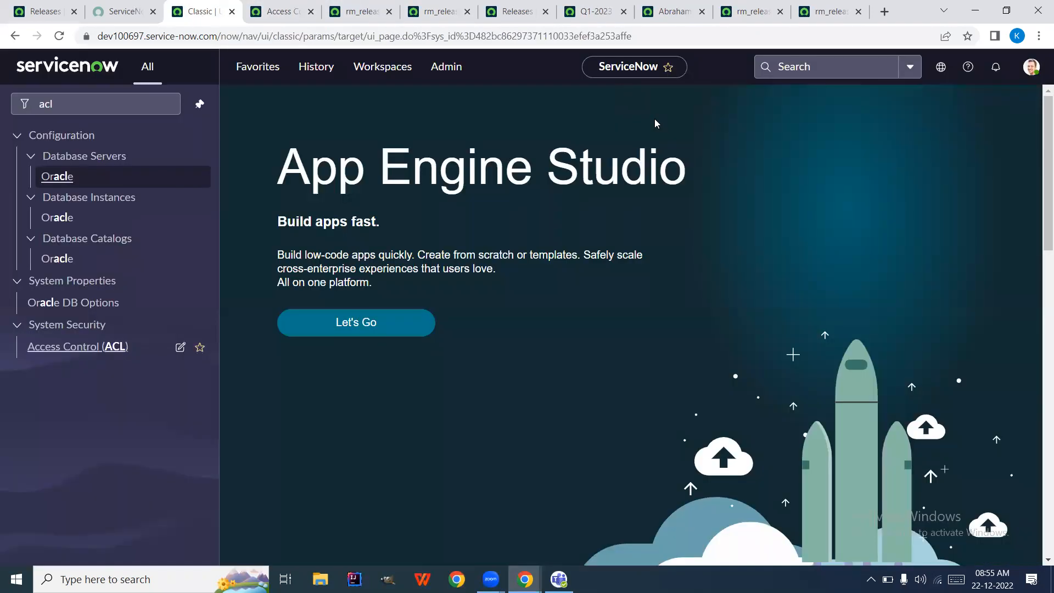
pyautogui.click(1031, 67)
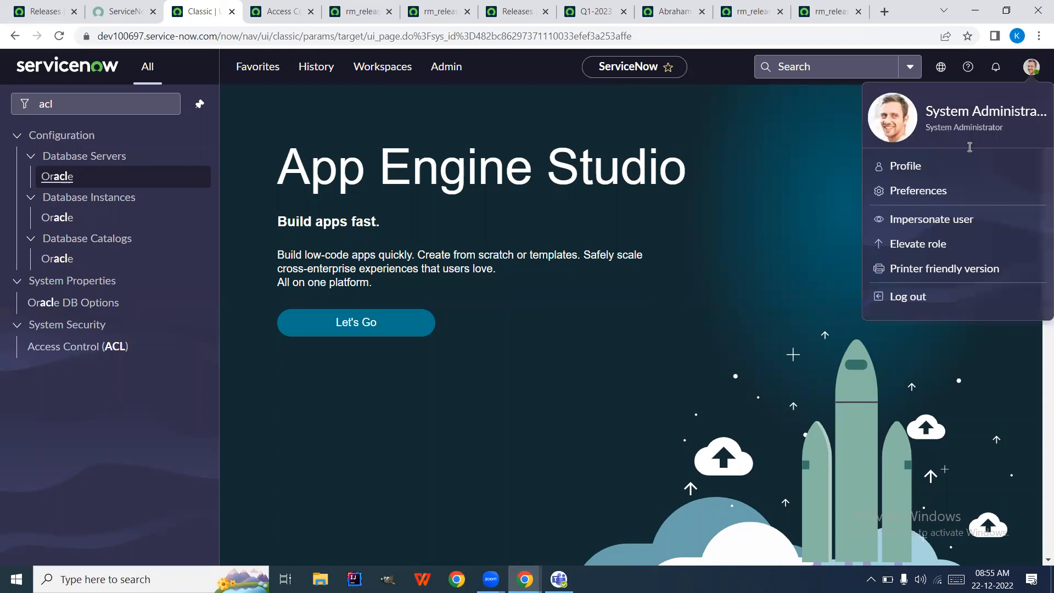
pyautogui.click(901, 245)
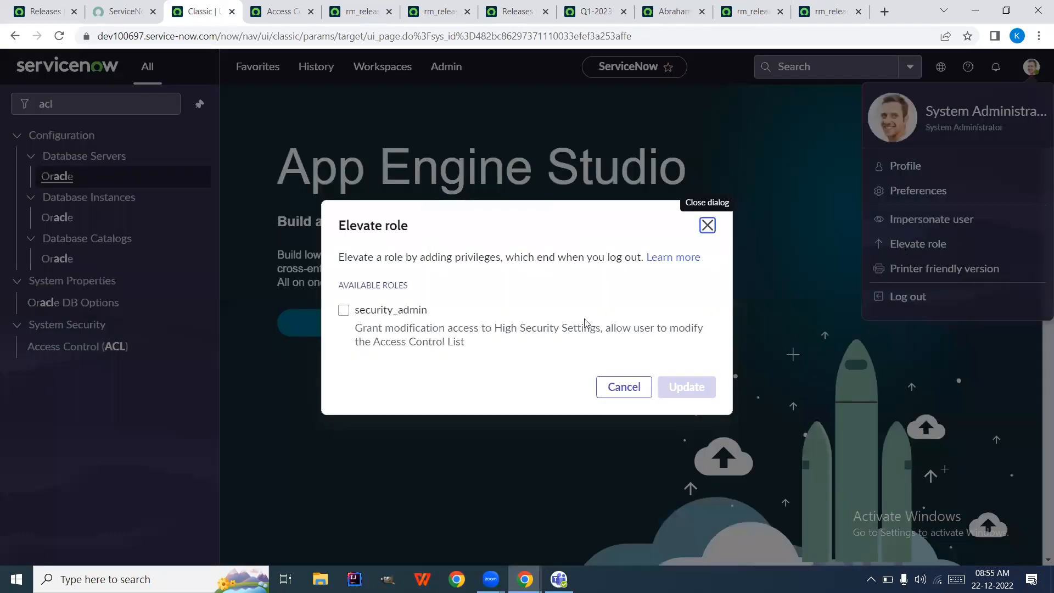
pyautogui.click(344, 311)
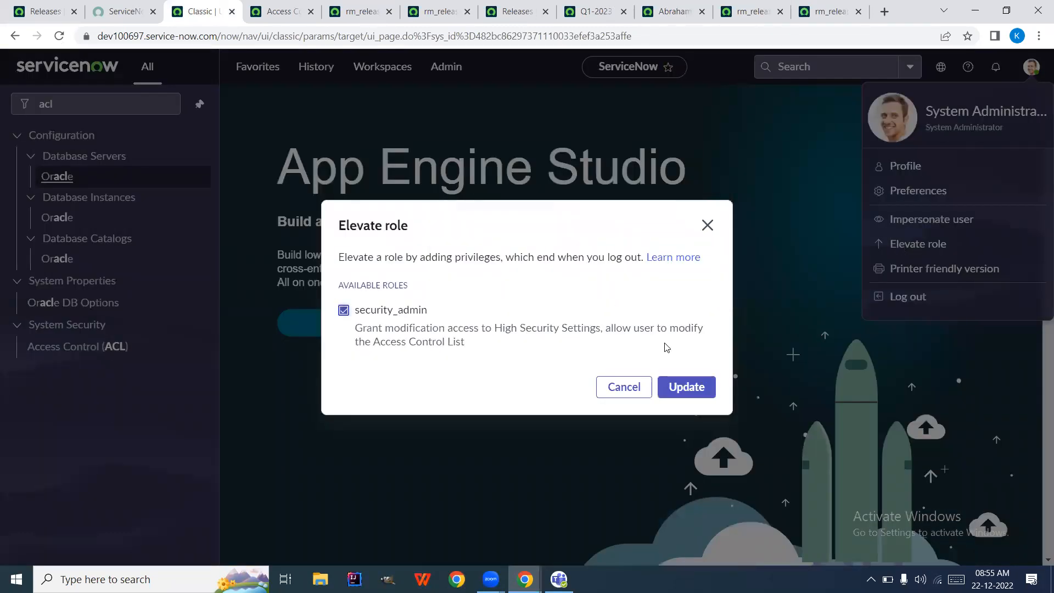
pyautogui.click(687, 387)
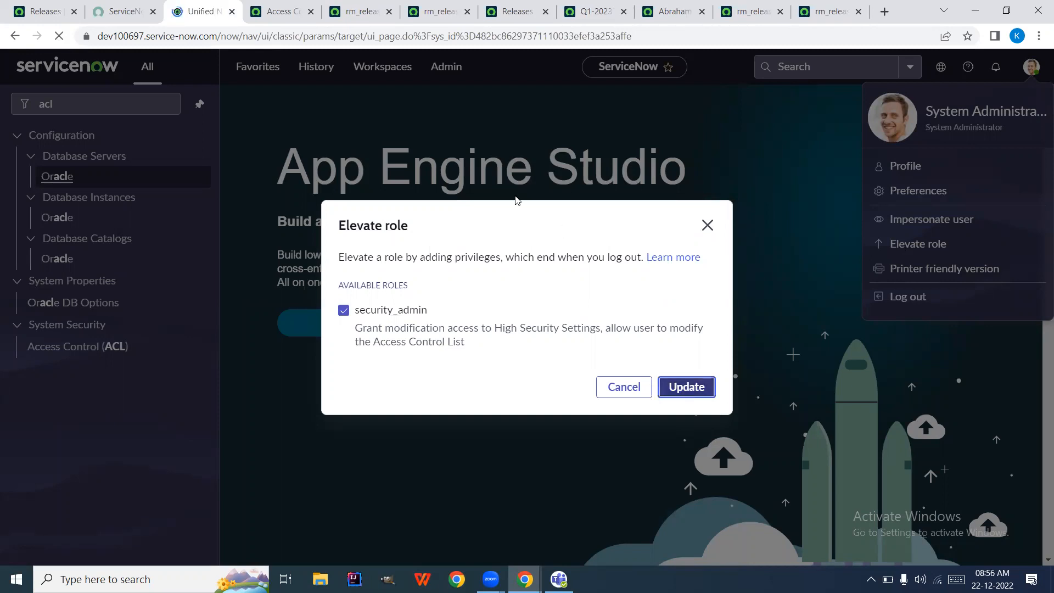
# - Reload the rm_release write rule and add rm_release_user to its required roles
pyautogui.click(366, 9)
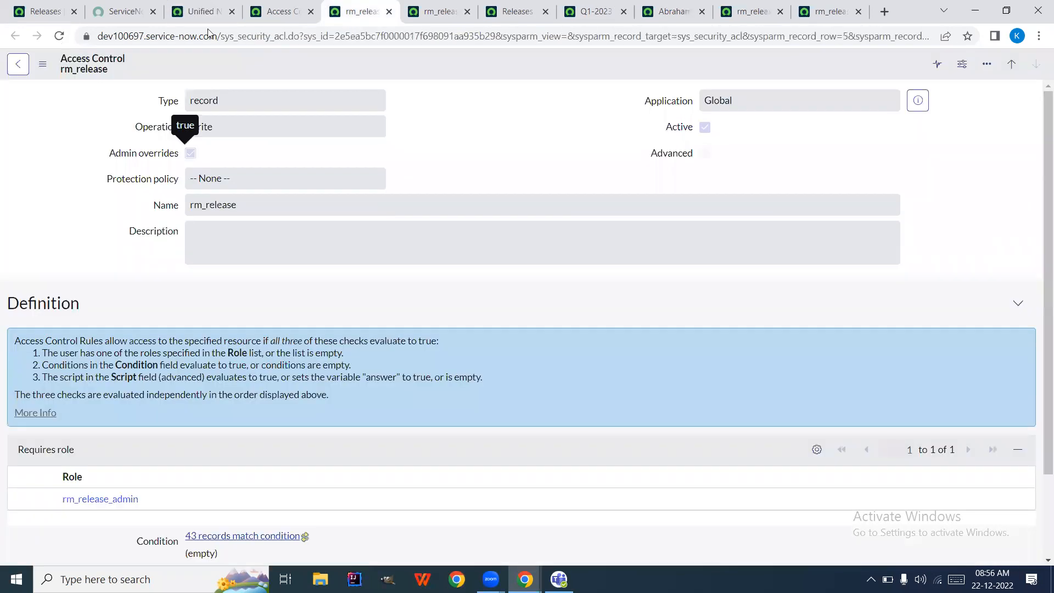
pyautogui.click(60, 36)
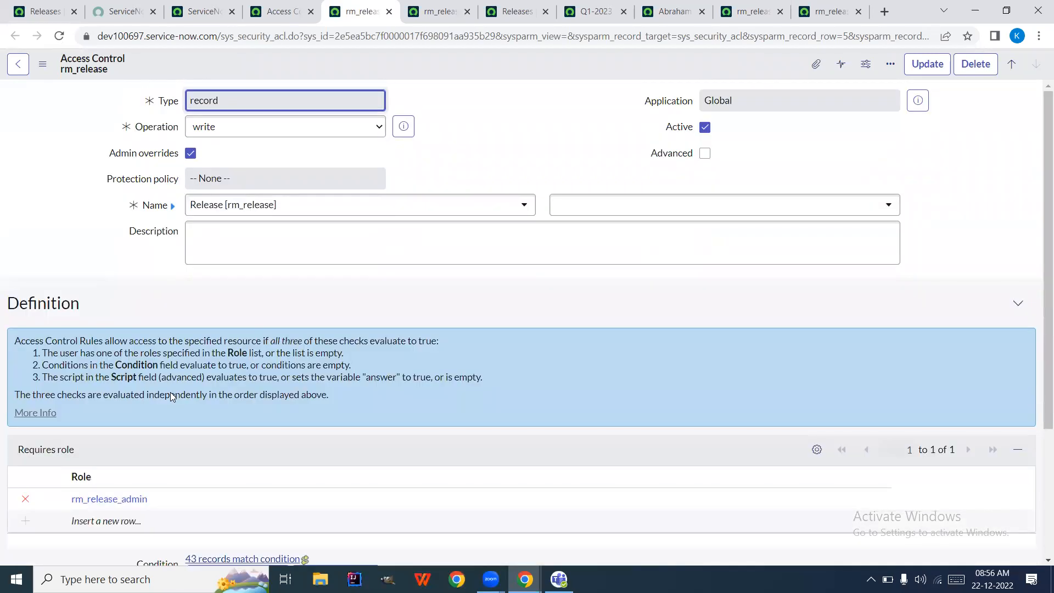
pyautogui.scroll(-3, 171, 397)
pyautogui.click(122, 339)
pyautogui.doubleClick(122, 338)
pyautogui.write('rm_')
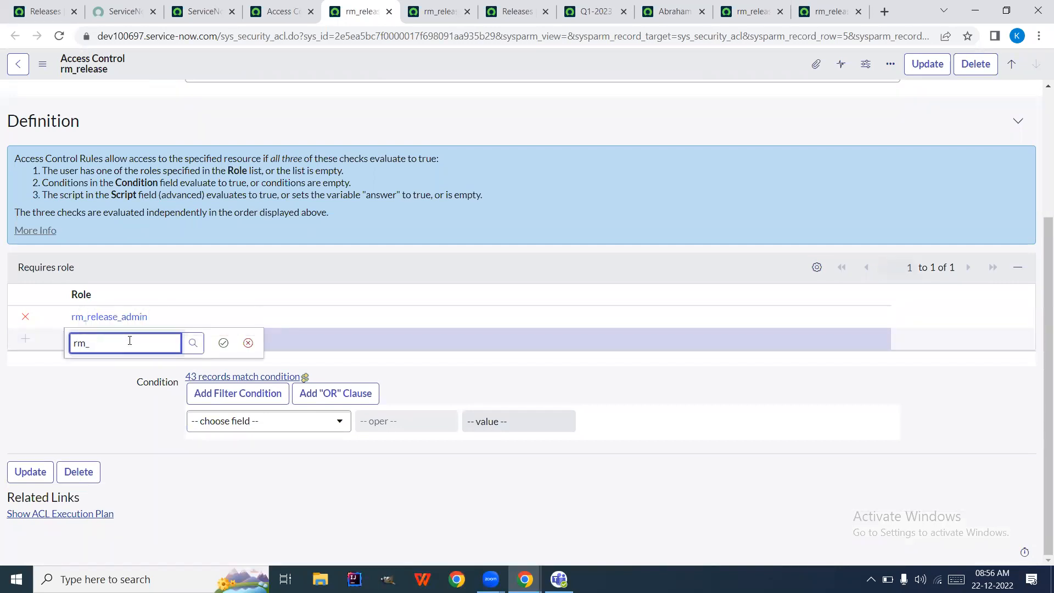
pyautogui.write('rel')
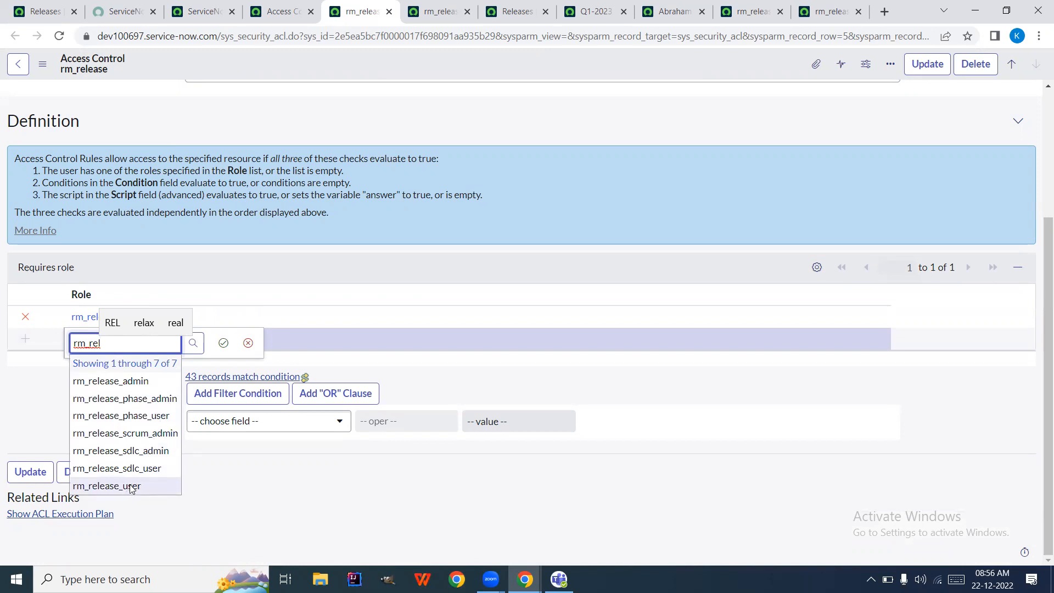
pyautogui.click(131, 486)
pyautogui.click(223, 342)
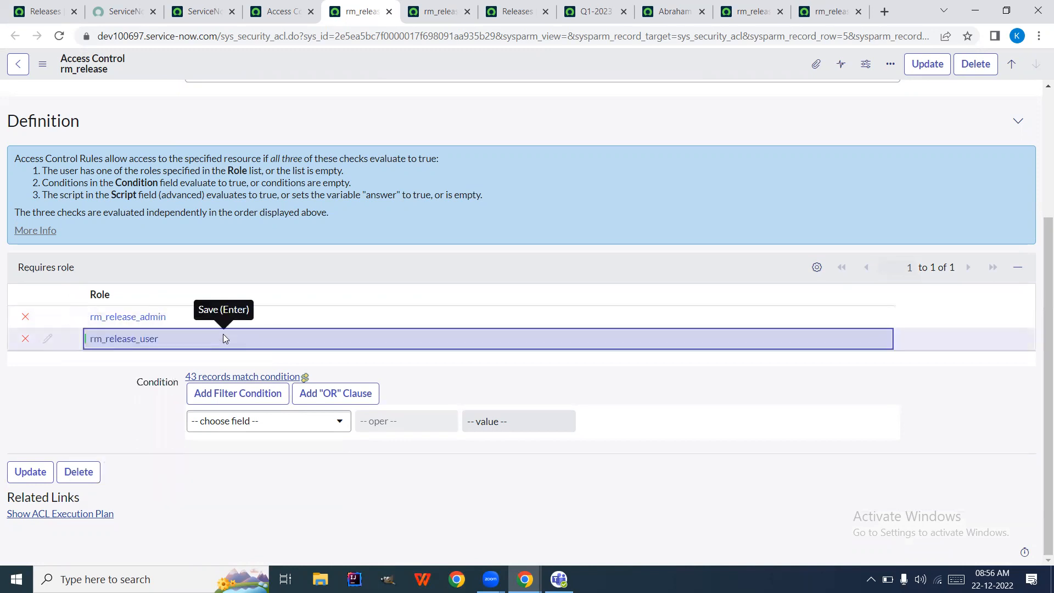
# - Remove rm_release_admin from the write rule's required roles and save the rule
pyautogui.click(25, 318)
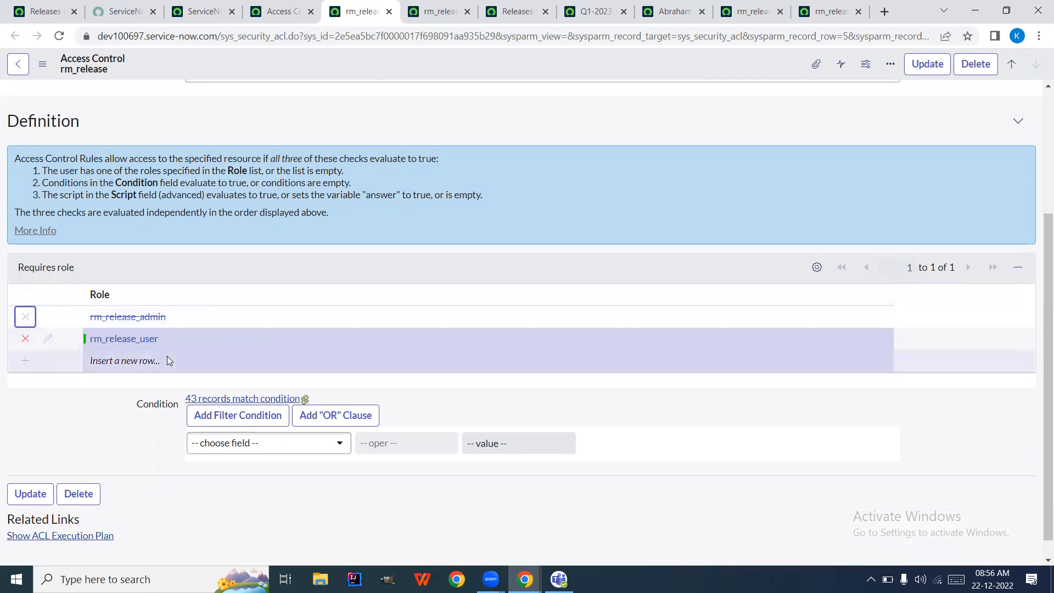
pyautogui.scroll(3, 218, 181)
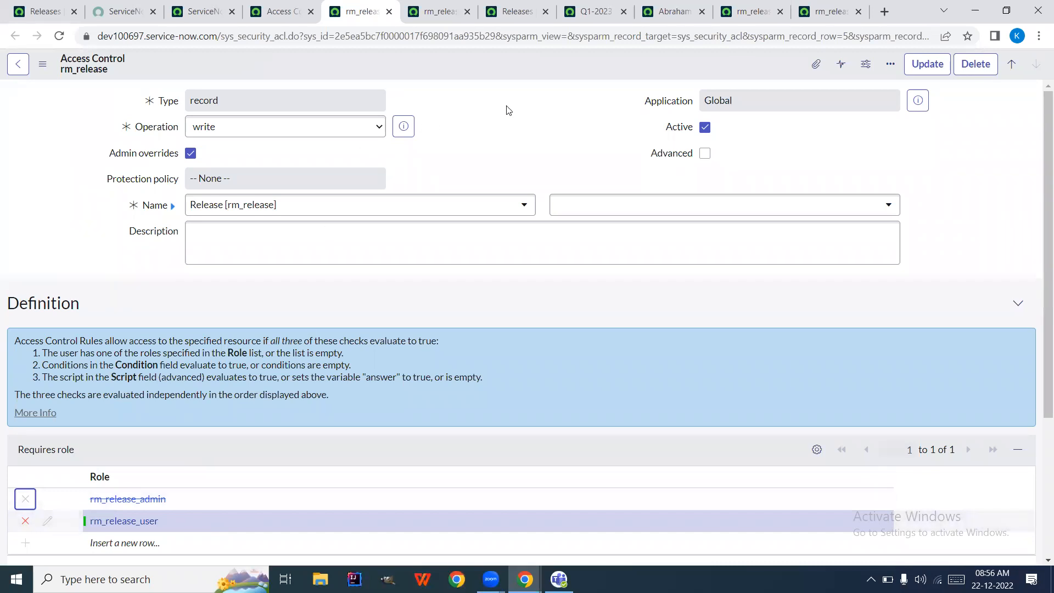
pyautogui.rightClick(472, 65)
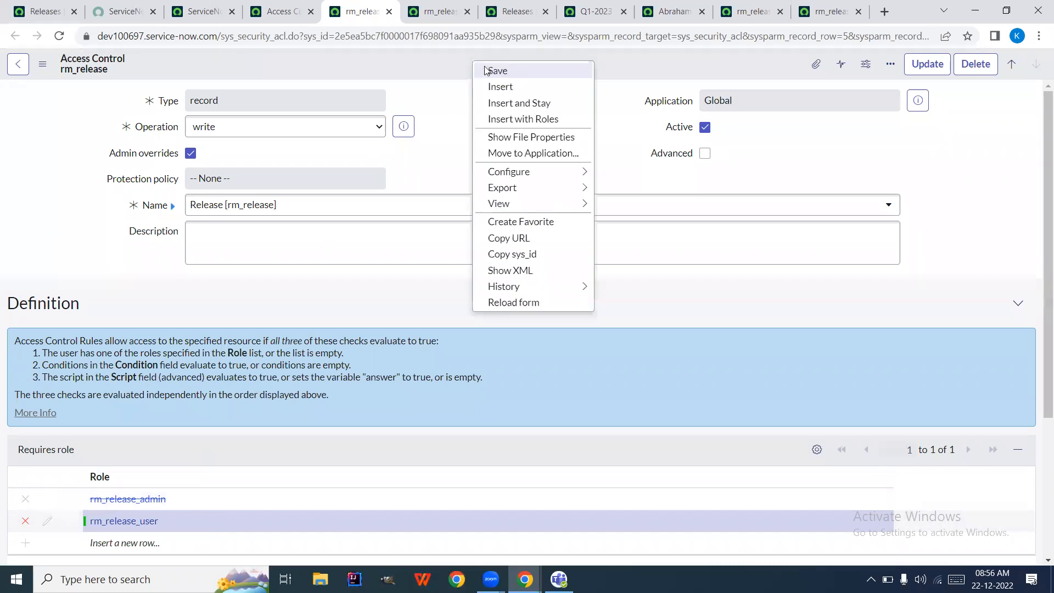
pyautogui.click(491, 72)
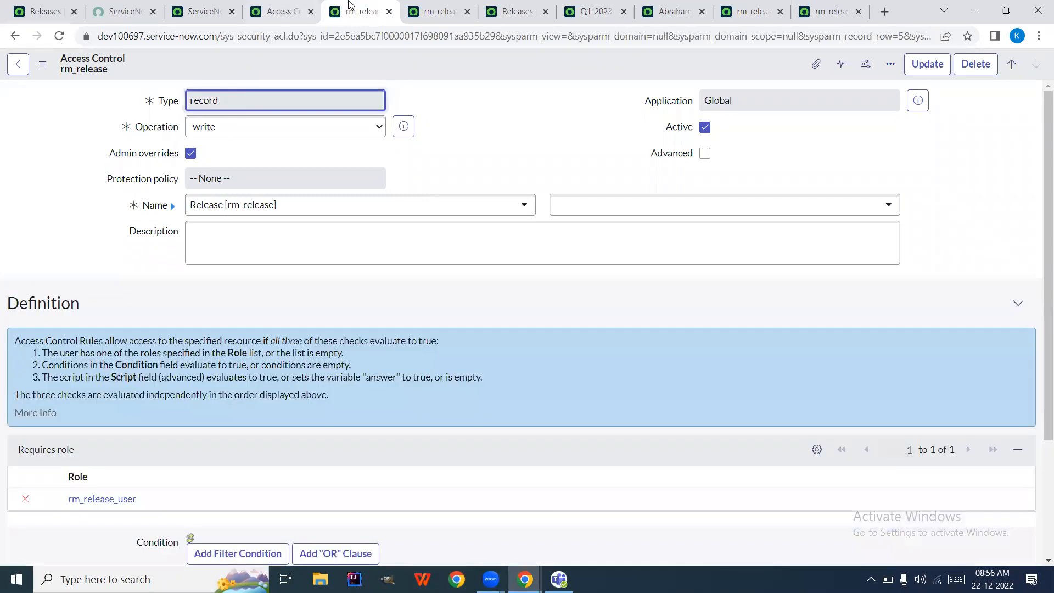
# - Compare the required role of the rm_release create rule with that of the write rule
pyautogui.click(448, 13)
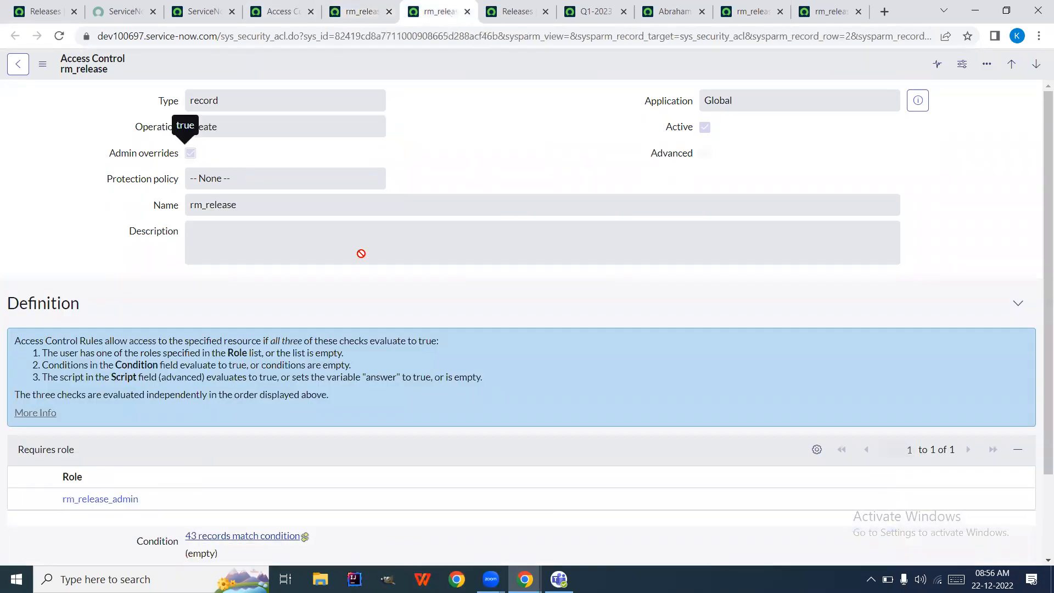
pyautogui.scroll(-2, 361, 247)
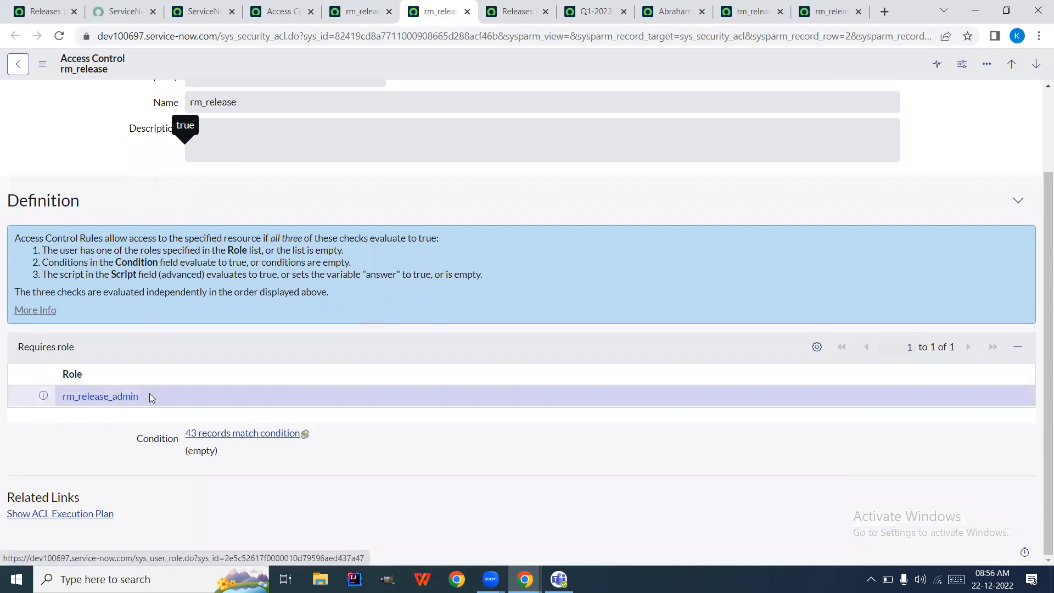
pyautogui.click(349, 15)
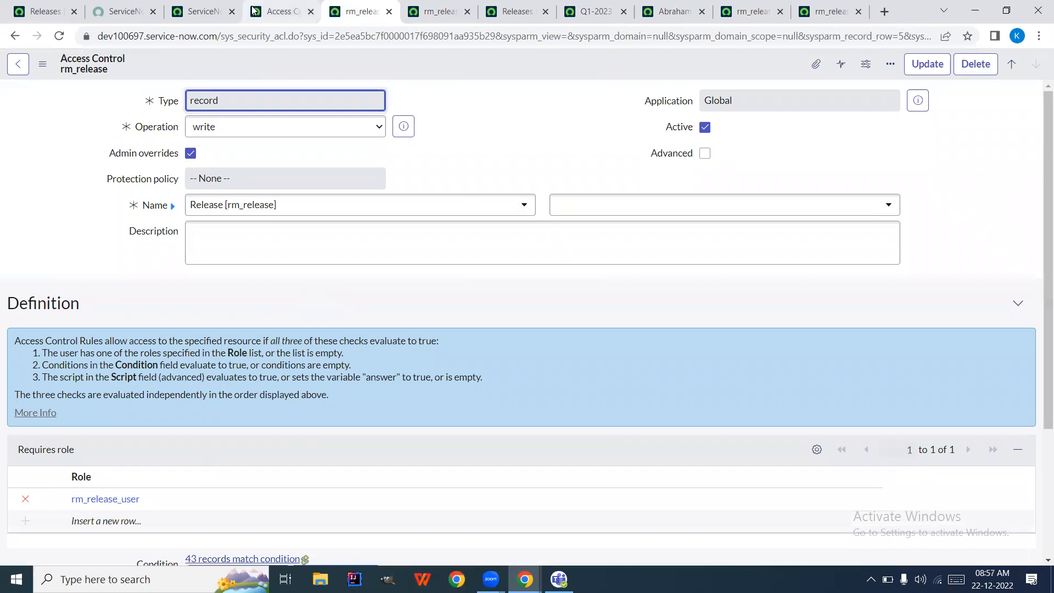
pyautogui.click(280, 11)
pyautogui.click(215, 11)
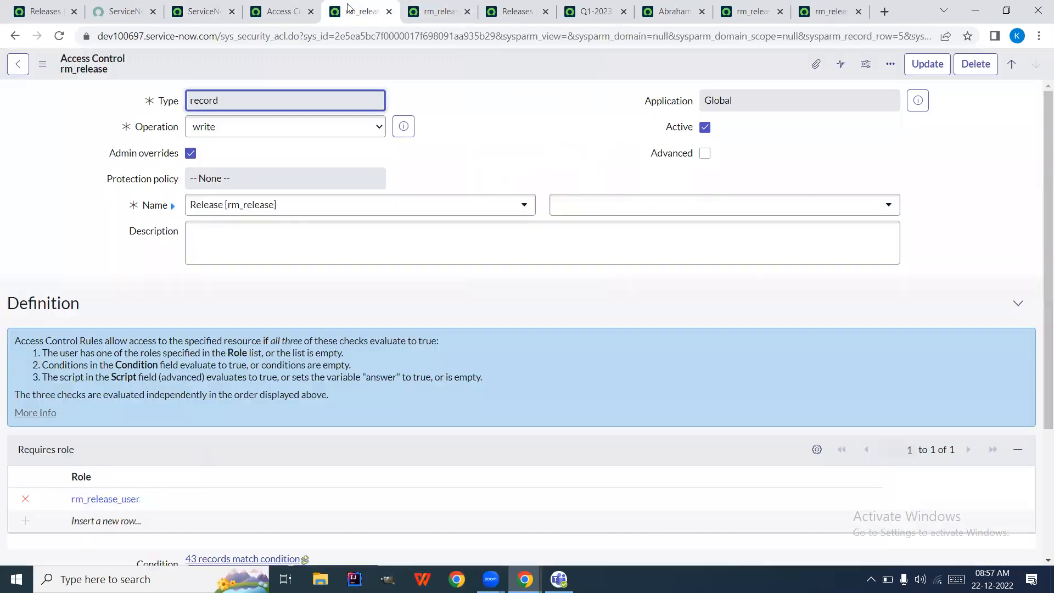
pyautogui.click(350, 9)
# - Add the rm_release_user role to the test user's roles list and save it
pyautogui.click(240, 5)
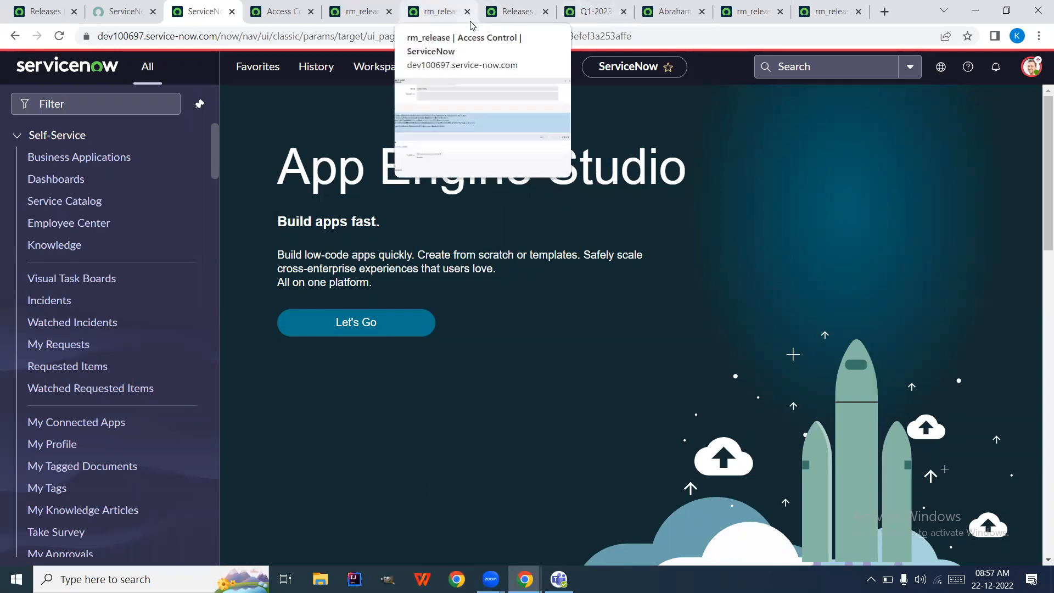
pyautogui.click(670, 11)
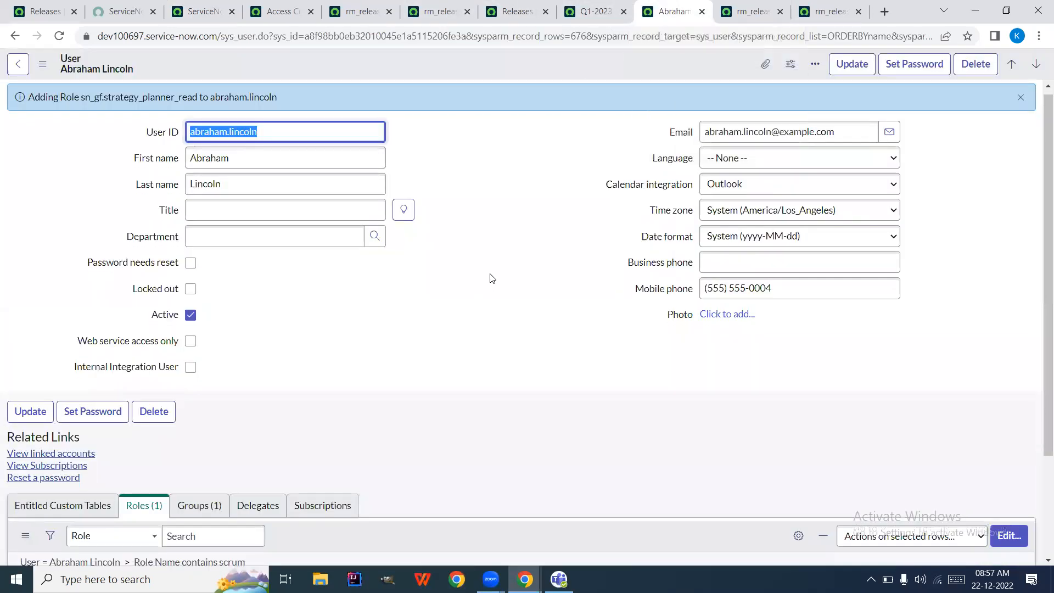
pyautogui.scroll(-3, 488, 281)
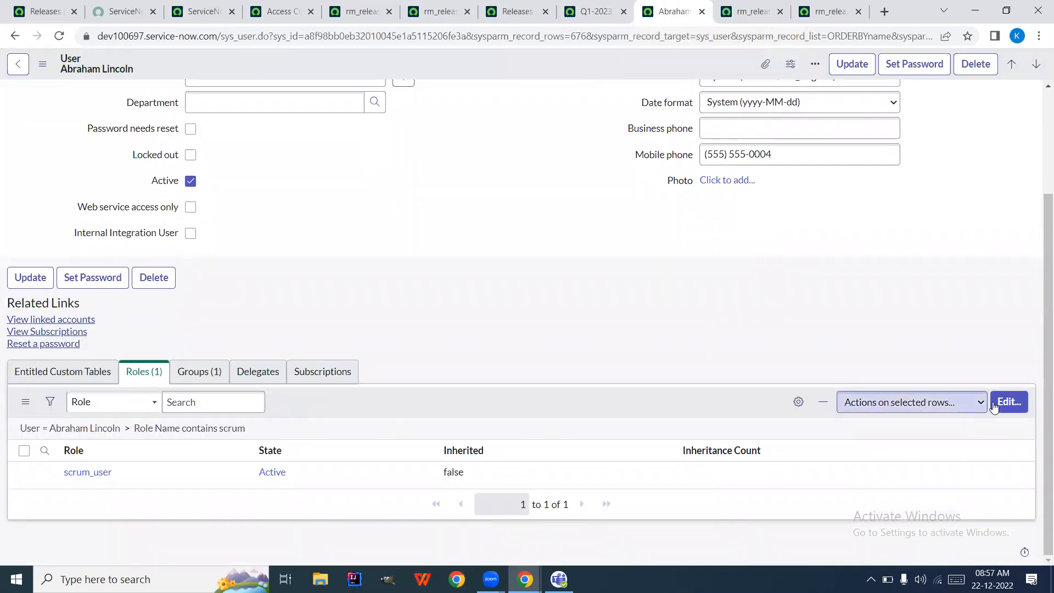
pyautogui.click(999, 405)
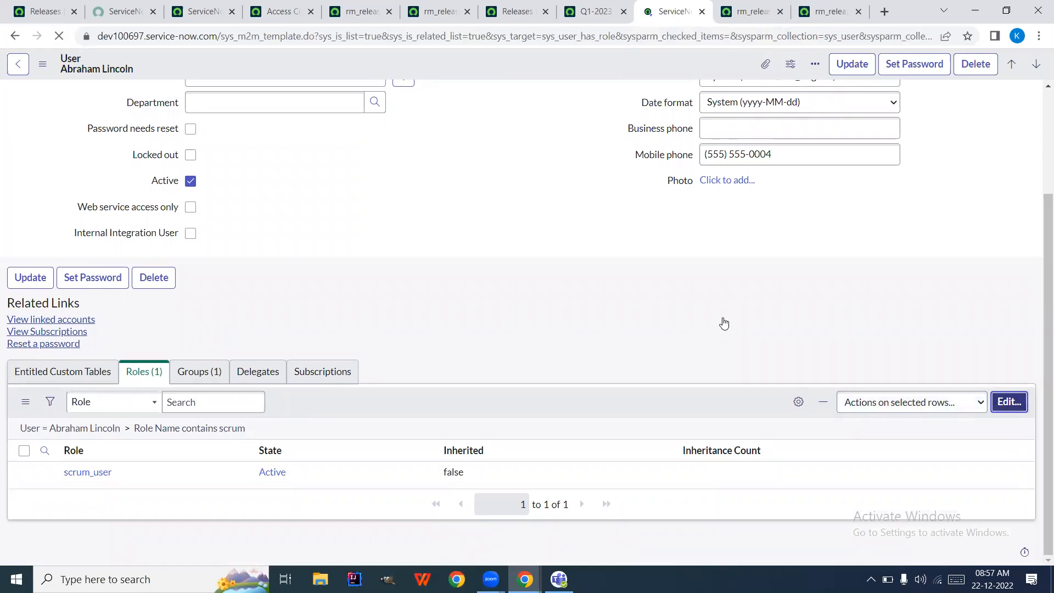
pyautogui.click(421, 229)
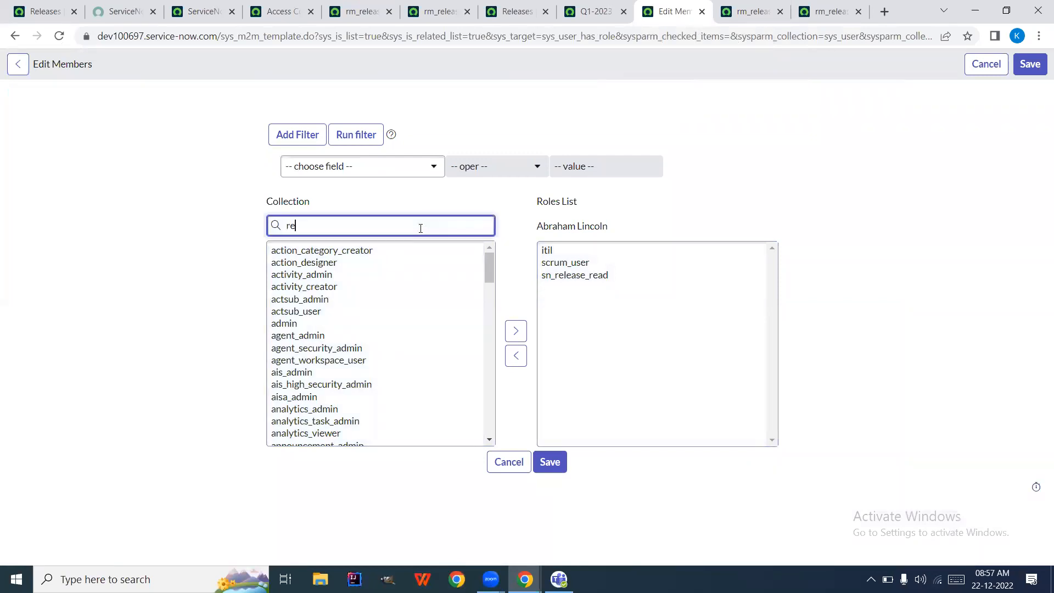
pyautogui.write('re')
pyautogui.press('BackSpace')
pyautogui.press('BackSpace')
pyautogui.write('rm_')
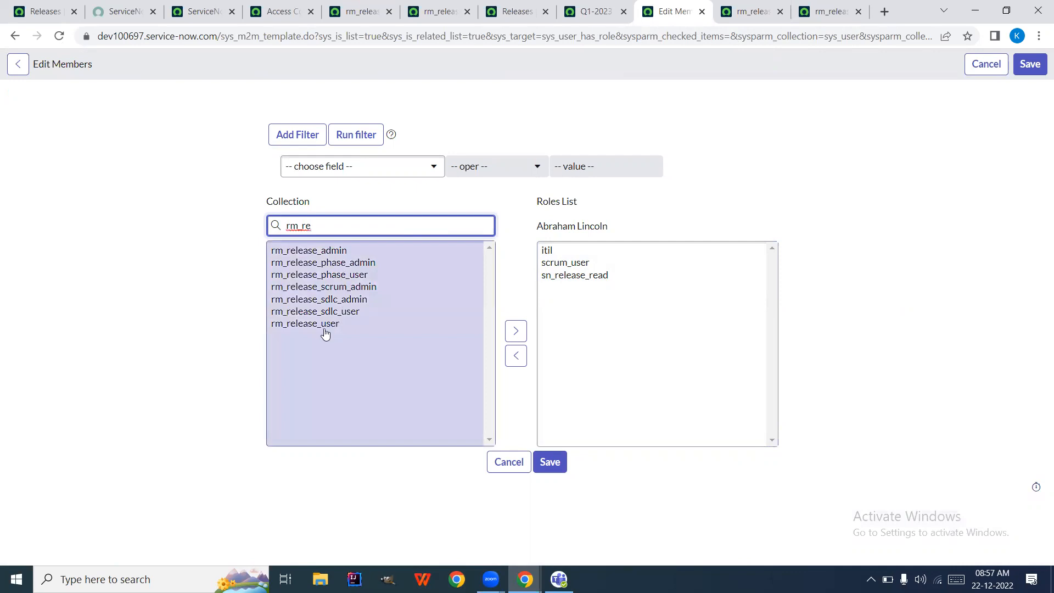
pyautogui.doubleClick(324, 329)
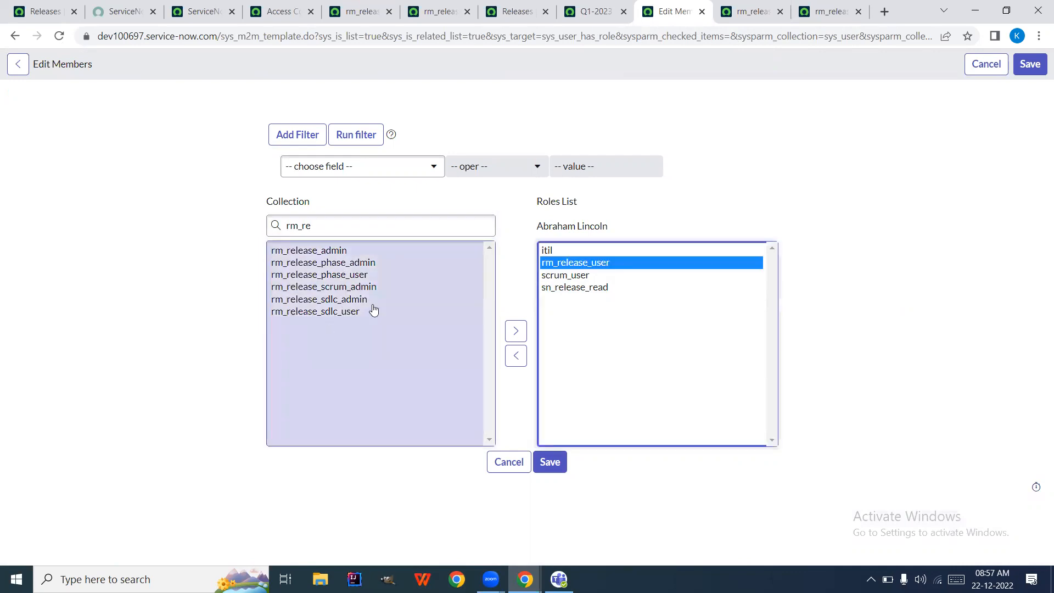
pyautogui.click(543, 465)
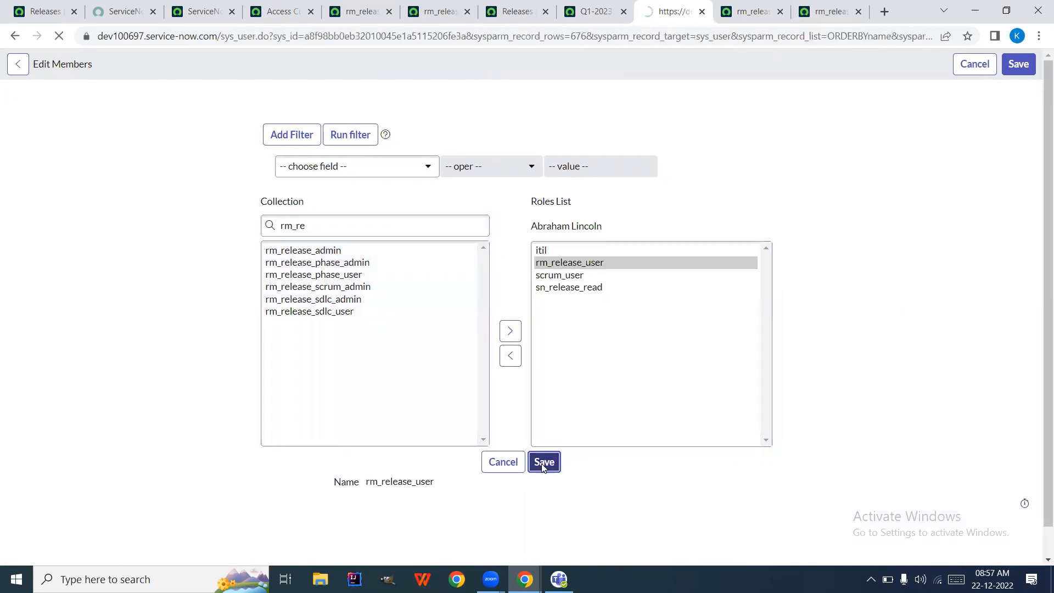
# - Impersonate the test user from the recent impersonations
pyautogui.click(196, 7)
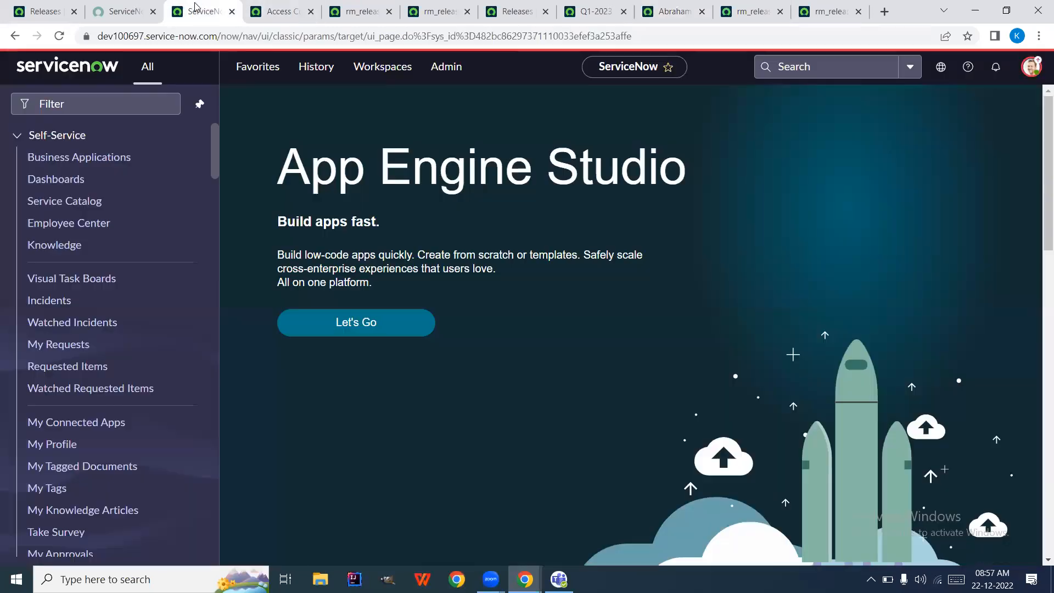
pyautogui.click(1031, 67)
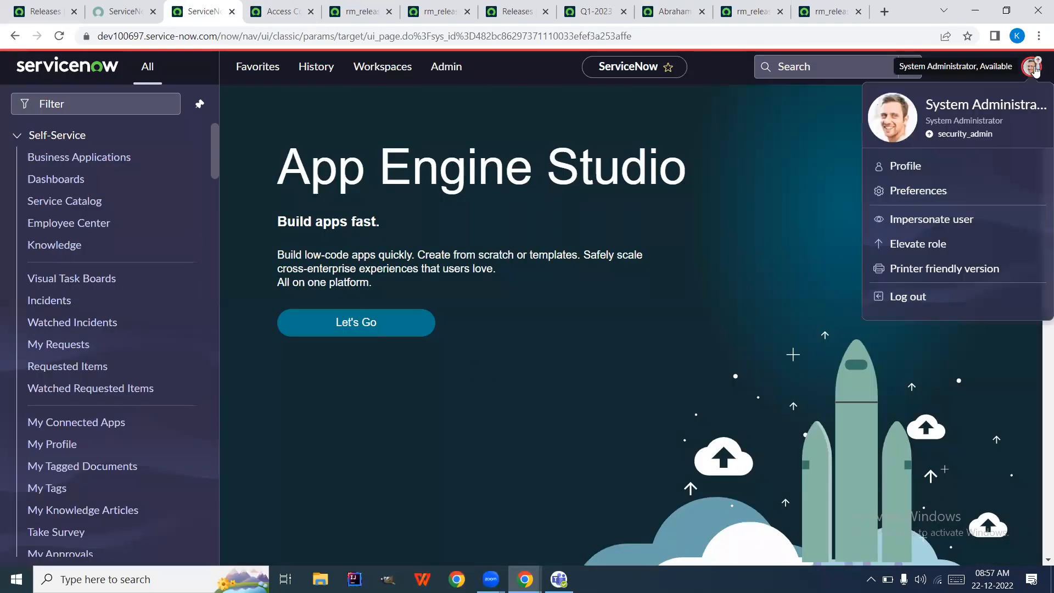
pyautogui.click(918, 227)
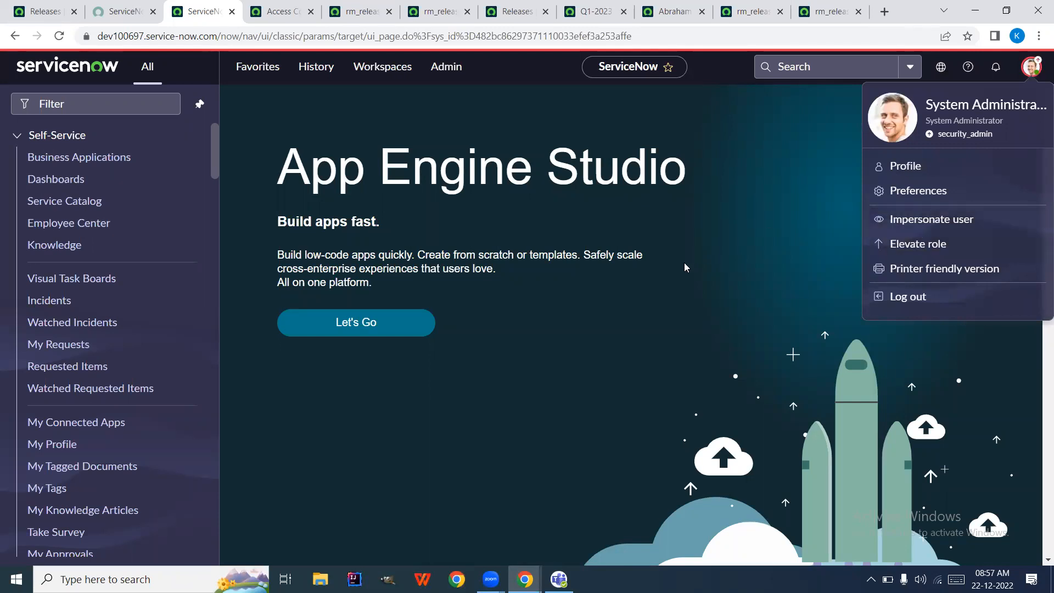
pyautogui.click(465, 351)
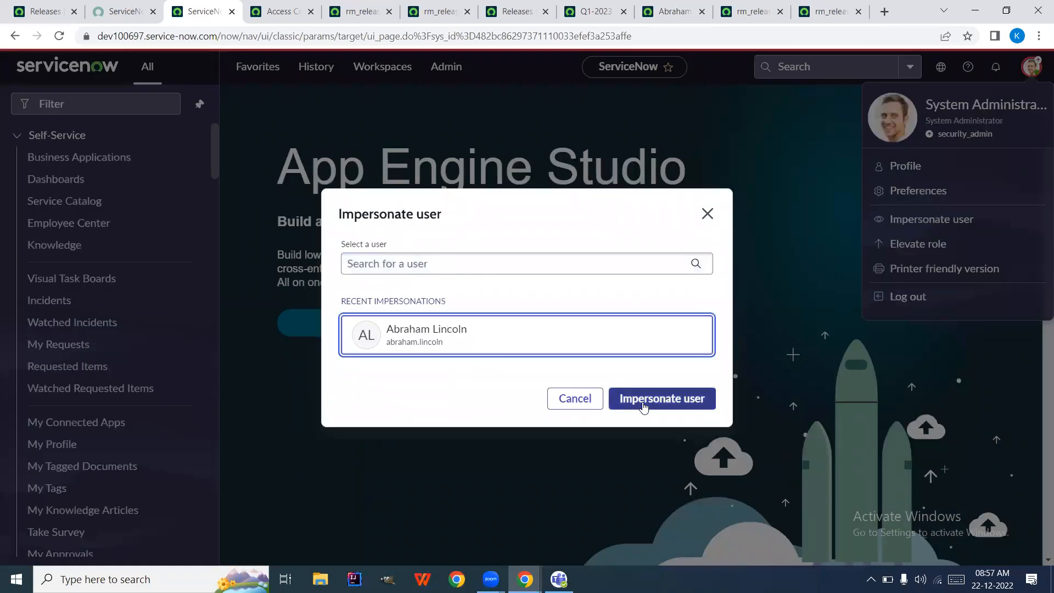
pyautogui.click(655, 401)
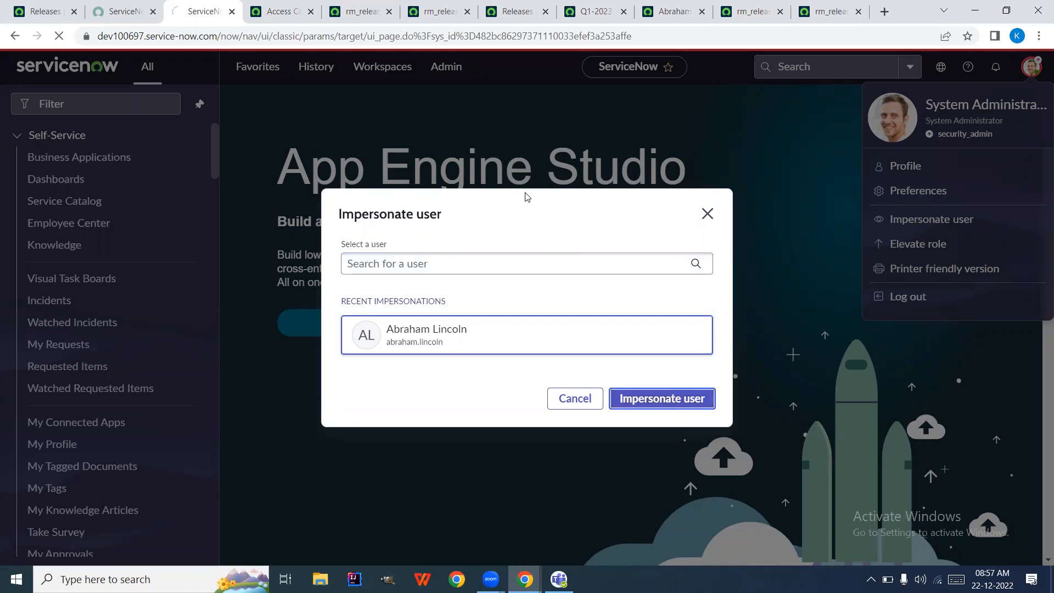
# - Reload the Q1-2023 scrum release as the impersonated user and check whether its fields are editable
pyautogui.click(508, 17)
pyautogui.click(596, 12)
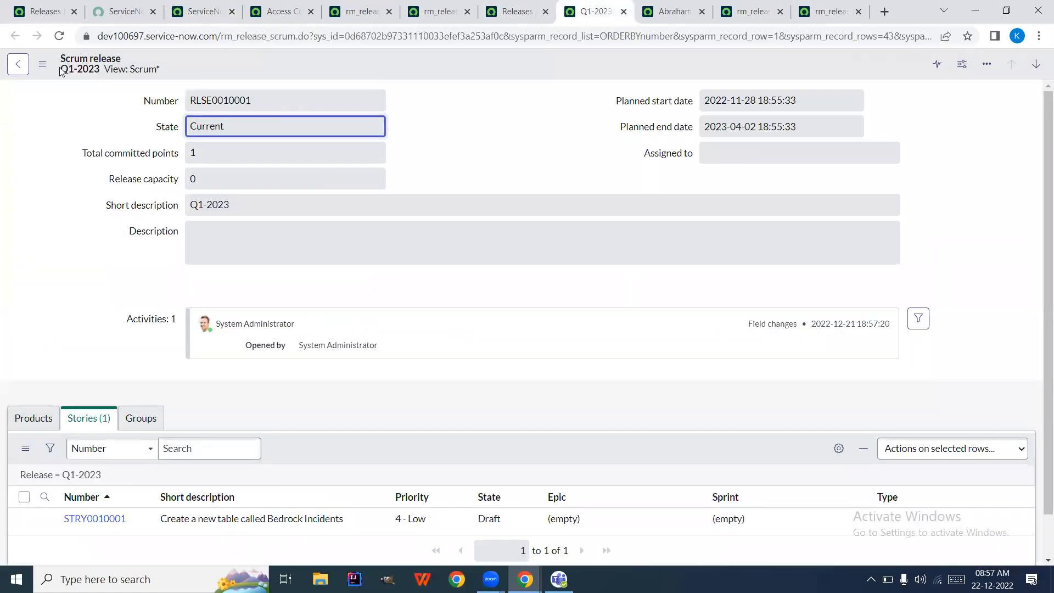
pyautogui.click(59, 36)
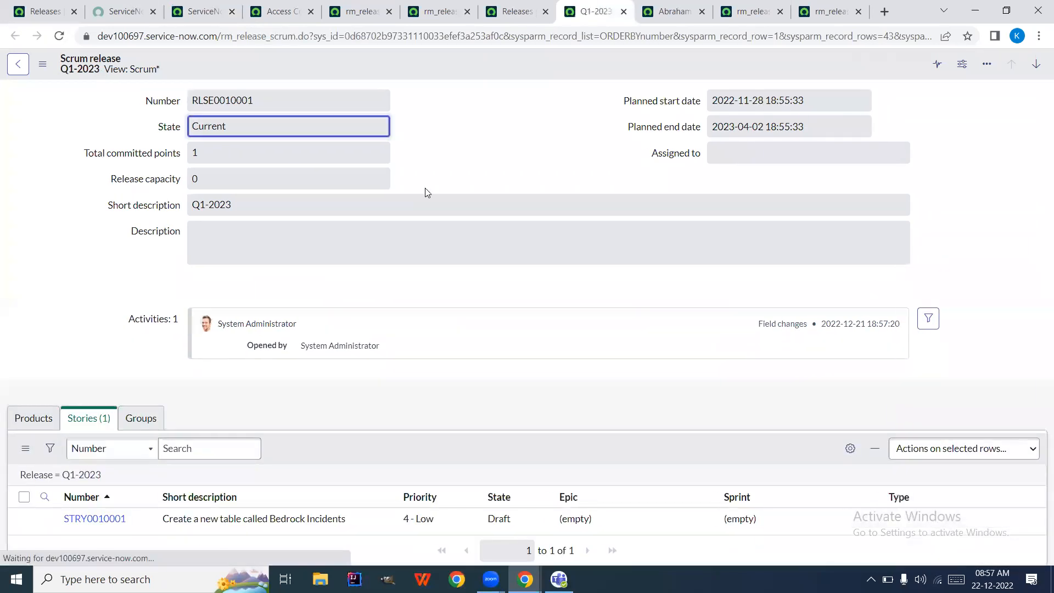
pyautogui.click(203, 8)
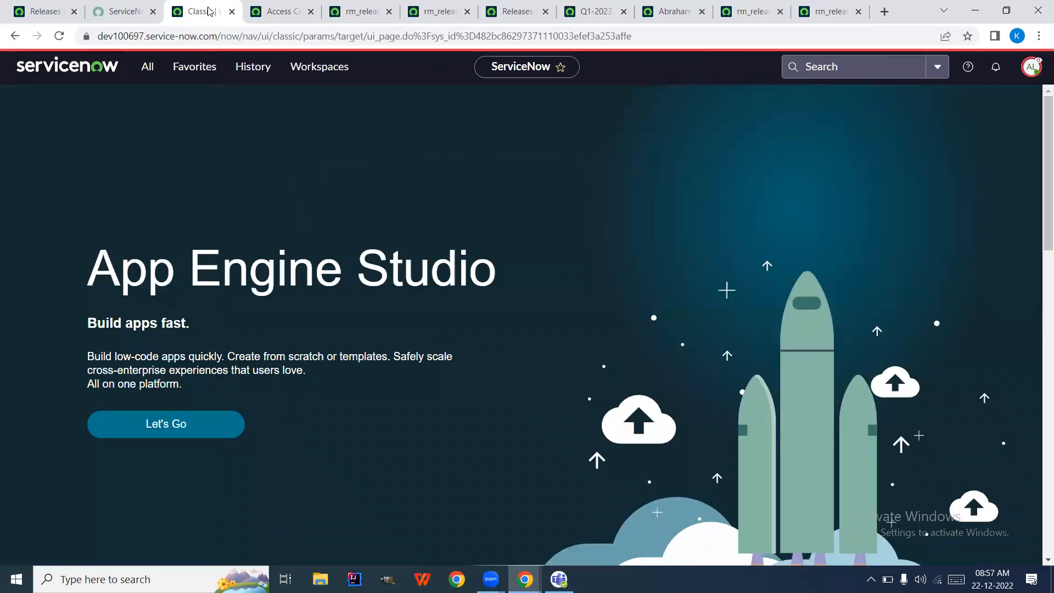
pyautogui.click(593, 11)
pyautogui.click(59, 36)
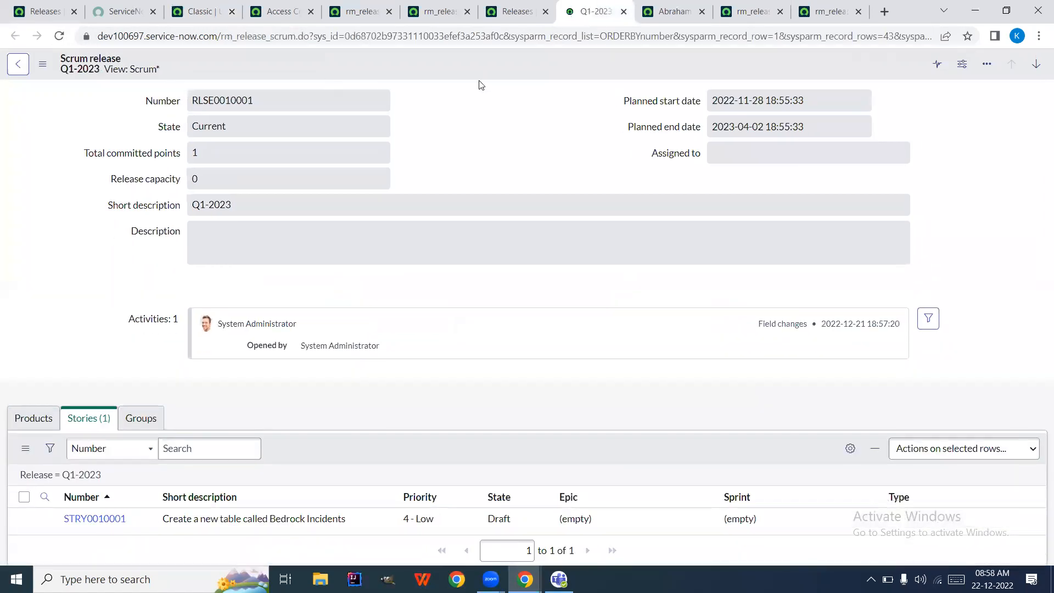
# - Try to edit the priority of HR Implementation Release 1 in the releases list, reload the list, and try again
pyautogui.click(520, 12)
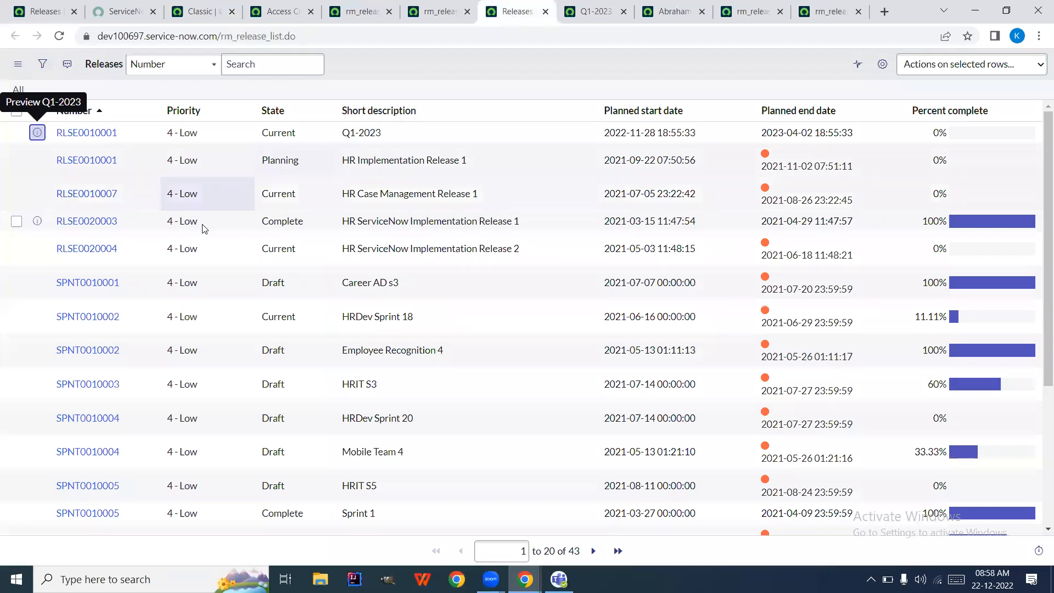
pyautogui.doubleClick(231, 159)
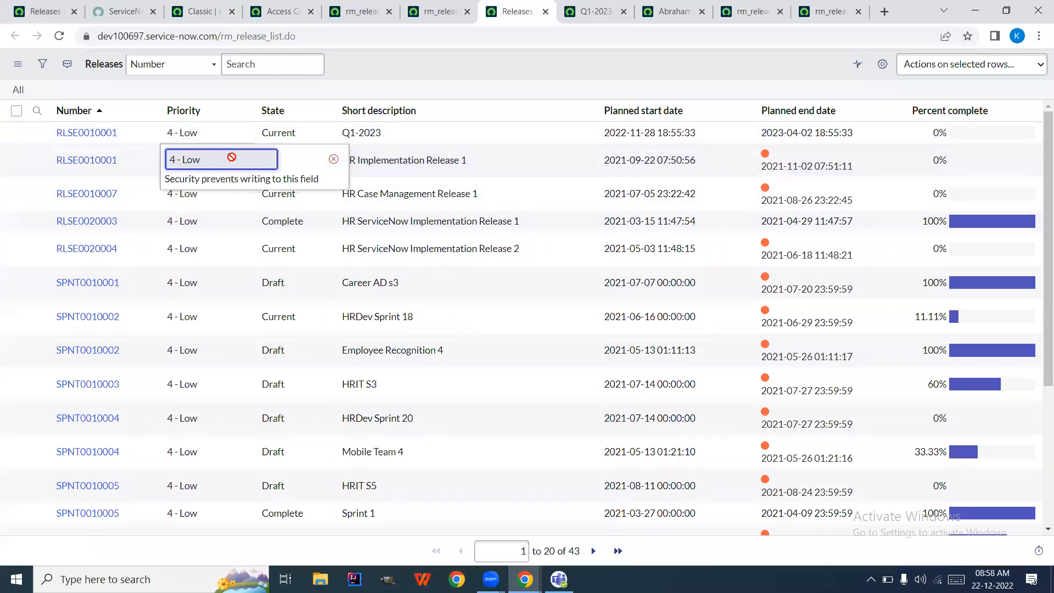
pyautogui.click(333, 160)
pyautogui.click(58, 36)
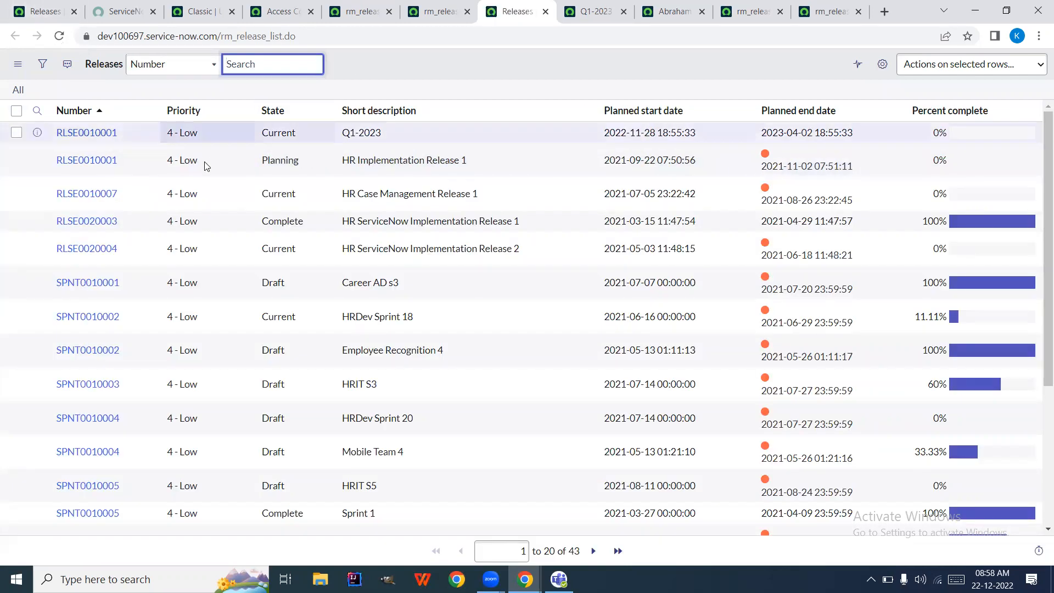
pyautogui.click(204, 163)
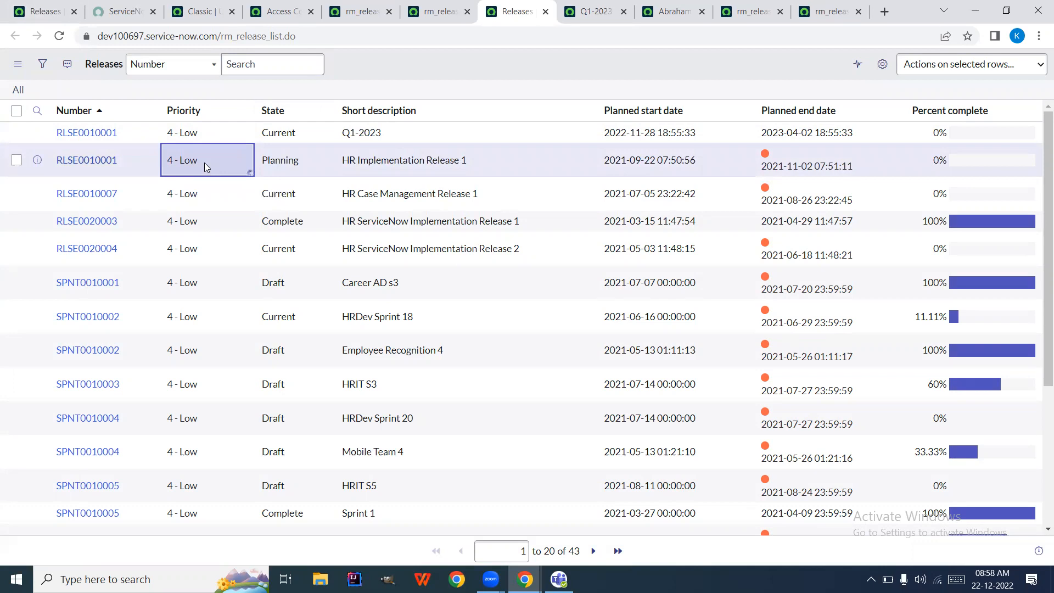
pyautogui.click(204, 163)
pyautogui.click(333, 160)
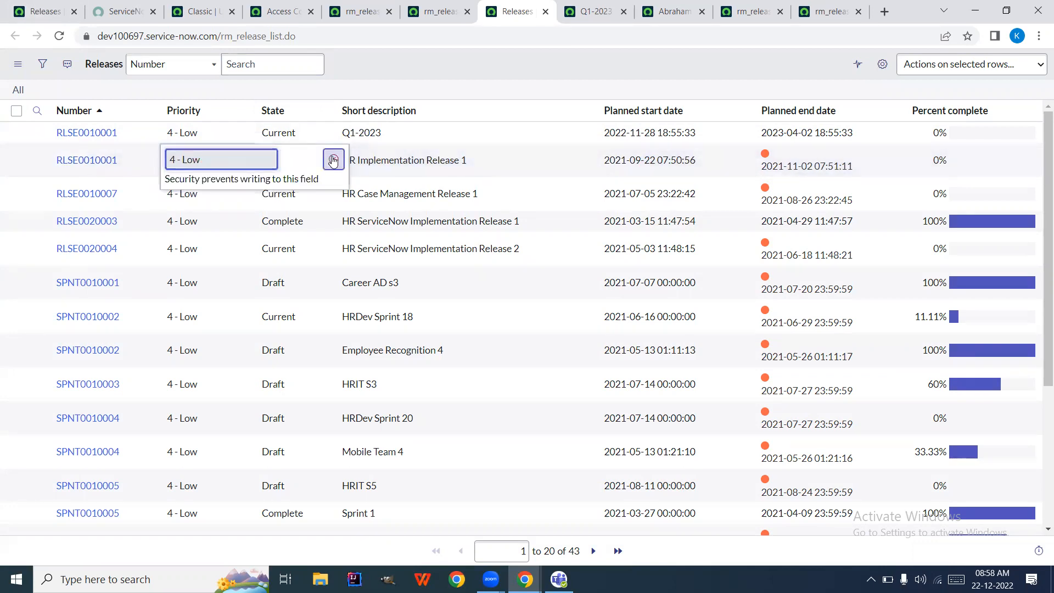
# - Open the Q1-2023 release in a new browser tab and check its fields for write access
pyautogui.rightClick(36, 134)
pyautogui.click(83, 139)
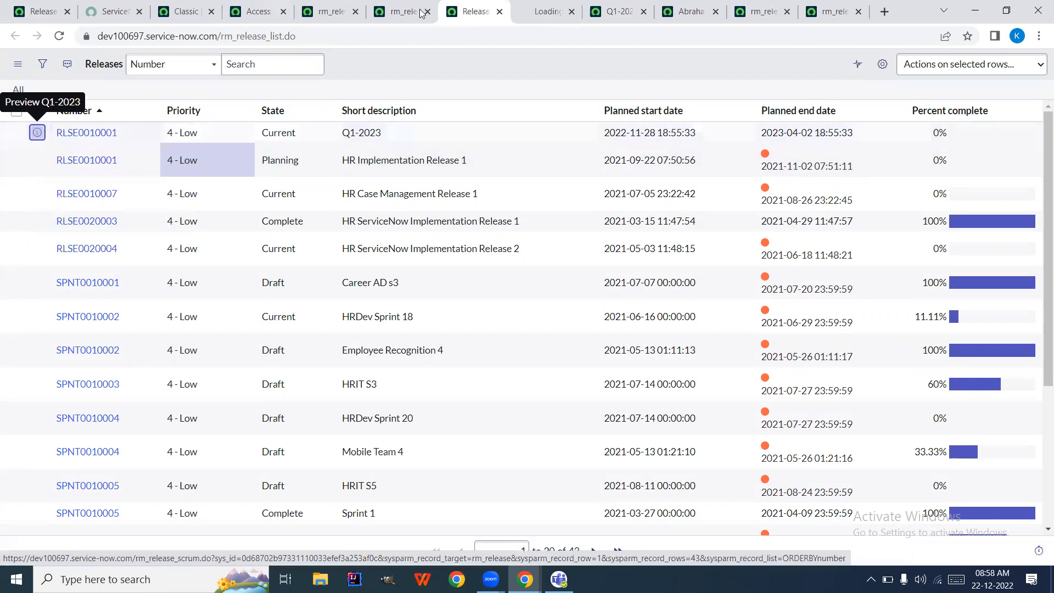
pyautogui.click(539, 12)
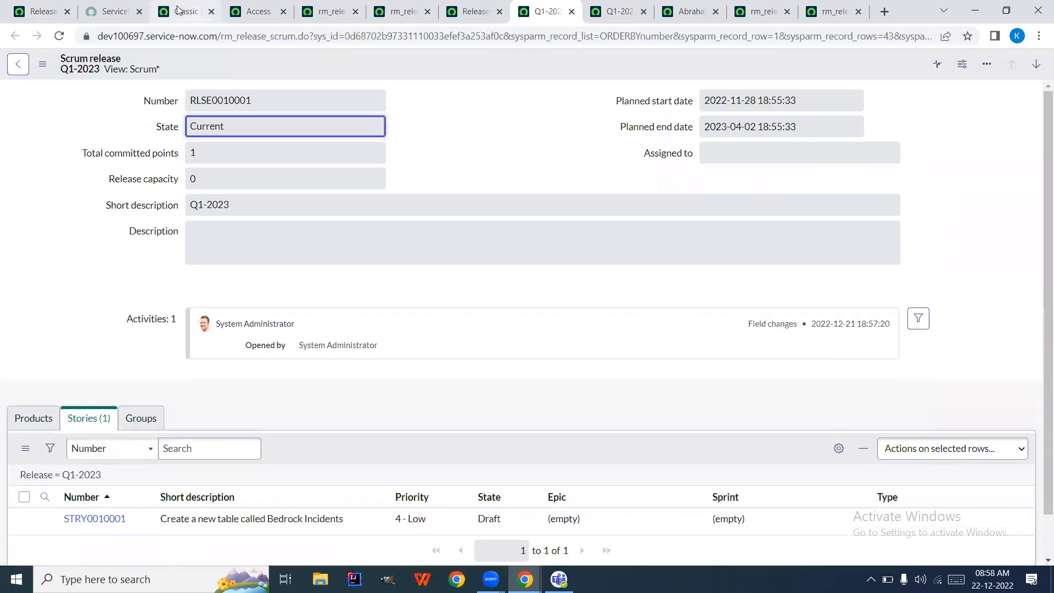
# - End the impersonation of the test user and return to the Access Controls list
pyautogui.click(184, 12)
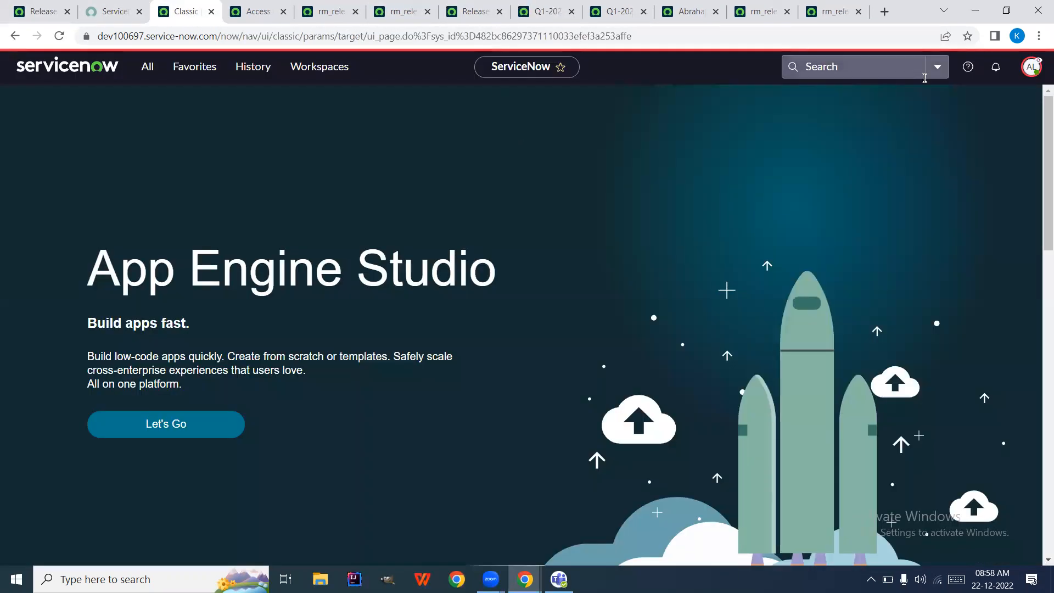
pyautogui.click(1033, 65)
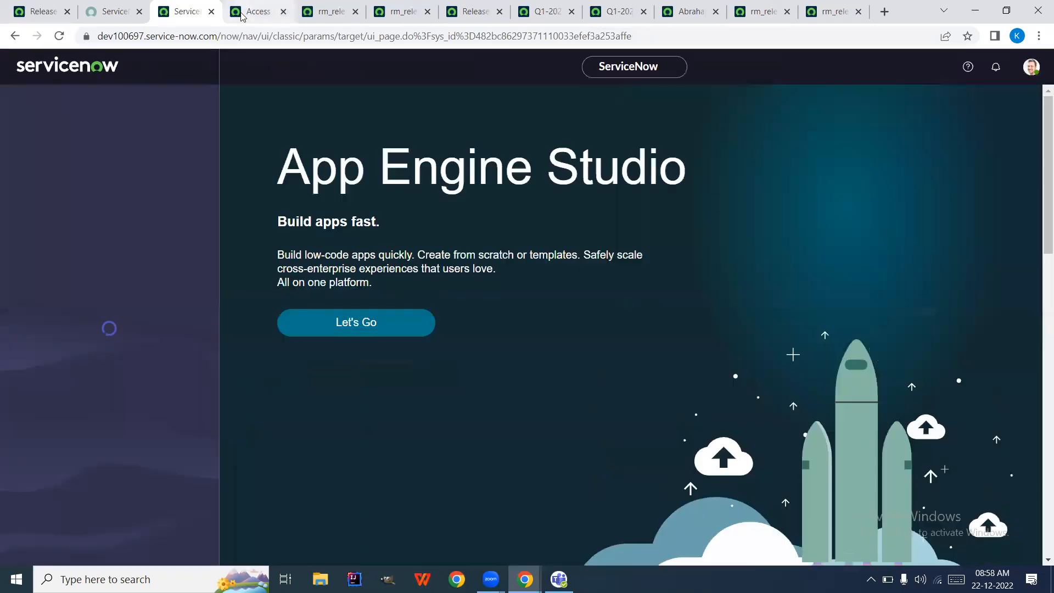
pyautogui.click(242, 12)
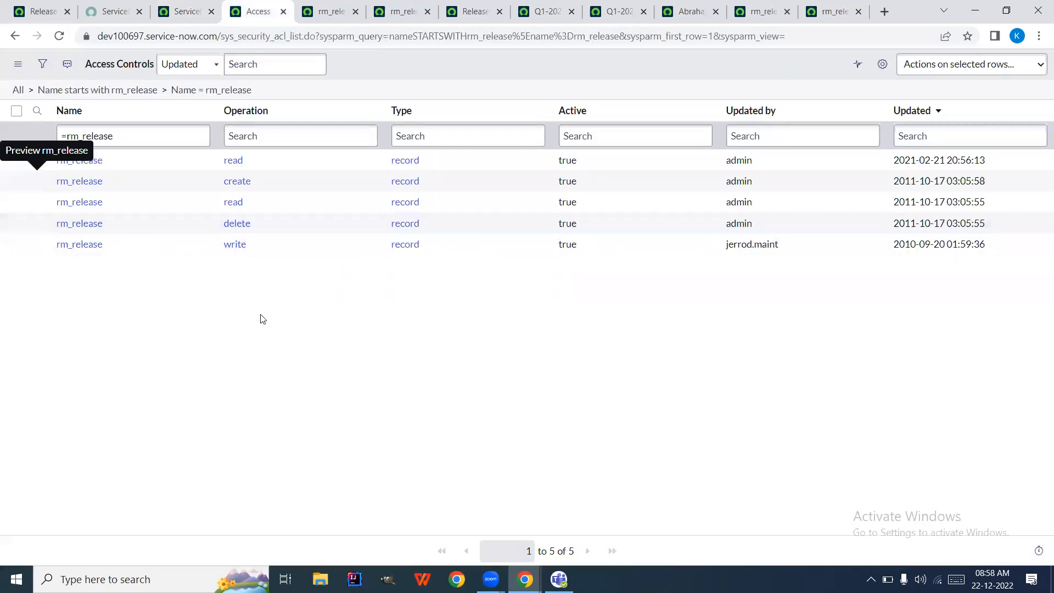
# - Remove the exact-name filter and browse all access controls whose name starts with rm_release
pyautogui.tripleClick(166, 137)
pyautogui.press('BackSpace')
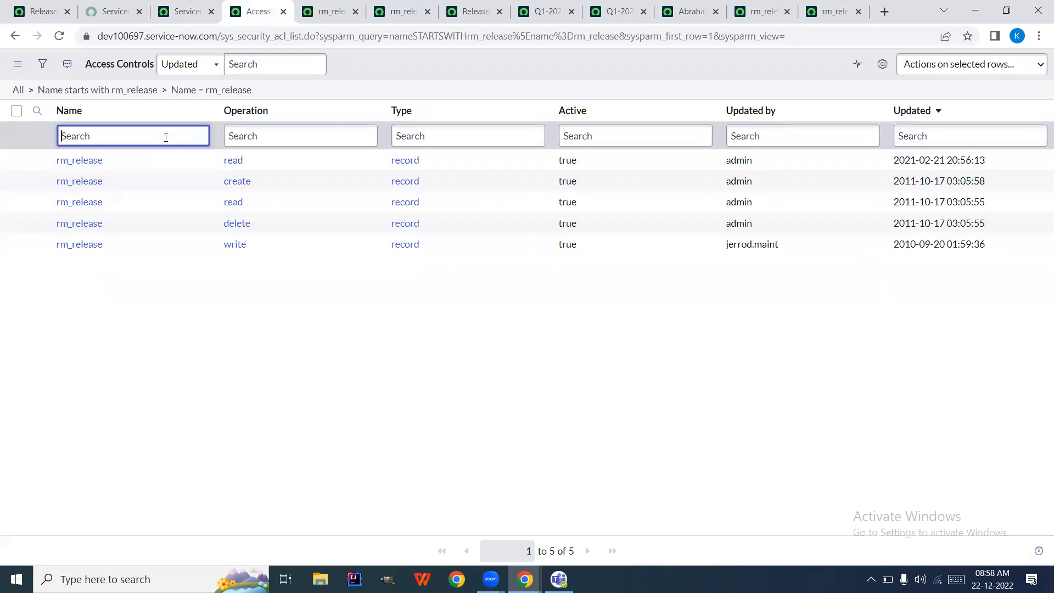
pyautogui.press('Return')
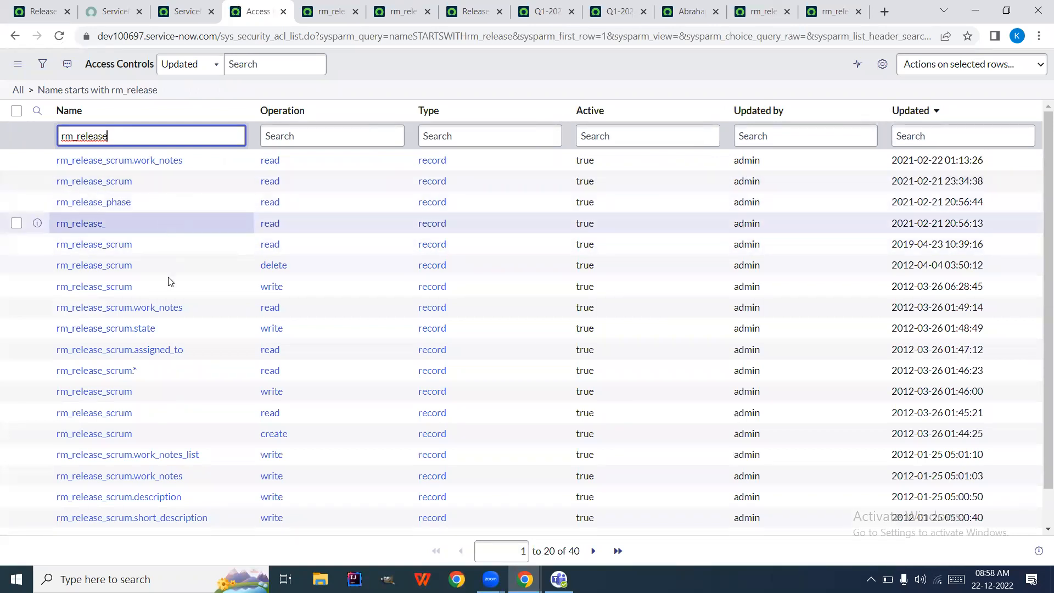
pyautogui.scroll(-1, 184, 351)
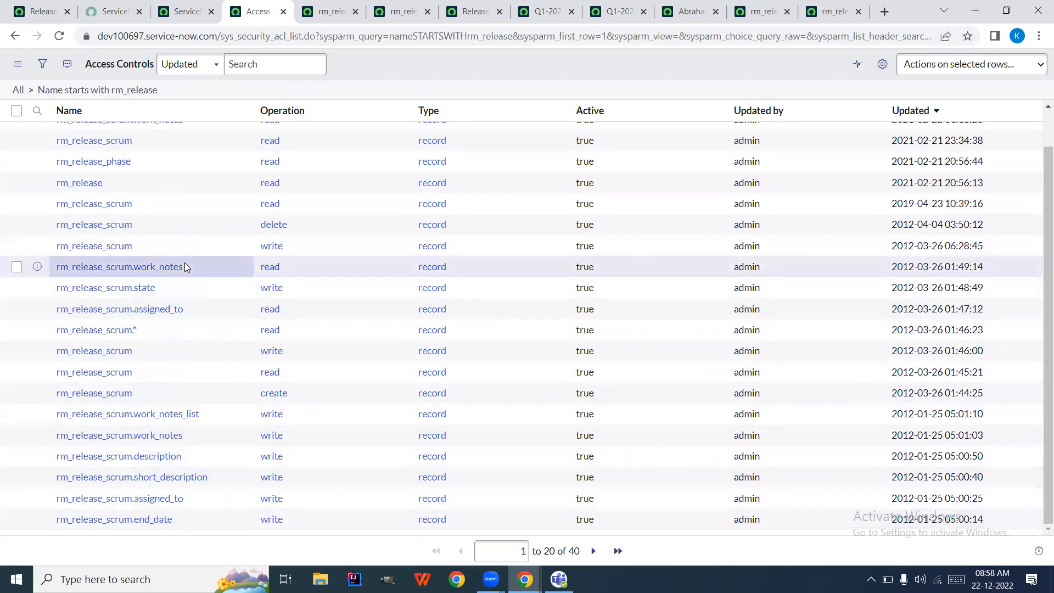
pyautogui.scroll(1, 184, 267)
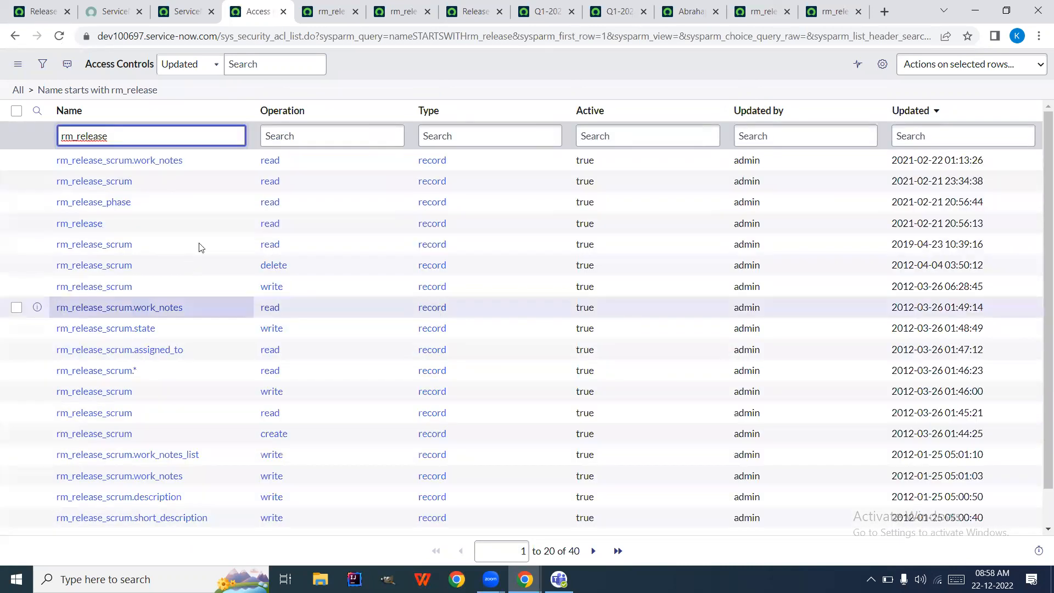
# - Filter the access controls to the write operation and review the rm_release rules listed
pyautogui.rightClick(297, 283)
pyautogui.click(323, 289)
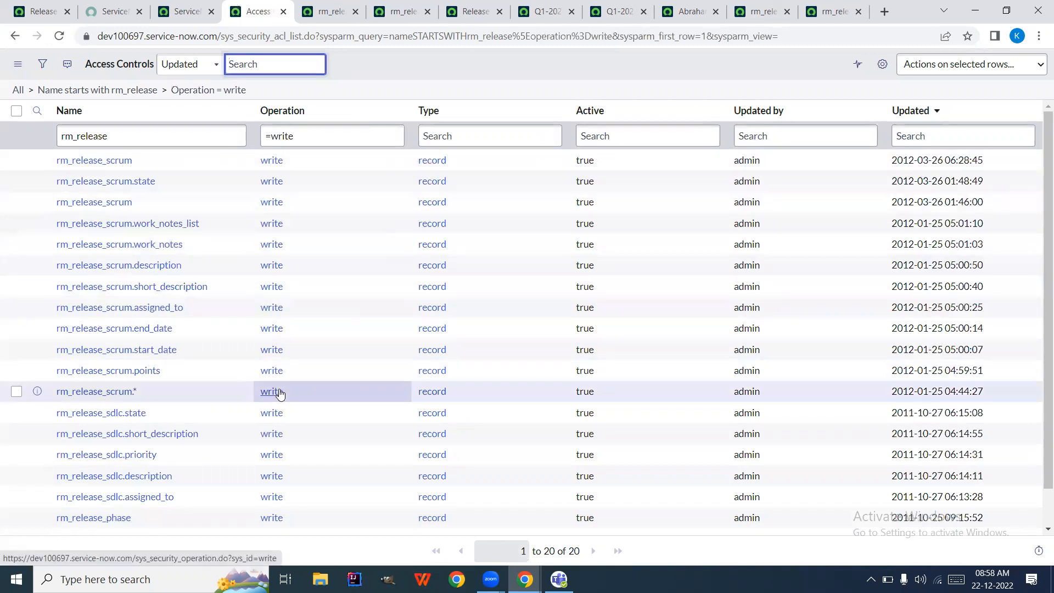
pyautogui.scroll(-1, 280, 393)
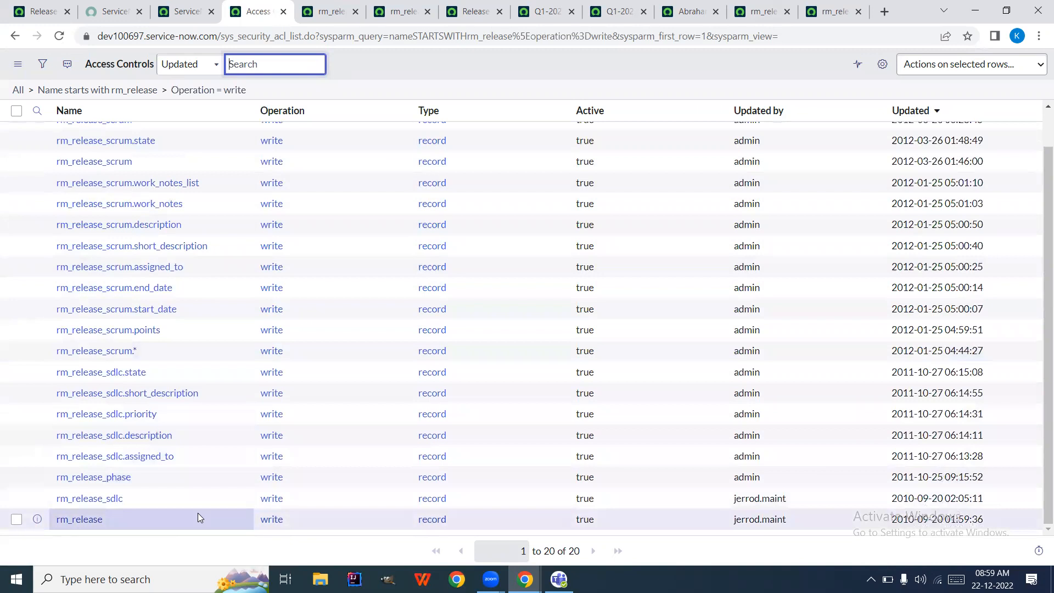
pyautogui.scroll(1, 220, 438)
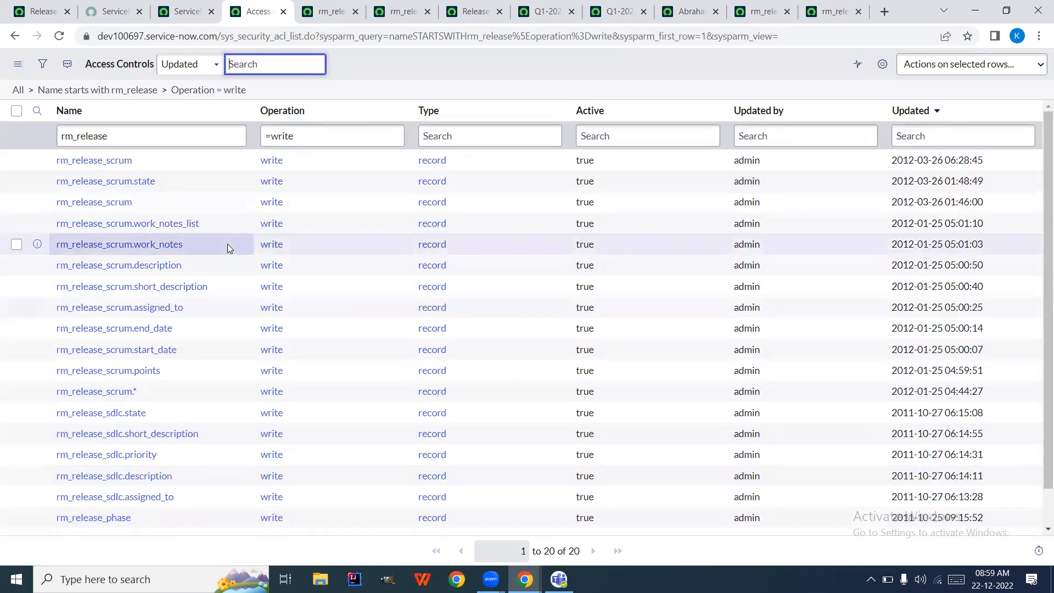
pyautogui.scroll(-1, 271, 329)
pyautogui.scroll(1, 270, 329)
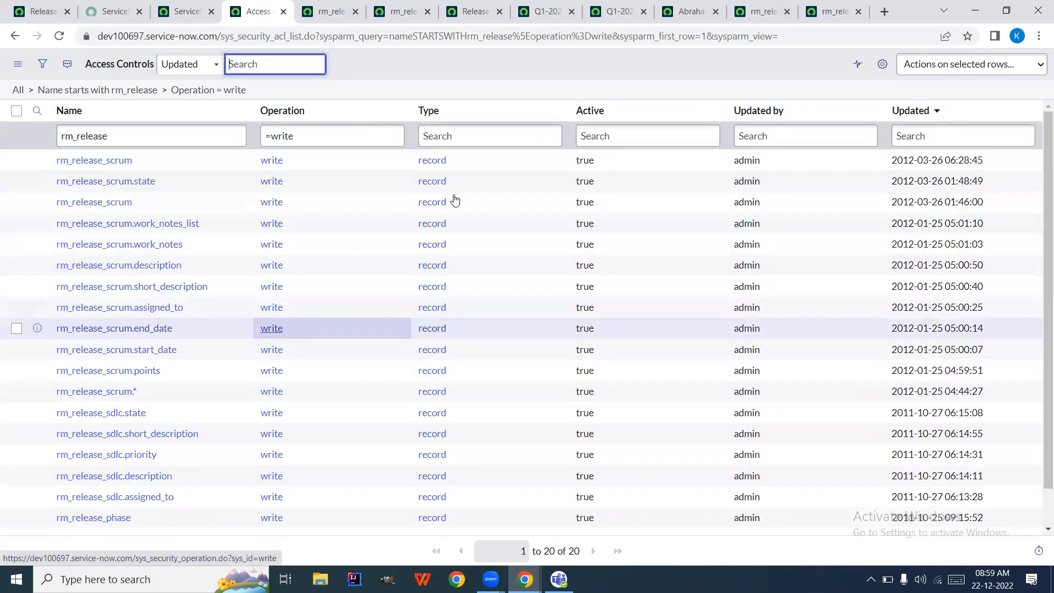
# - Try to edit the Active value of the rm_release write rules together, leaving out the rule on rm_release itself
pyautogui.click(636, 162)
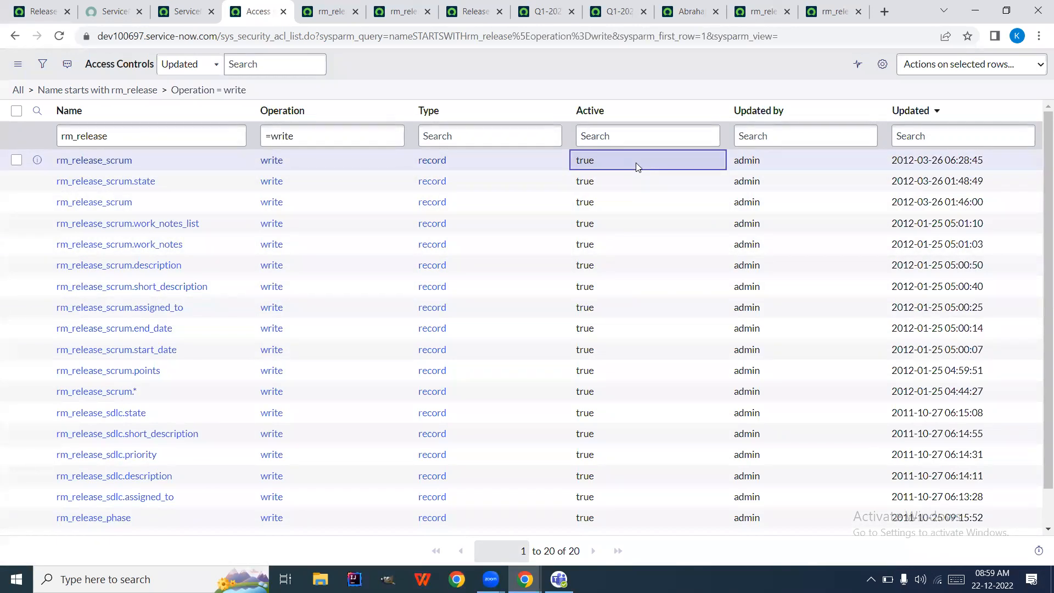
pyautogui.hotkey('shift', 'Down')
pyautogui.hotkey('shift', 'Down')
pyautogui.hotkey('shift', 'Down')
pyautogui.hotkey('shift', 'Down')
pyautogui.hotkey('shift', 'Down')
pyautogui.hotkey('shift', 'Down')
pyautogui.hotkey('shift', 'Down')
pyautogui.hotkey('shift', 'Down')
pyautogui.hotkey('shift', 'Down')
pyautogui.hotkey('shift', 'Down')
pyautogui.hotkey('shift', 'Down')
pyautogui.hotkey('shift', 'Down')
pyautogui.hotkey('shift', 'Down')
pyautogui.hotkey('shift', 'Down')
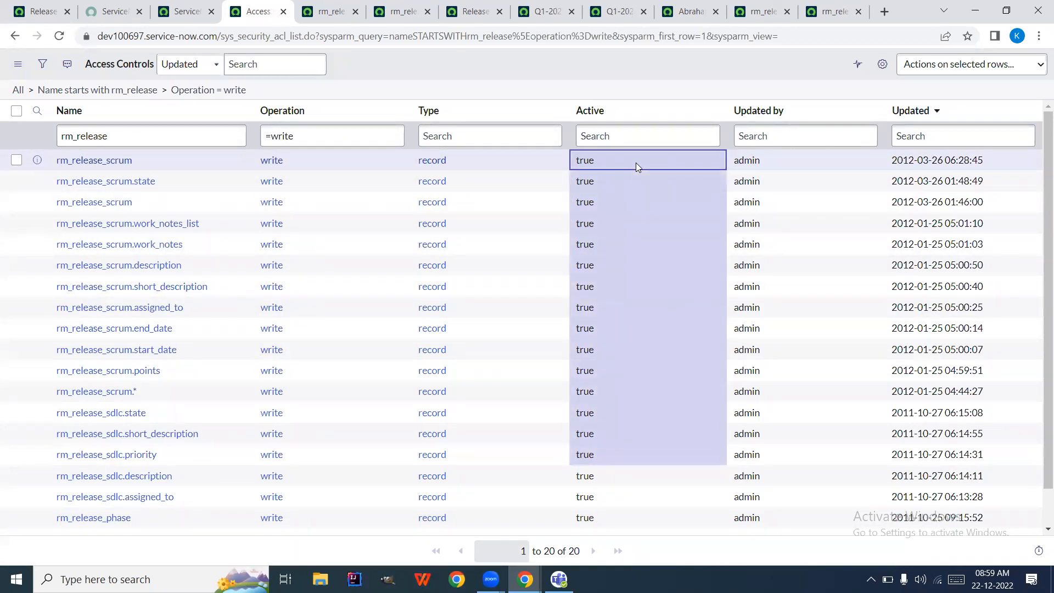
pyautogui.hotkey('shift', 'Down')
pyautogui.hotkey('shift', 'Down')
pyautogui.hotkey('shift', 'Down')
pyautogui.hotkey('shift', 'Down')
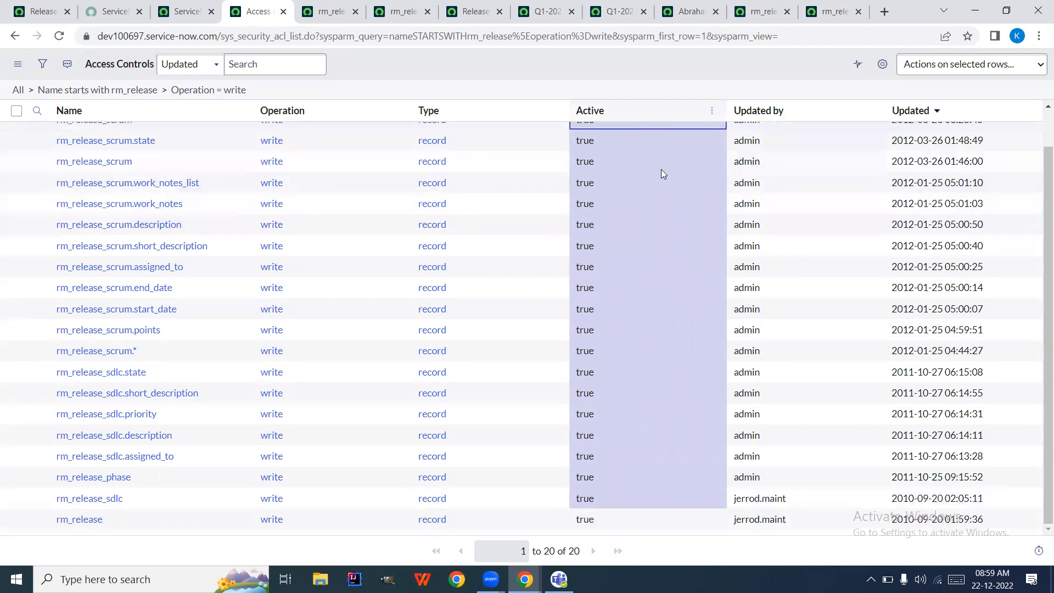
pyautogui.scroll(1, 660, 174)
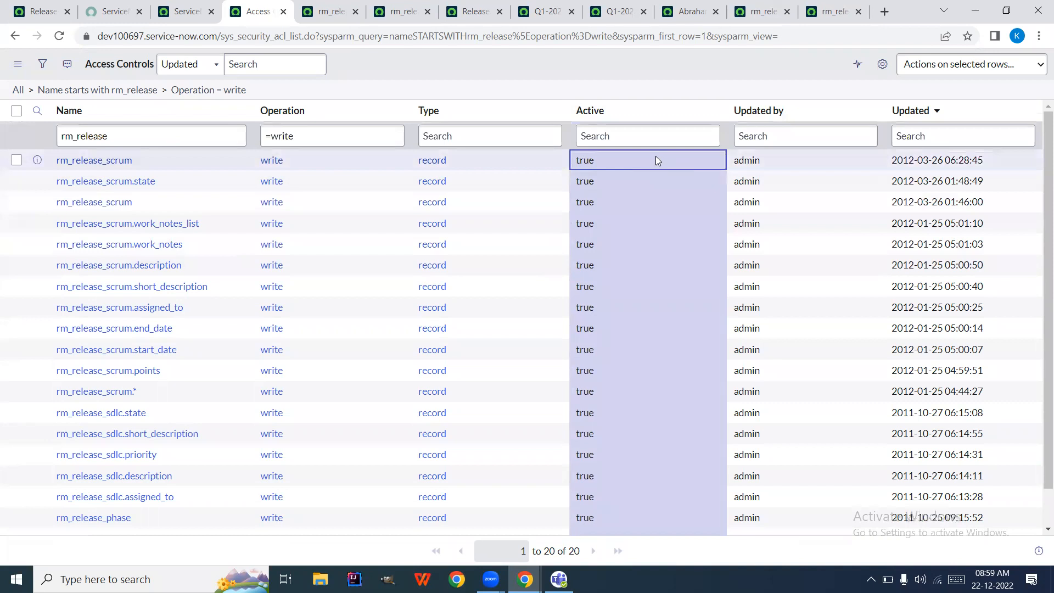
pyautogui.doubleClick(655, 158)
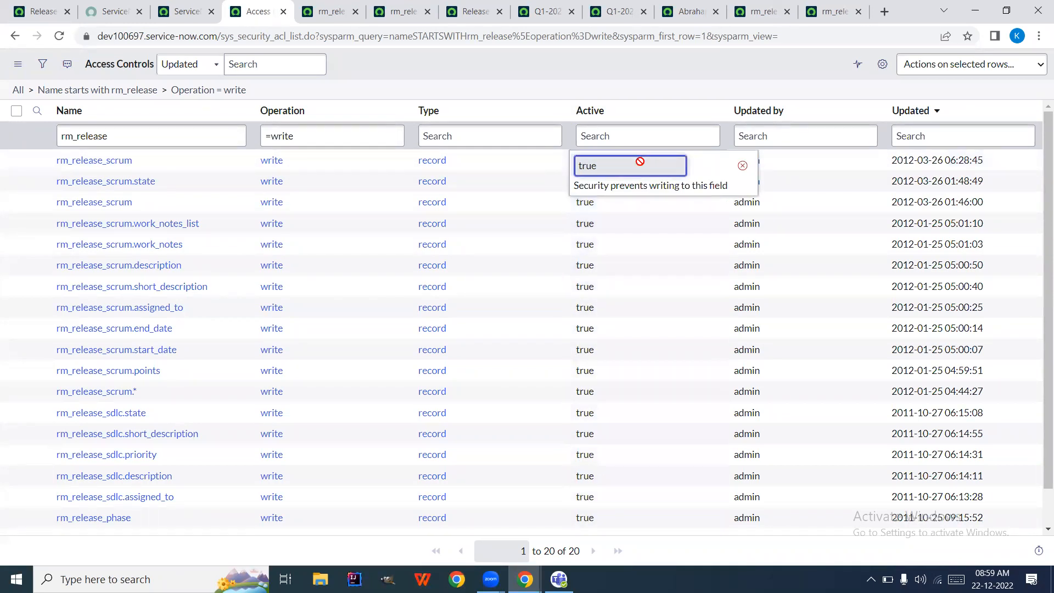
# - Elevate the administrator's session to the security_admin role
pyautogui.click(184, 12)
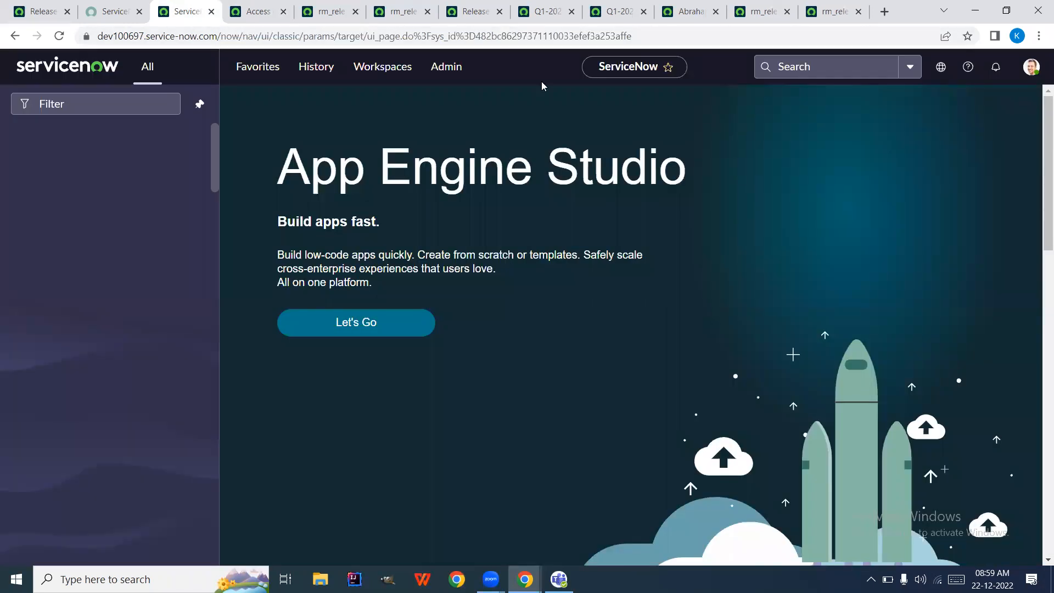
pyautogui.click(1032, 66)
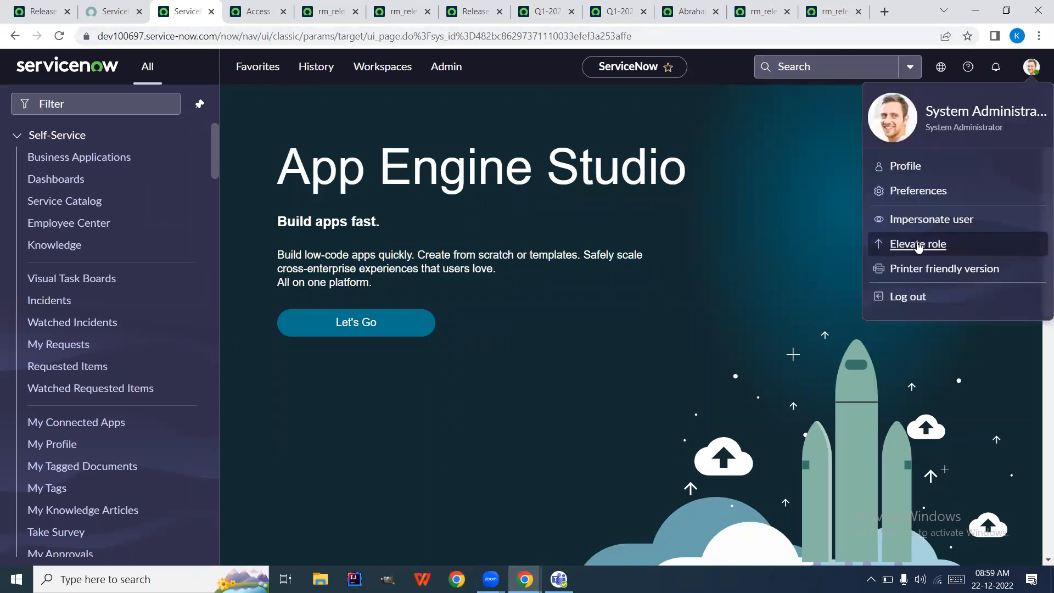
pyautogui.click(918, 244)
pyautogui.click(343, 312)
pyautogui.click(677, 397)
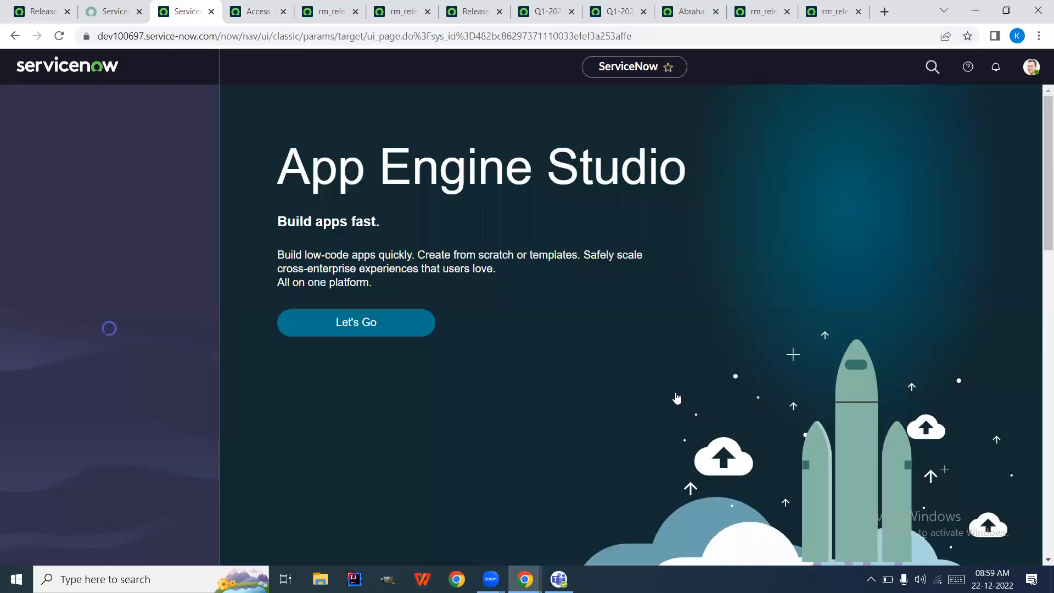
# - Set Active to false for all listed rm_release write rules except the one on the rm_release table itself
pyautogui.click(328, 8)
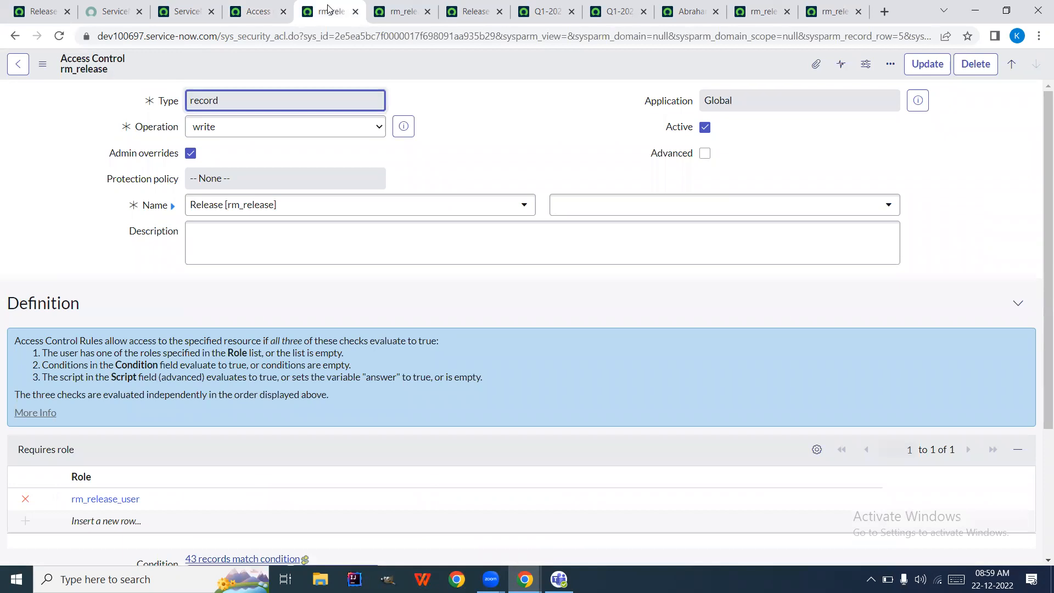
pyautogui.click(264, 7)
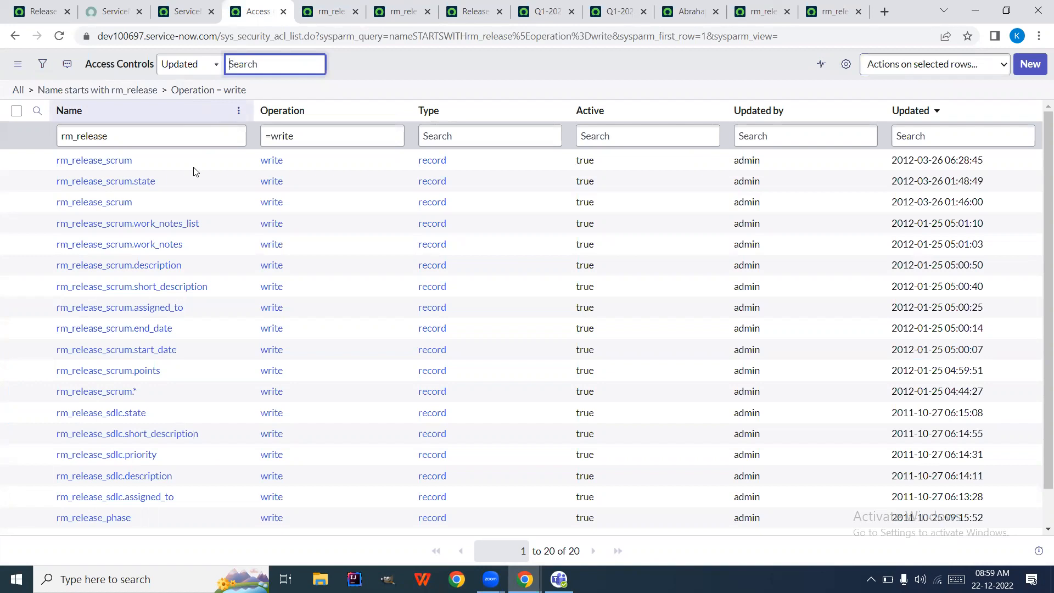
pyautogui.click(188, 136)
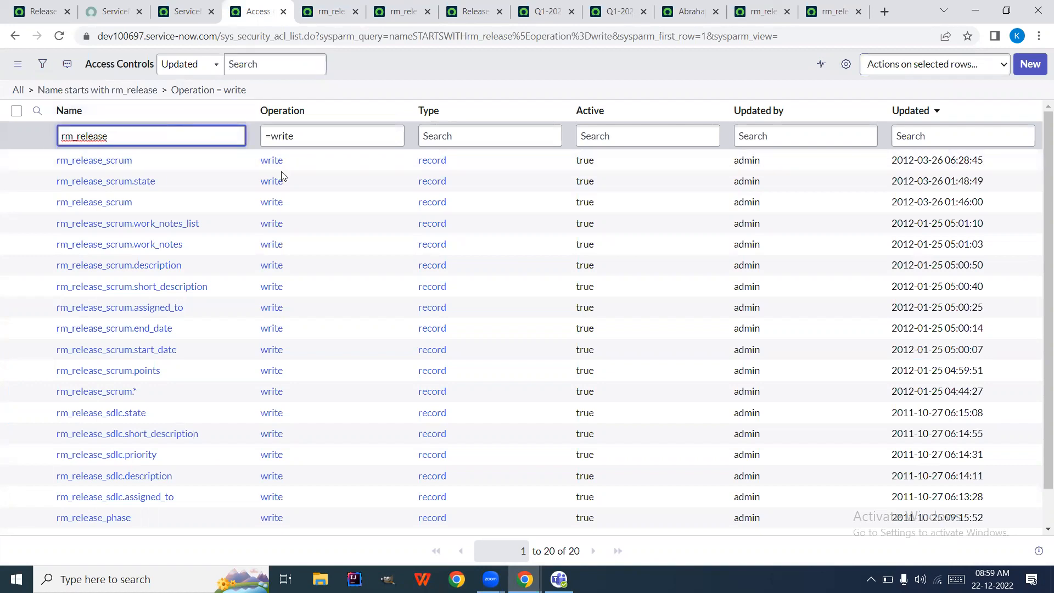
pyautogui.click(630, 159)
pyautogui.hotkey('shift', 'Down')
pyautogui.hotkey('shift', 'Down')
pyautogui.hotkey('shift', 'Down')
pyautogui.hotkey('shift', 'Down')
pyautogui.hotkey('shift', 'Down')
pyautogui.hotkey('shift', 'Down')
pyautogui.hotkey('shift', 'Down')
pyautogui.hotkey('shift', 'Down')
pyautogui.hotkey('shift', 'Down')
pyautogui.hotkey('shift', 'Down')
pyautogui.hotkey('shift', 'Down')
pyautogui.hotkey('shift', 'Down')
pyautogui.hotkey('shift', 'Down')
pyautogui.hotkey('shift', 'Down')
pyautogui.hotkey('shift', 'Down')
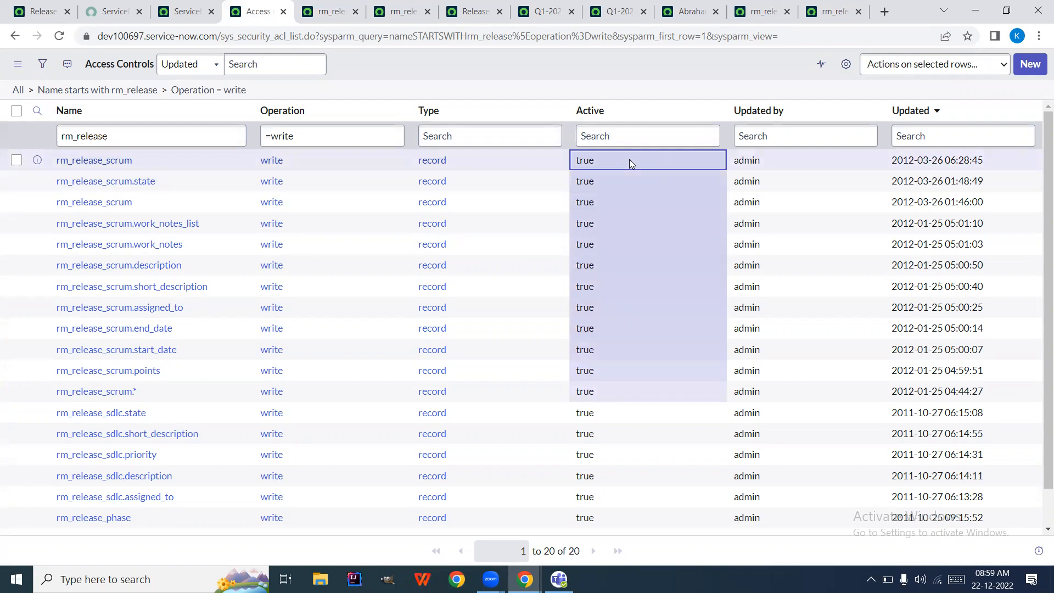
pyautogui.hotkey('shift', 'Down')
pyautogui.hotkey('shift', 'Down')
pyautogui.hotkey('shift', 'Down')
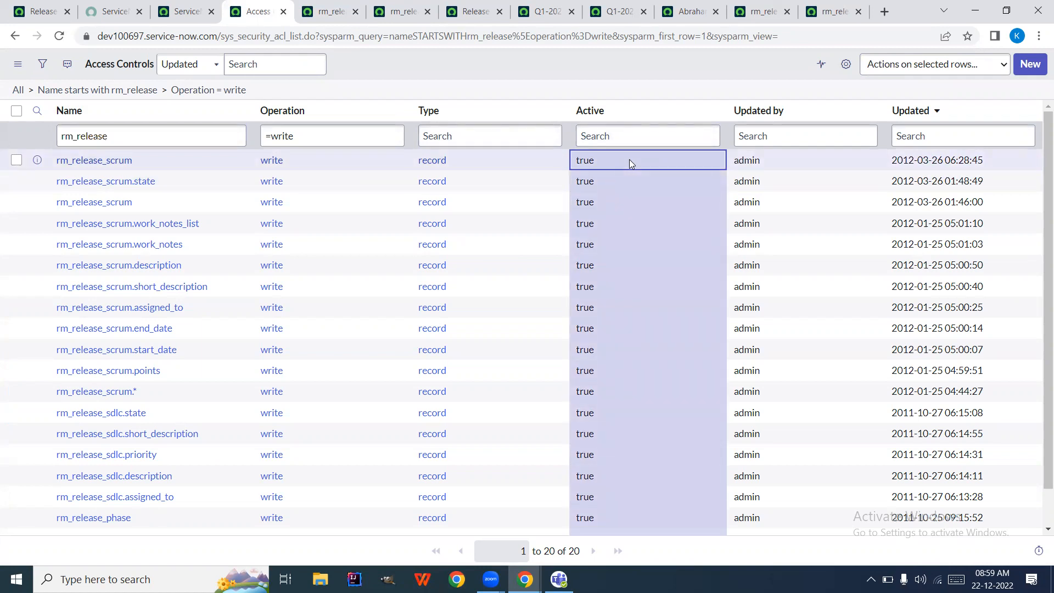
pyautogui.scroll(-1, 632, 126)
pyautogui.scroll(1, 633, 127)
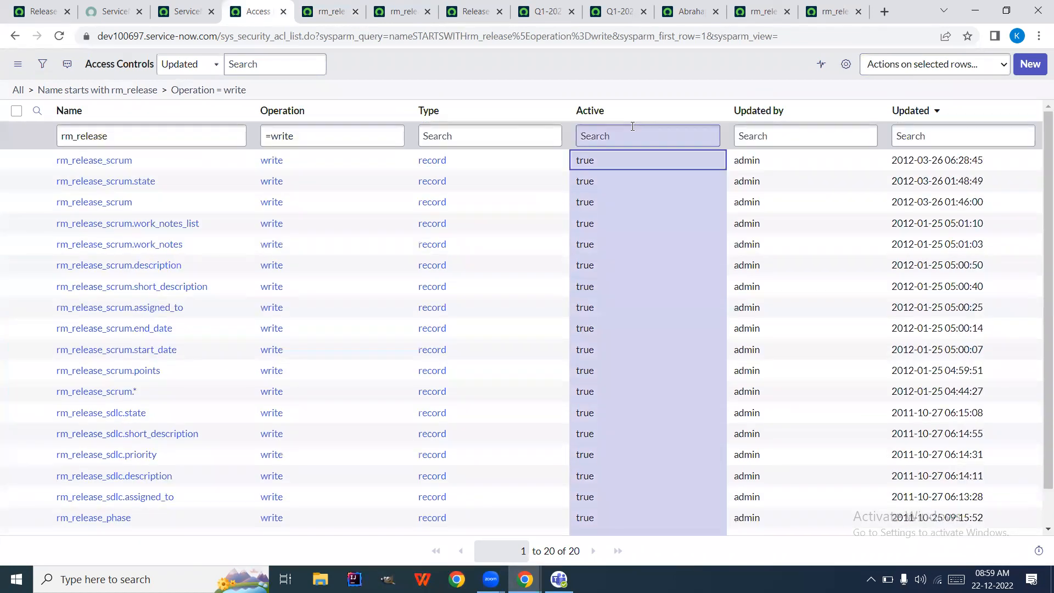
pyautogui.scroll(-1, 640, 217)
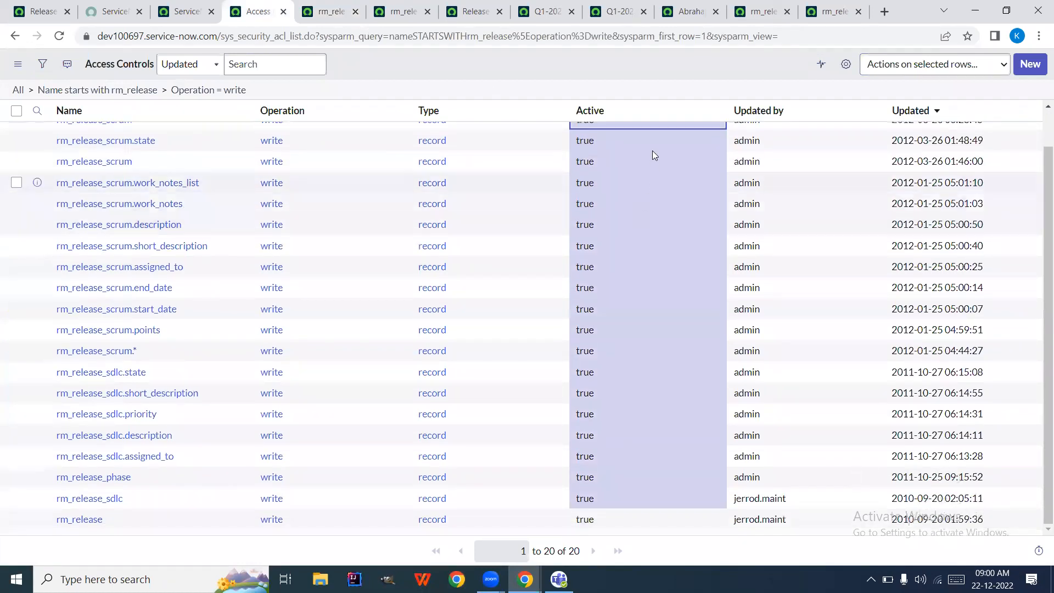
pyautogui.scroll(1, 652, 150)
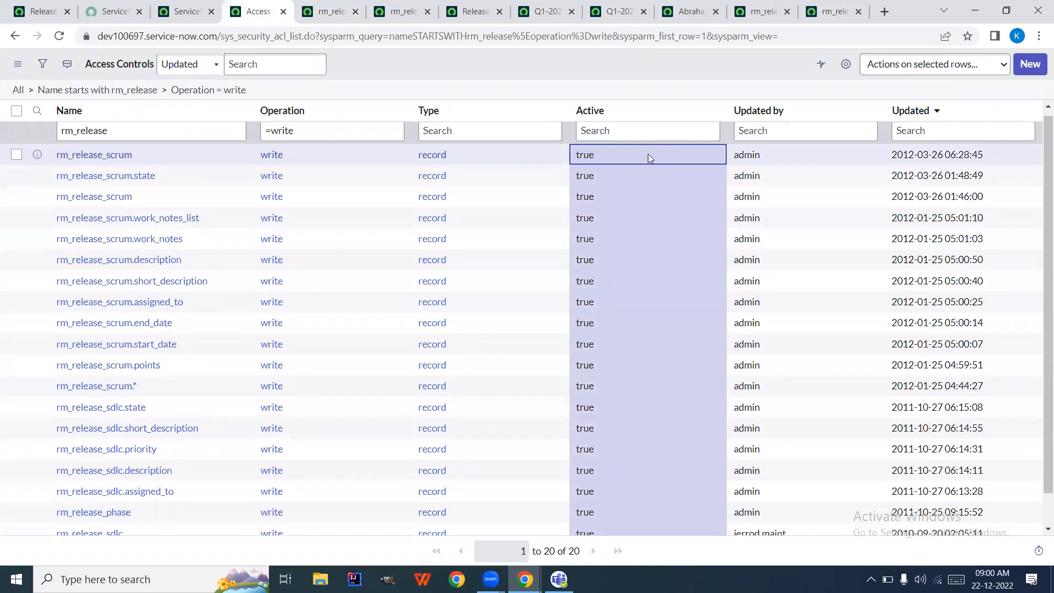
pyautogui.doubleClick(663, 157)
pyautogui.click(609, 164)
pyautogui.click(586, 188)
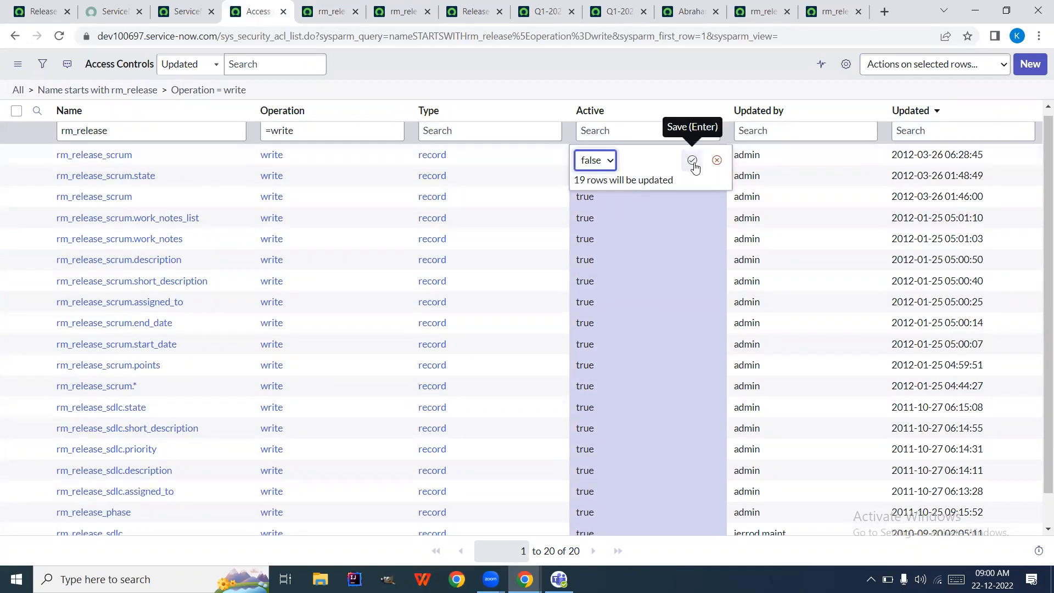
pyautogui.click(693, 164)
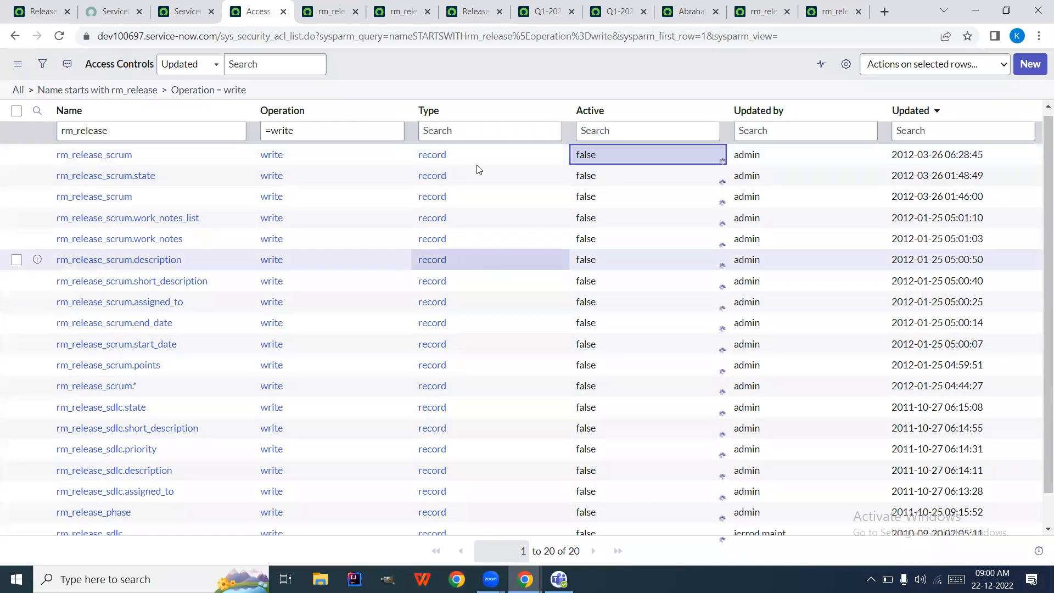
pyautogui.moveTo(460, 262); pyautogui.dragTo(535, 4)
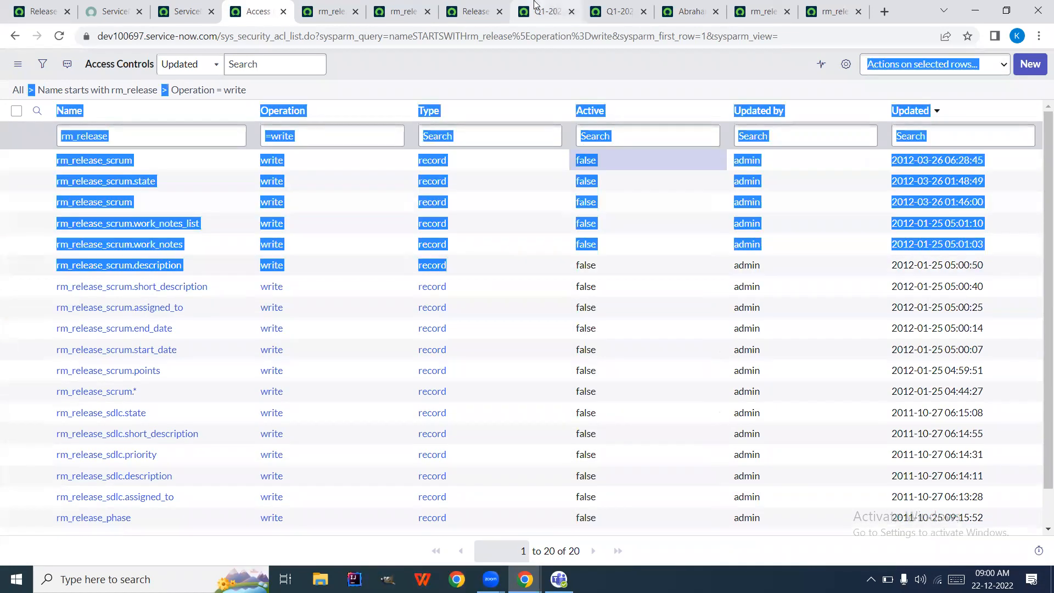
# - Open the user impersonation dialog from the administrator's session
pyautogui.click(187, 11)
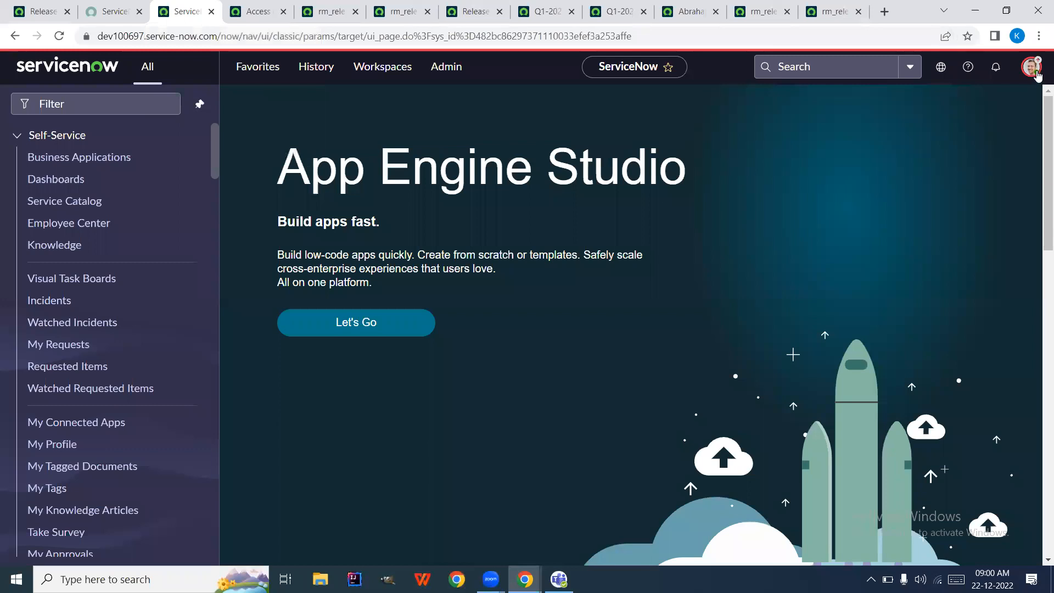
pyautogui.click(1032, 69)
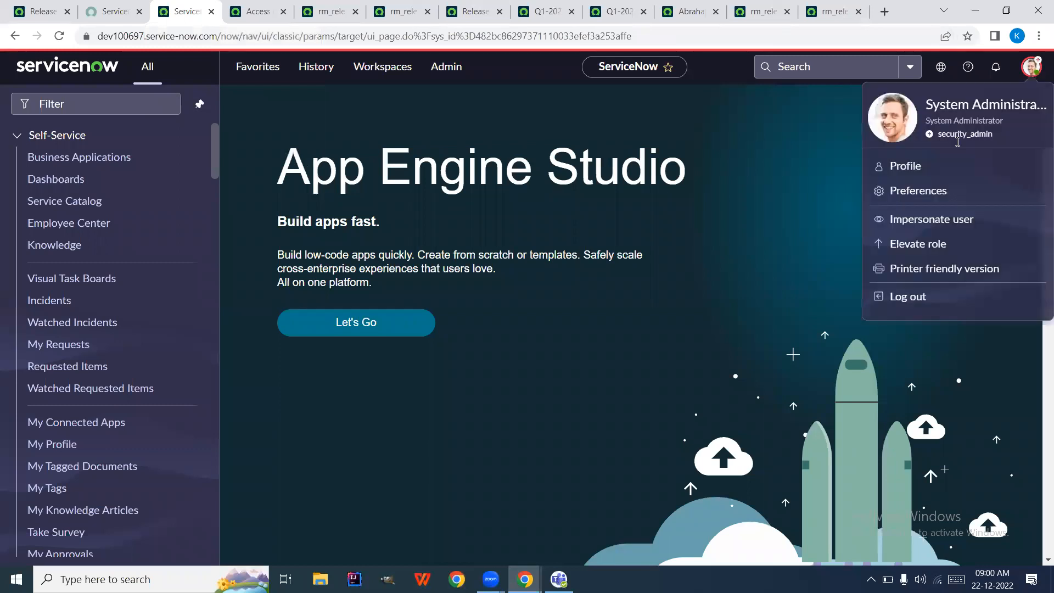
pyautogui.click(905, 224)
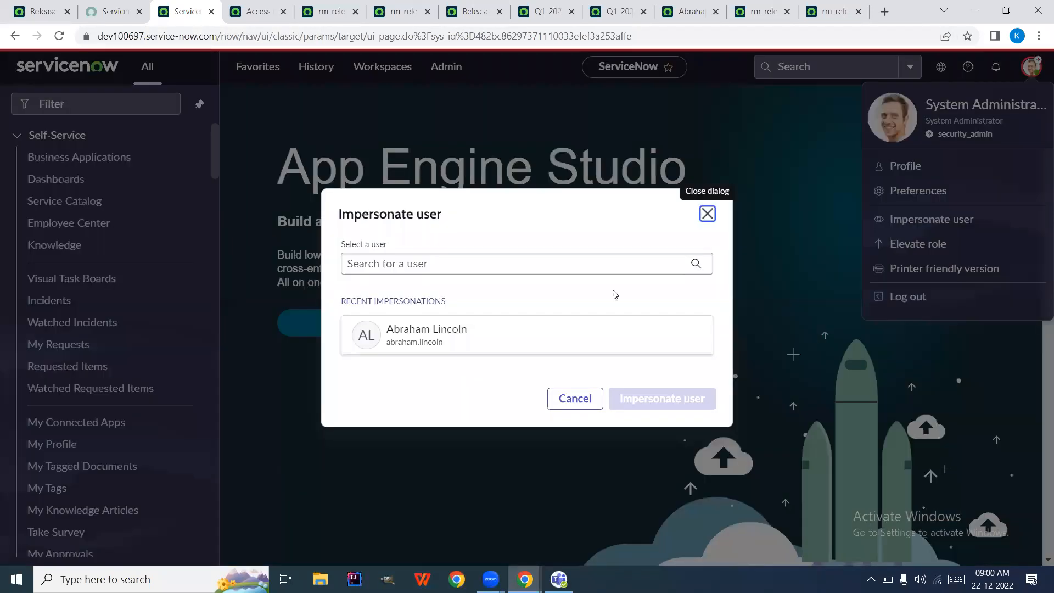
# - Open the still active rm_release write rule in a new browser tab and check which role it requires
pyautogui.click(238, 17)
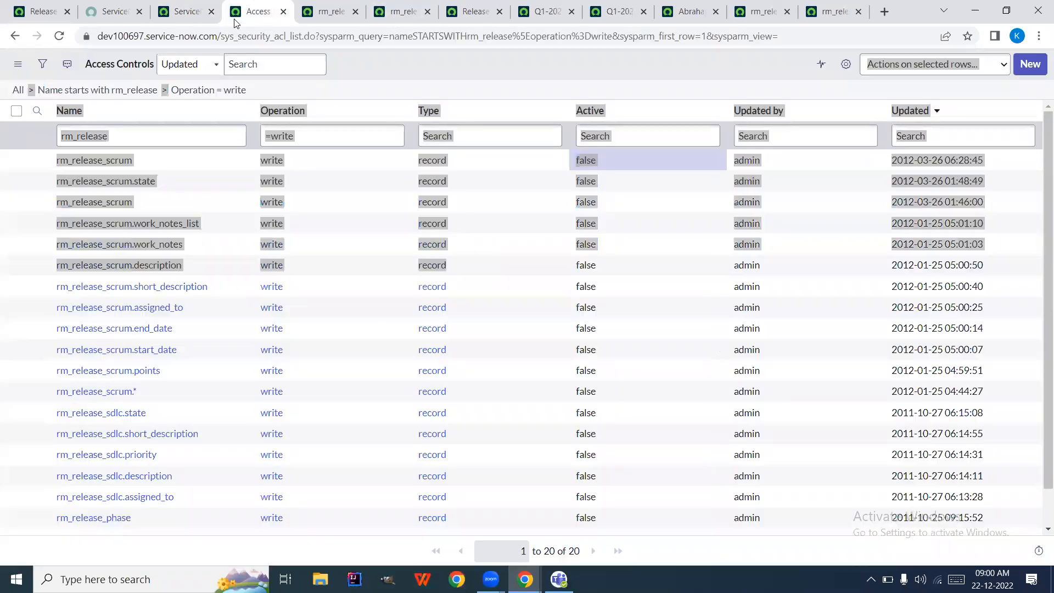
pyautogui.scroll(-1, 208, 286)
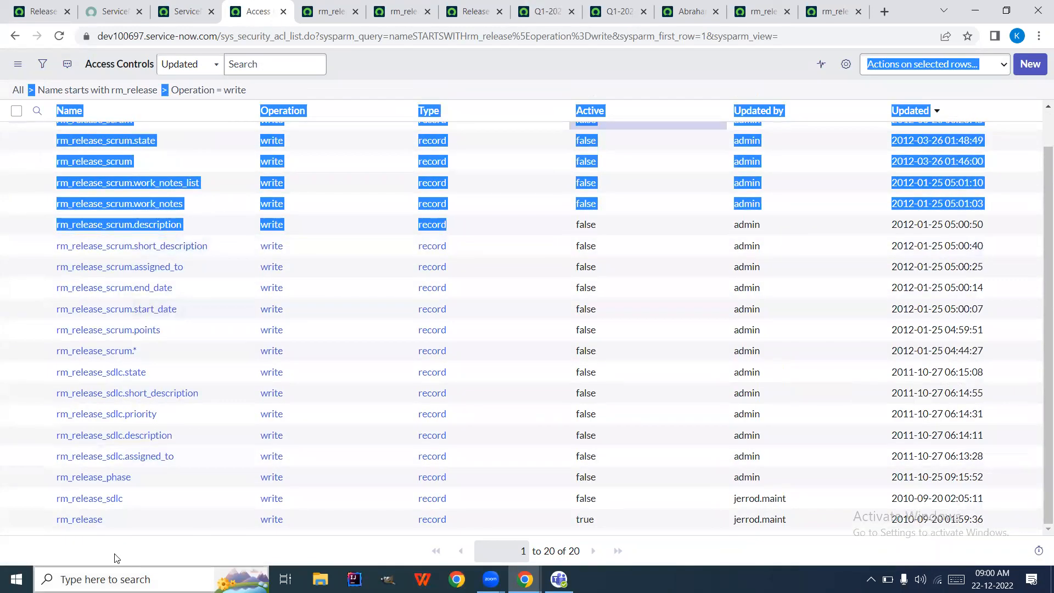
pyautogui.middleClick(64, 520)
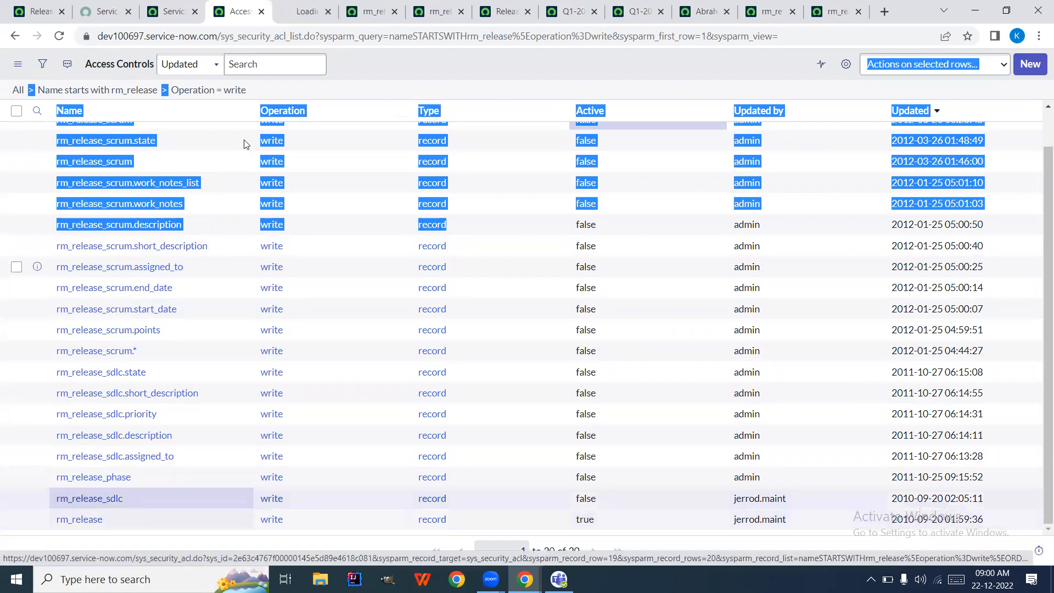
pyautogui.click(301, 8)
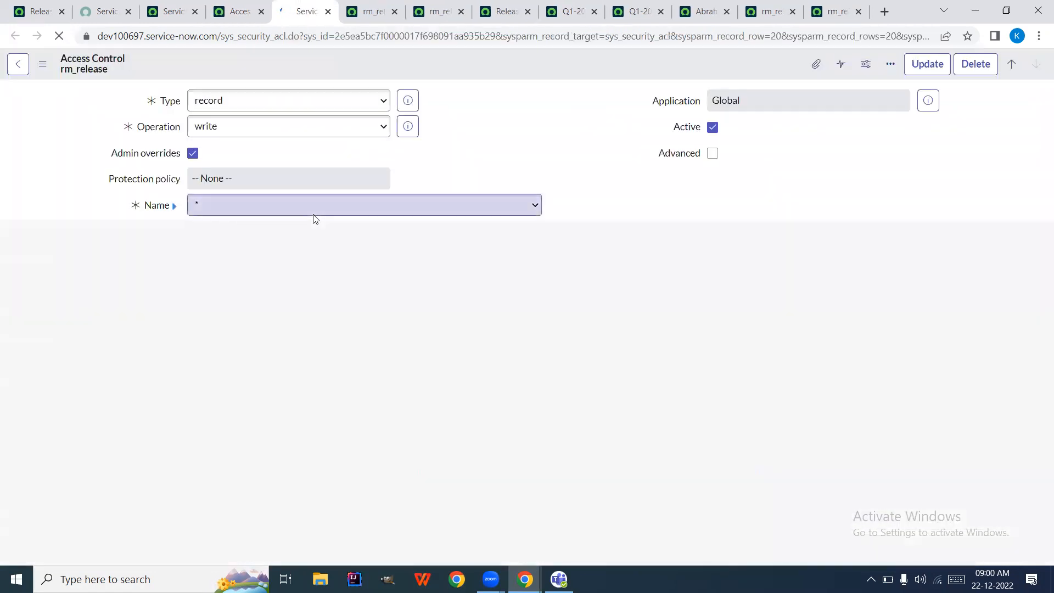
pyautogui.click(421, 262)
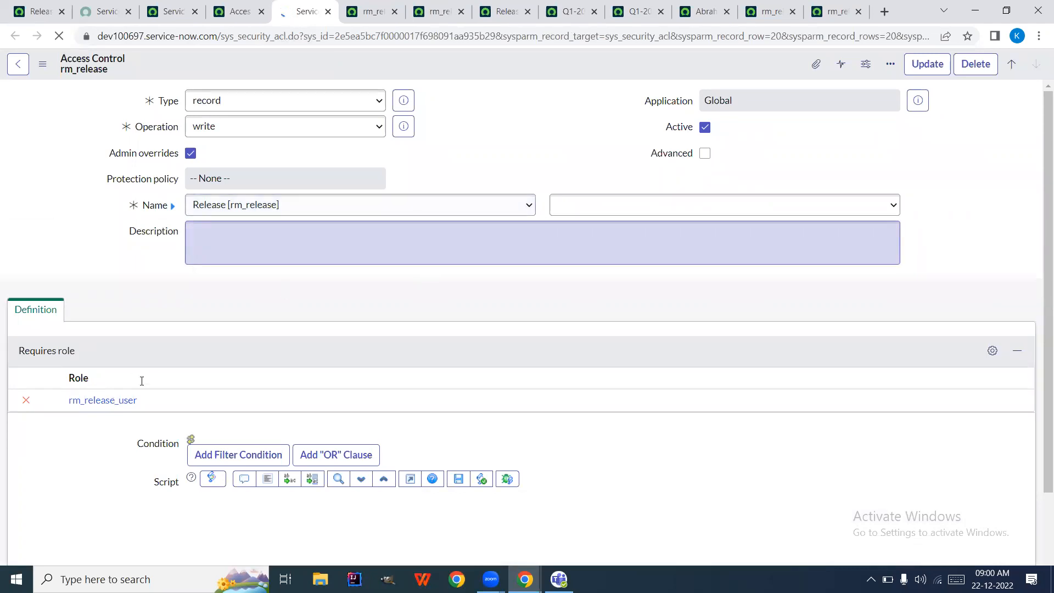
# - Impersonate the test user from the recent impersonations
pyautogui.click(158, 6)
pyautogui.click(537, 342)
pyautogui.click(643, 399)
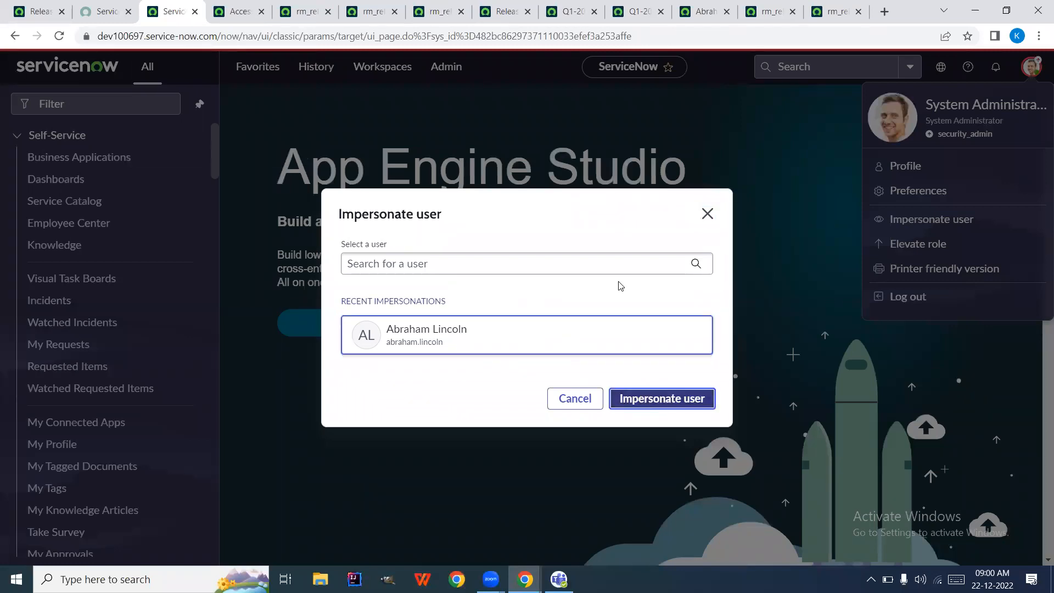
# - Reload the Q1-2023 release to check whether its fields are editable, and refresh the Releases list
pyautogui.click(570, 6)
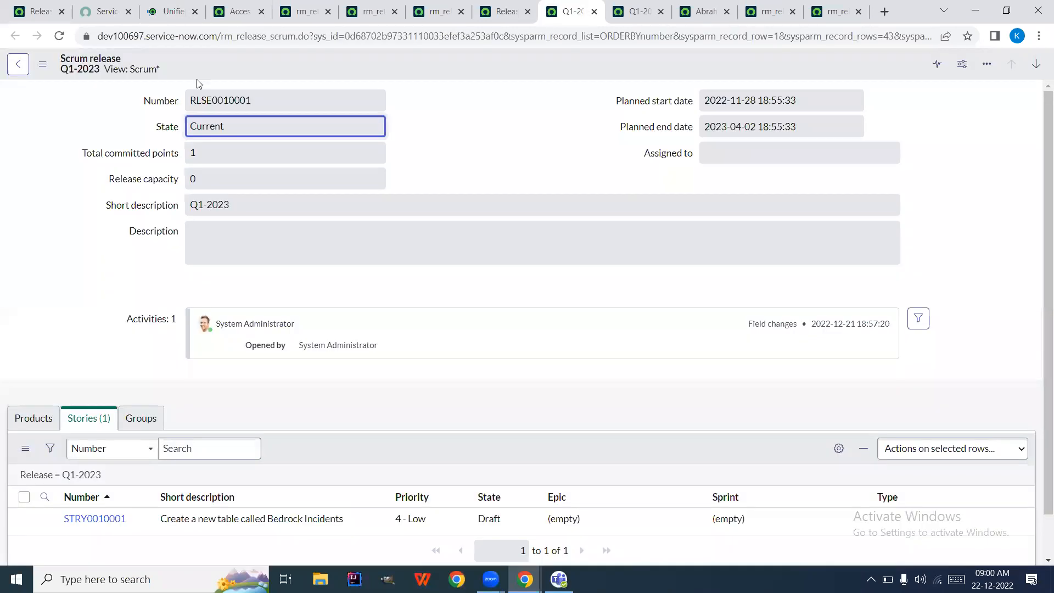
pyautogui.click(59, 37)
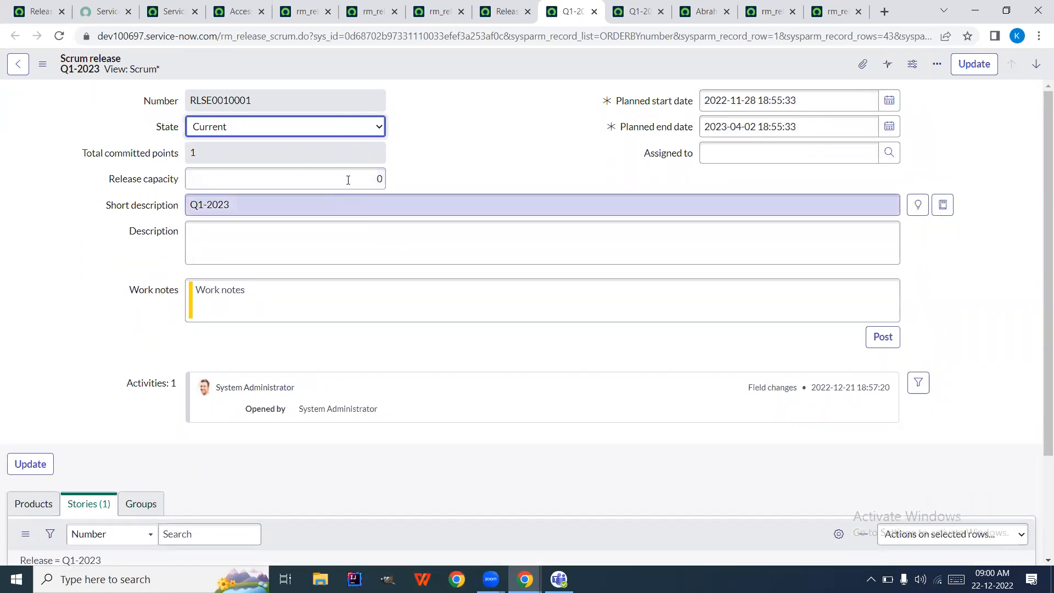
pyautogui.click(424, 206)
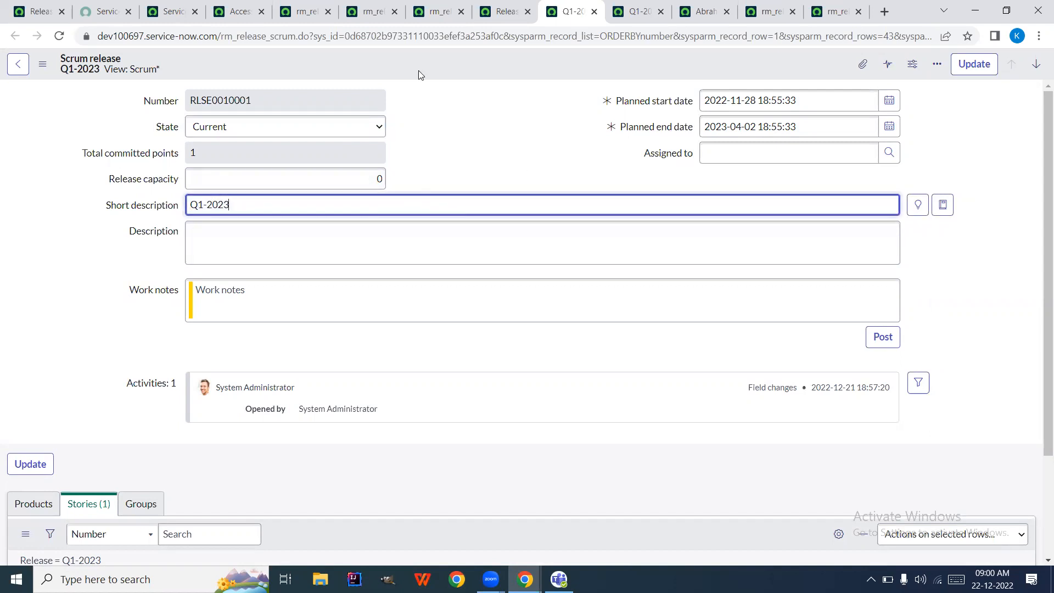
pyautogui.click(504, 11)
pyautogui.click(59, 36)
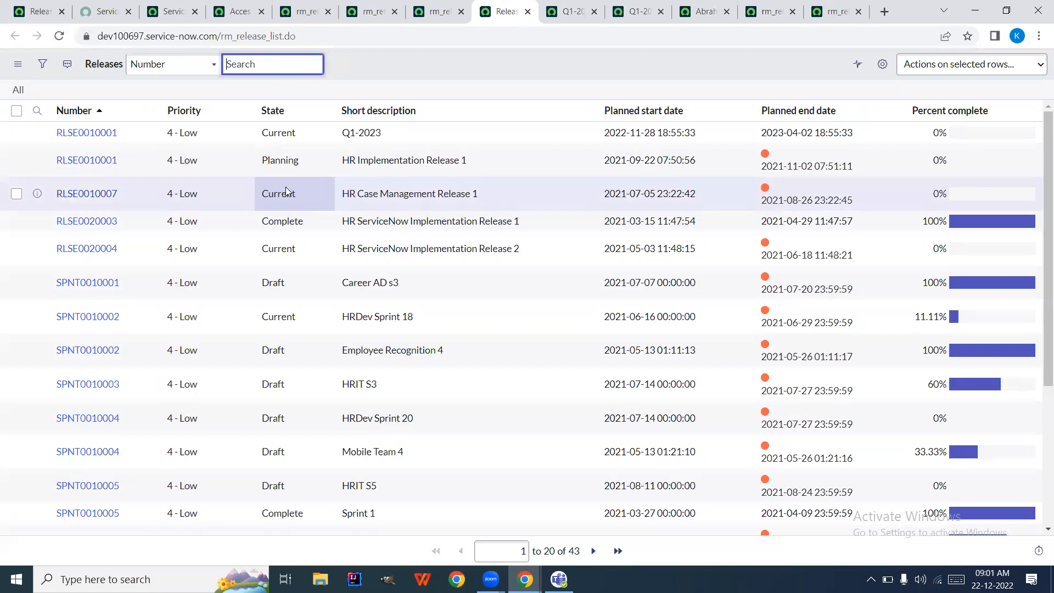
# - End the impersonation of the test user to return to the administrator's session
pyautogui.click(170, 8)
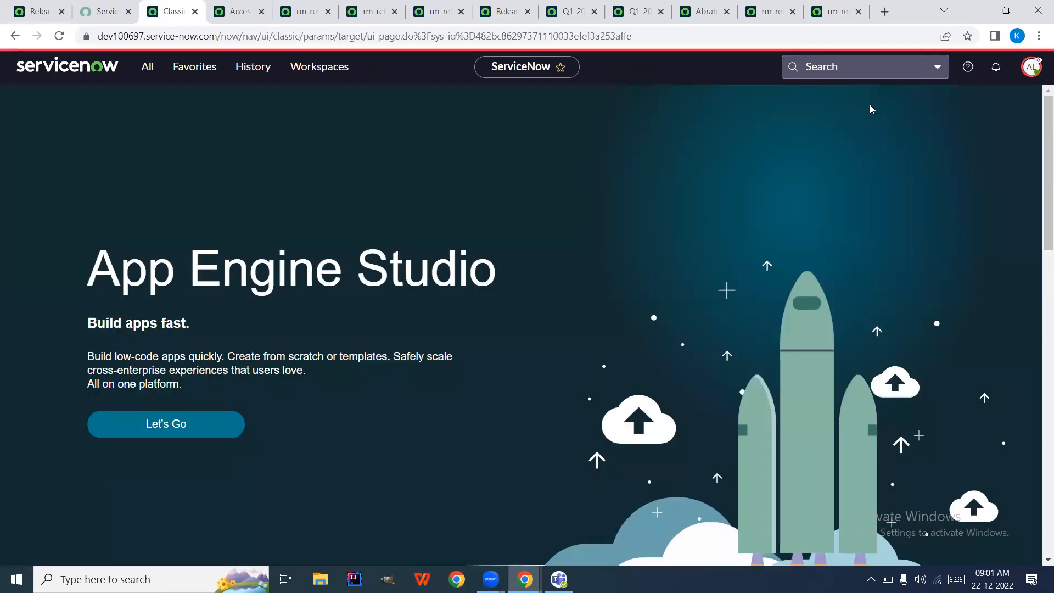
pyautogui.click(1029, 68)
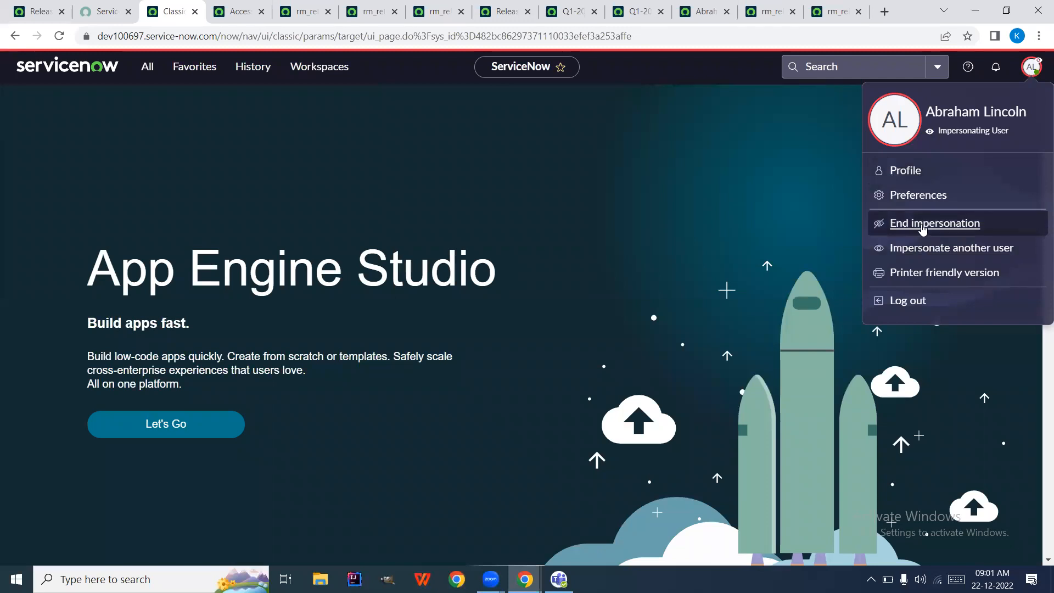
pyautogui.click(922, 229)
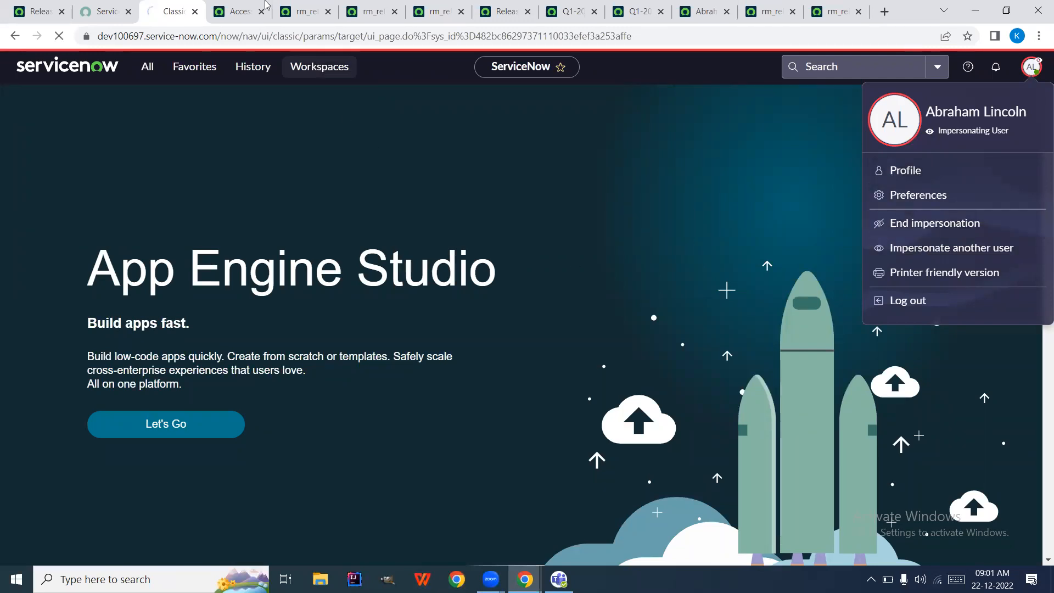
# - Try to edit the Active value of all listed rm_release write access controls at once
pyautogui.click(237, 7)
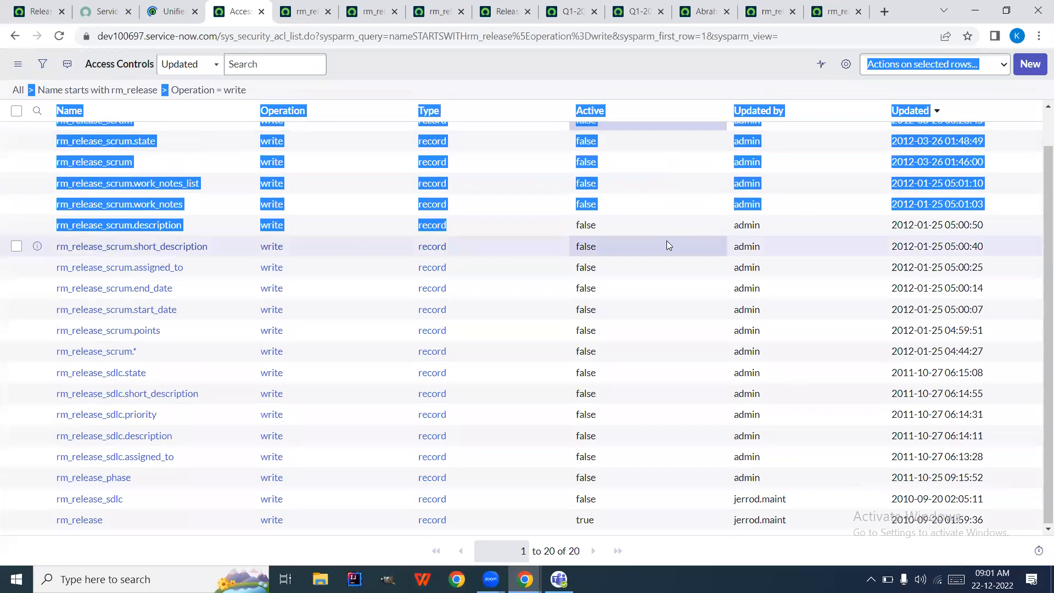
pyautogui.click(635, 165)
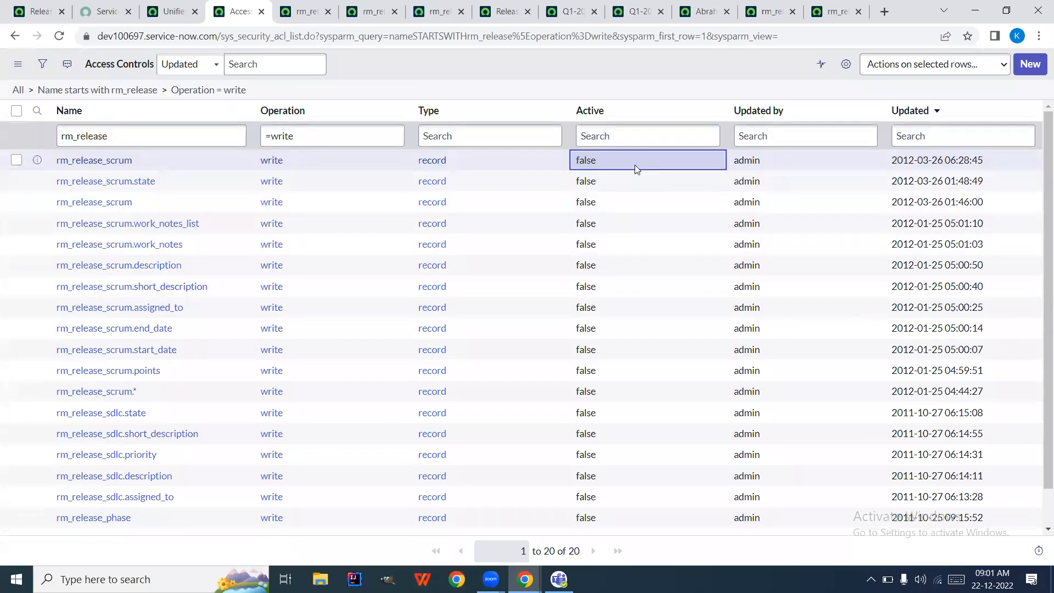
pyautogui.hotkey('shift', 'Down')
pyautogui.hotkey('shift', 'Down')
pyautogui.hotkey('shift', 'Down')
pyautogui.hotkey('shift', 'Down')
pyautogui.hotkey('shift', 'Down')
pyautogui.hotkey('shift', 'Down')
pyautogui.hotkey('shift', 'Down')
pyautogui.hotkey('shift', 'Down')
pyautogui.hotkey('shift', 'Down')
pyautogui.hotkey('shift', 'Down')
pyautogui.hotkey('shift', 'Down')
pyautogui.hotkey('shift', 'Down')
pyautogui.hotkey('shift', 'Down')
pyautogui.hotkey('shift', 'Down')
pyautogui.hotkey('shift', 'Down')
pyautogui.hotkey('shift', 'Down')
pyautogui.hotkey('shift', 'Down')
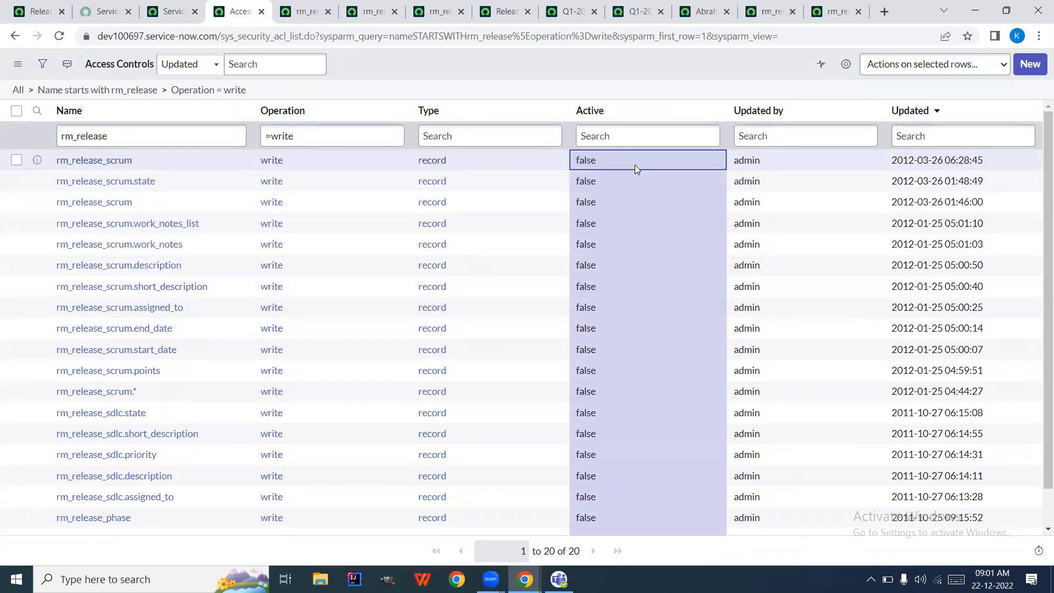
pyautogui.hotkey('shift', 'Down')
pyautogui.scroll(1, 632, 164)
pyautogui.doubleClick(629, 161)
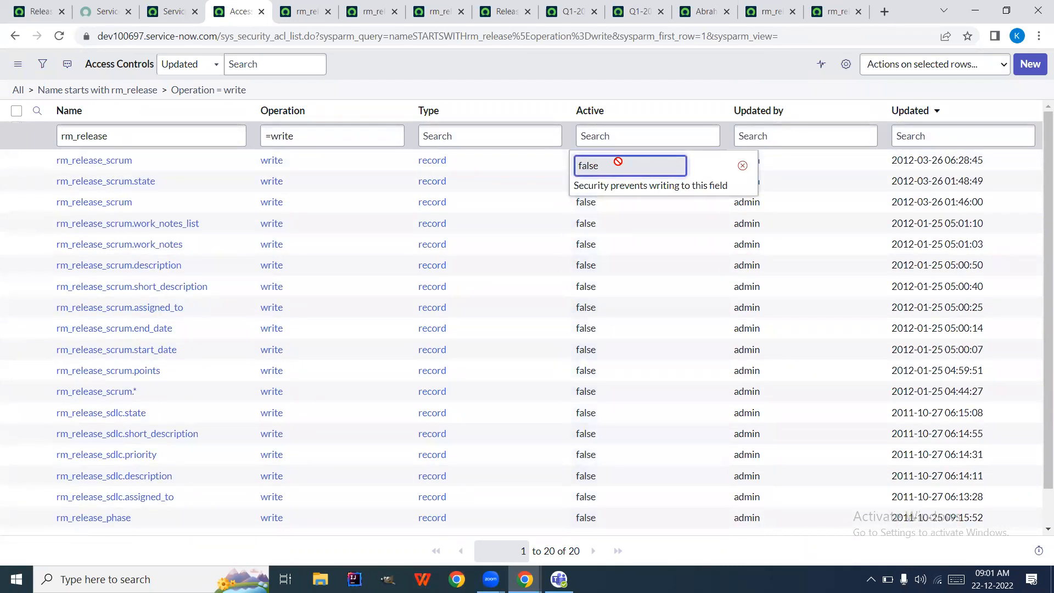
# - Elevate the administrator's session with the security_admin role
pyautogui.click(173, 11)
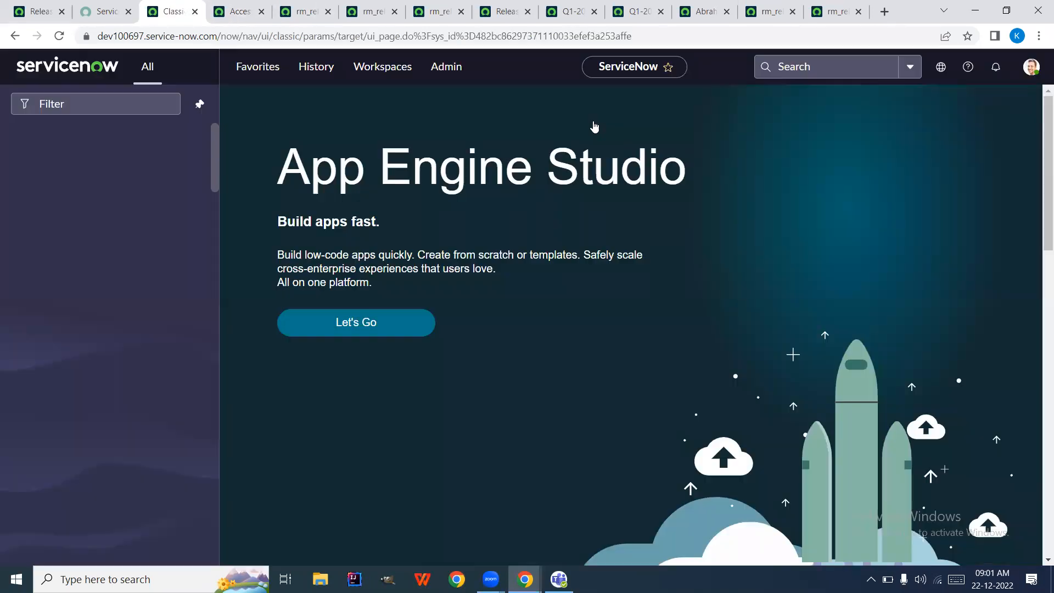
pyautogui.click(1032, 70)
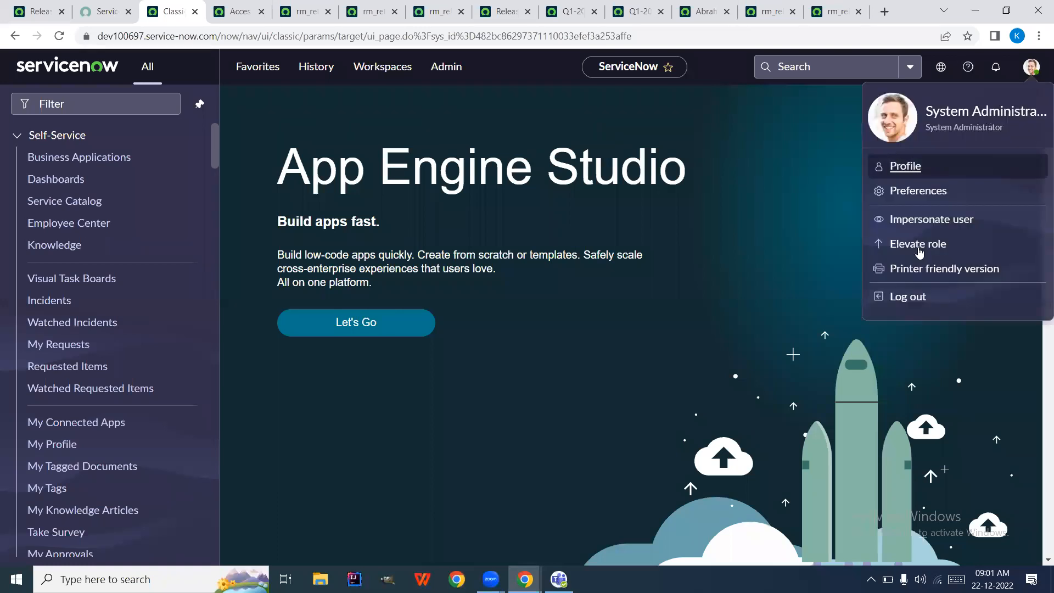
pyautogui.click(914, 244)
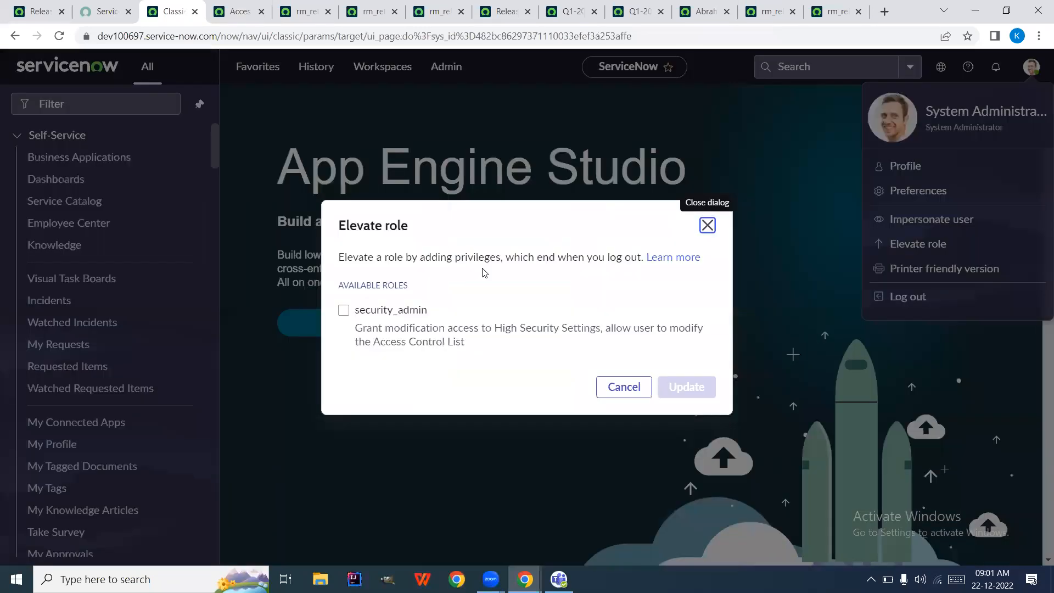
pyautogui.click(344, 310)
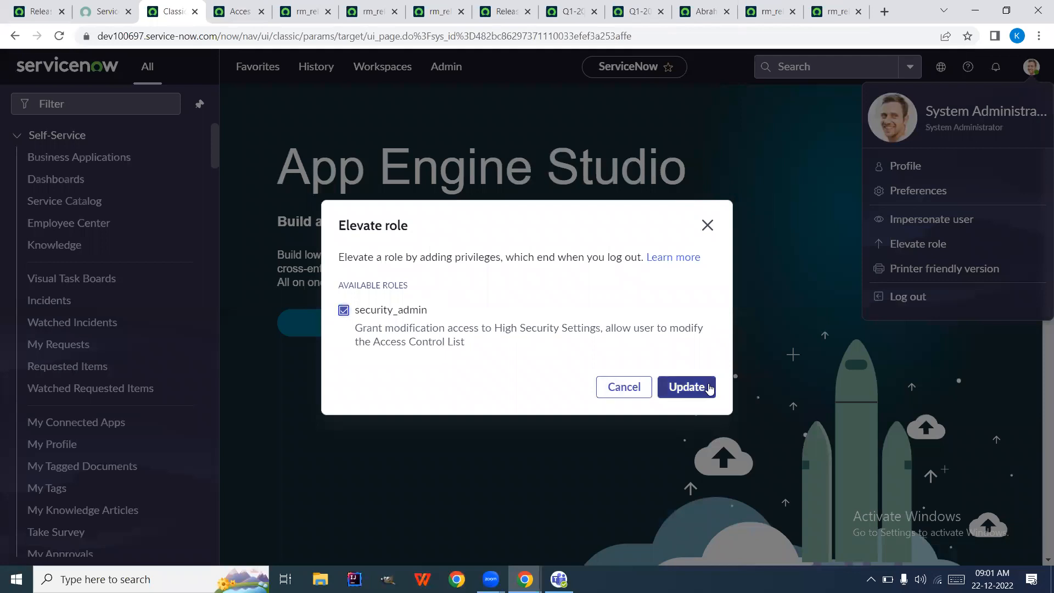
pyautogui.click(708, 387)
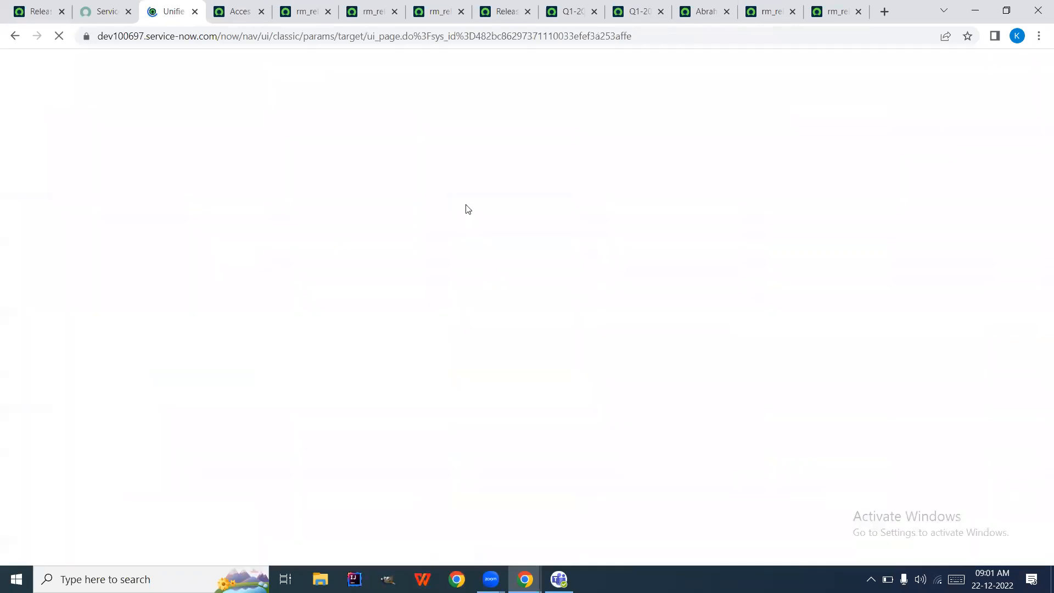
# - Dismiss the blocked cell edit and try to set Active to true for all listed rm_release write rules
pyautogui.click(238, 10)
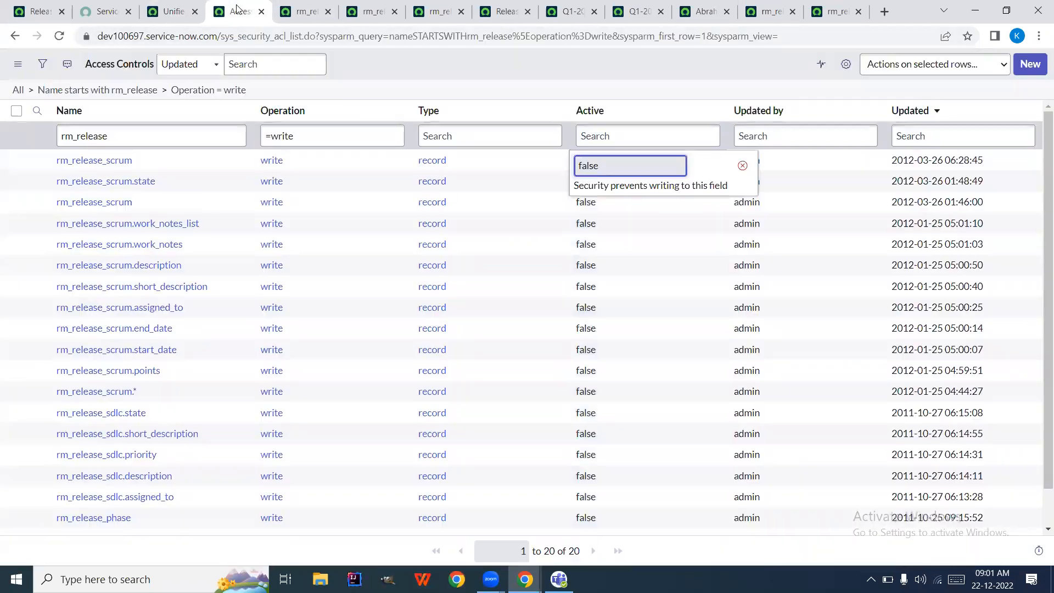
pyautogui.doubleClick(643, 170)
pyautogui.click(743, 165)
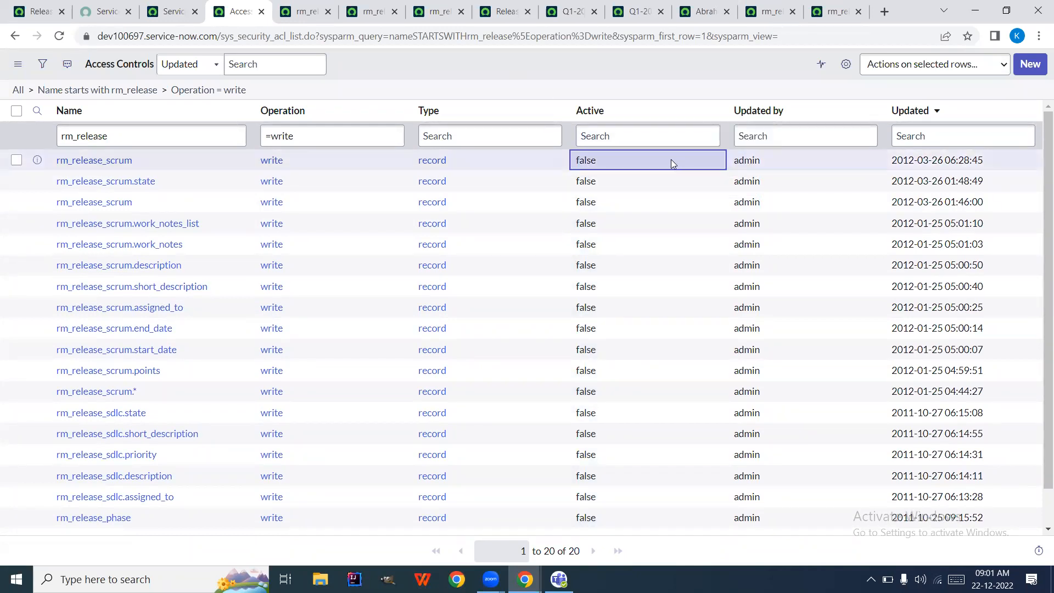
pyautogui.hotkey('shift', 'Down')
pyautogui.hotkey('shift', 'Down')
pyautogui.hotkey('shift', 'Down')
pyautogui.hotkey('shift', 'Down')
pyautogui.hotkey('shift', 'Down')
pyautogui.hotkey('shift', 'Down')
pyautogui.hotkey('shift', 'Down')
pyautogui.hotkey('shift', 'Down')
pyautogui.hotkey('shift', 'Down')
pyautogui.hotkey('shift', 'Down')
pyautogui.hotkey('shift', 'Down')
pyautogui.hotkey('shift', 'Down')
pyautogui.hotkey('shift', 'Down')
pyautogui.hotkey('shift', 'Down')
pyautogui.hotkey('shift', 'Down')
pyautogui.hotkey('shift', 'Down')
pyautogui.hotkey('shift', 'Down')
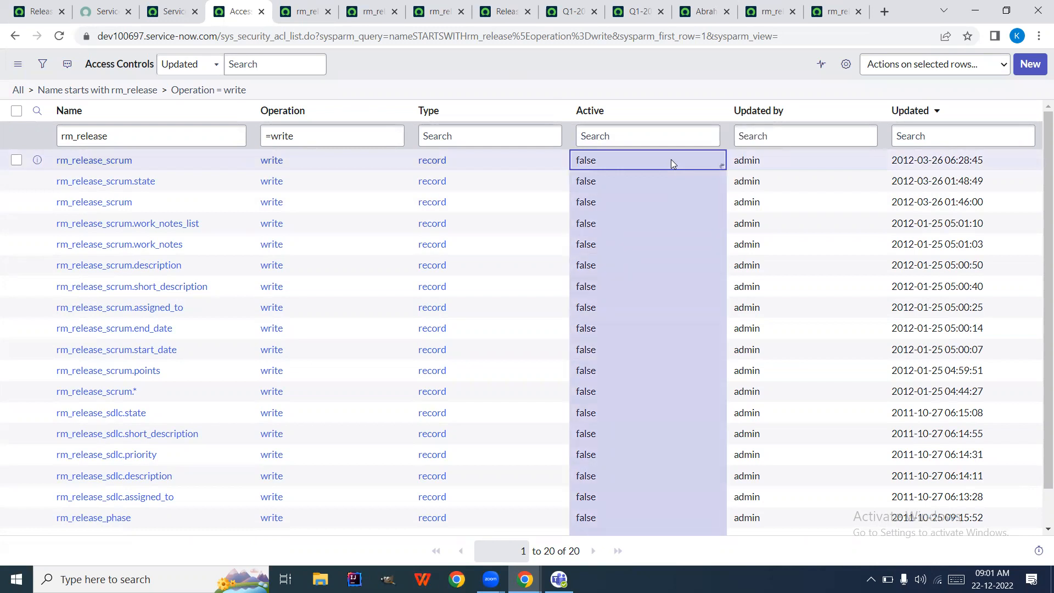
pyautogui.press('Return')
pyautogui.click(611, 165)
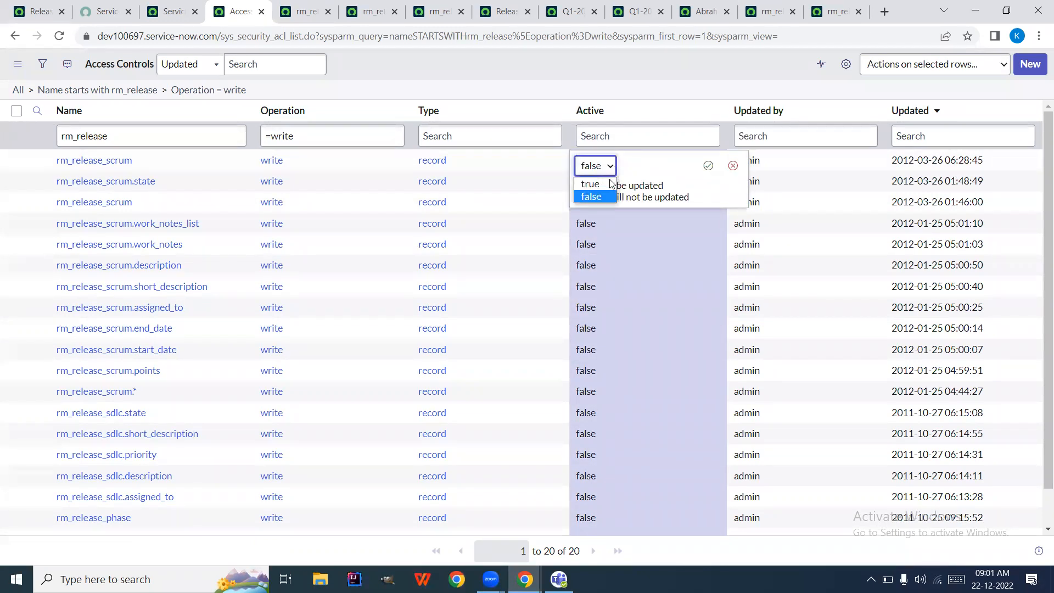
pyautogui.click(604, 195)
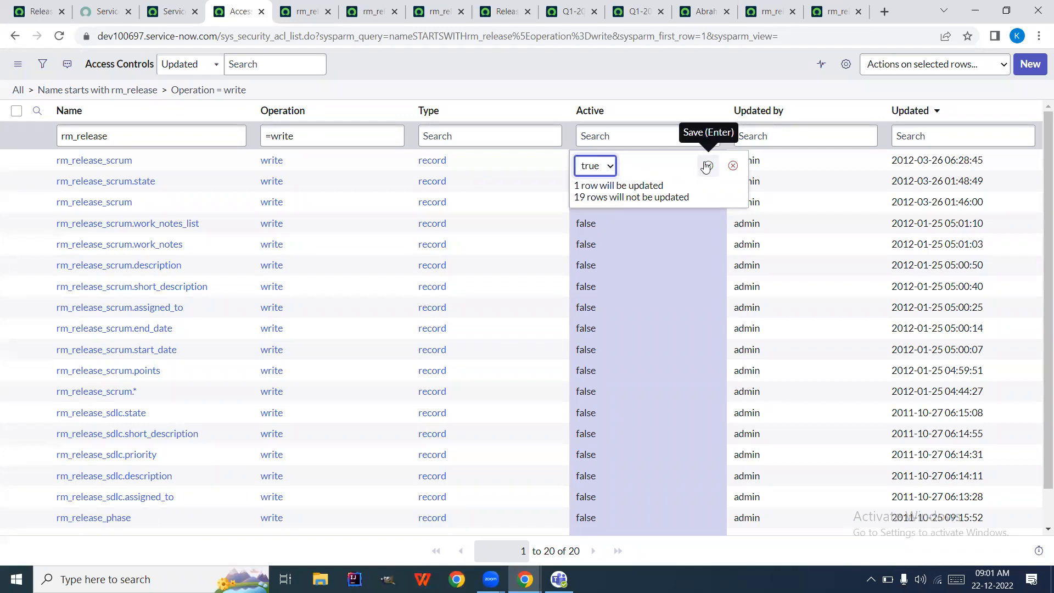
pyautogui.click(706, 166)
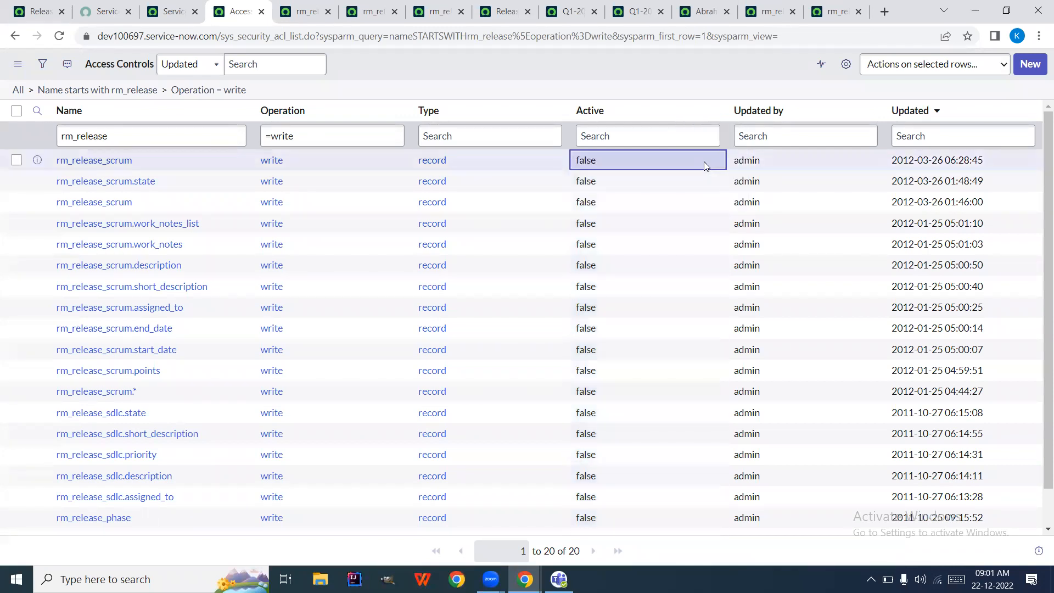
# - Retry a bulk edit of the Active values from the first rm_release_scrum rule downward, then cancel the cell edit
pyautogui.scroll(-1, 656, 237)
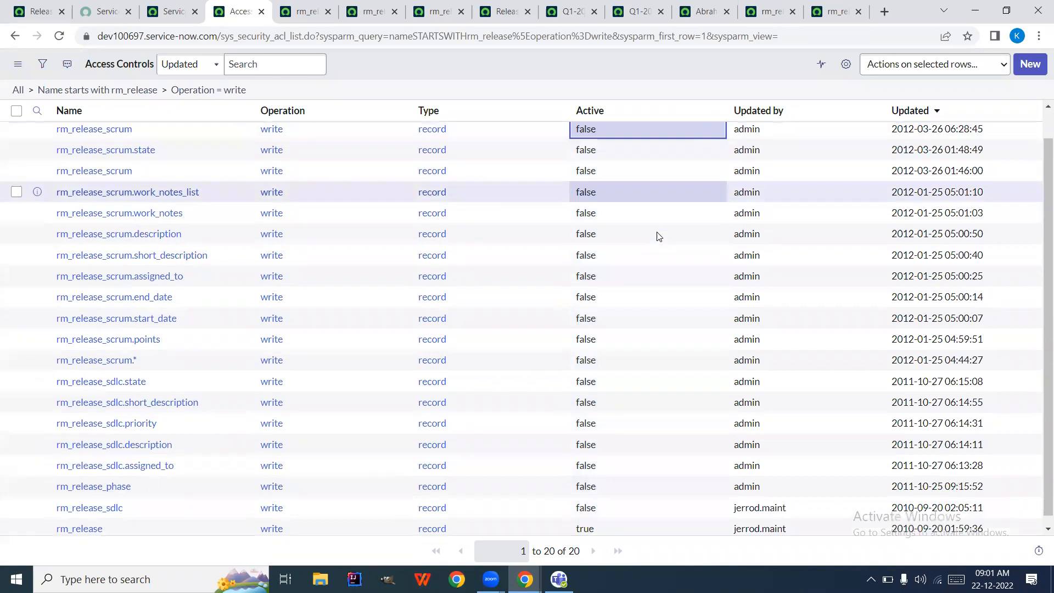
pyautogui.scroll(1, 658, 236)
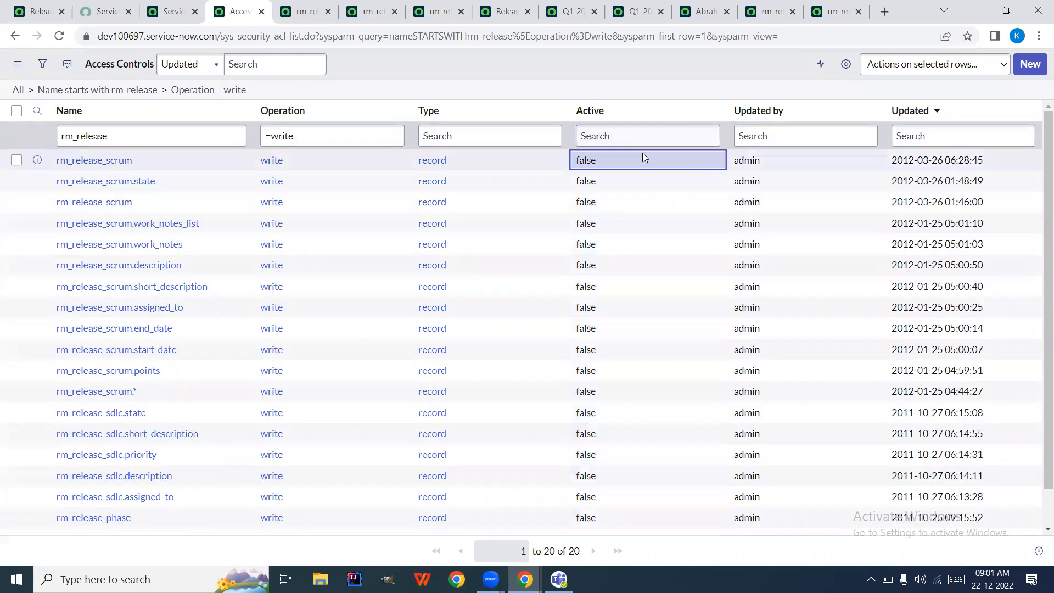
pyautogui.hotkey('shift', 'Down')
pyautogui.hotkey('shift', 'Down')
pyautogui.hotkey('shift', 'Down')
pyautogui.hotkey('shift', 'Down')
pyautogui.hotkey('shift', 'Down')
pyautogui.hotkey('shift', 'Down')
pyautogui.hotkey('shift', 'Down')
pyautogui.hotkey('shift', 'Down')
pyautogui.hotkey('shift', 'Down')
pyautogui.hotkey('shift', 'Down')
pyautogui.hotkey('shift', 'Down')
pyautogui.hotkey('shift', 'Down')
pyautogui.hotkey('shift', 'Down')
pyautogui.hotkey('shift', 'Down')
pyautogui.hotkey('shift', 'Down')
pyautogui.hotkey('shift', 'Down')
pyautogui.hotkey('shift', 'Down')
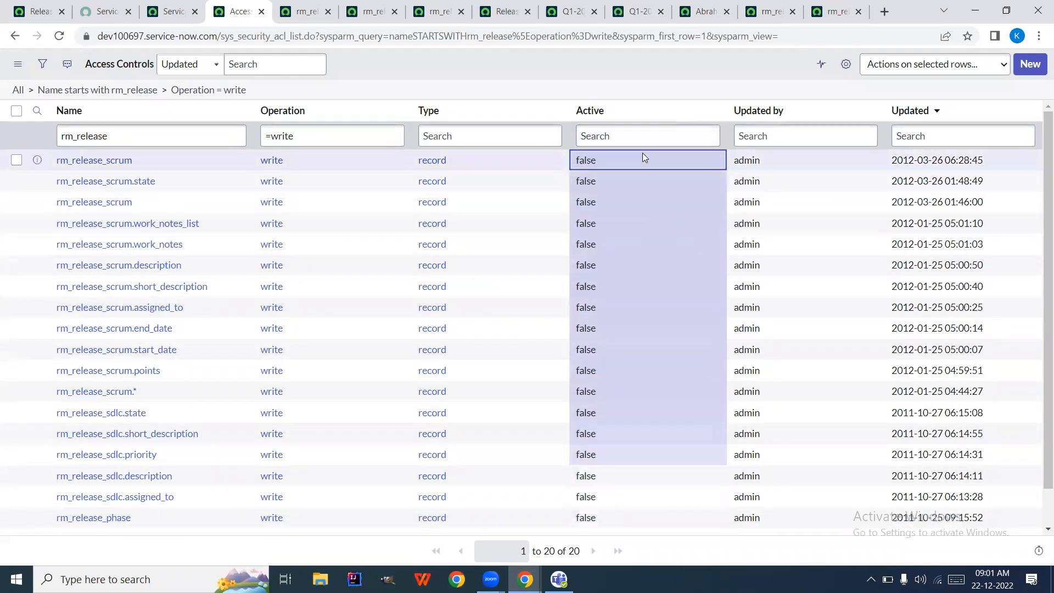
pyautogui.doubleClick(643, 158)
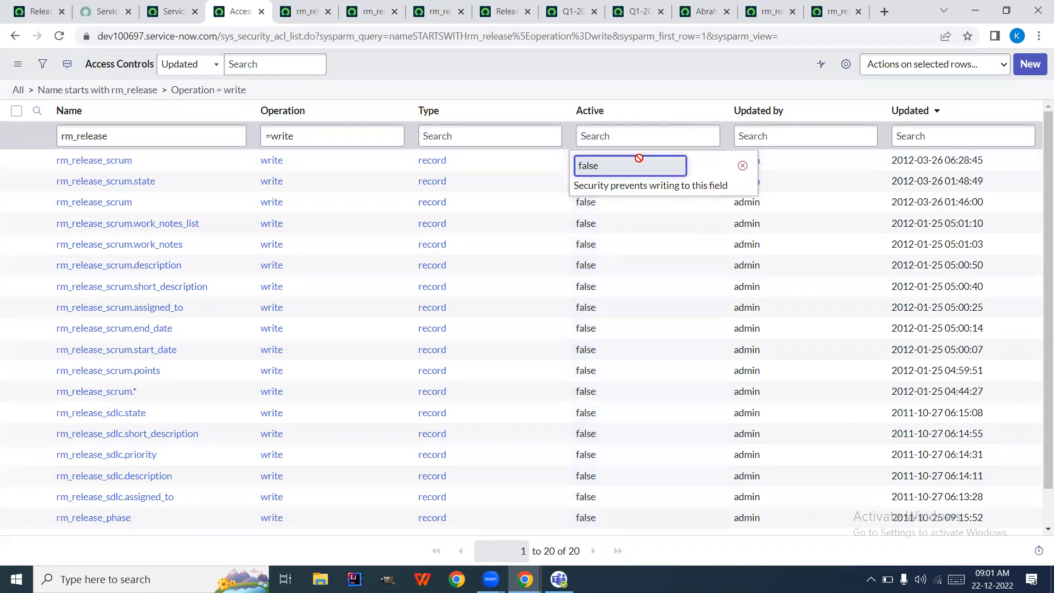
pyautogui.click(744, 164)
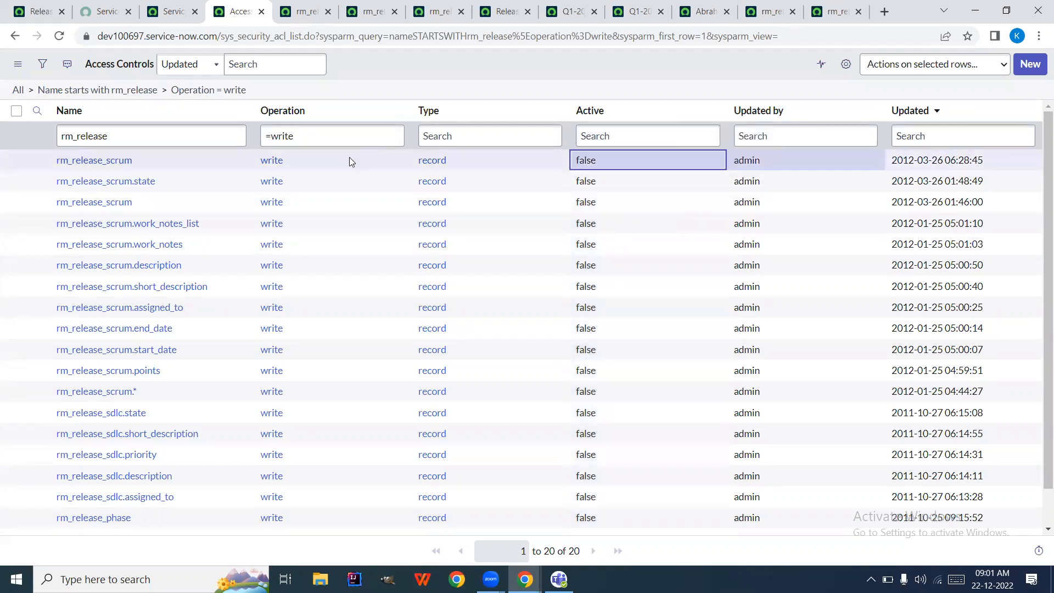
# - Reload the access control list and set Active to true for the rm_release_sdlc.assigned_to write rule
pyautogui.click(59, 37)
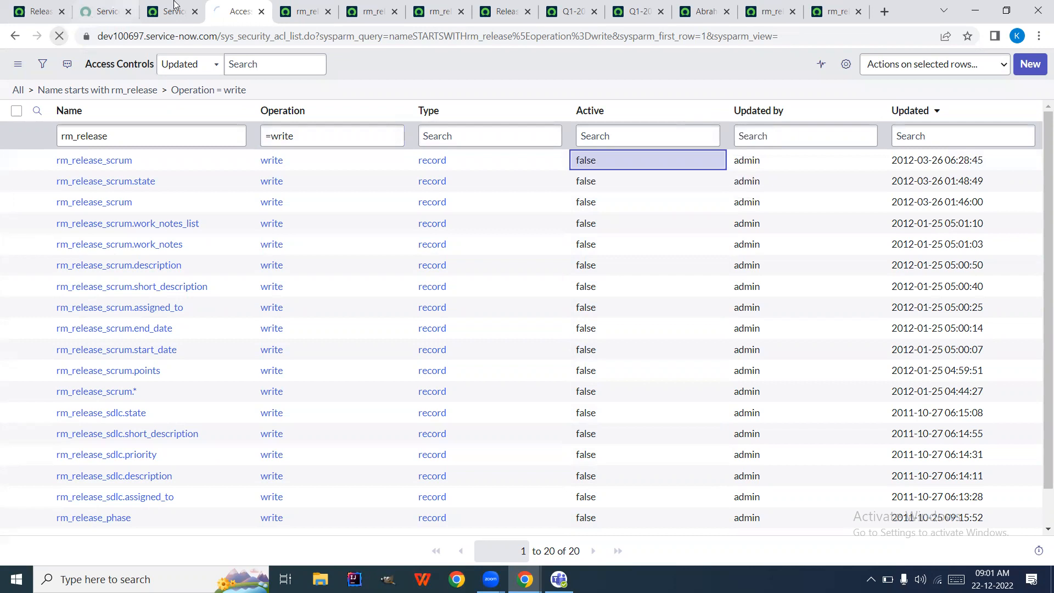
pyautogui.click(623, 153)
pyautogui.doubleClick(622, 157)
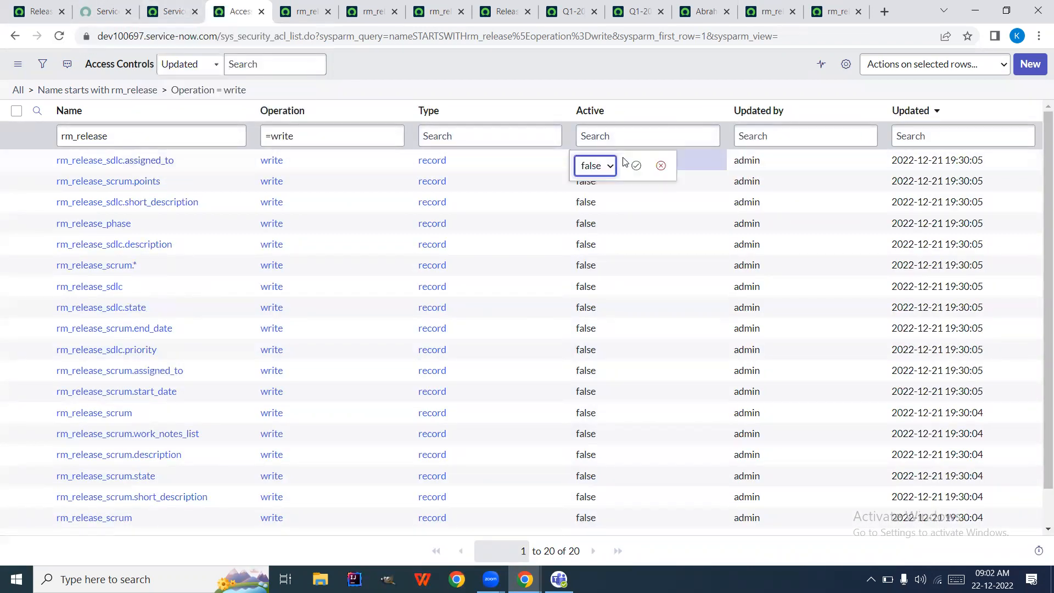
pyautogui.click(602, 167)
pyautogui.click(601, 178)
pyautogui.click(636, 166)
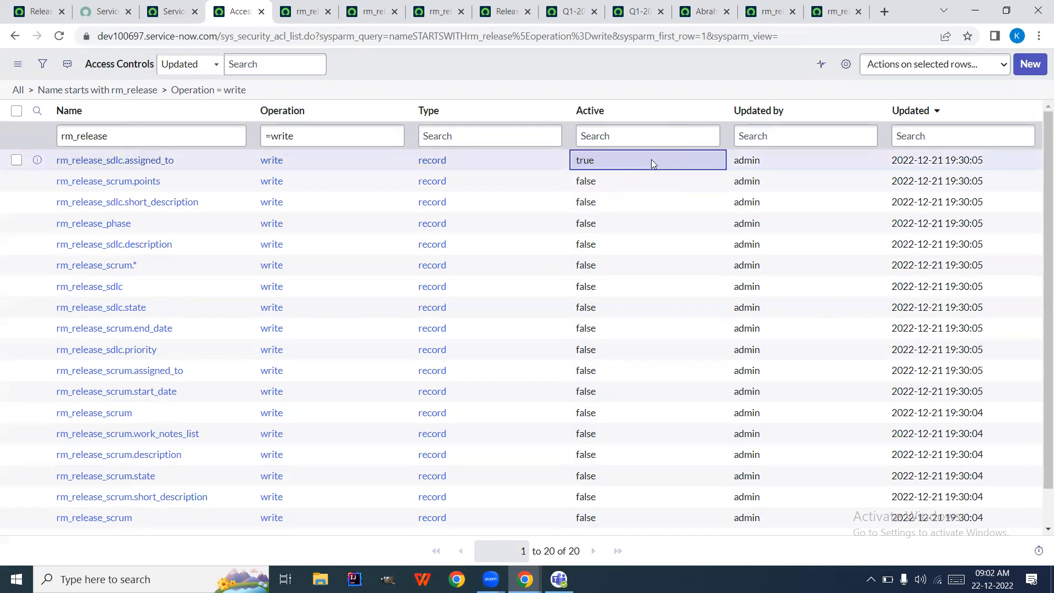
# - Set Active to true for all listed rm_release write rules in one bulk edit
pyautogui.hotkey('shift', 'Down')
pyautogui.hotkey('shift', 'Down')
pyautogui.hotkey('shift', 'Down')
pyautogui.hotkey('shift', 'Down')
pyautogui.hotkey('shift', 'Down')
pyautogui.hotkey('shift', 'Down')
pyautogui.hotkey('shift', 'Down')
pyautogui.hotkey('shift', 'Down')
pyautogui.hotkey('shift', 'Down')
pyautogui.hotkey('shift', 'Down')
pyautogui.hotkey('shift', 'Down')
pyautogui.hotkey('shift', 'Down')
pyautogui.hotkey('shift', 'Down')
pyautogui.hotkey('shift', 'Down')
pyautogui.hotkey('shift', 'Down')
pyautogui.hotkey('shift', 'Down')
pyautogui.hotkey('shift', 'Down')
pyautogui.hotkey('shift', 'Down')
pyautogui.hotkey('shift', 'Down')
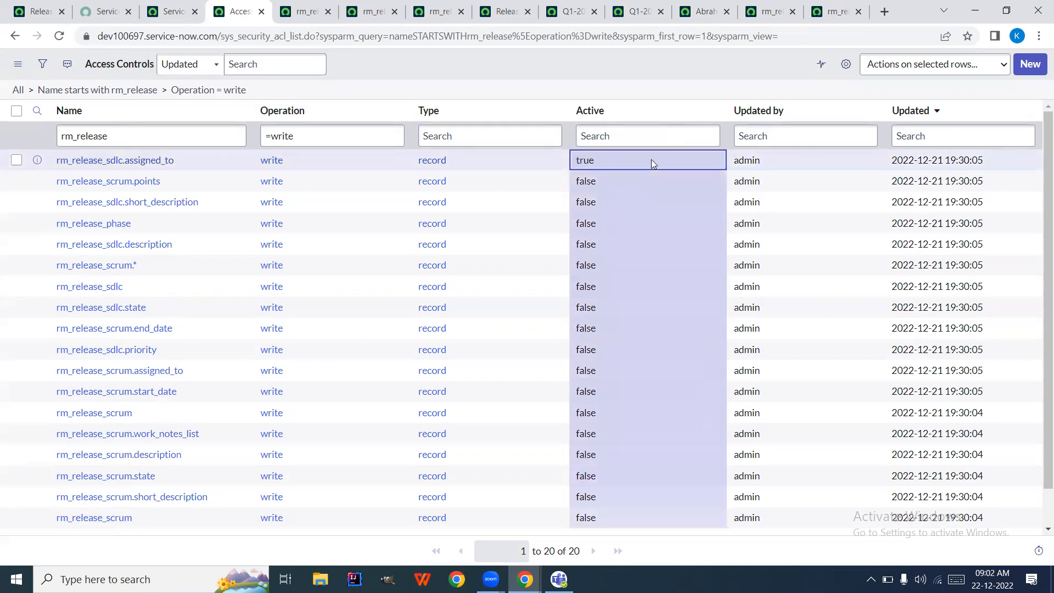
pyautogui.moveTo(659, 201); pyautogui.dragTo(675, 300)
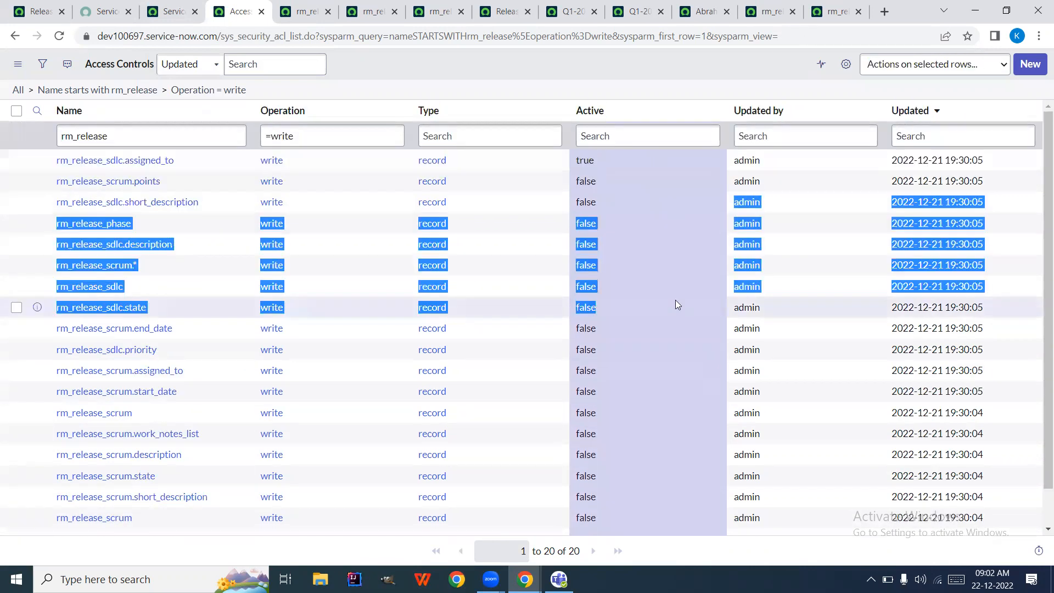
pyautogui.click(648, 161)
pyautogui.doubleClick(669, 159)
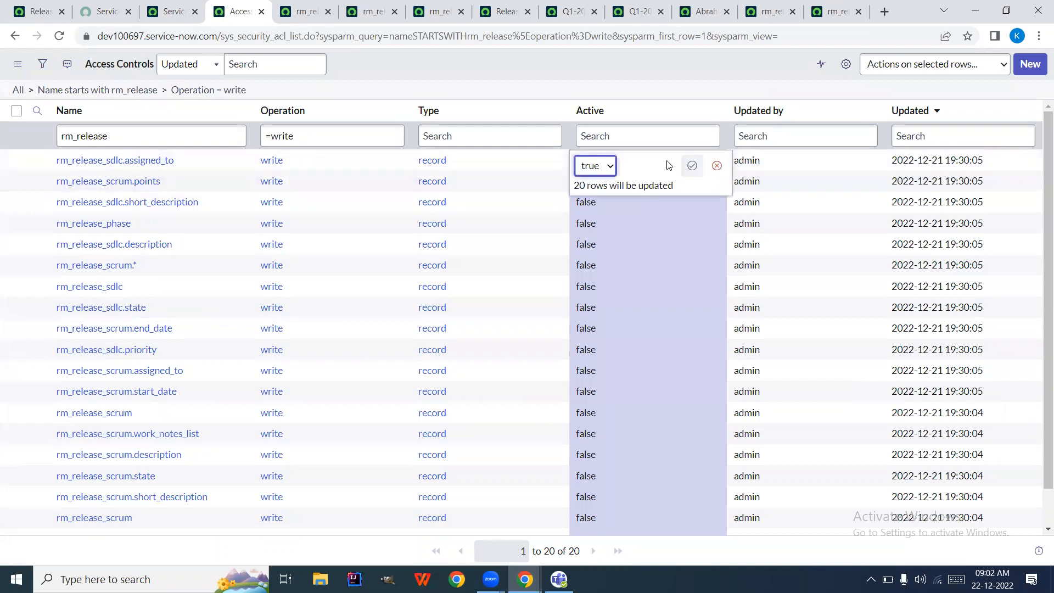
pyautogui.click(693, 166)
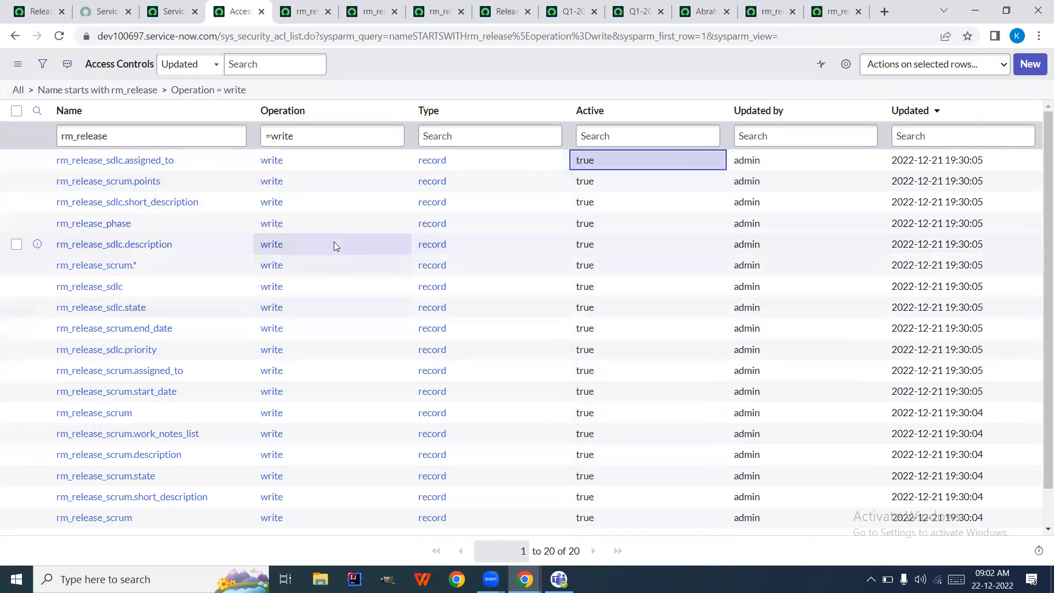
# - Filter the rm_release access controls to the create operation
pyautogui.doubleClick(299, 137)
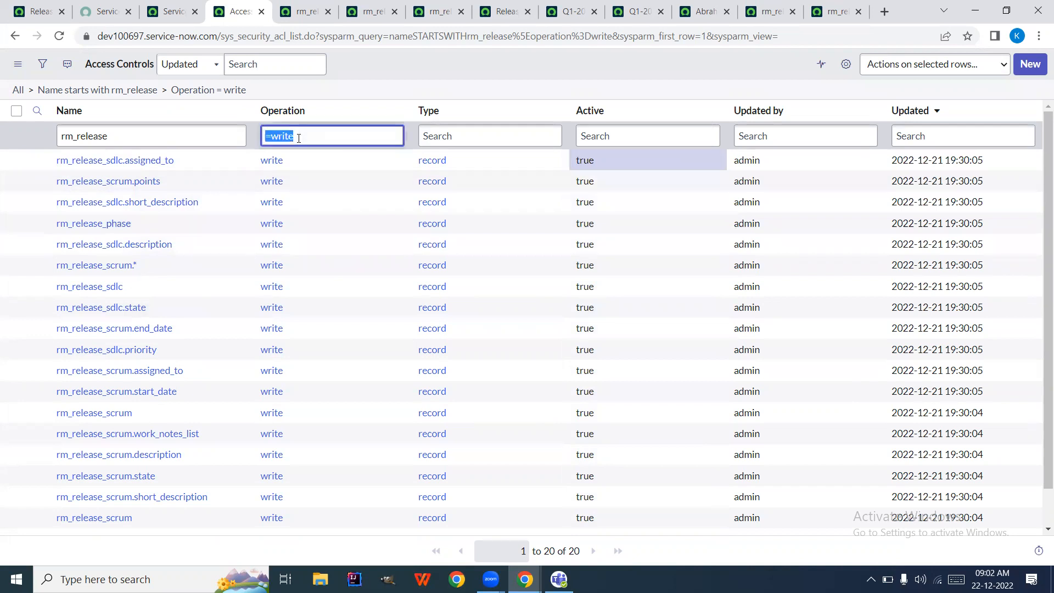
pyautogui.click(298, 138)
pyautogui.doubleClick(299, 138)
pyautogui.write('c')
pyautogui.press('Return')
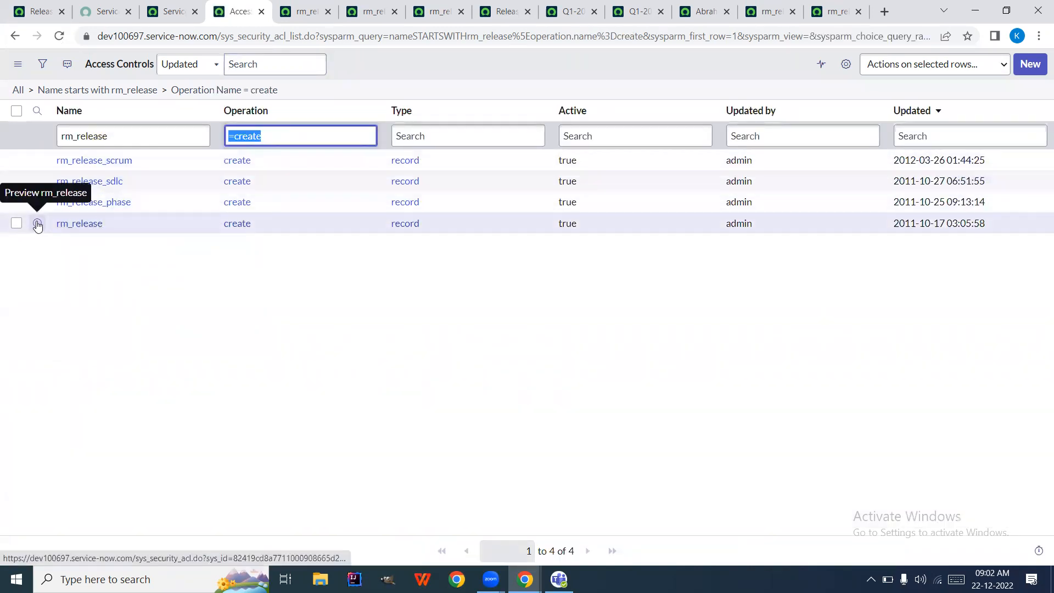
# - Open the rm_release create rule in a new browser tab and check which role it requires
pyautogui.rightClick(37, 223)
pyautogui.click(82, 231)
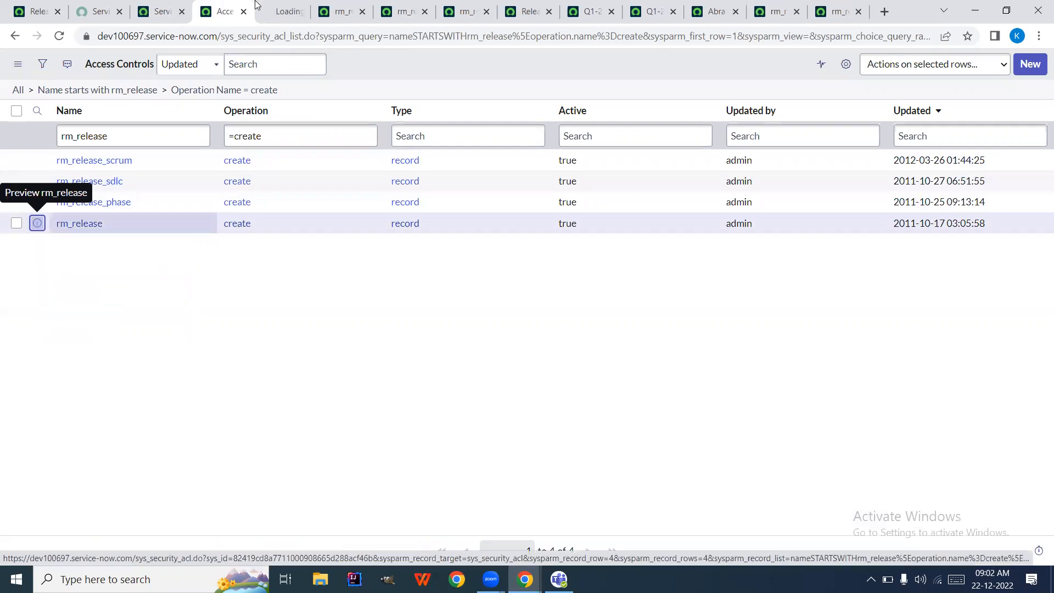
pyautogui.click(283, 11)
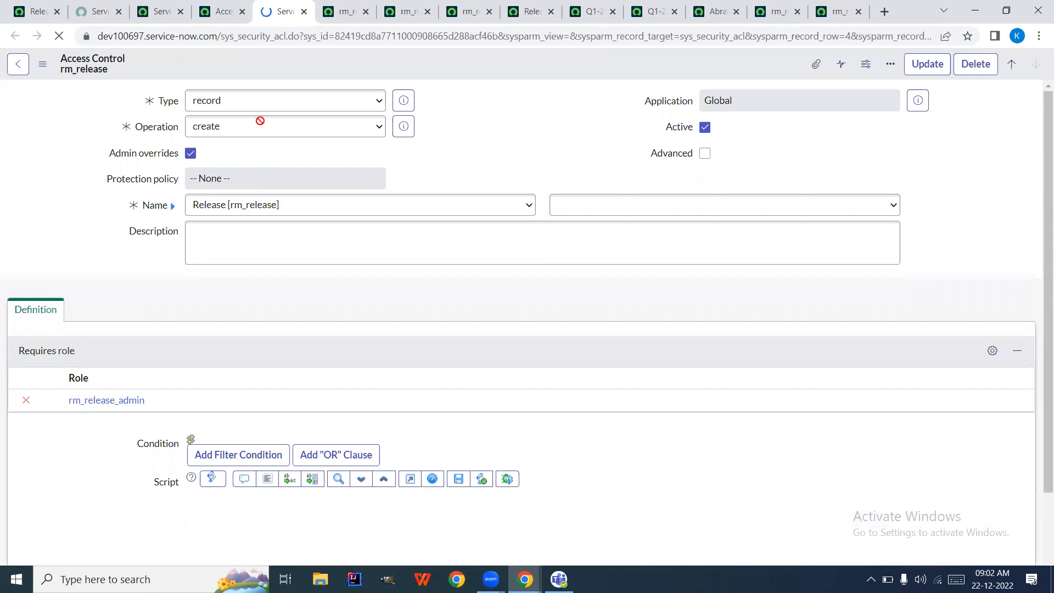
# - Return to the access control list and filter the rm_release rules to the delete operation
pyautogui.click(231, 15)
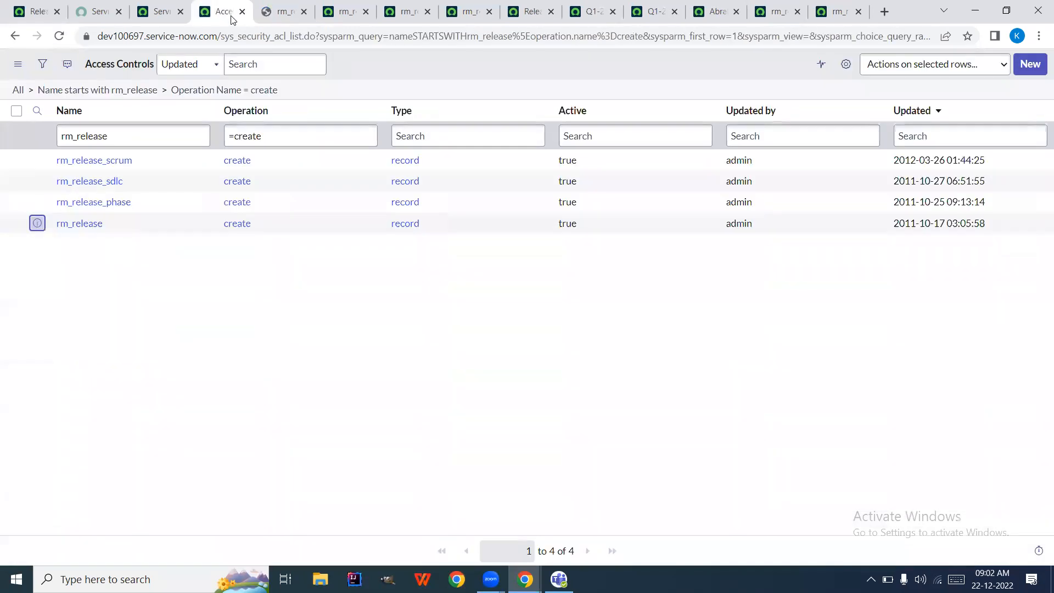
pyautogui.doubleClick(278, 128)
pyautogui.write('d')
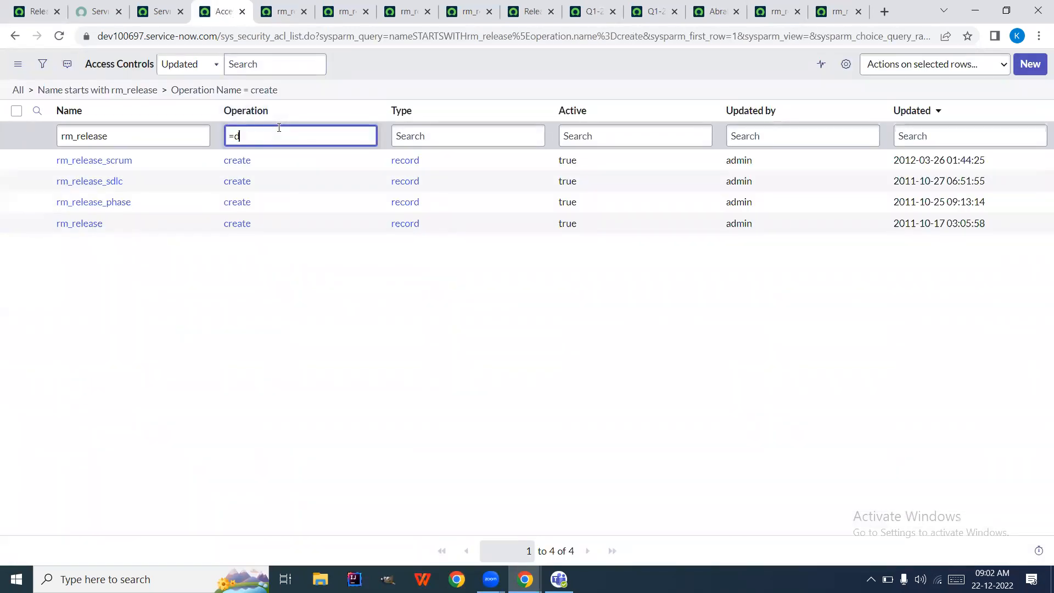
pyautogui.write('elete')
pyautogui.press('Return')
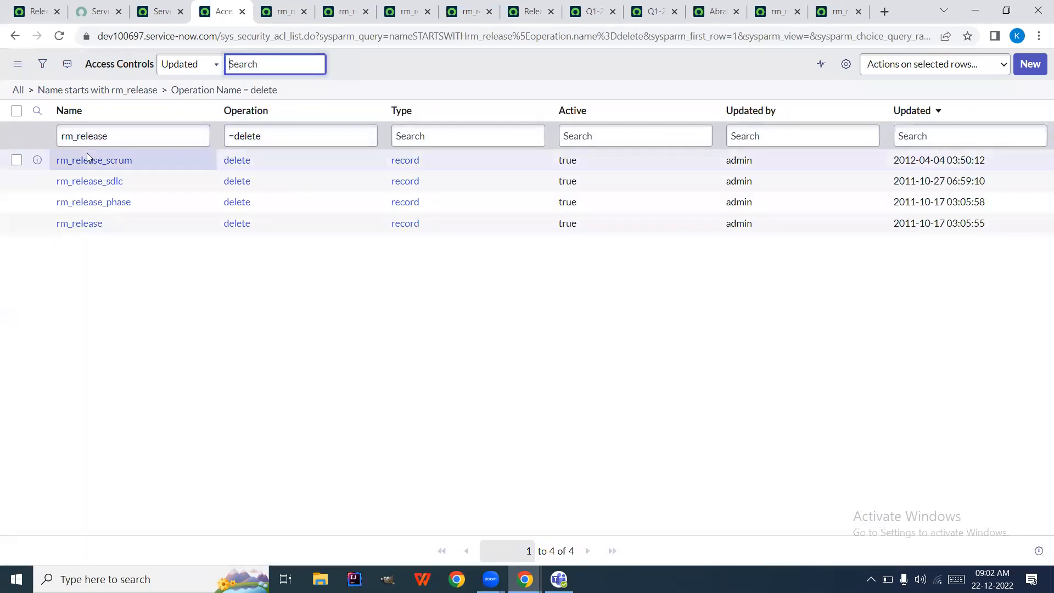
# - Open the rm_release delete rule in a new browser tab and check which role it requires
pyautogui.rightClick(41, 223)
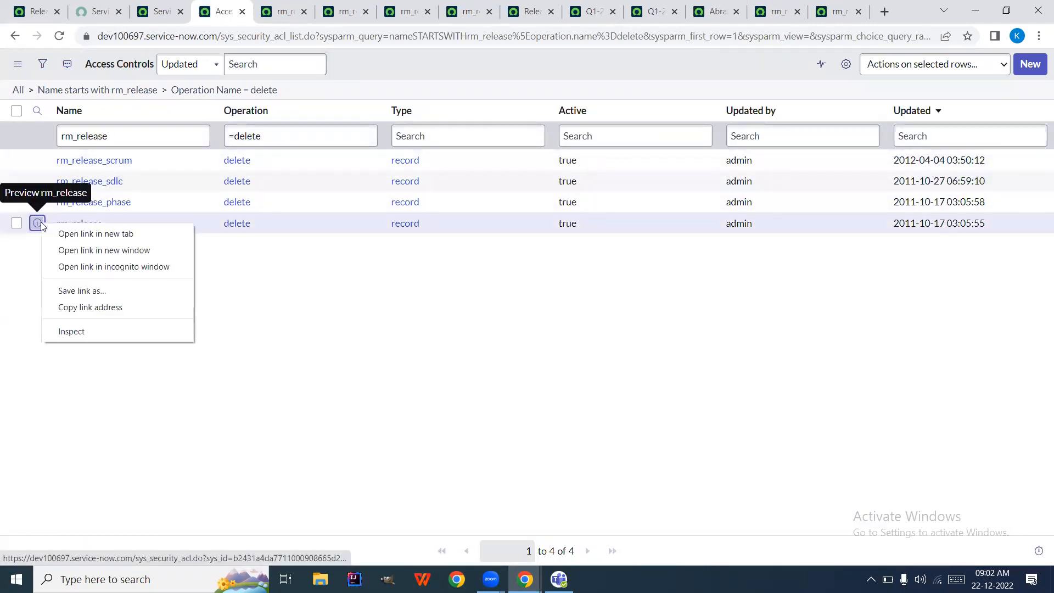
pyautogui.click(94, 234)
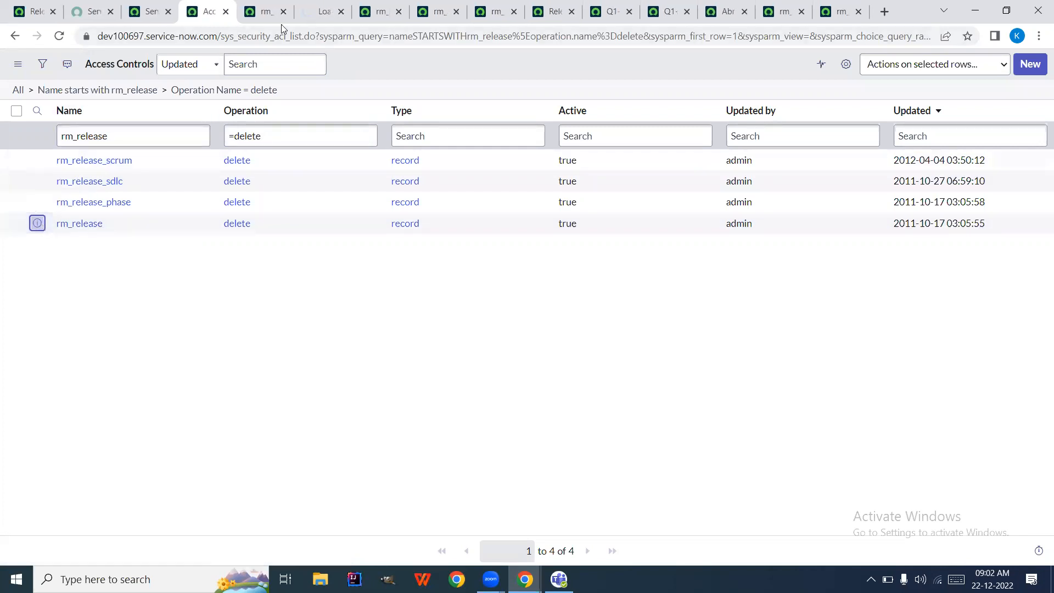
pyautogui.click(323, 11)
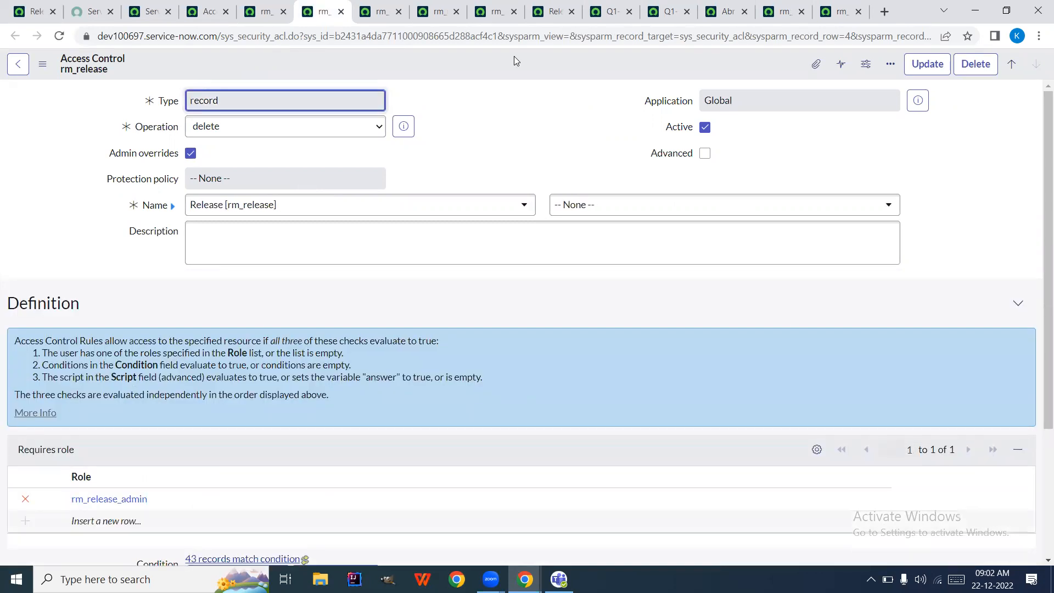
# - Look over the Q1-2023 scrum release and the releases list, and recheck the role required by the rm_release create rule
pyautogui.click(611, 6)
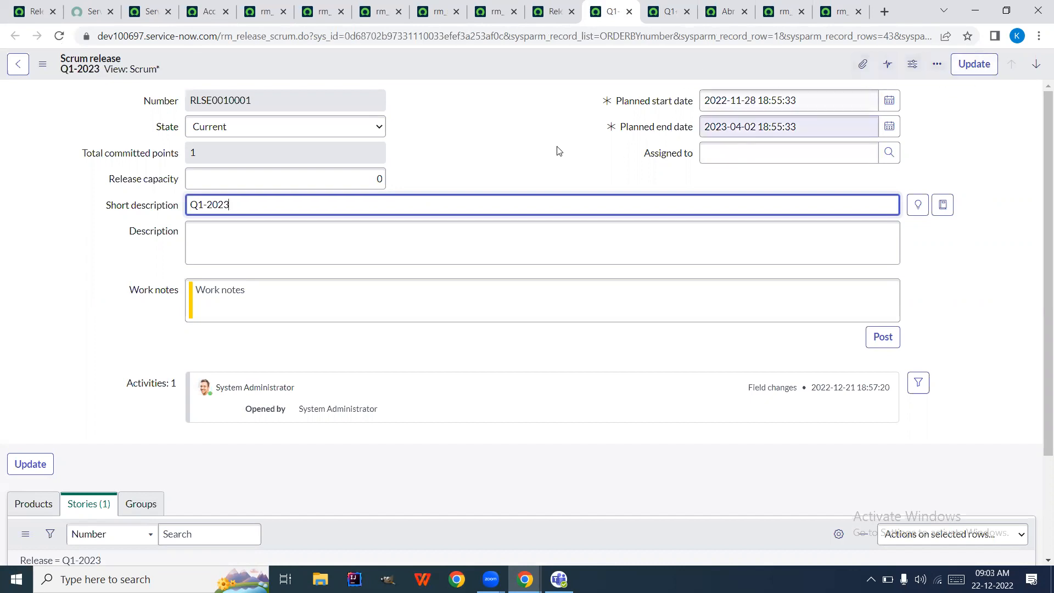
pyautogui.click(566, 12)
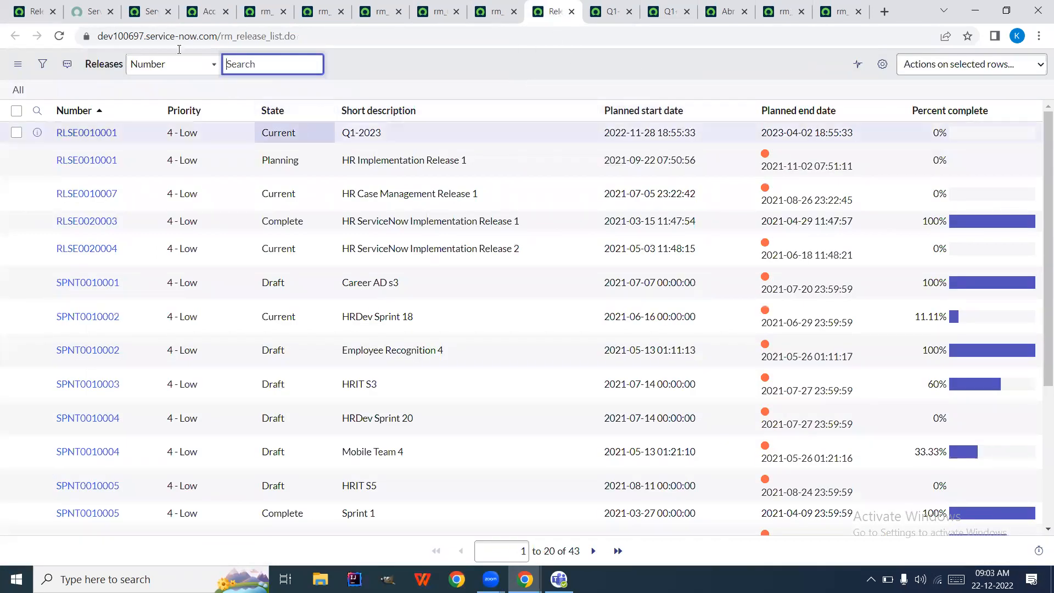
pyautogui.click(148, 12)
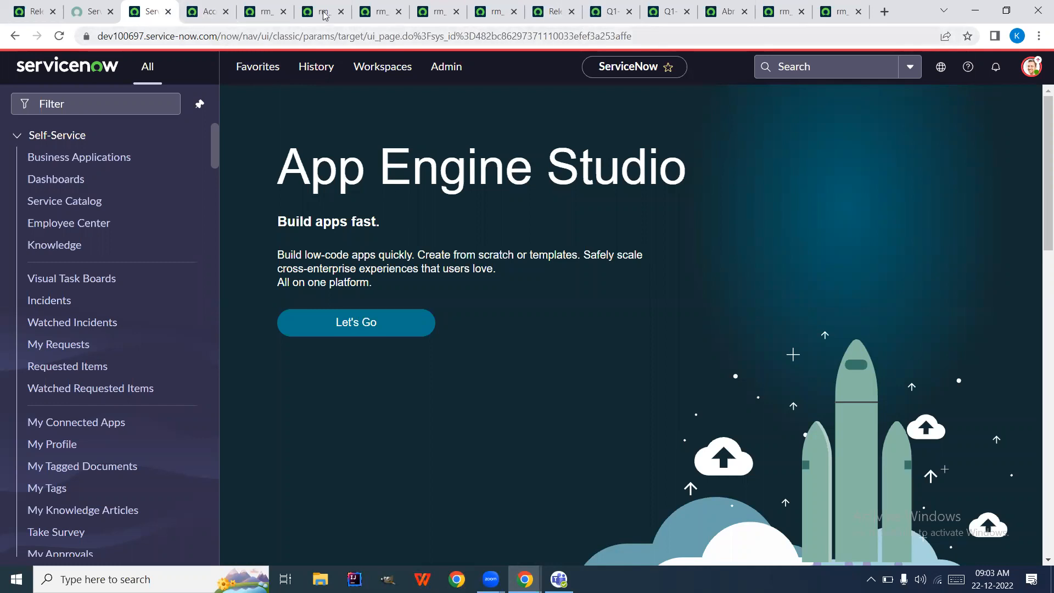
pyautogui.click(264, 13)
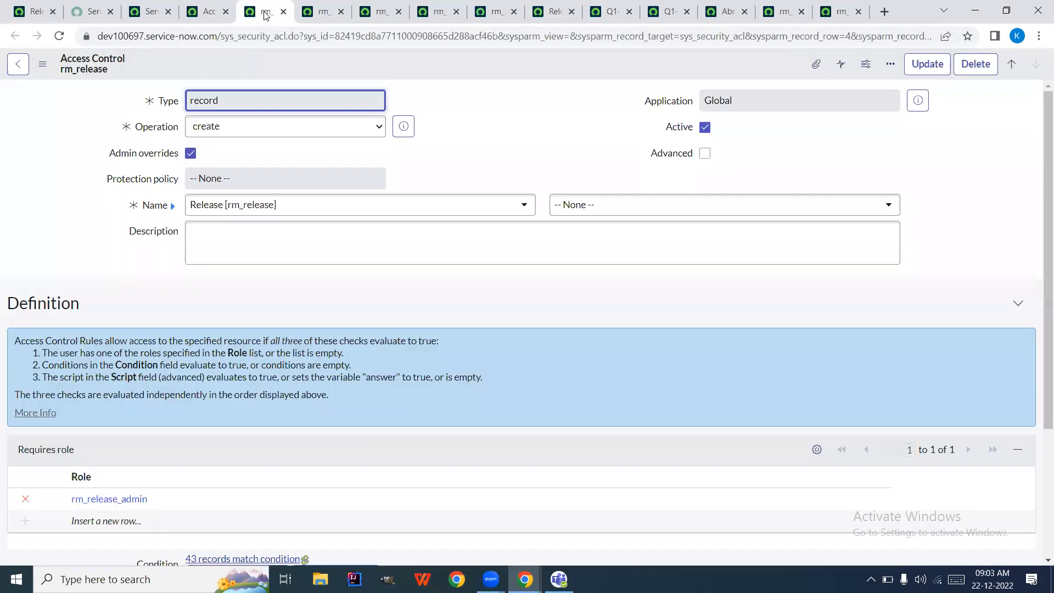
# - Add the rm_release_admin role to the test user's roles list and save it
pyautogui.click(738, 8)
pyautogui.scroll(-3, 927, 409)
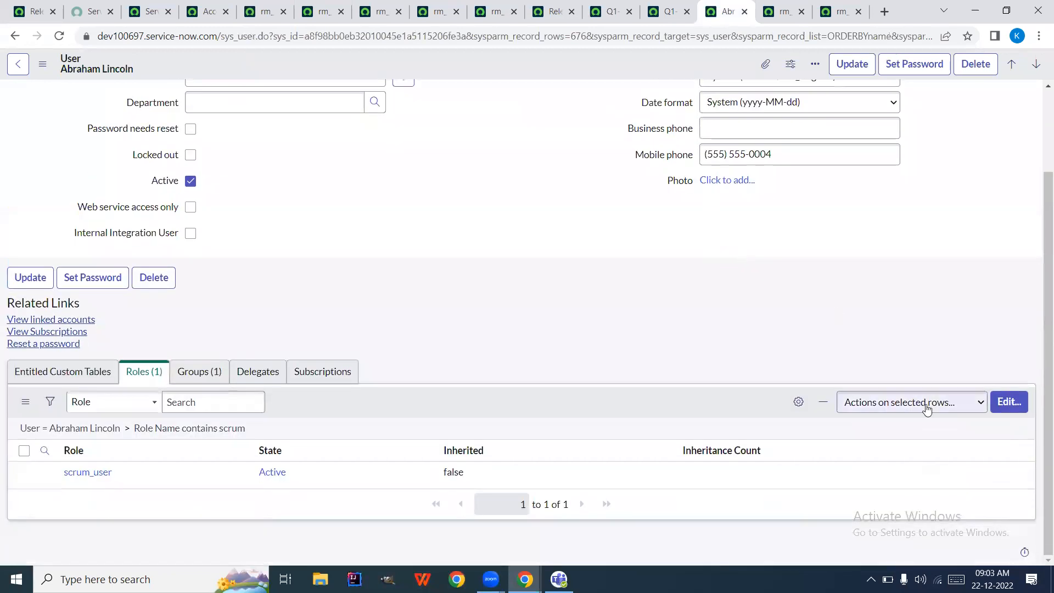
pyautogui.click(1012, 402)
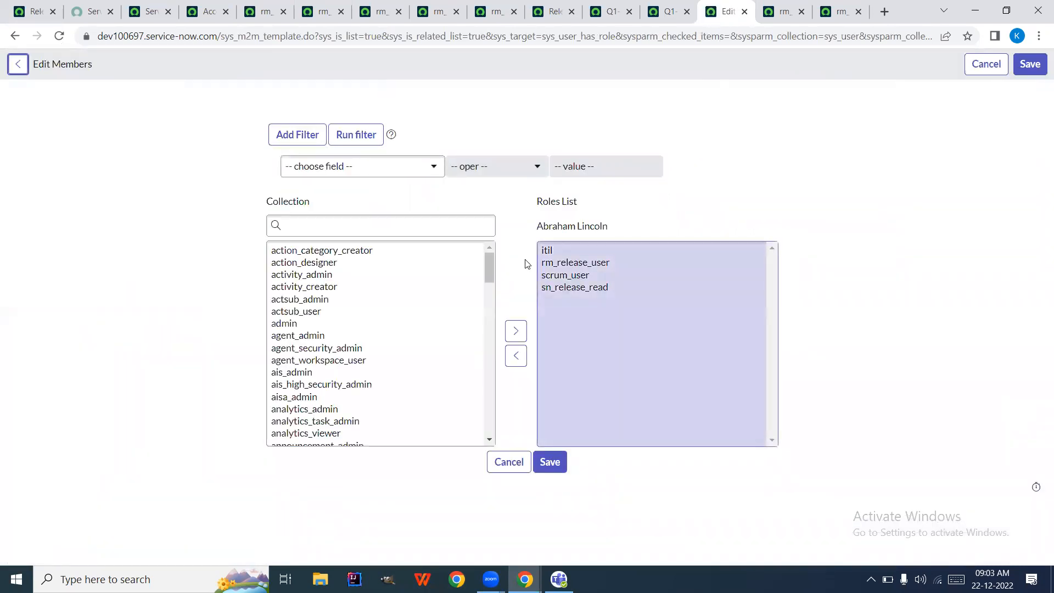
pyautogui.click(439, 229)
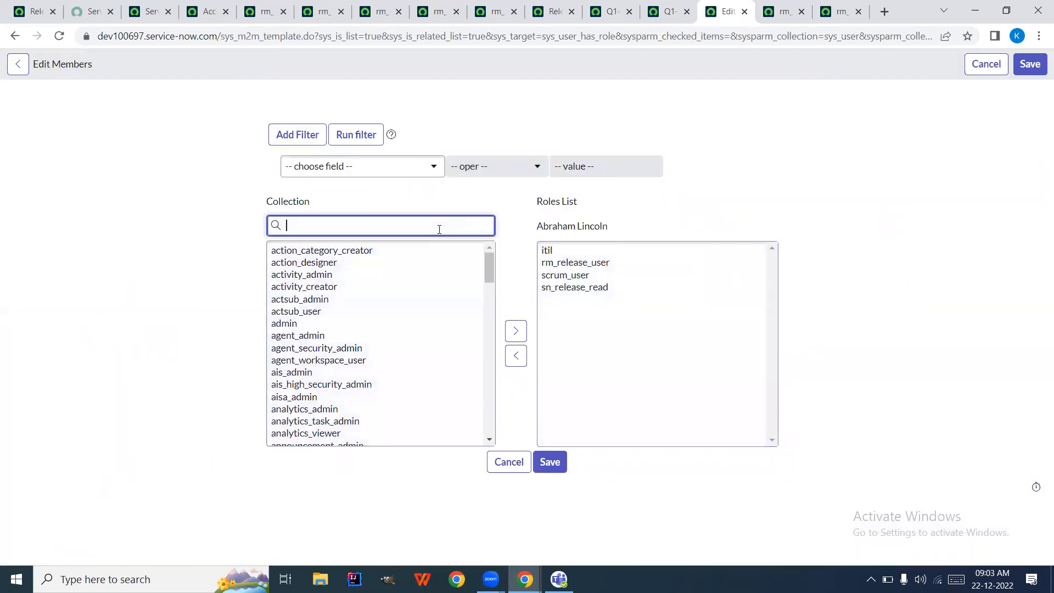
pyautogui.write('rm_rel')
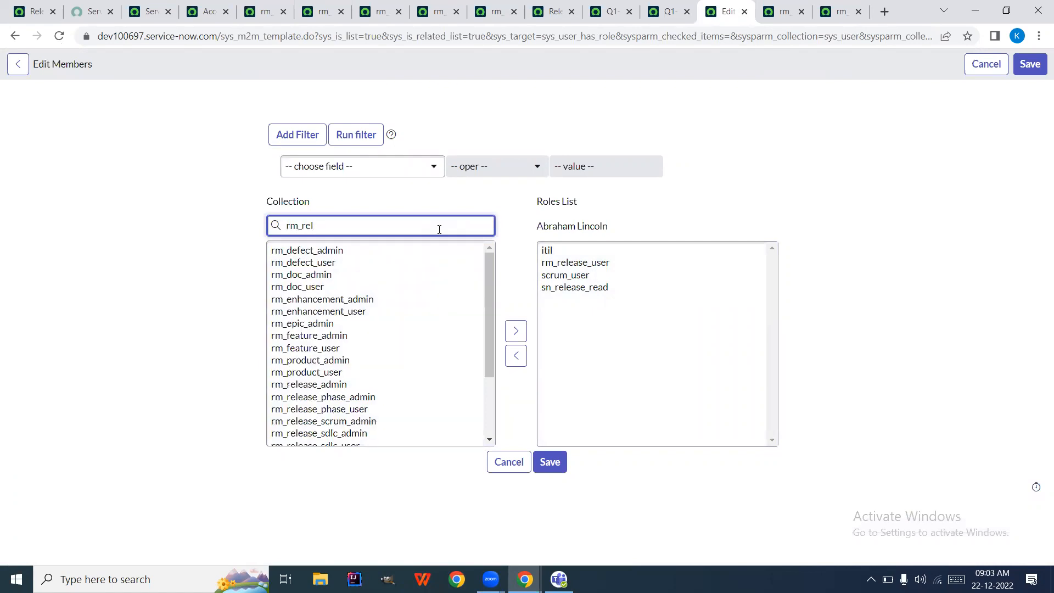
pyautogui.doubleClick(364, 253)
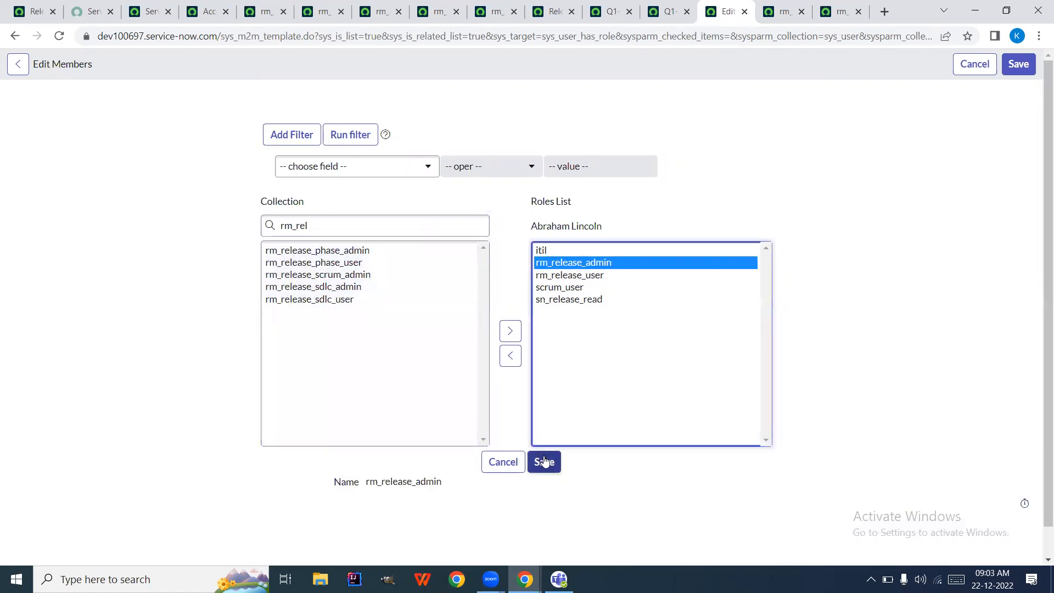
pyautogui.click(544, 460)
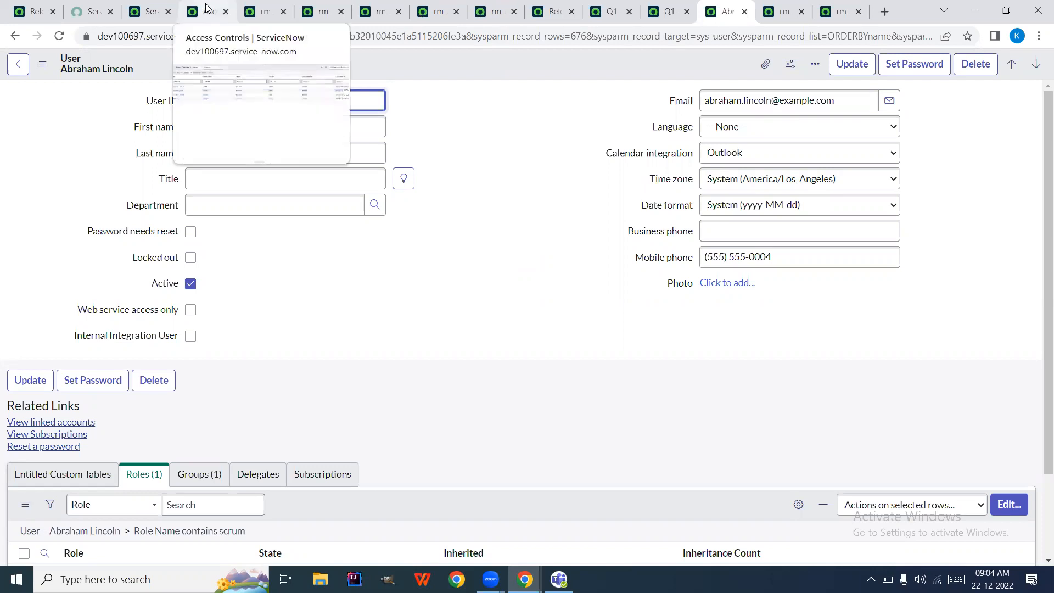
# - Impersonate the test user from the recent impersonations on the ServiceNow home page
pyautogui.click(142, 8)
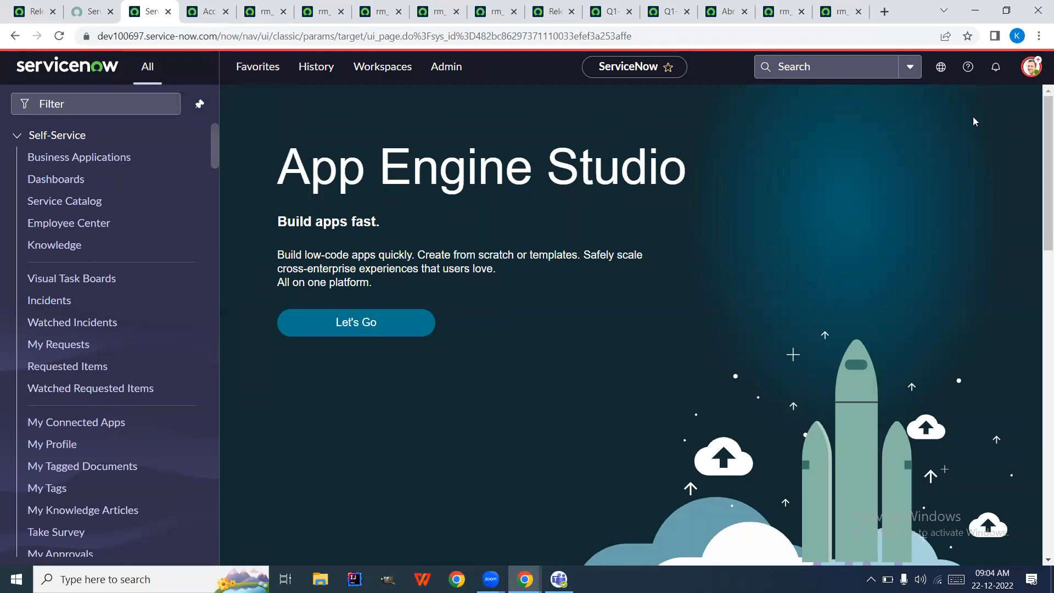
pyautogui.click(1032, 67)
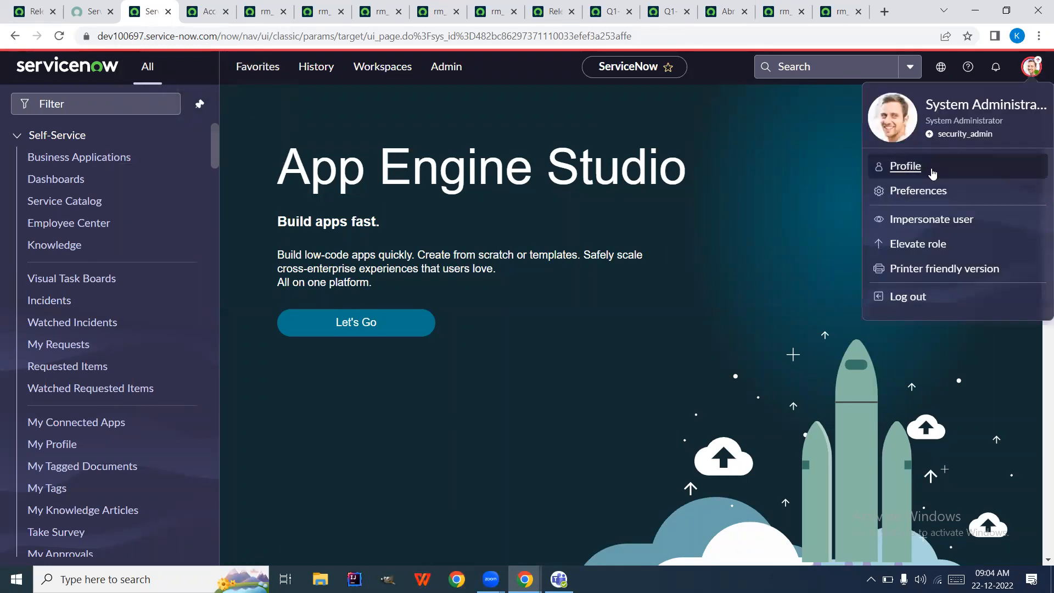
pyautogui.click(912, 221)
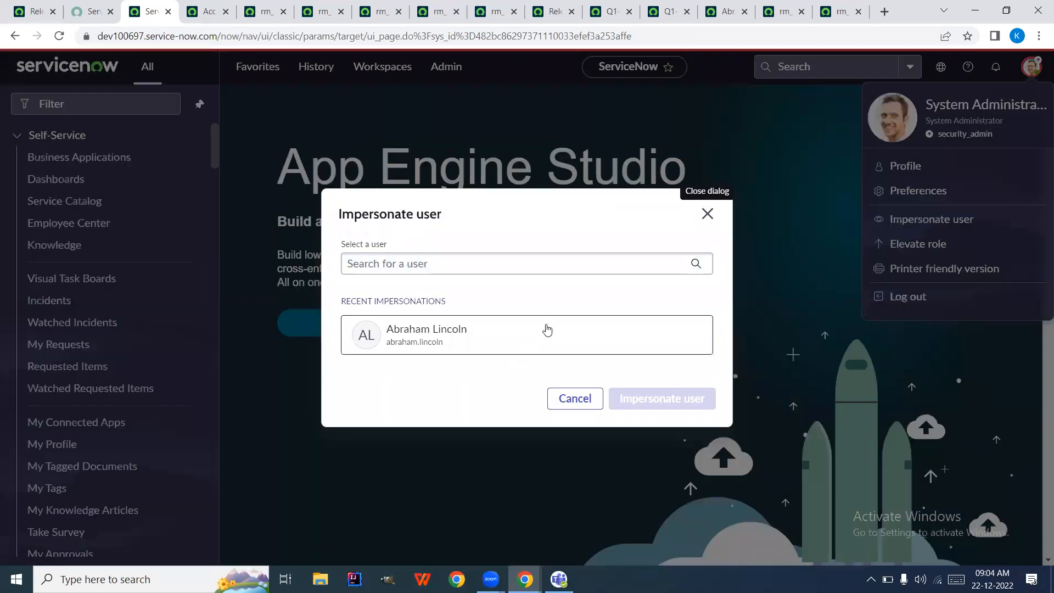
pyautogui.click(547, 329)
pyautogui.click(650, 405)
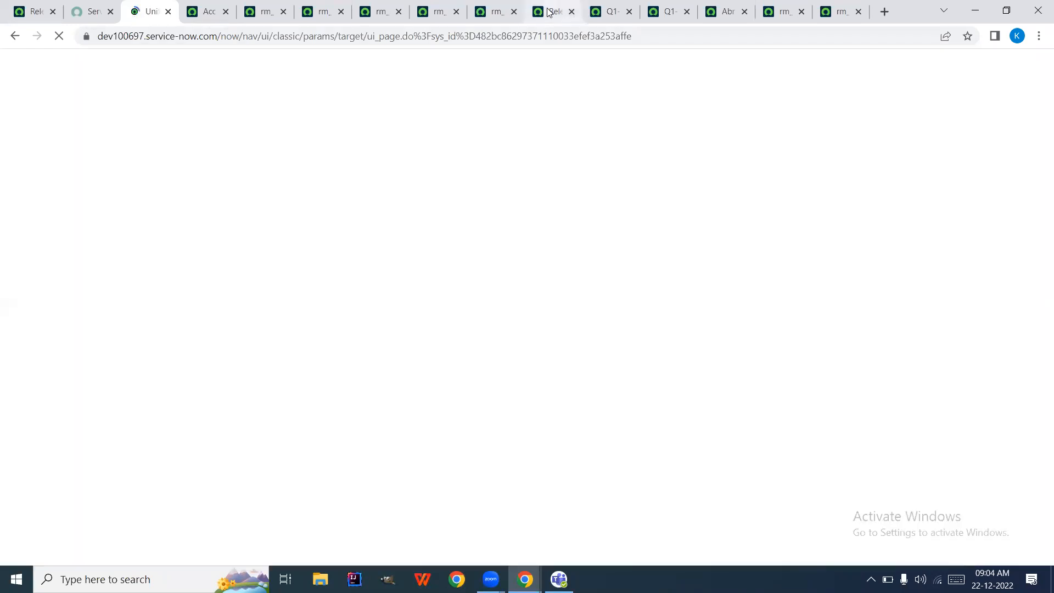
# - Reload the Q1-2023 scrum release as the impersonated user and check whether its fields can be edited
pyautogui.click(556, 12)
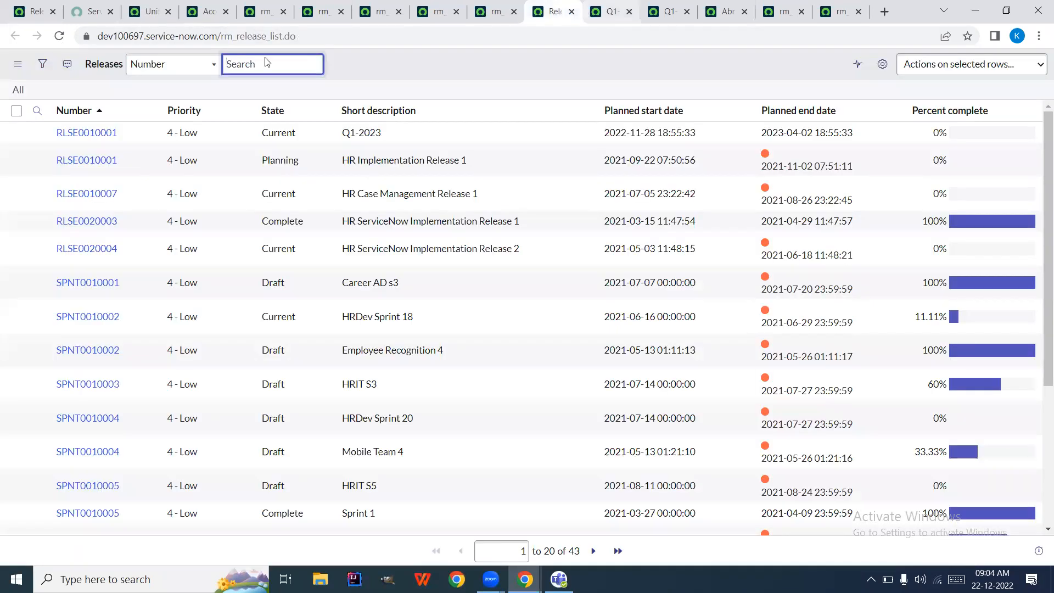
pyautogui.click(59, 36)
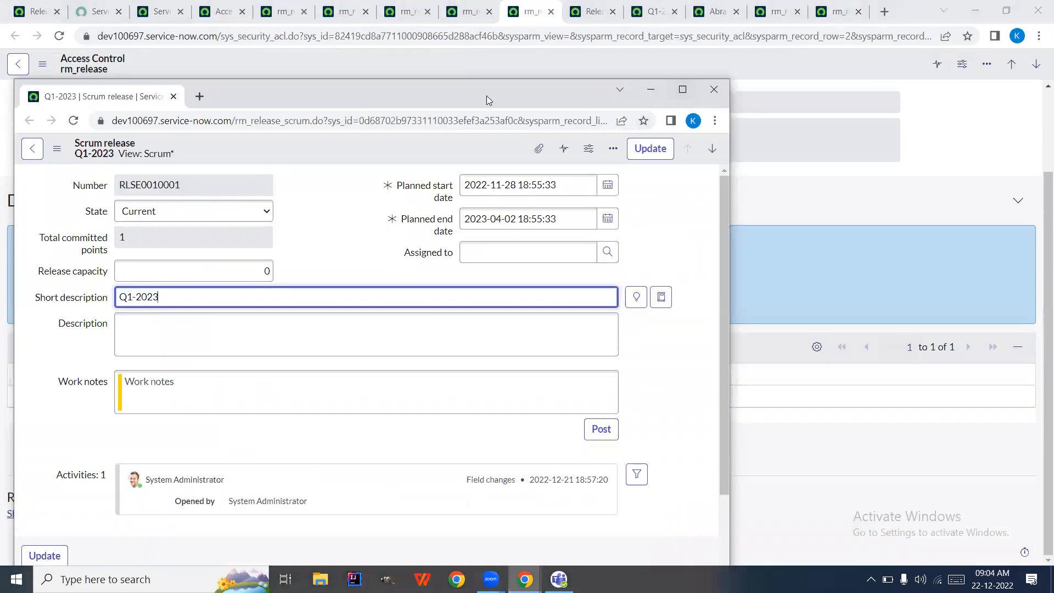
pyautogui.moveTo(112, 98); pyautogui.dragTo(511, 19)
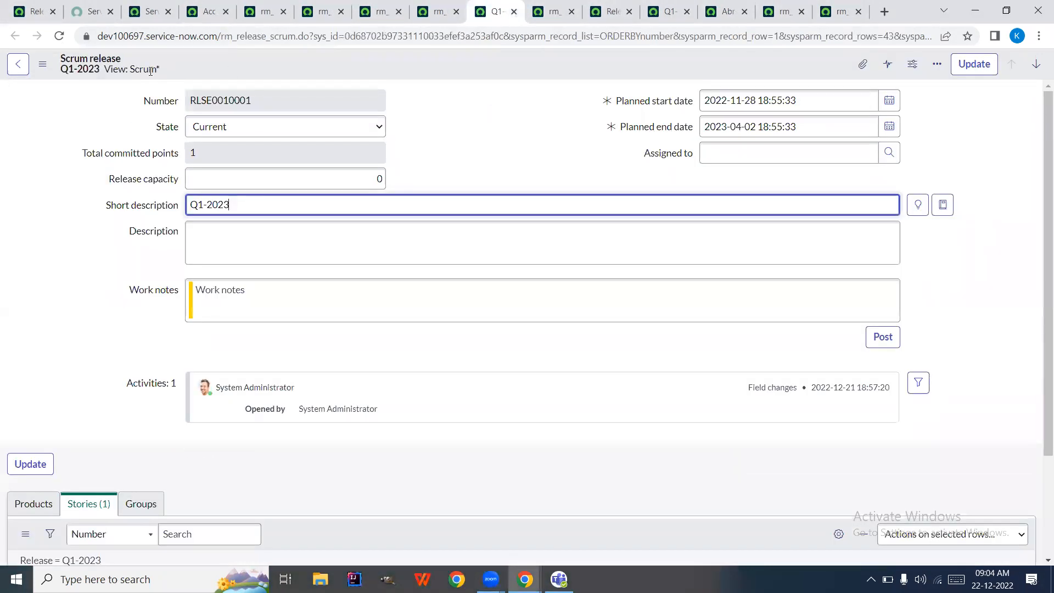
pyautogui.click(59, 36)
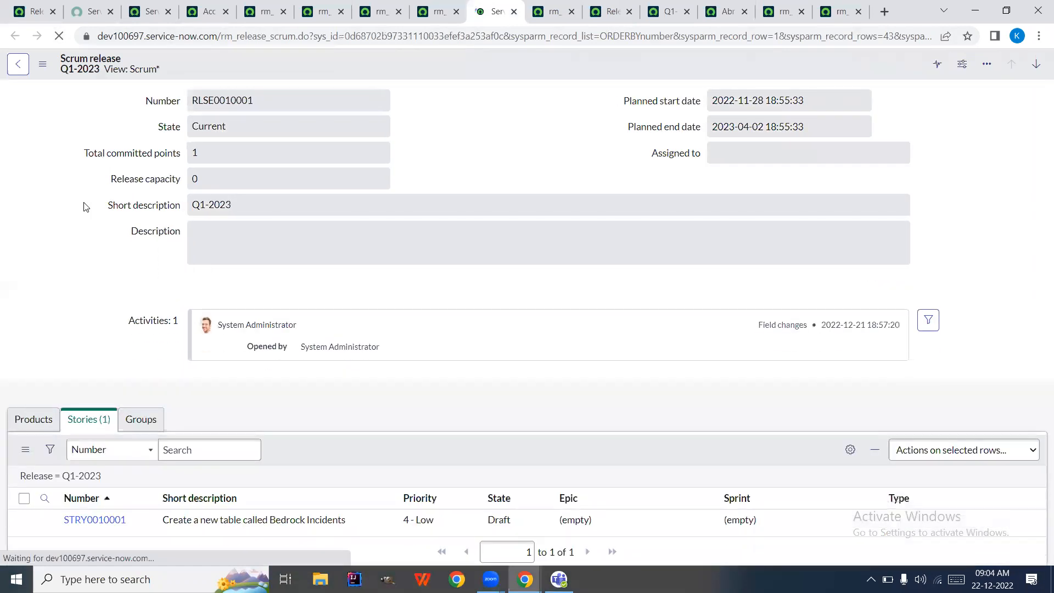
pyautogui.click(146, 12)
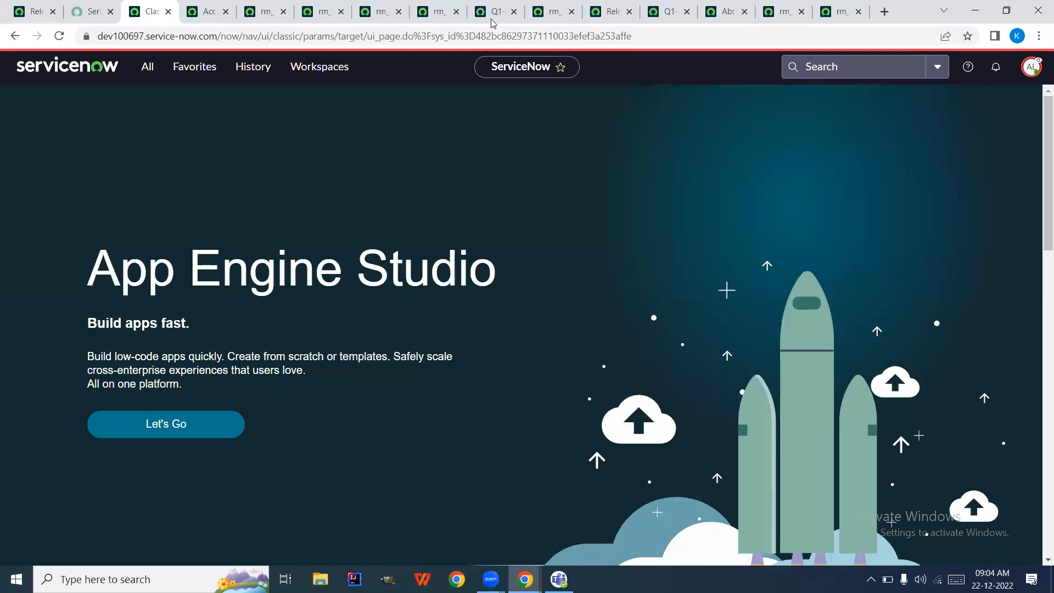
pyautogui.click(494, 14)
pyautogui.click(58, 36)
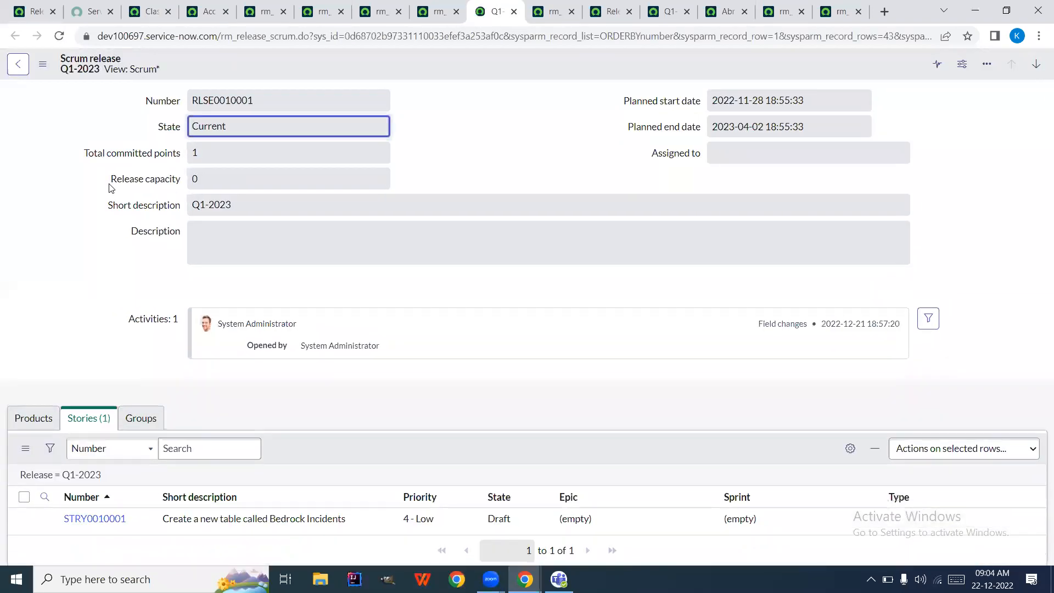
# - End the impersonation from the ServiceNow home page
pyautogui.click(143, 11)
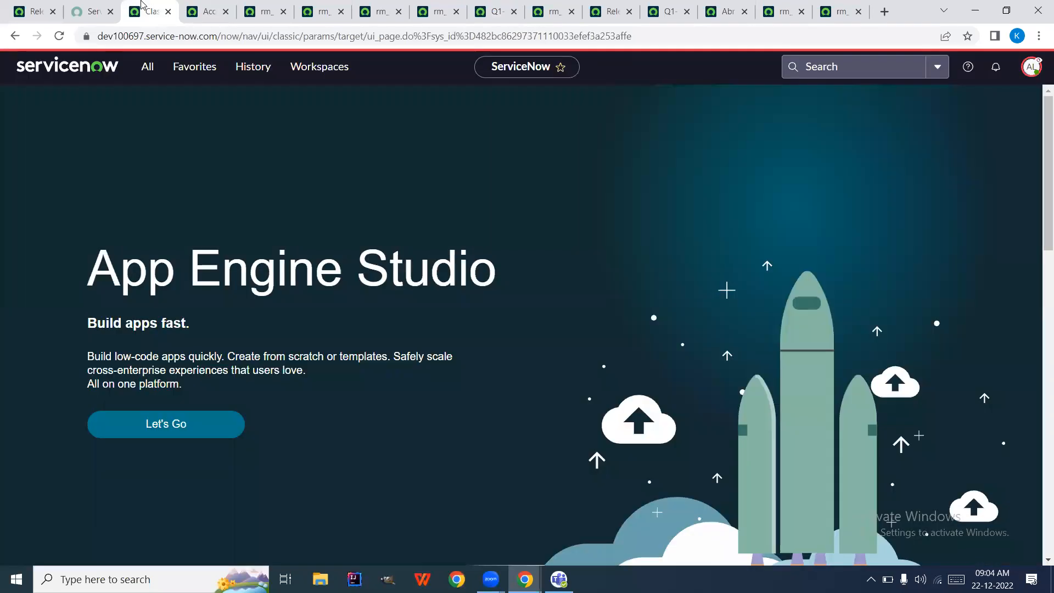
pyautogui.click(1029, 74)
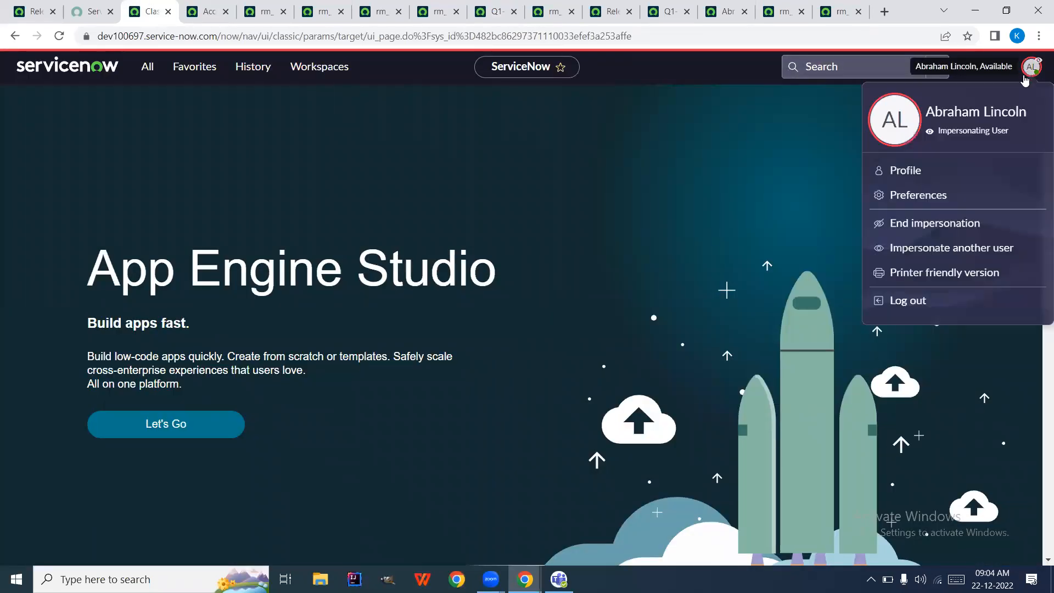
pyautogui.click(913, 225)
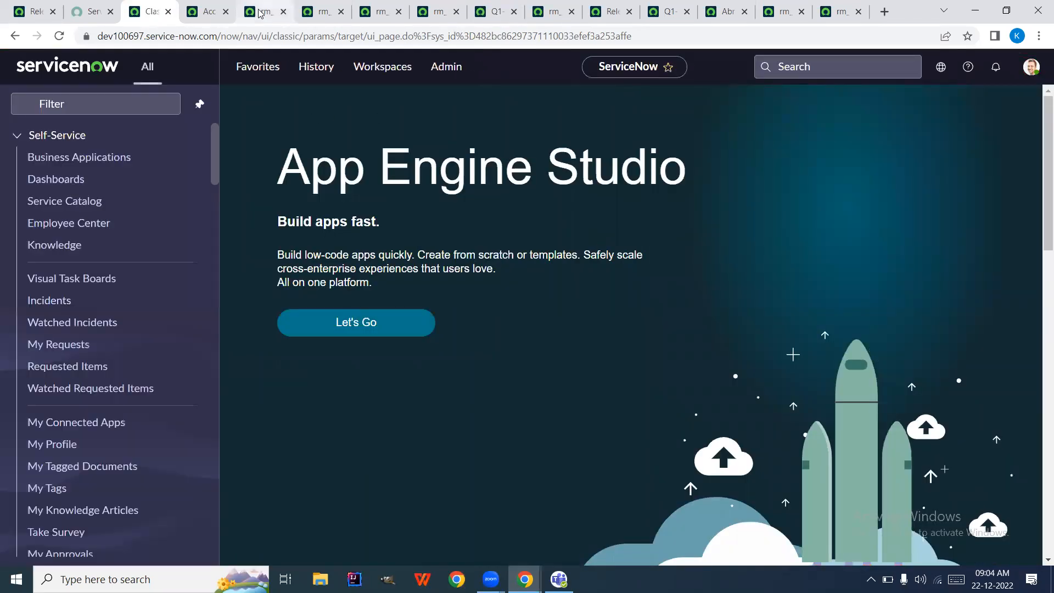
# - Copy the role name rm_release_admin from the create rule and search for it in the test user's role editor
pyautogui.click(262, 13)
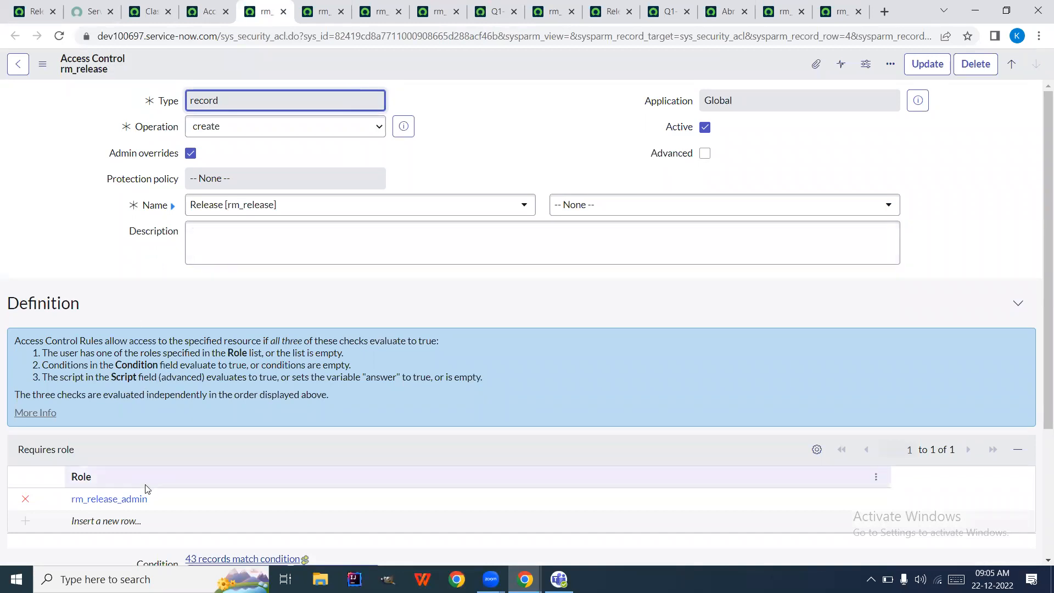
pyautogui.moveTo(152, 500); pyautogui.dragTo(73, 505)
pyautogui.hotkey('ctrl', 'c')
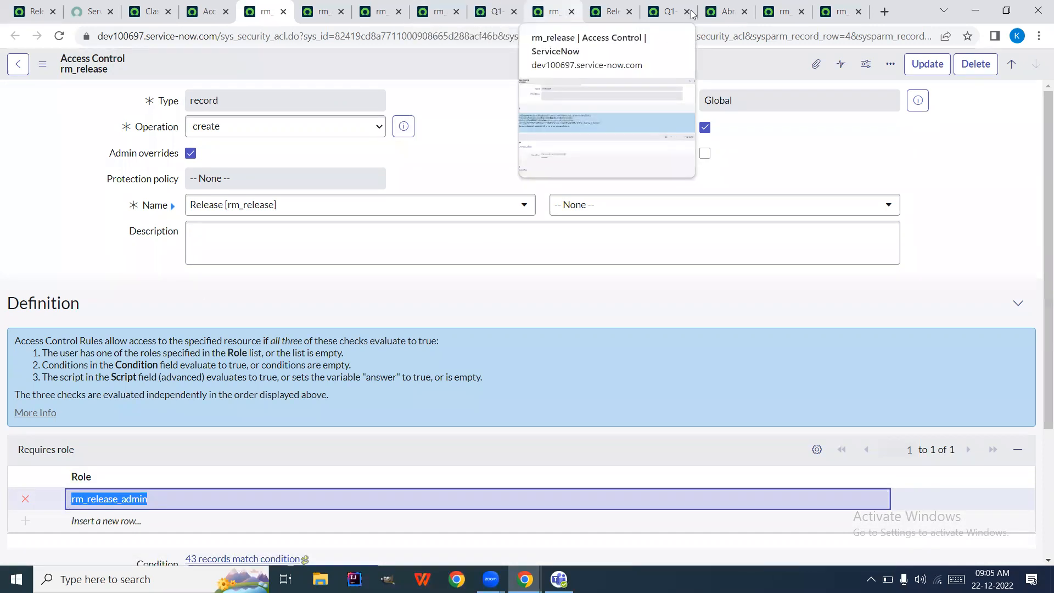
pyautogui.click(716, 10)
pyautogui.scroll(-2, 576, 296)
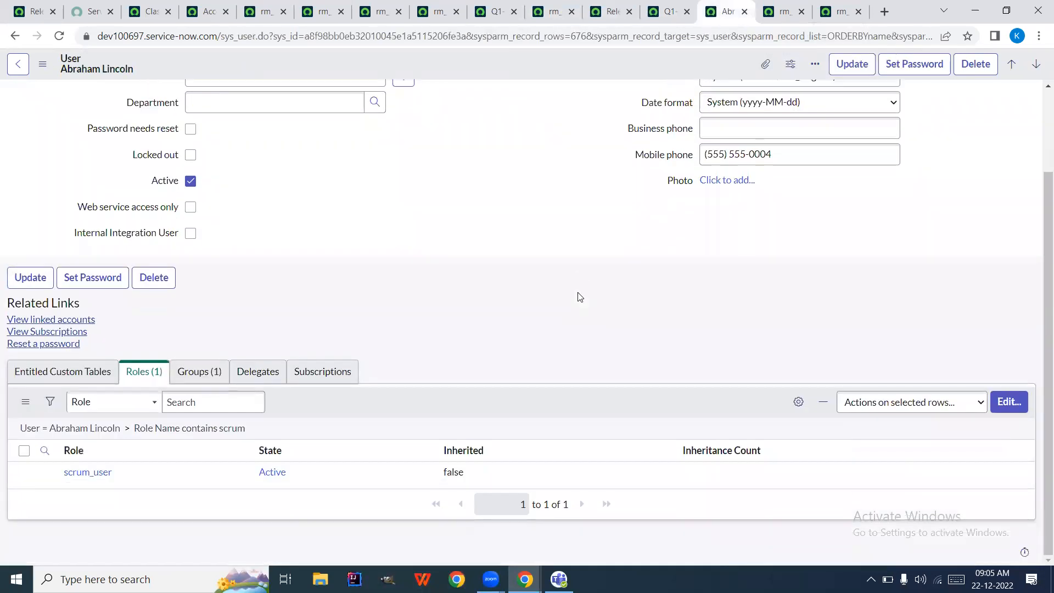
pyautogui.click(1004, 405)
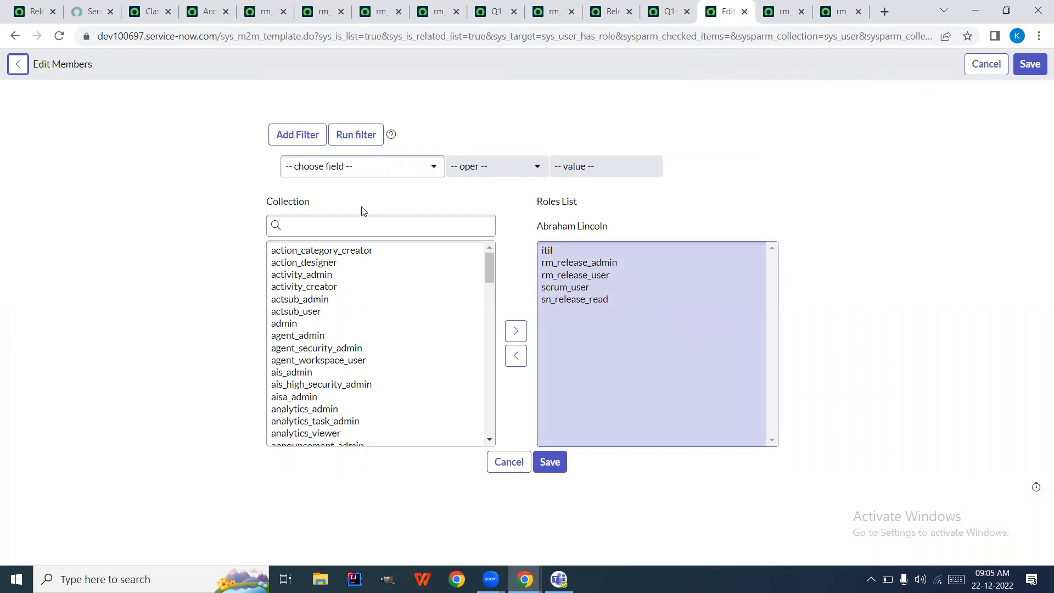
pyautogui.click(362, 229)
pyautogui.hotkey('ctrl', 'v')
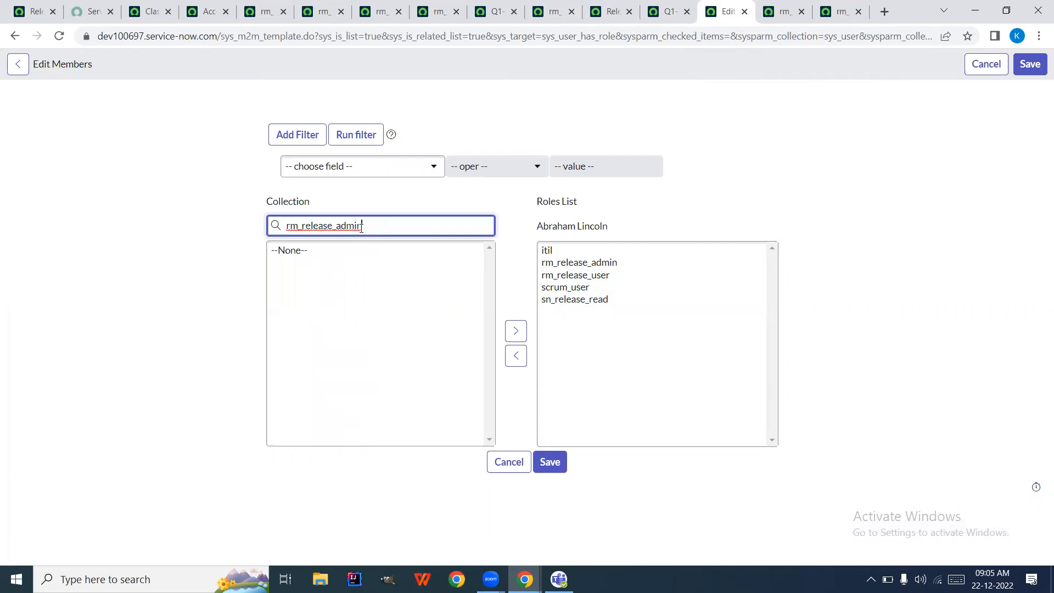
# - Shorten the role search to rm_release, add rm_release_scrum_admin to the test user's roles and save
pyautogui.press('BackSpace')
pyautogui.press('BackSpace')
pyautogui.press('BackSpace')
pyautogui.press('BackSpace')
pyautogui.press('BackSpace')
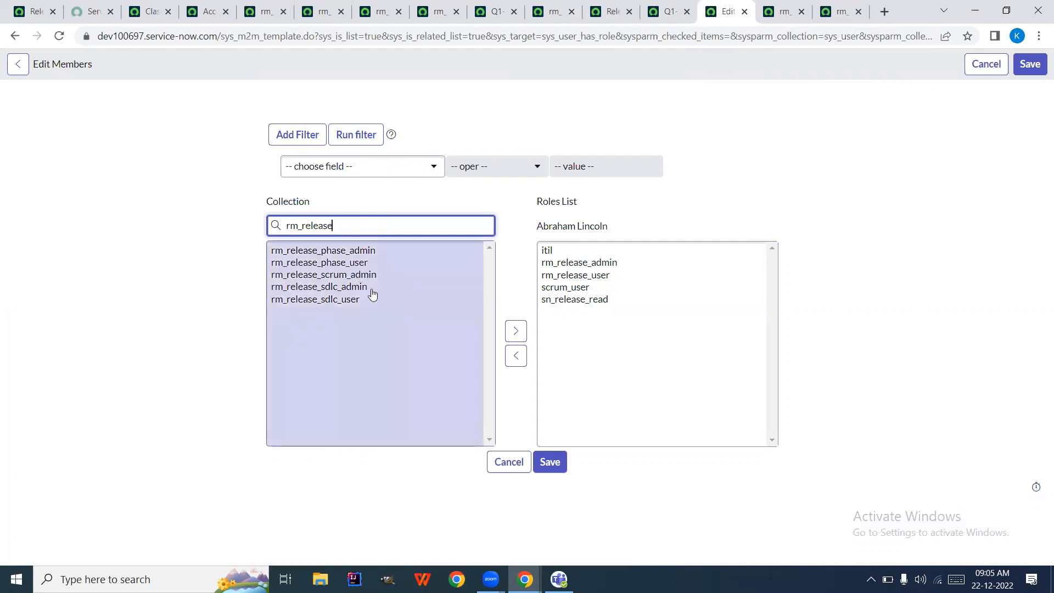
pyautogui.doubleClick(364, 275)
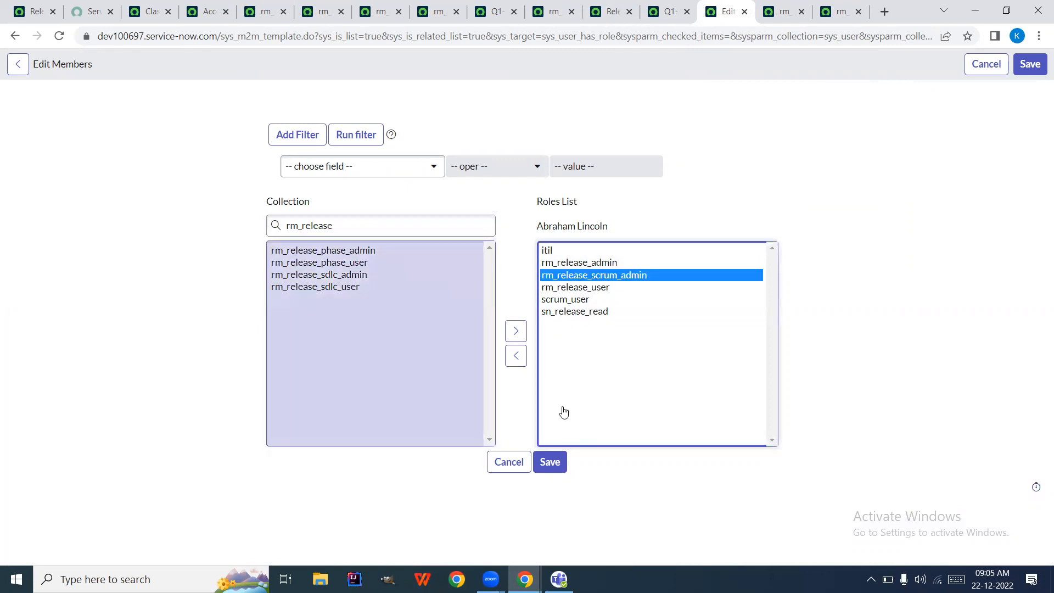
pyautogui.click(545, 463)
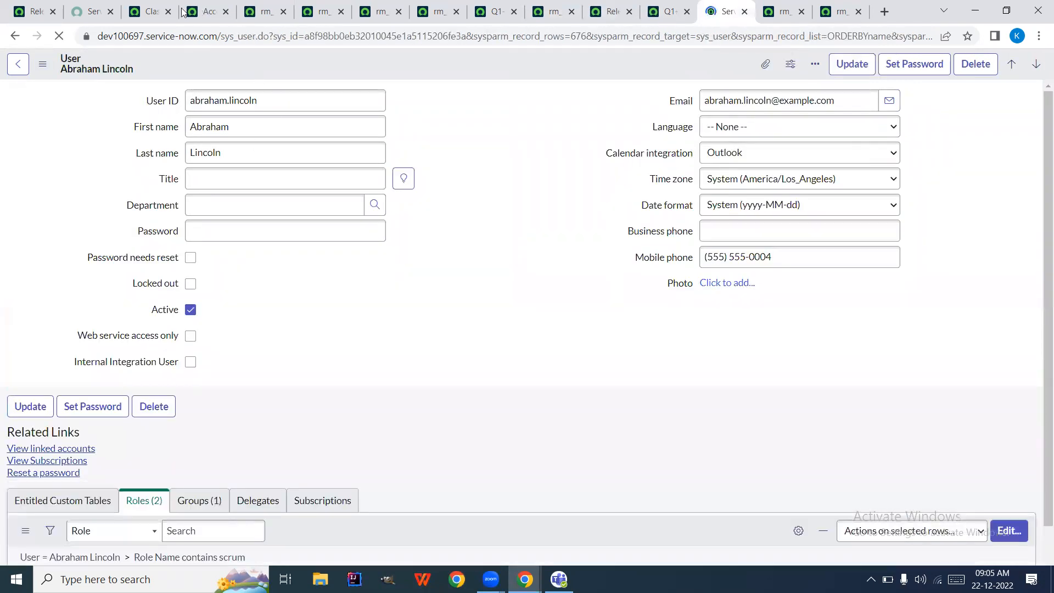
# - Impersonate the test user from the recent impersonations and reload the Q1-2023 scrum release to check field access
pyautogui.click(152, 12)
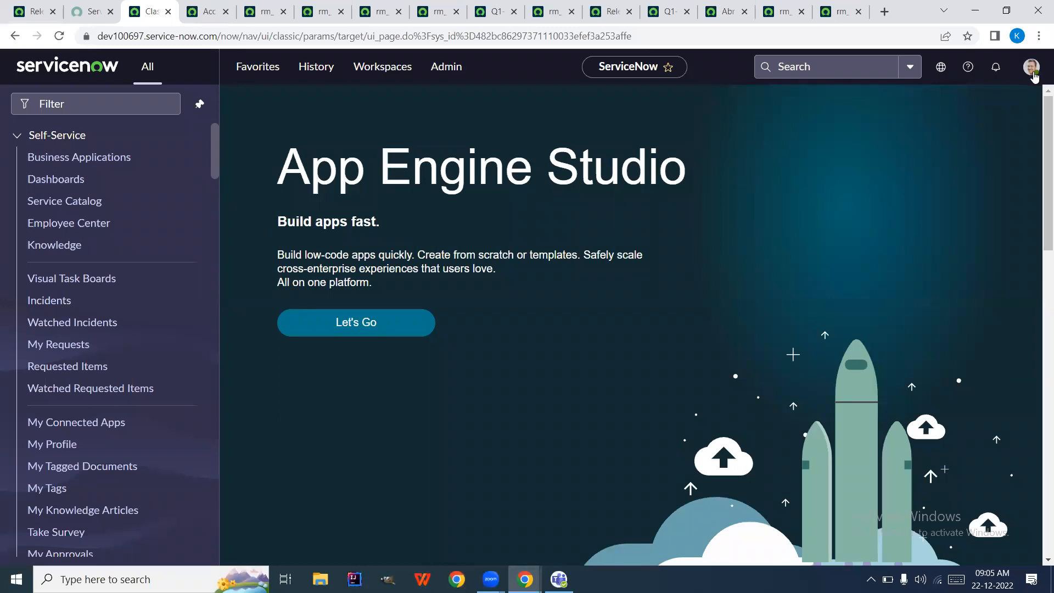
pyautogui.click(1033, 72)
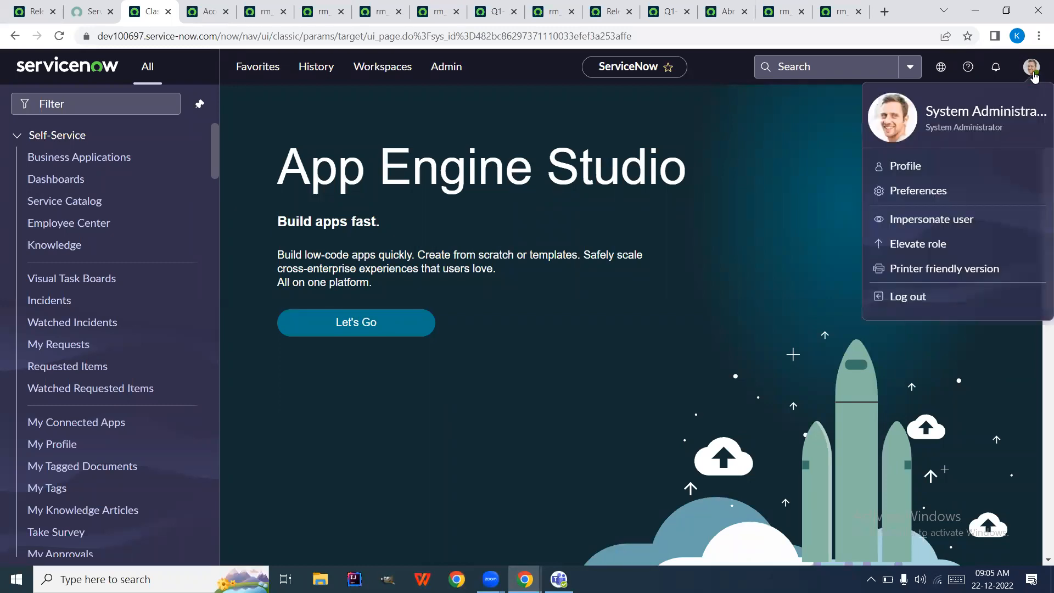
pyautogui.click(918, 223)
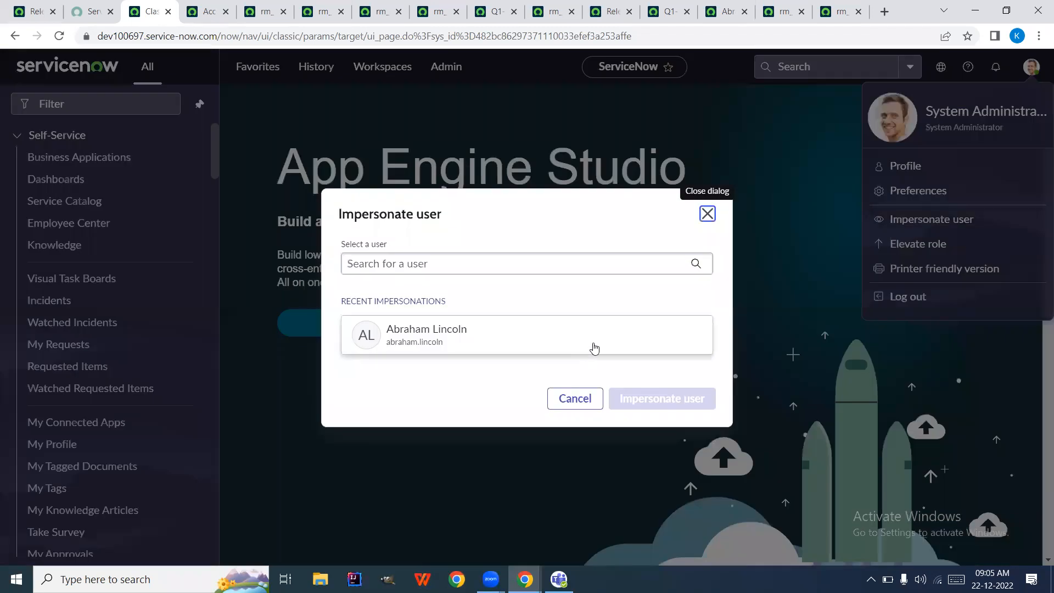
pyautogui.click(594, 348)
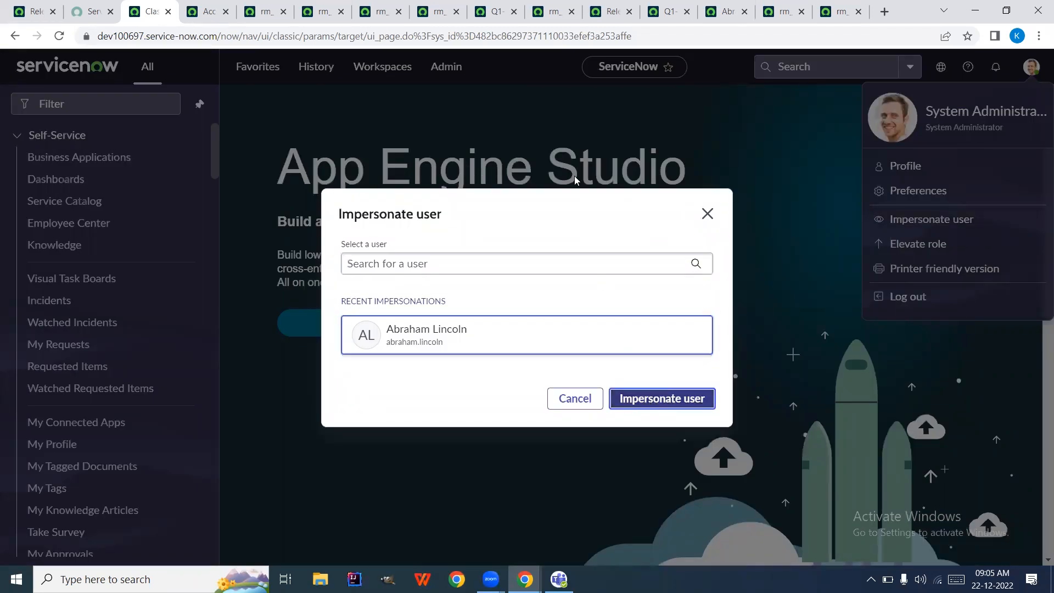
pyautogui.click(503, 13)
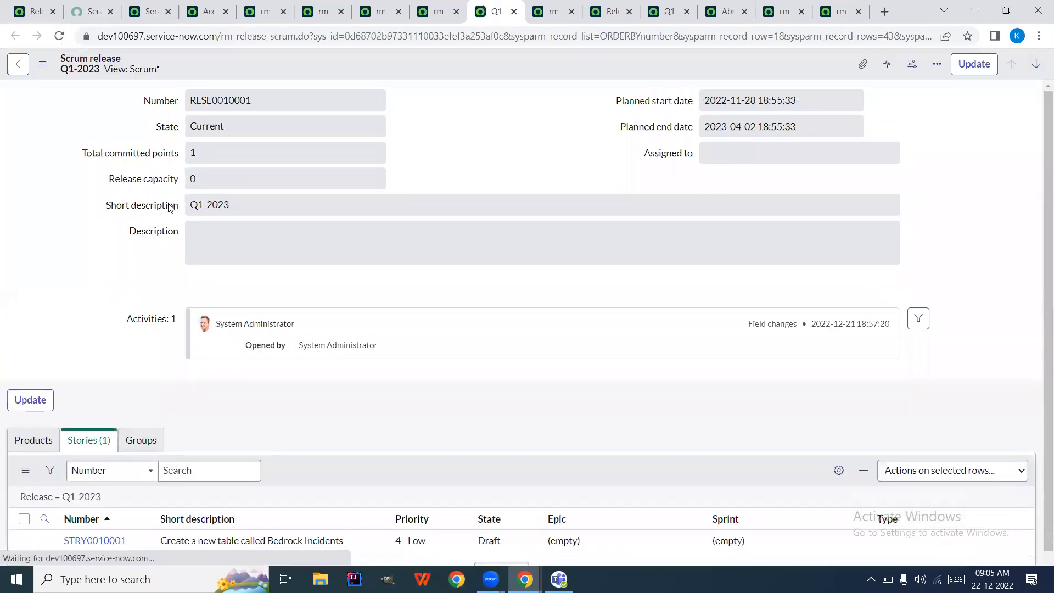
pyautogui.click(59, 36)
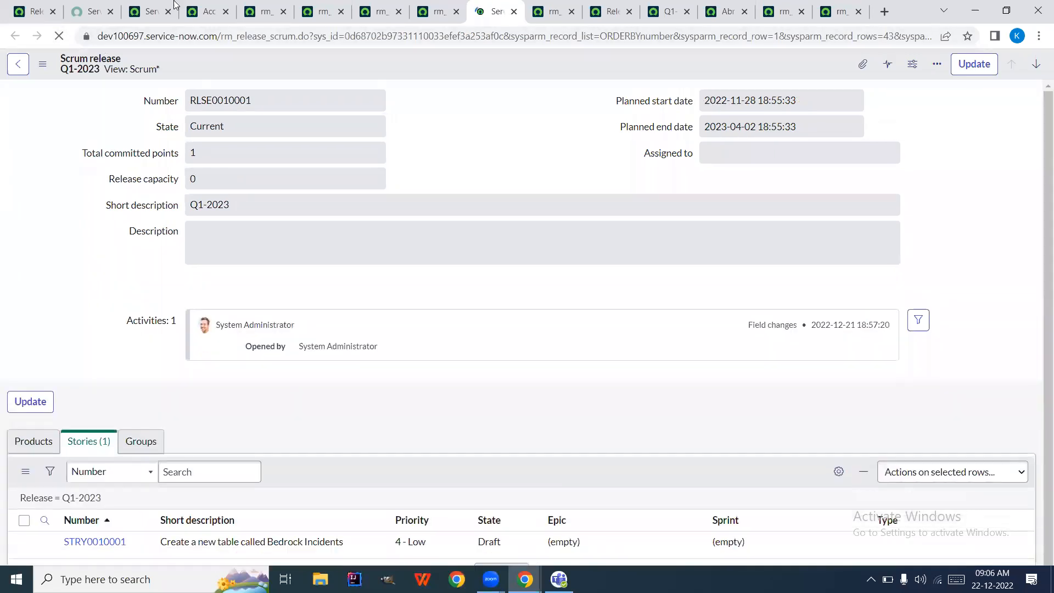
# - End the test user's impersonation from the home page to return to the administrator account
pyautogui.click(153, 5)
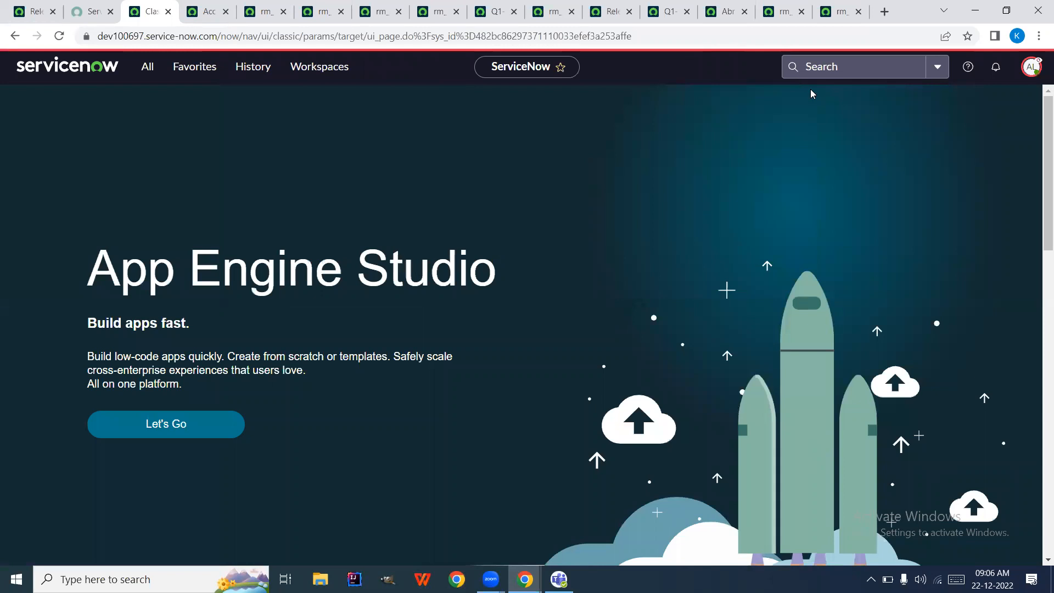
pyautogui.click(1032, 67)
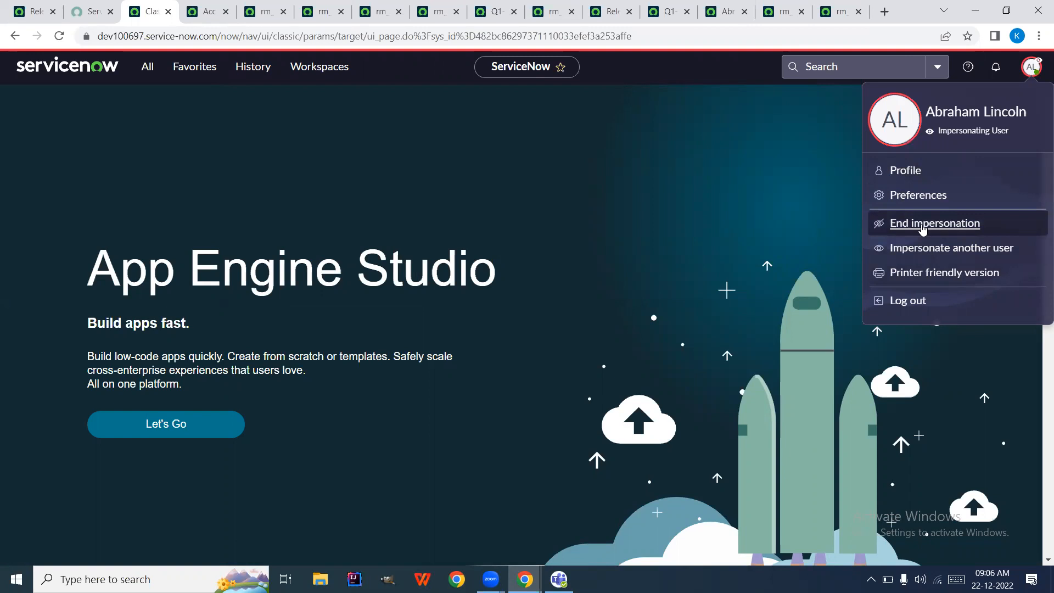
pyautogui.click(923, 230)
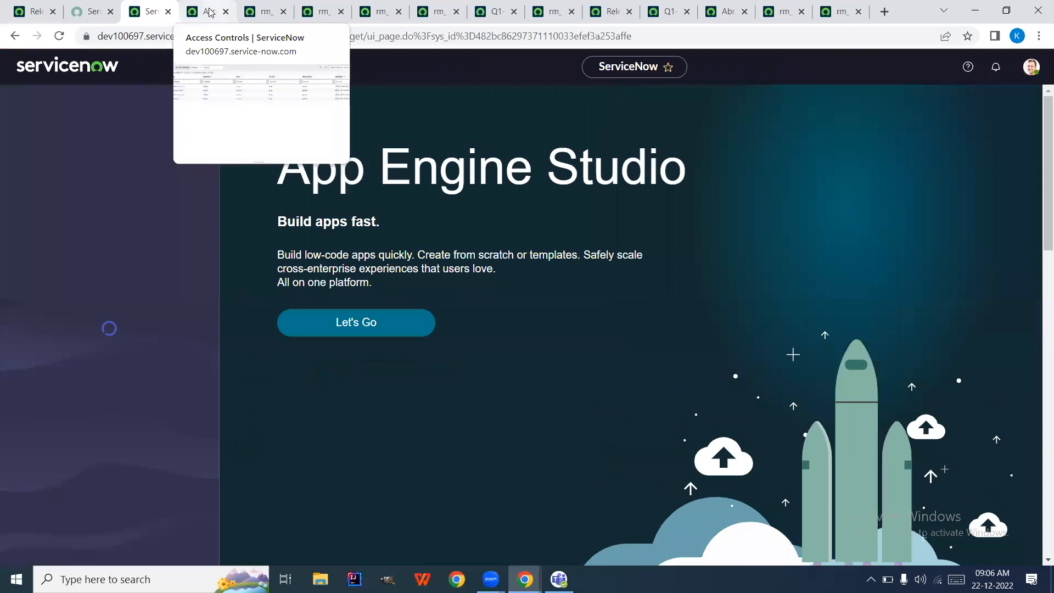
# - Open the rm_release_sdlc and rm_release_phase delete access controls separately, review their required roles and close both records
pyautogui.click(211, 12)
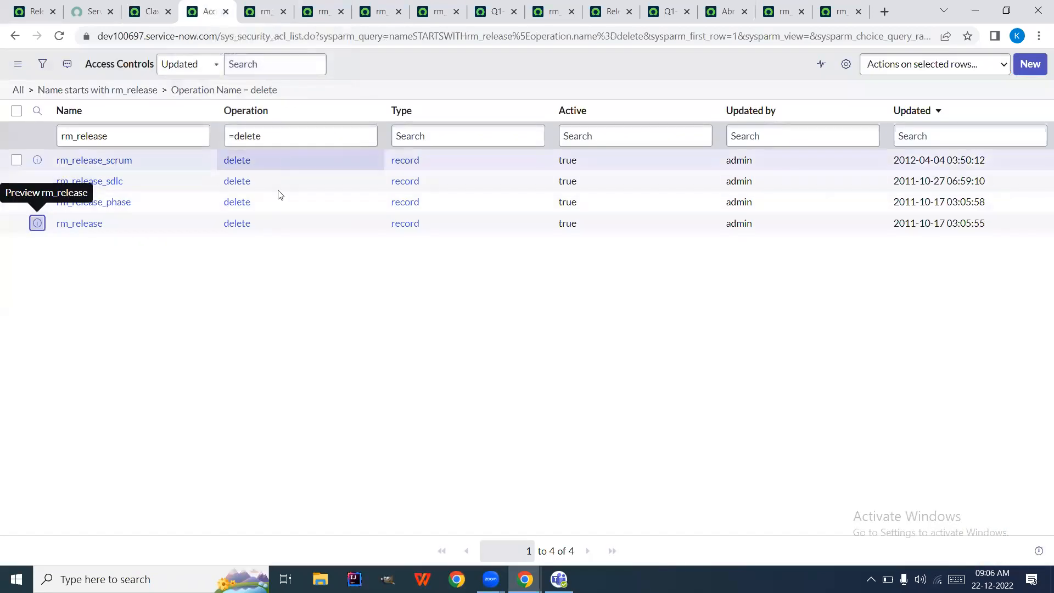
pyautogui.rightClick(43, 183)
pyautogui.click(55, 192)
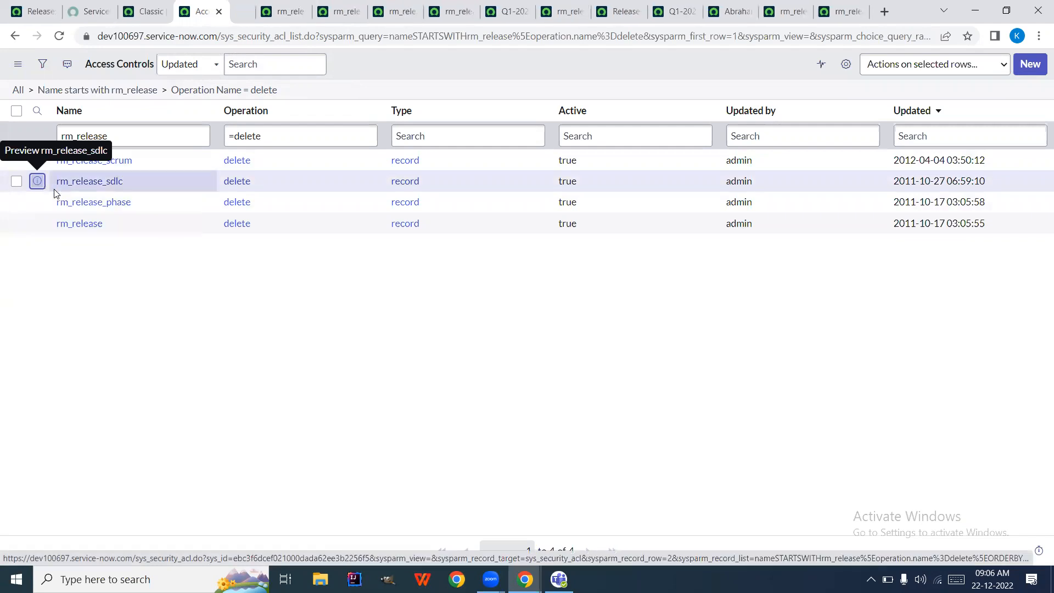
pyautogui.rightClick(37, 202)
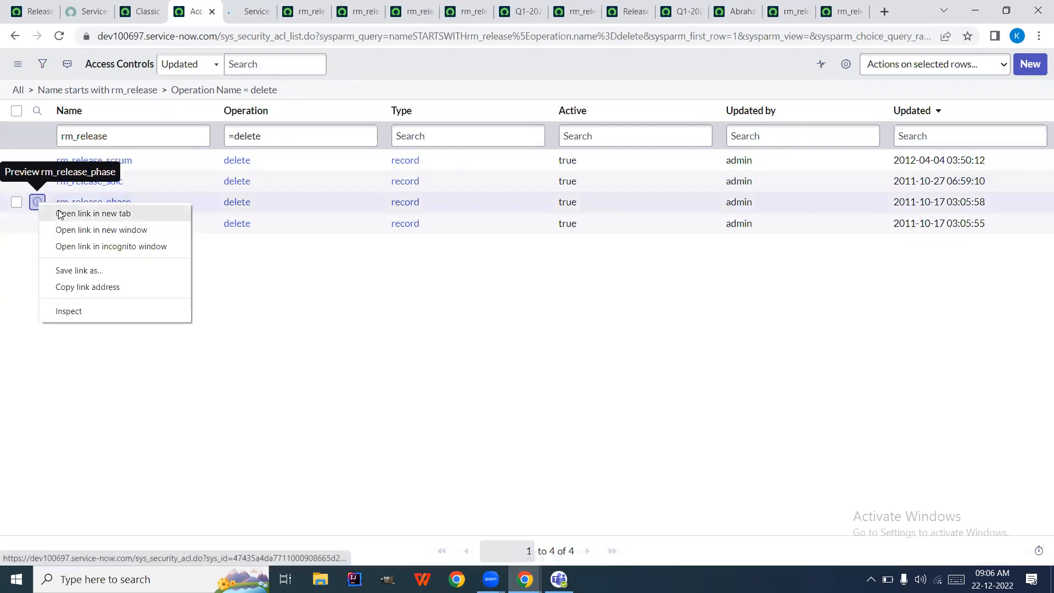
pyautogui.click(60, 213)
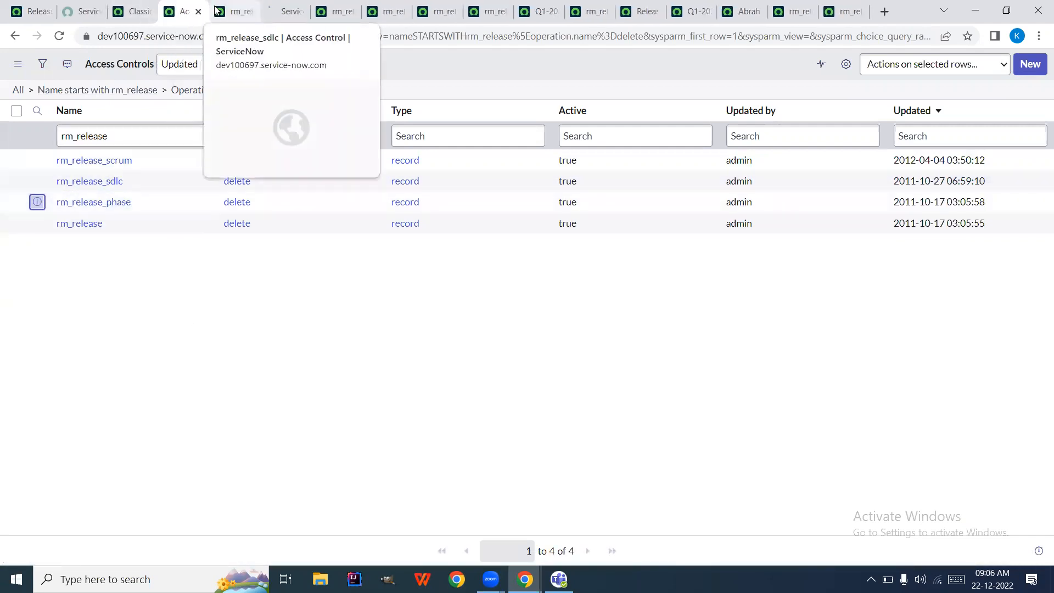
pyautogui.click(229, 9)
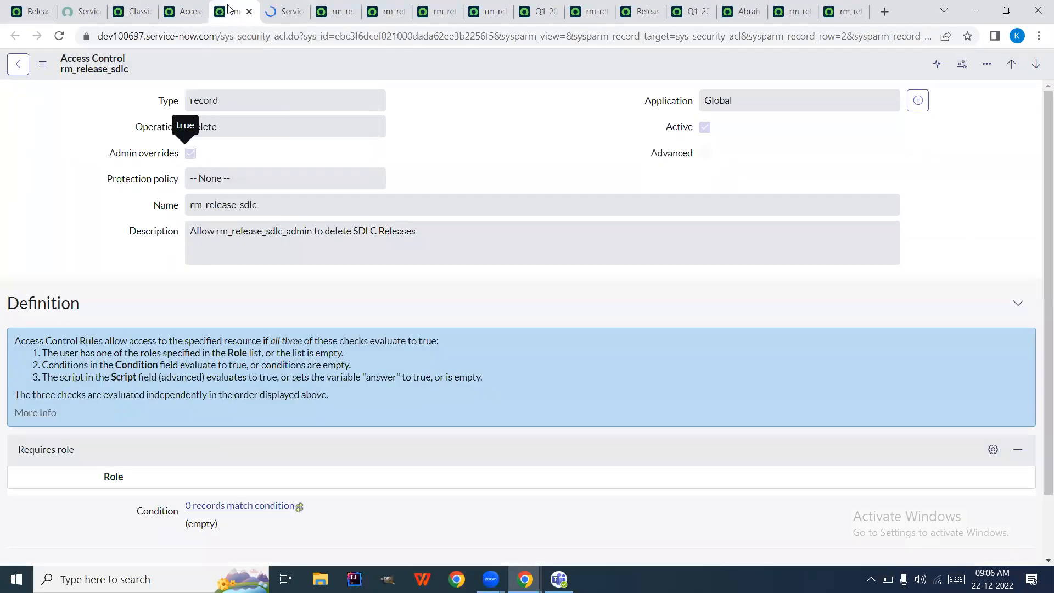
pyautogui.click(249, 12)
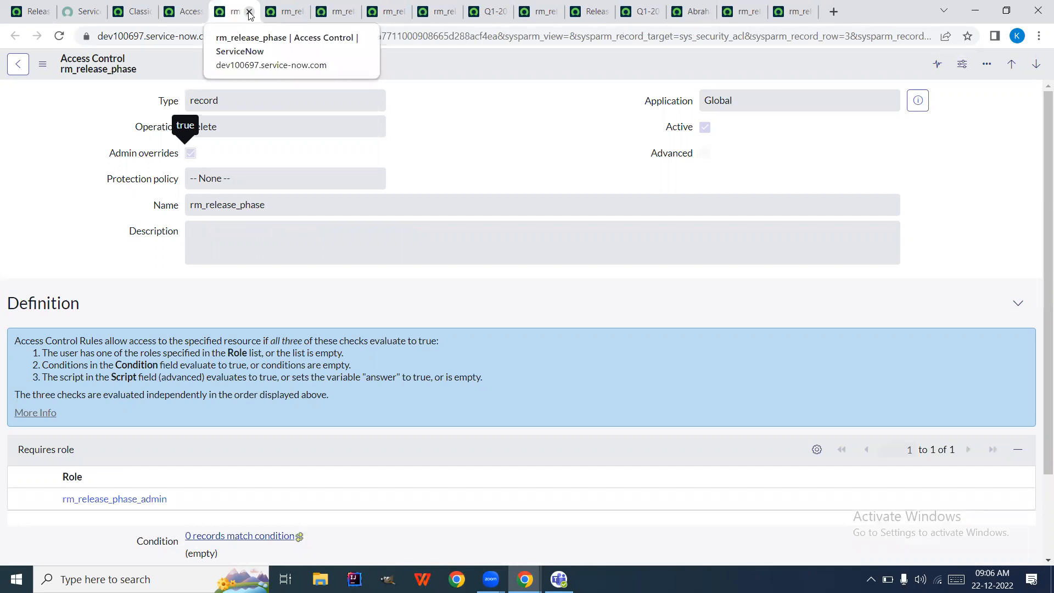
pyautogui.click(249, 13)
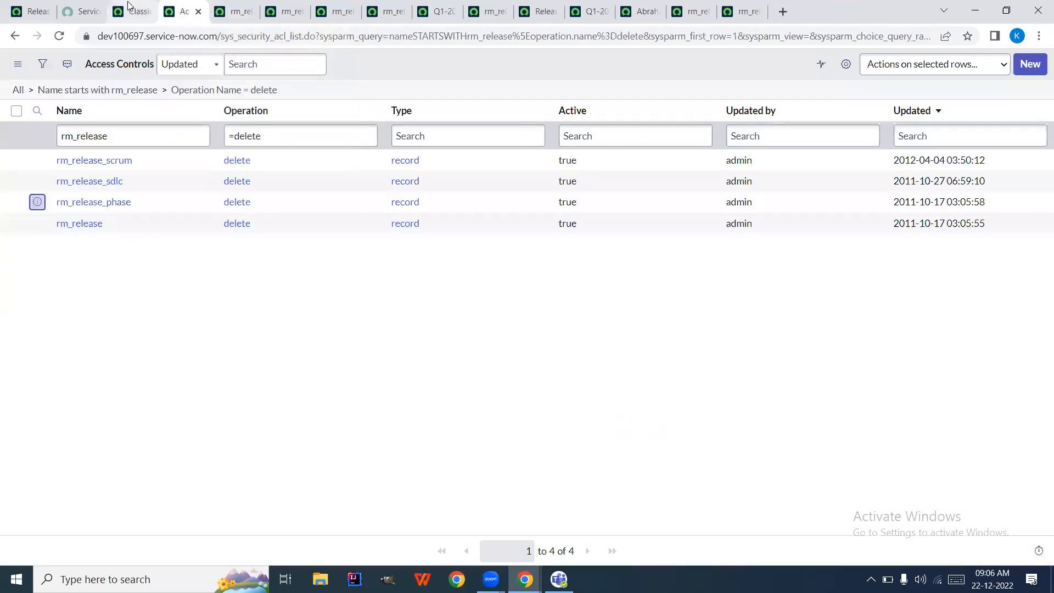
pyautogui.click(134, 11)
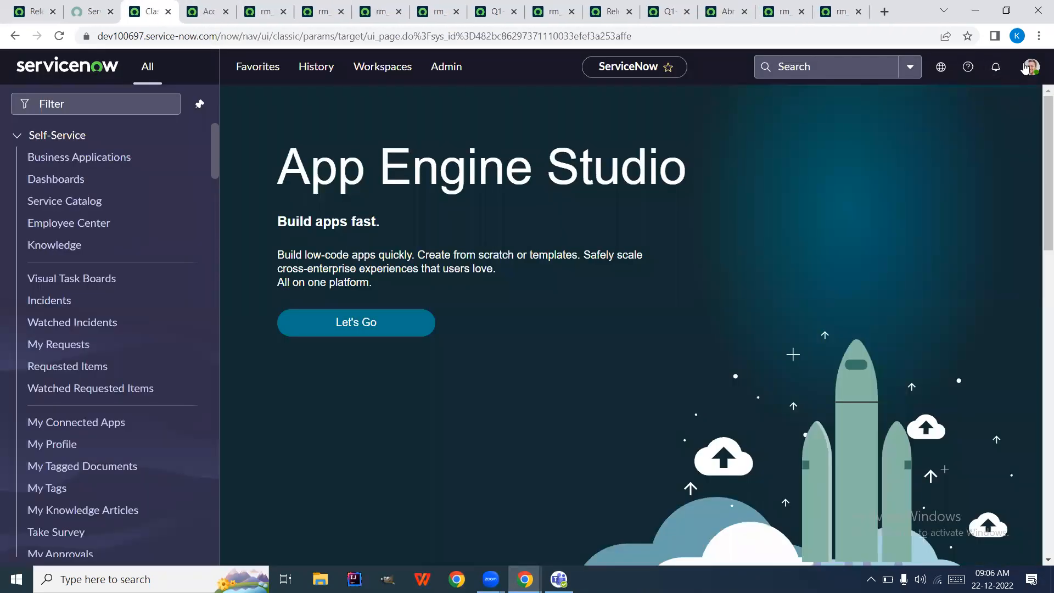
pyautogui.click(1025, 68)
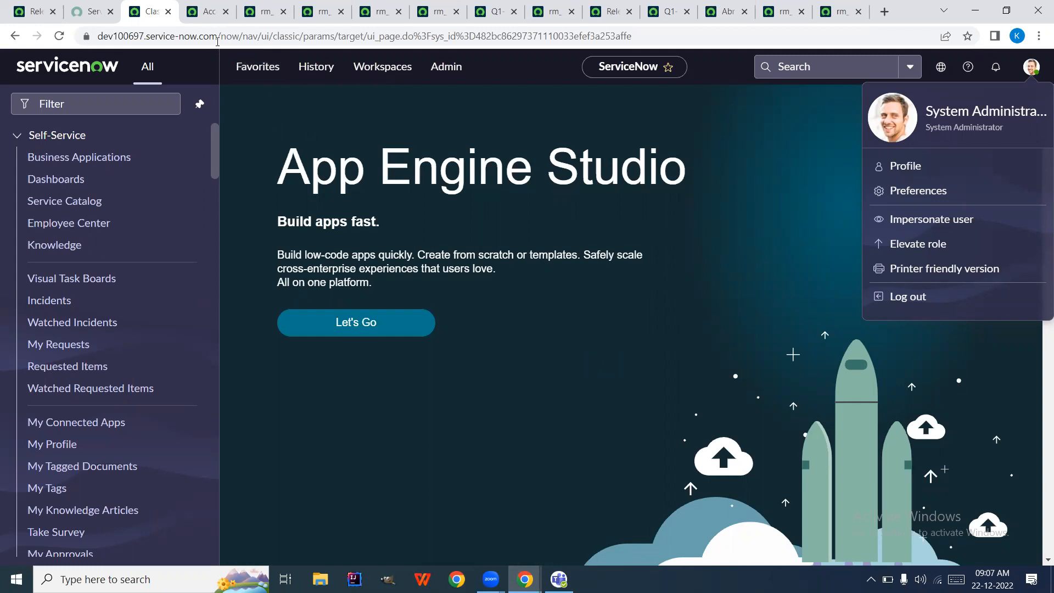
pyautogui.click(208, 11)
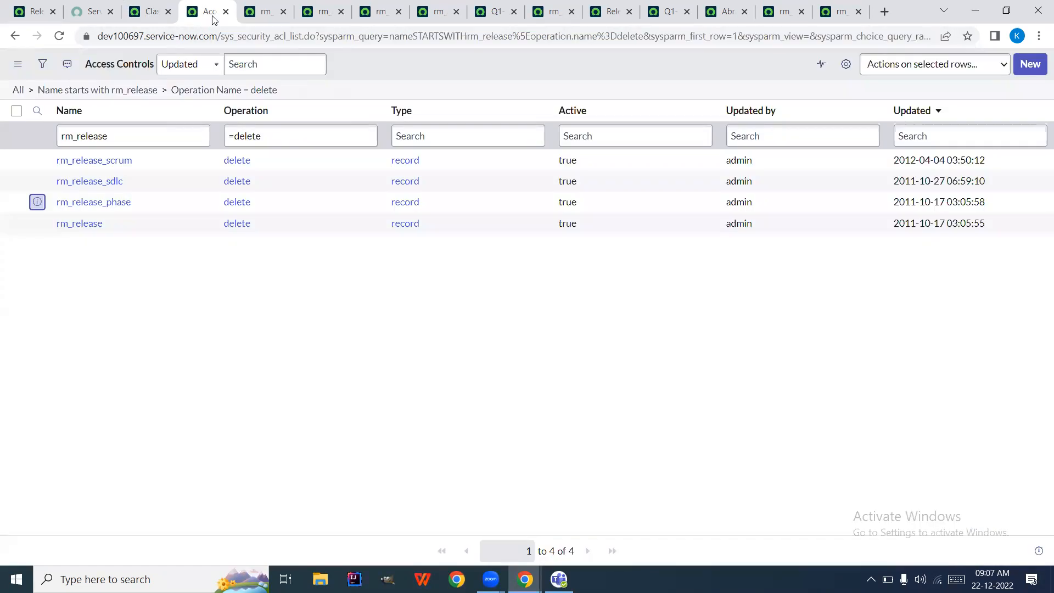
pyautogui.click(154, 22)
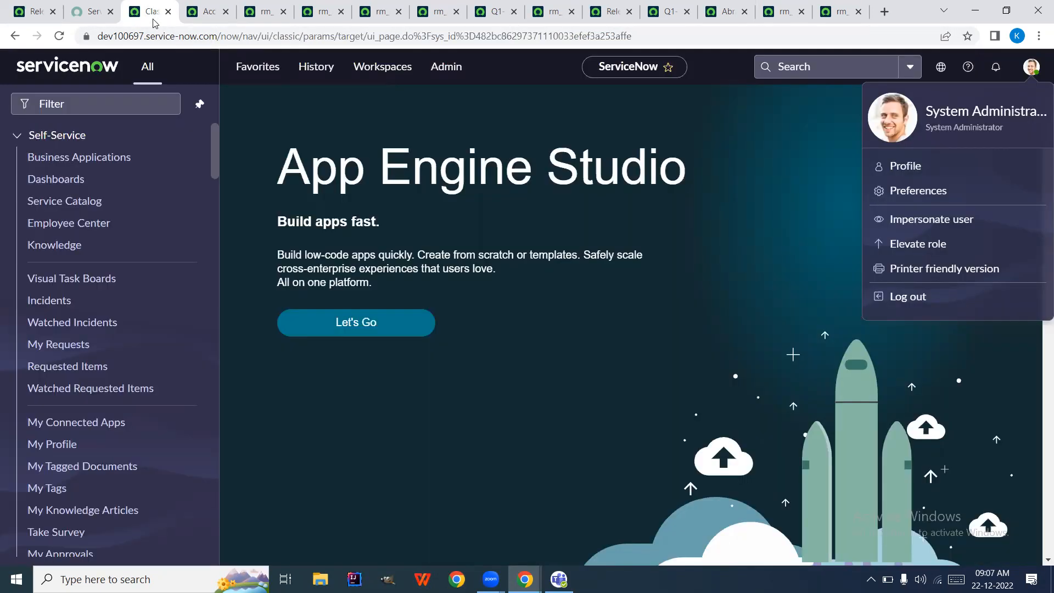